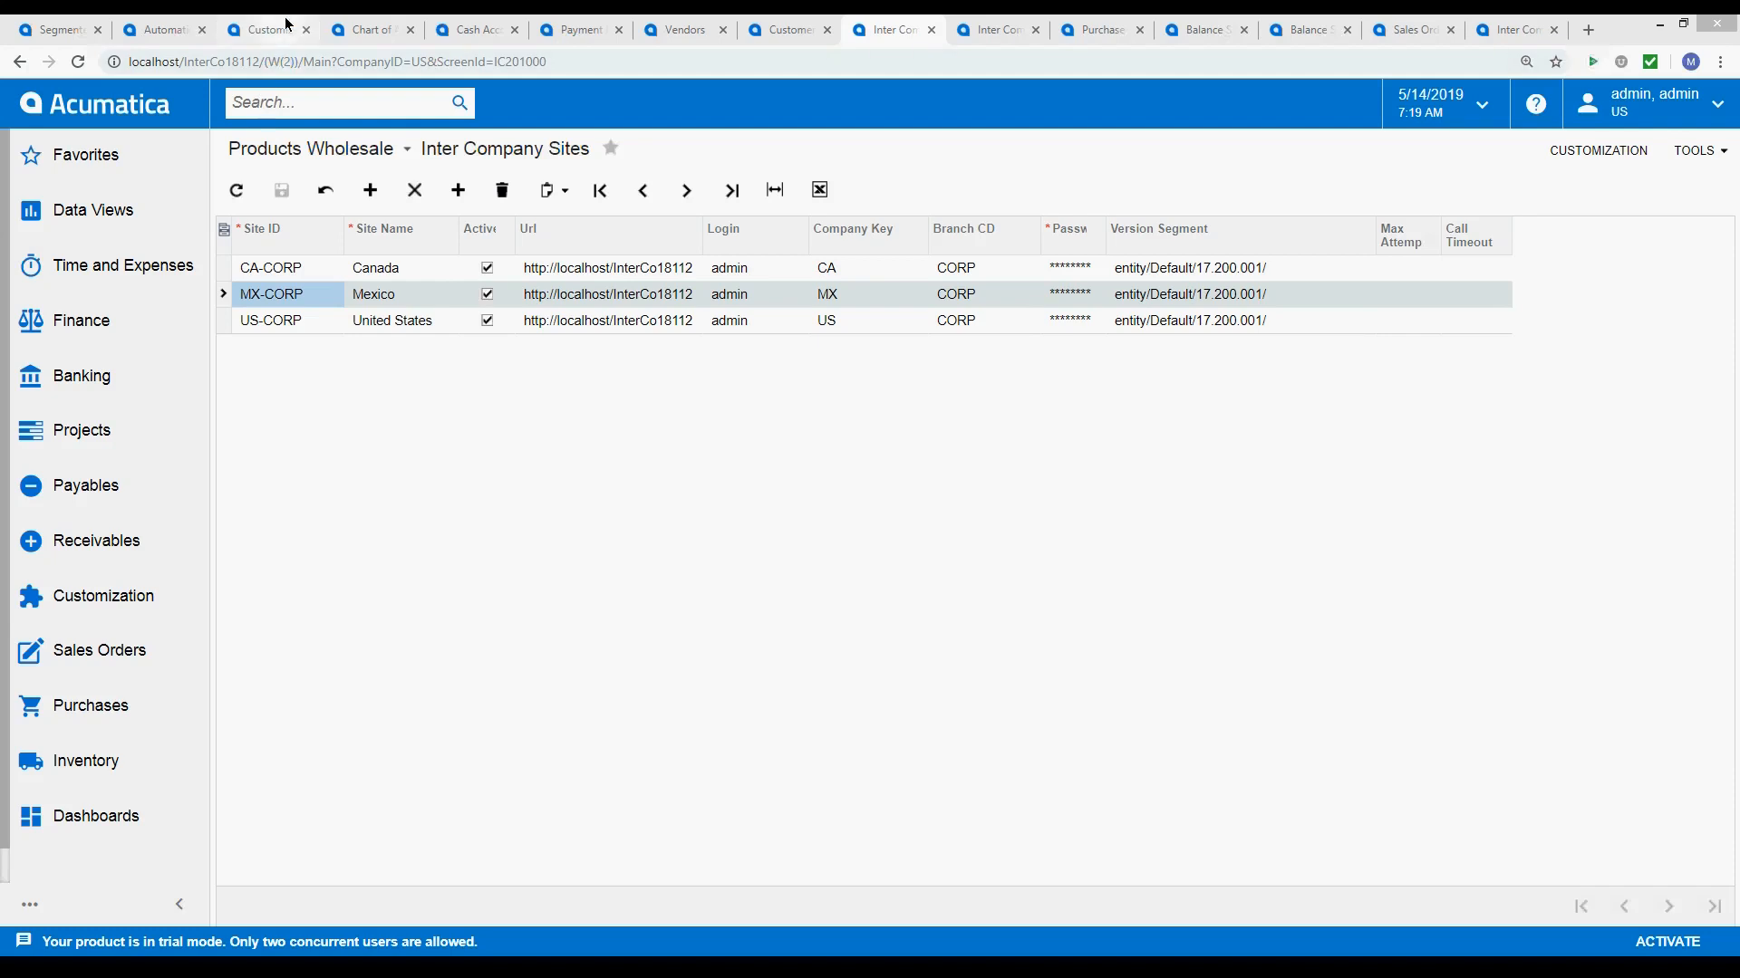
# Go to the open Segmented Keys page and search the menu for "Keys" to locate that screen.
pyautogui.click(283, 32)
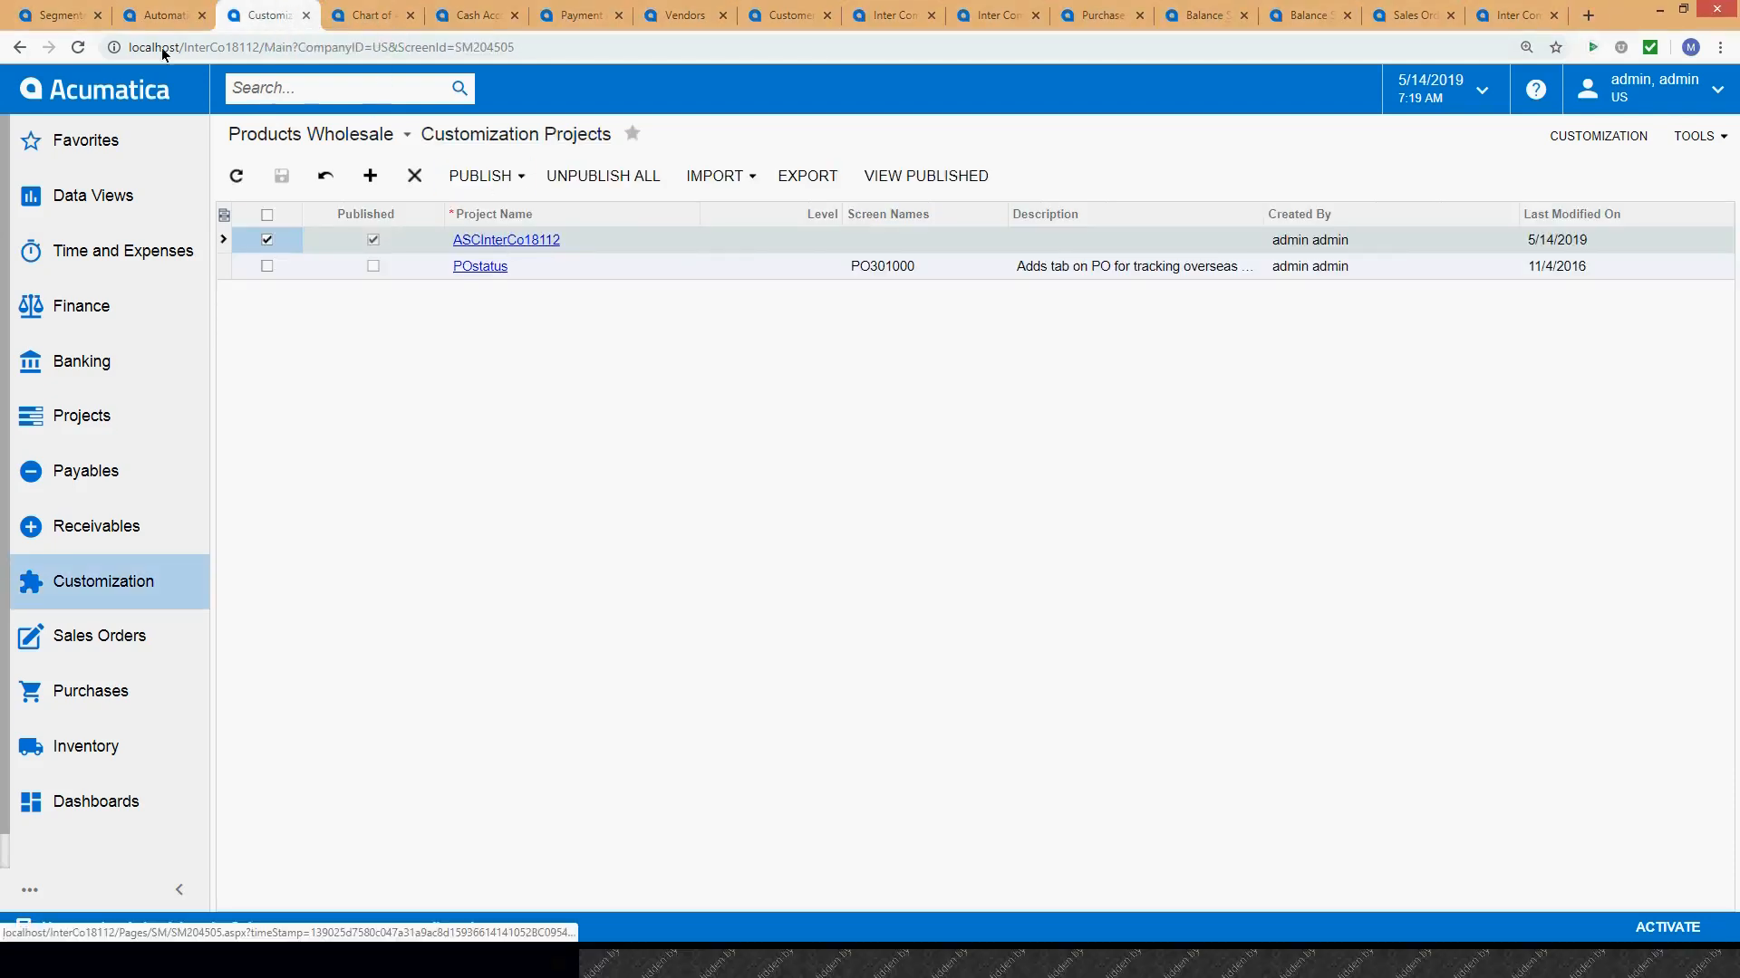
pyautogui.click(57, 32)
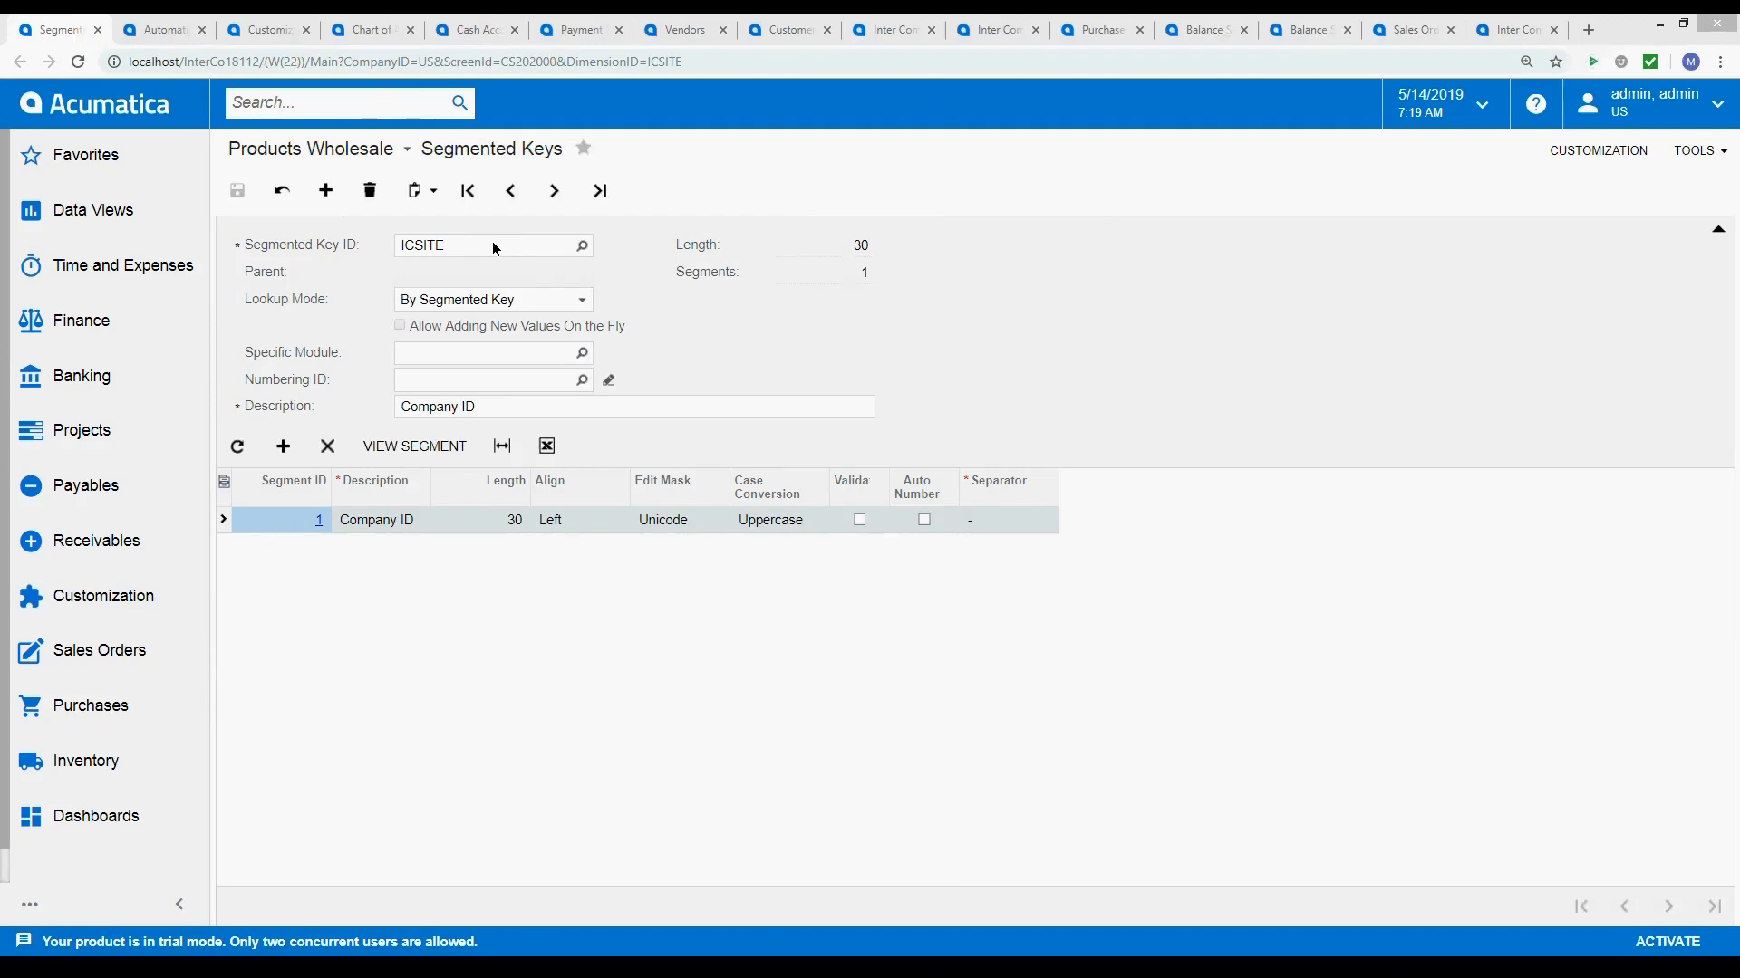
pyautogui.click(341, 106)
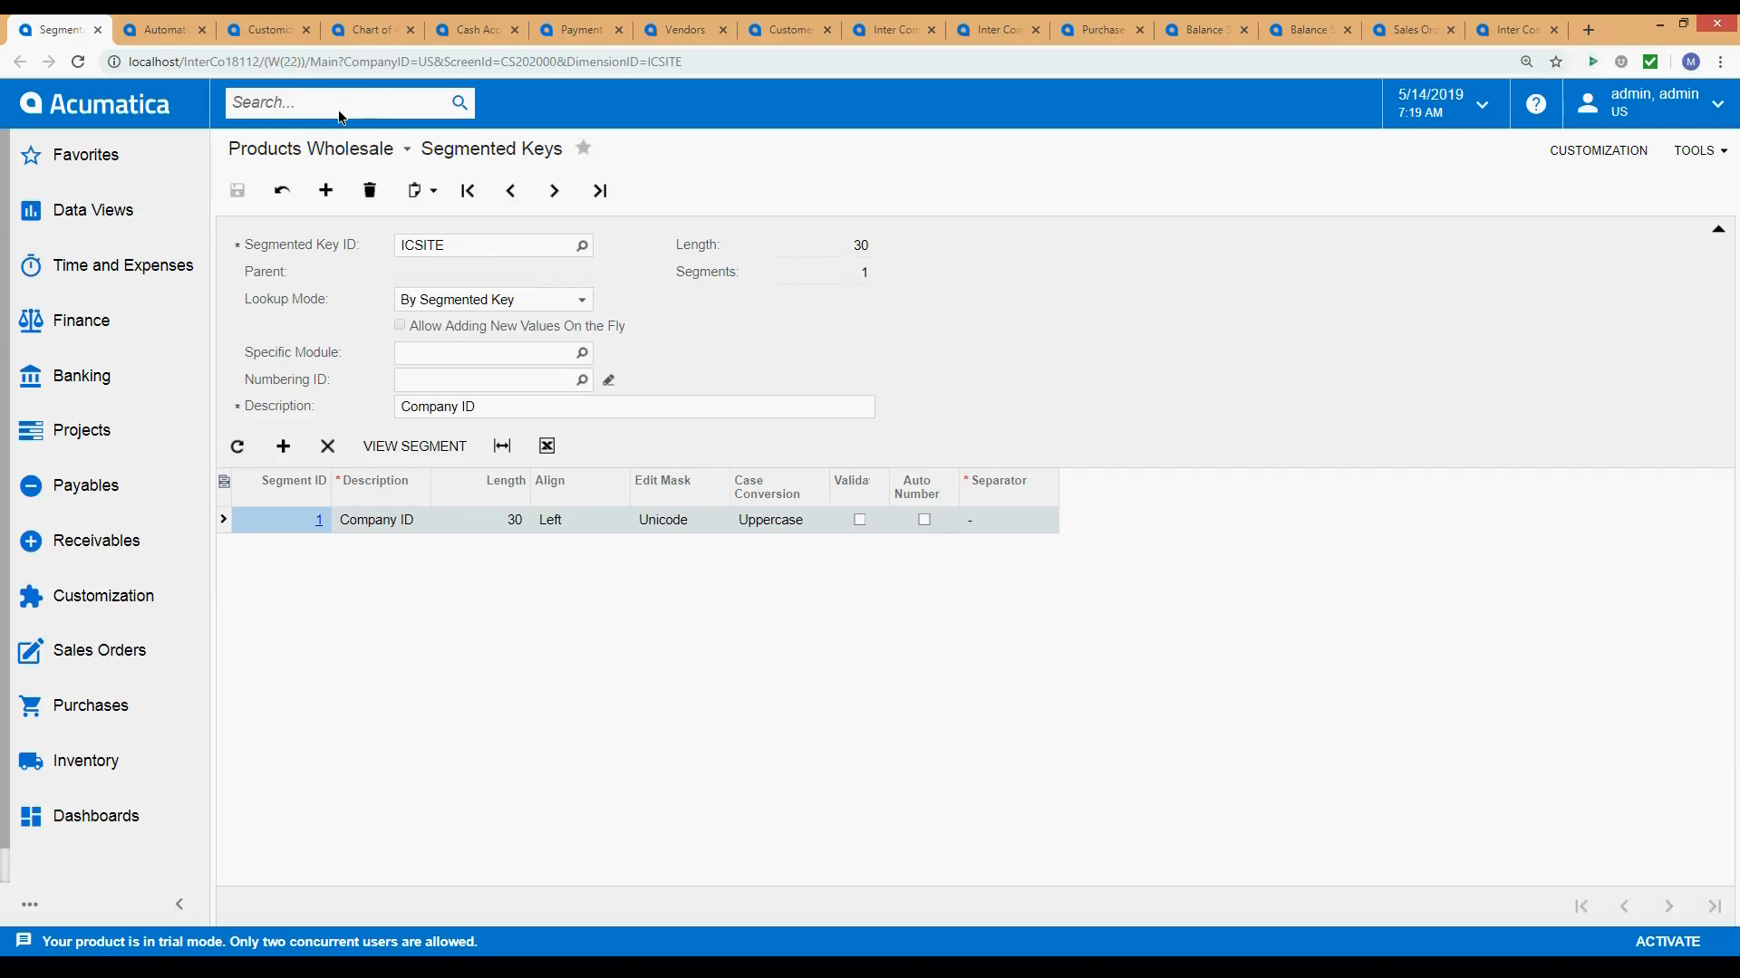
pyautogui.write('Keys')
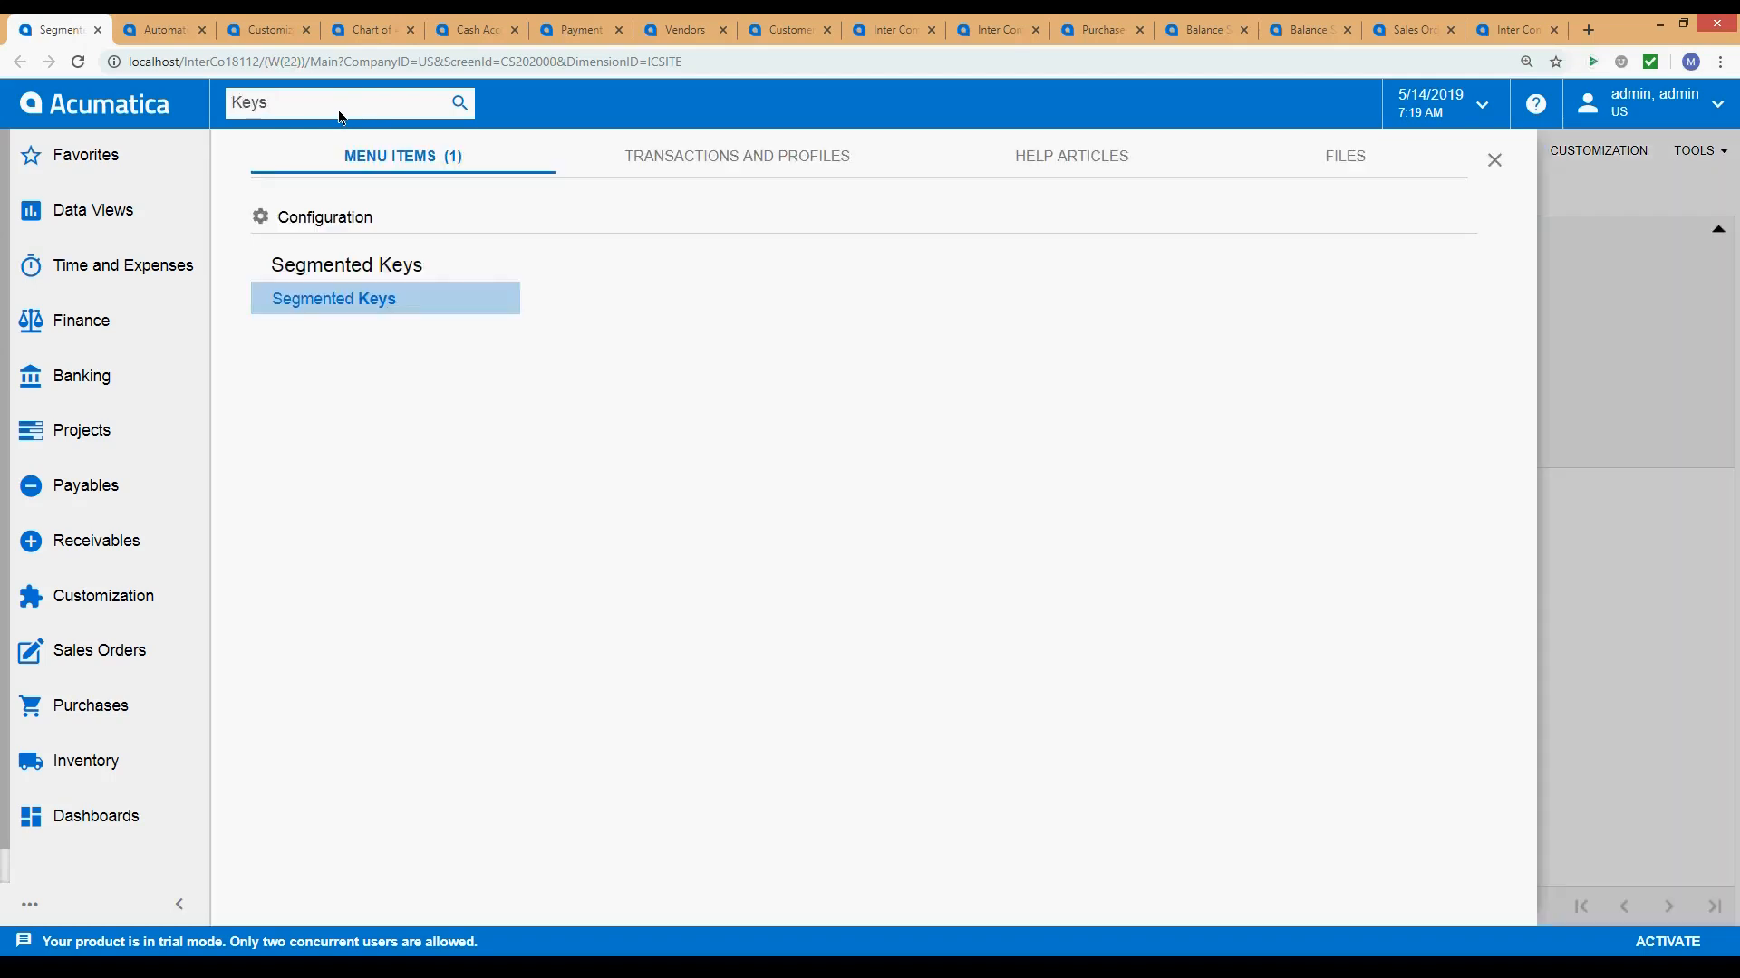
pyautogui.rightClick(335, 298)
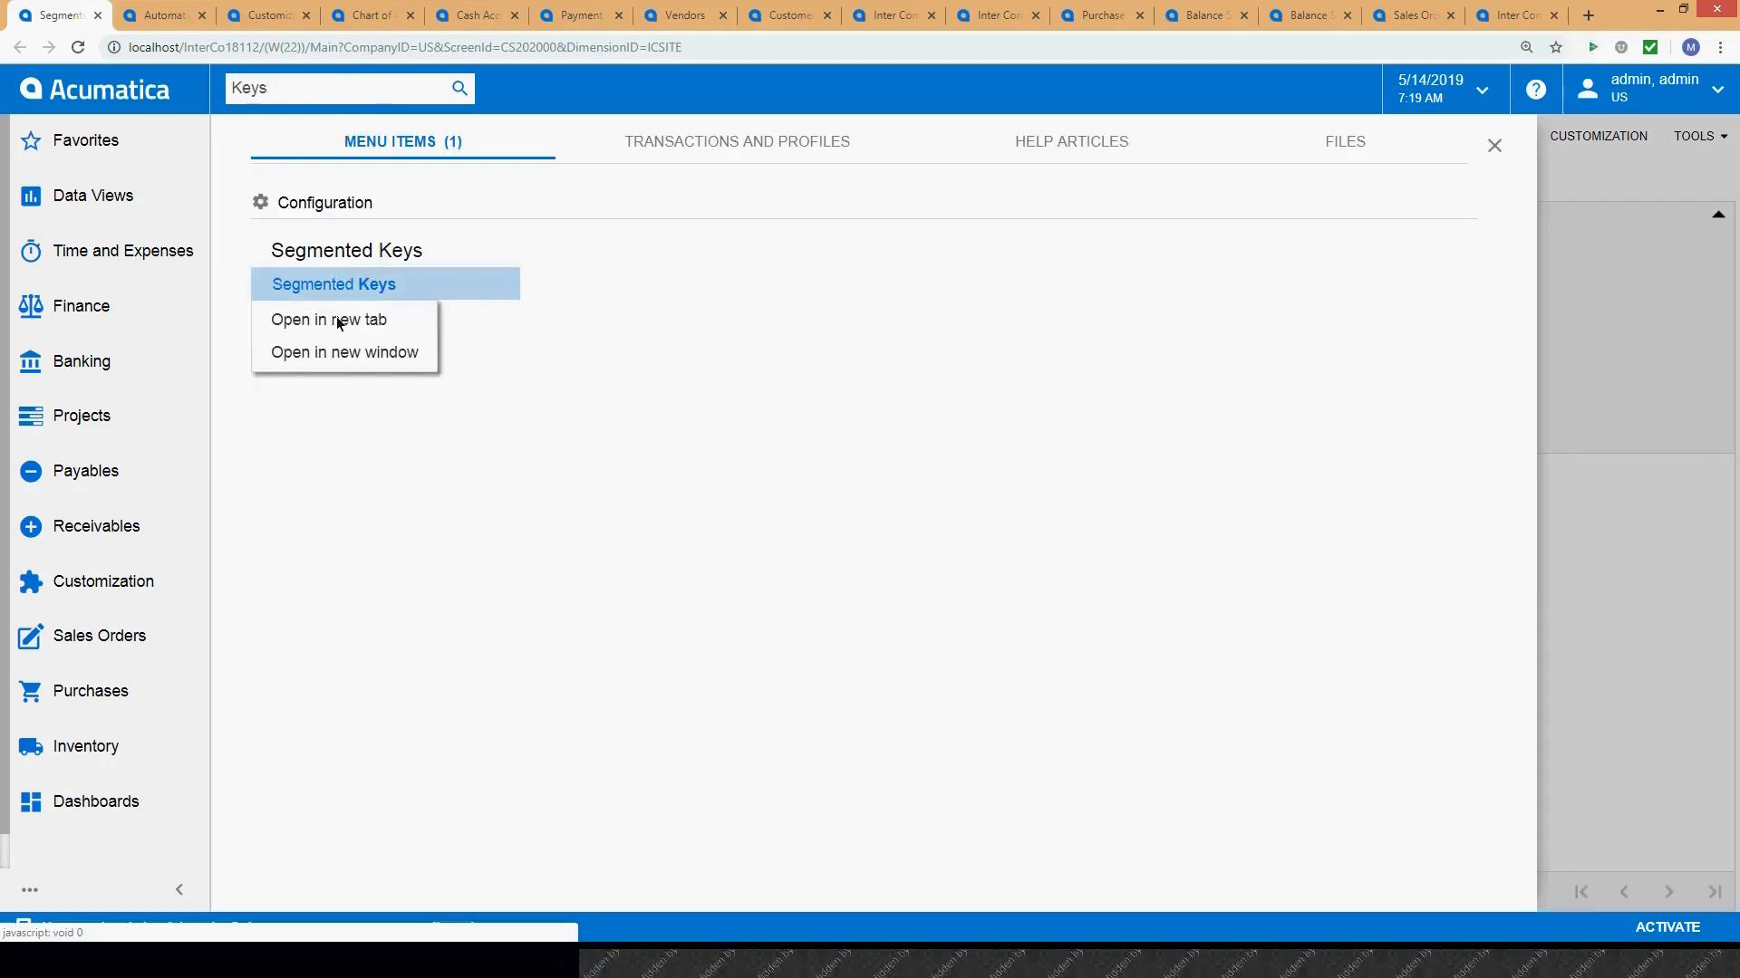
pyautogui.click(1494, 145)
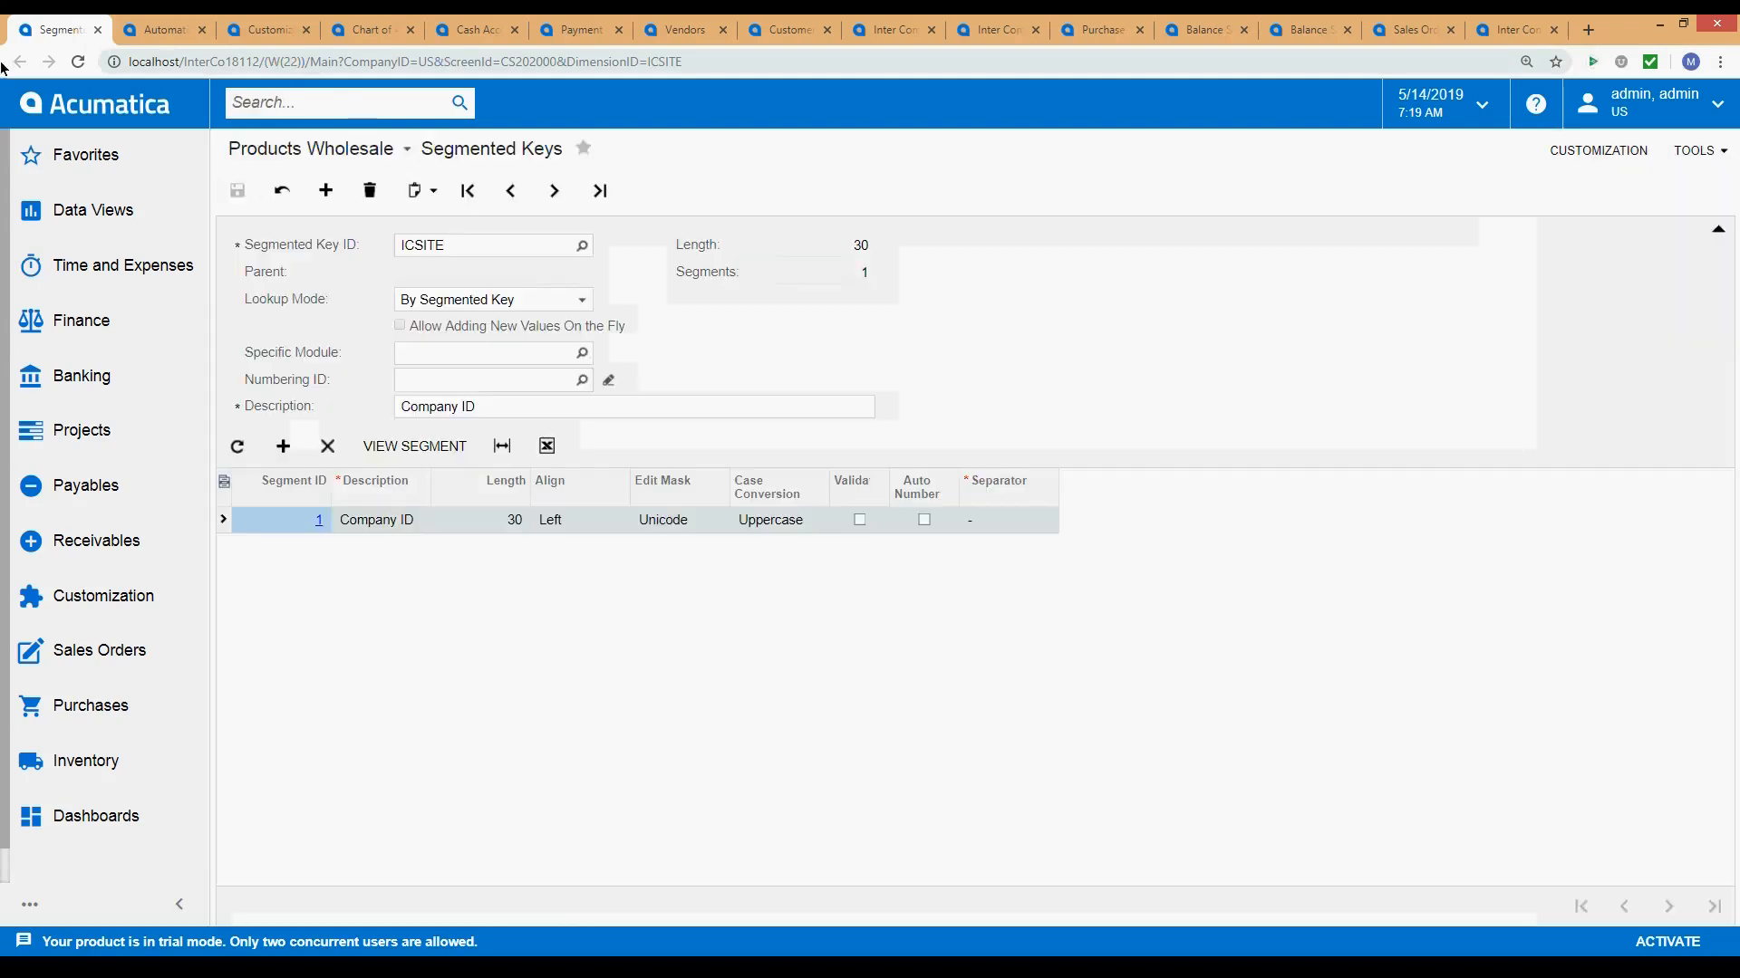
pyautogui.click(78, 62)
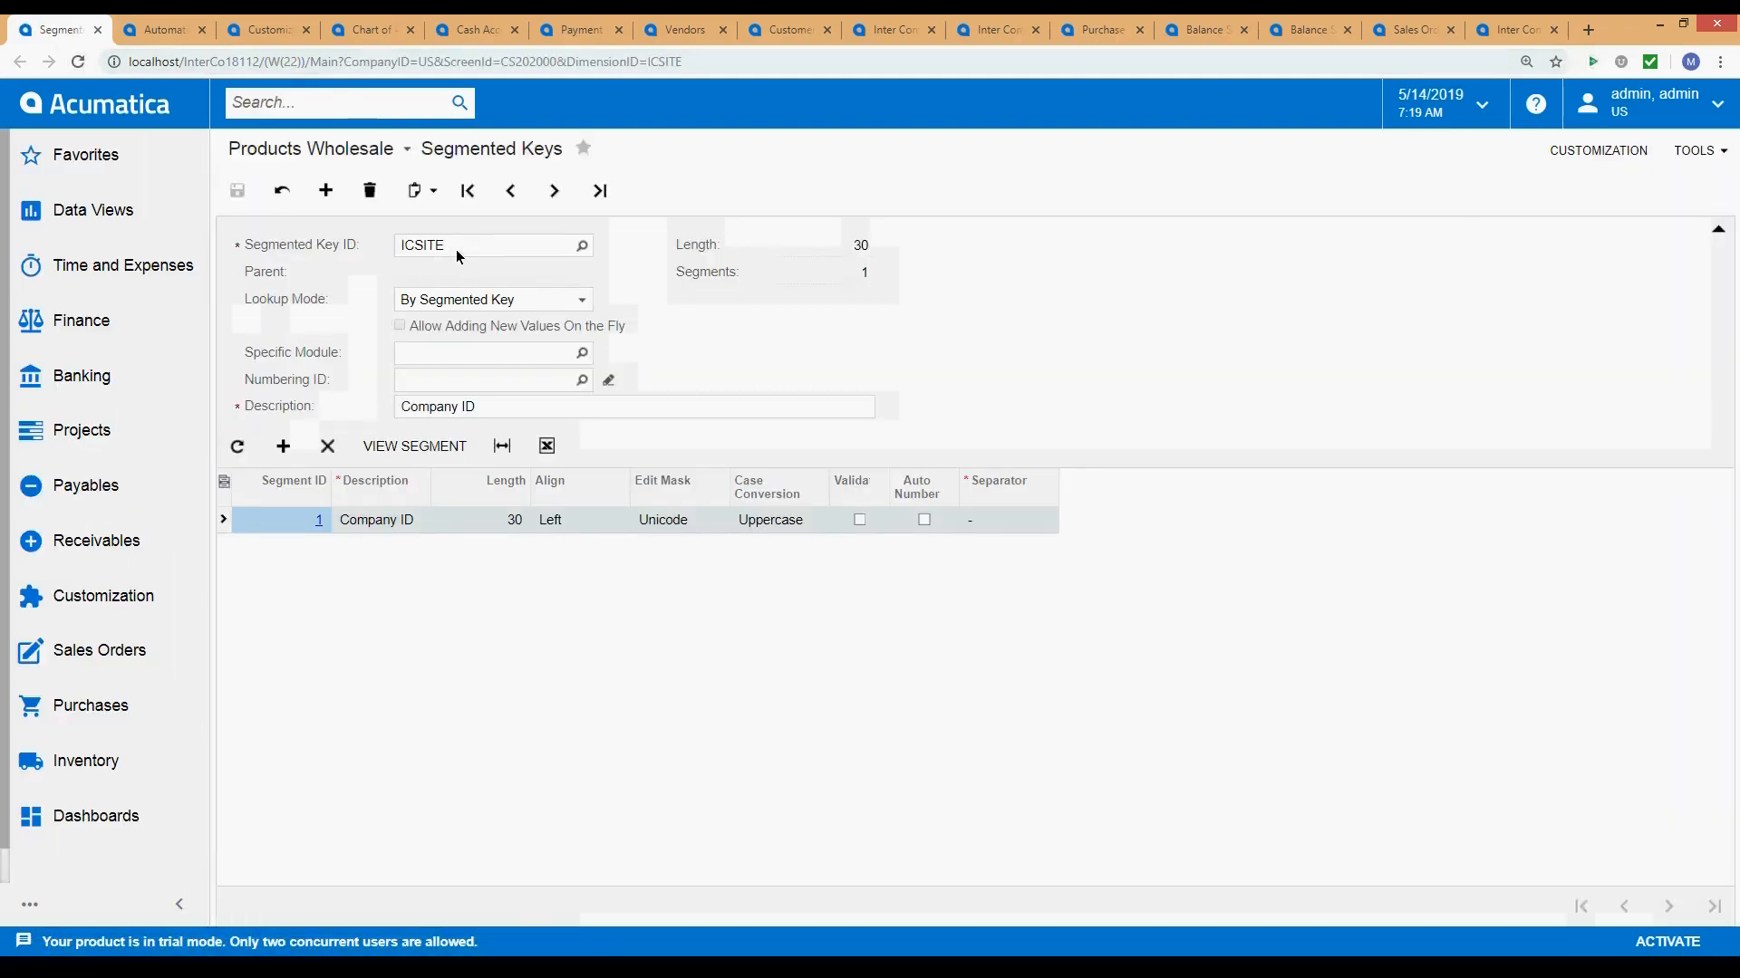
# Examine the ICSITE segmented key's ID and description, and its segment's description, length, separator and edit mask.
pyautogui.click(457, 253)
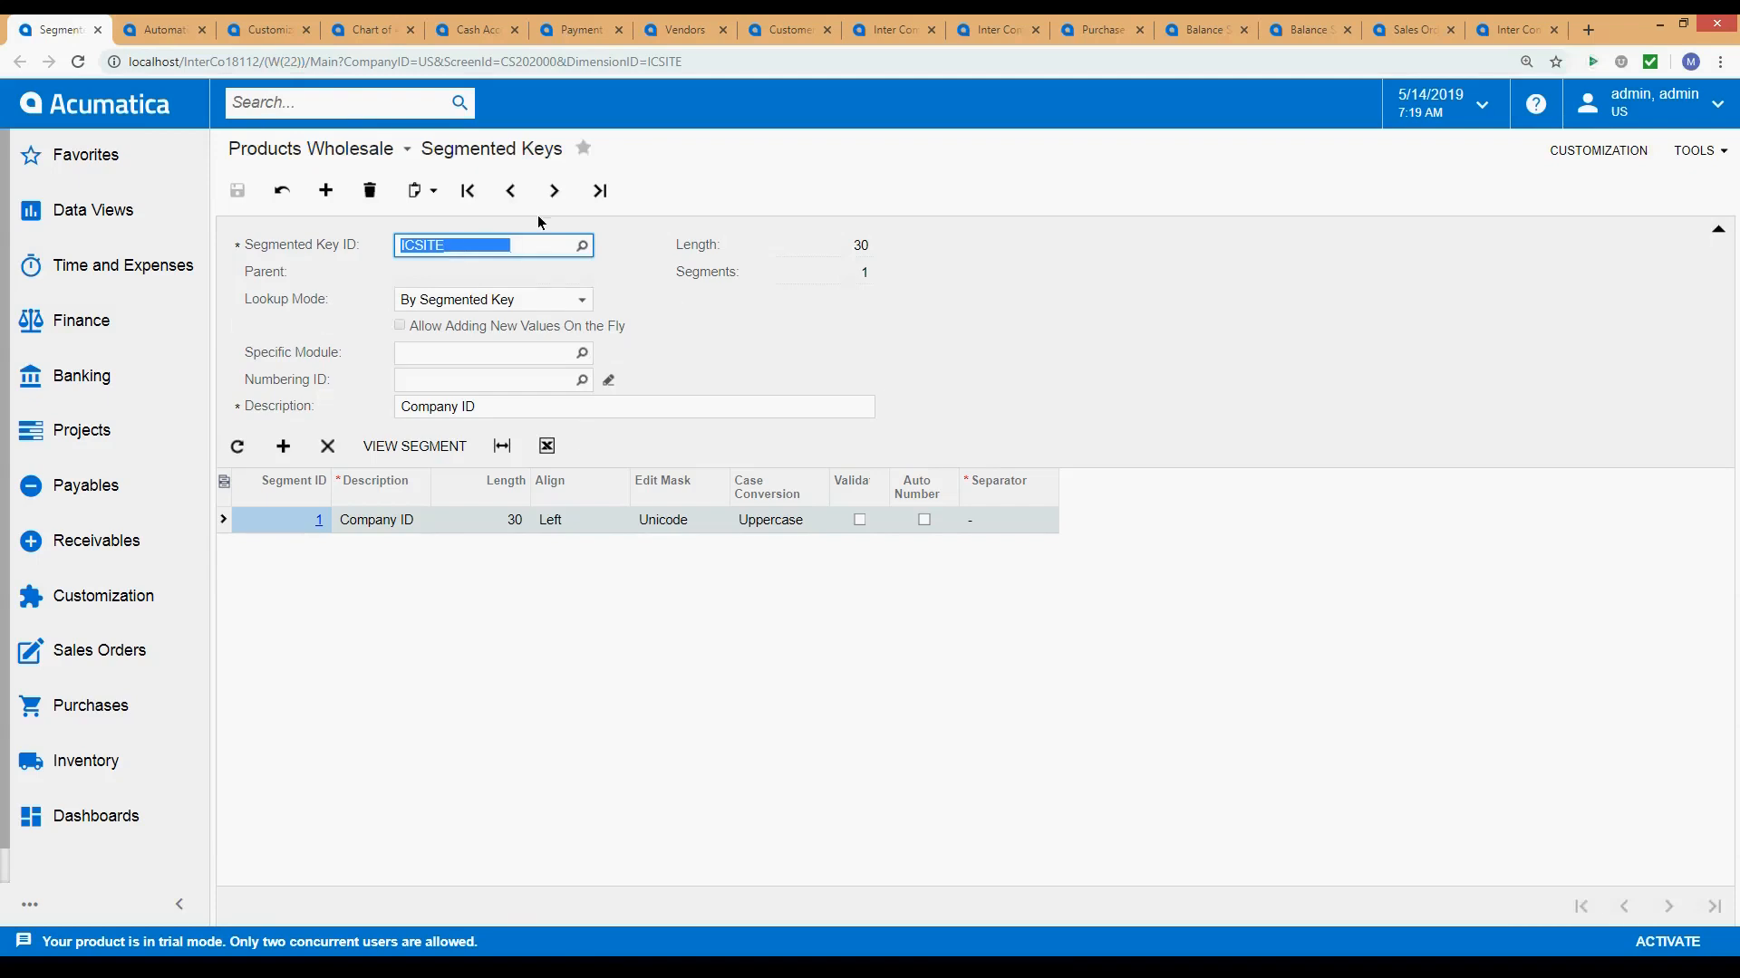
pyautogui.click(427, 254)
pyautogui.click(455, 406)
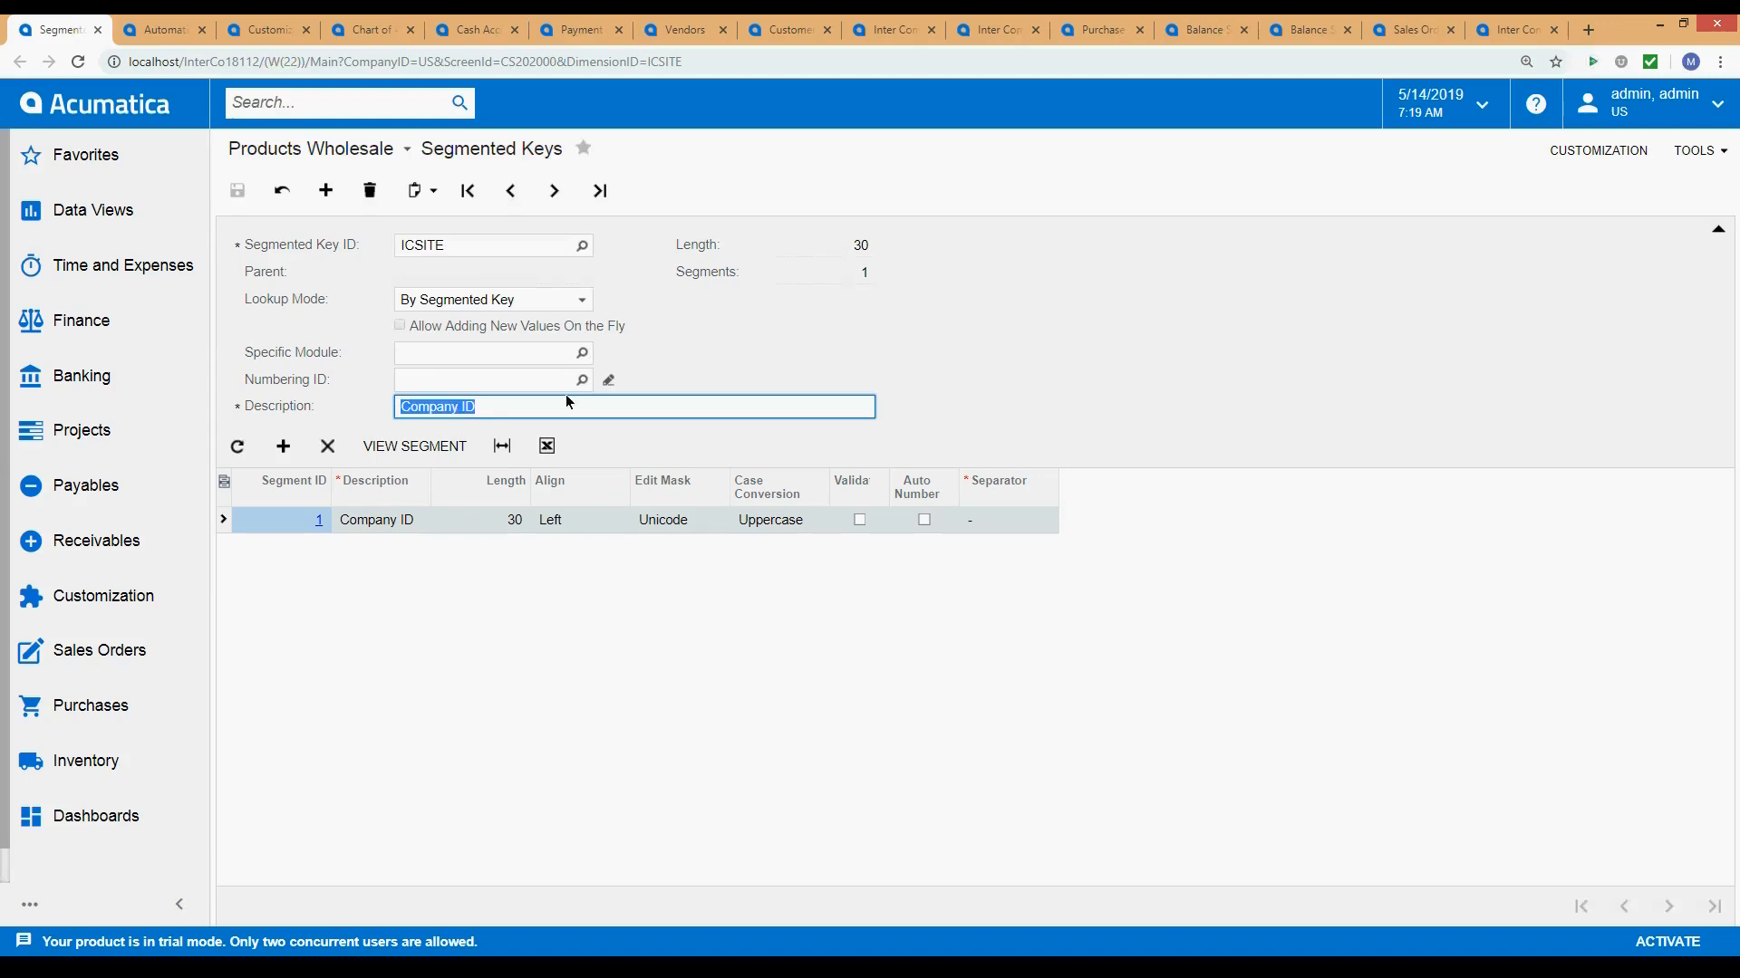
pyautogui.moveTo(530, 407); pyautogui.dragTo(366, 422)
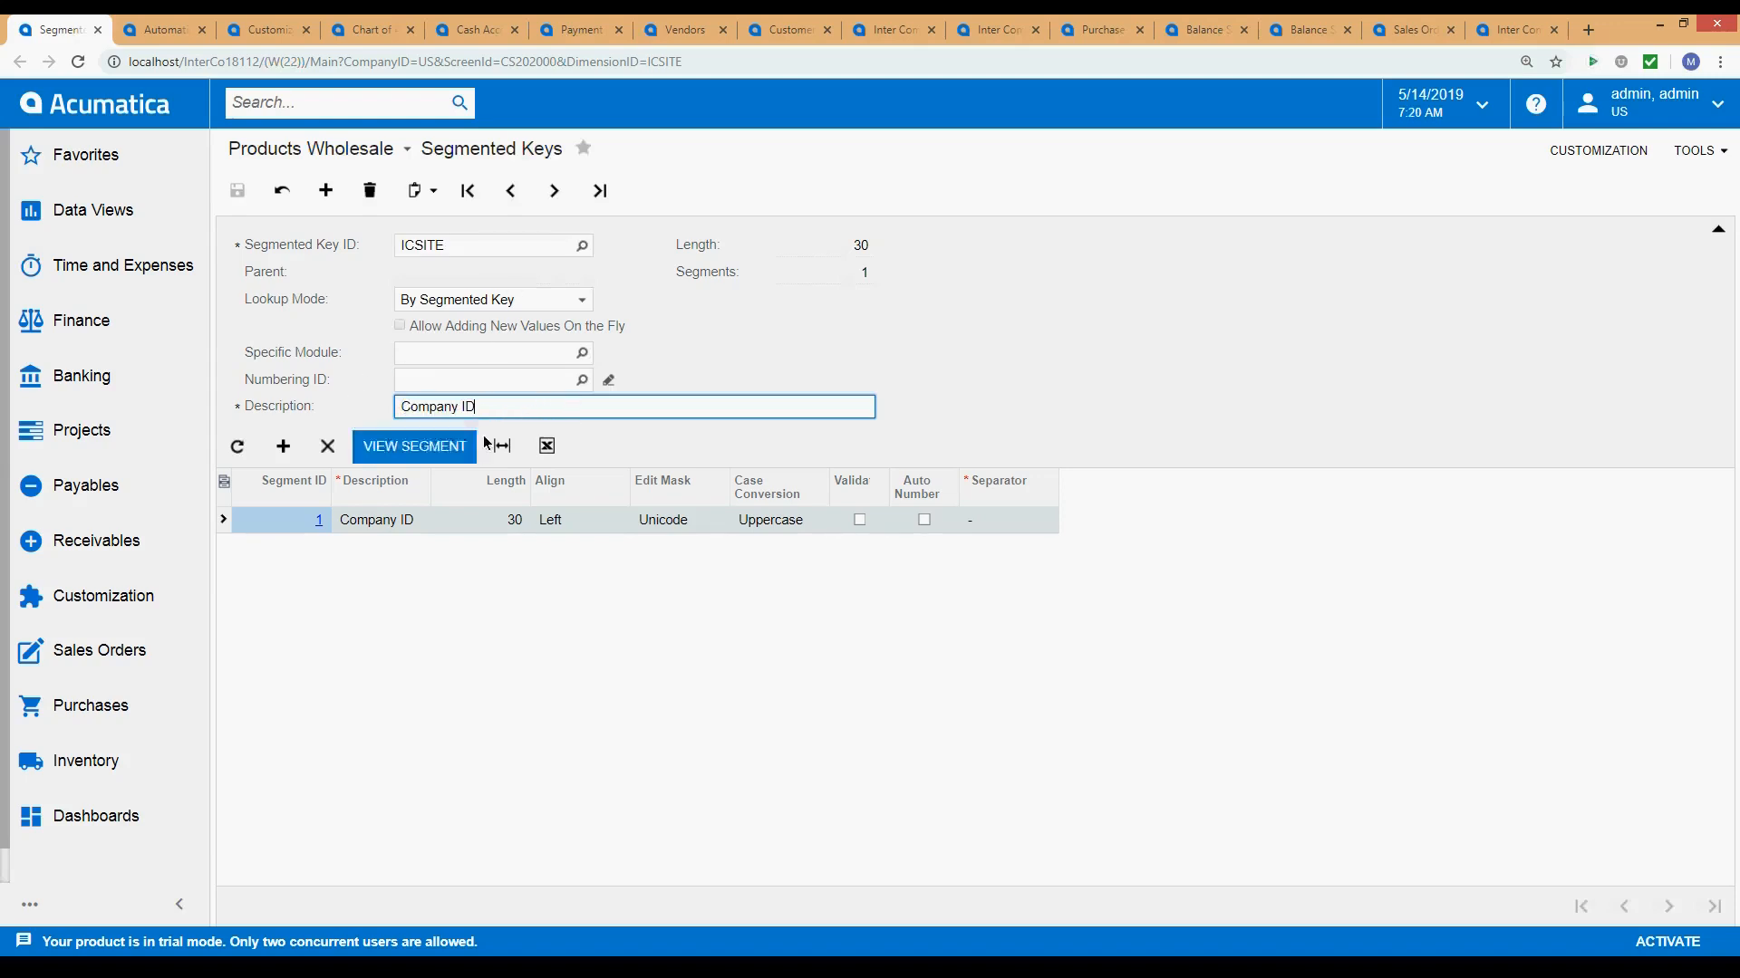
pyautogui.click(395, 519)
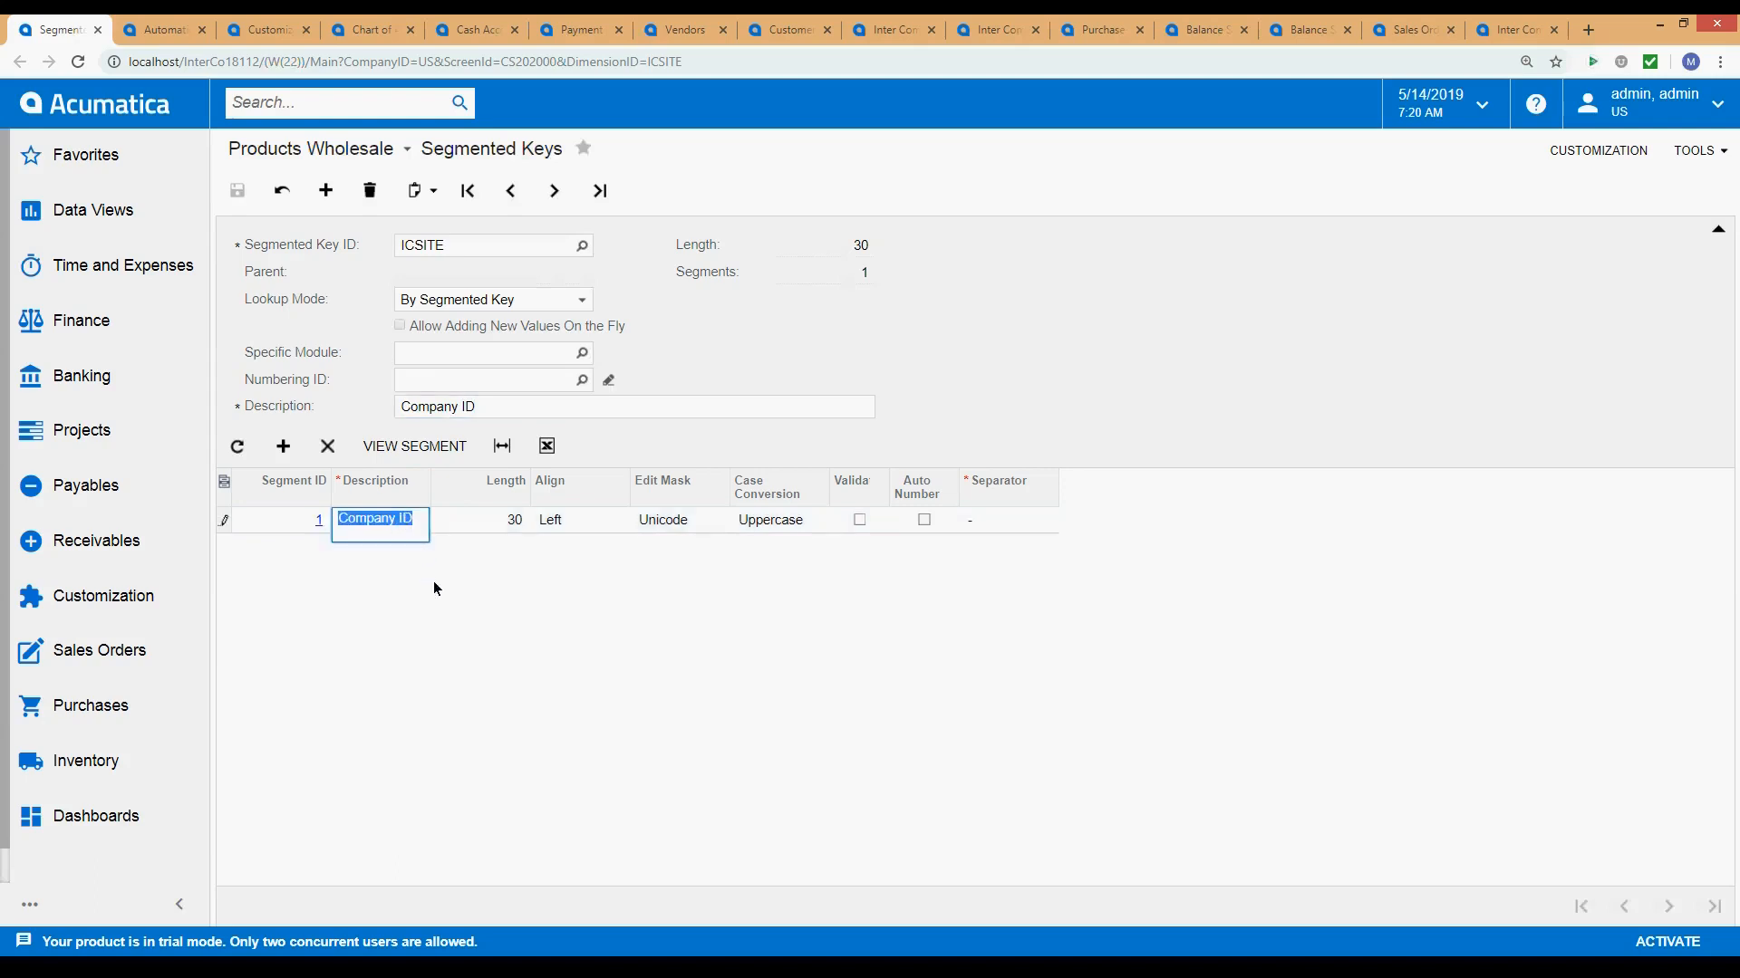
pyautogui.click(535, 534)
pyautogui.click(505, 529)
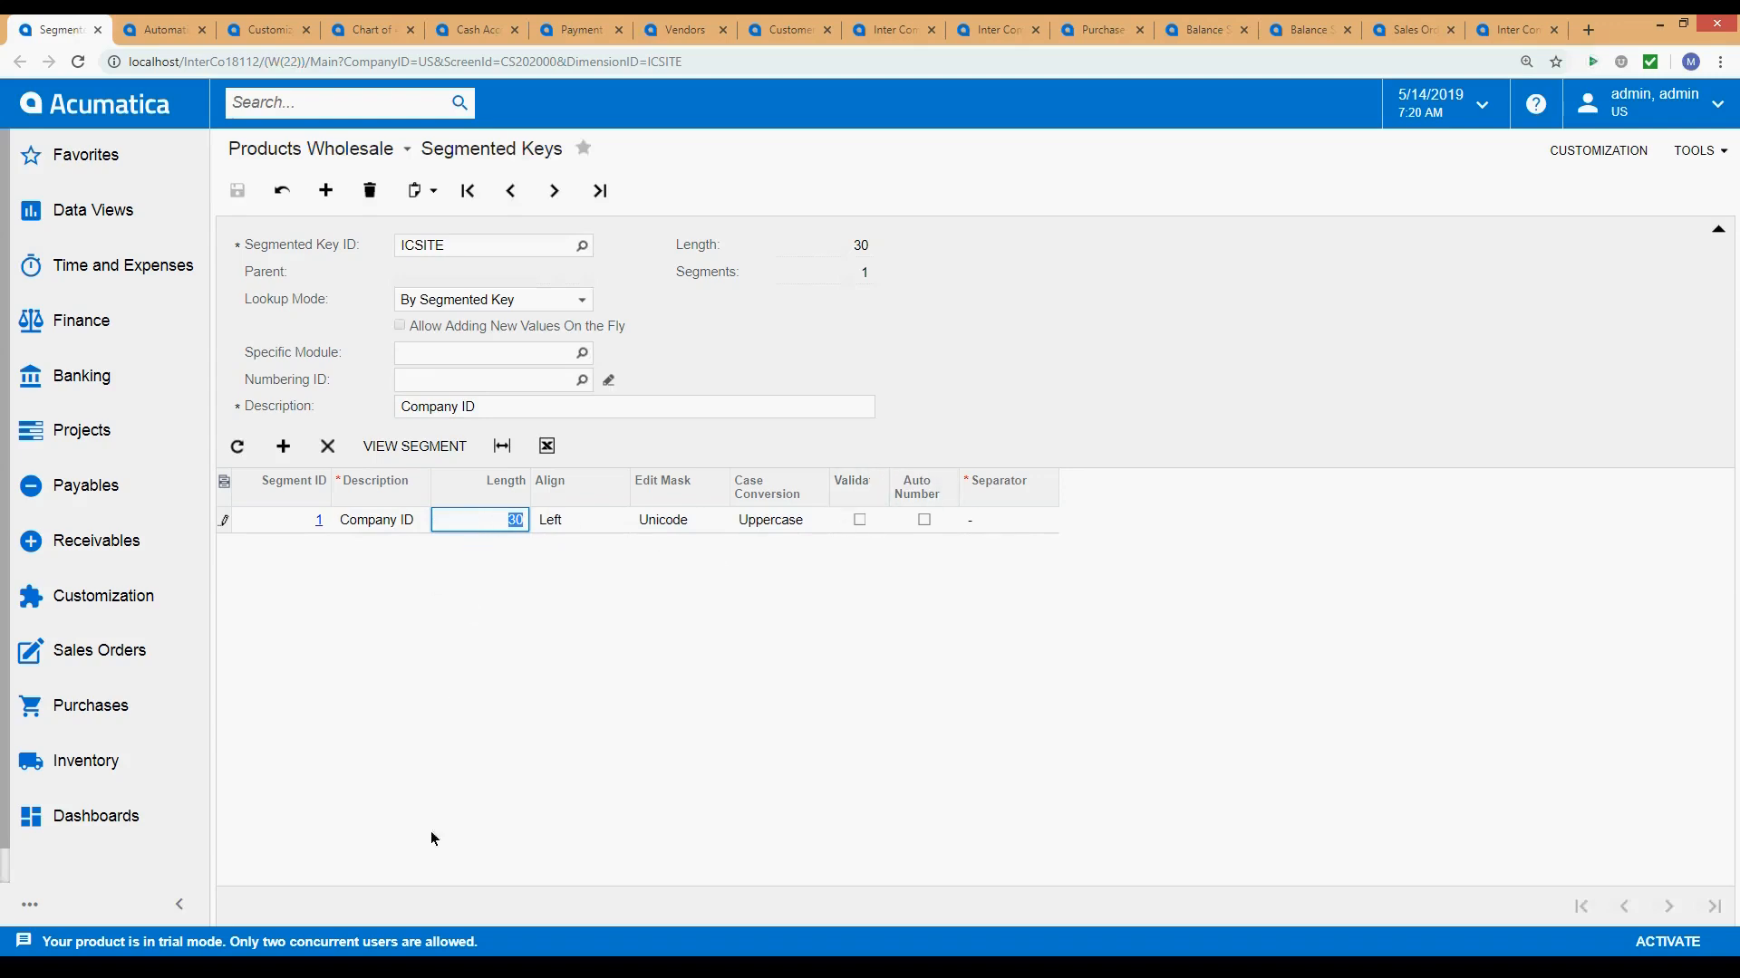
pyautogui.click(995, 524)
pyautogui.click(682, 516)
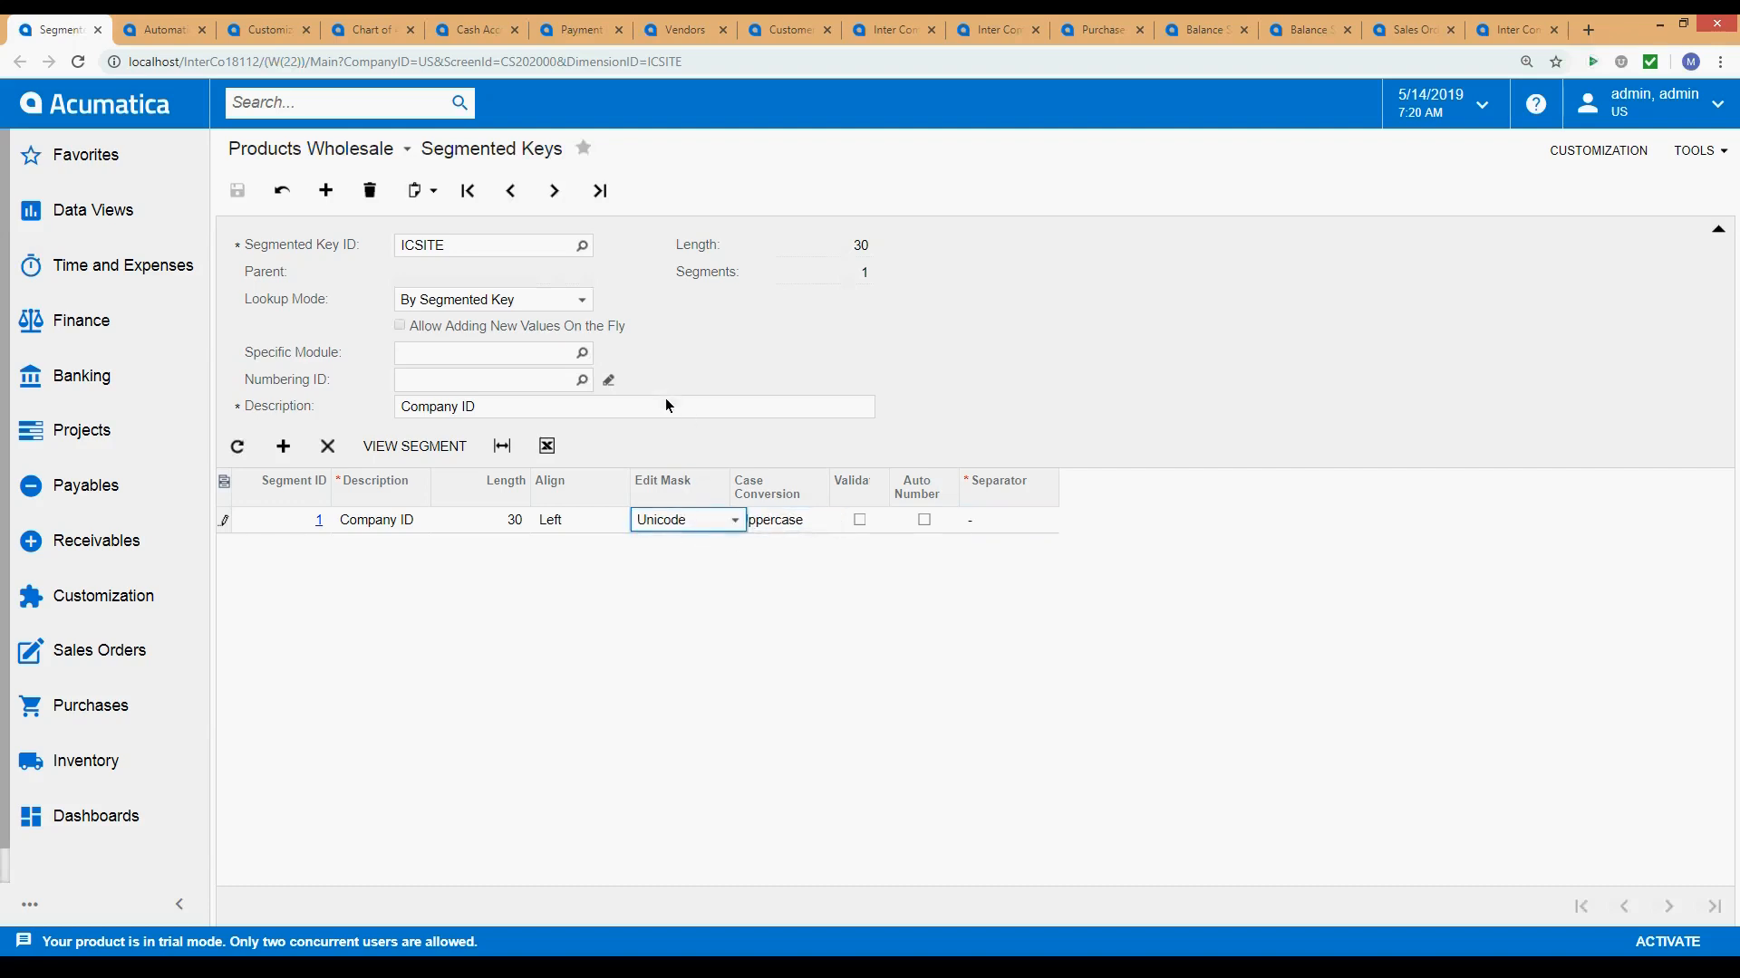
pyautogui.click(683, 364)
# Go to the open Automation Steps page and search the menu for "Automation" to locate that screen.
pyautogui.click(158, 34)
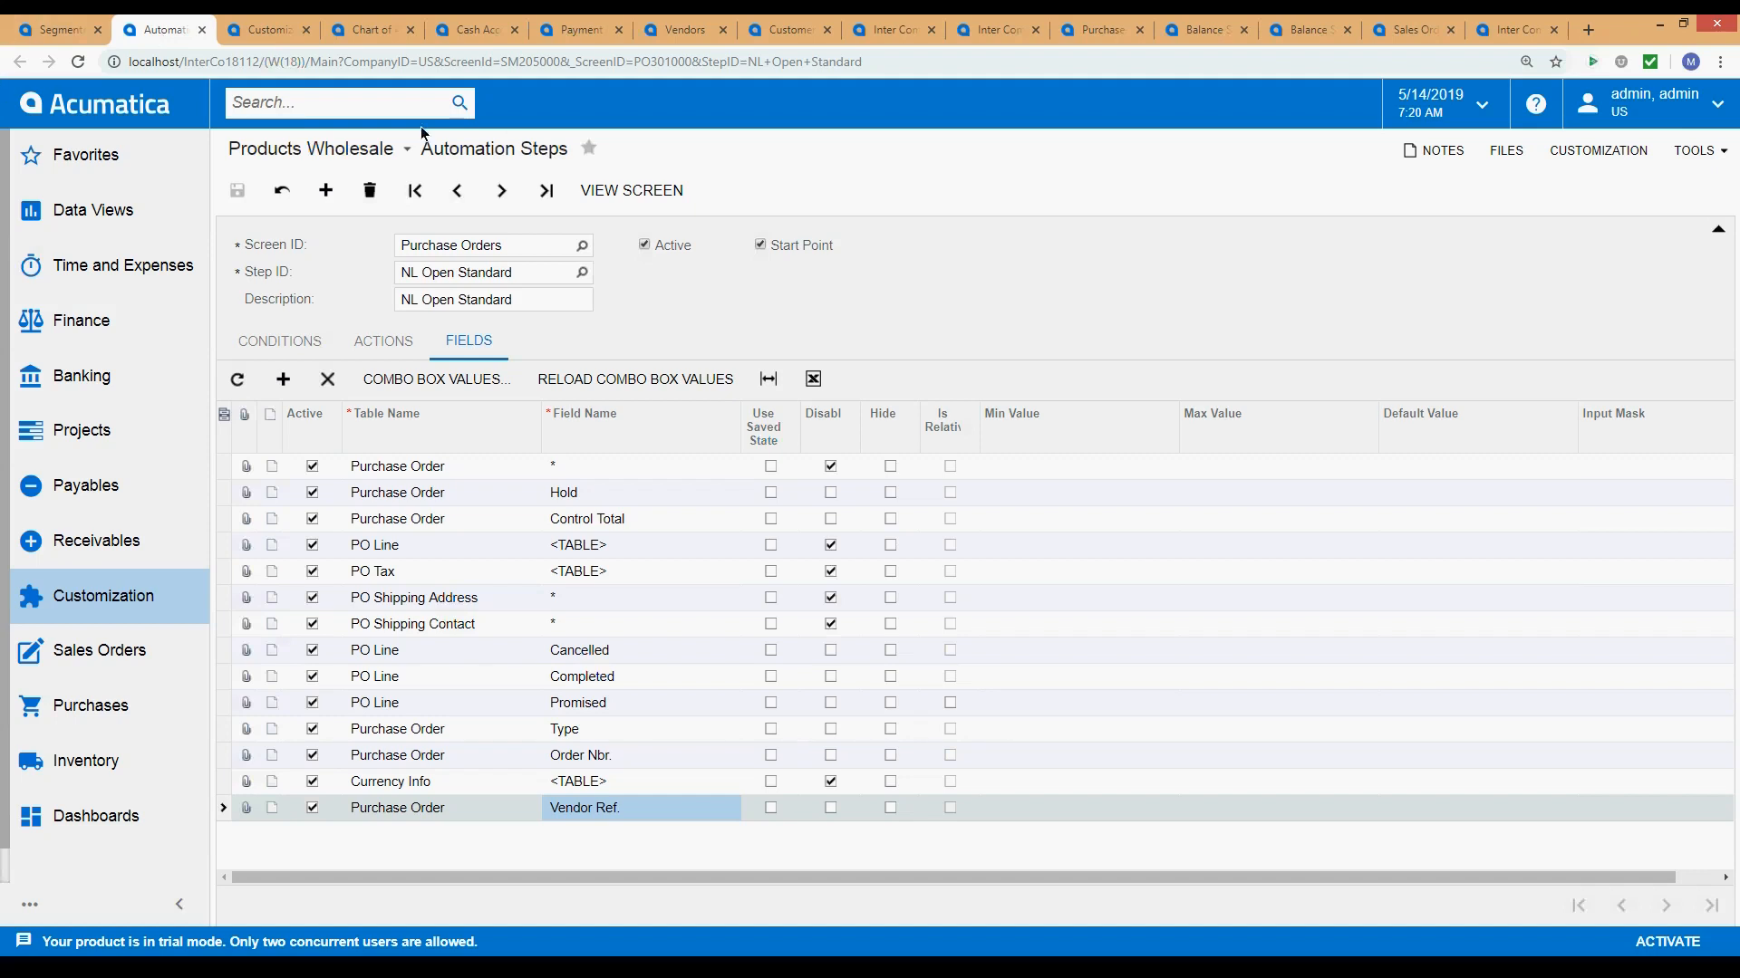
pyautogui.write('Automation')
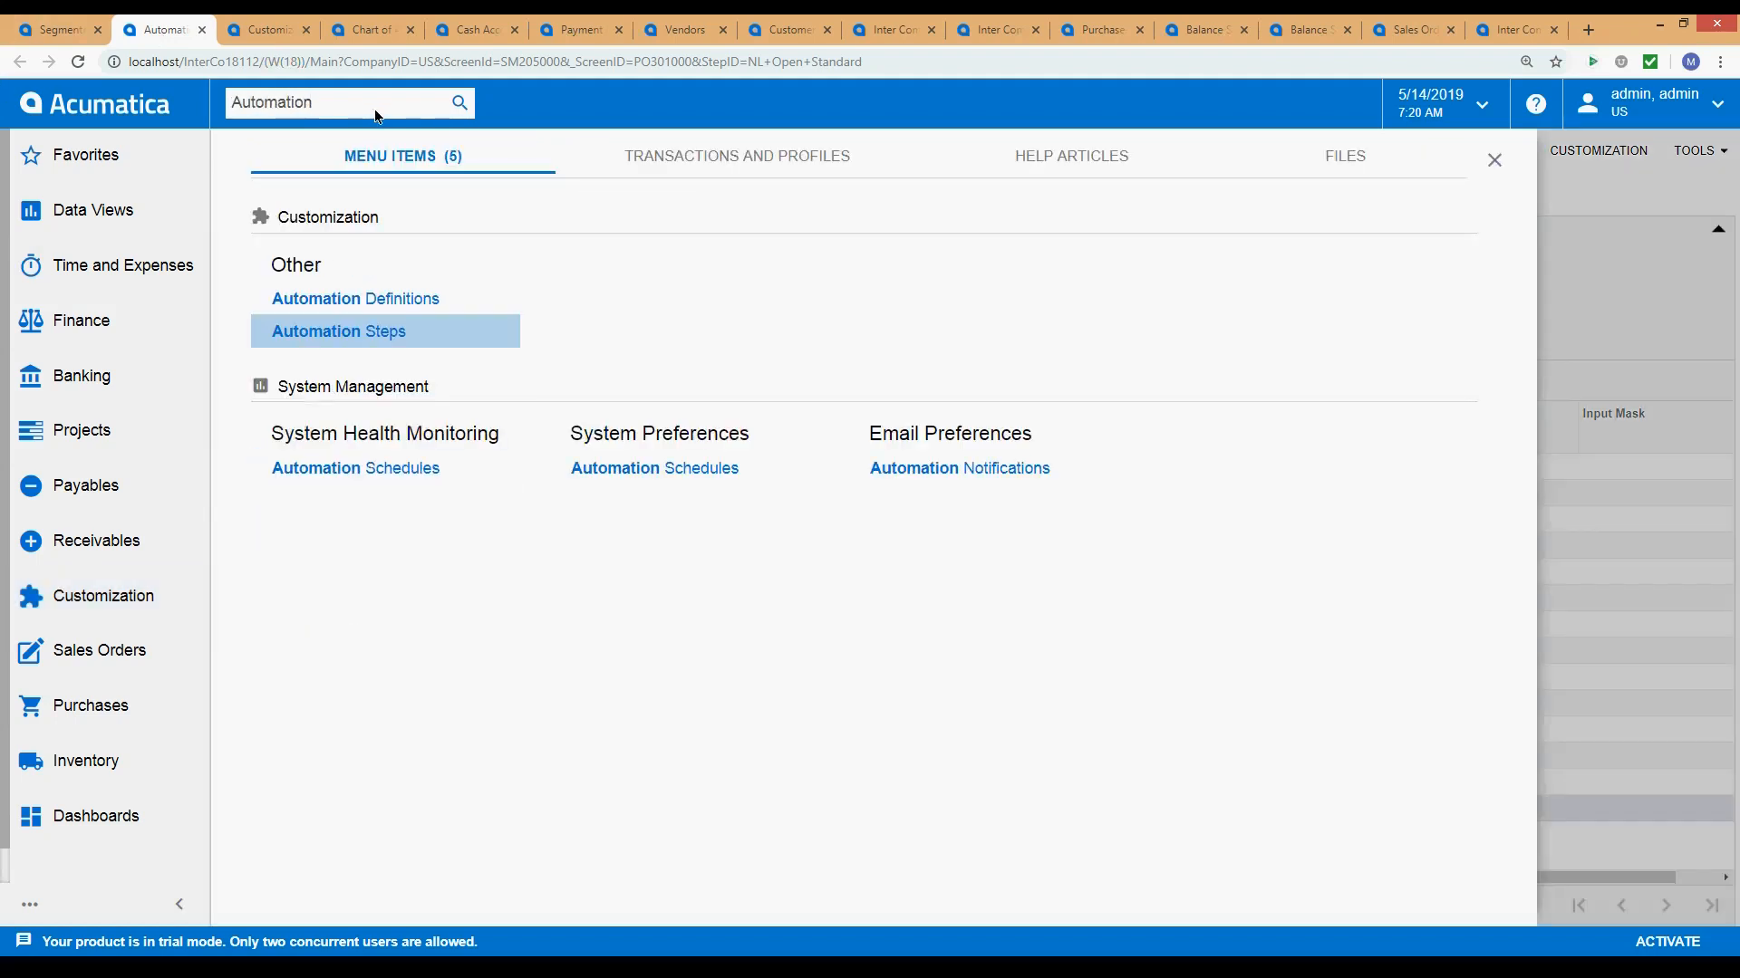
pyautogui.rightClick(312, 318)
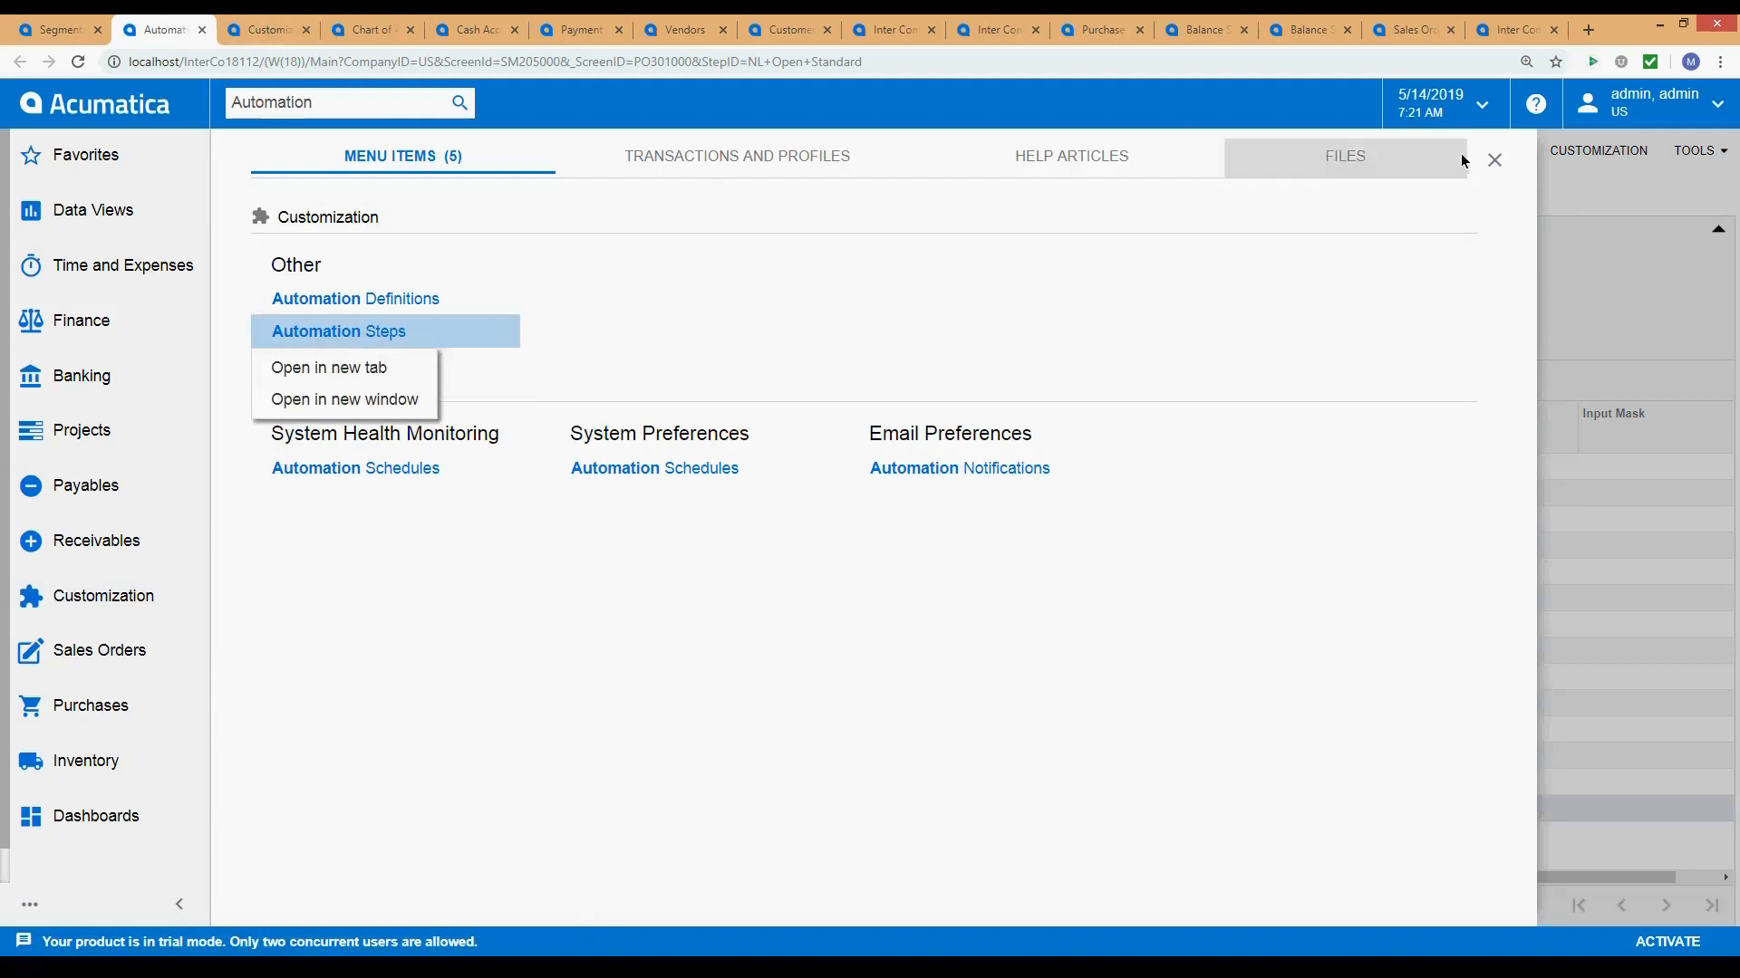
pyautogui.click(1491, 157)
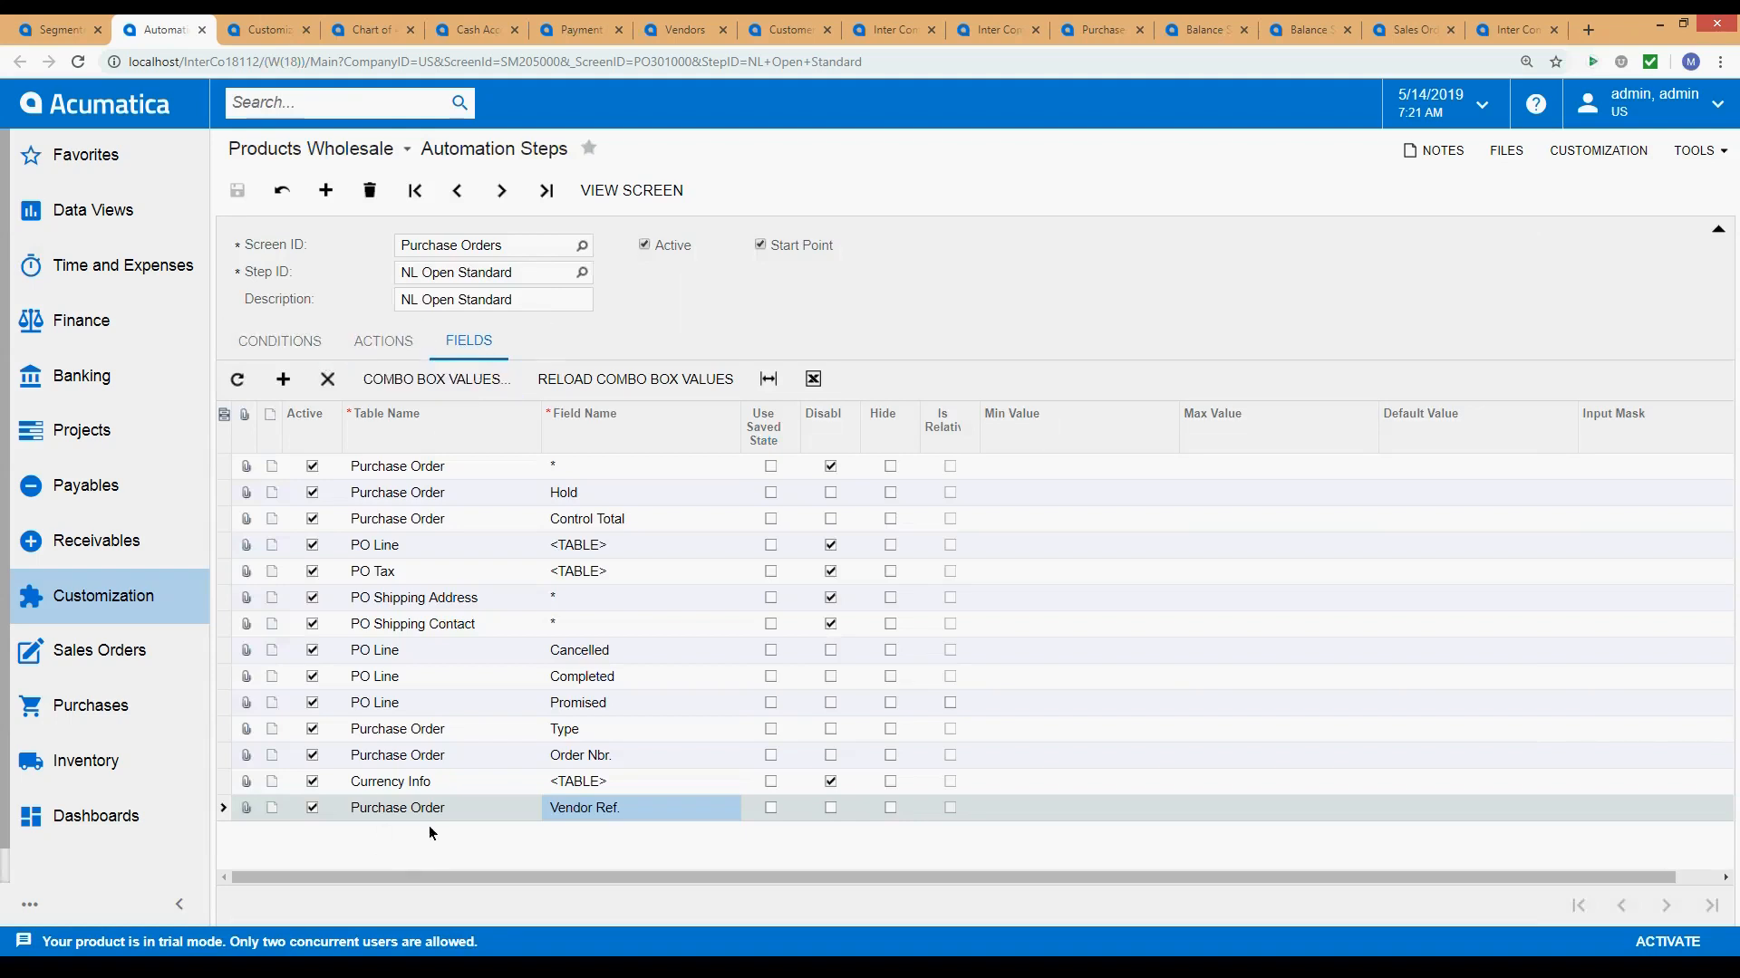
# Examine the table name and field name of the Vendor Ref. row in the NL Open Standard purchase order step.
pyautogui.click(473, 810)
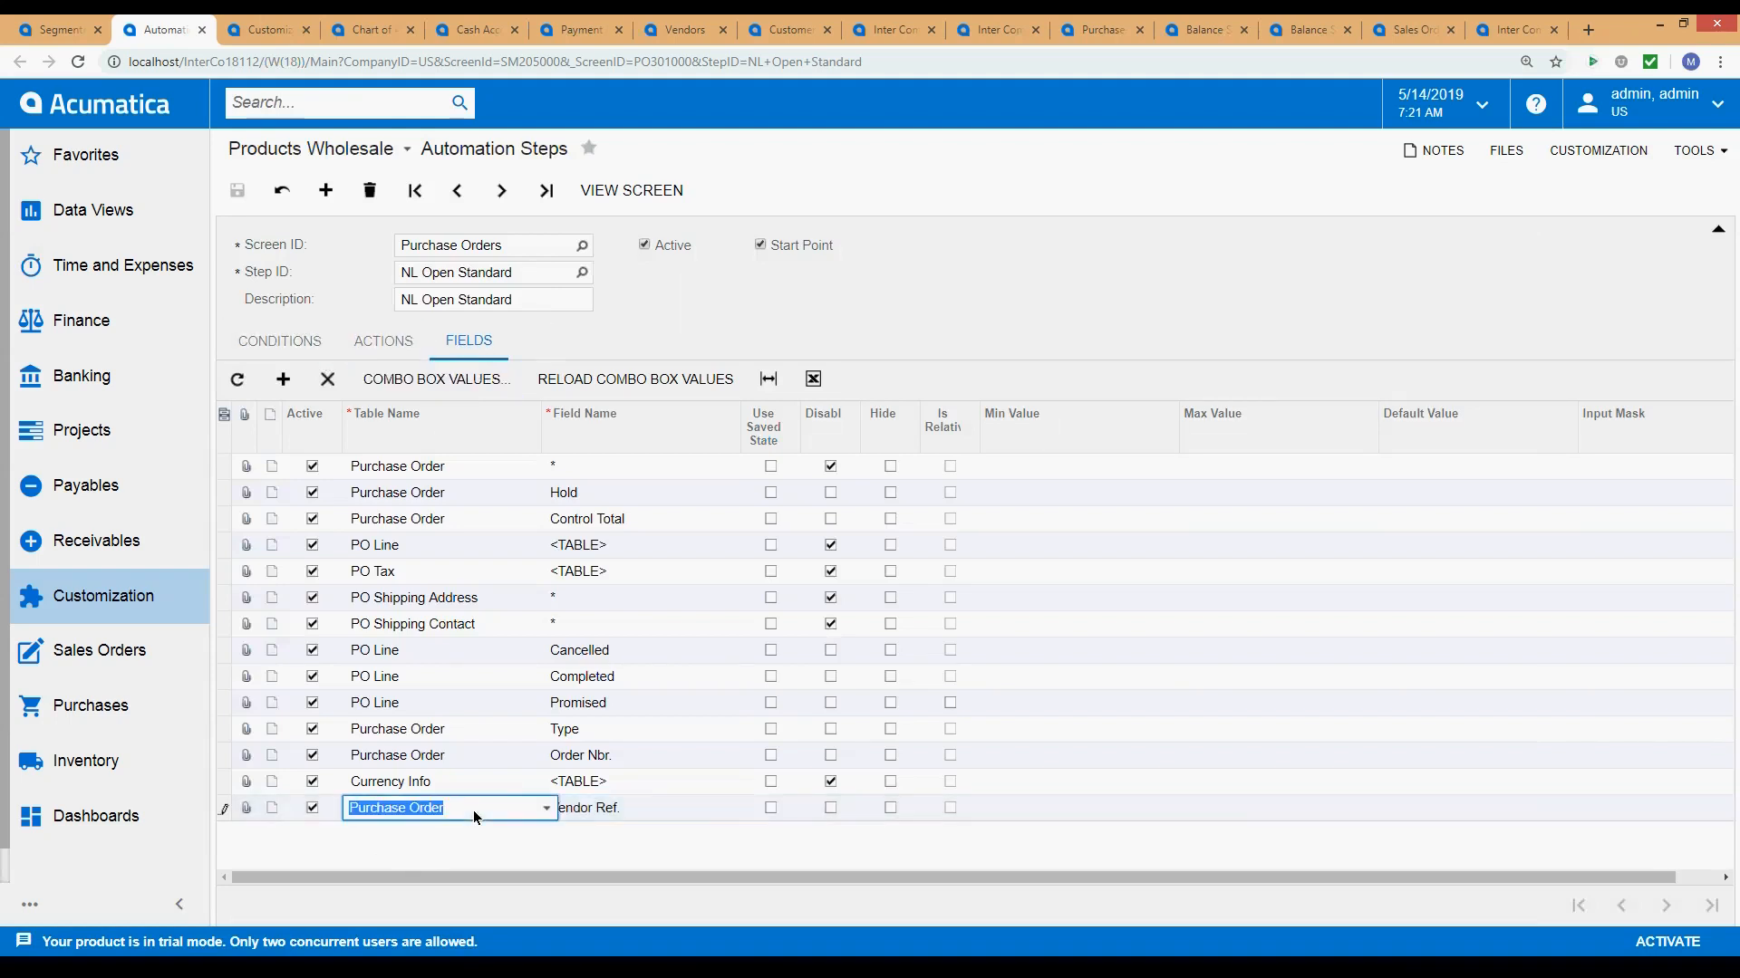
pyautogui.click(543, 808)
pyautogui.click(543, 810)
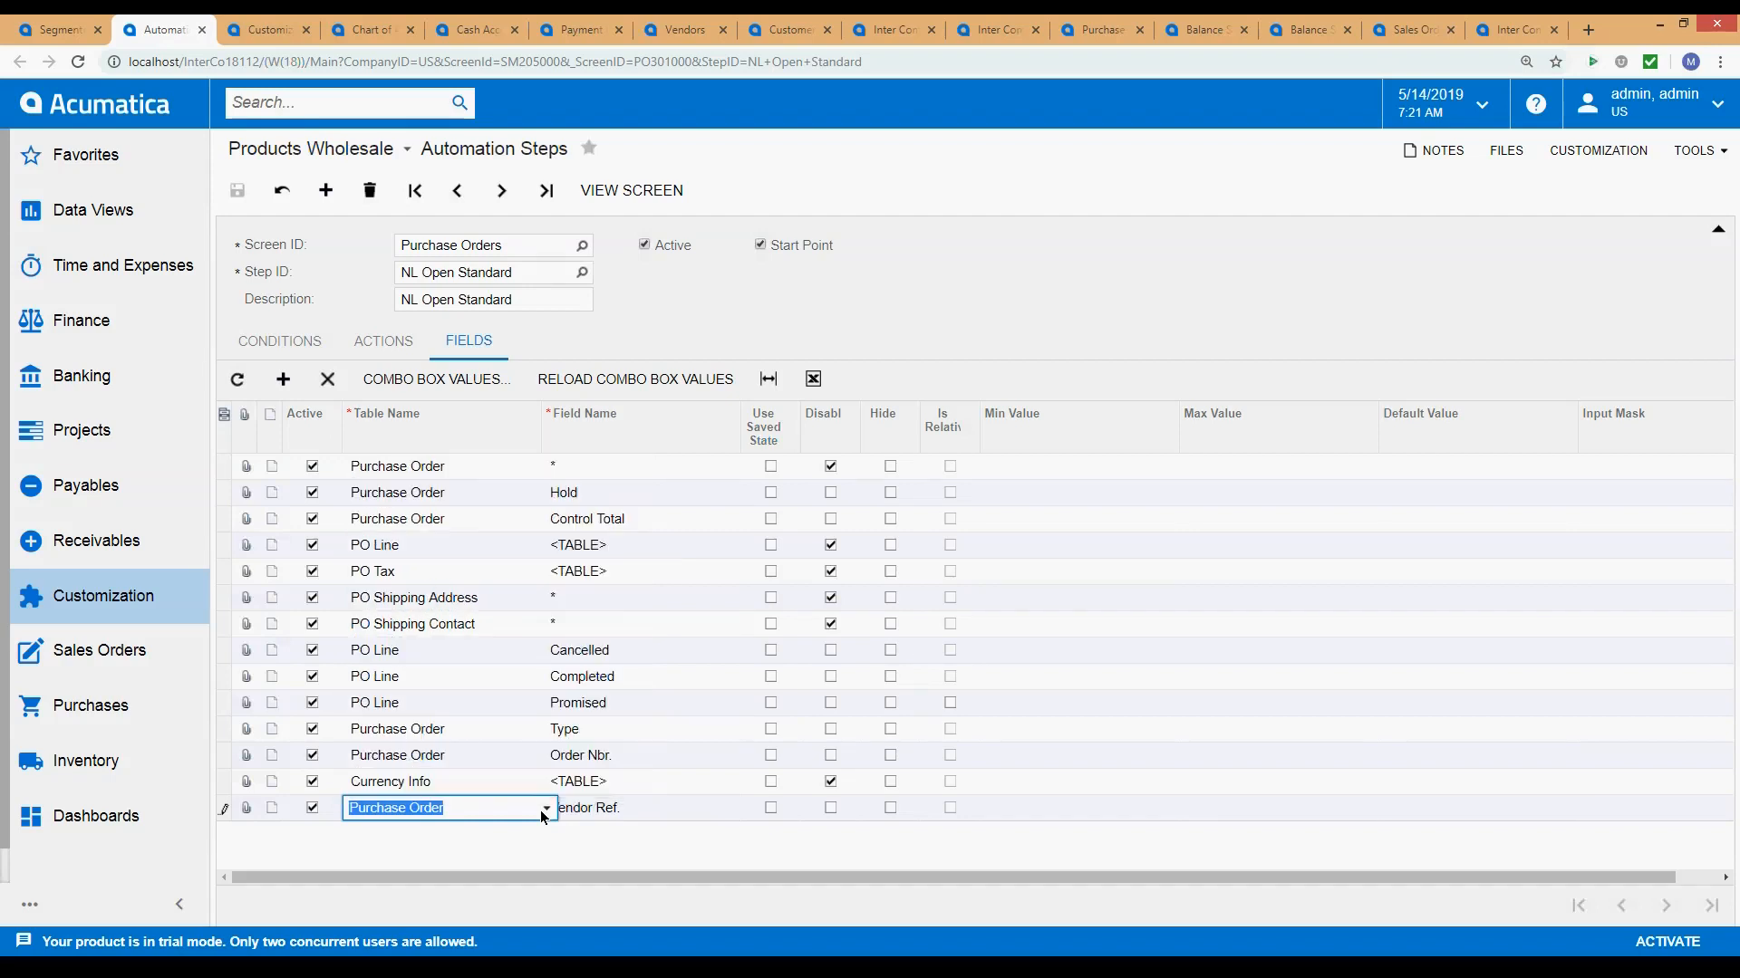
pyautogui.click(696, 806)
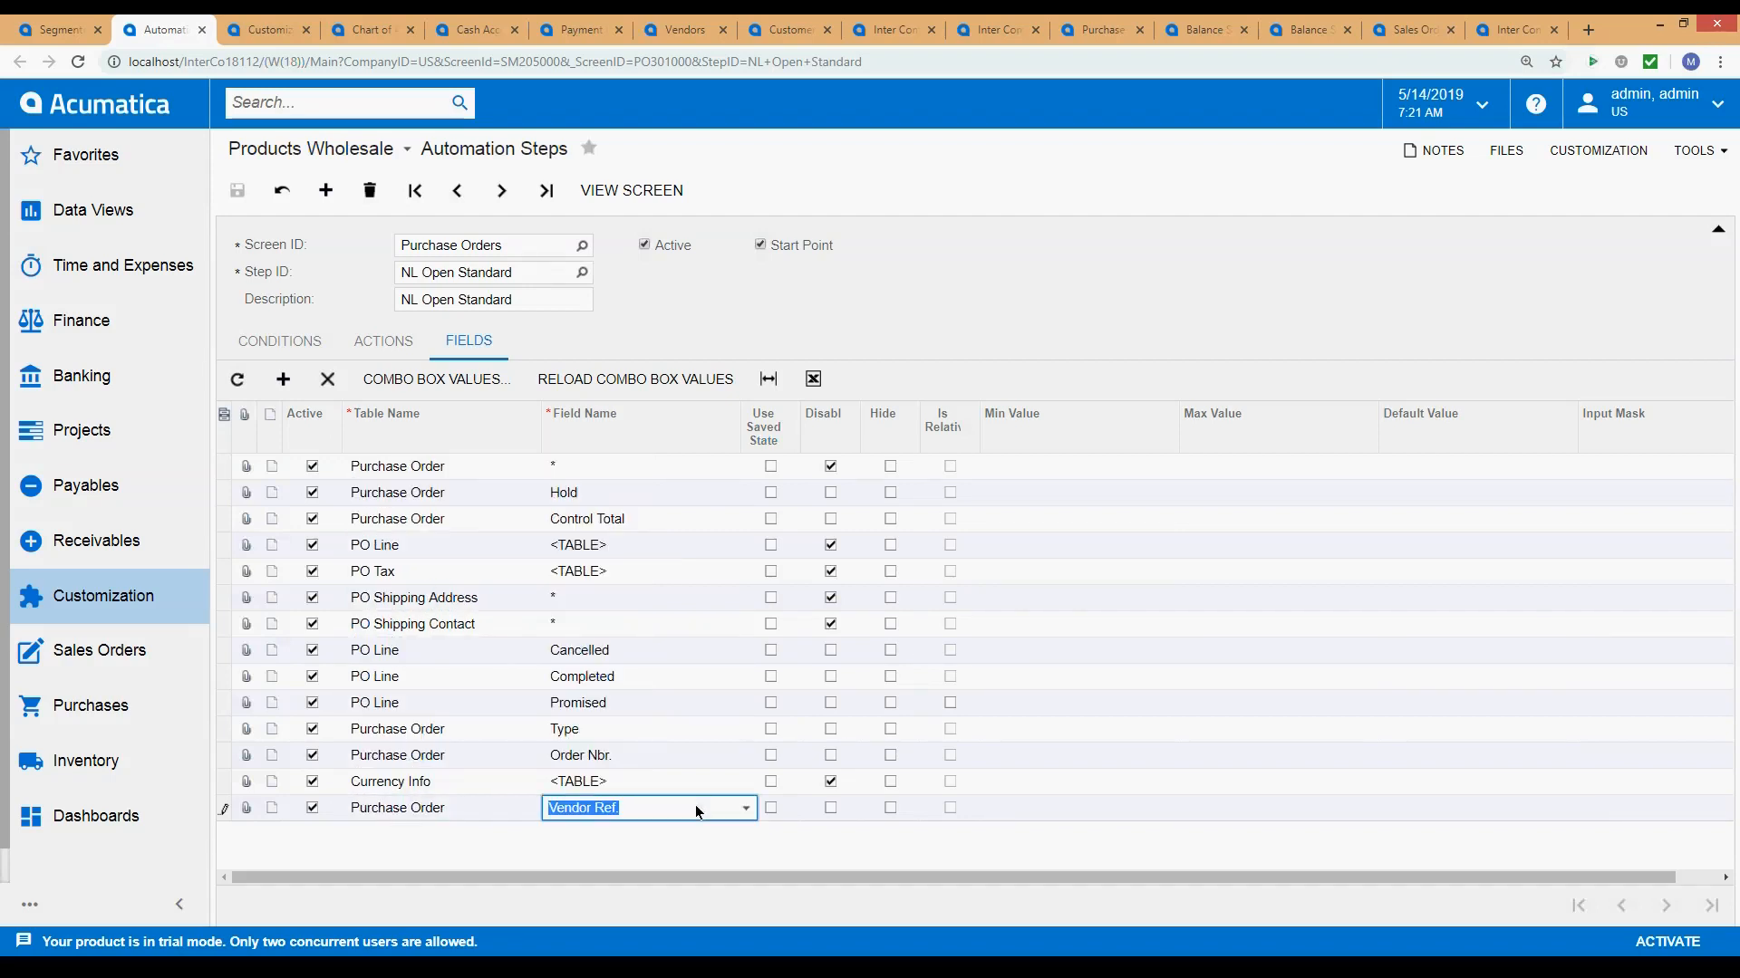
pyautogui.click(747, 807)
pyautogui.click(748, 807)
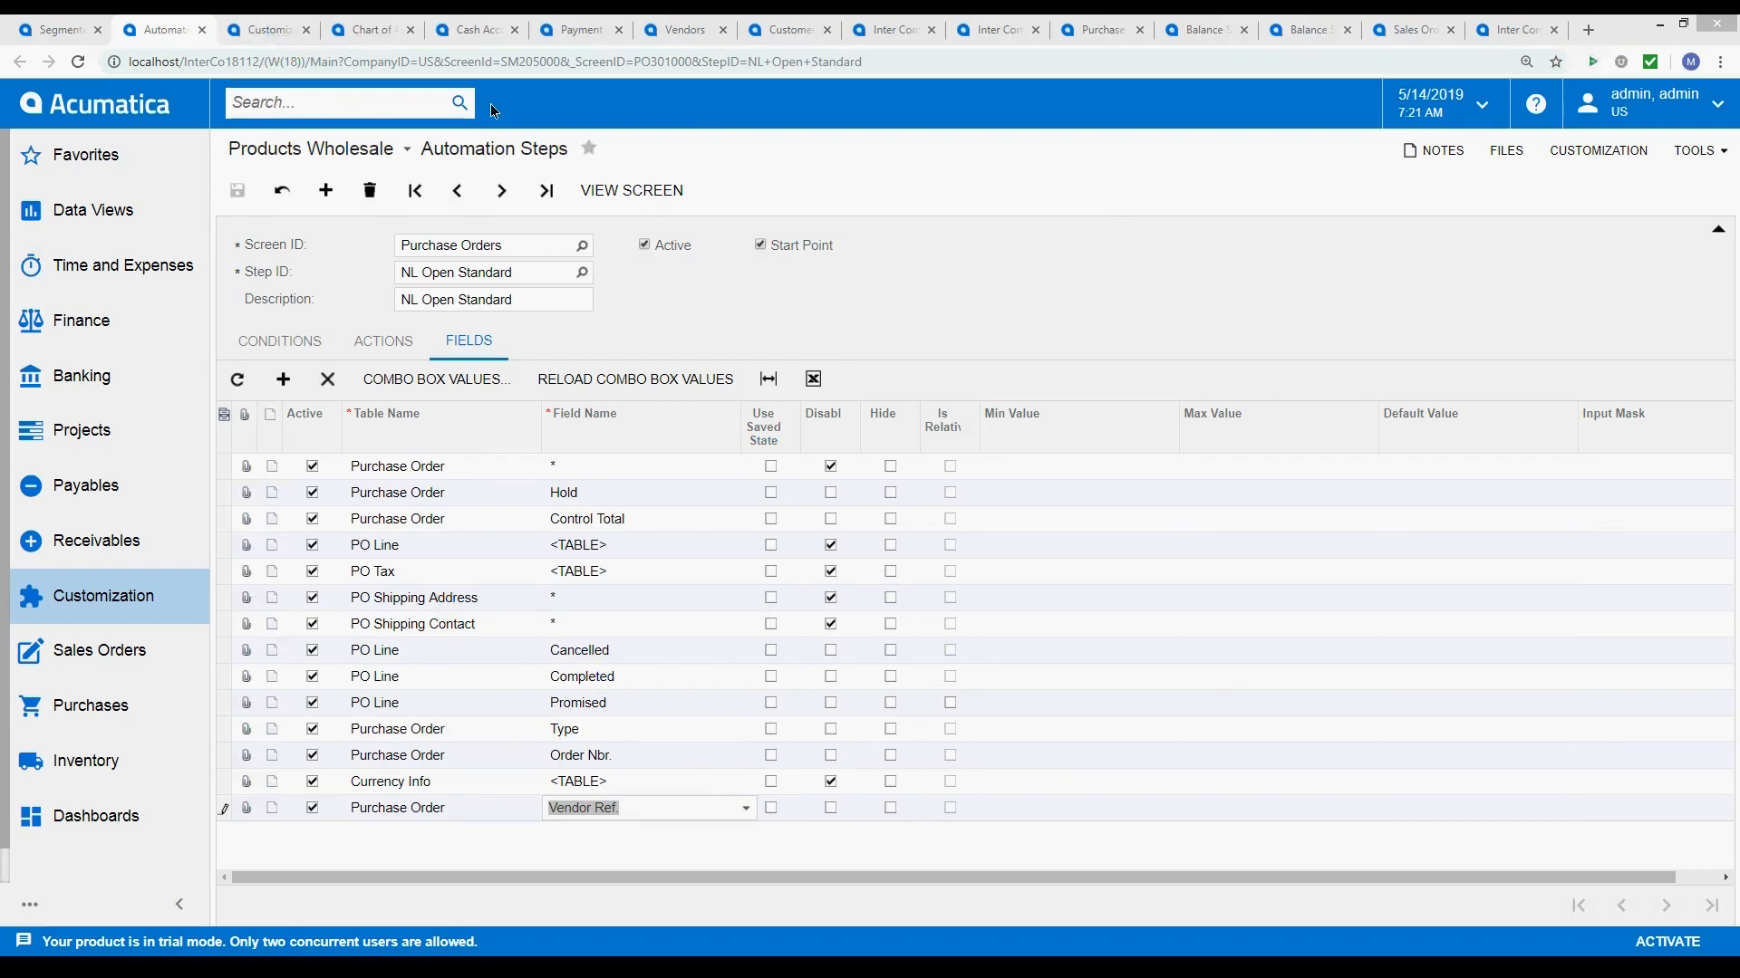
# On the Customization Projects page, select tenants US, CA and MX for publishing ASCInterCo18112 to multiple companies, and cancel the publishing.
pyautogui.click(288, 34)
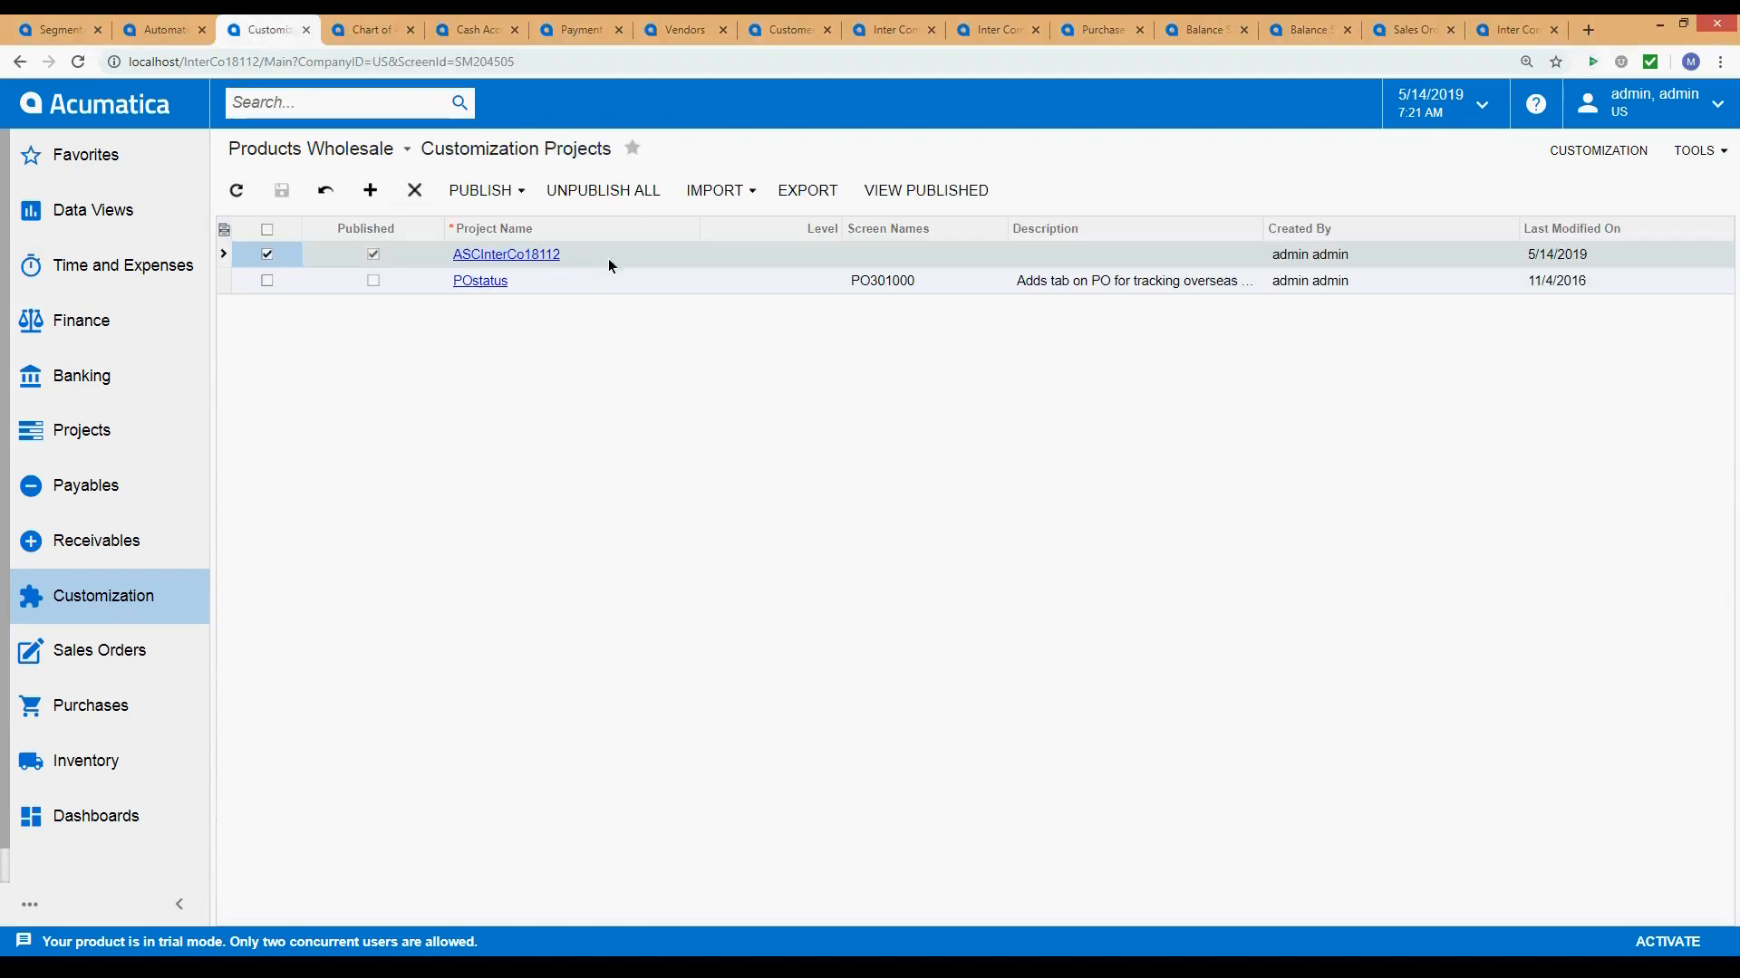
pyautogui.click(585, 253)
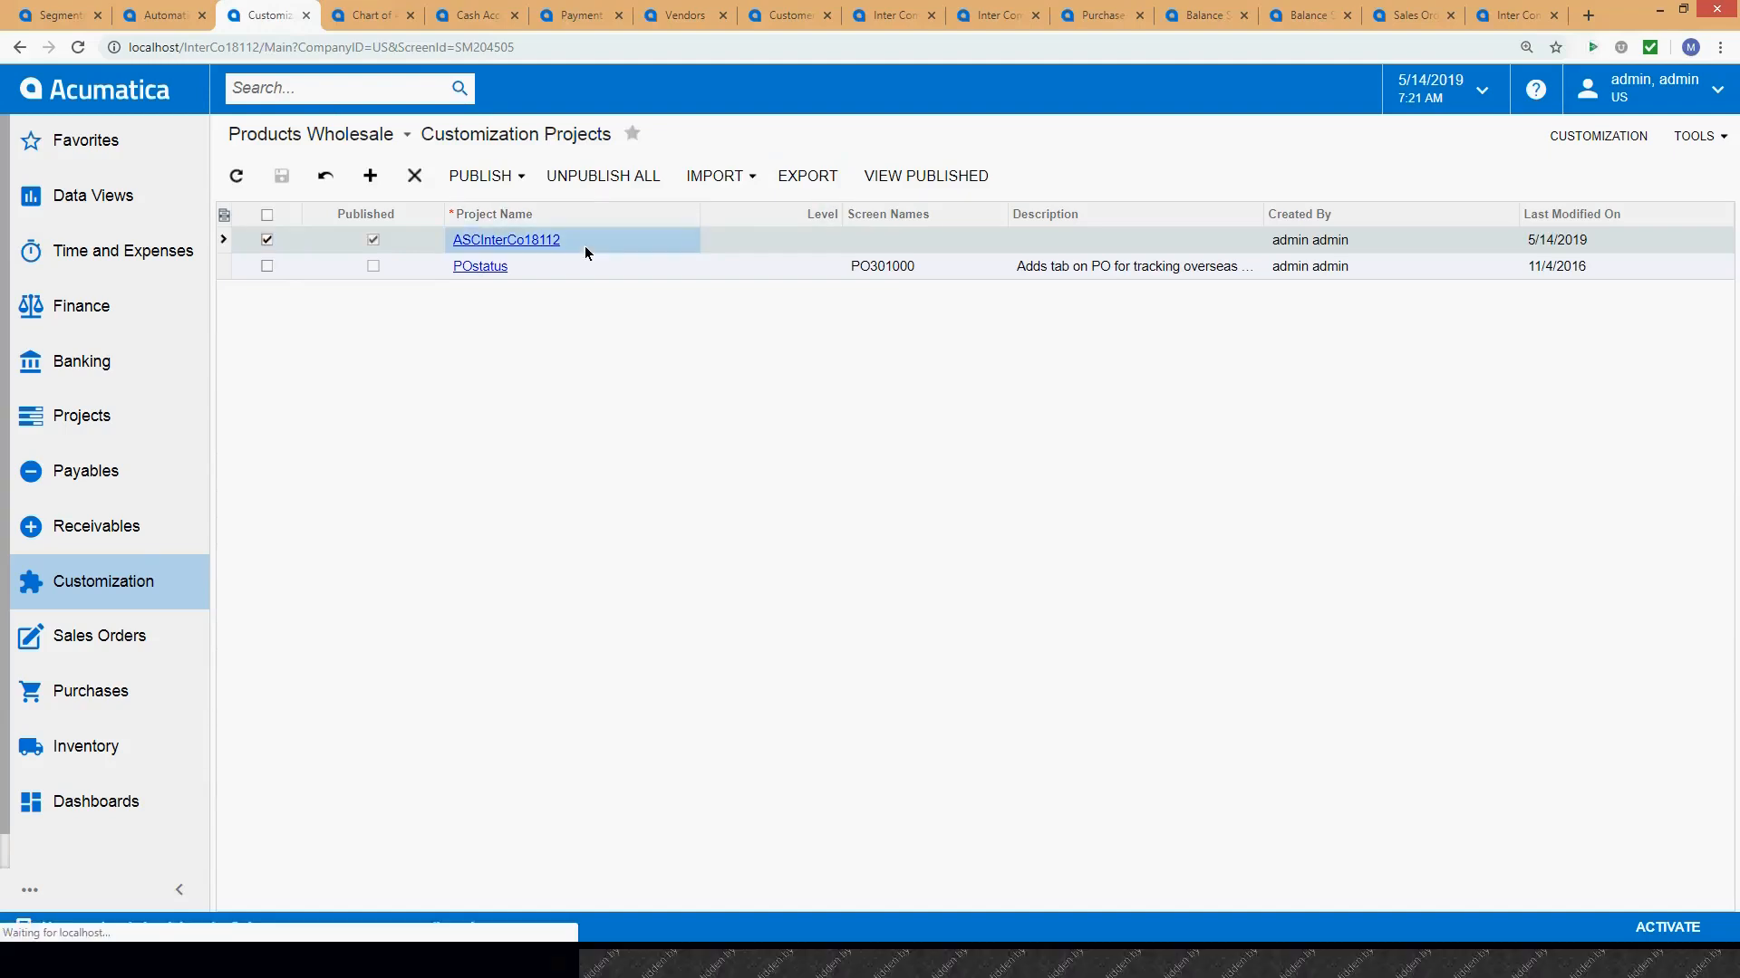
pyautogui.click(523, 190)
pyautogui.click(530, 194)
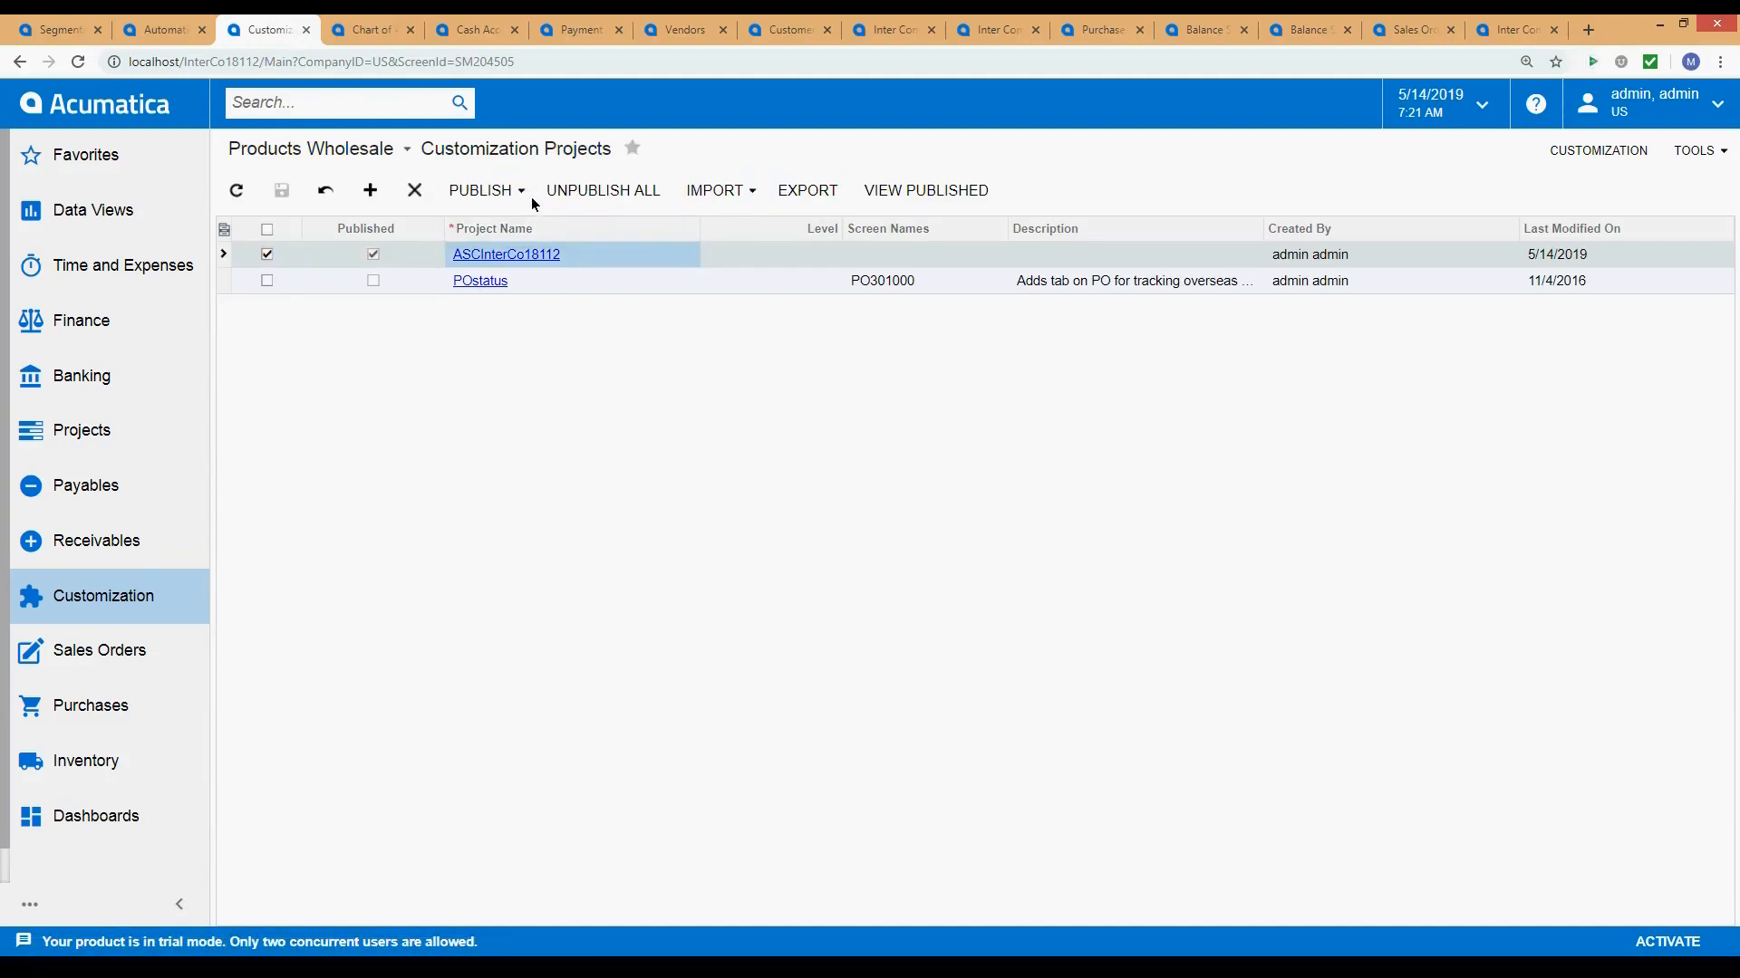
pyautogui.click(522, 194)
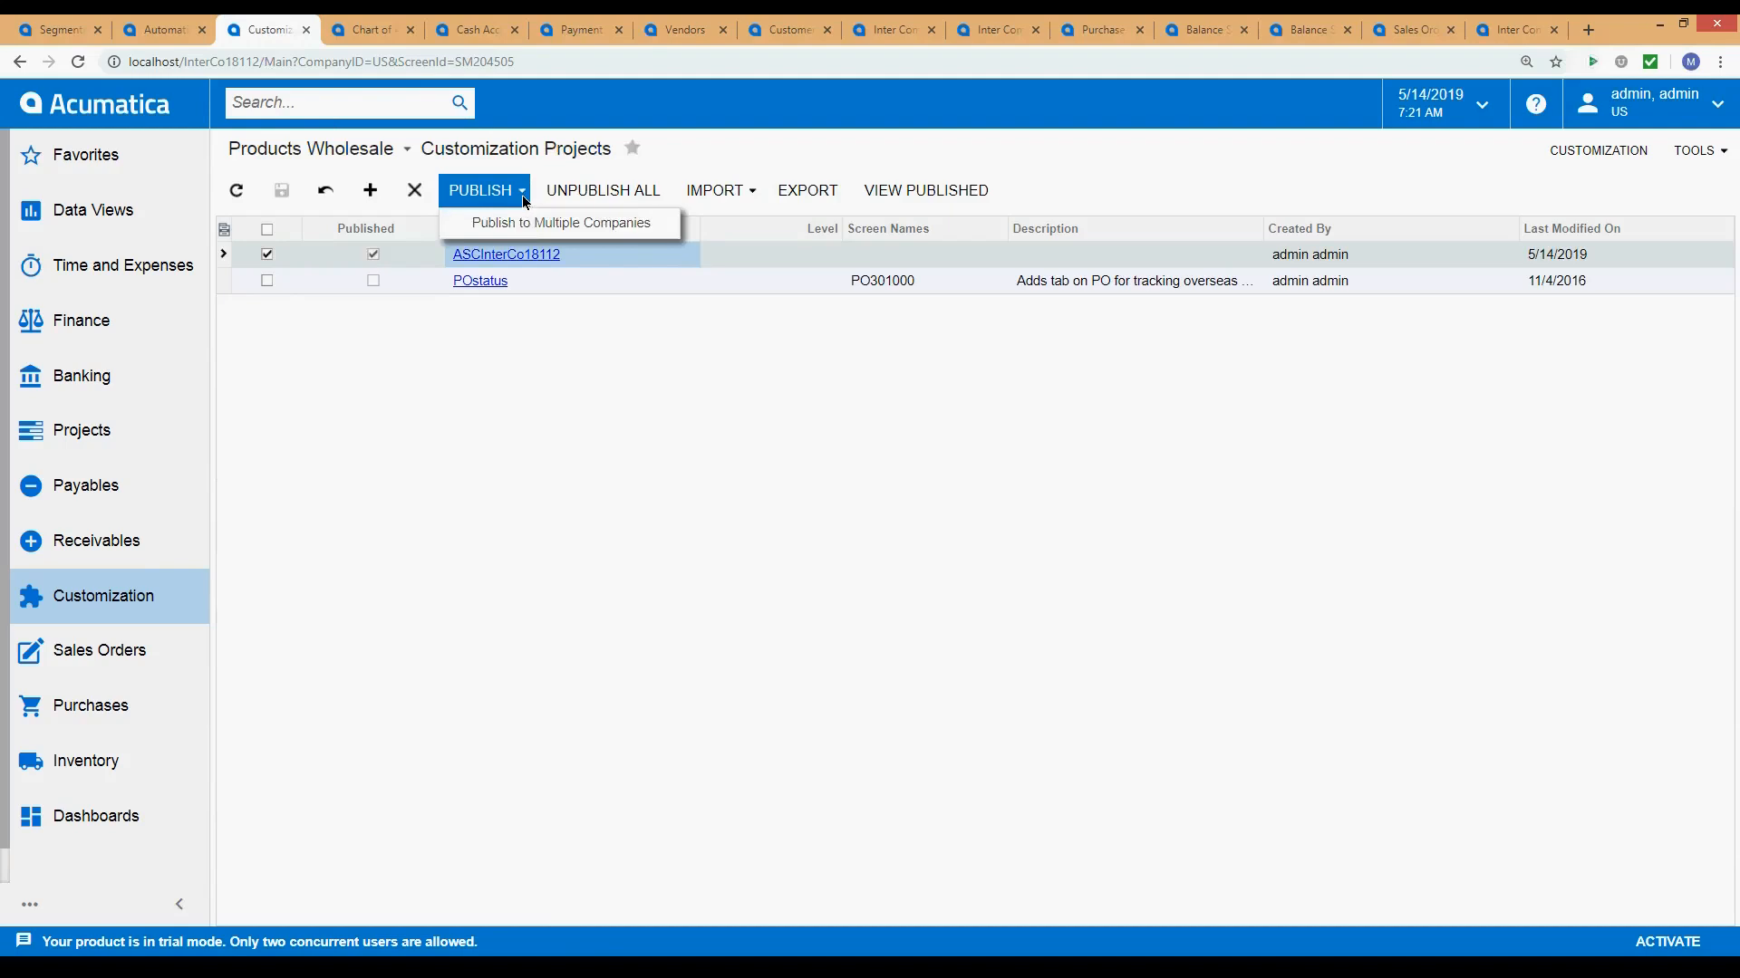
pyautogui.click(657, 225)
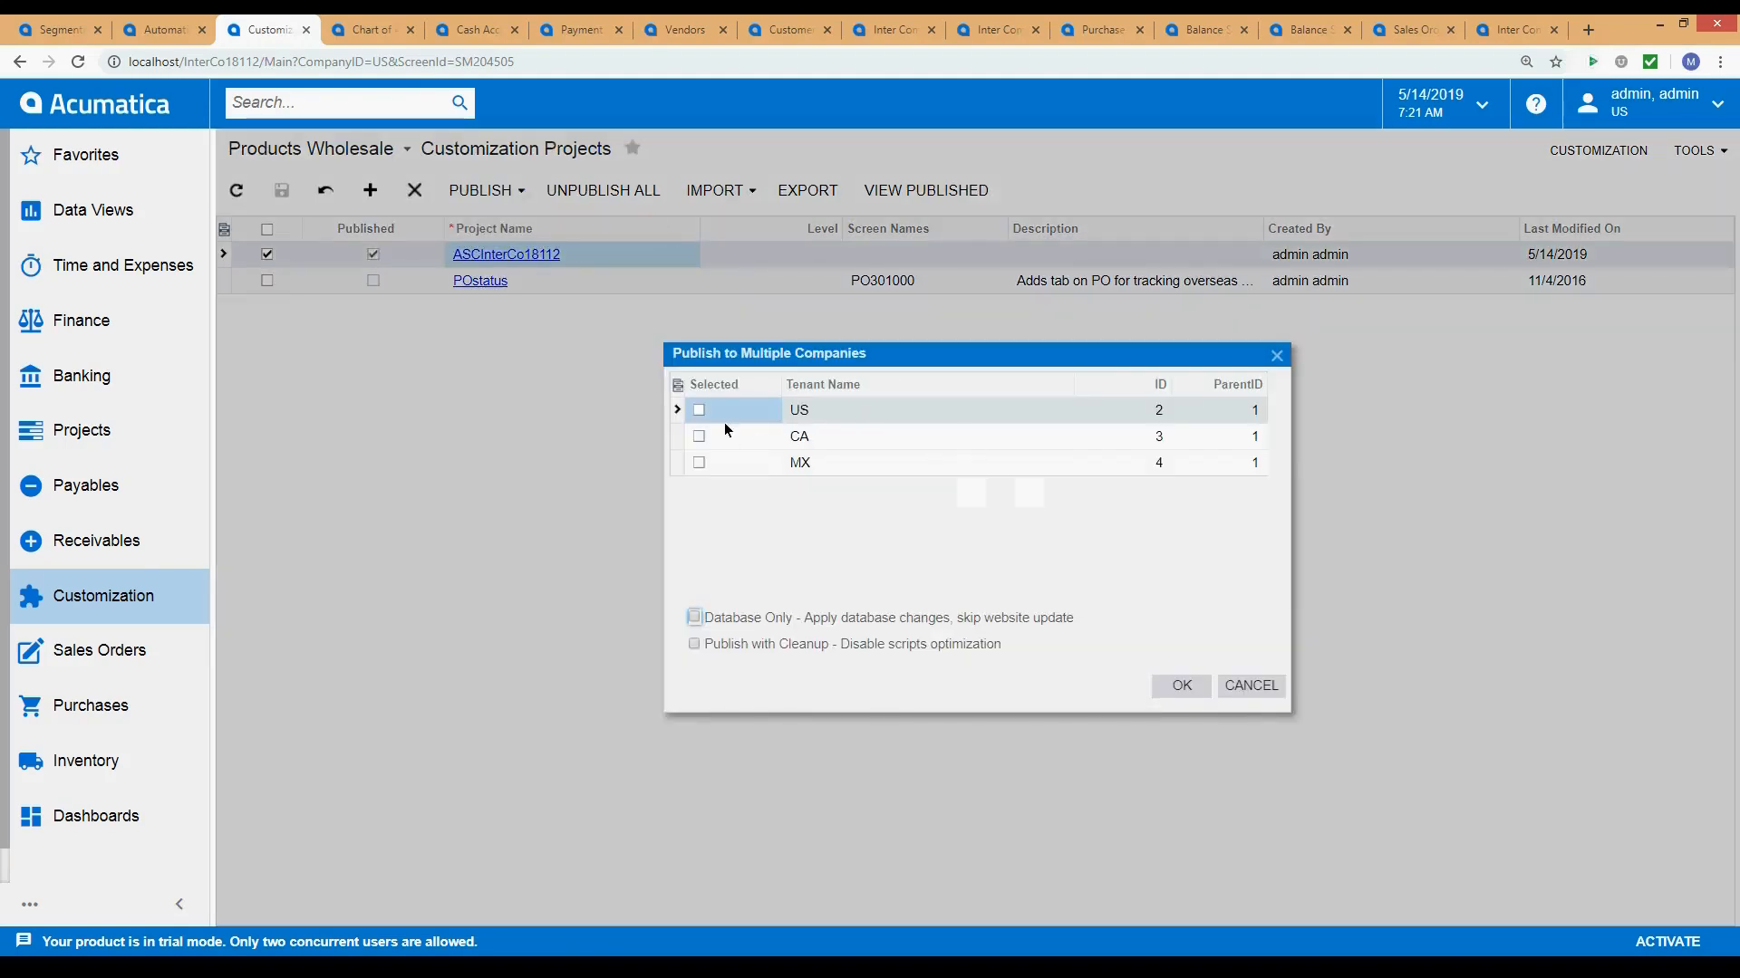
pyautogui.click(698, 409)
pyautogui.click(698, 436)
pyautogui.click(699, 462)
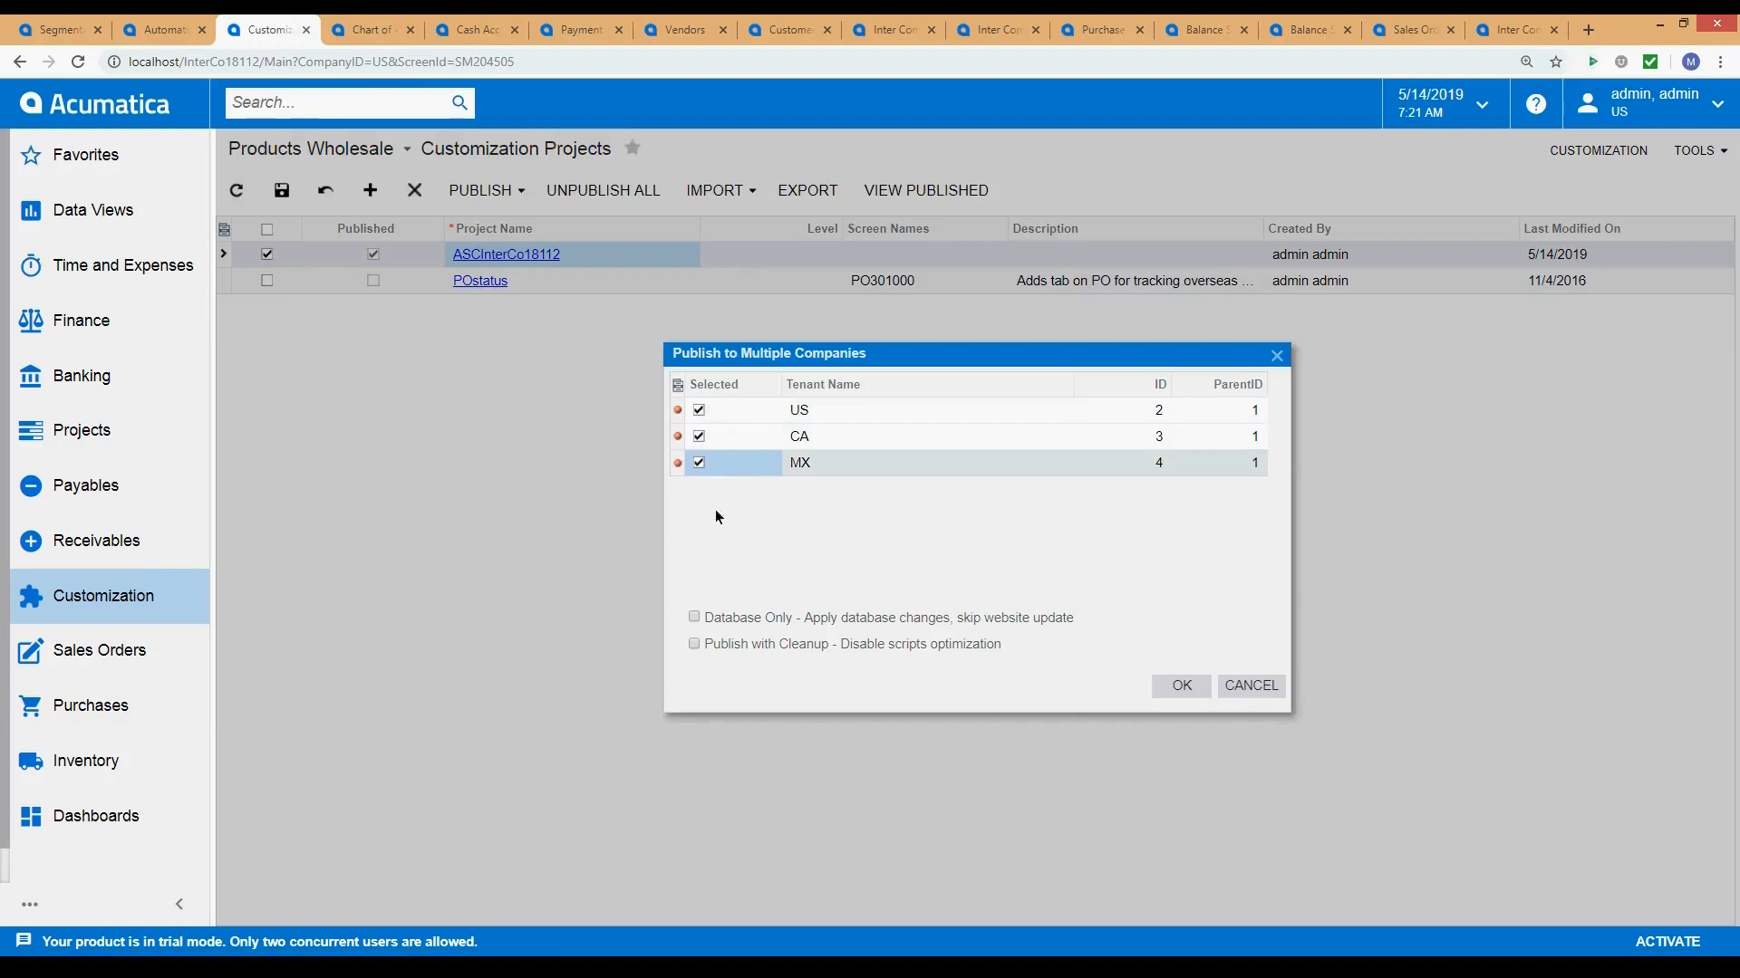
pyautogui.click(1240, 690)
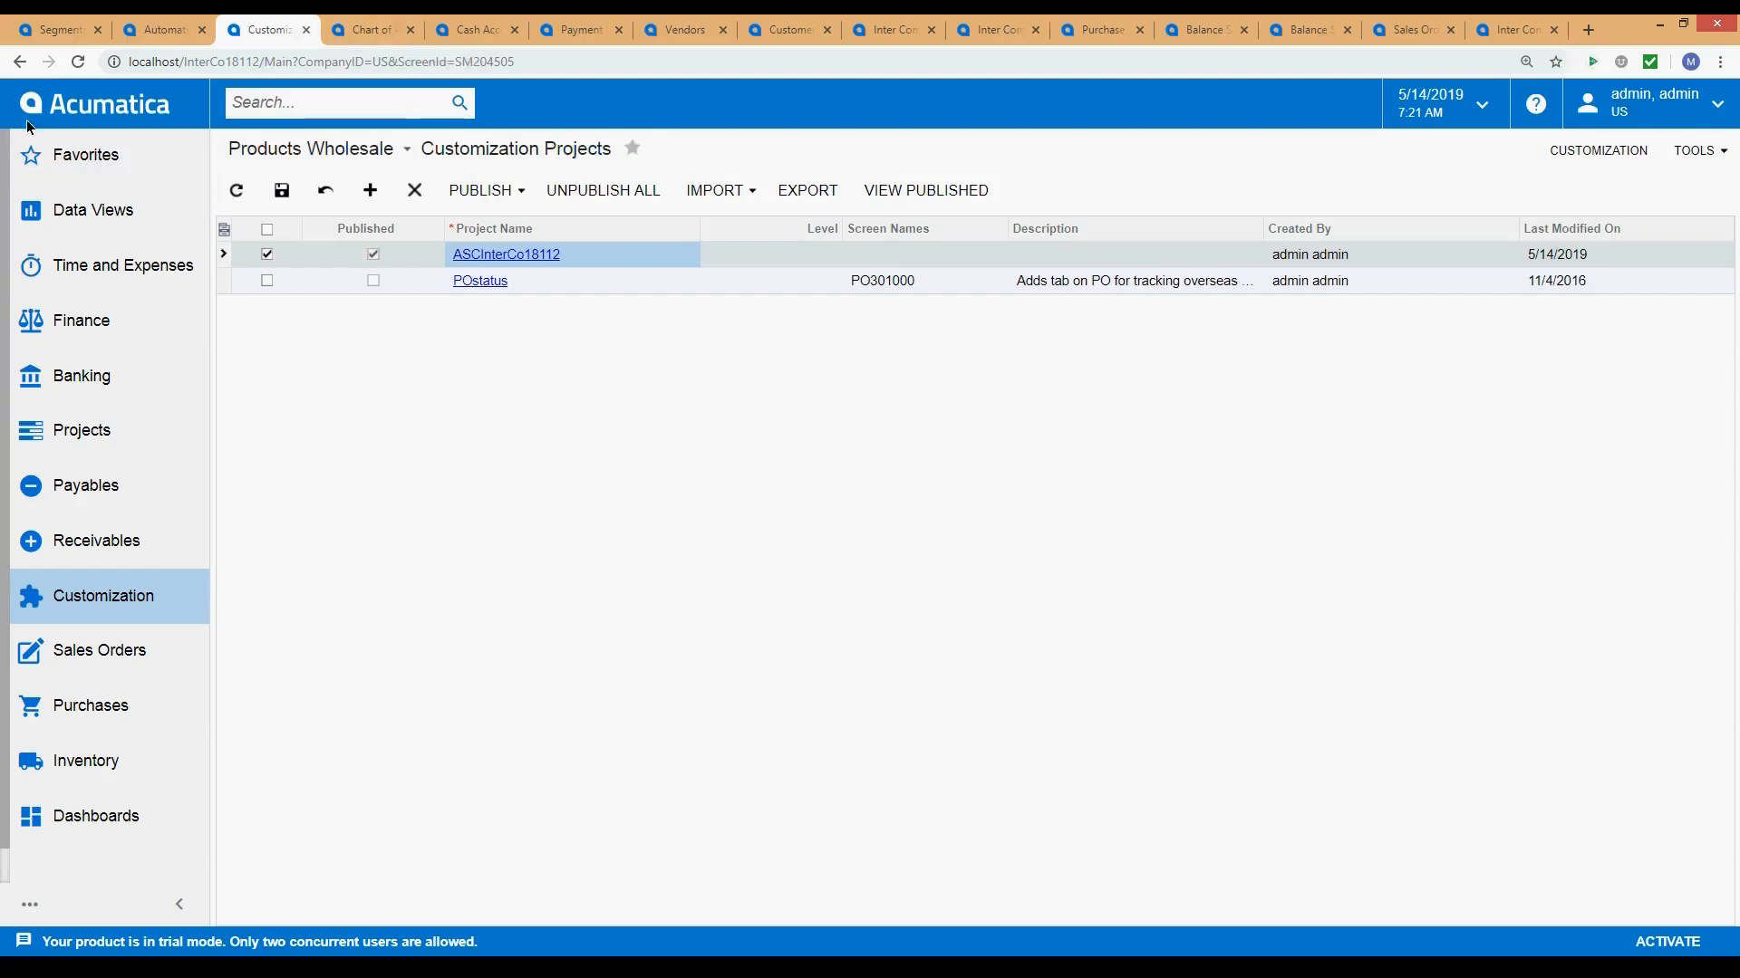
# Open the Chart of Accounts page and examine the account numbers and descriptions of the Intercompany US/CA, US/MX and CA/MX accounts.
pyautogui.click(370, 32)
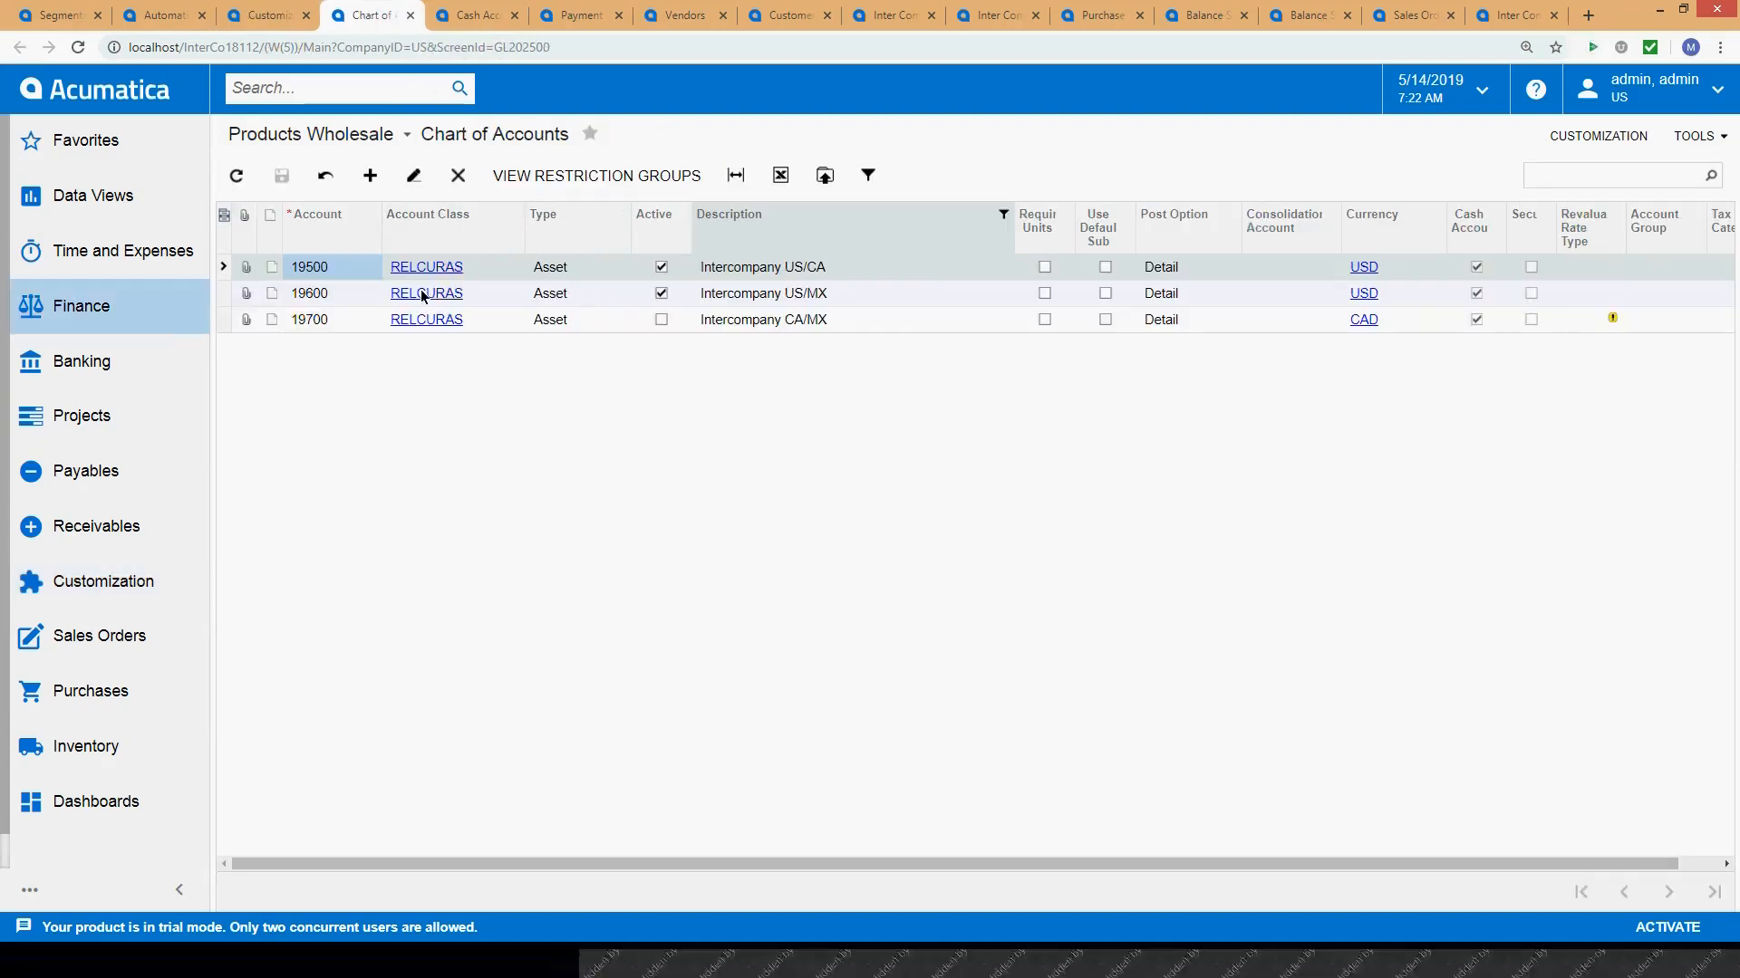
pyautogui.click(337, 315)
pyautogui.click(341, 340)
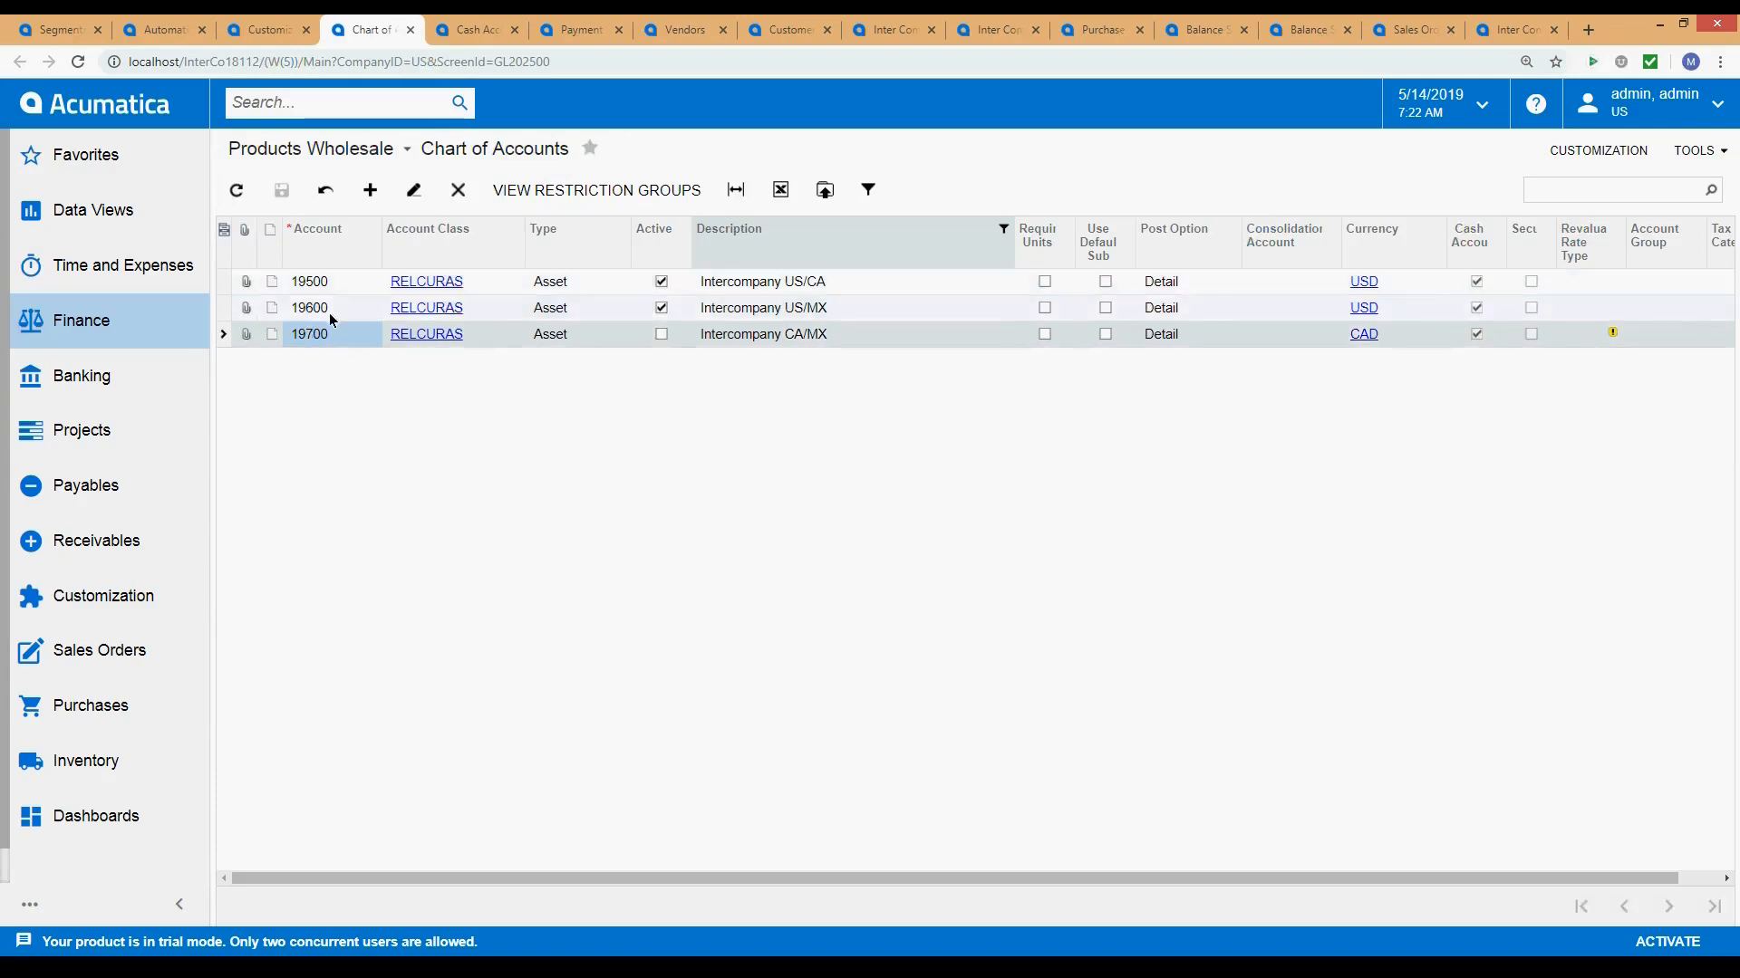
pyautogui.click(332, 308)
pyautogui.click(335, 281)
pyautogui.click(341, 307)
pyautogui.click(330, 333)
pyautogui.click(335, 309)
pyautogui.click(337, 287)
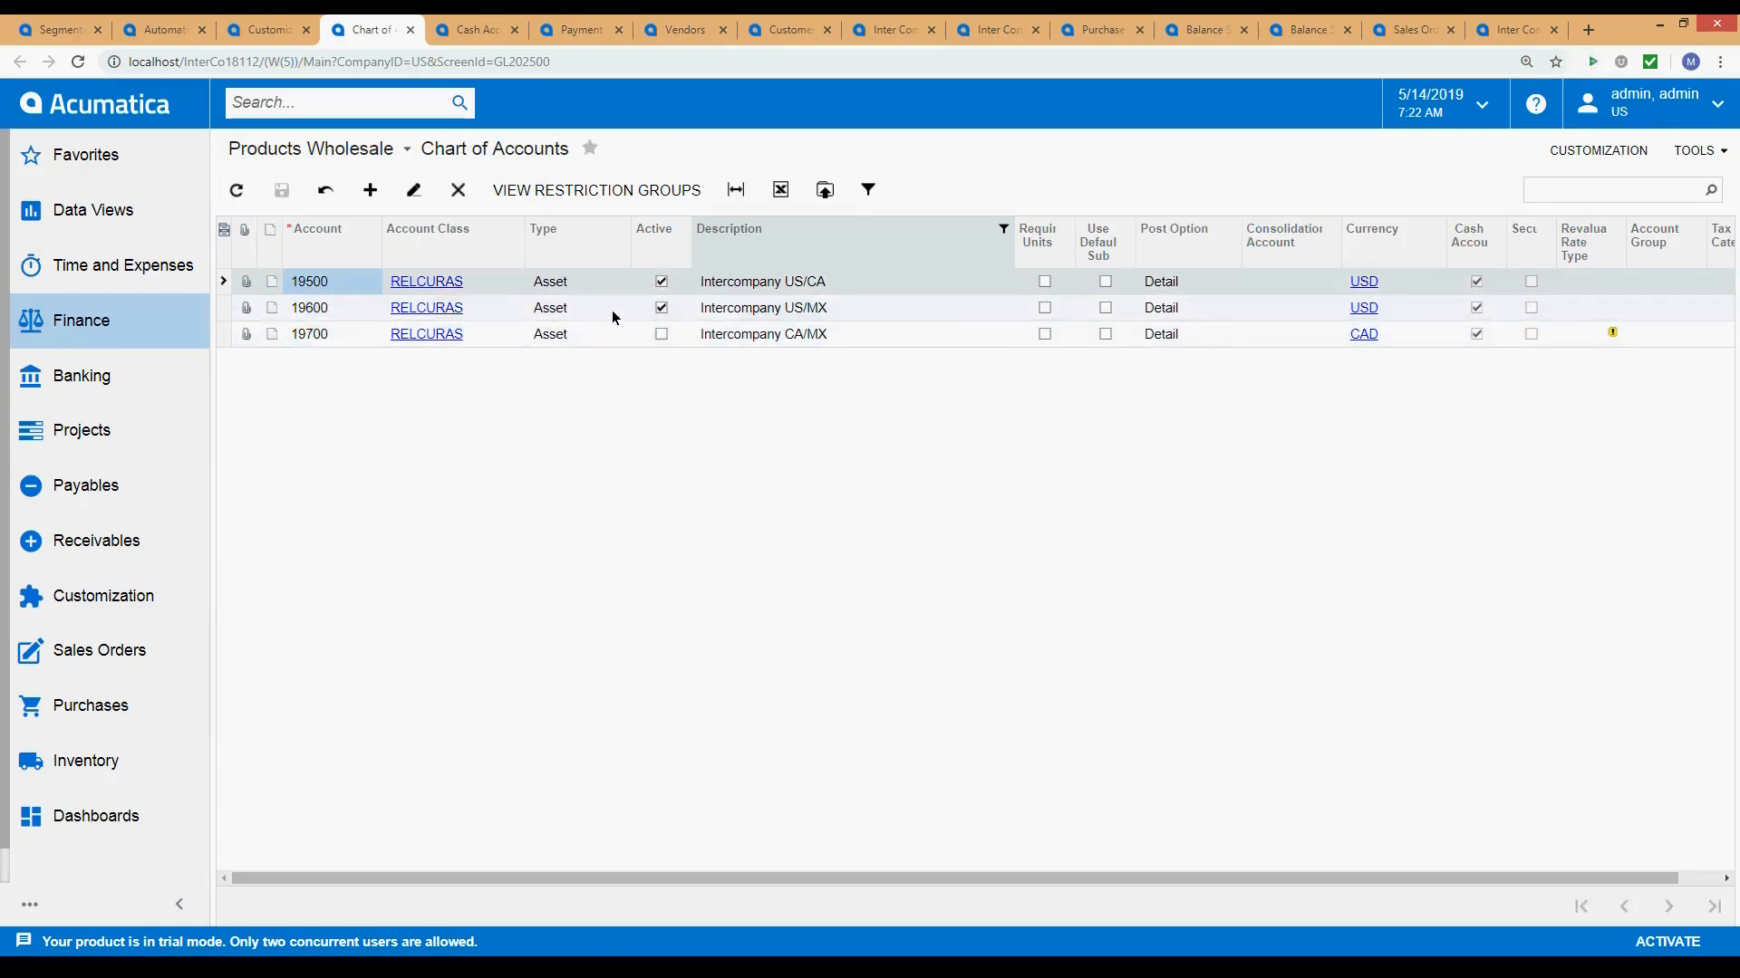
pyautogui.click(781, 282)
pyautogui.click(778, 310)
pyautogui.click(779, 284)
pyautogui.click(767, 308)
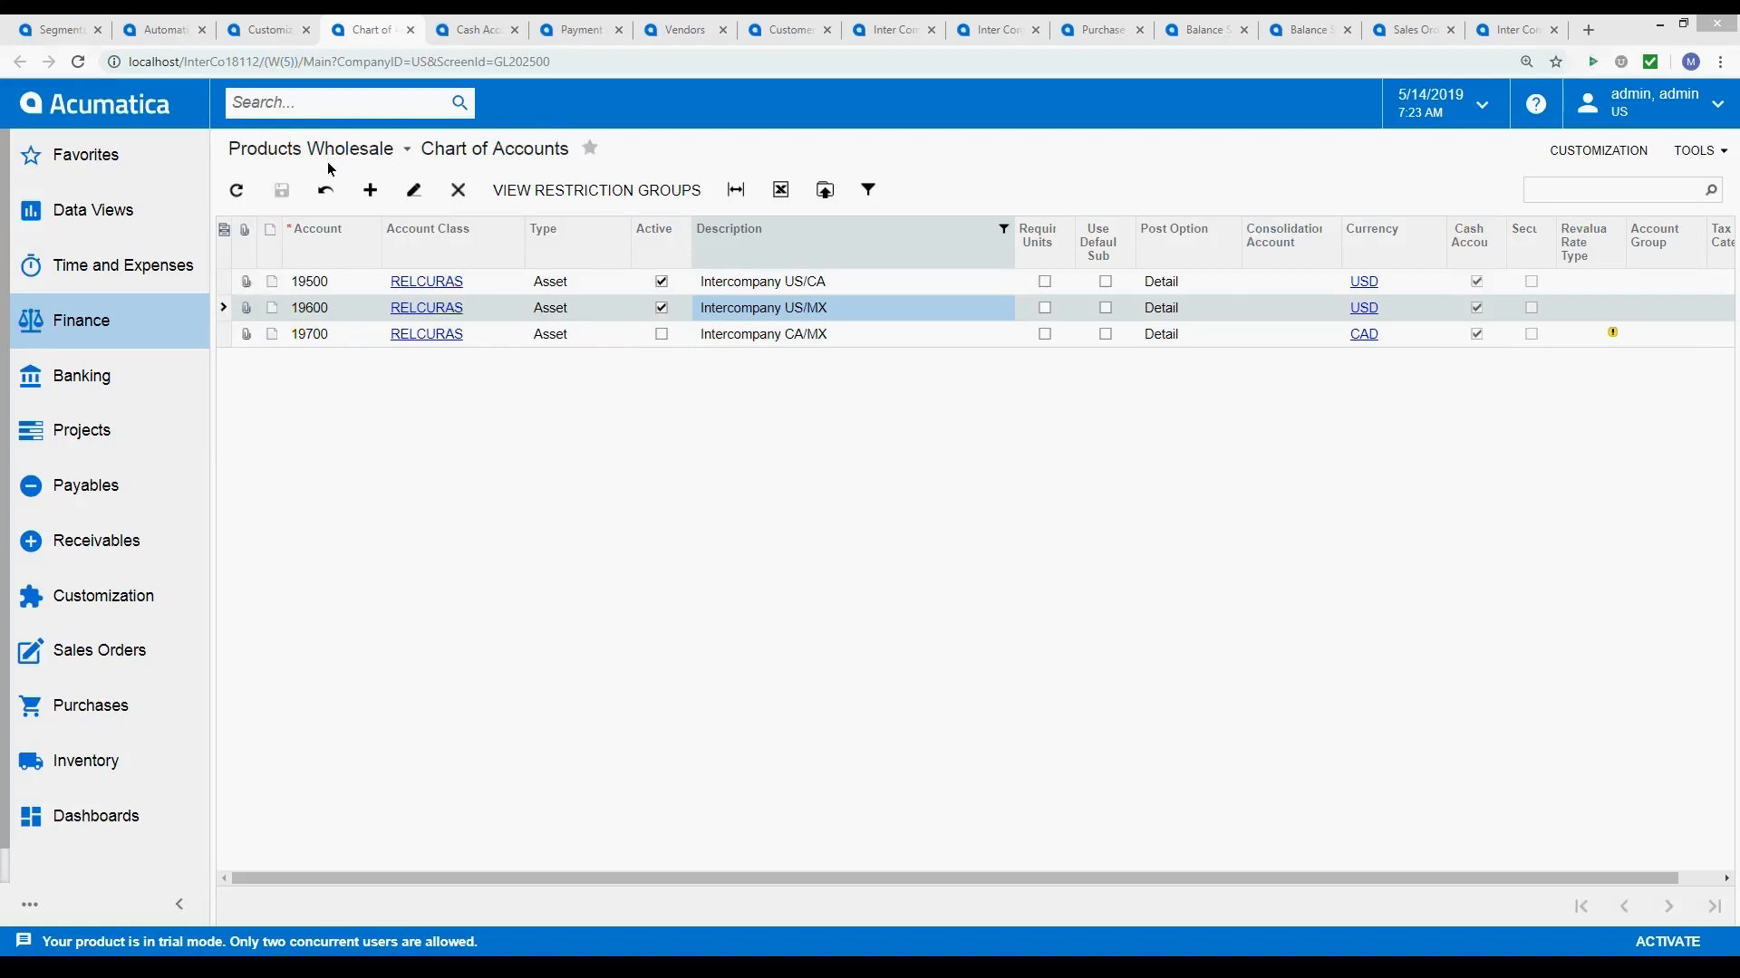
# Open the Cash Accounts page and examine the US/CA, US/MX and CA/MX entries in the "Intercompany" cash account lookup.
pyautogui.click(480, 31)
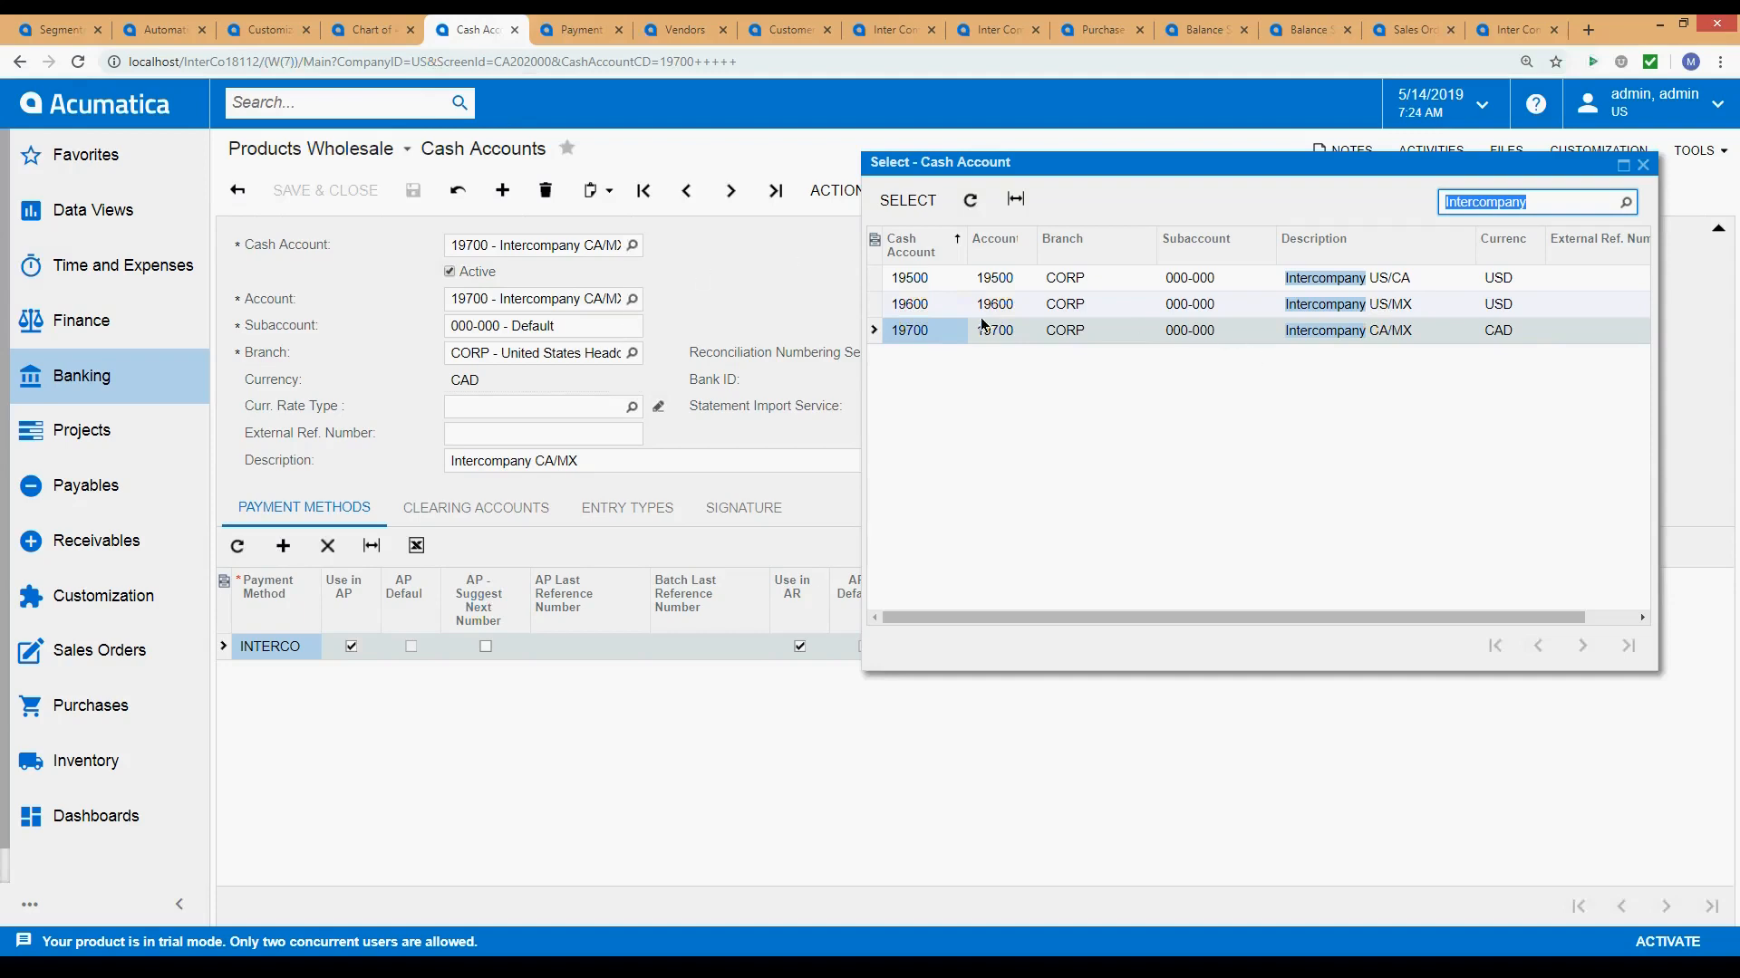
pyautogui.click(925, 281)
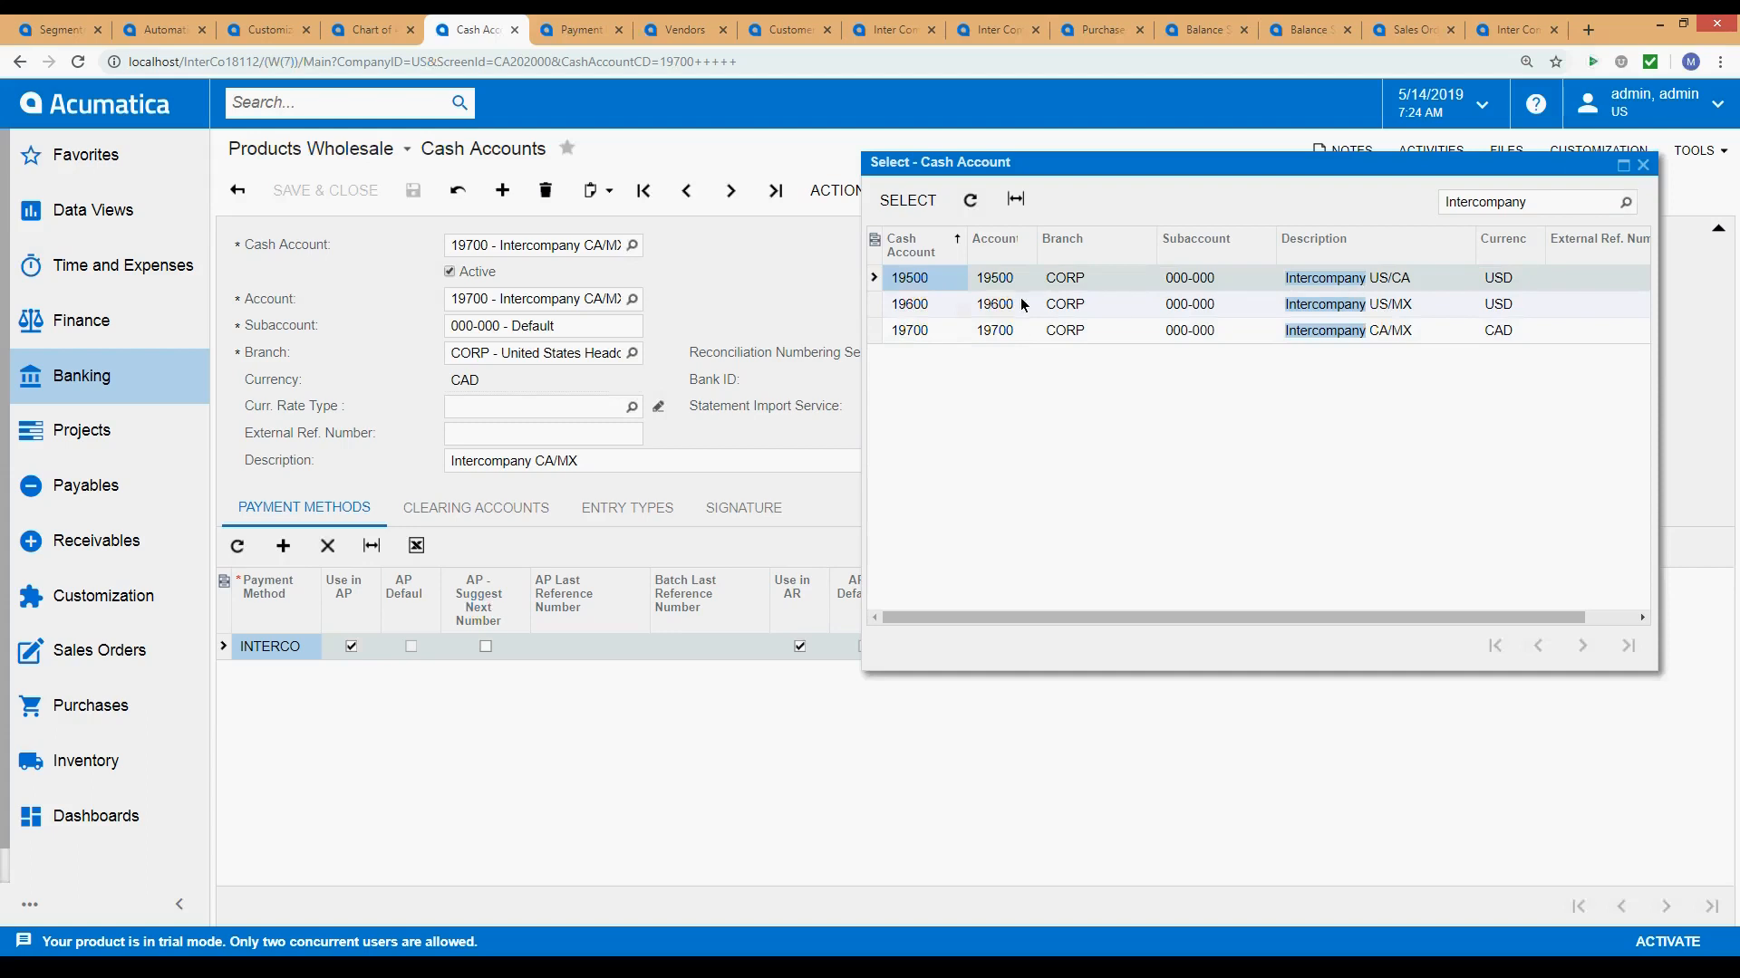
pyautogui.click(913, 308)
pyautogui.click(920, 335)
pyautogui.click(917, 308)
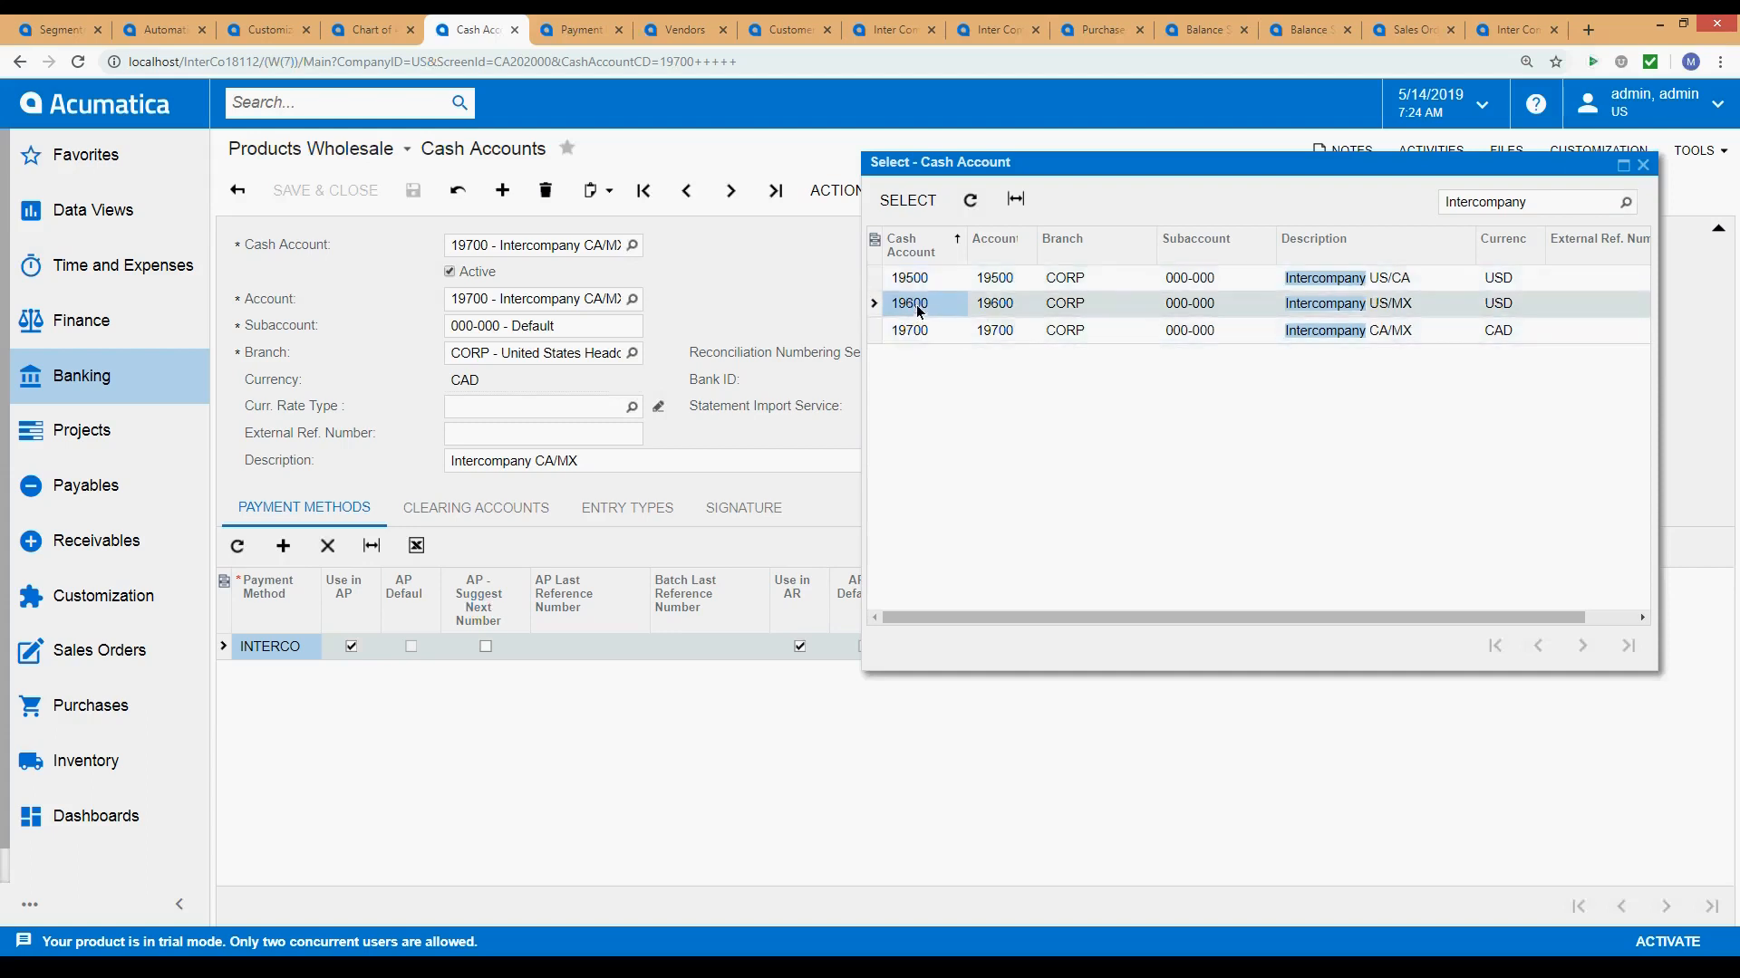
# Compare the account numbers and descriptions of the three intercompany rows in the lookup and pick 19700 Intercompany CA/MX.
pyautogui.click(916, 279)
pyautogui.click(926, 304)
pyautogui.click(925, 334)
pyautogui.click(921, 305)
pyautogui.click(917, 279)
pyautogui.click(926, 309)
pyautogui.click(927, 284)
pyautogui.click(1356, 308)
pyautogui.click(1366, 281)
pyautogui.click(1372, 309)
pyautogui.click(1380, 278)
pyautogui.doubleClick(1379, 332)
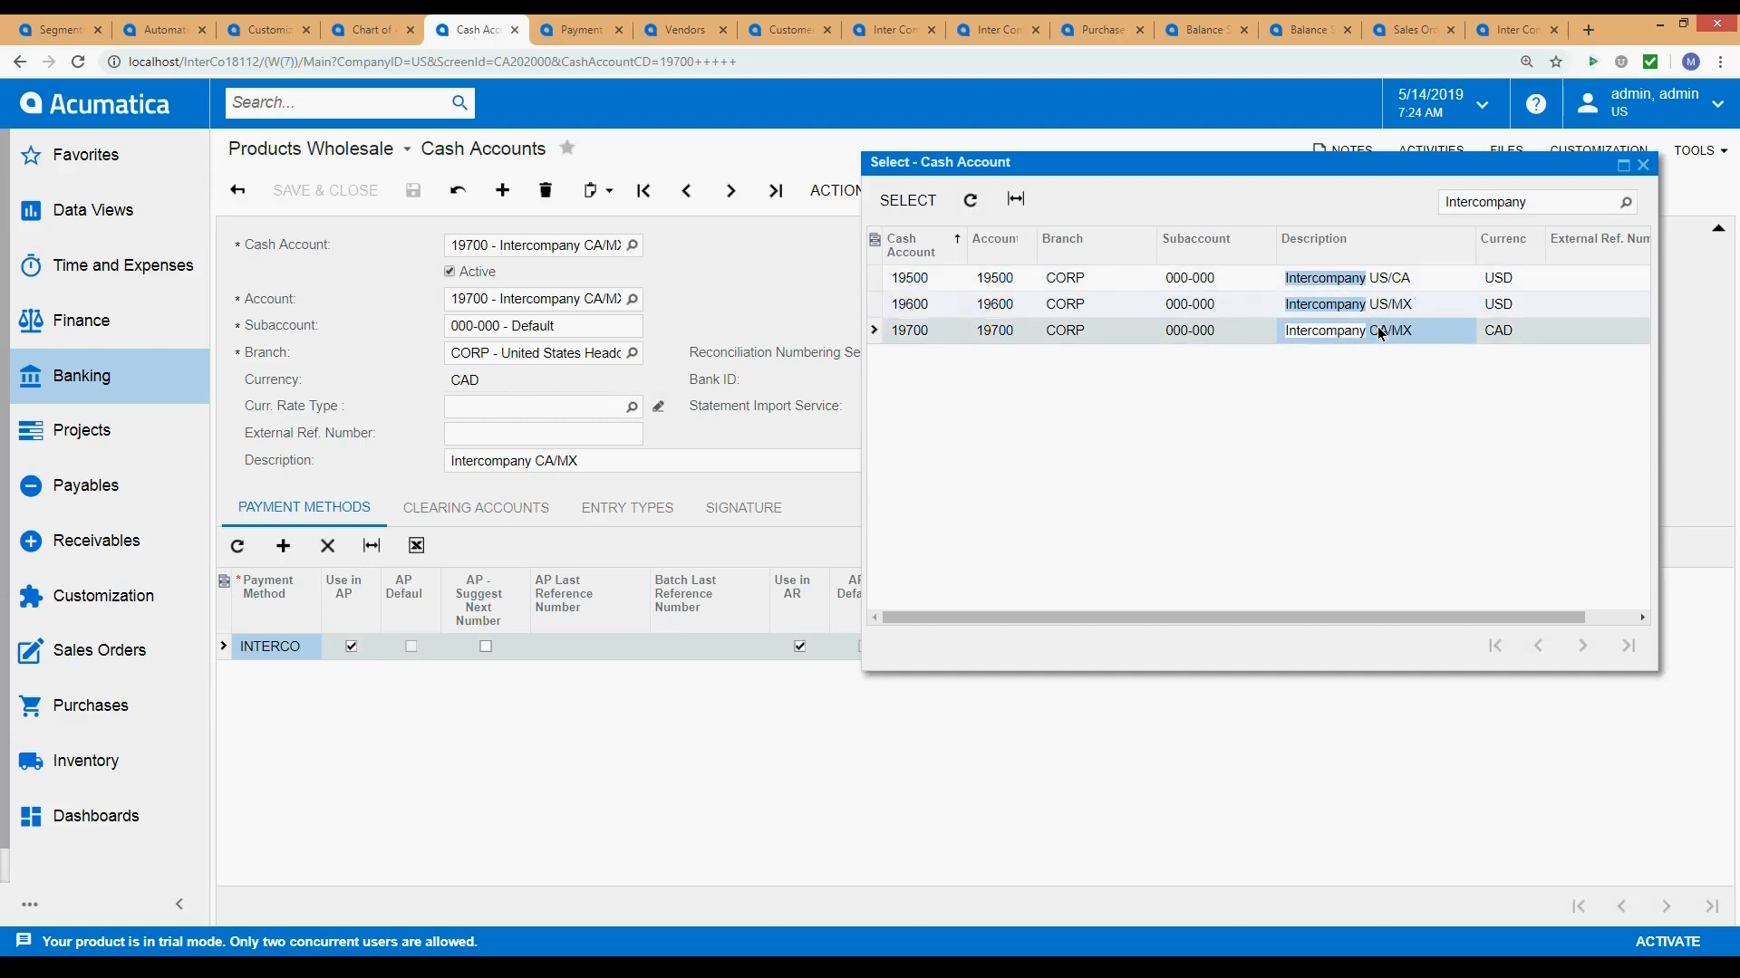
pyautogui.click(449, 271)
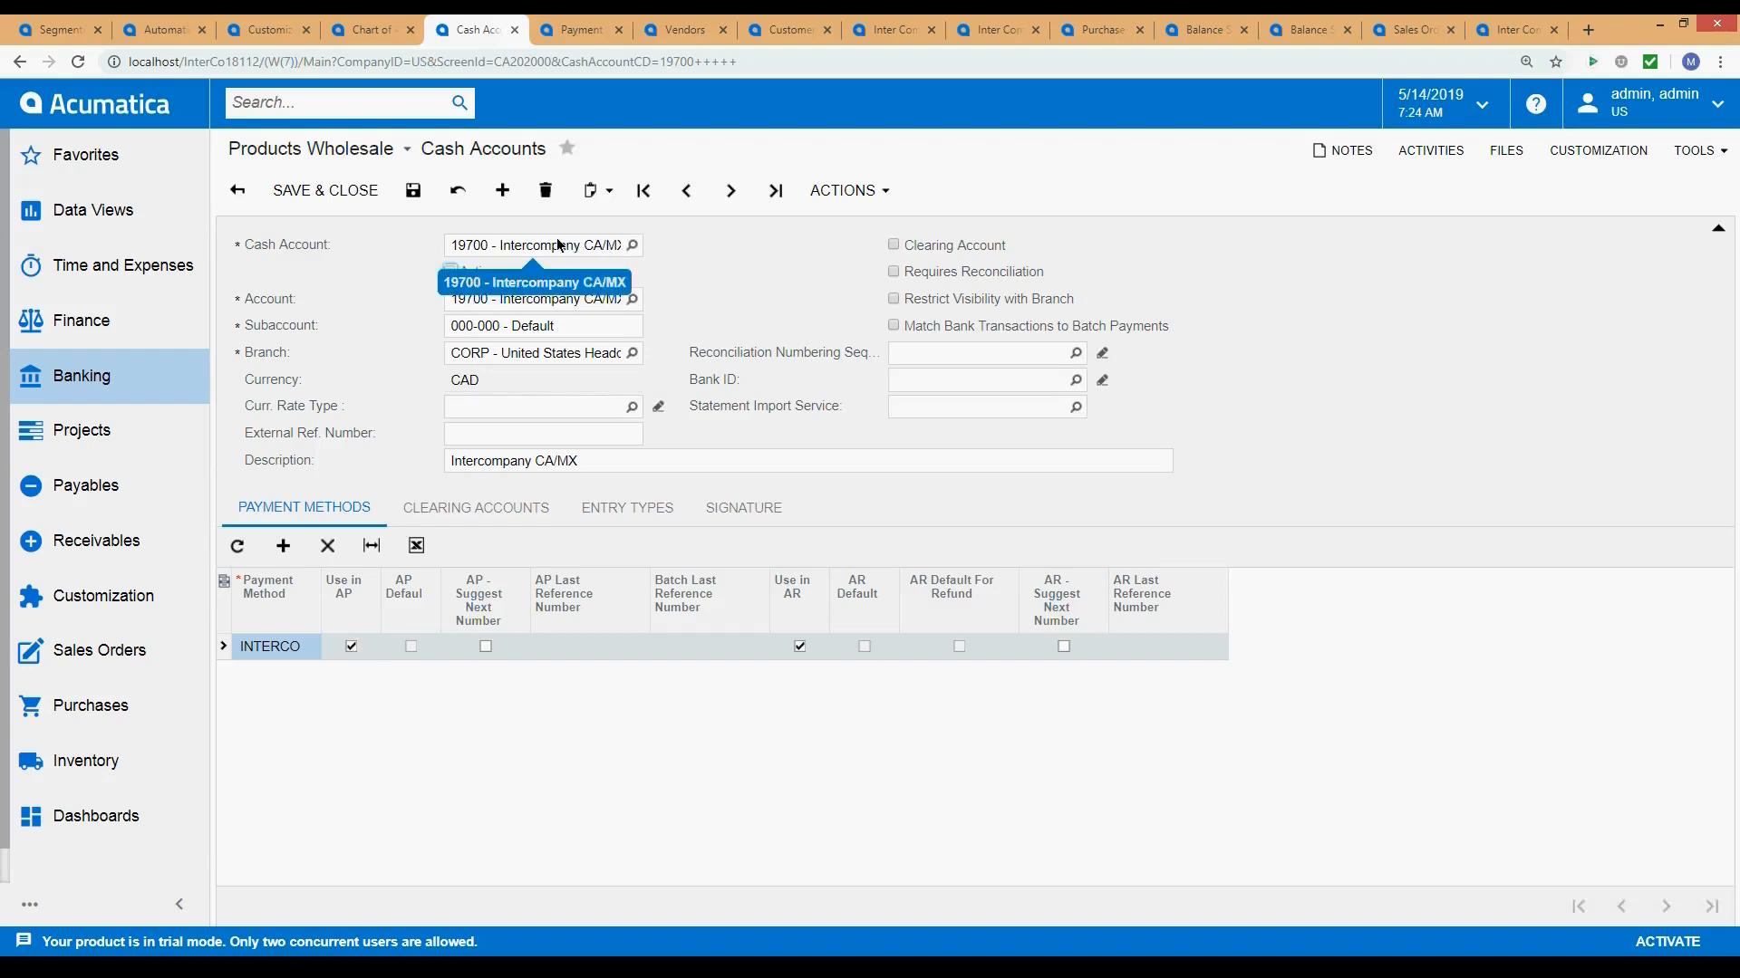
pyautogui.click(413, 190)
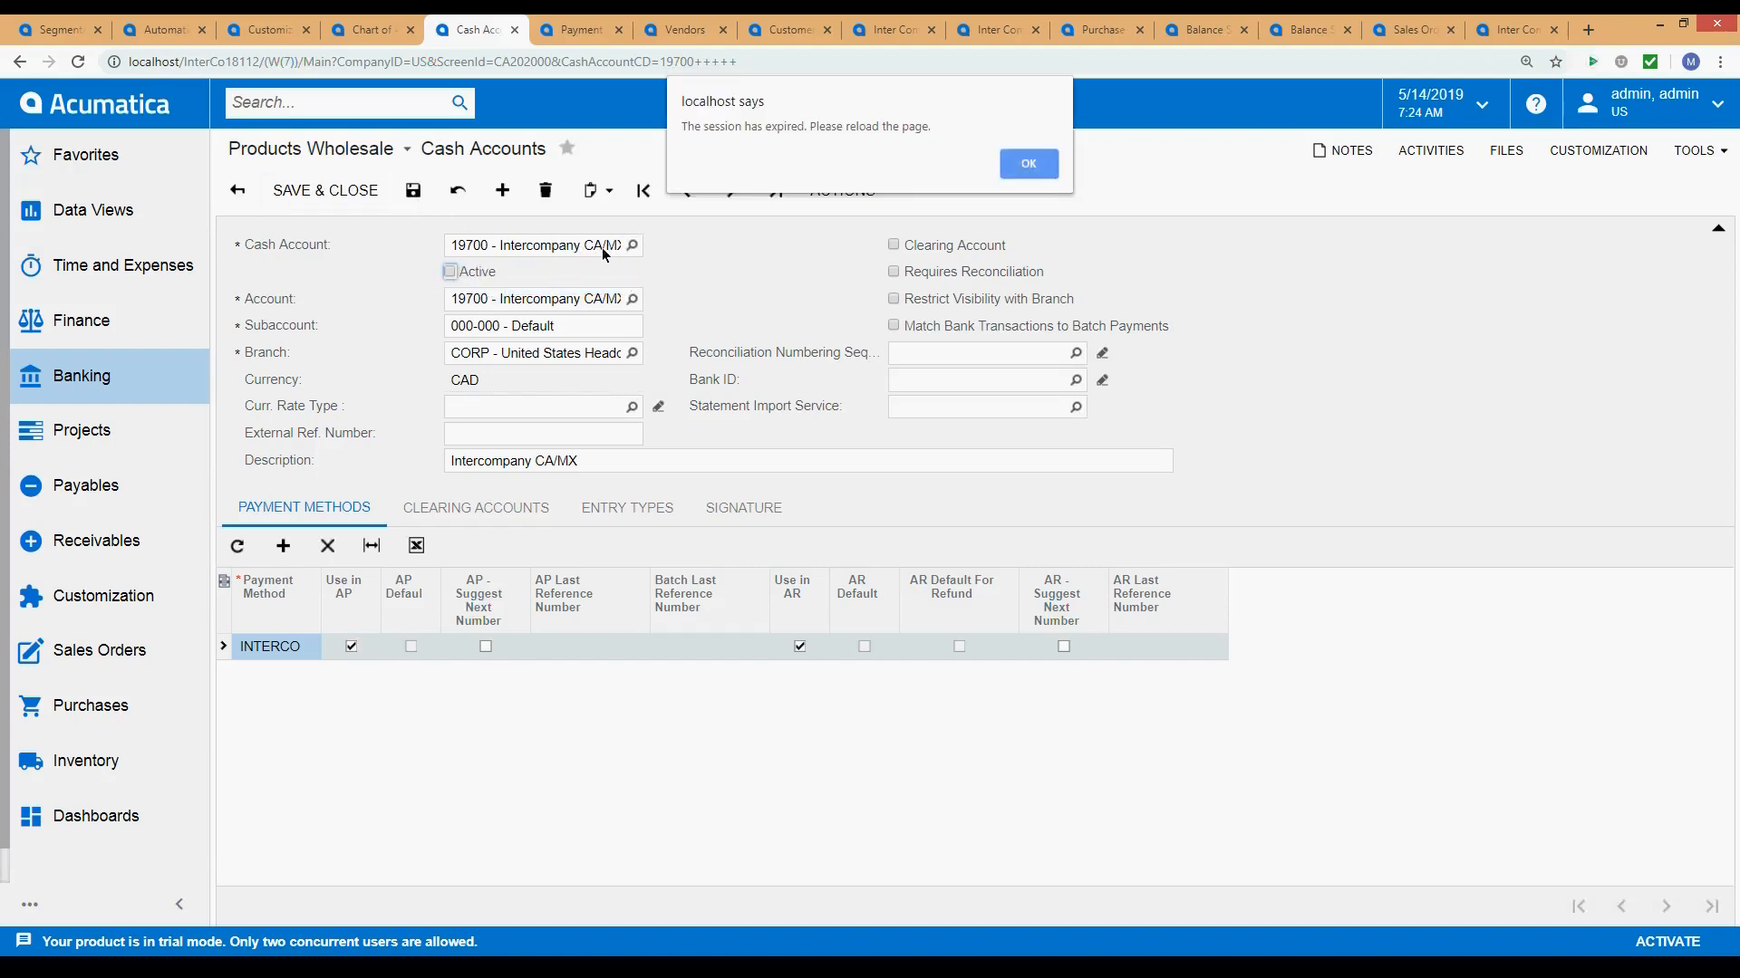
pyautogui.click(1005, 164)
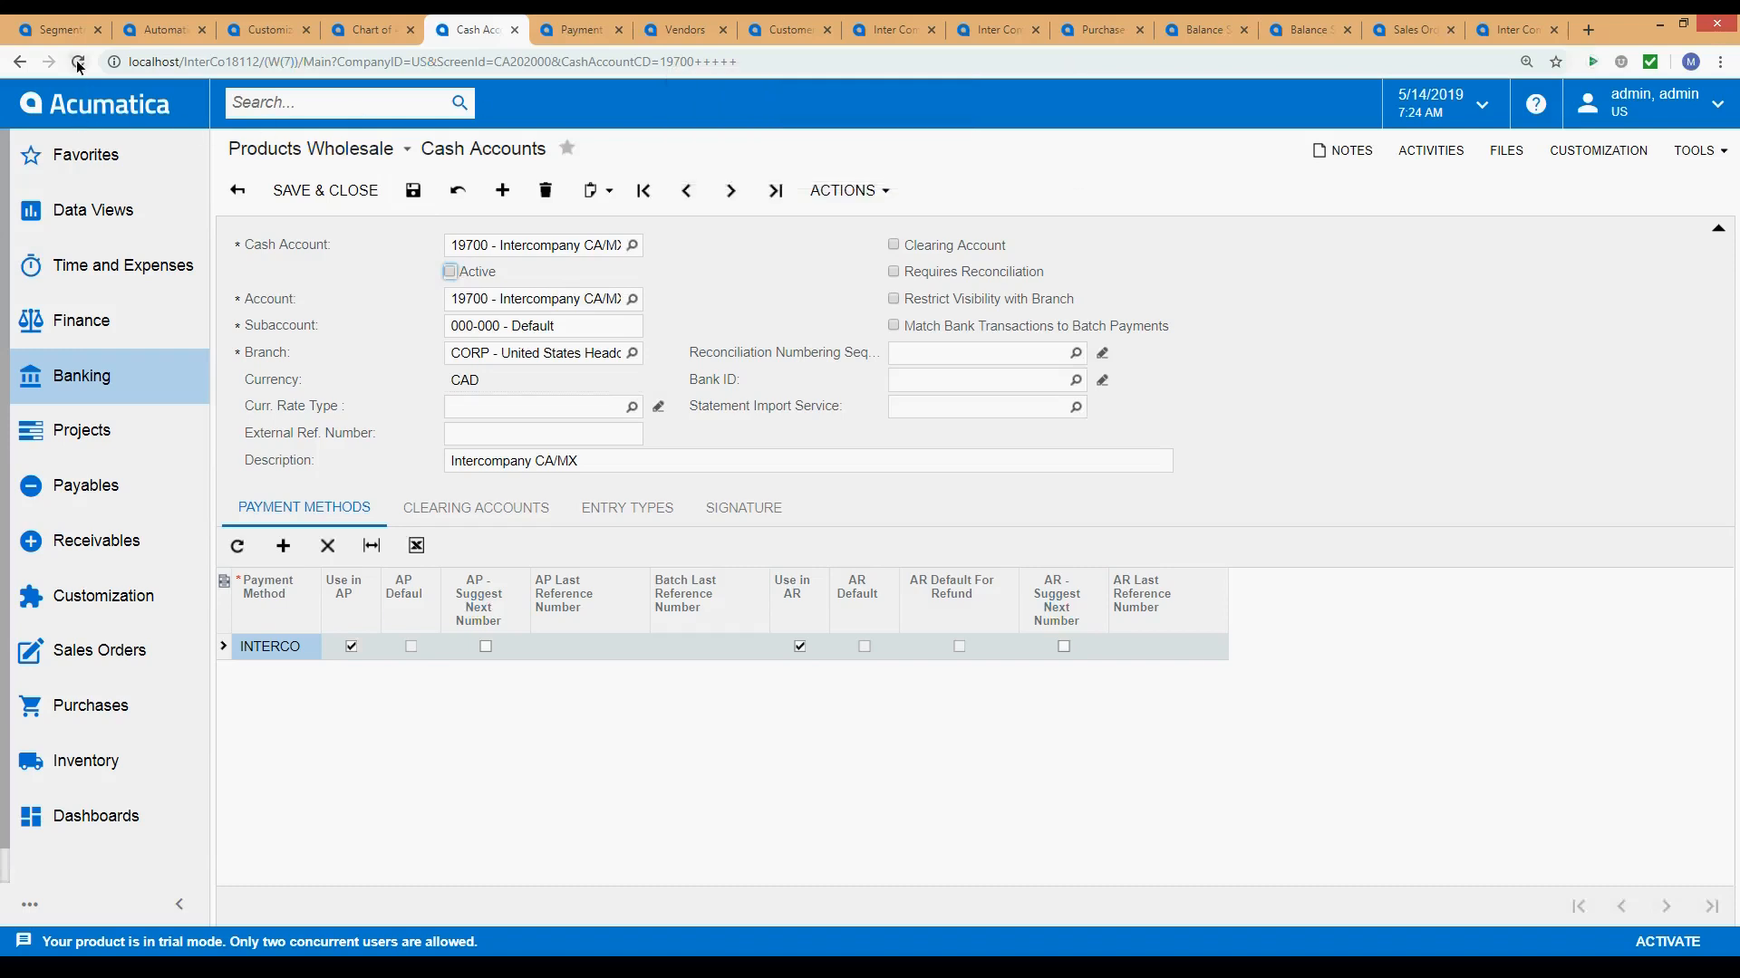
pyautogui.click(951, 150)
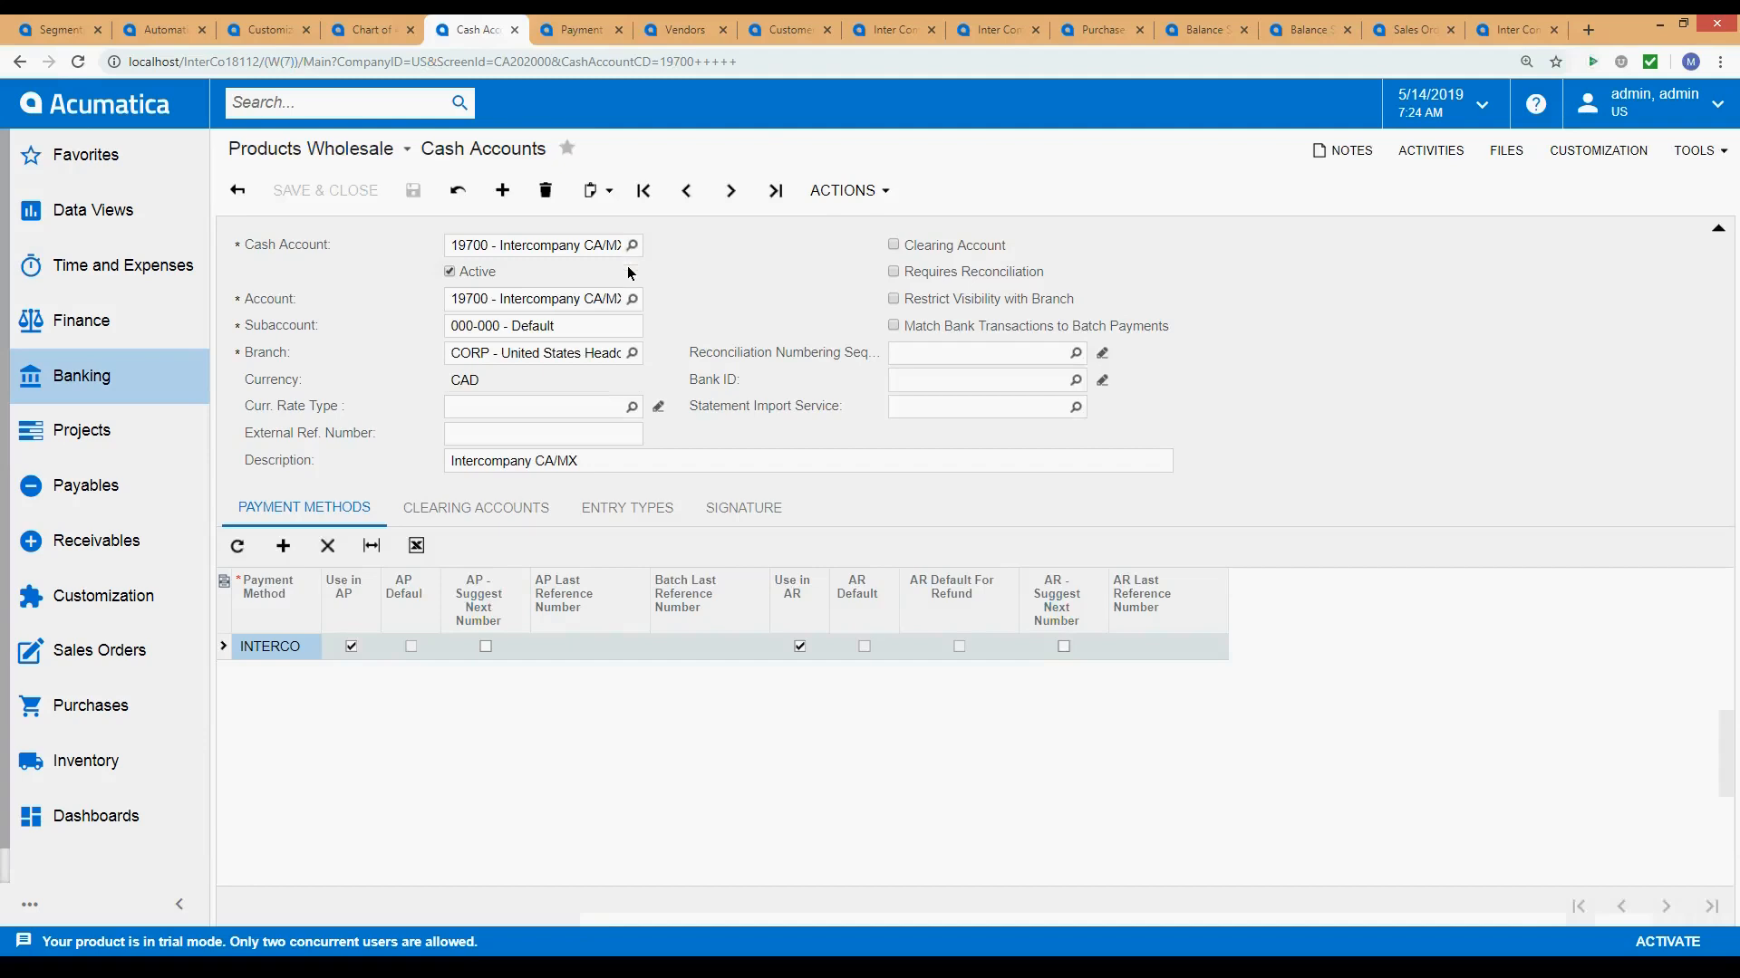
# Deactivate the 19700 Intercompany CA/MX cash account and save the record.
pyautogui.click(450, 272)
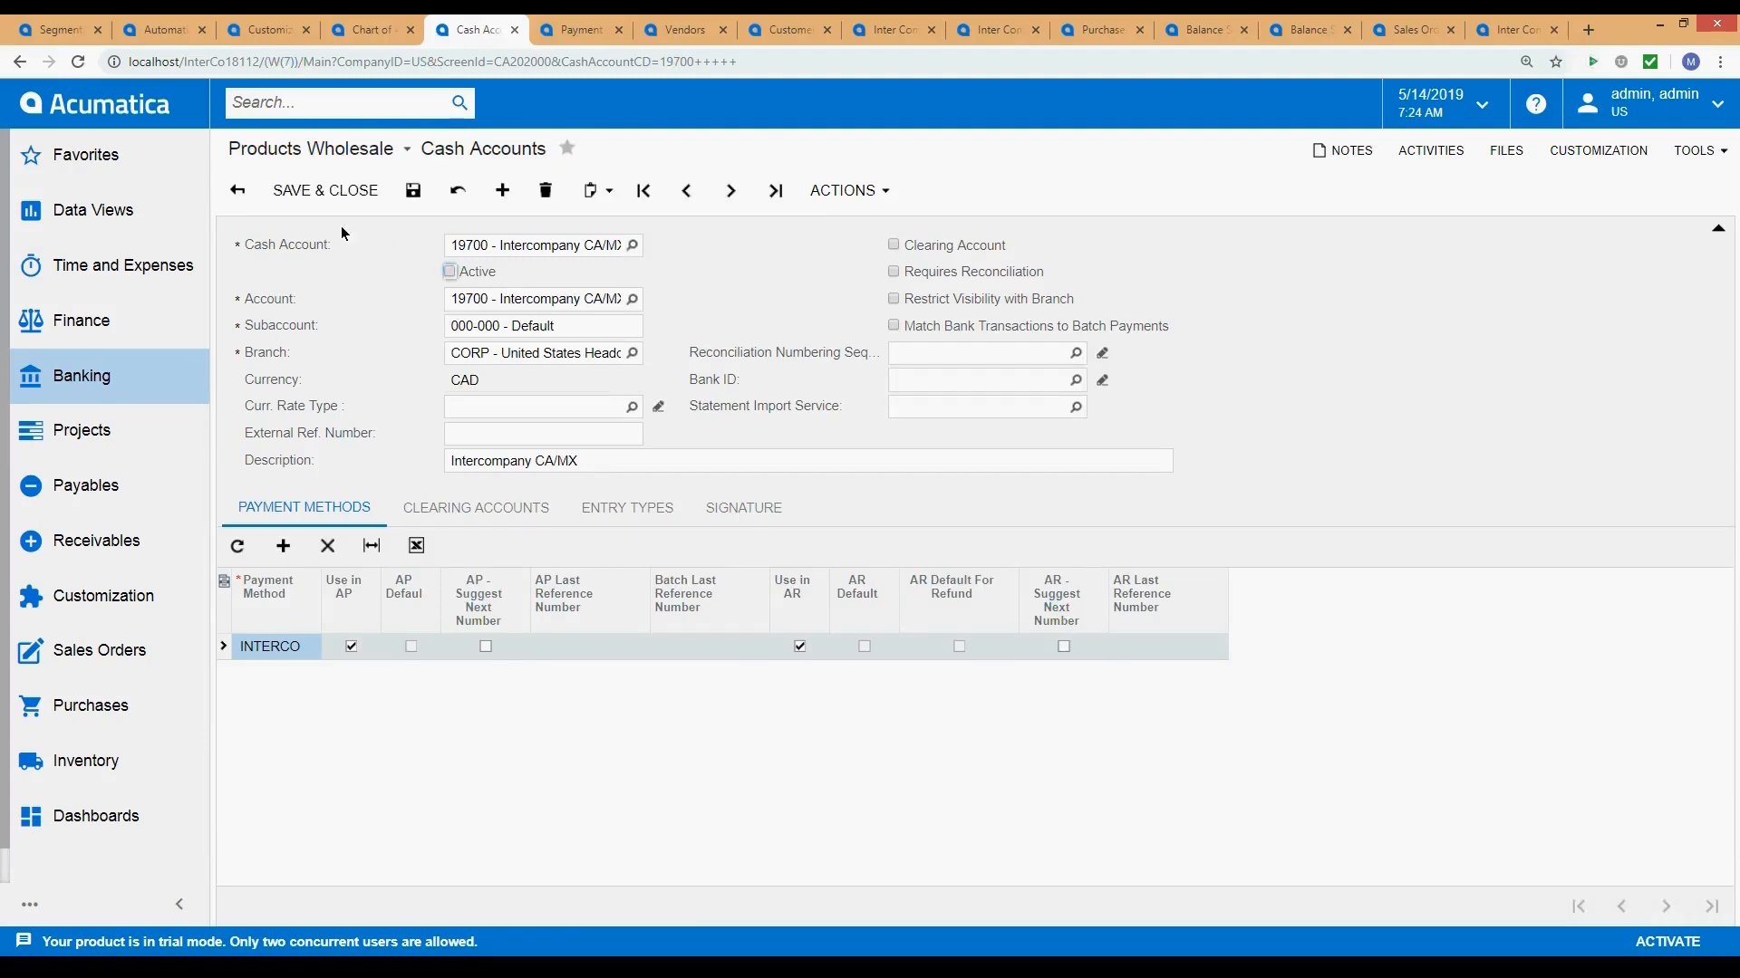
pyautogui.click(422, 190)
# Filter the cash account lookup to descriptions containing "Intercom", examine the US/CA and US/MX entries, and close the lookup.
pyautogui.click(632, 245)
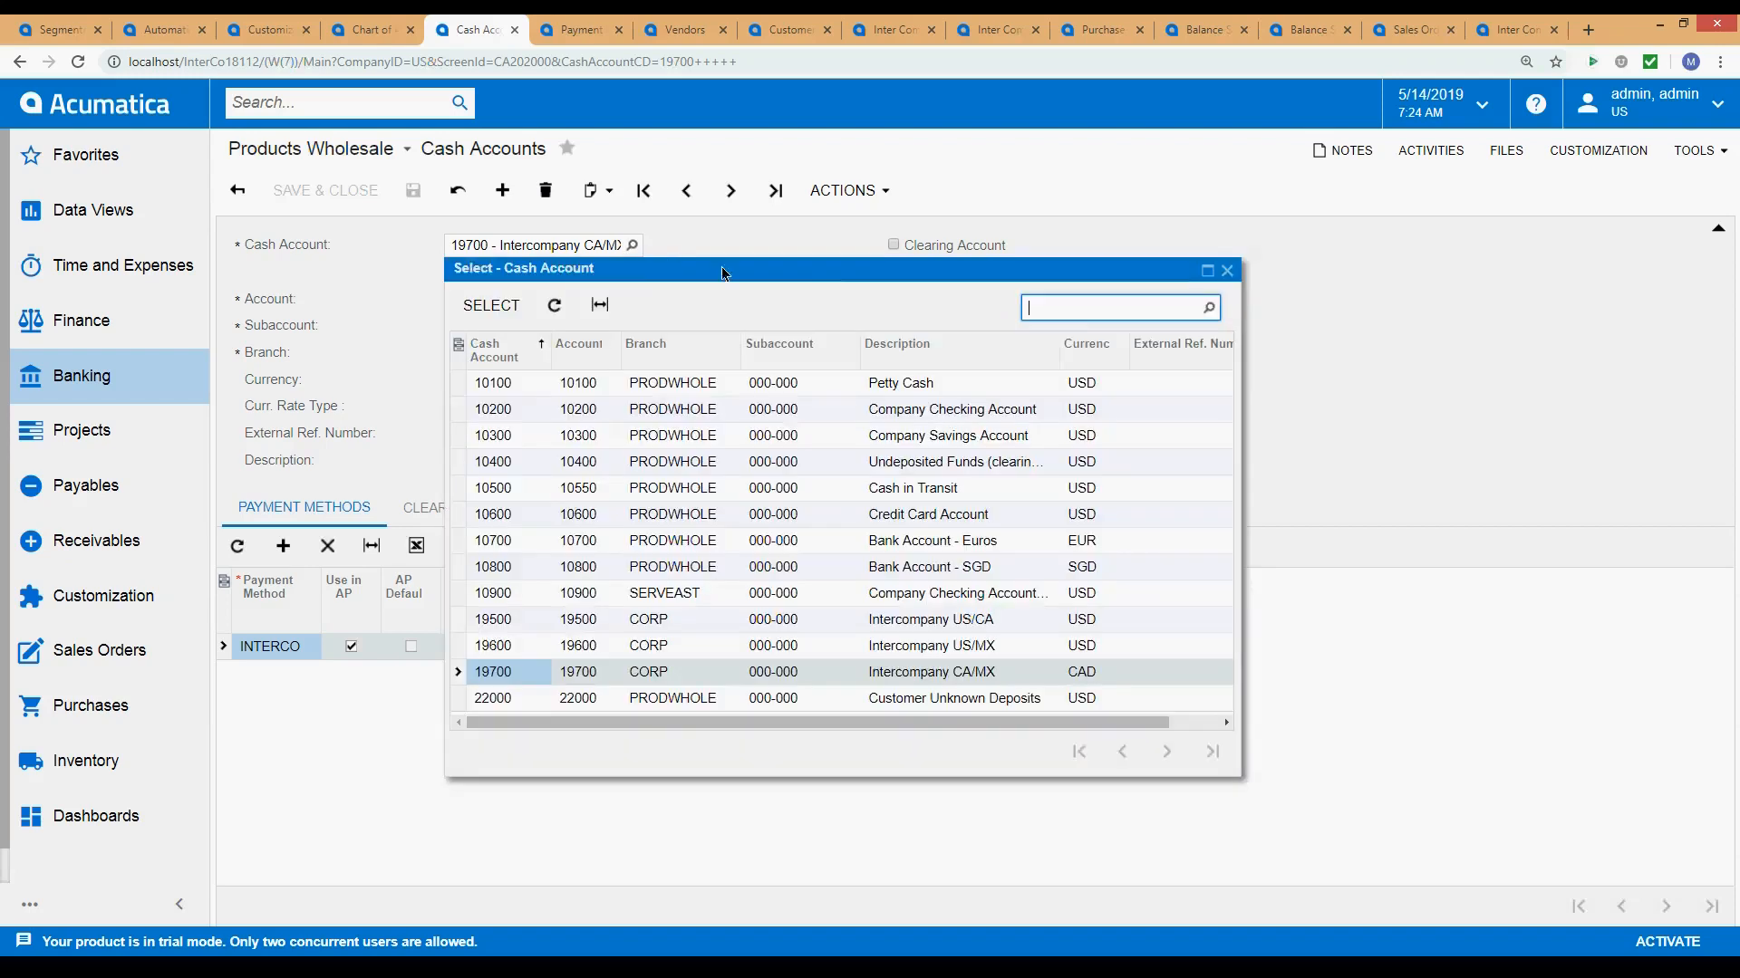
pyautogui.click(640, 346)
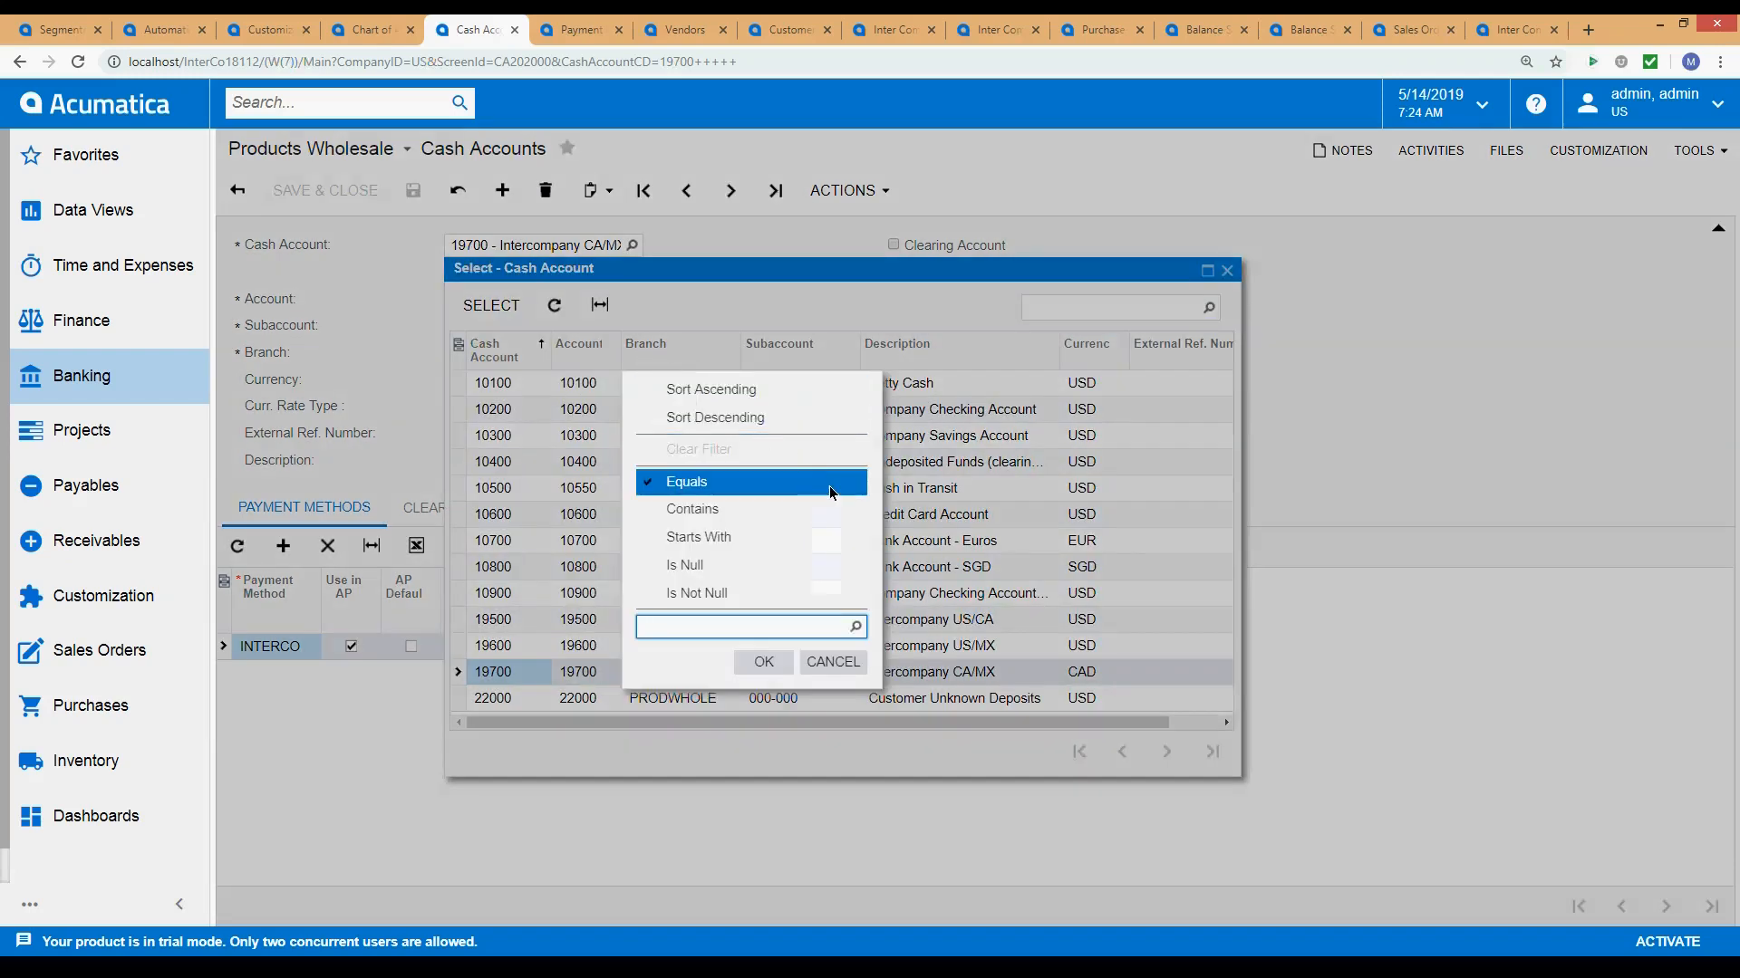
pyautogui.click(850, 664)
pyautogui.click(929, 353)
pyautogui.write('Intercom')
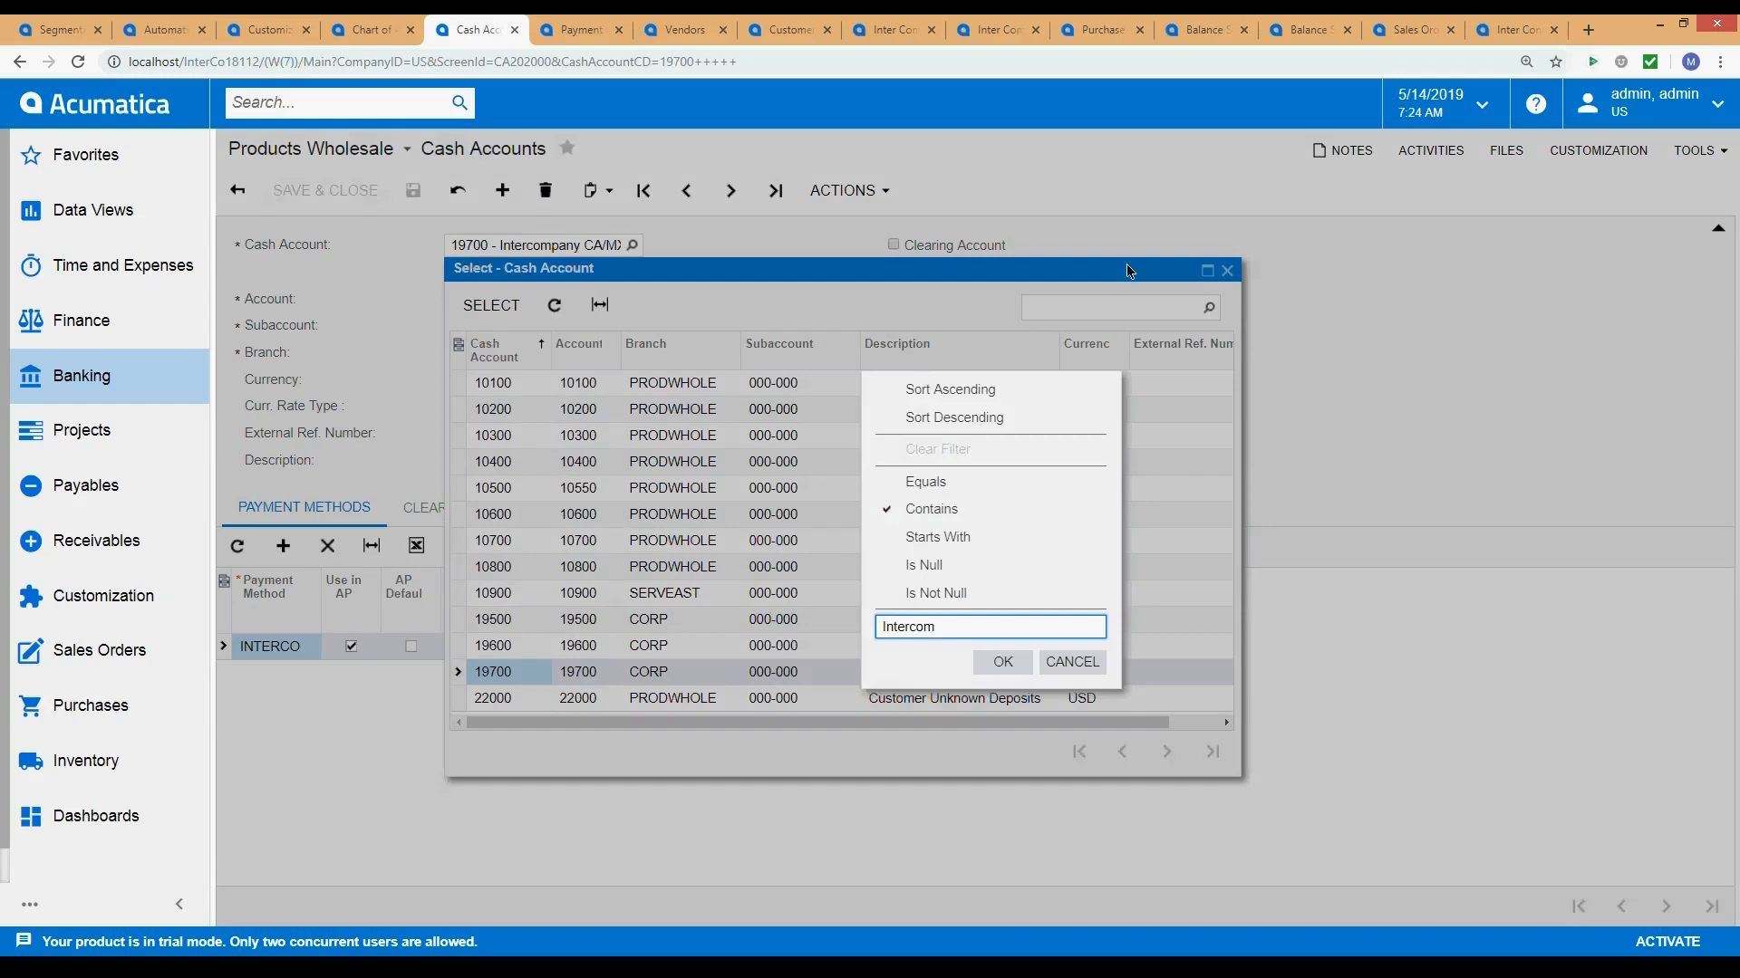
pyautogui.click(1003, 663)
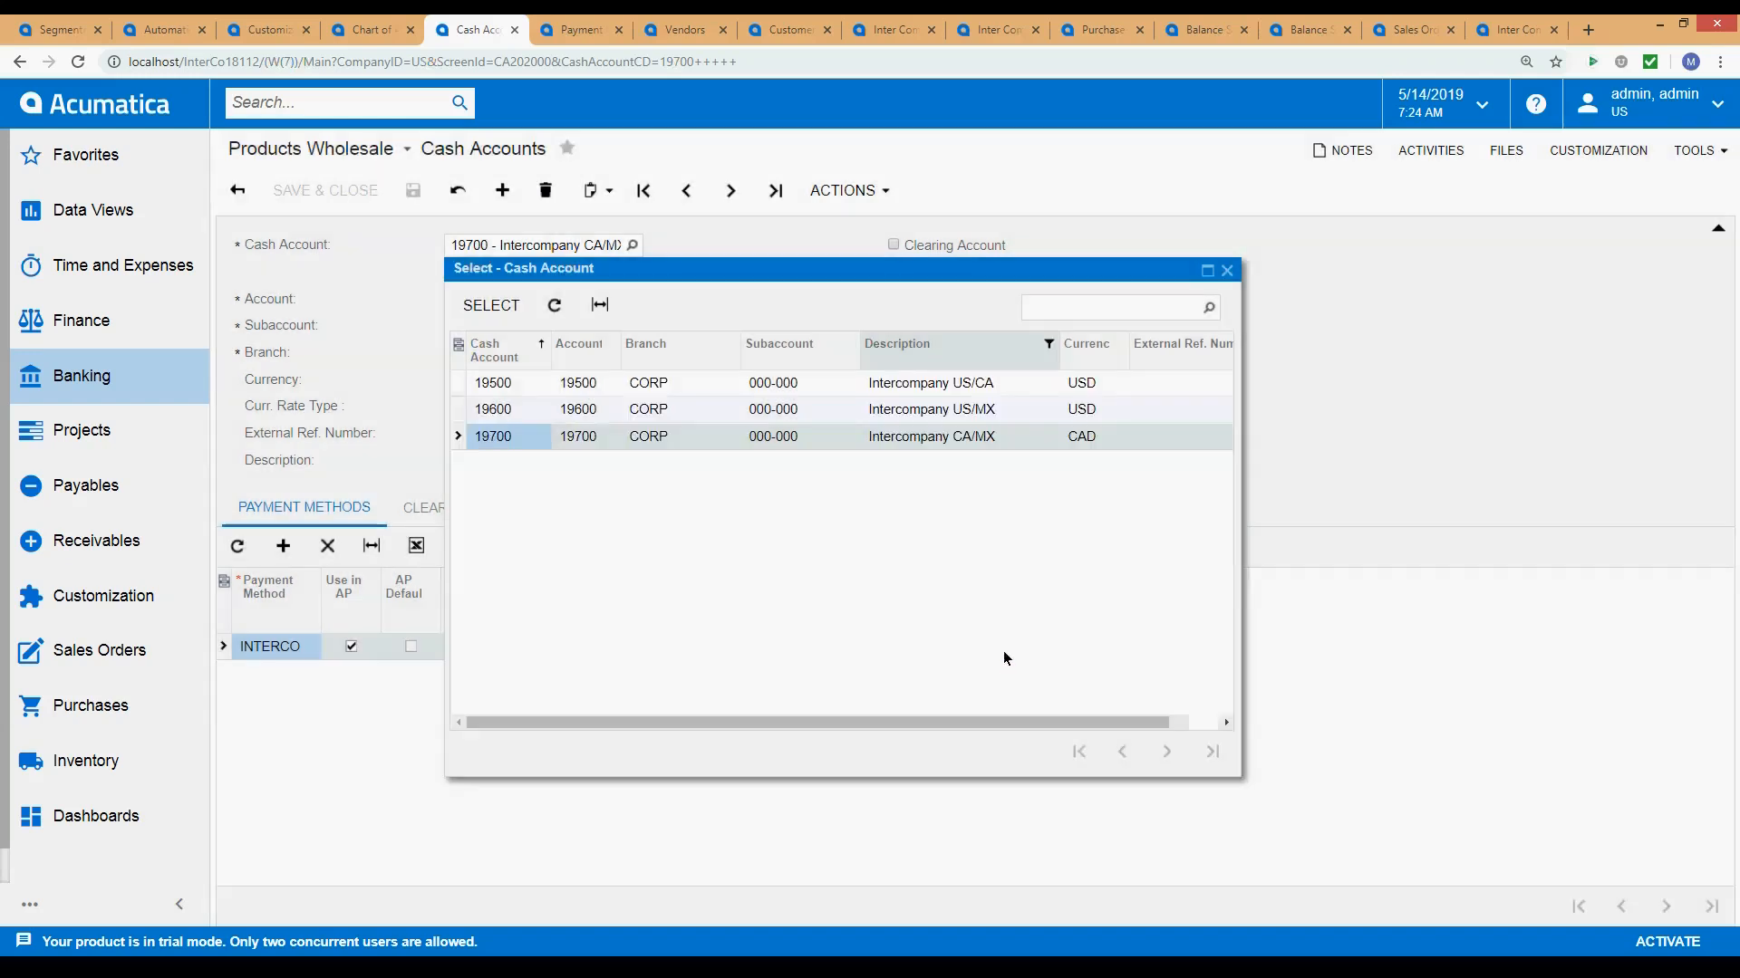
pyautogui.click(932, 384)
pyautogui.click(929, 410)
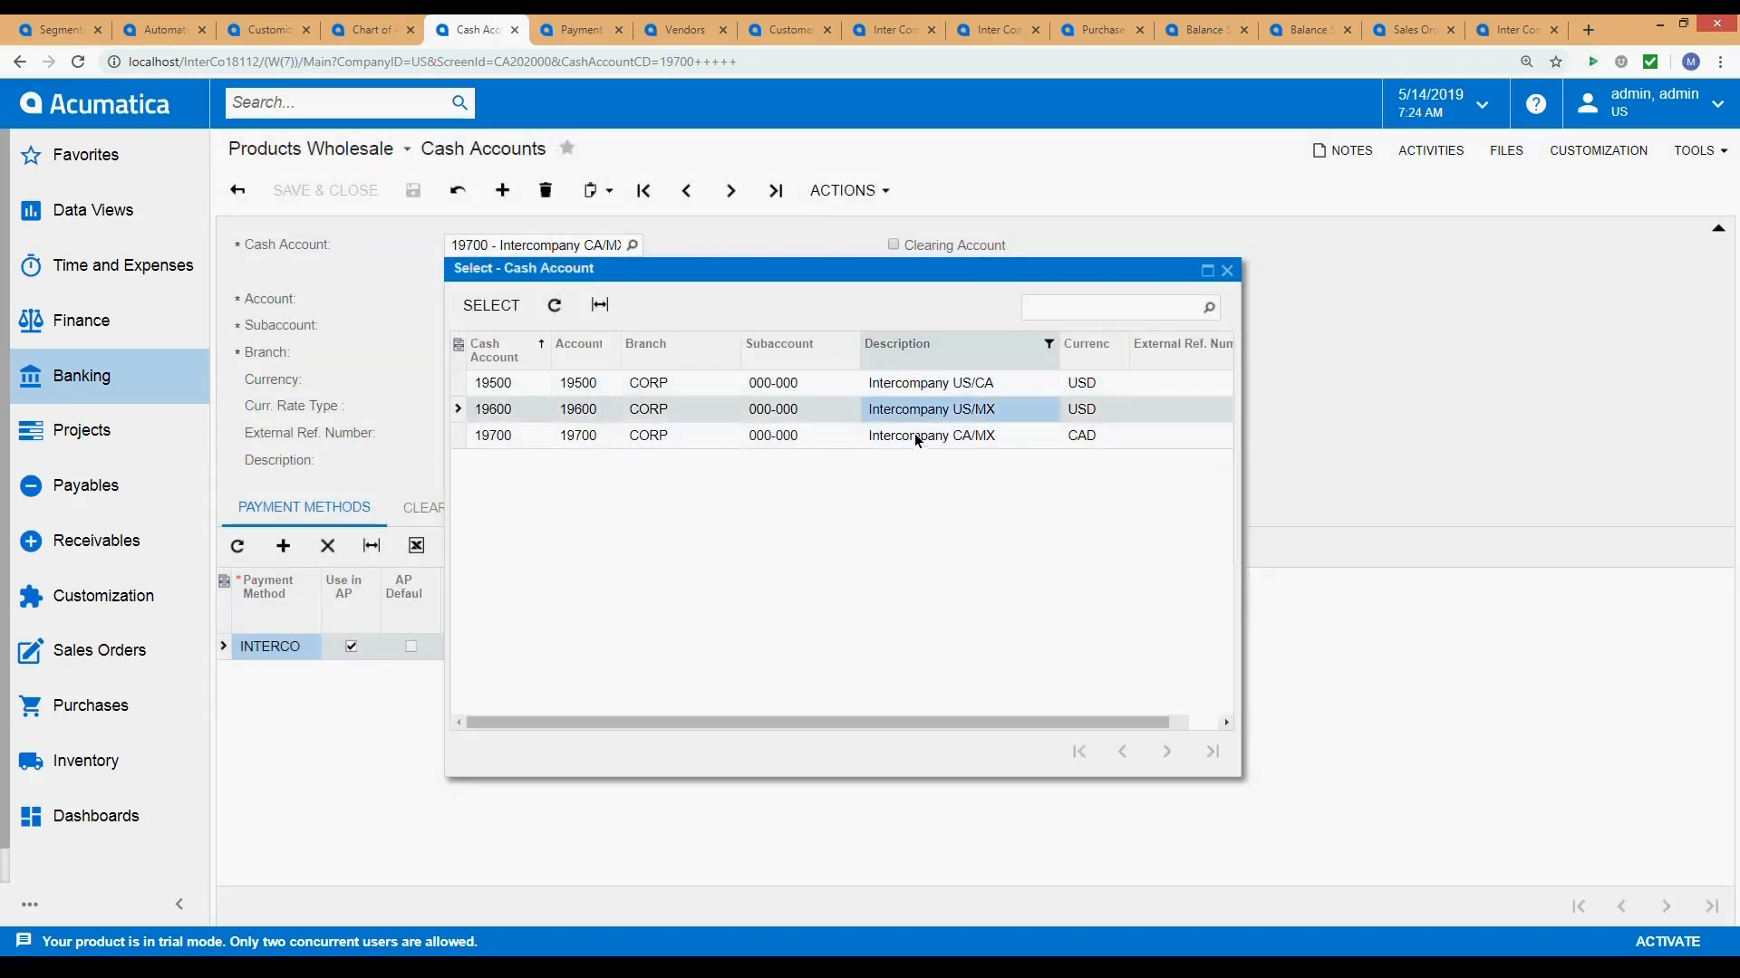
pyautogui.click(927, 386)
pyautogui.click(1227, 271)
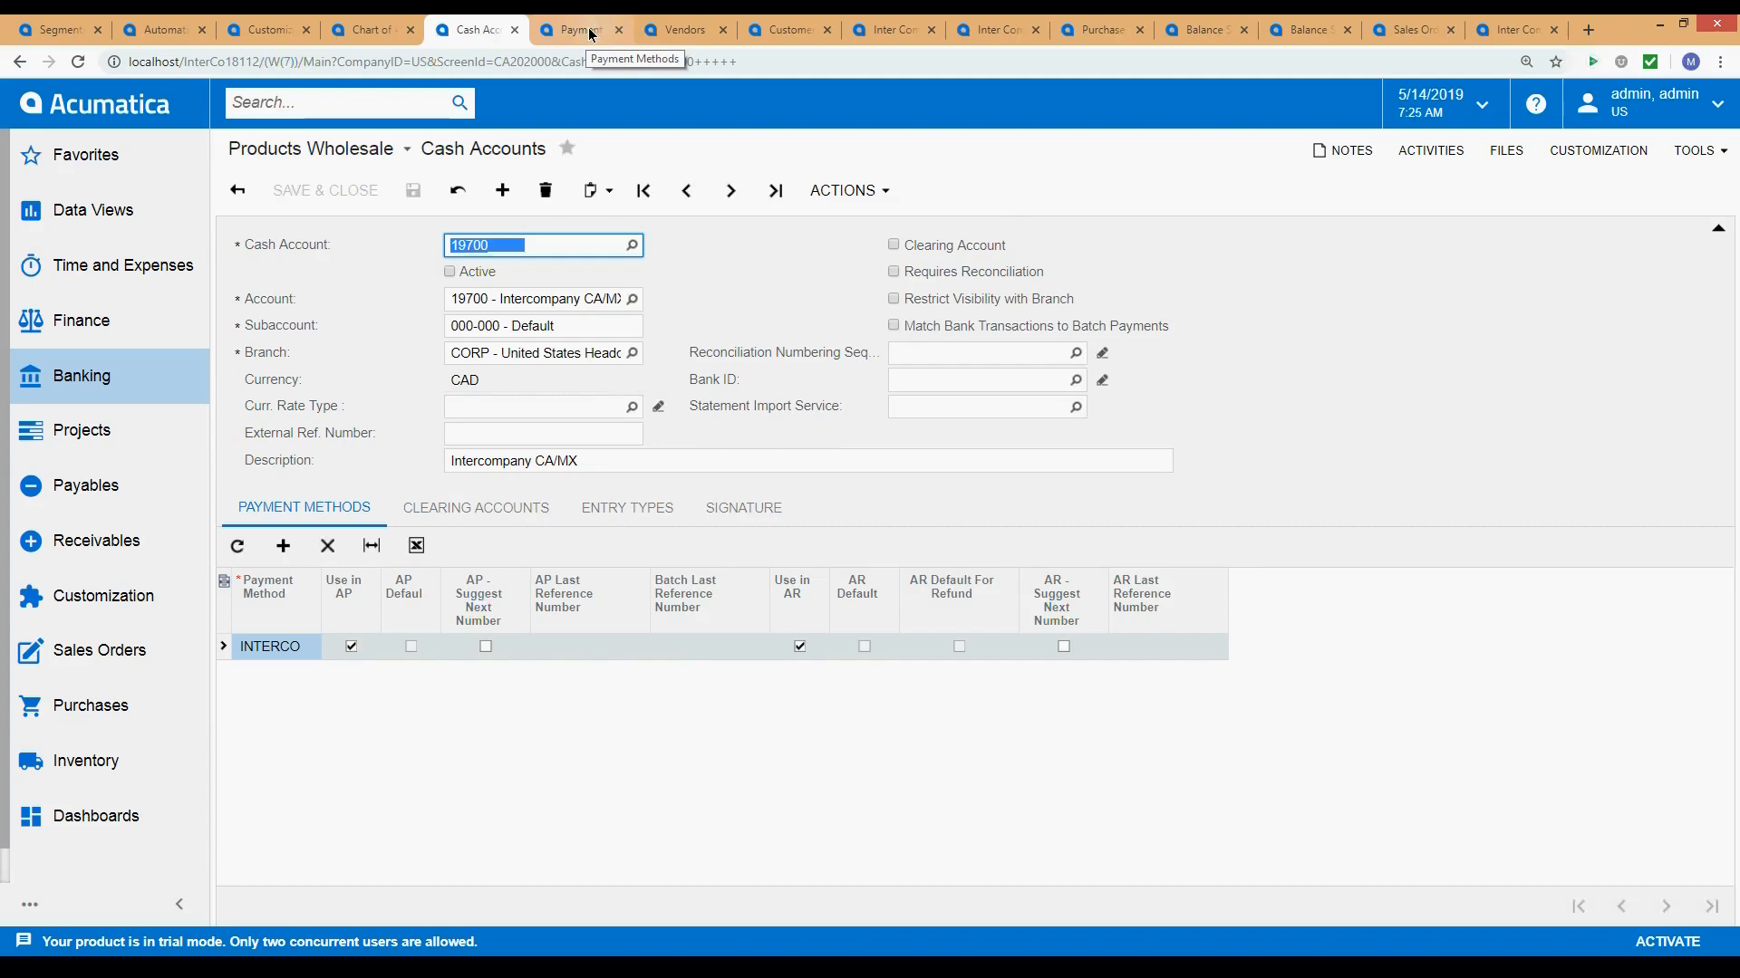
# Open the INTERCO record in Payment Methods and search the menu for "Methods" to locate the Payment Methods entry.
pyautogui.click(590, 35)
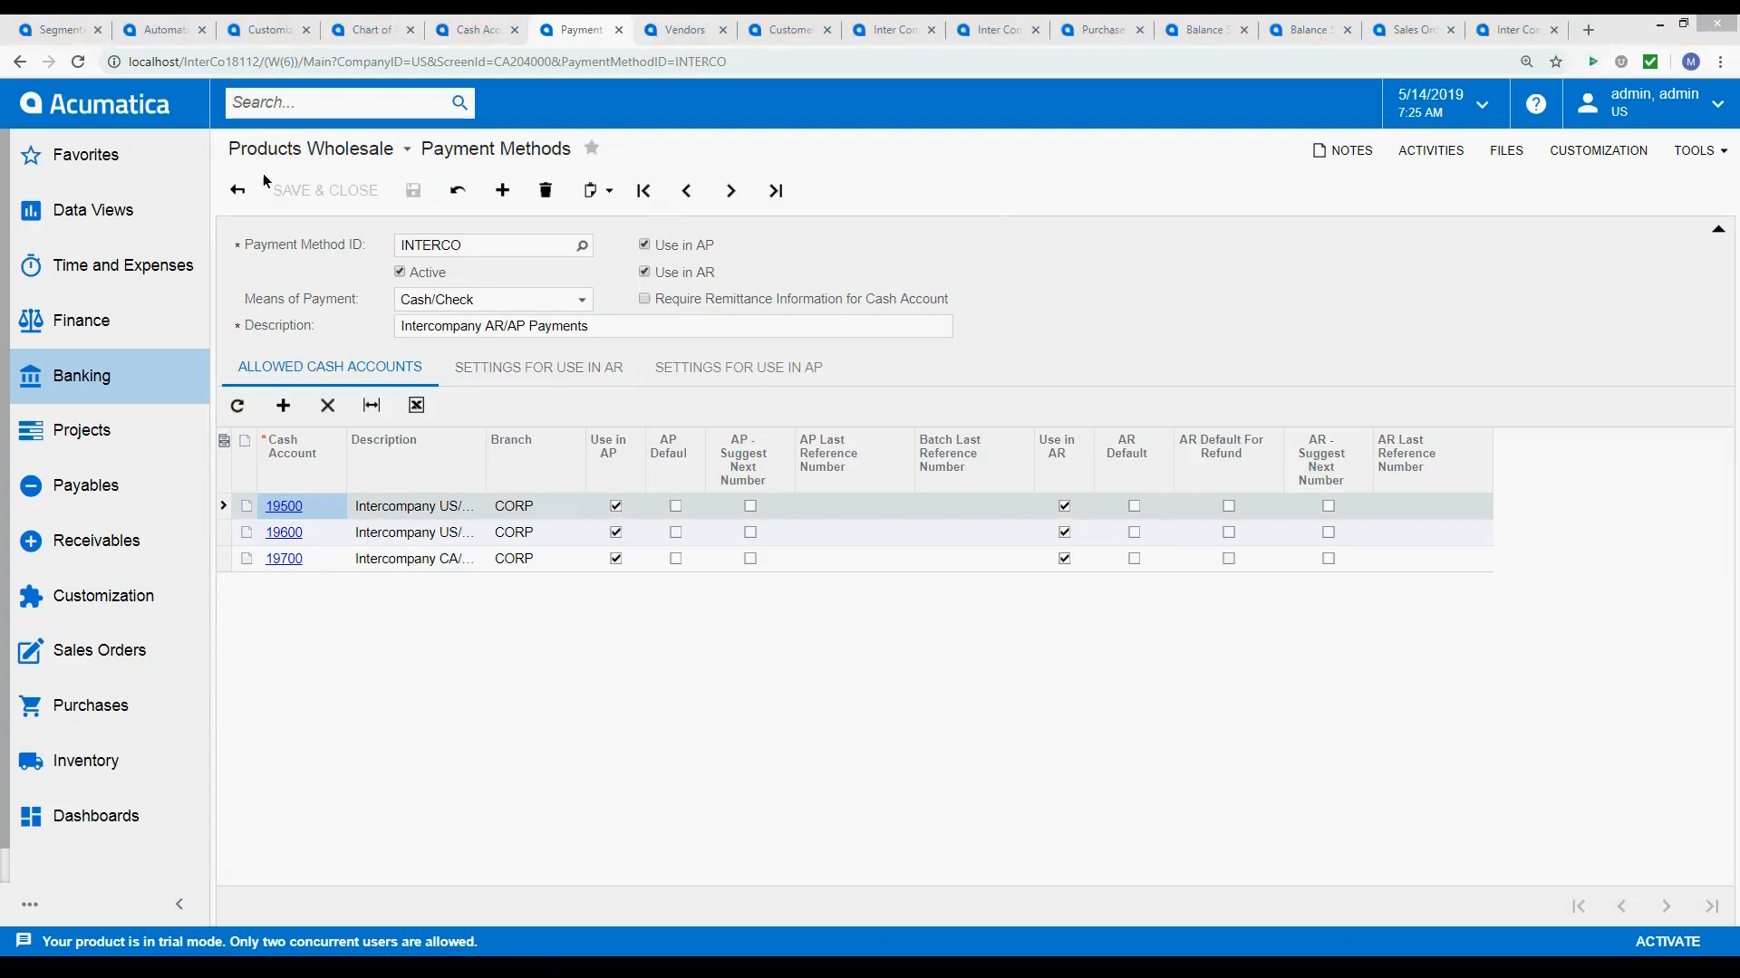
pyautogui.click(341, 103)
pyautogui.write('Methods')
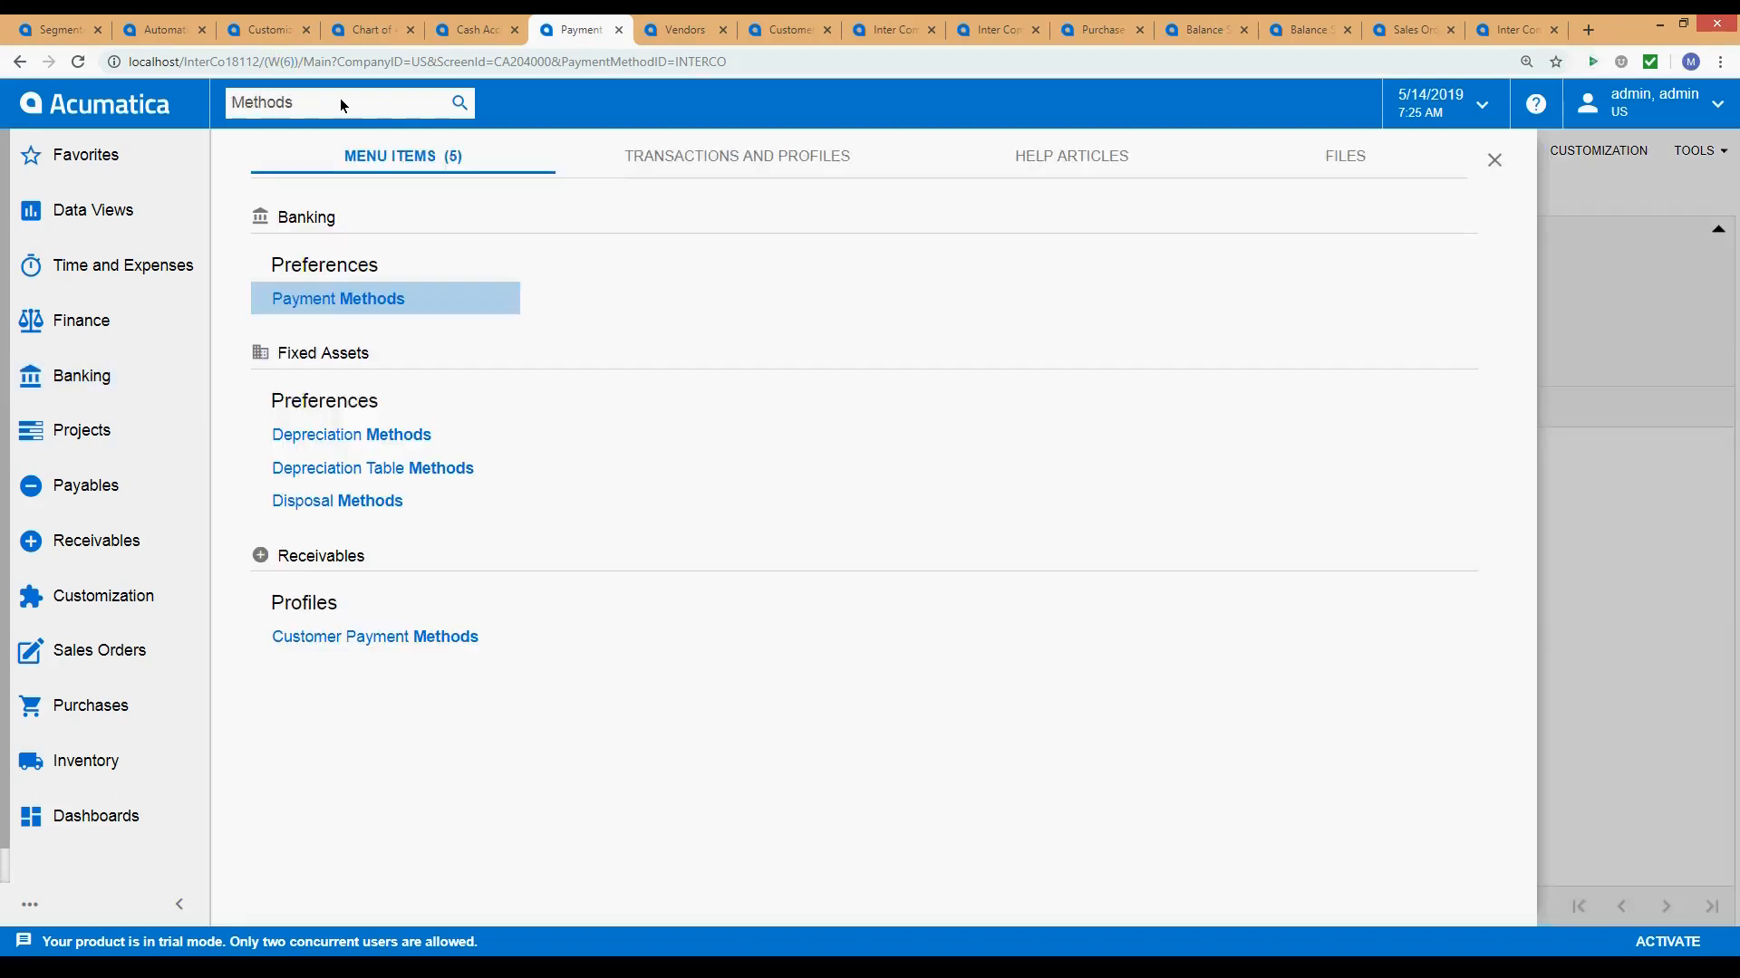
pyautogui.click(328, 288)
pyautogui.click(1495, 161)
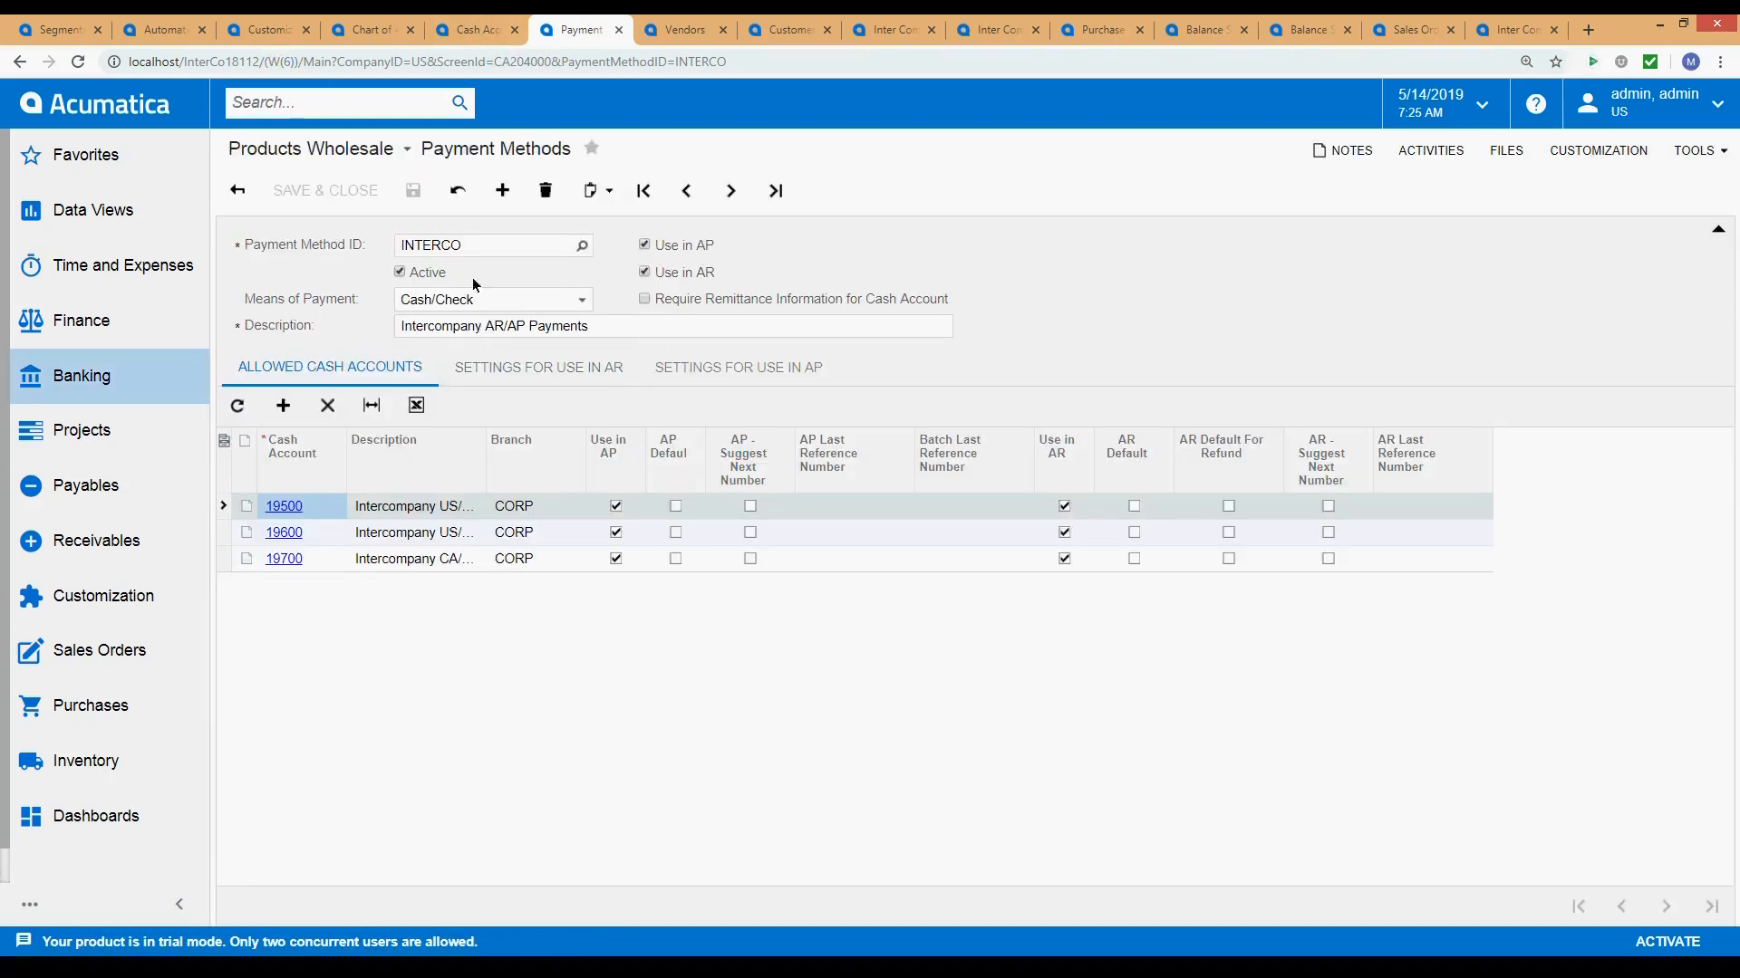
# Examine the payment method ID and description of the INTERCO payment method.
pyautogui.click(486, 246)
pyautogui.click(459, 241)
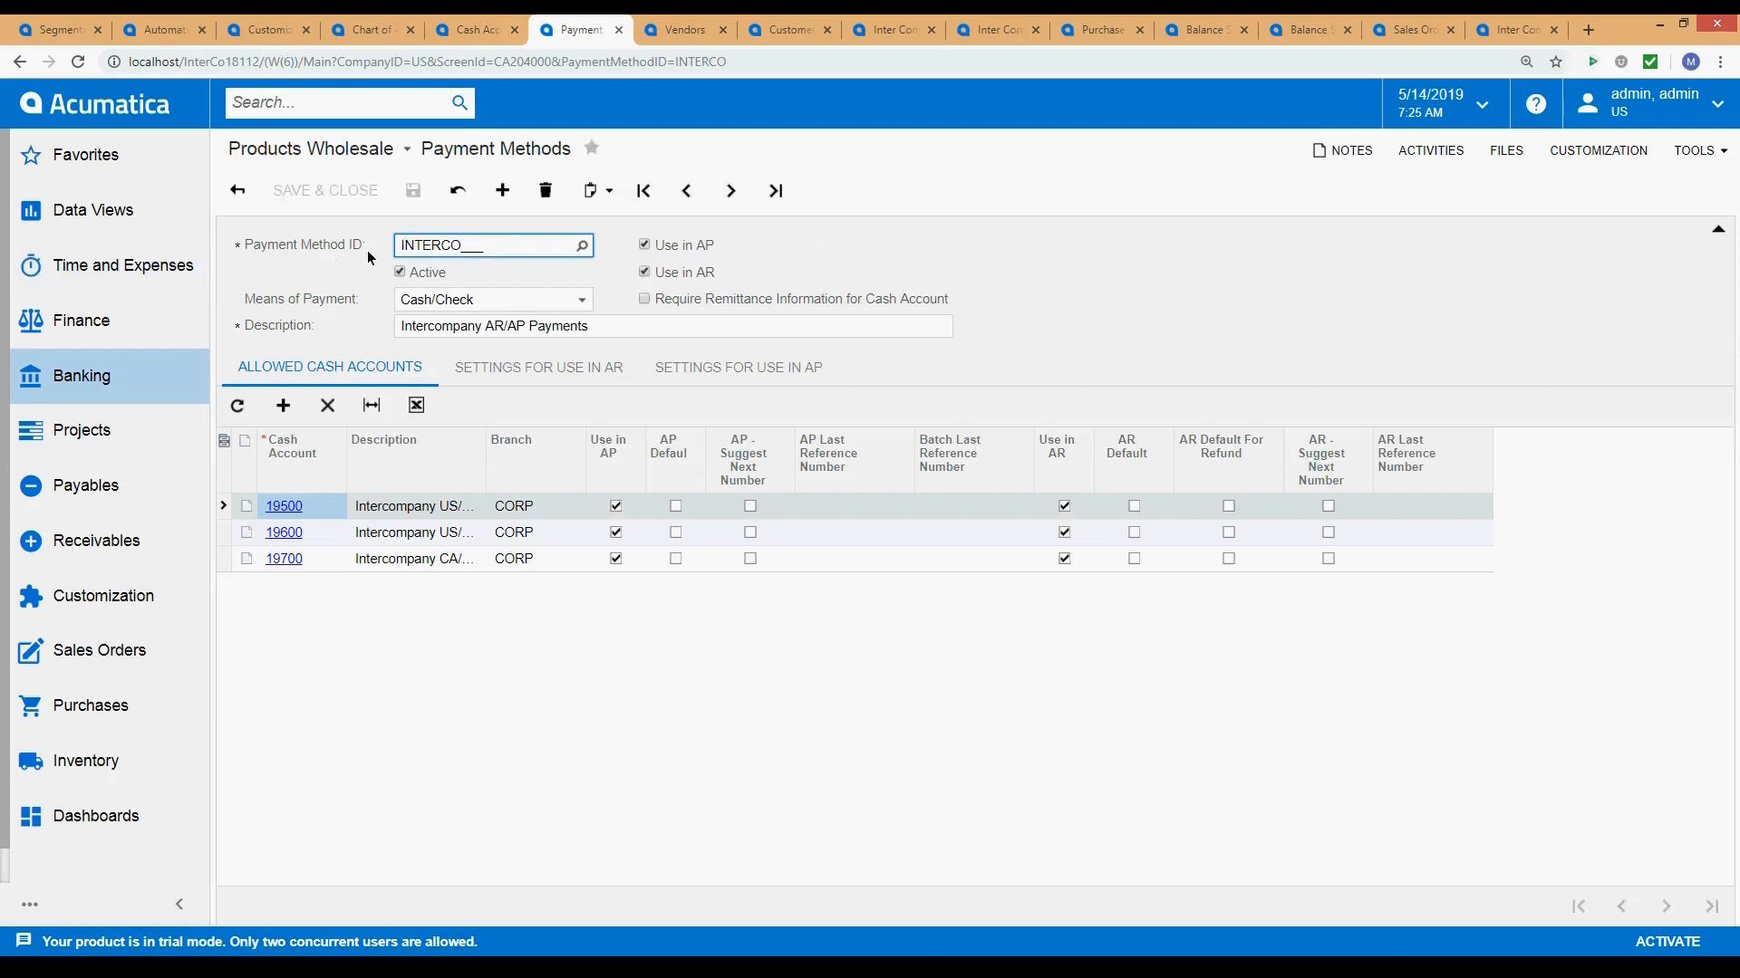
pyautogui.doubleClick(457, 251)
pyautogui.click(471, 329)
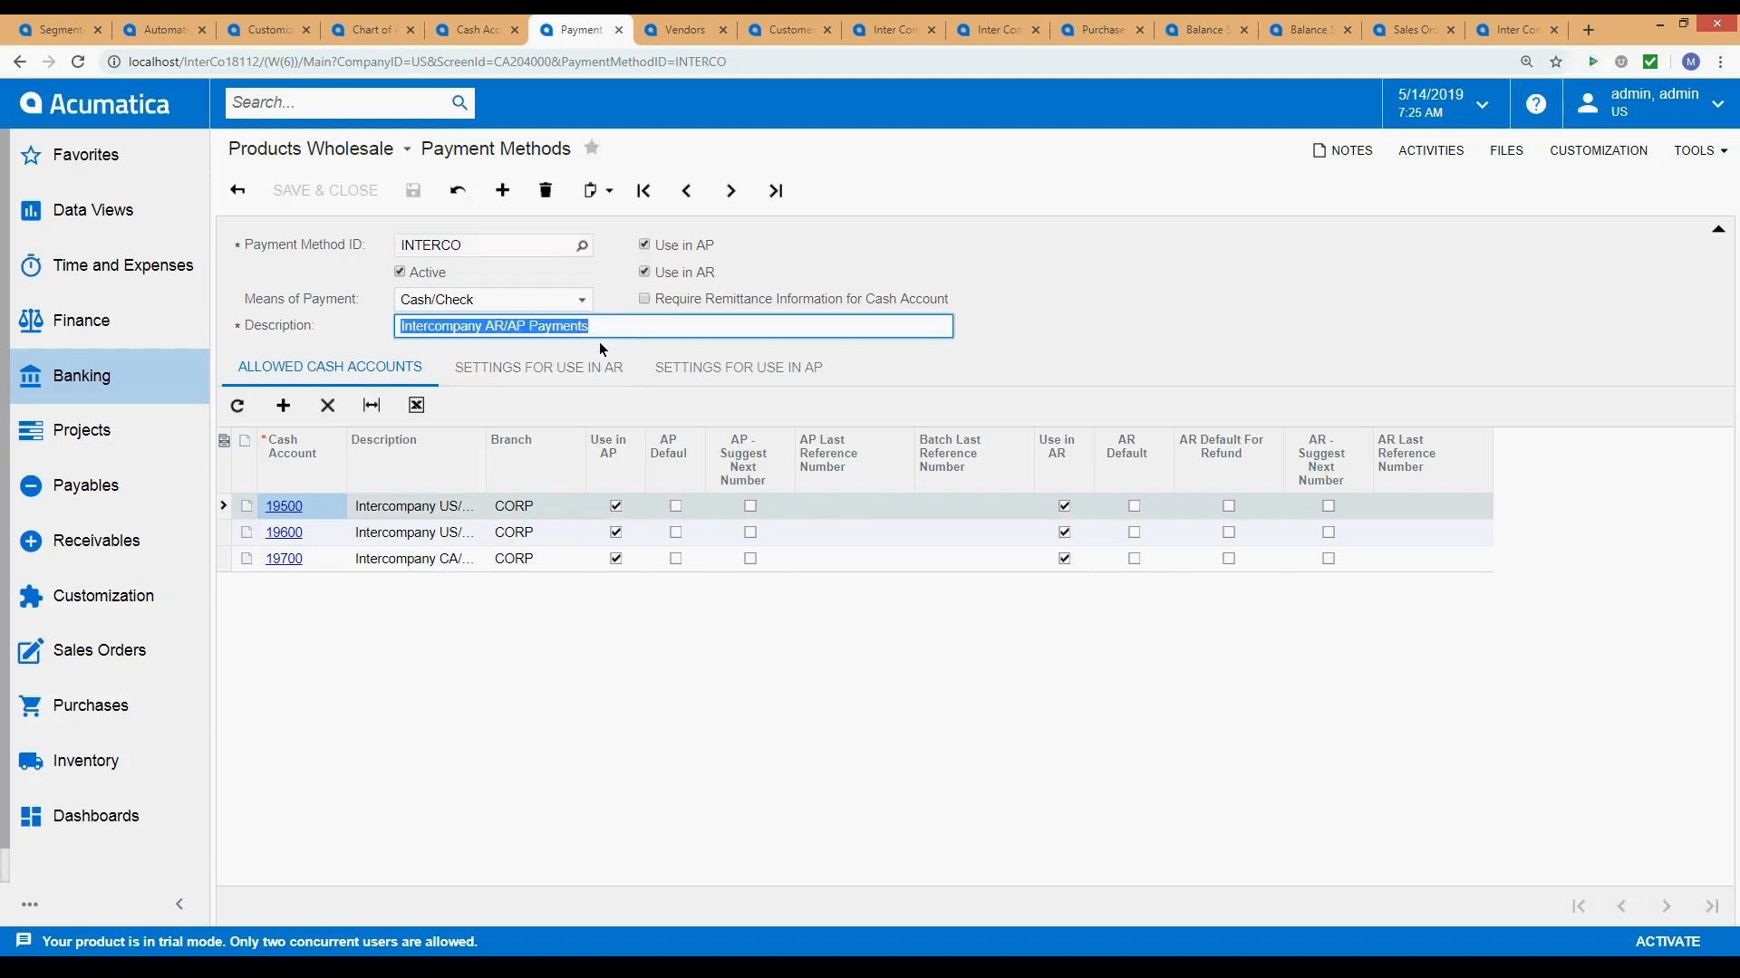
pyautogui.click(498, 326)
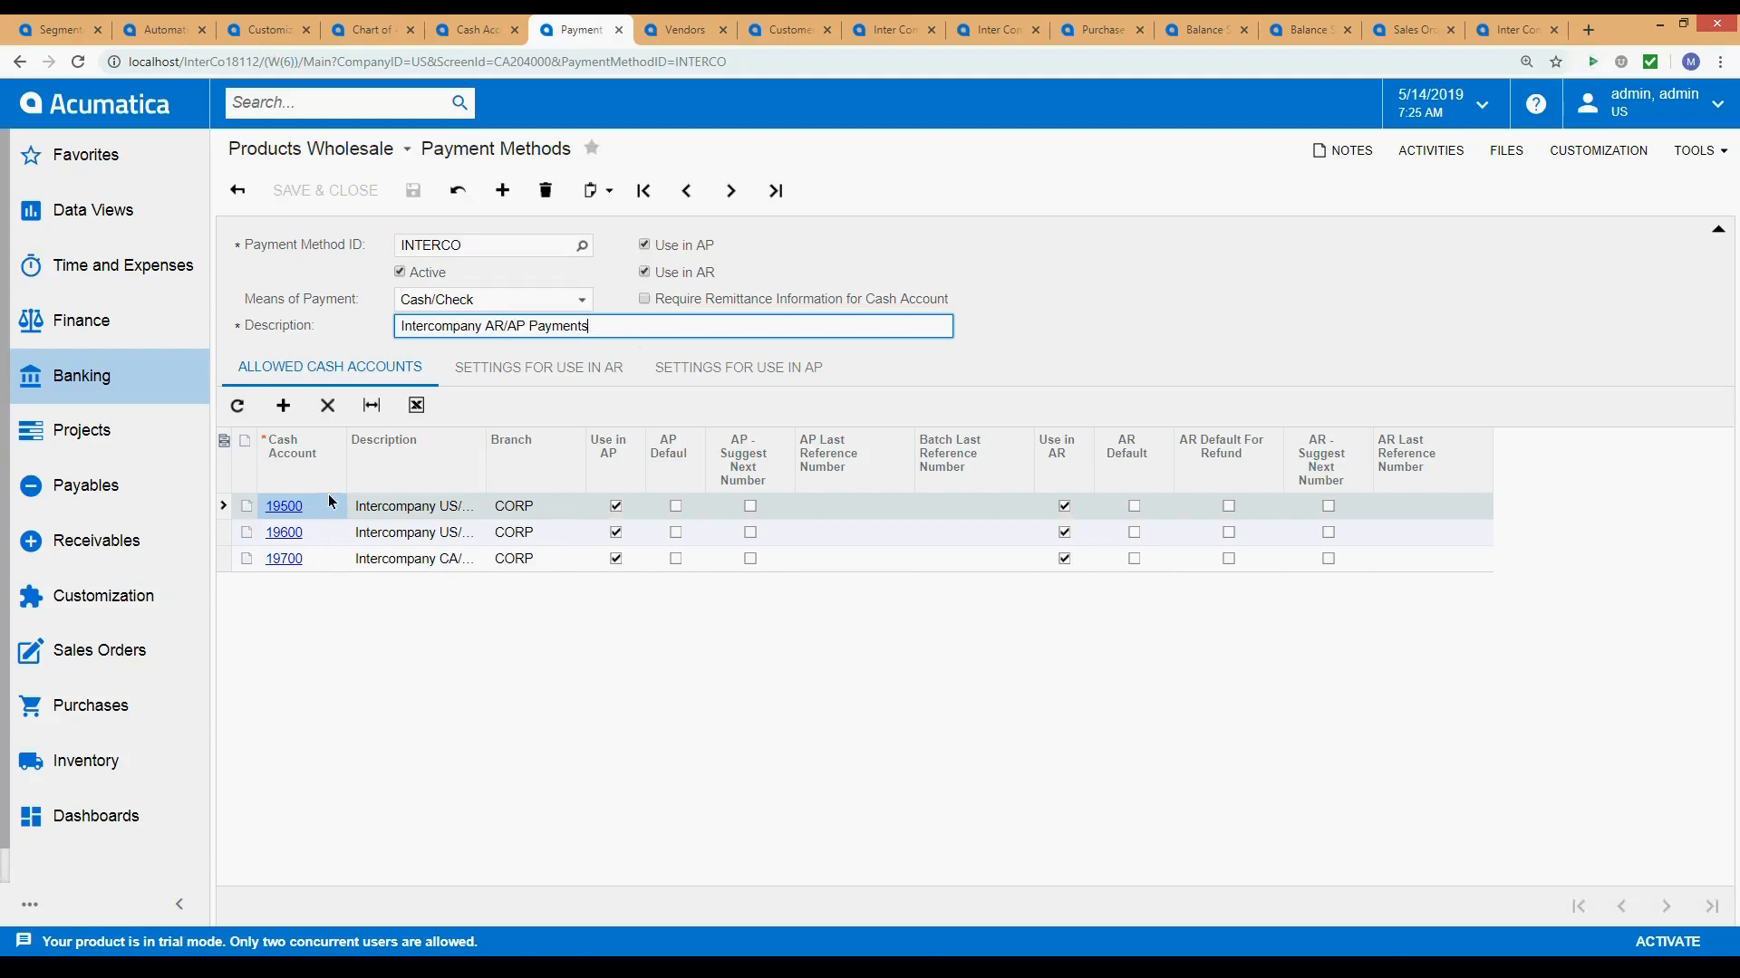
pyautogui.click(616, 562)
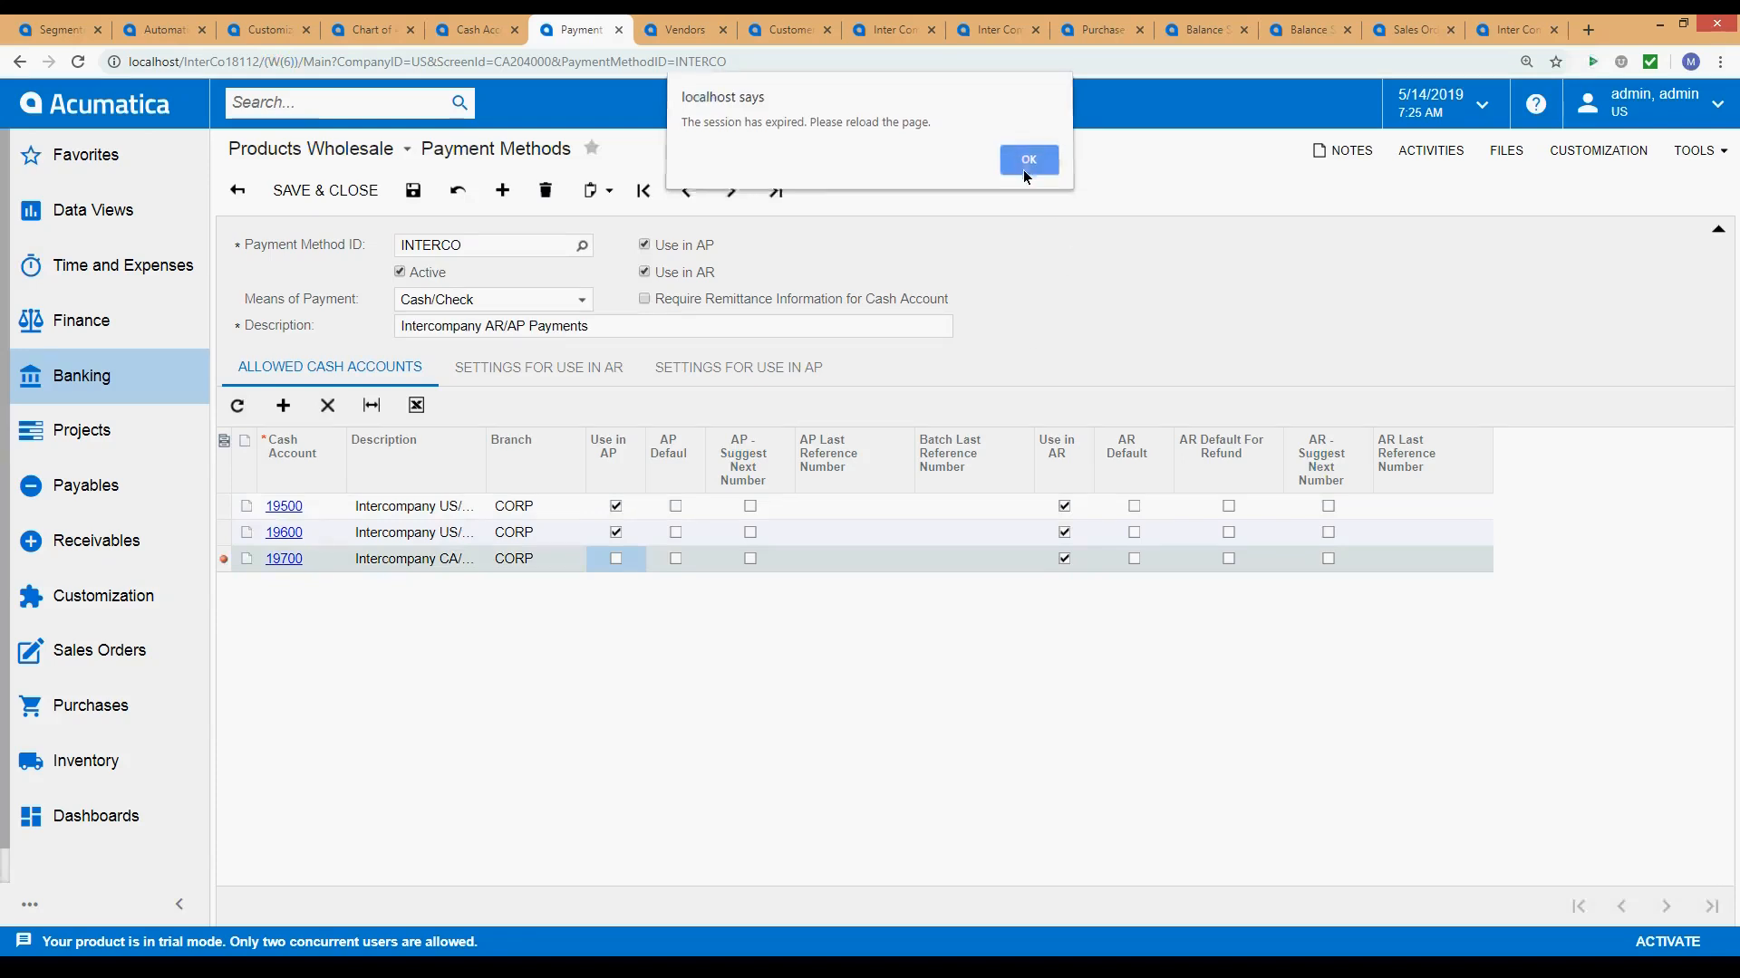
pyautogui.click(1027, 173)
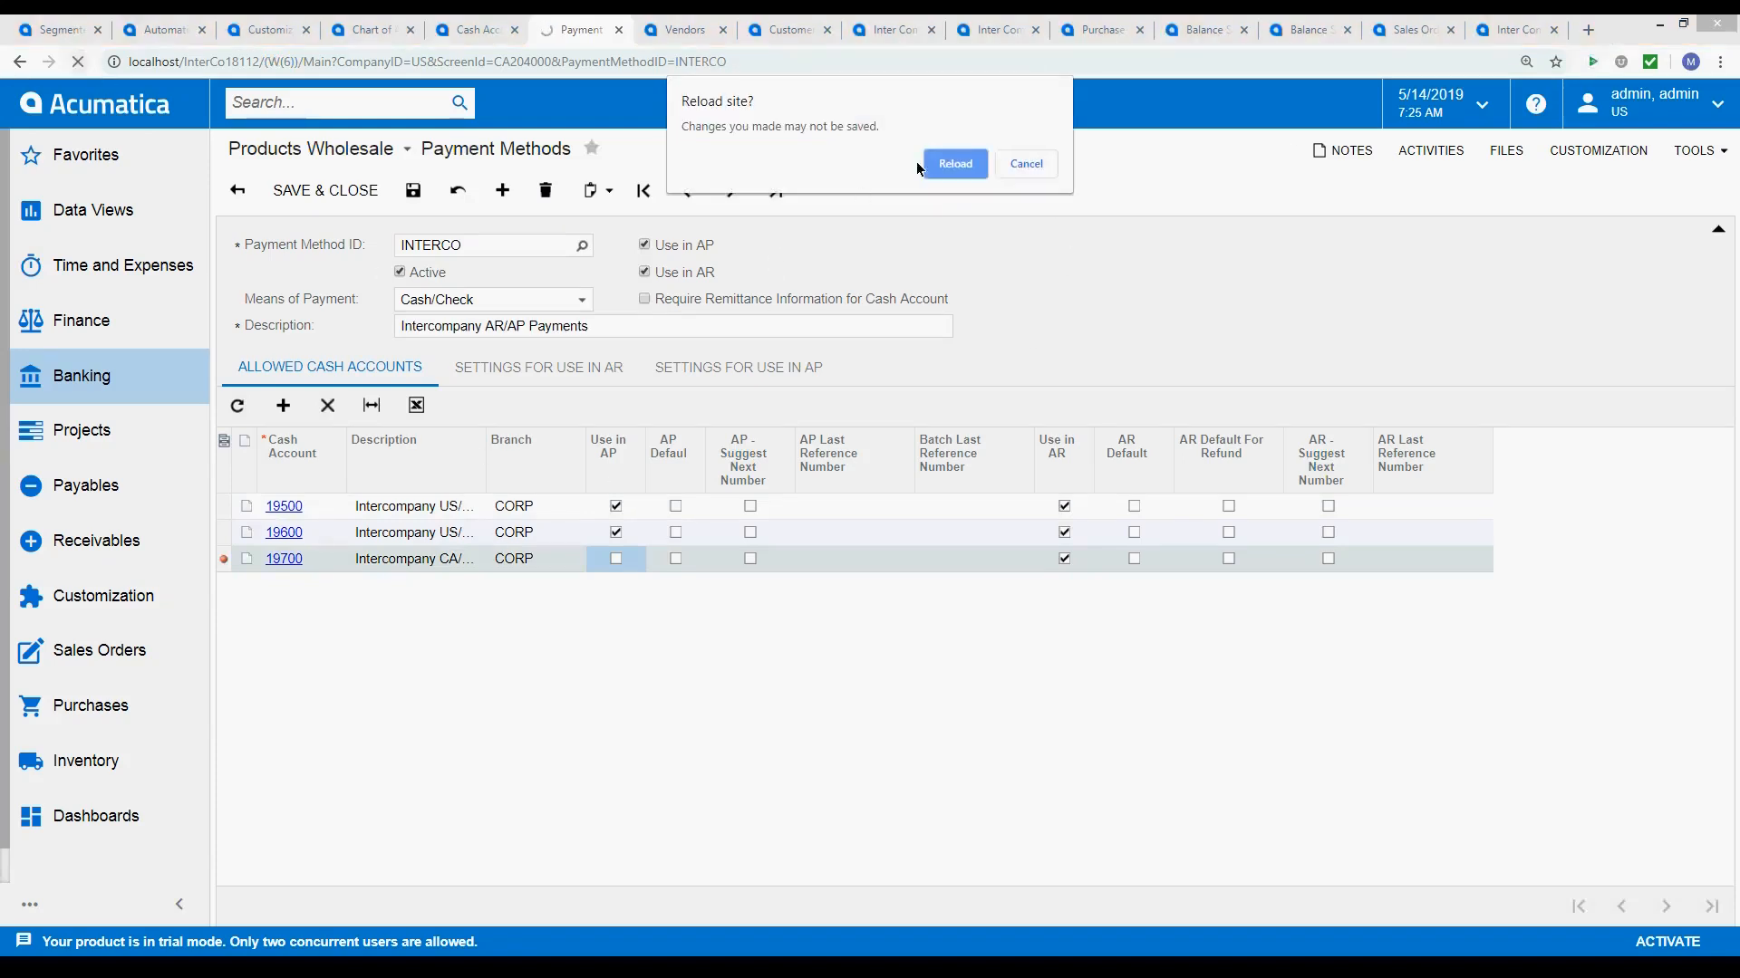
pyautogui.click(928, 165)
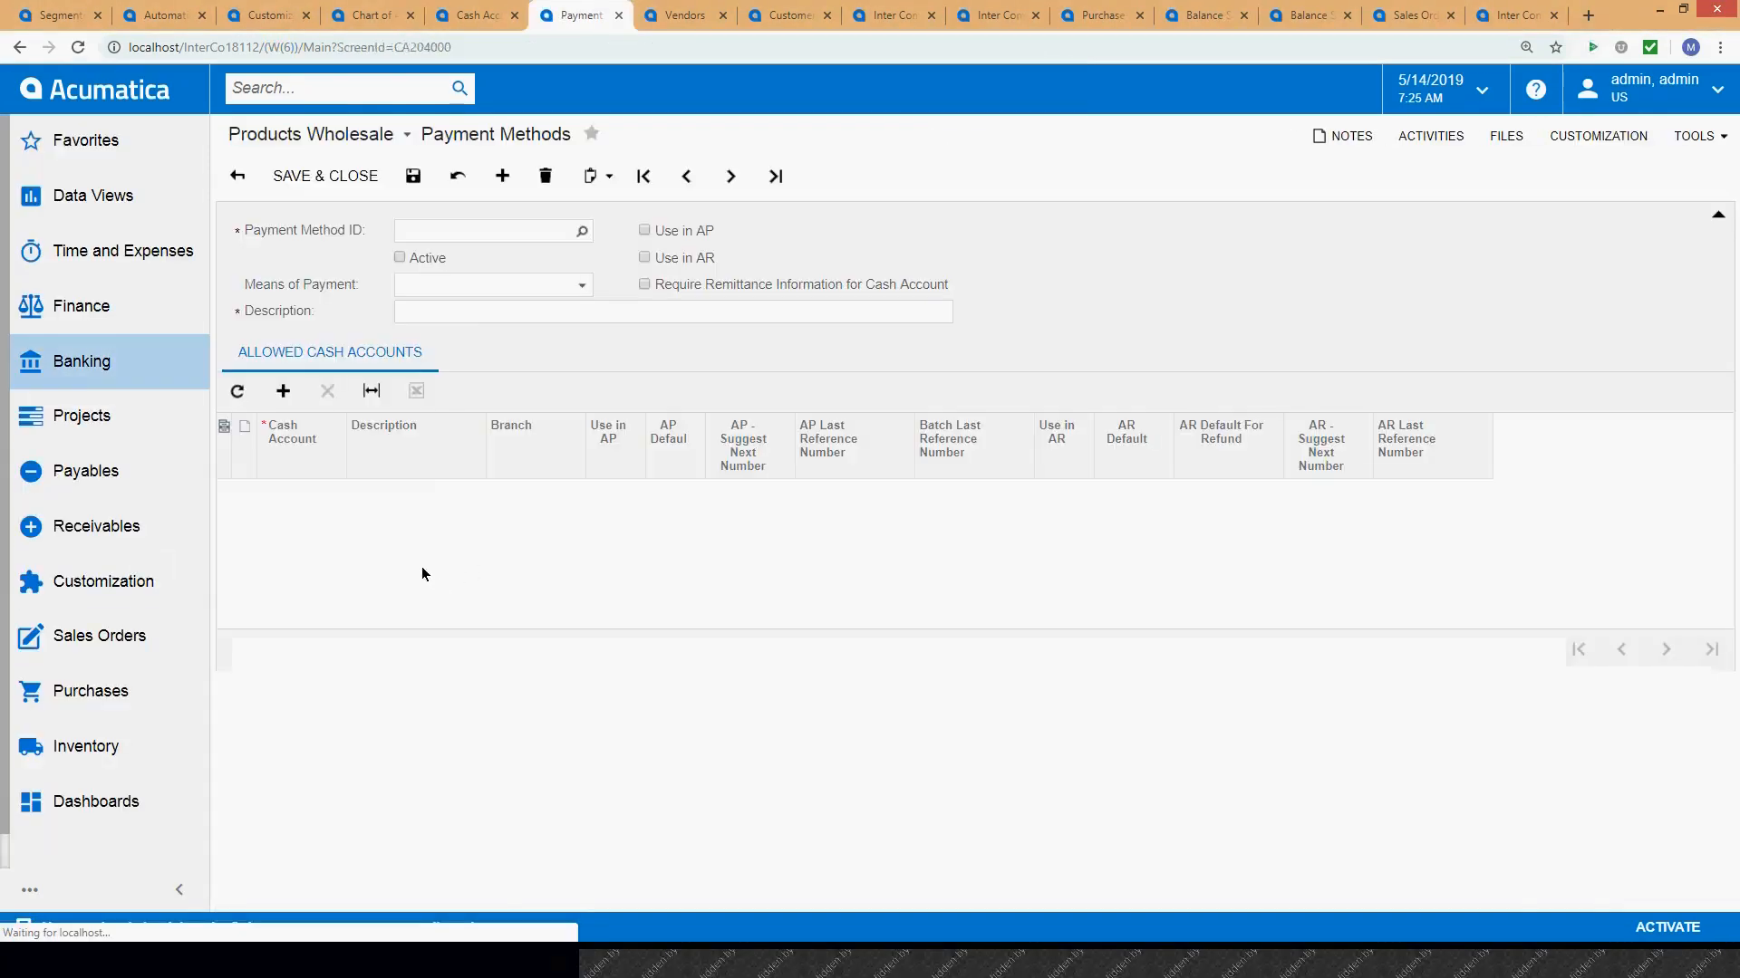
# Try to clear Use in AP and Use in AR for cash account 19700 in the INTERCO payment method and save it.
pyautogui.click(616, 559)
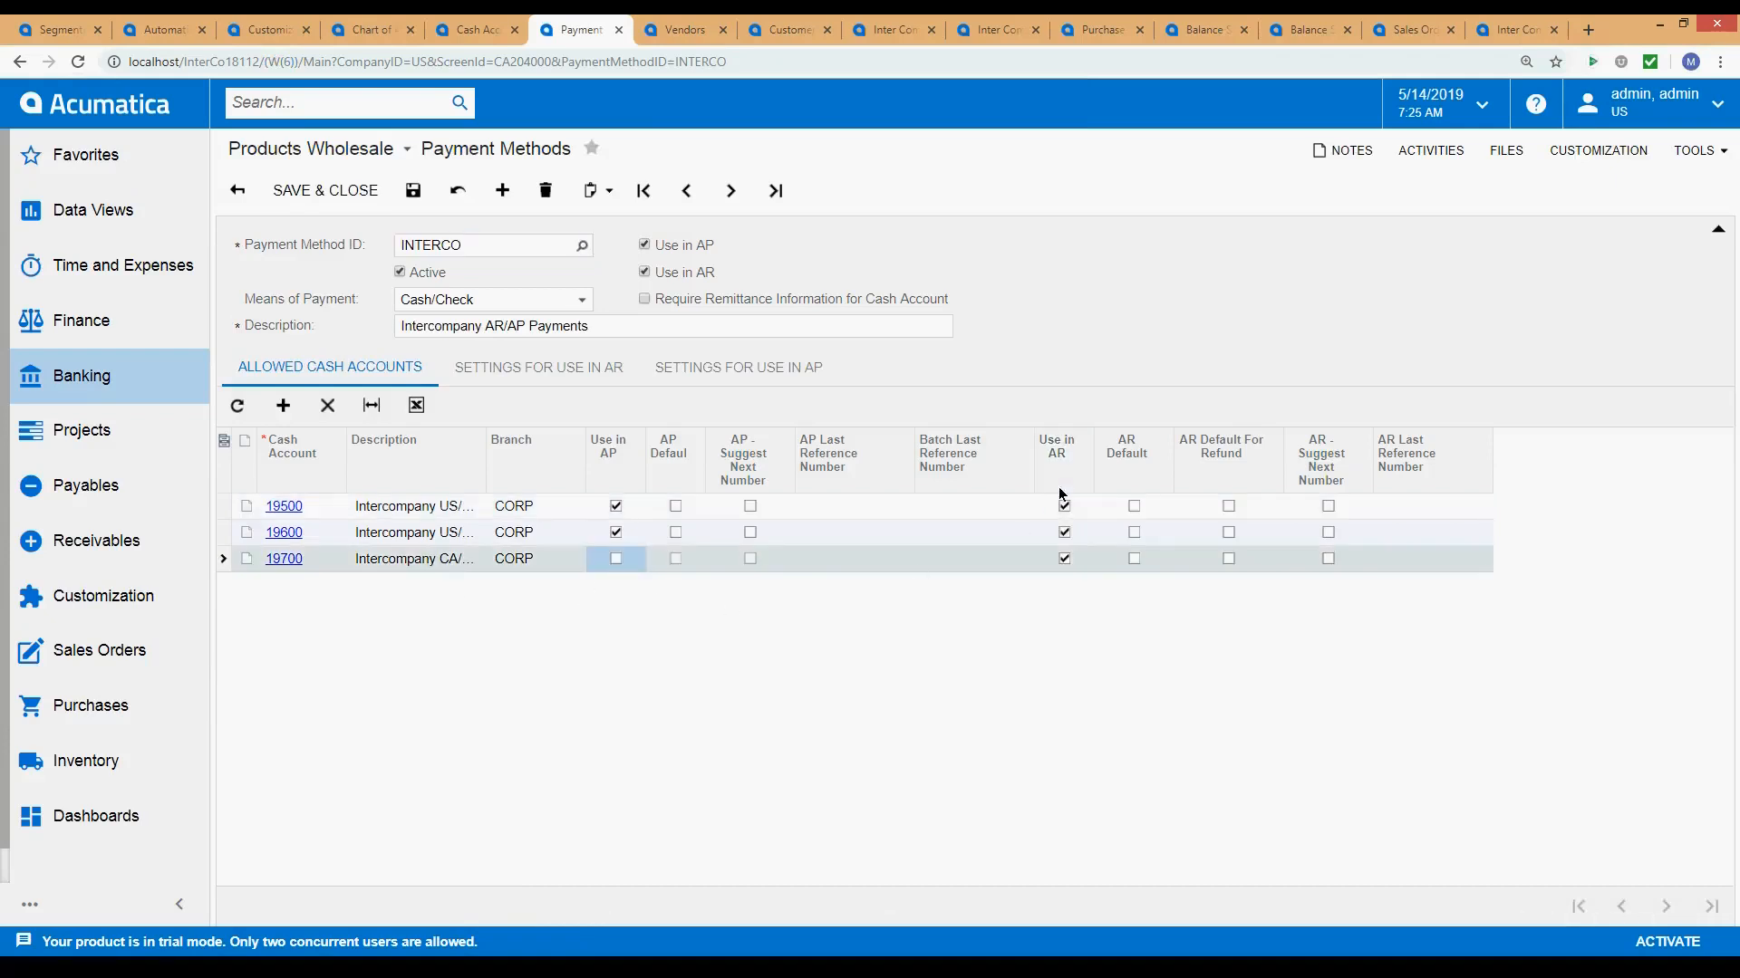
pyautogui.click(1064, 559)
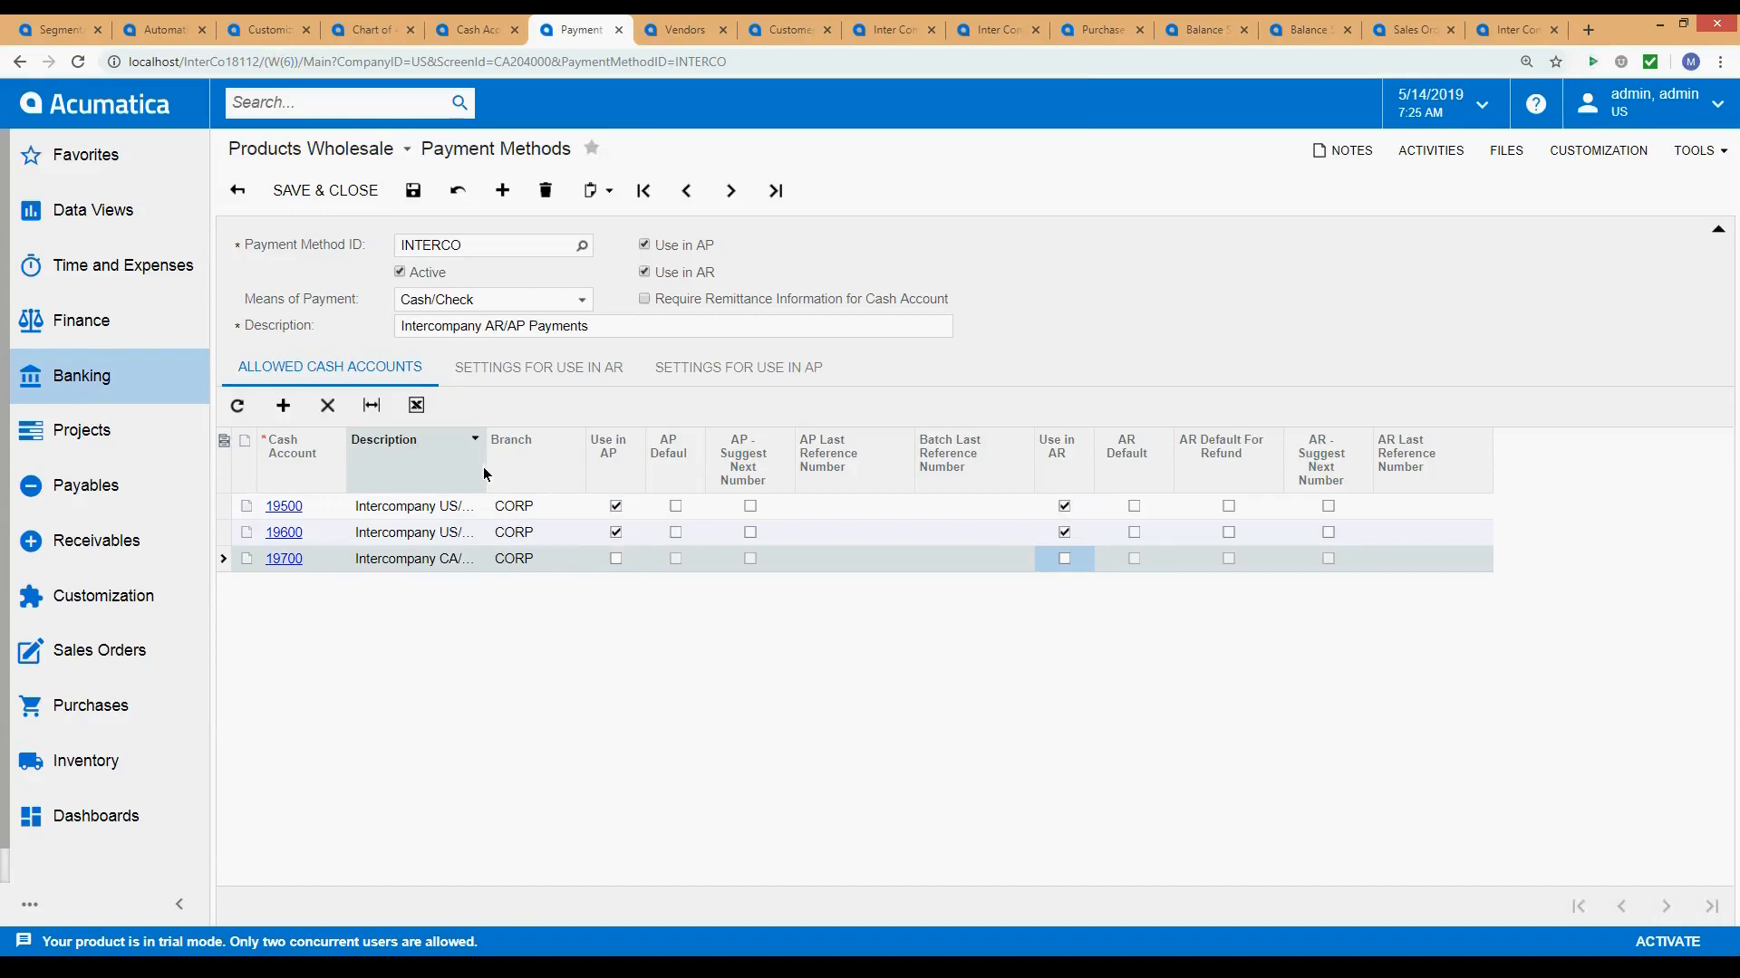
pyautogui.moveTo(486, 464); pyautogui.dragTo(538, 464)
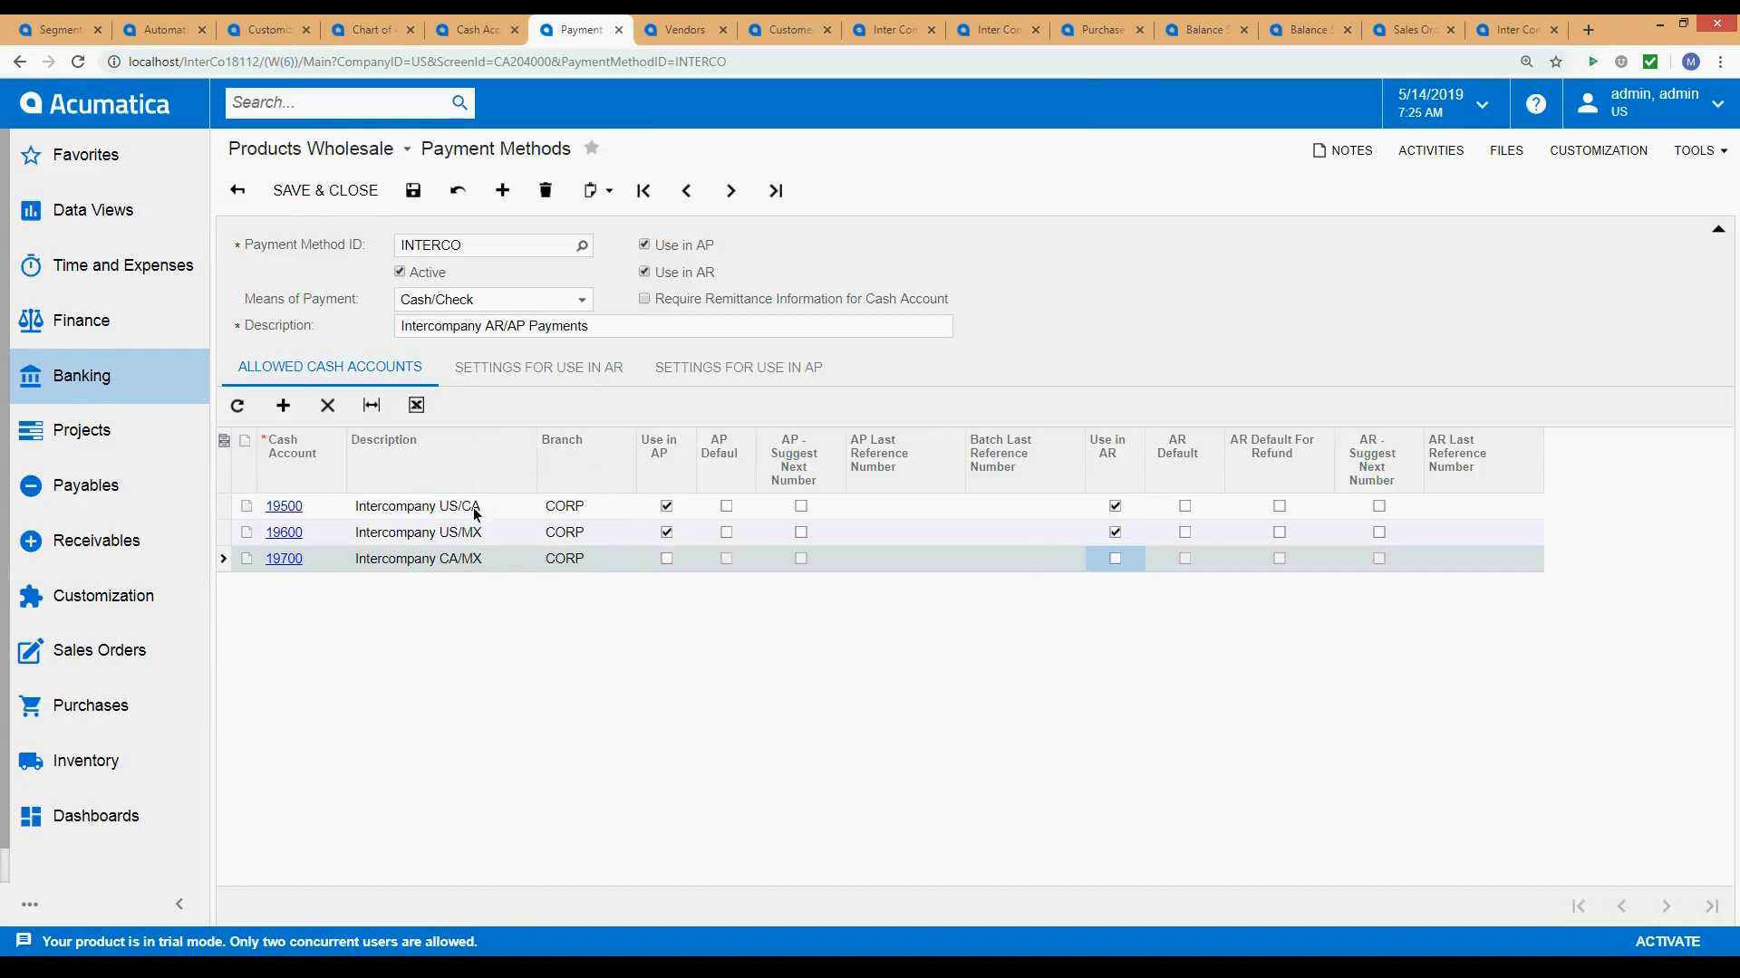
pyautogui.click(487, 554)
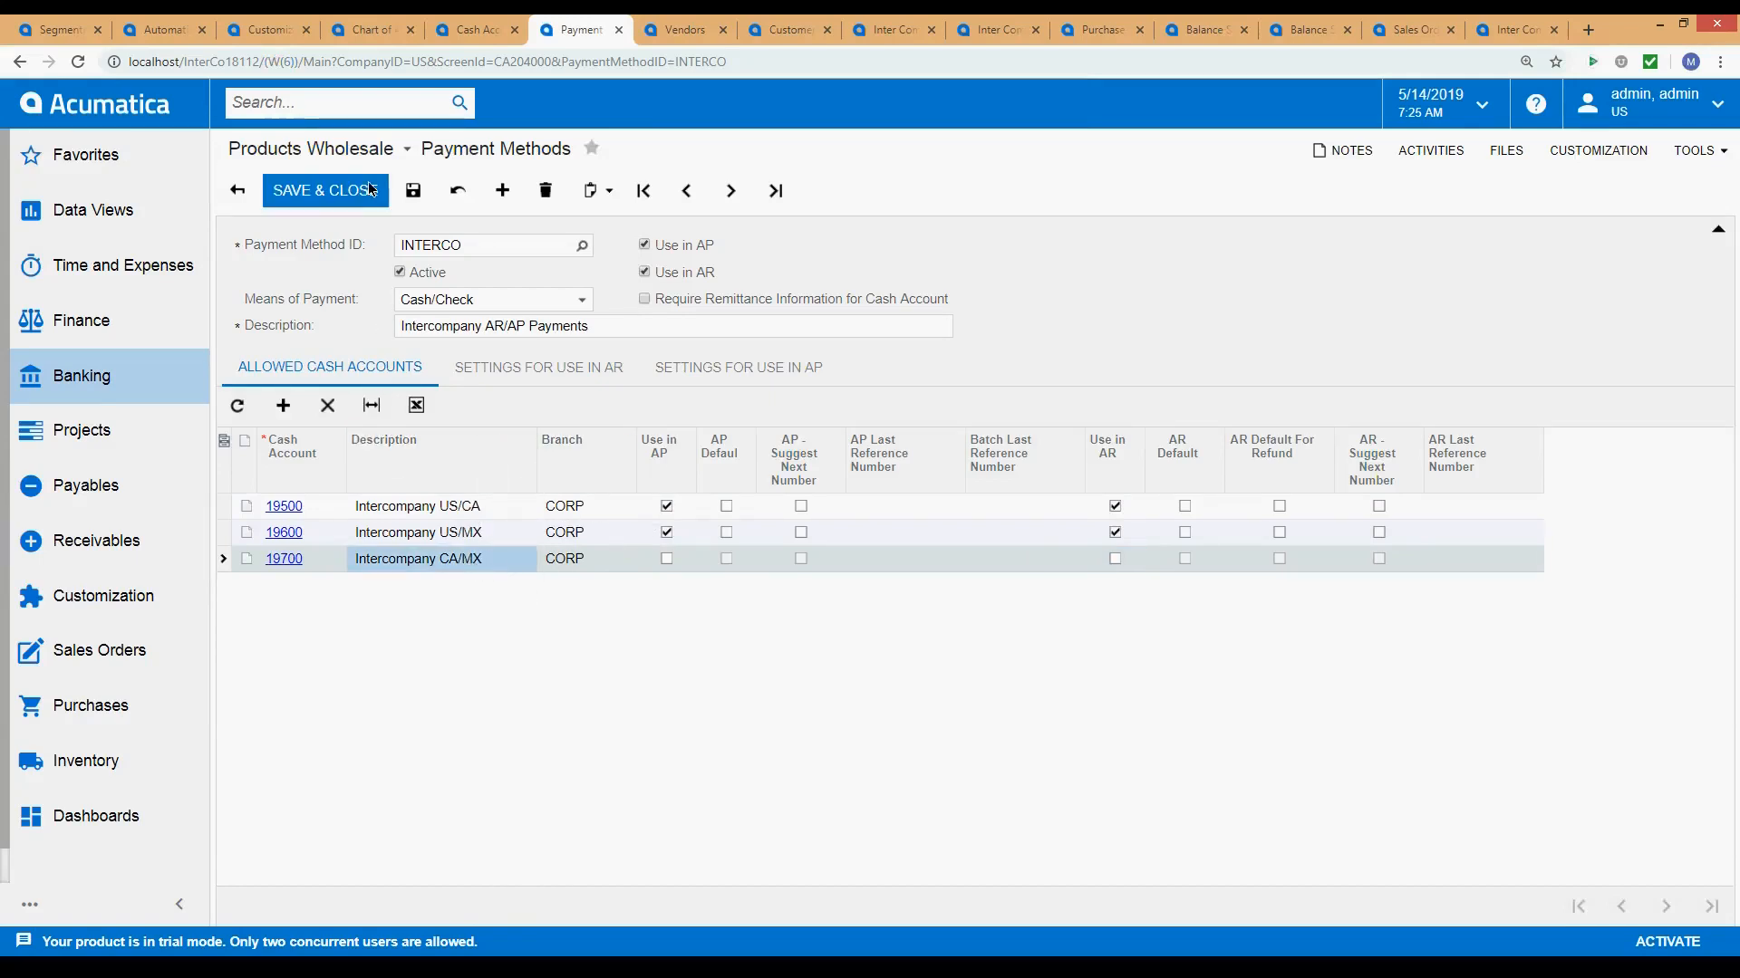
pyautogui.click(412, 190)
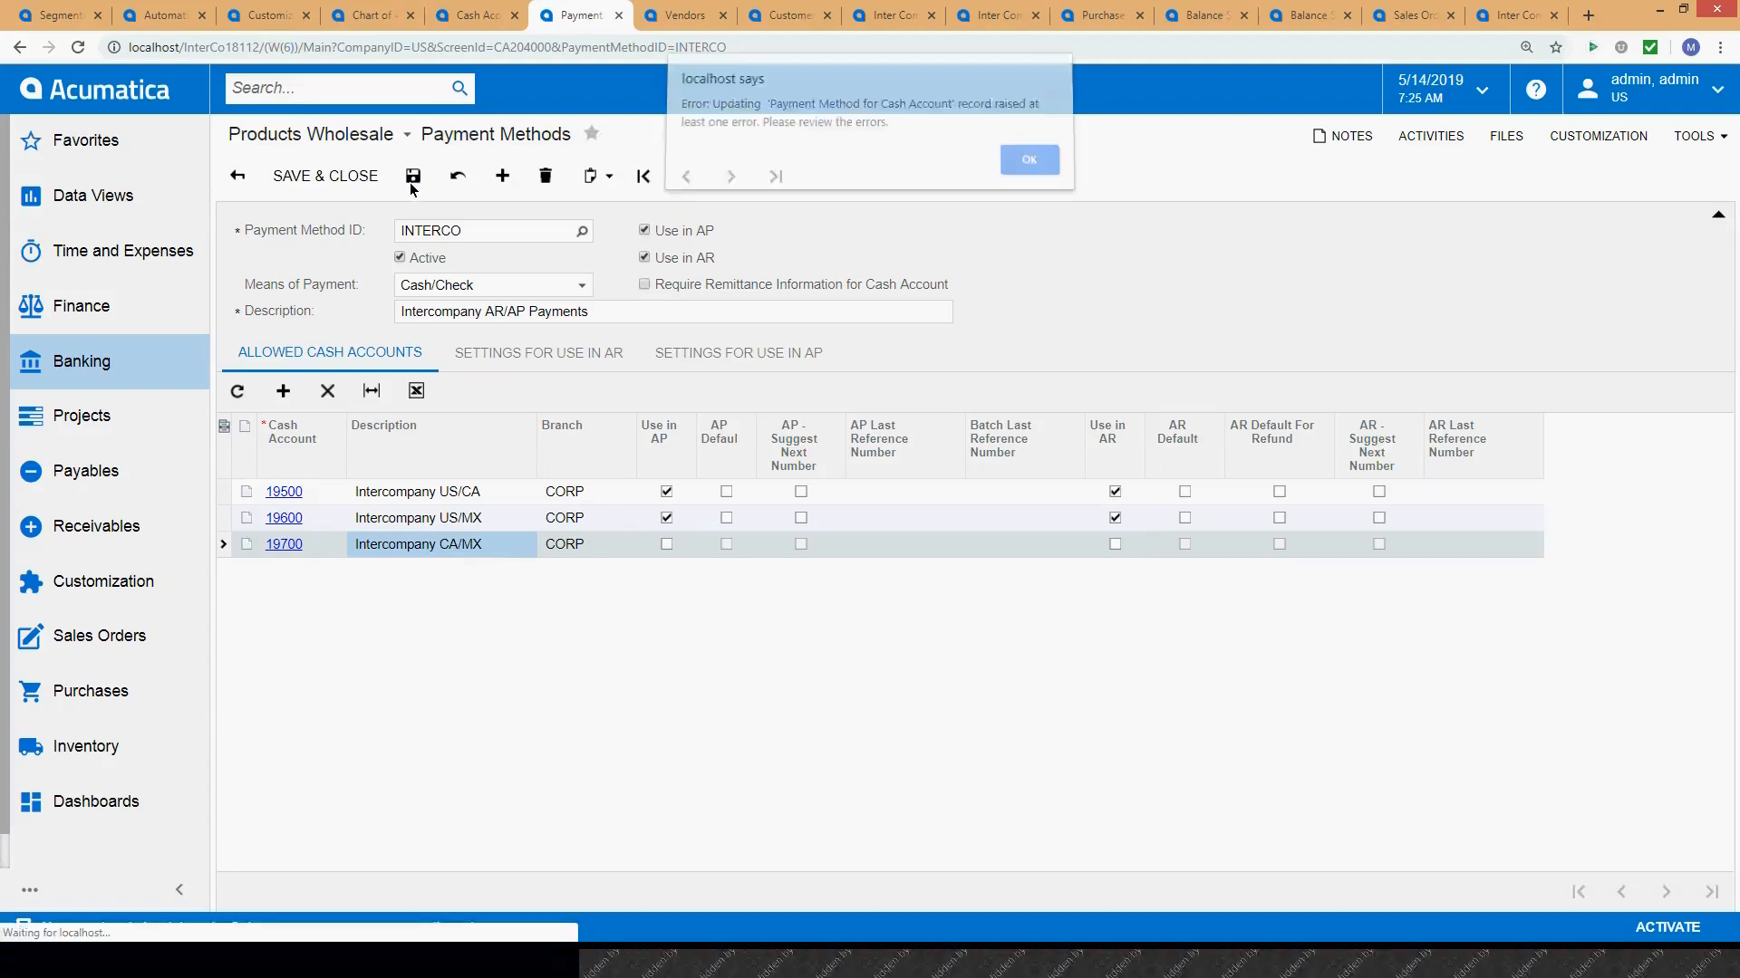
pyautogui.press('Return')
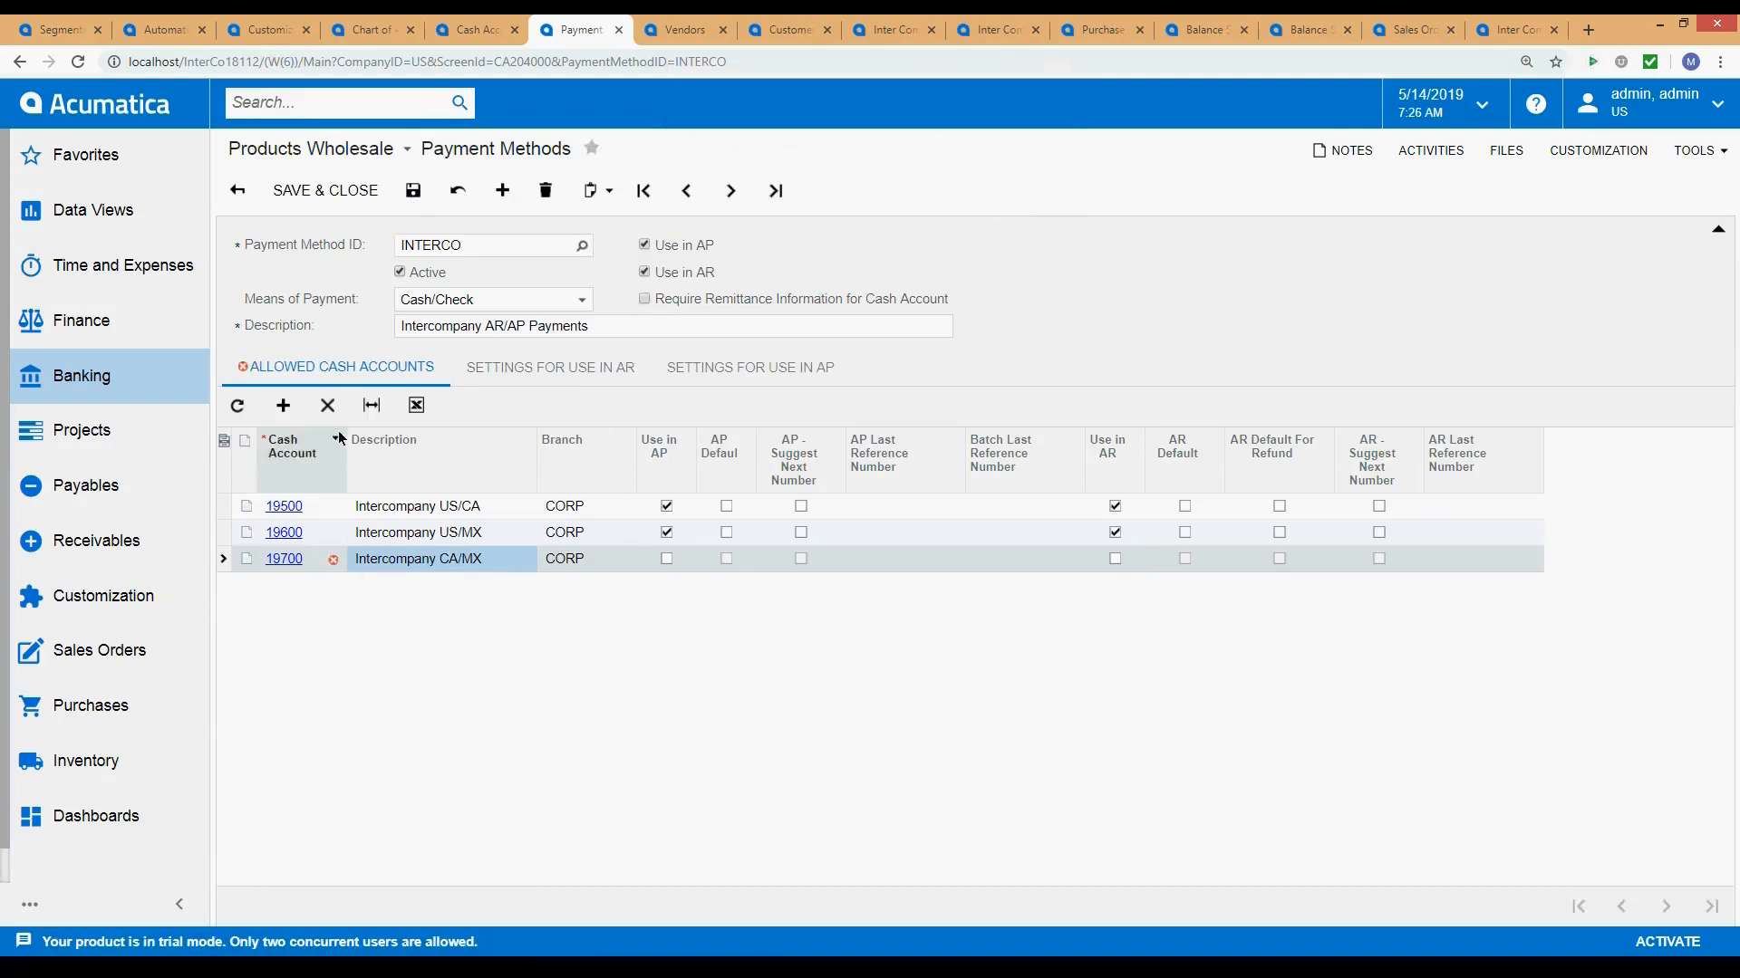
# Delete cash account 19700 from the allowed cash accounts of the INTERCO payment method and save.
pyautogui.click(327, 405)
pyautogui.click(413, 190)
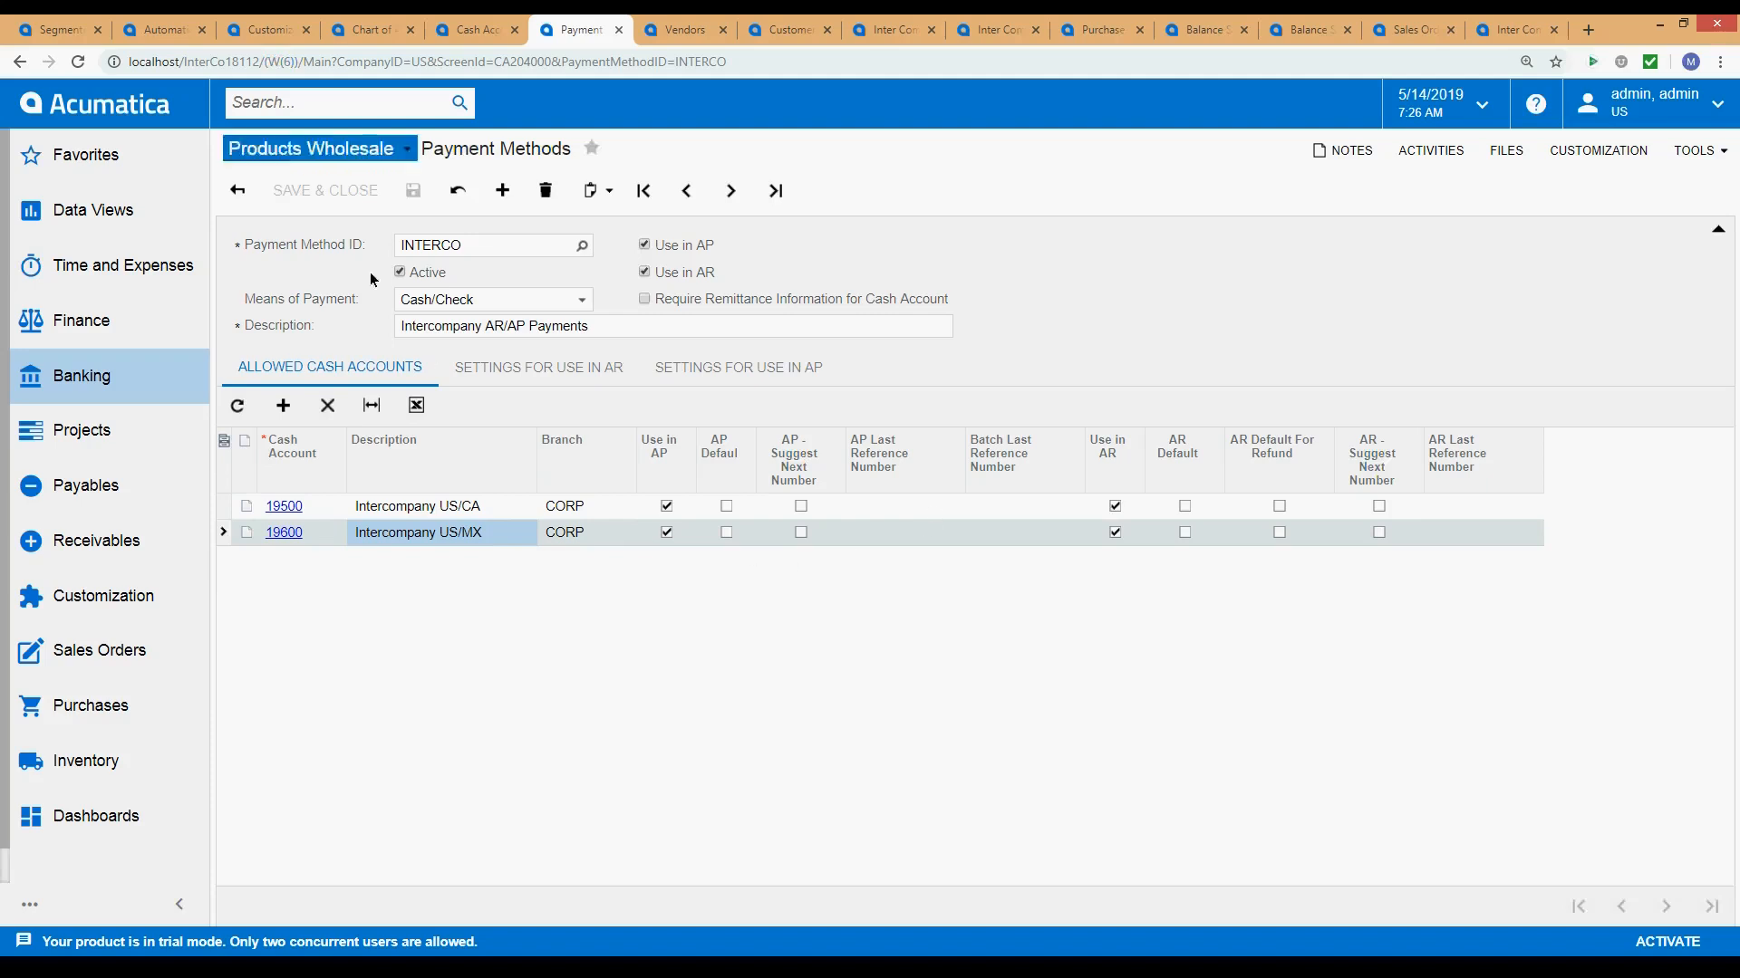
# On the Vendors page for ICCA, examine the payment methods selectable in its PRODUCT vendor class, and close the class without changes.
pyautogui.click(686, 29)
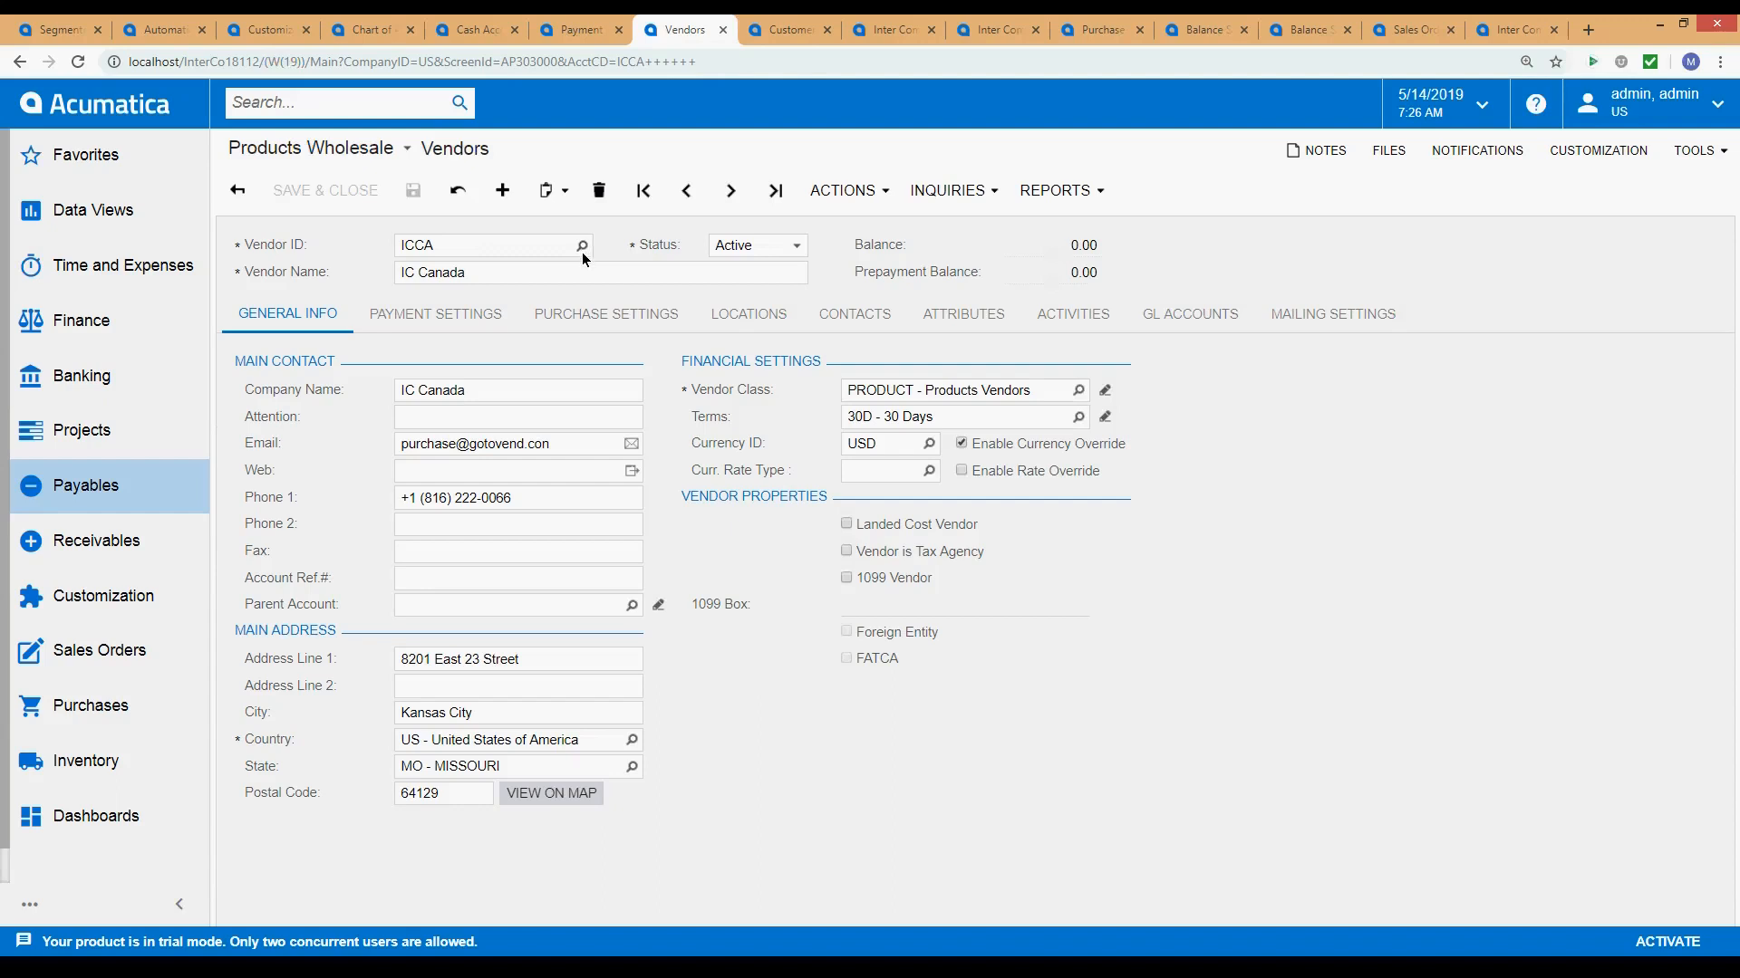
pyautogui.click(1104, 391)
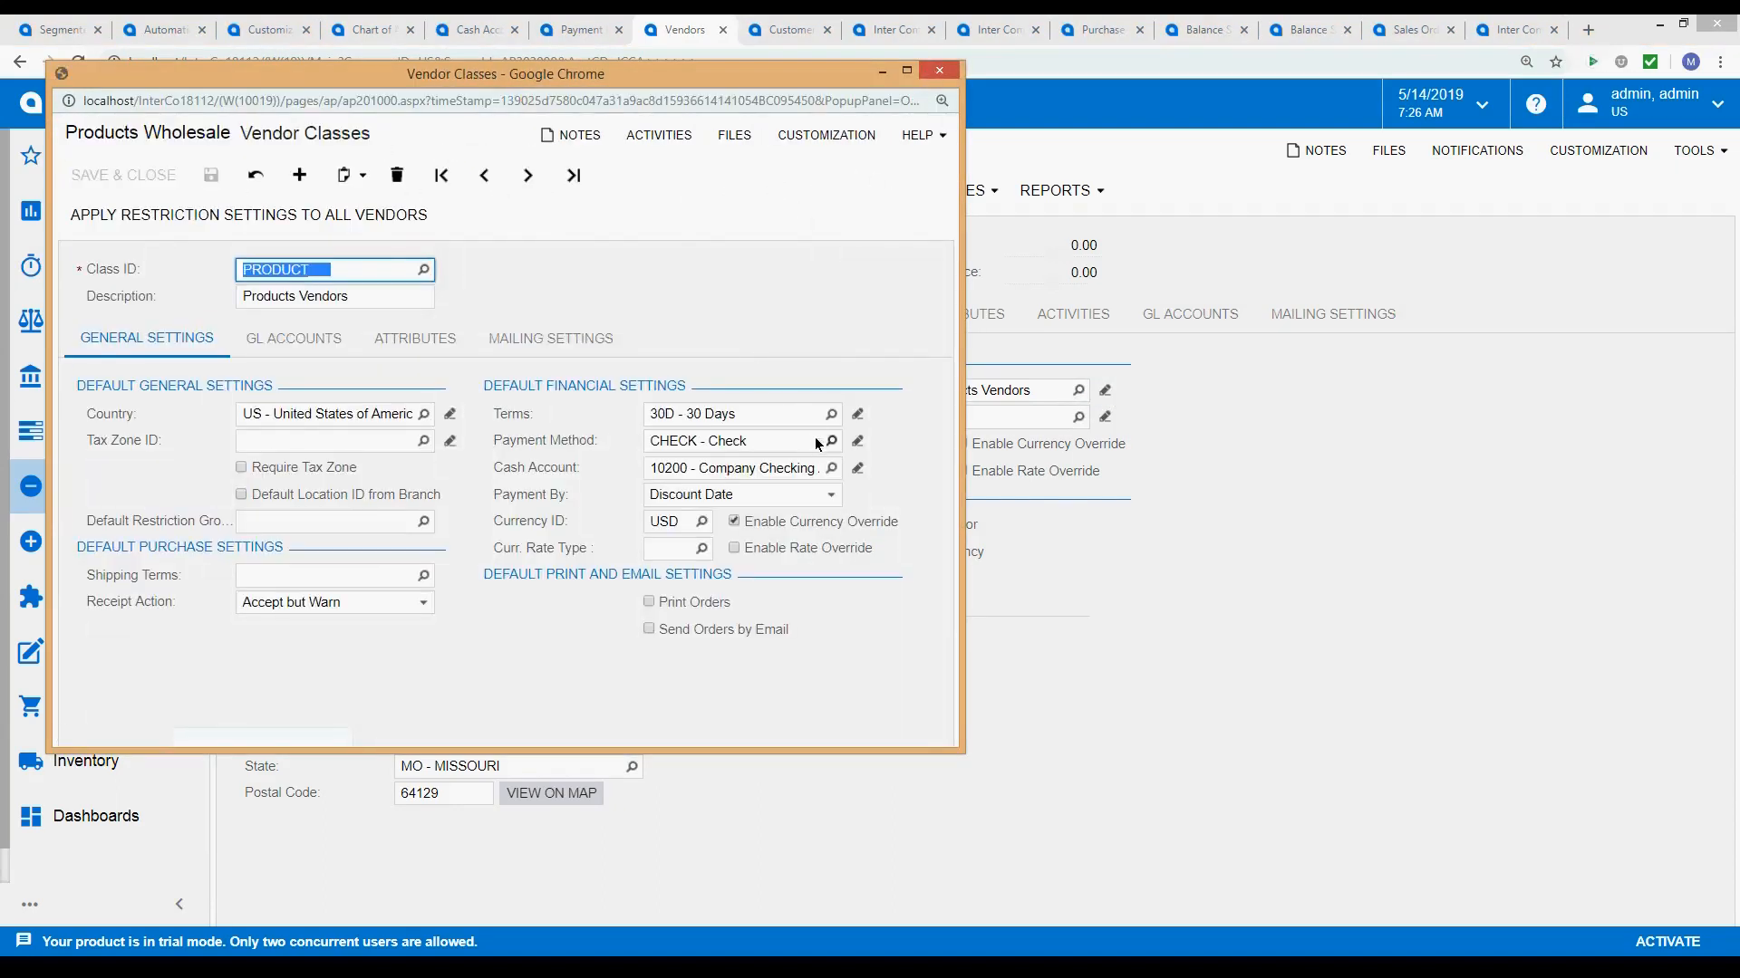
pyautogui.click(831, 441)
pyautogui.moveTo(794, 427); pyautogui.dragTo(776, 558)
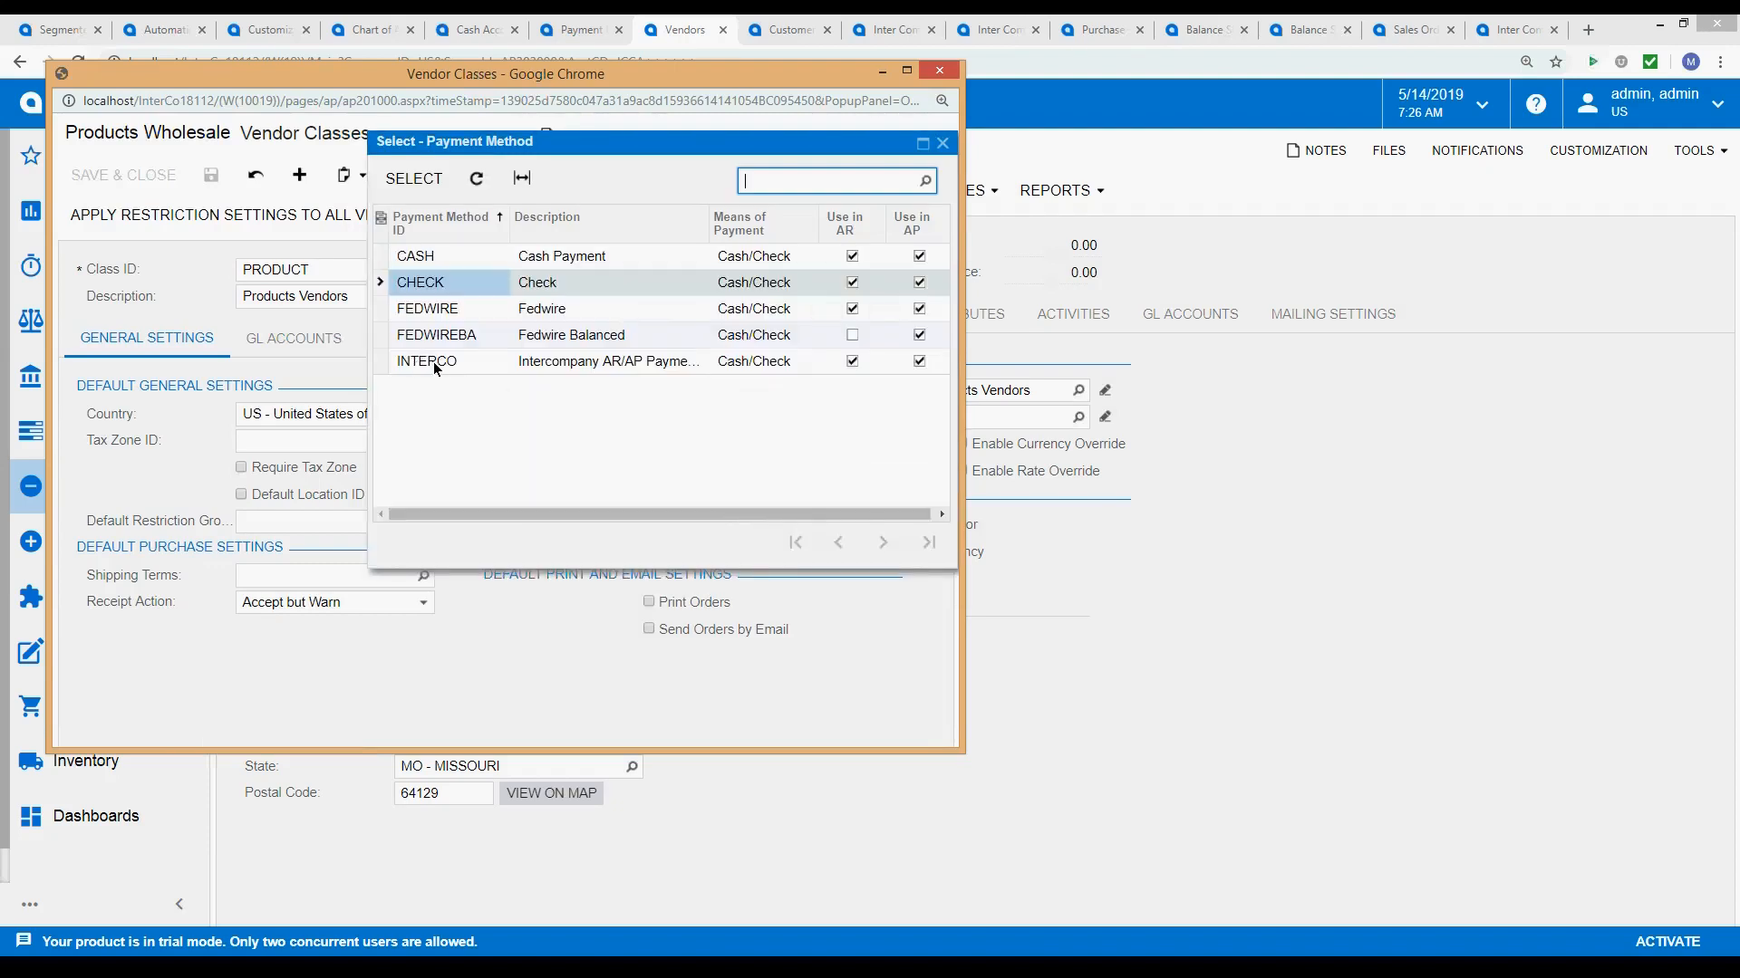
pyautogui.click(18, 109)
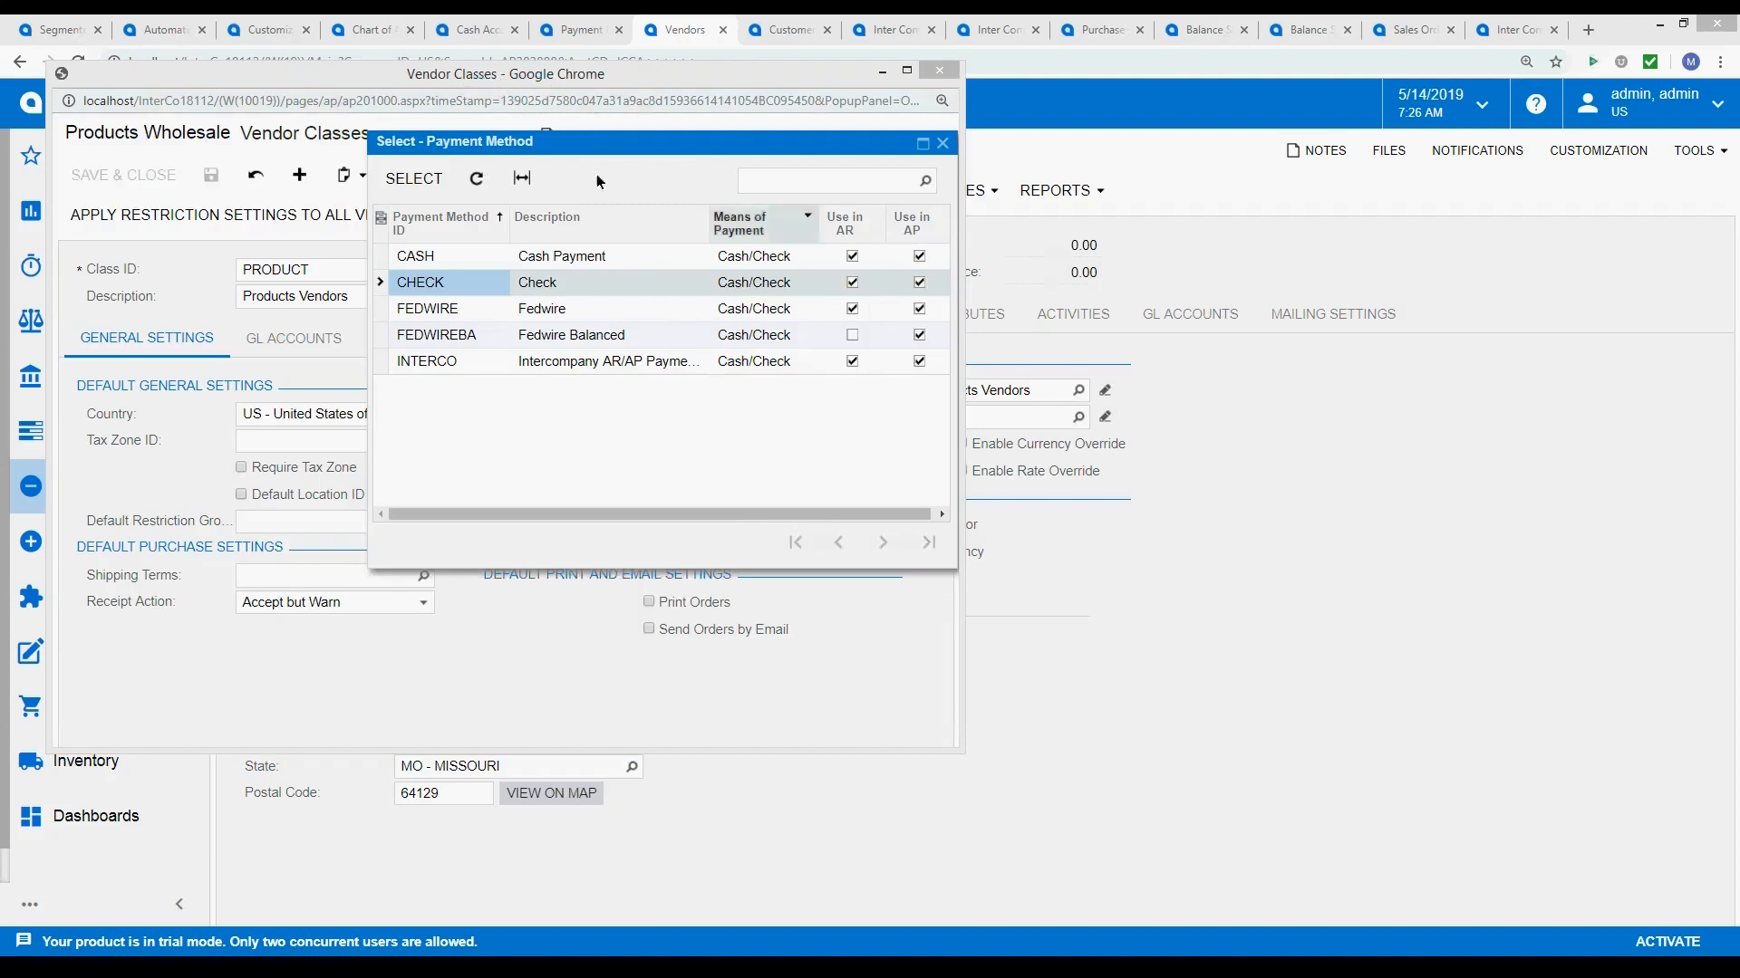
pyautogui.click(944, 151)
pyautogui.click(943, 143)
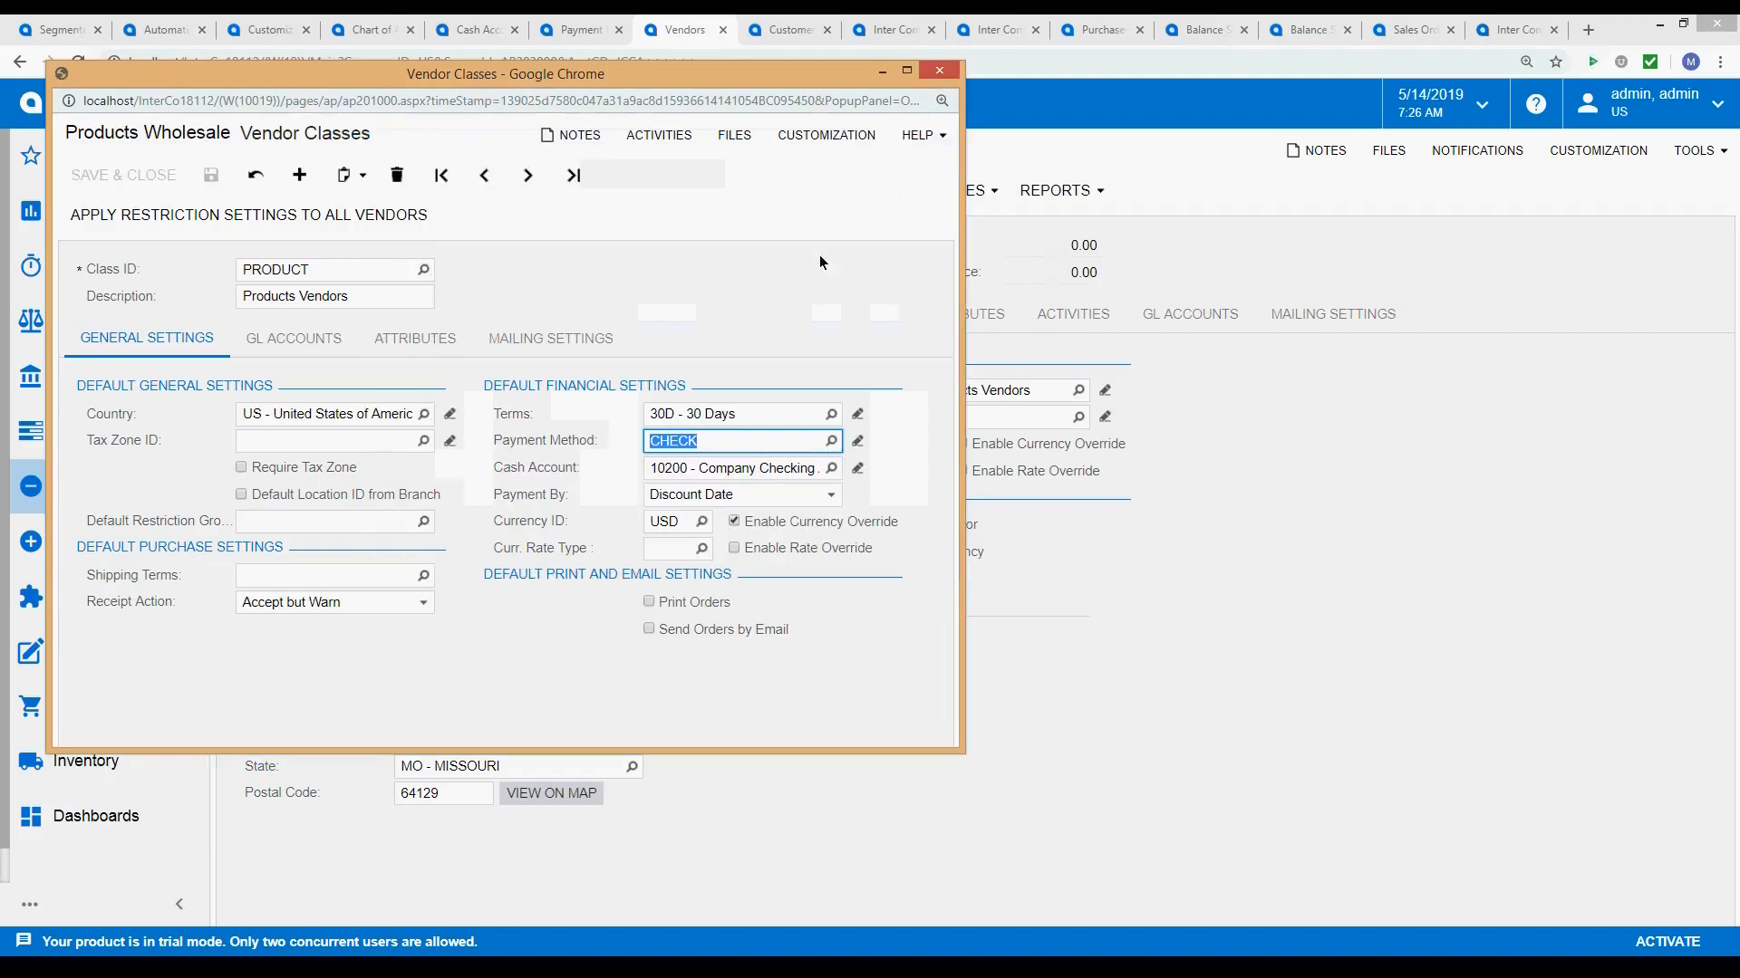
pyautogui.click(940, 70)
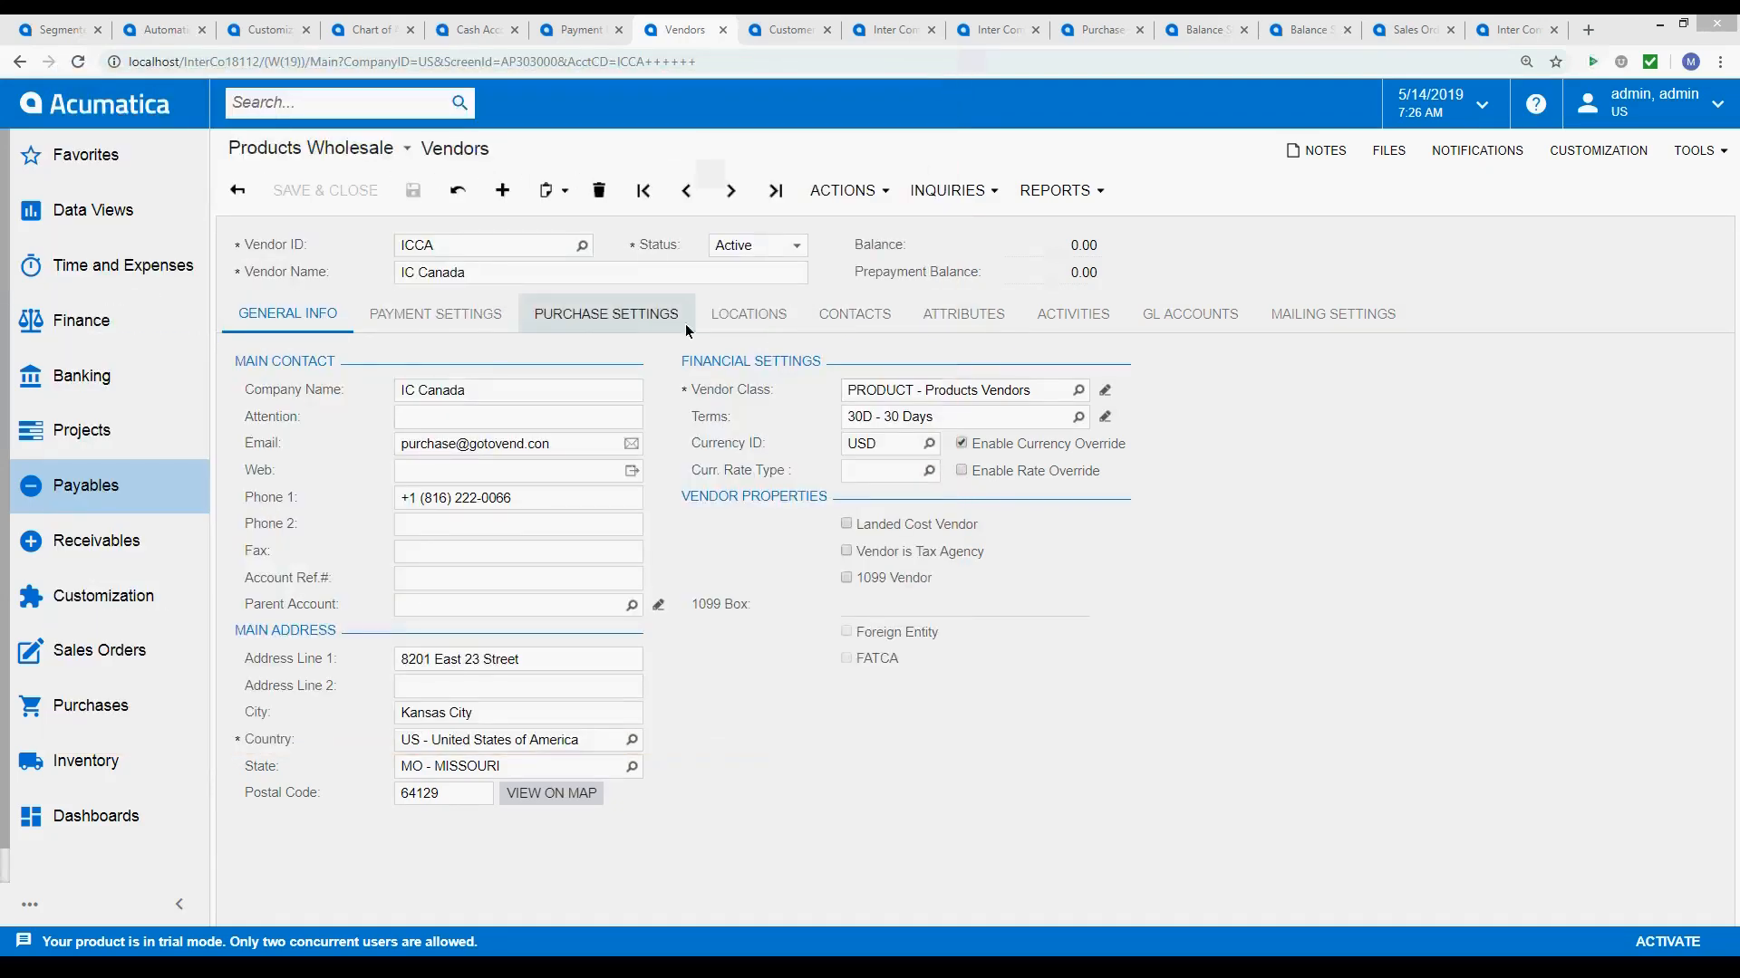
# Examine the default payment method and cash account in the payment settings of vendor ICCA.
pyautogui.click(482, 318)
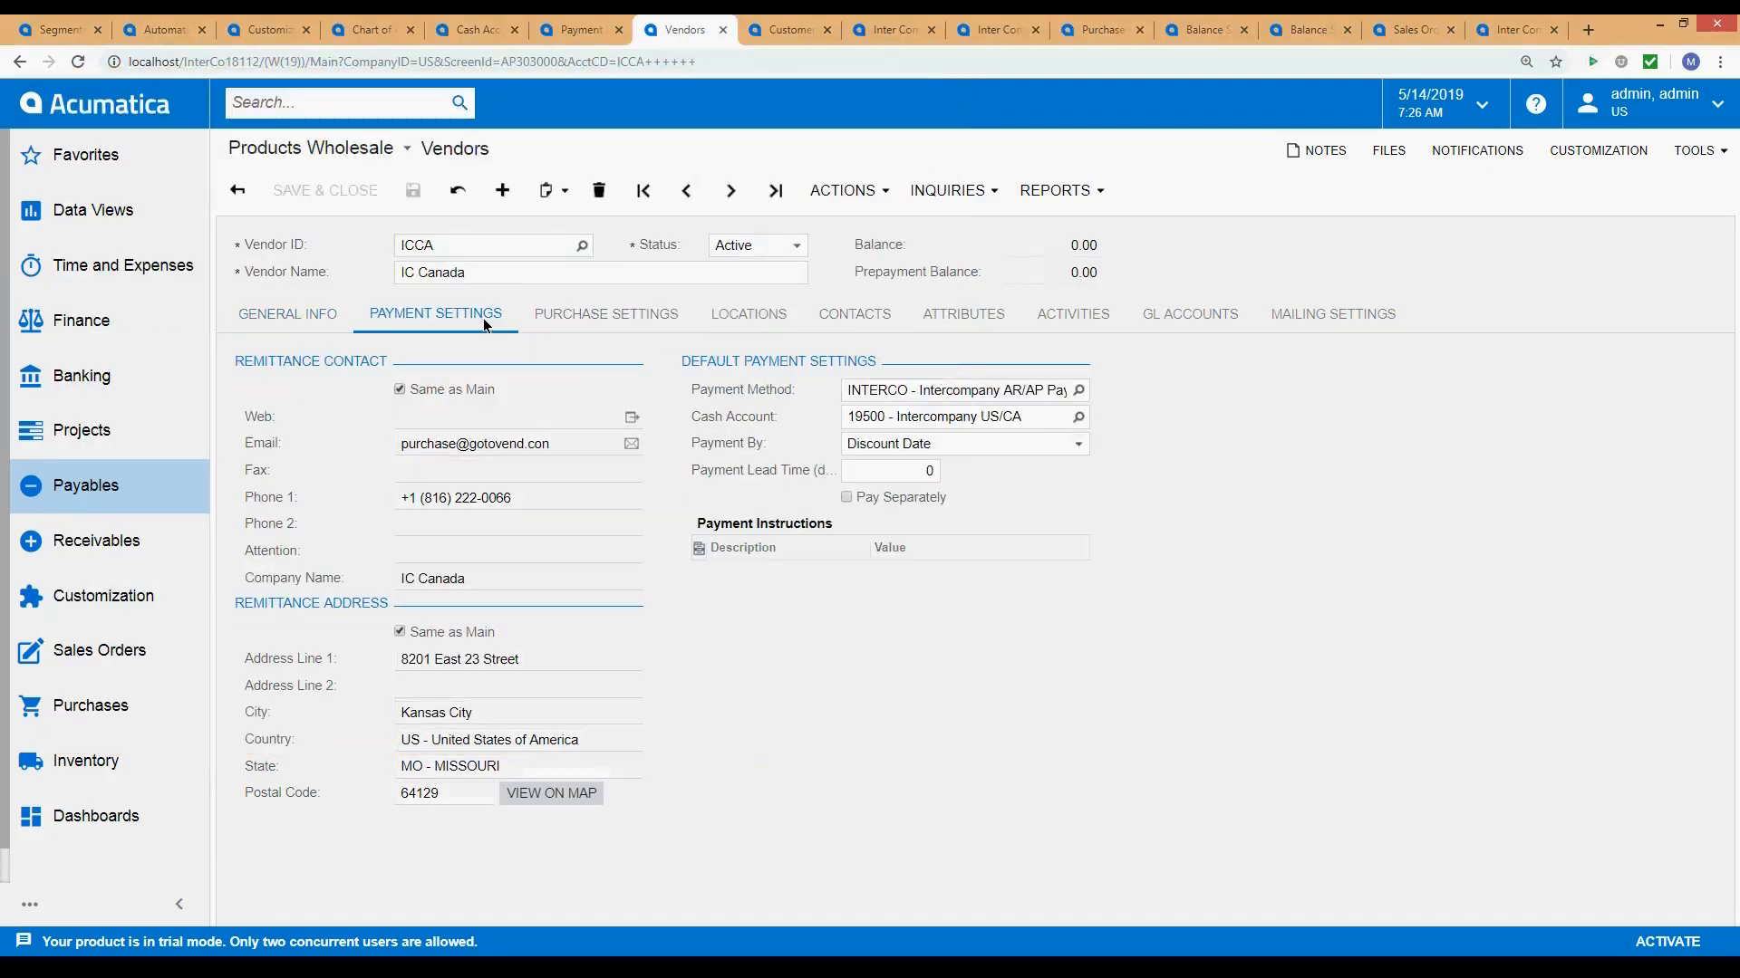
pyautogui.click(922, 399)
pyautogui.click(476, 244)
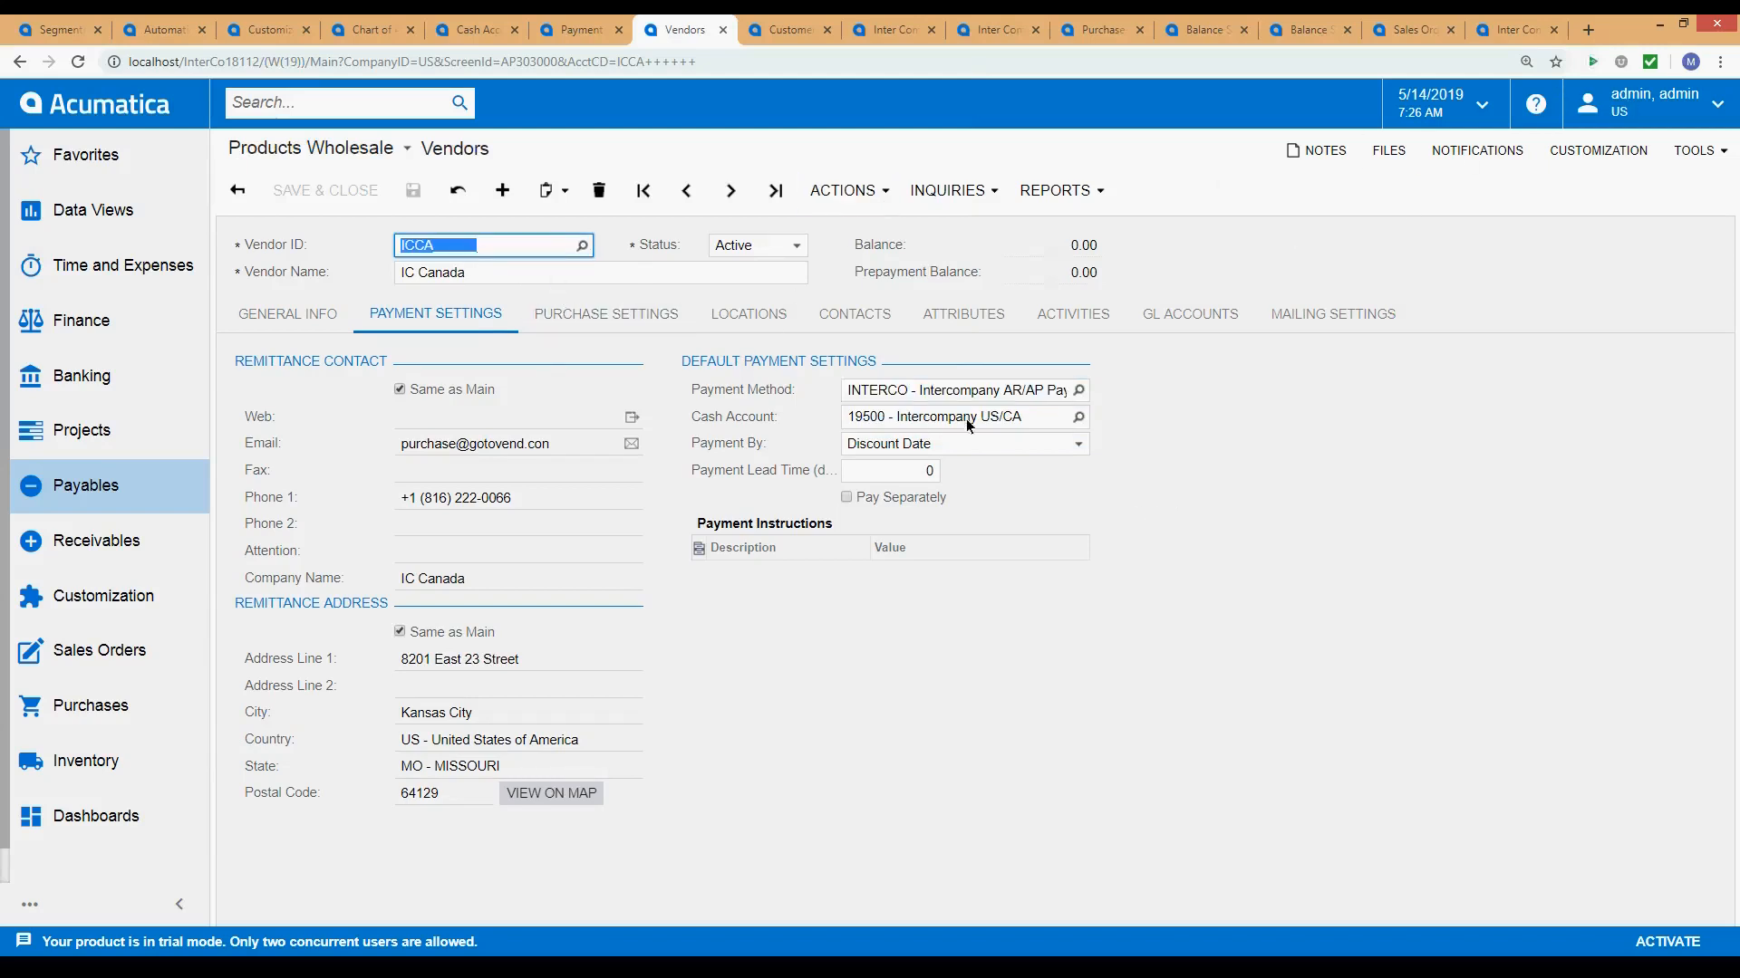
pyautogui.click(919, 415)
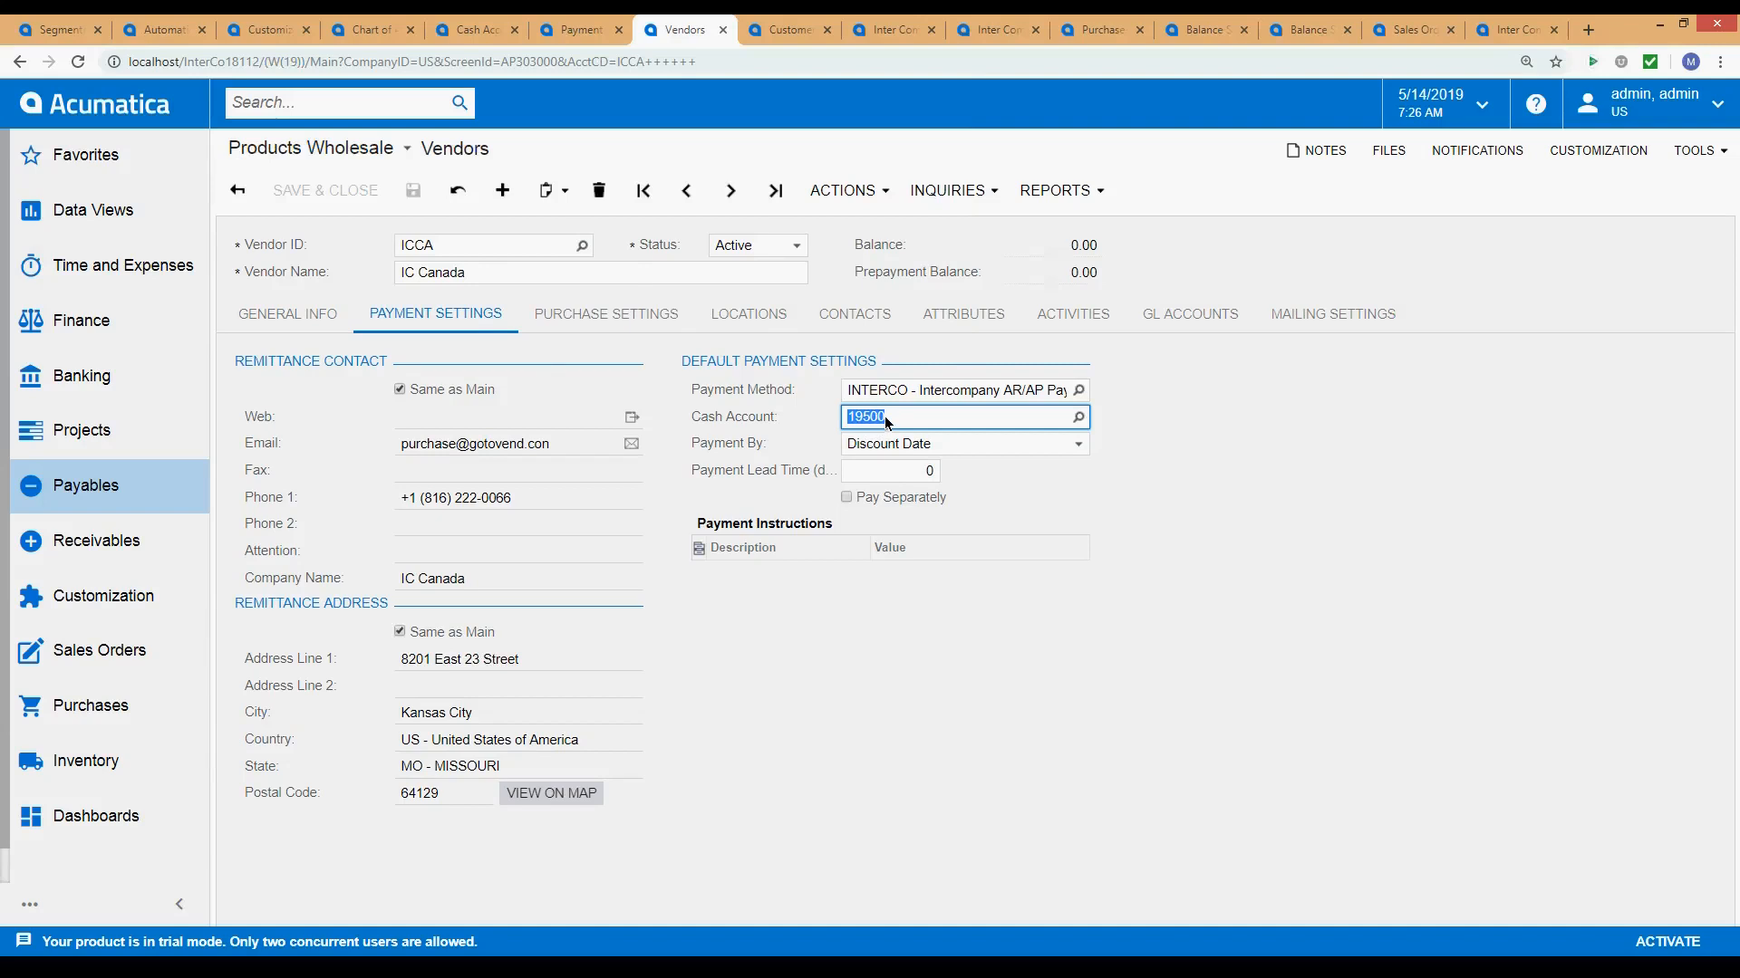
pyautogui.press('Tab')
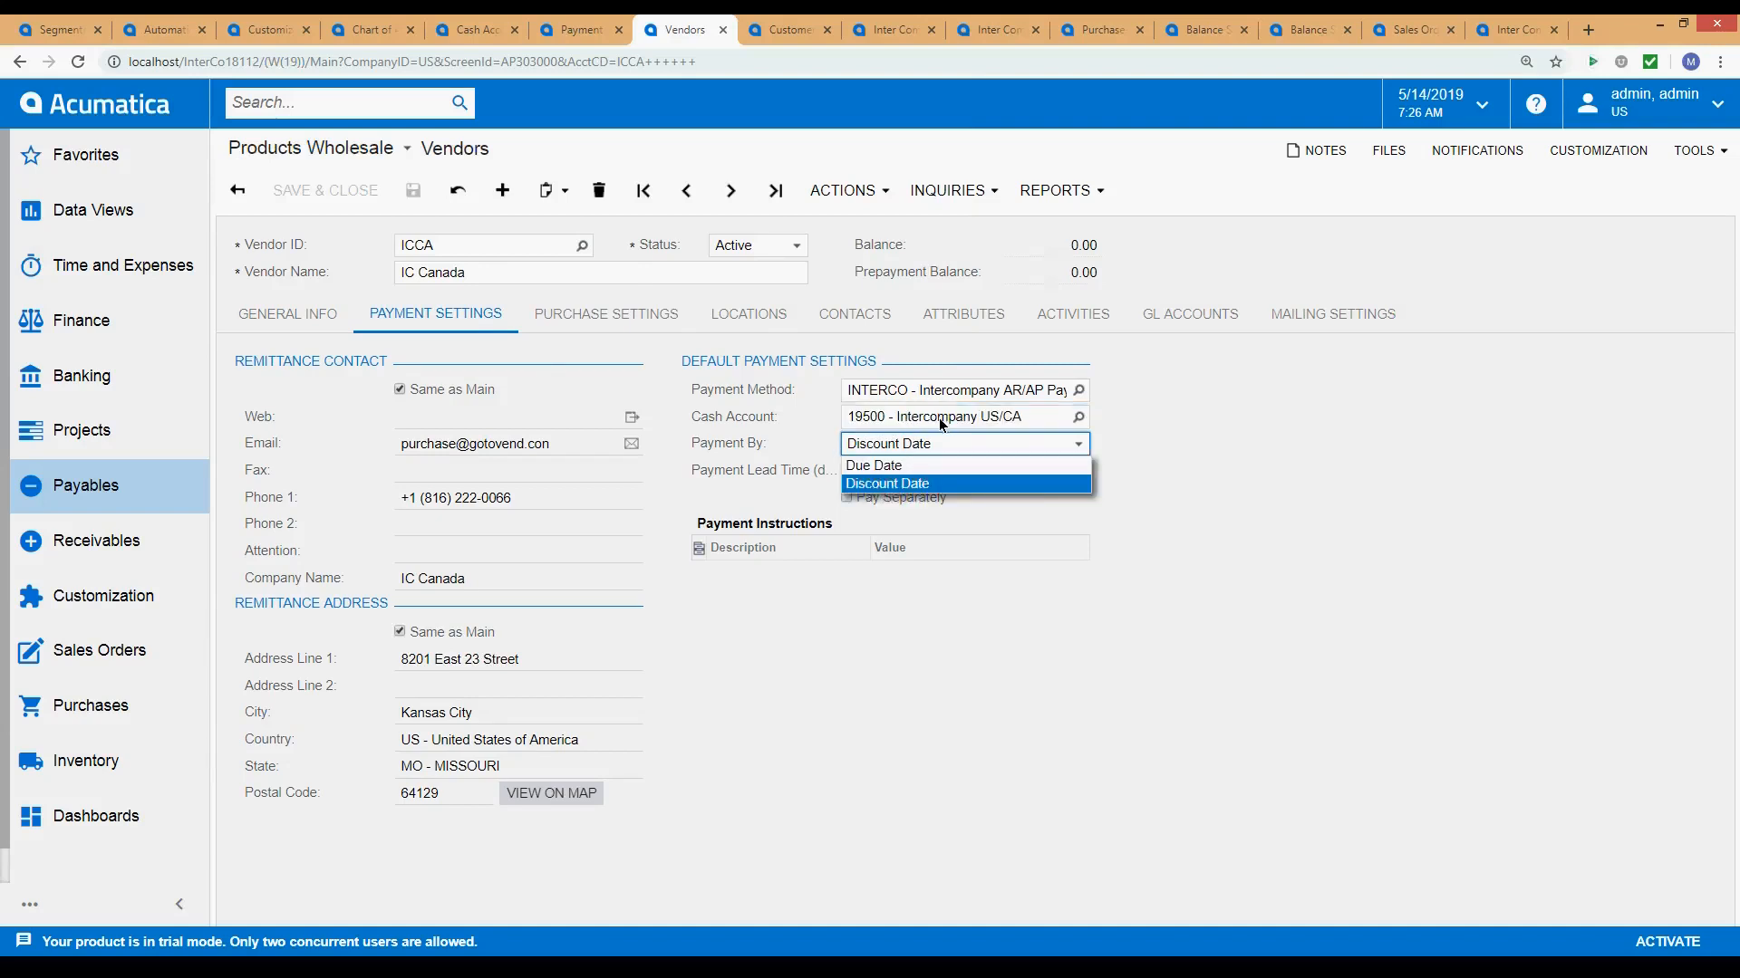
pyautogui.click(1024, 421)
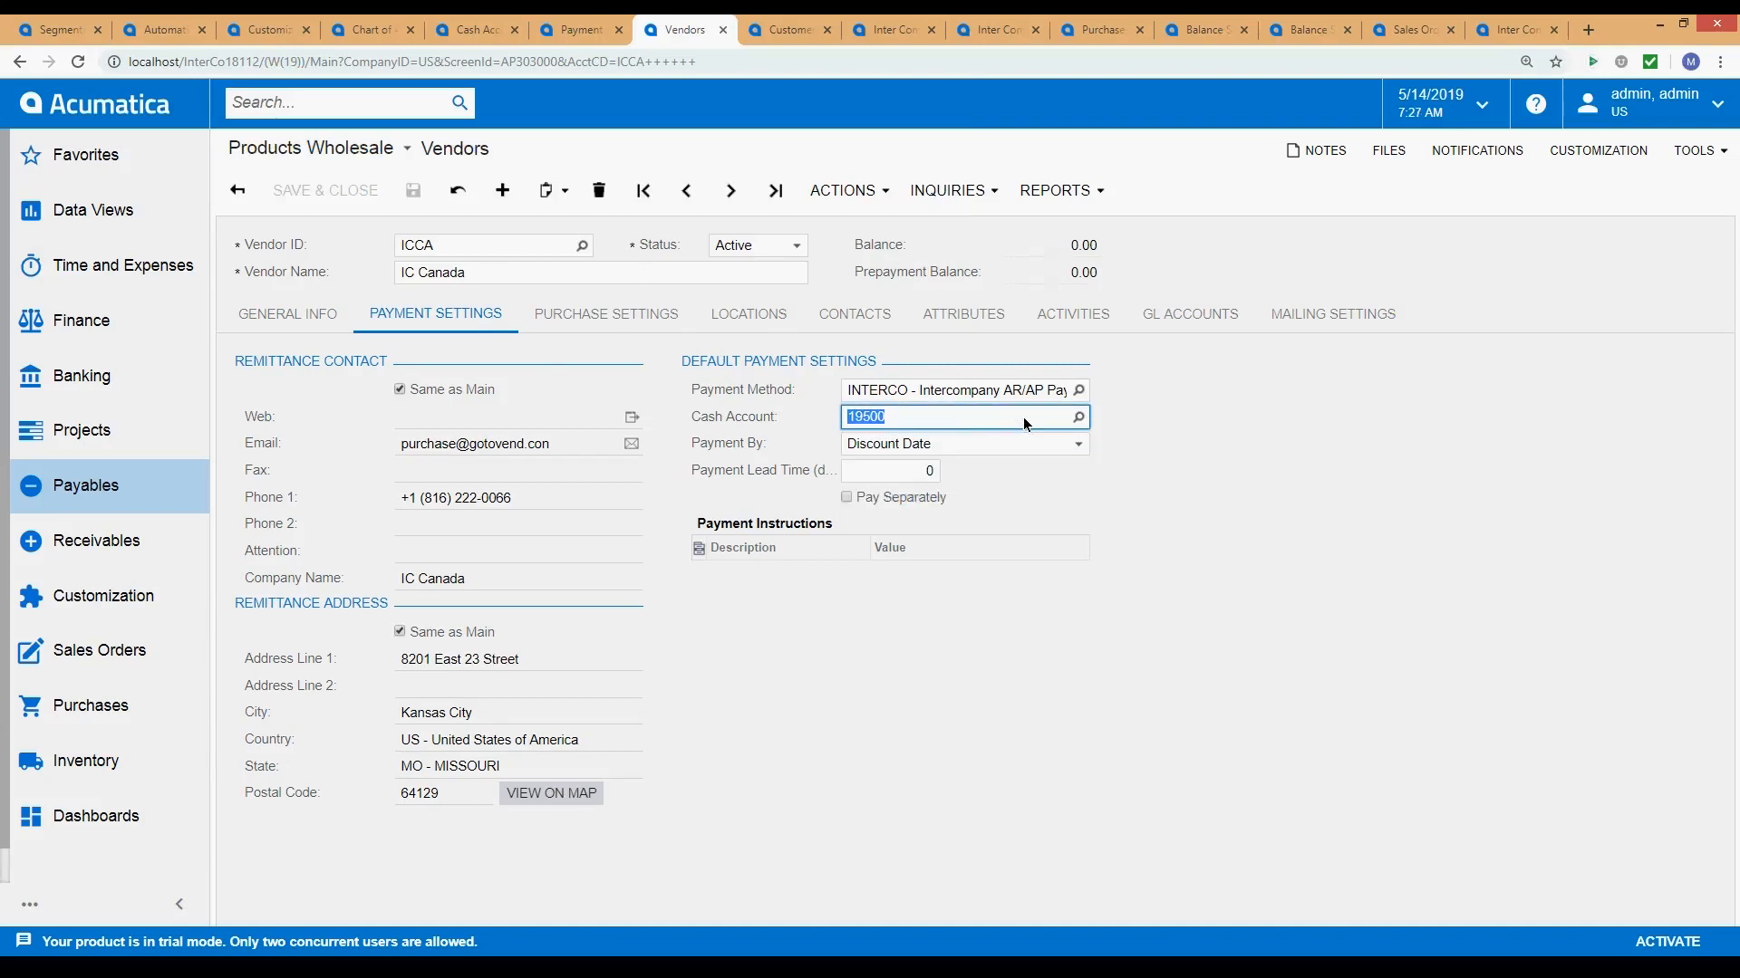
pyautogui.click(1383, 400)
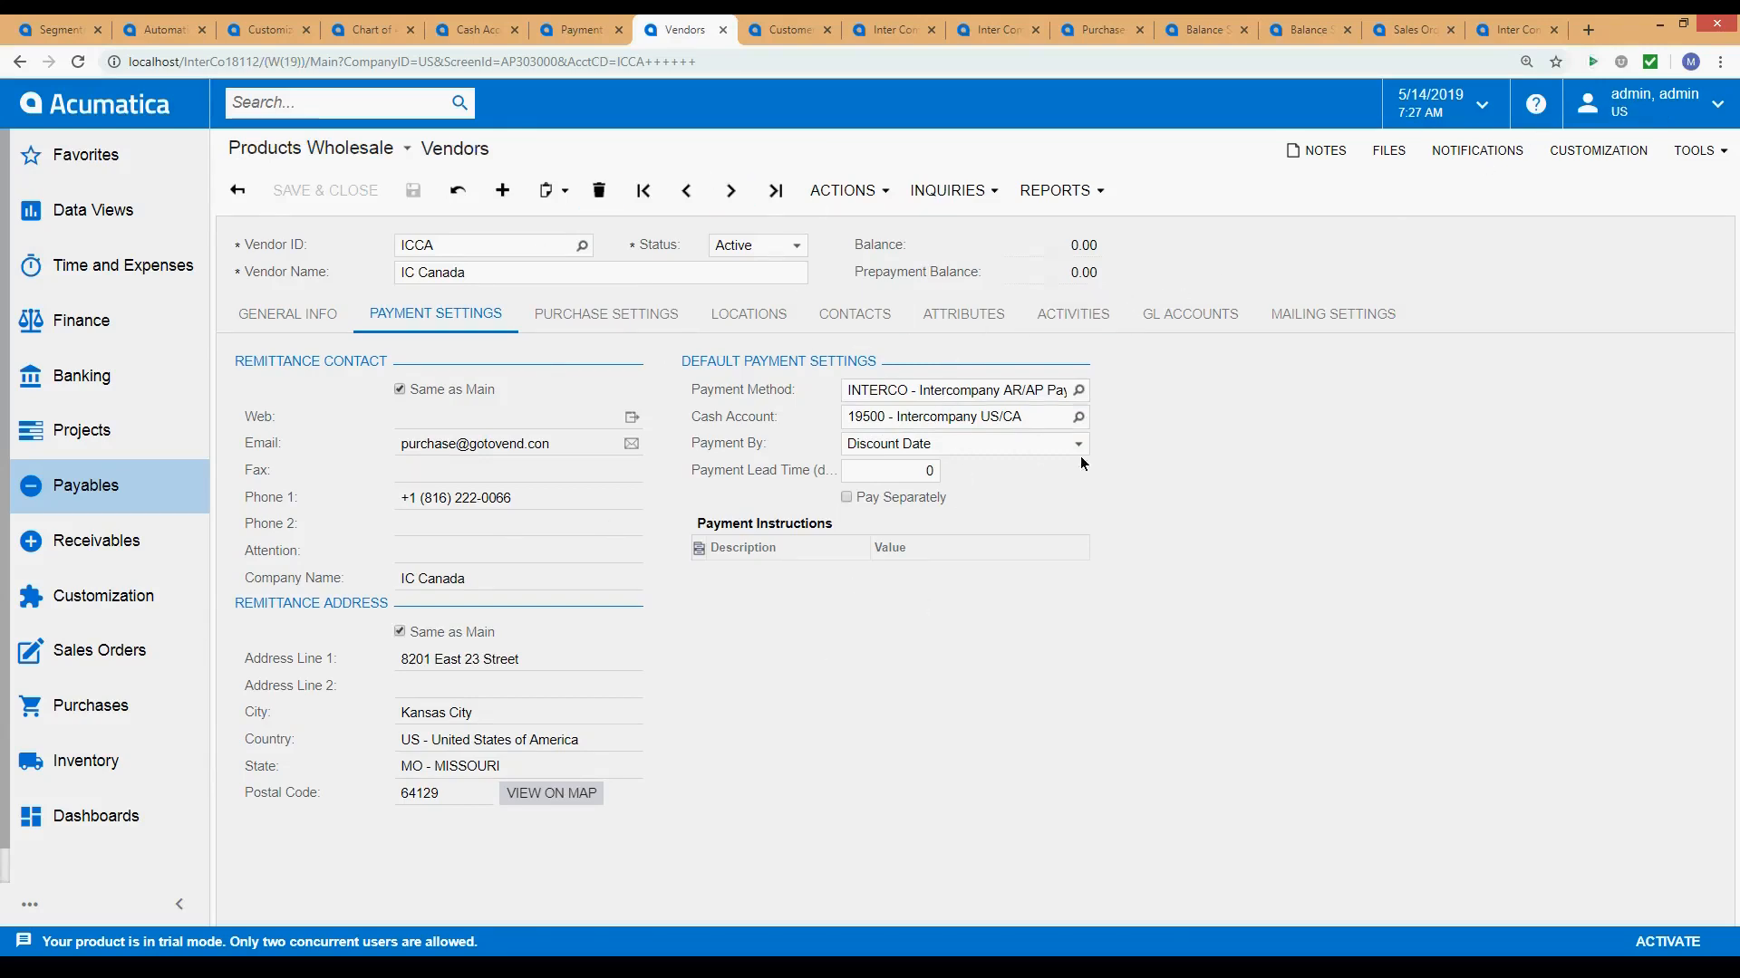
pyautogui.click(960, 392)
pyautogui.click(1190, 445)
pyautogui.click(965, 422)
pyautogui.click(1051, 636)
# Look up the intercompany vendors ICCA, ICMX and ICUS in the vendor ID list, and close the list without choosing one.
pyautogui.click(481, 252)
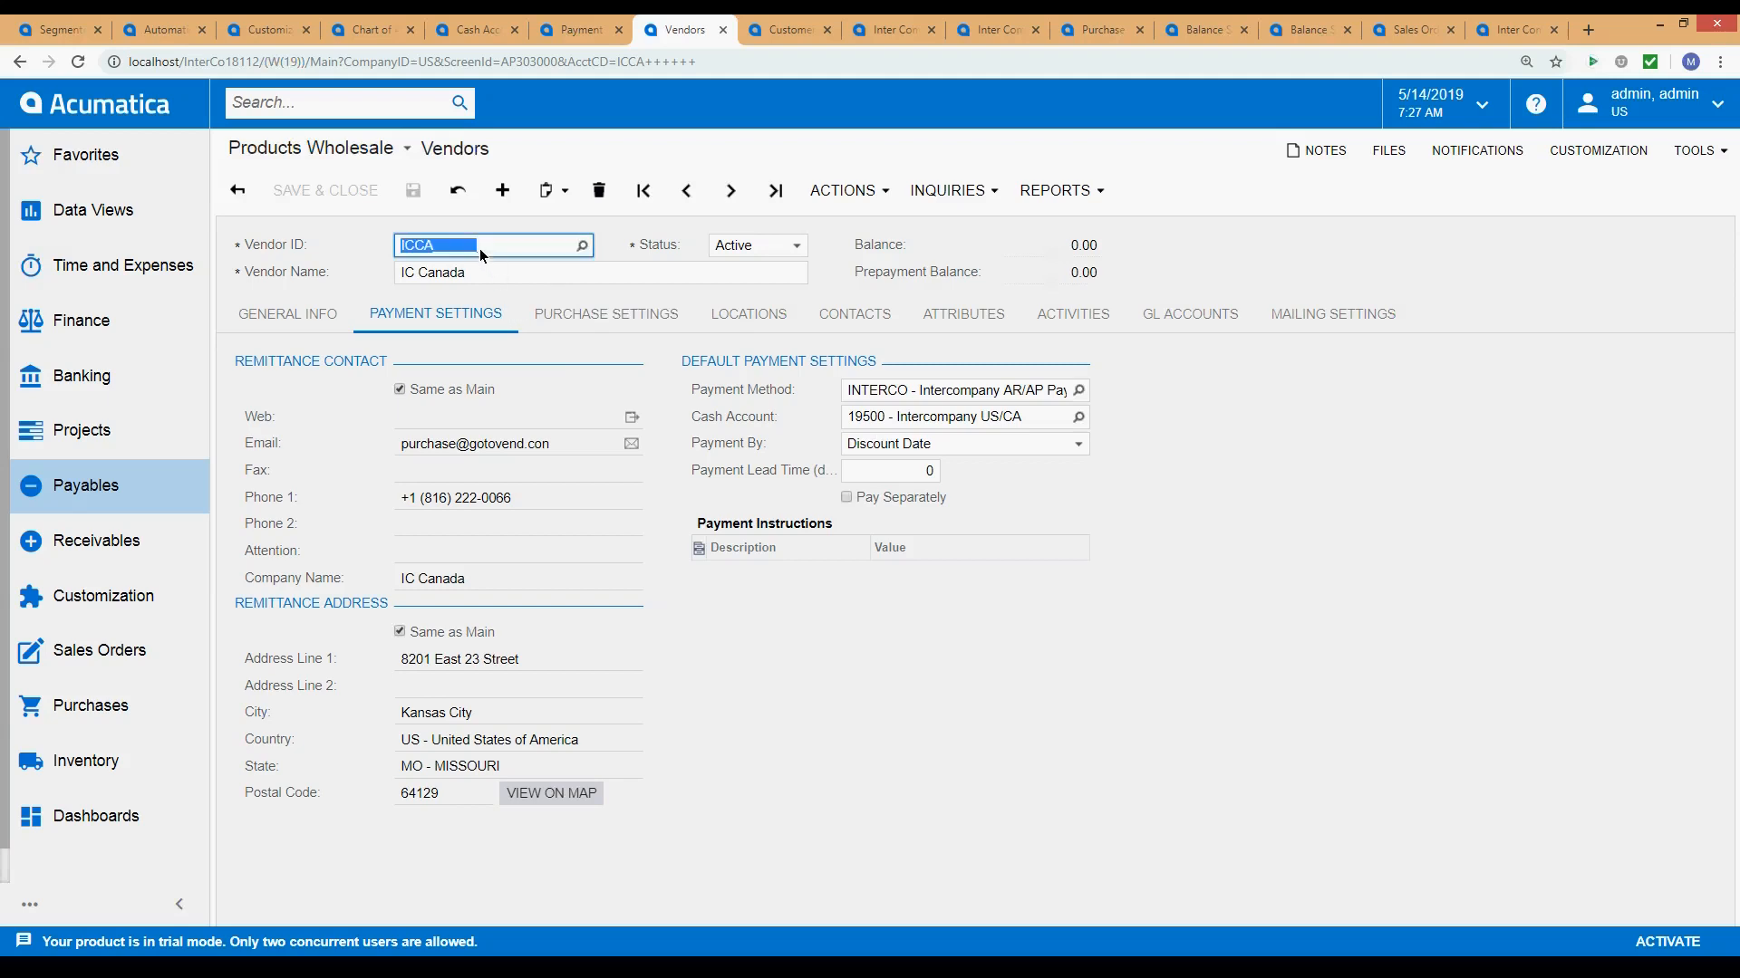
pyautogui.click(426, 250)
pyautogui.press('F3')
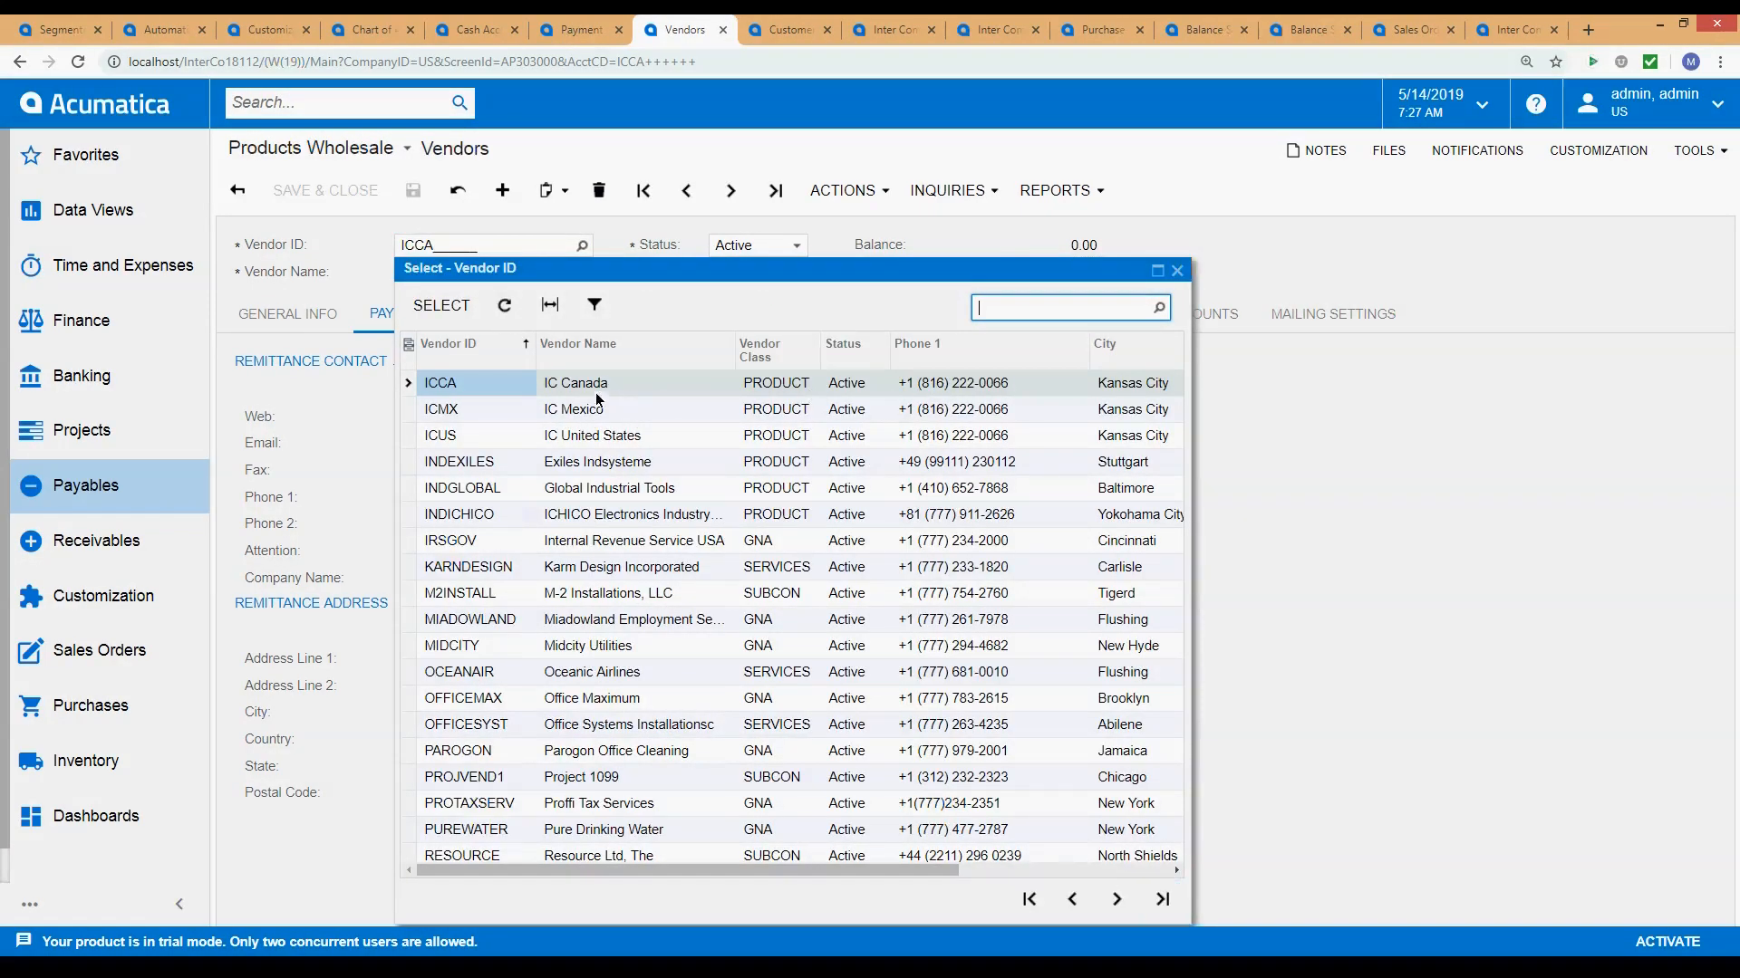
pyautogui.click(461, 402)
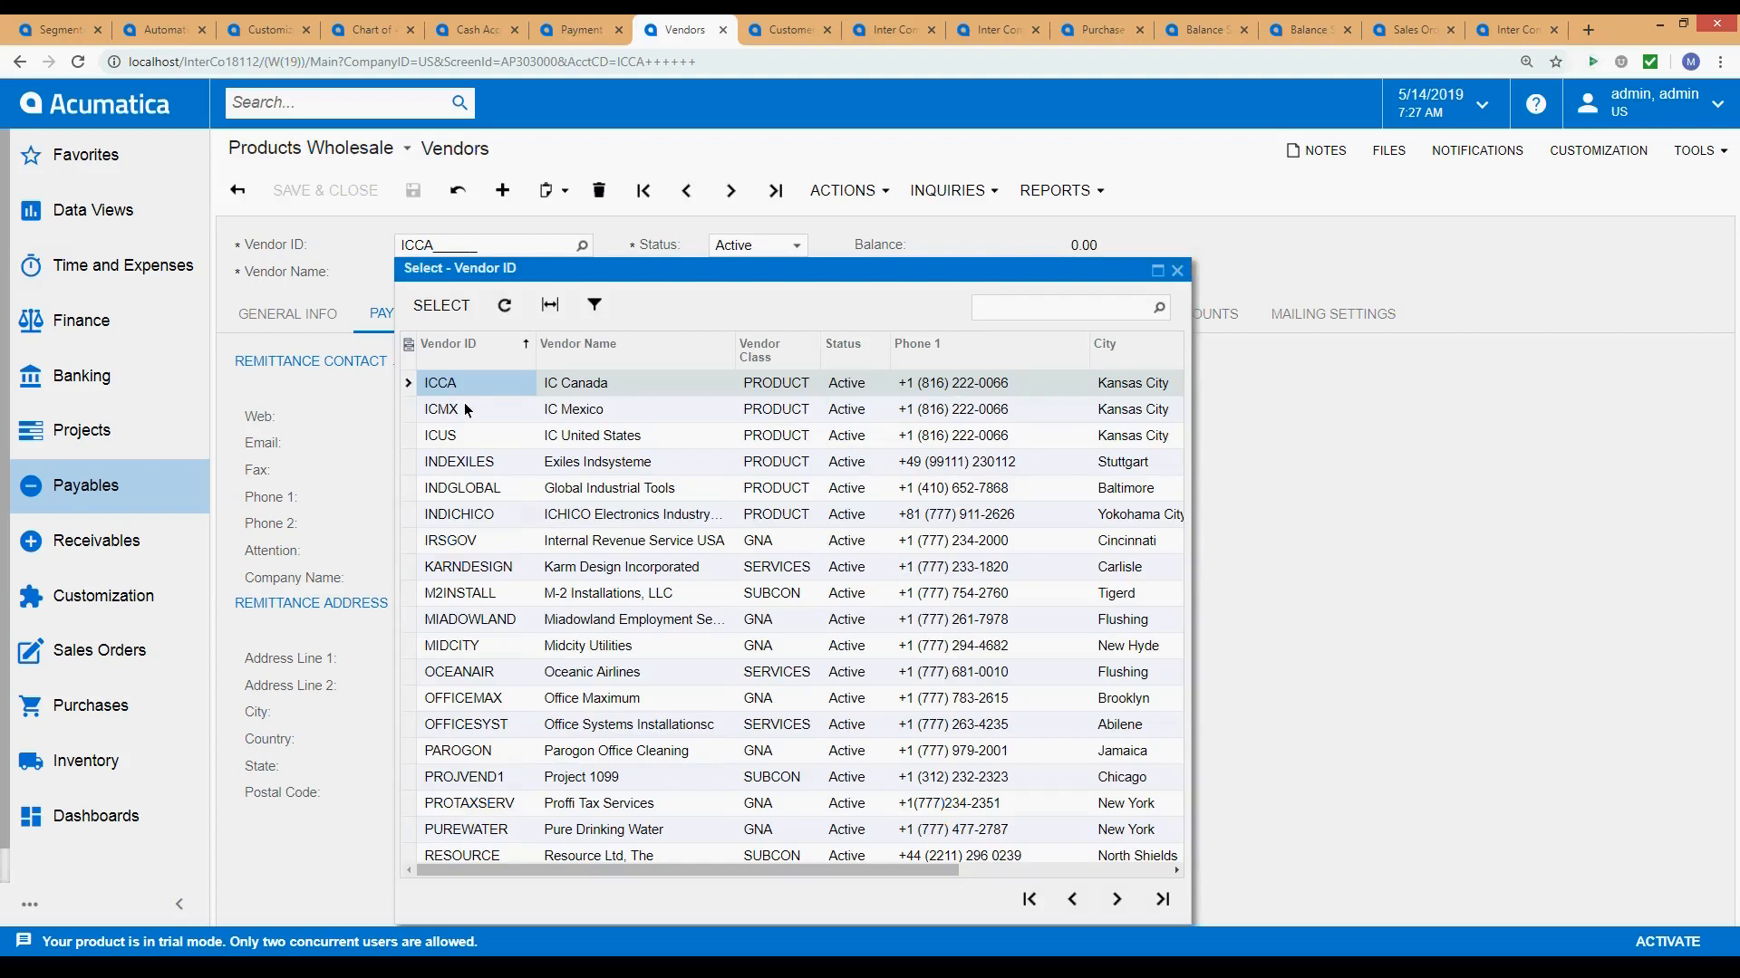
pyautogui.click(455, 409)
pyautogui.click(462, 439)
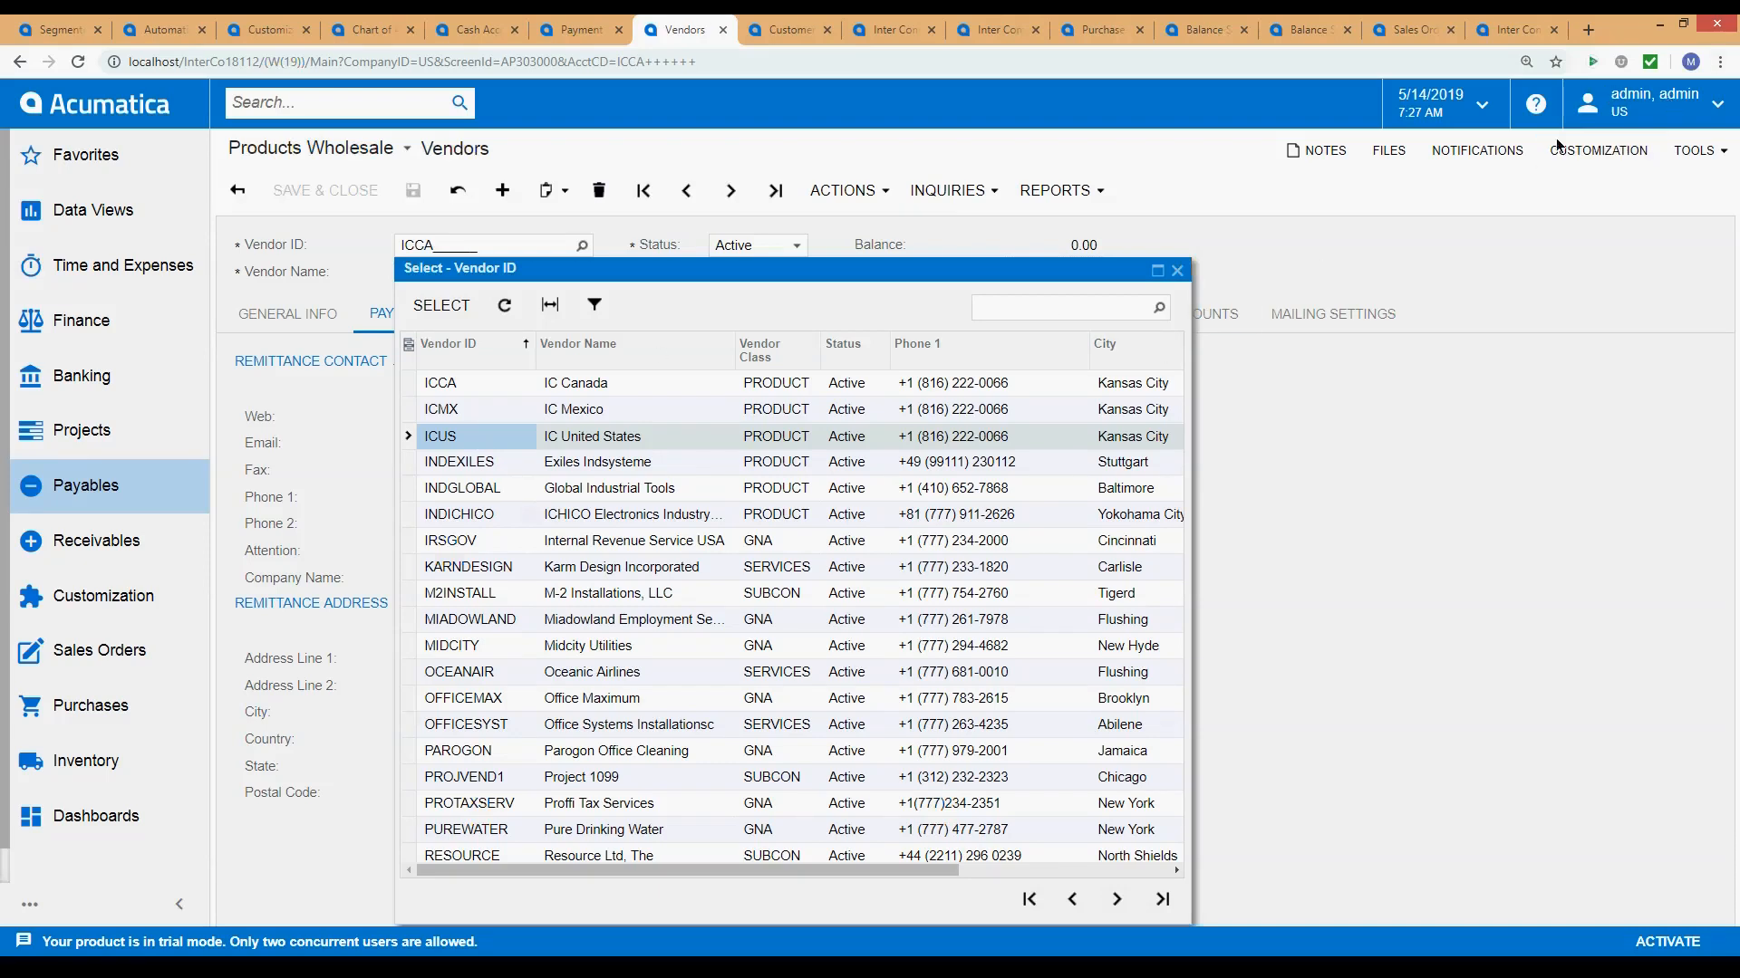
pyautogui.click(1177, 272)
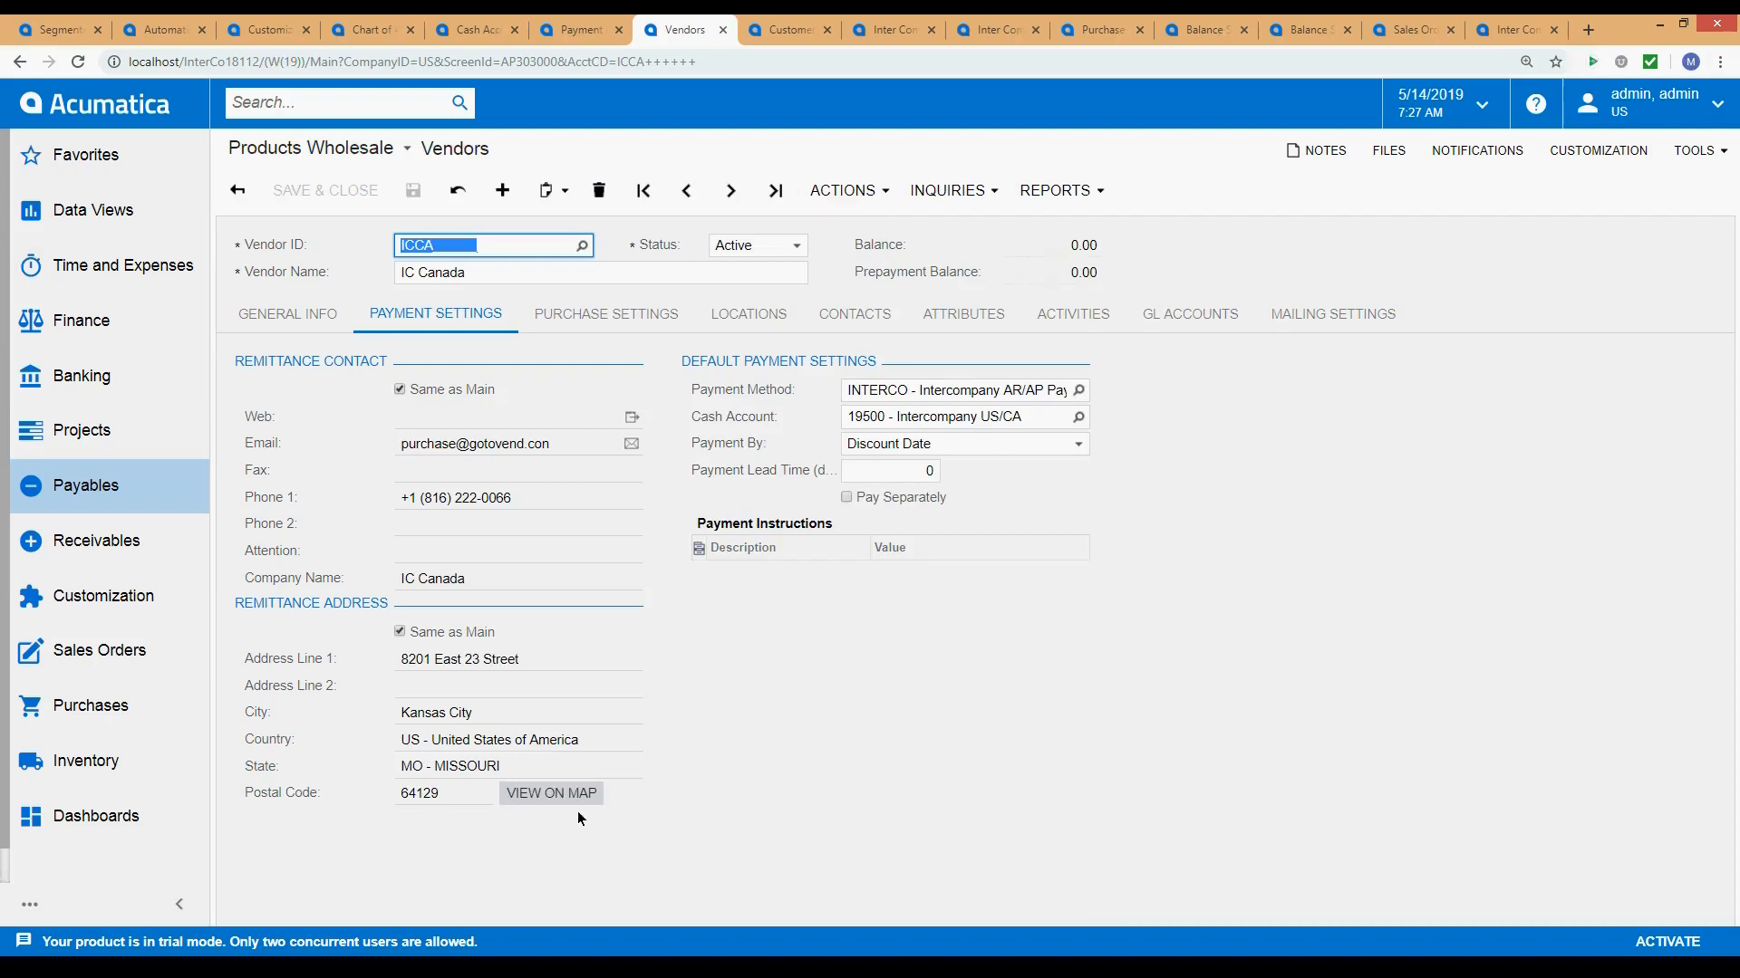
# Check the Extend To Customer action of vendor ICCA, and review the general info of customer ICCA on the Customers page.
pyautogui.click(841, 202)
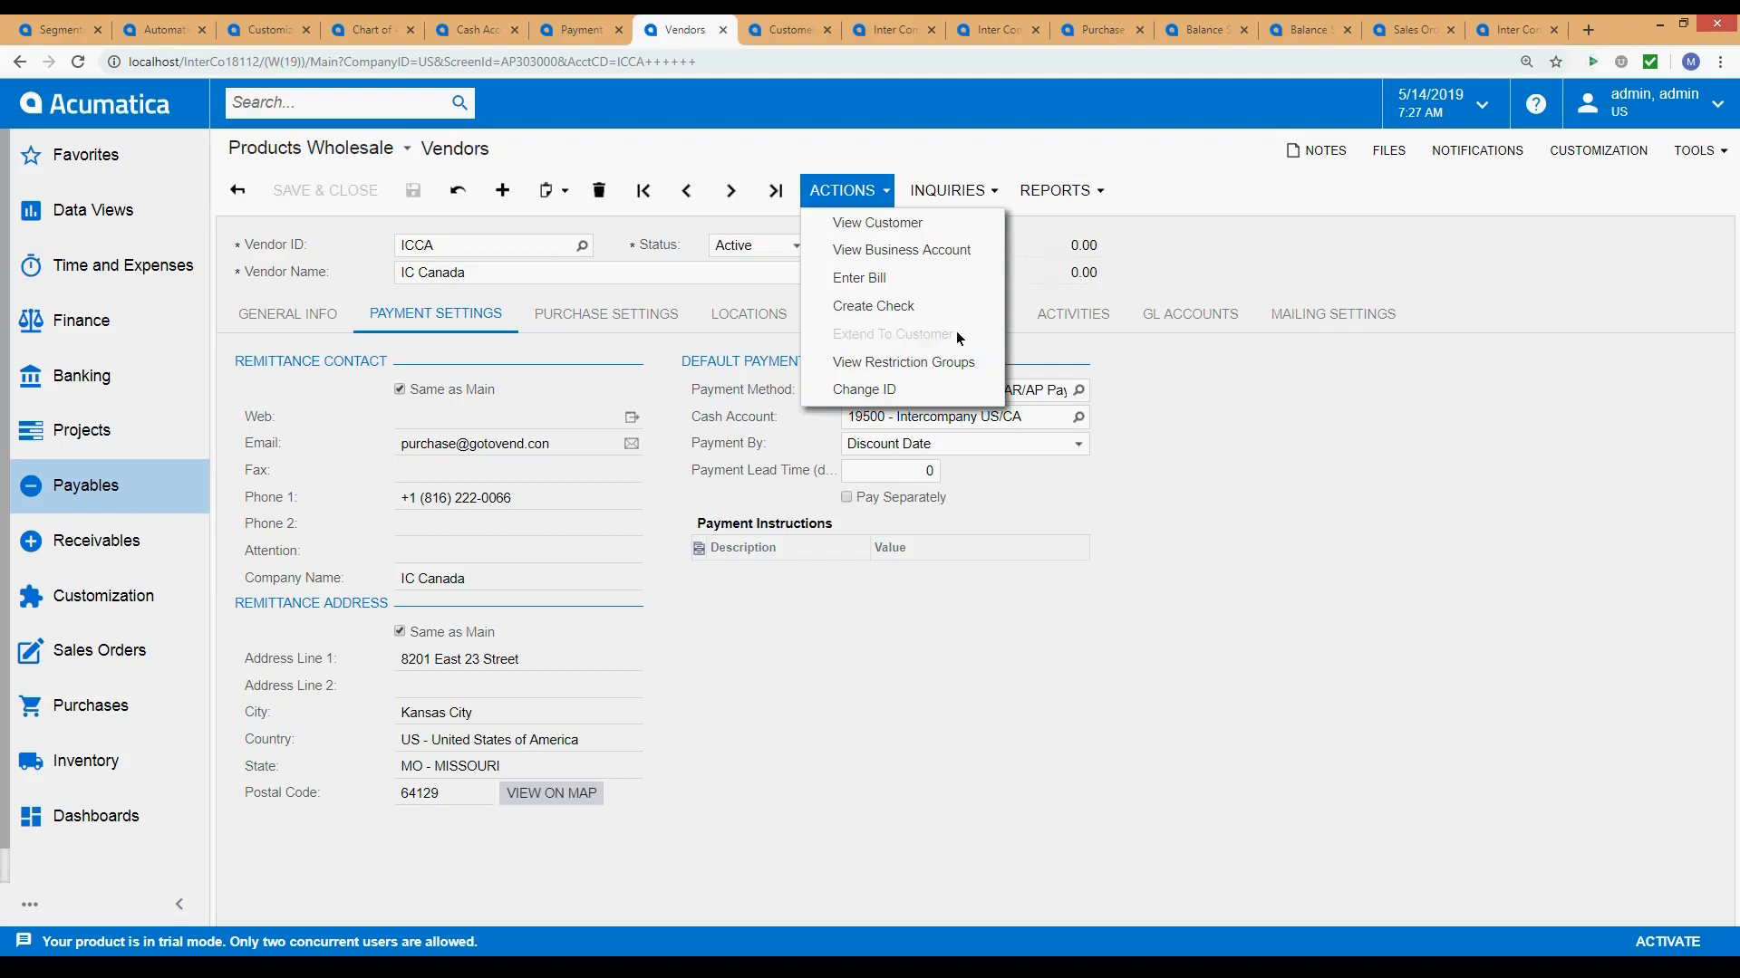
pyautogui.click(798, 32)
pyautogui.click(292, 312)
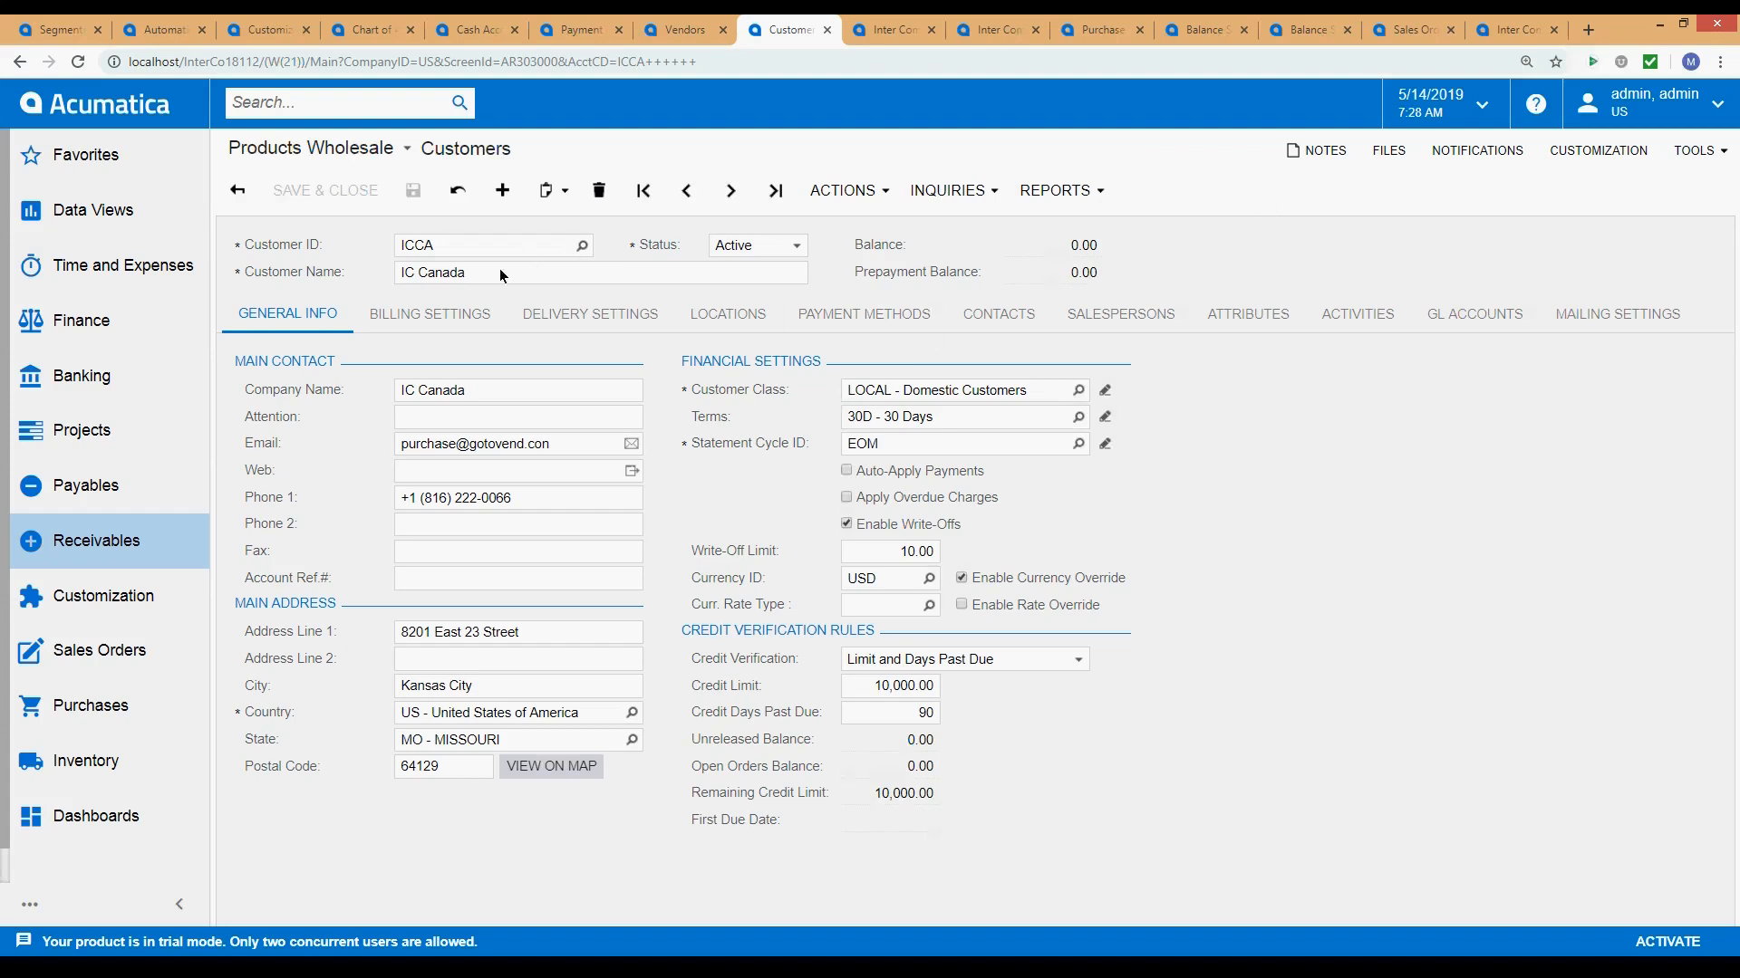
pyautogui.click(491, 244)
pyautogui.click(1151, 392)
# Examine the payment methods set up for customer ICCA, along with its customer ID and name.
pyautogui.click(863, 313)
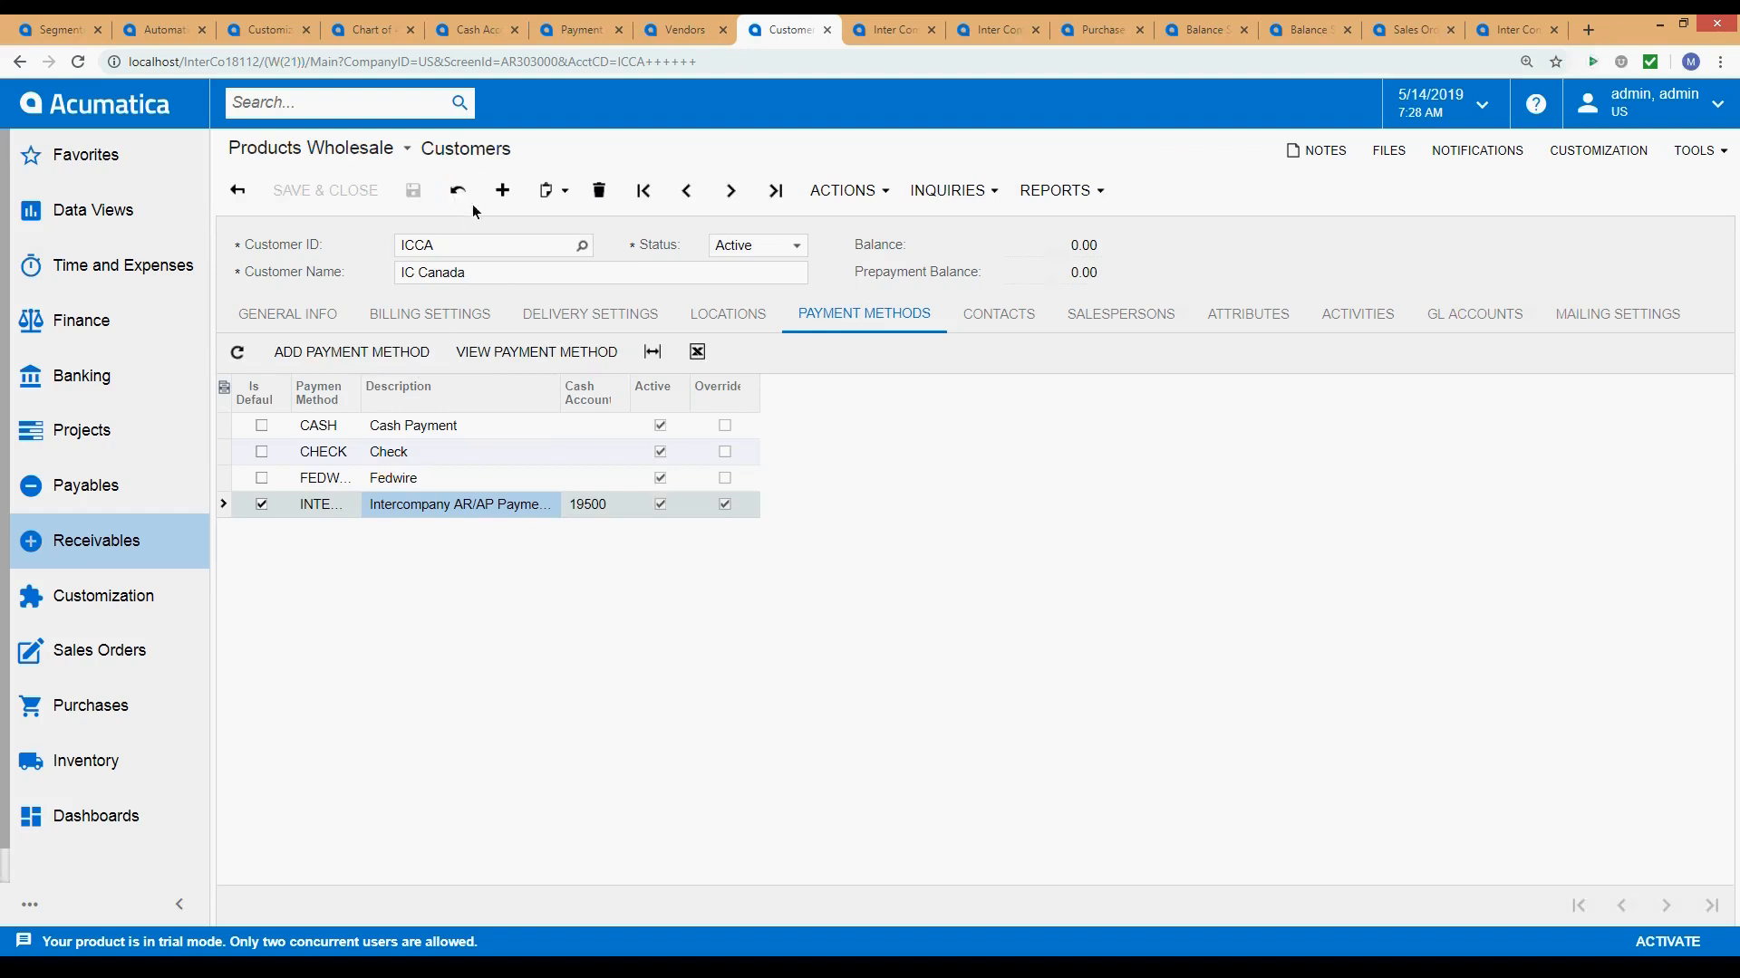
pyautogui.click(471, 245)
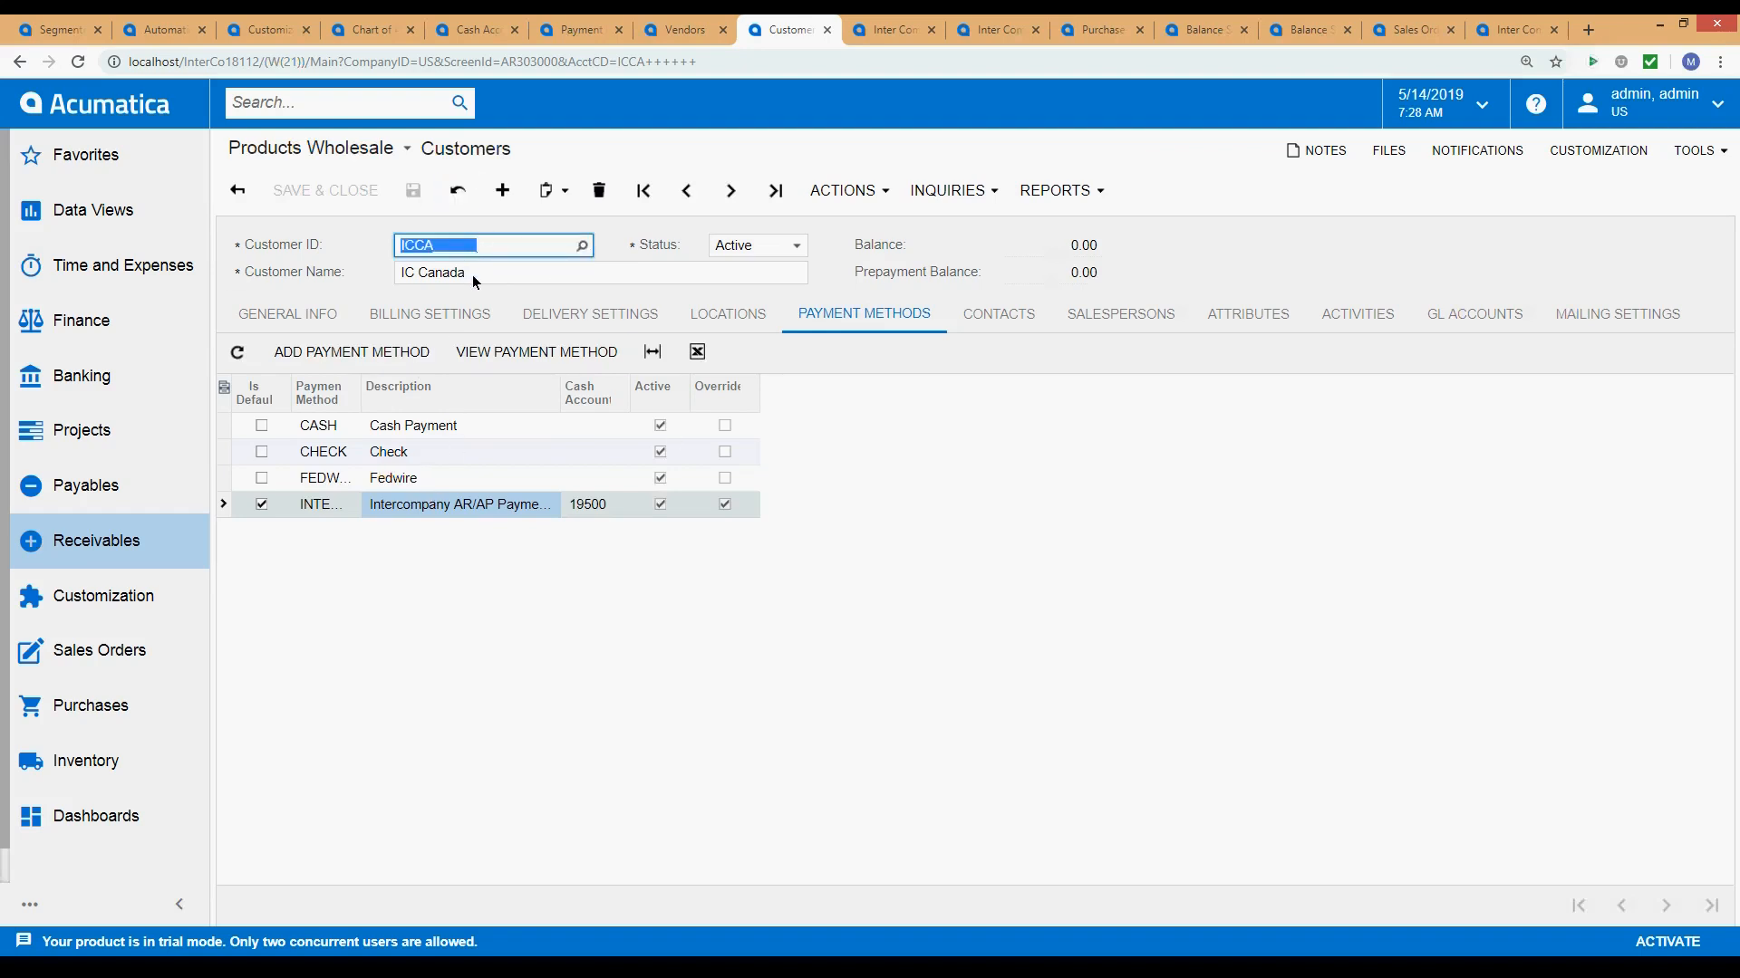
pyautogui.click(472, 274)
pyautogui.click(429, 251)
pyautogui.click(459, 272)
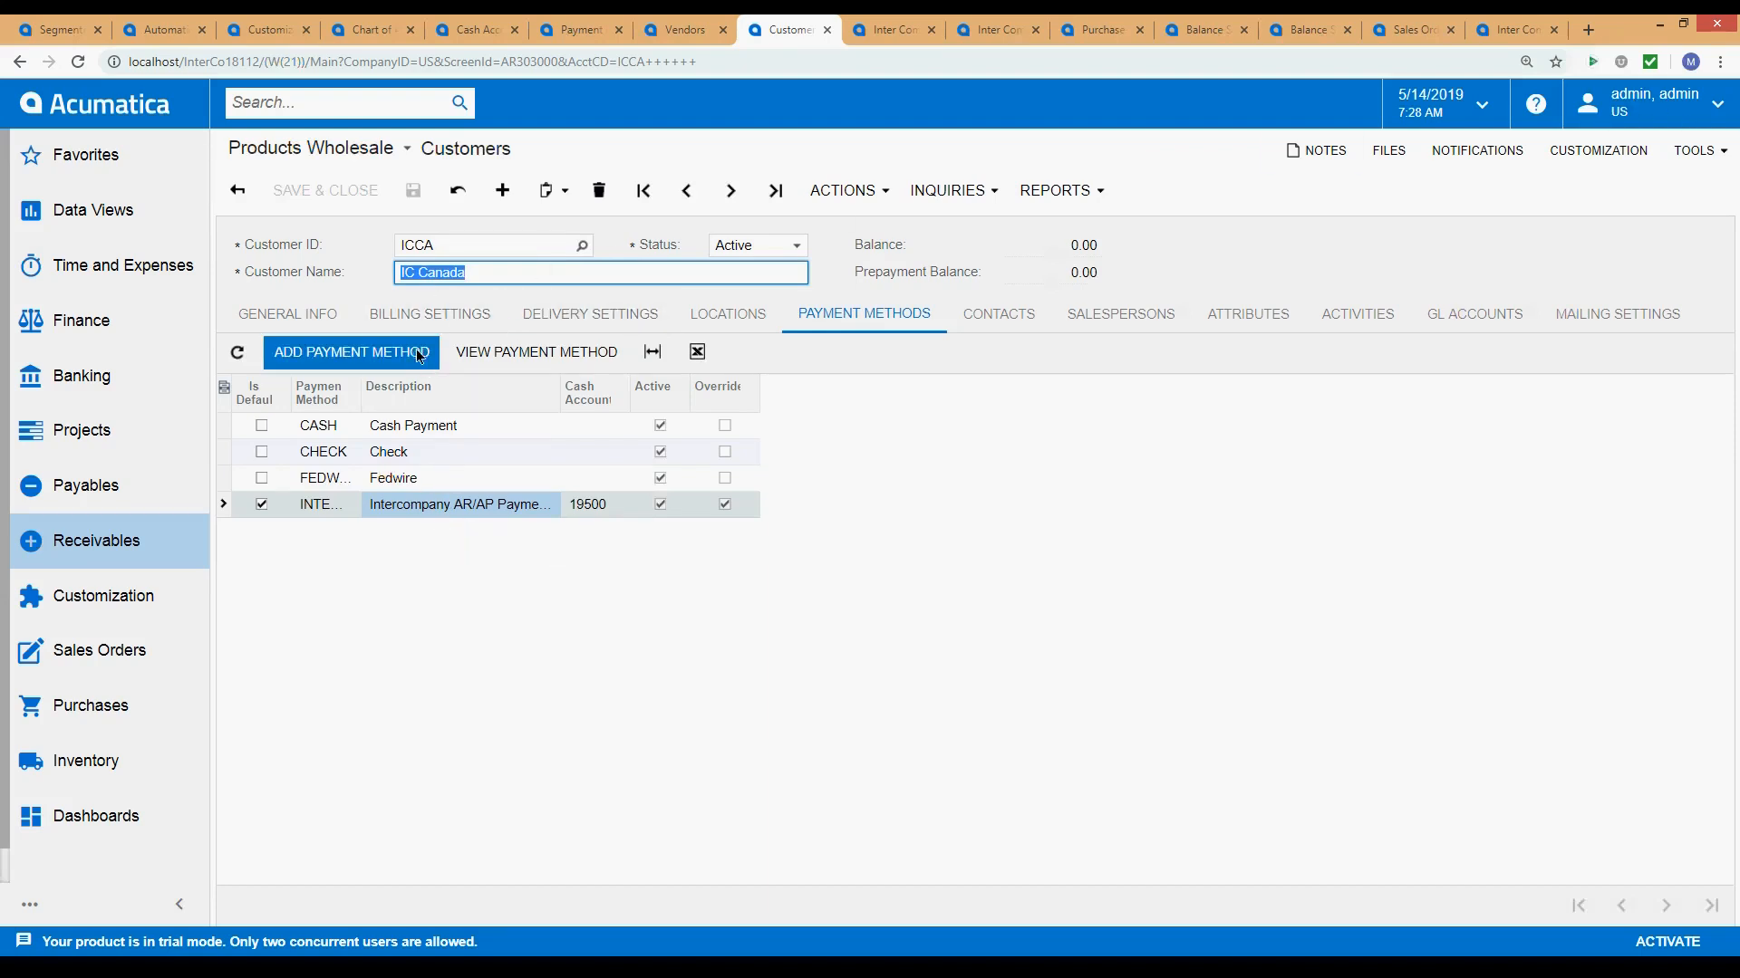
# View the details of customer ICCA's INTERCO payment method, including its cash account, and close them without changes.
pyautogui.click(584, 353)
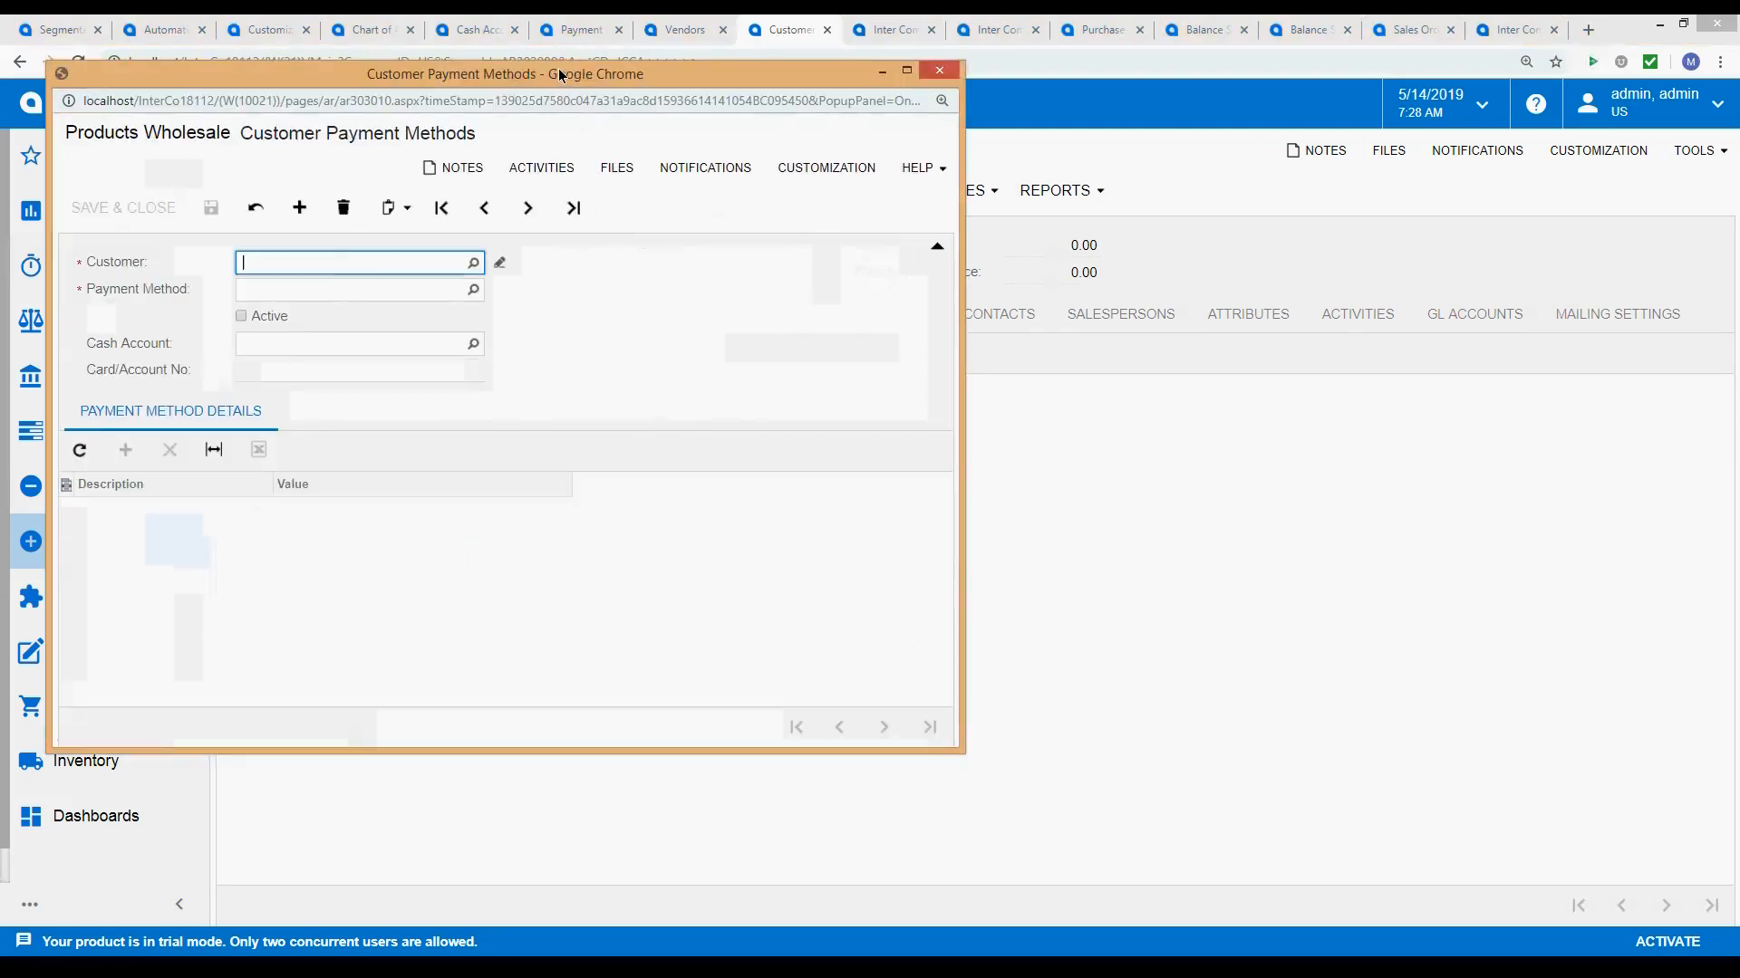
pyautogui.moveTo(714, 97); pyautogui.dragTo(1127, 83)
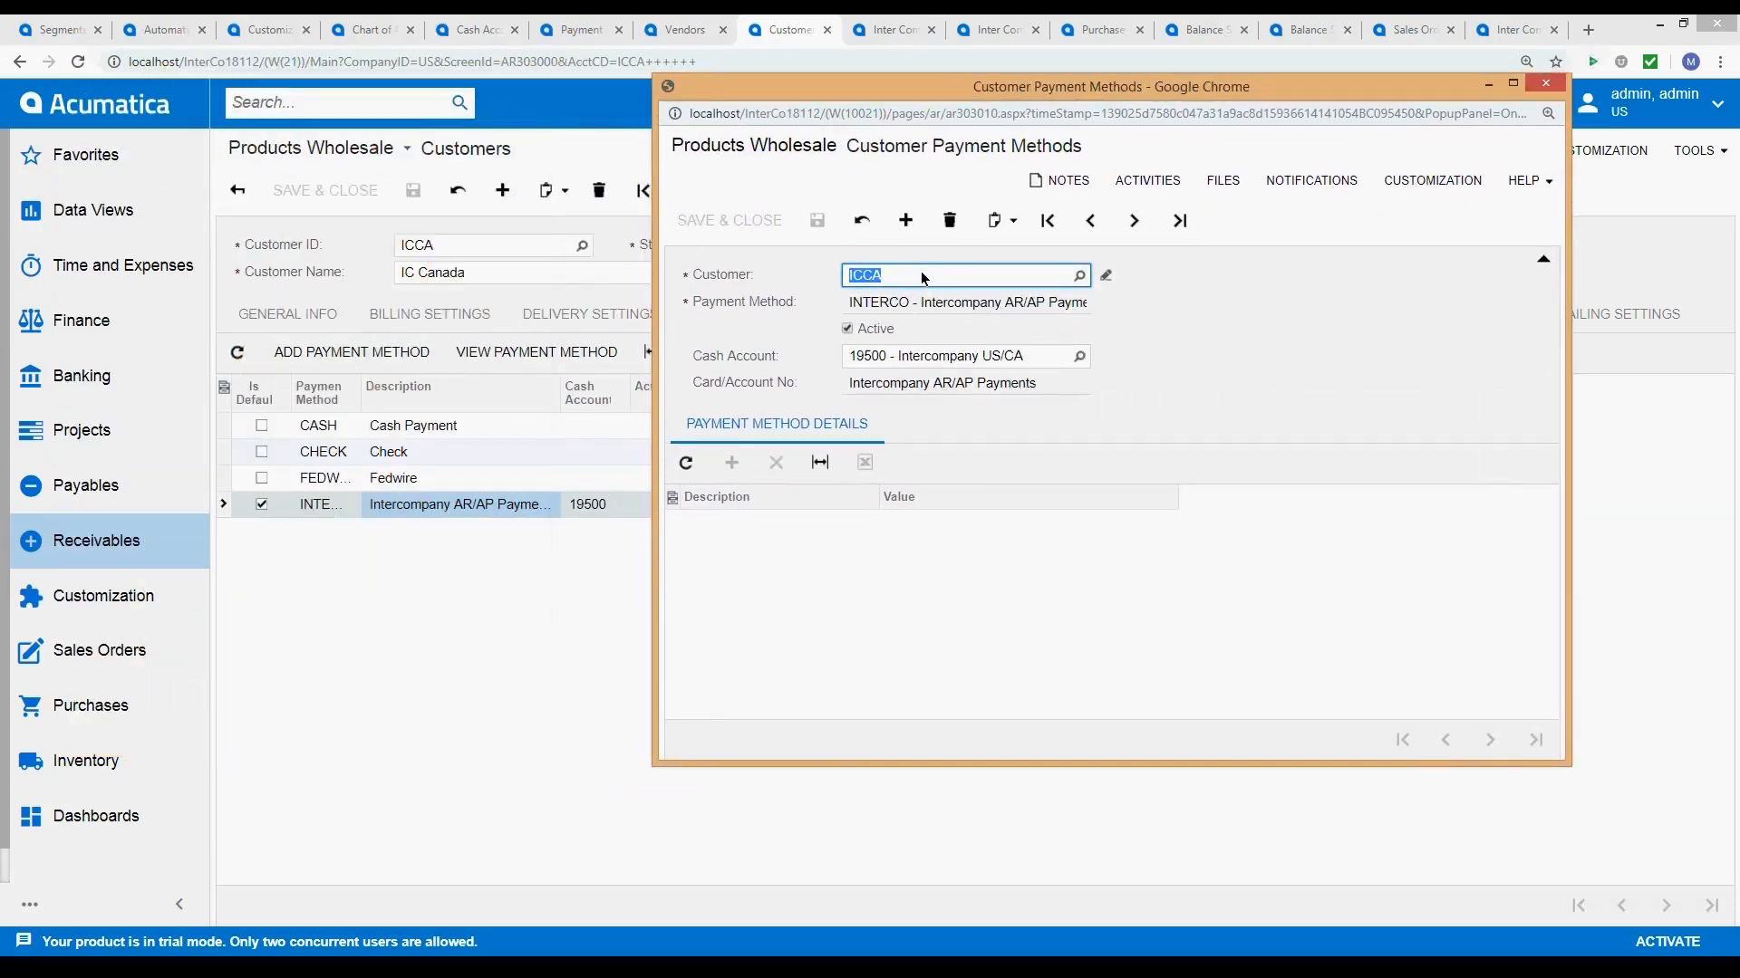
pyautogui.click(897, 302)
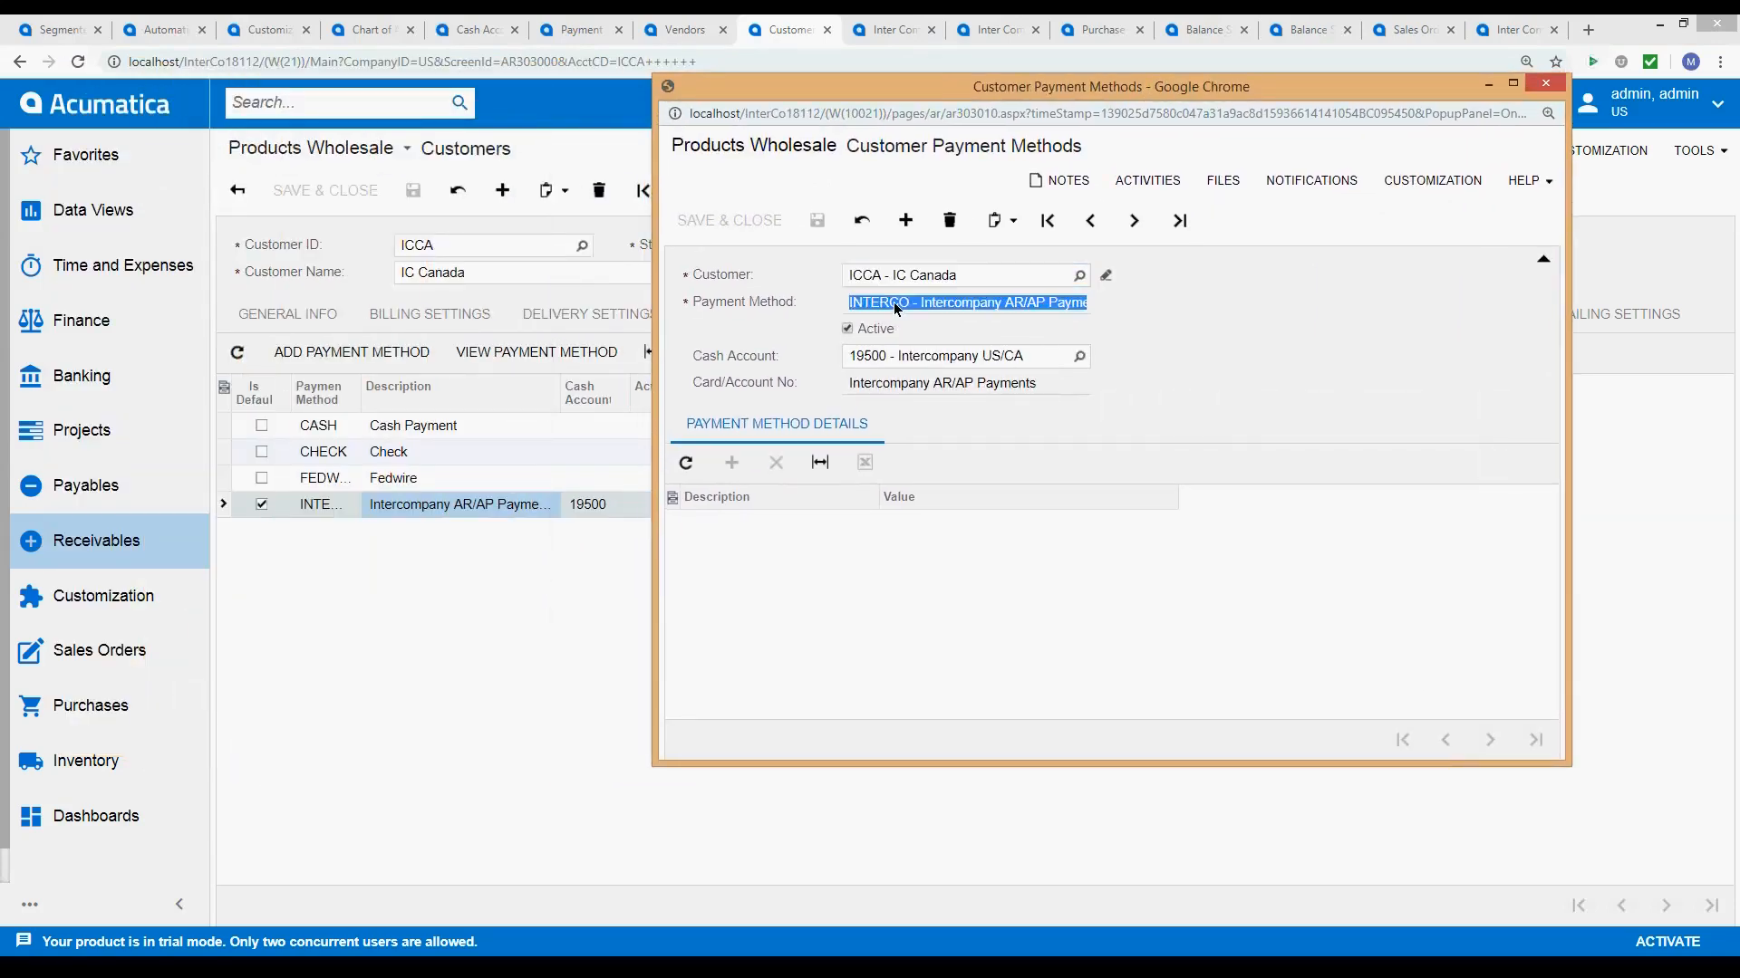
pyautogui.click(886, 357)
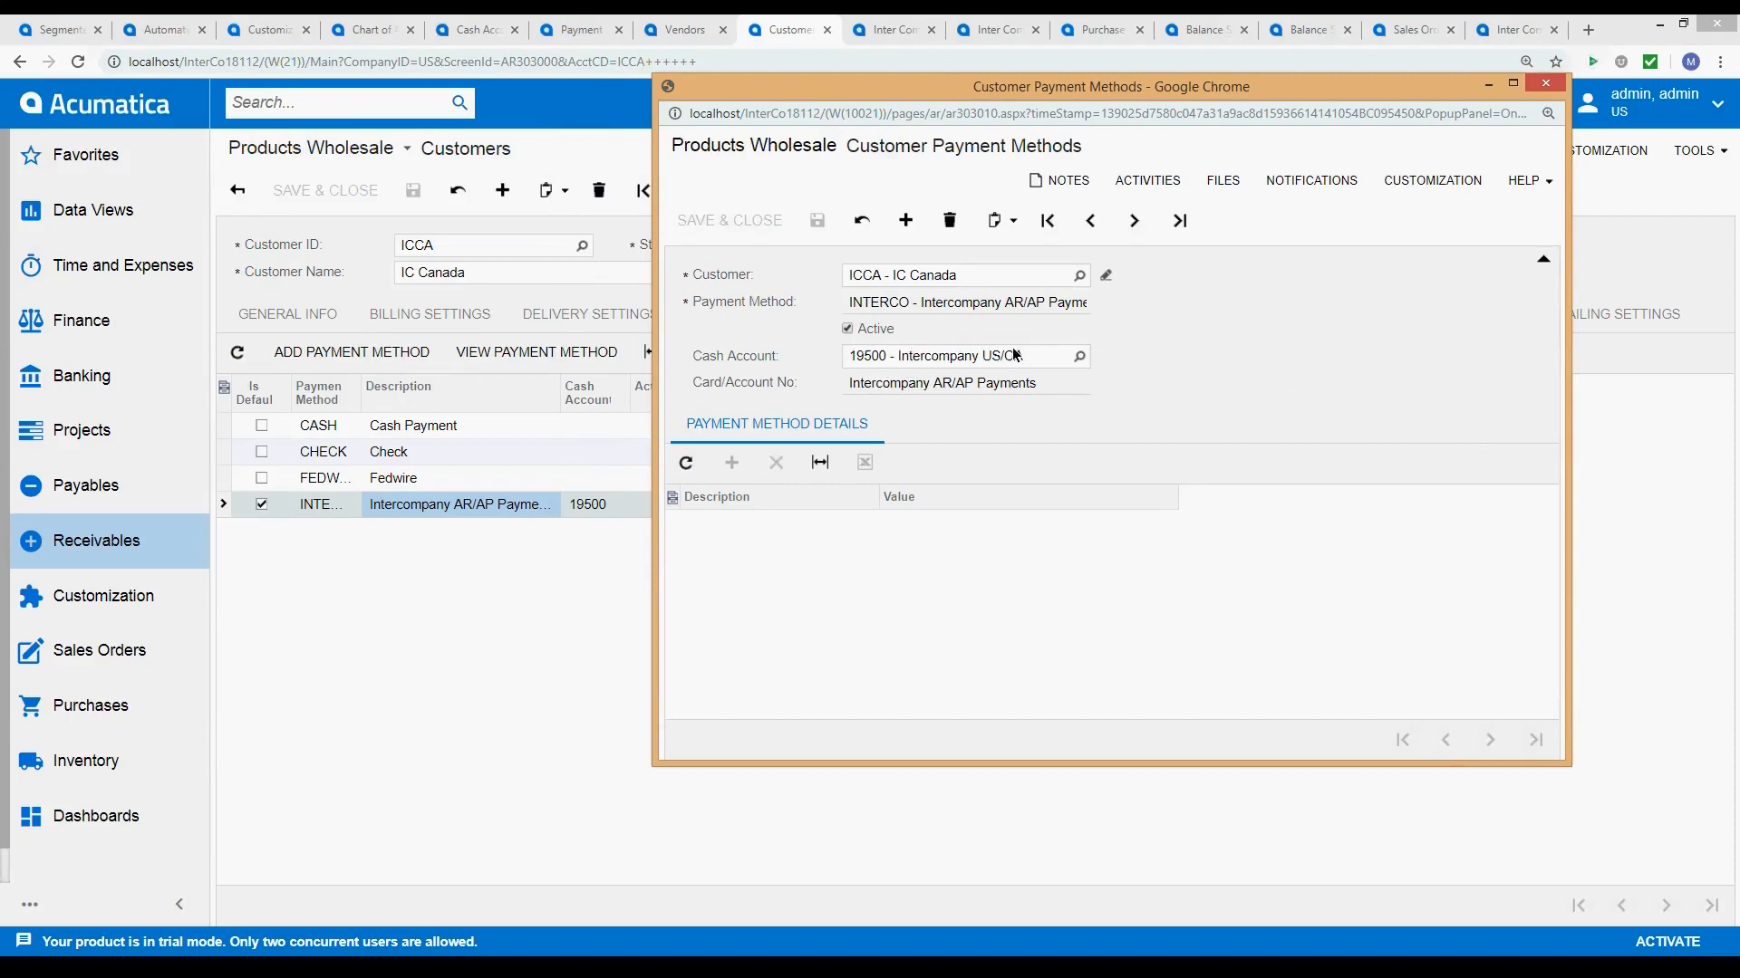
pyautogui.click(1546, 83)
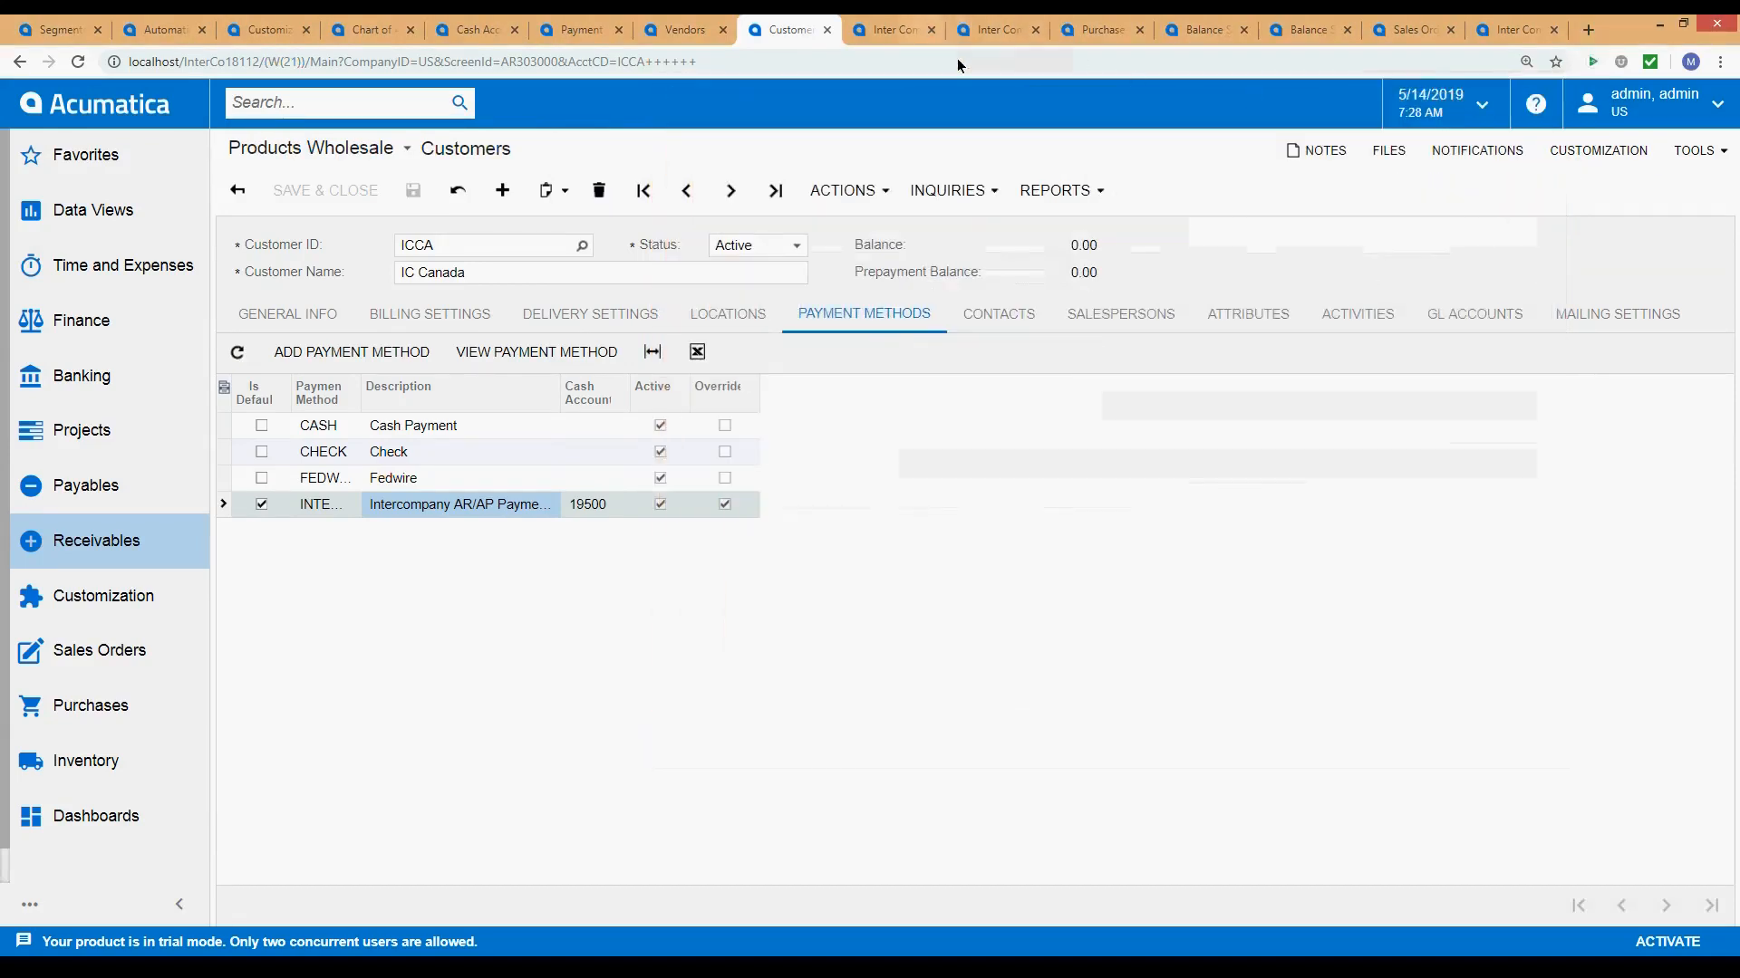
# Go to the Inter Company Sites page, dismiss the session message and reload the page.
pyautogui.click(893, 33)
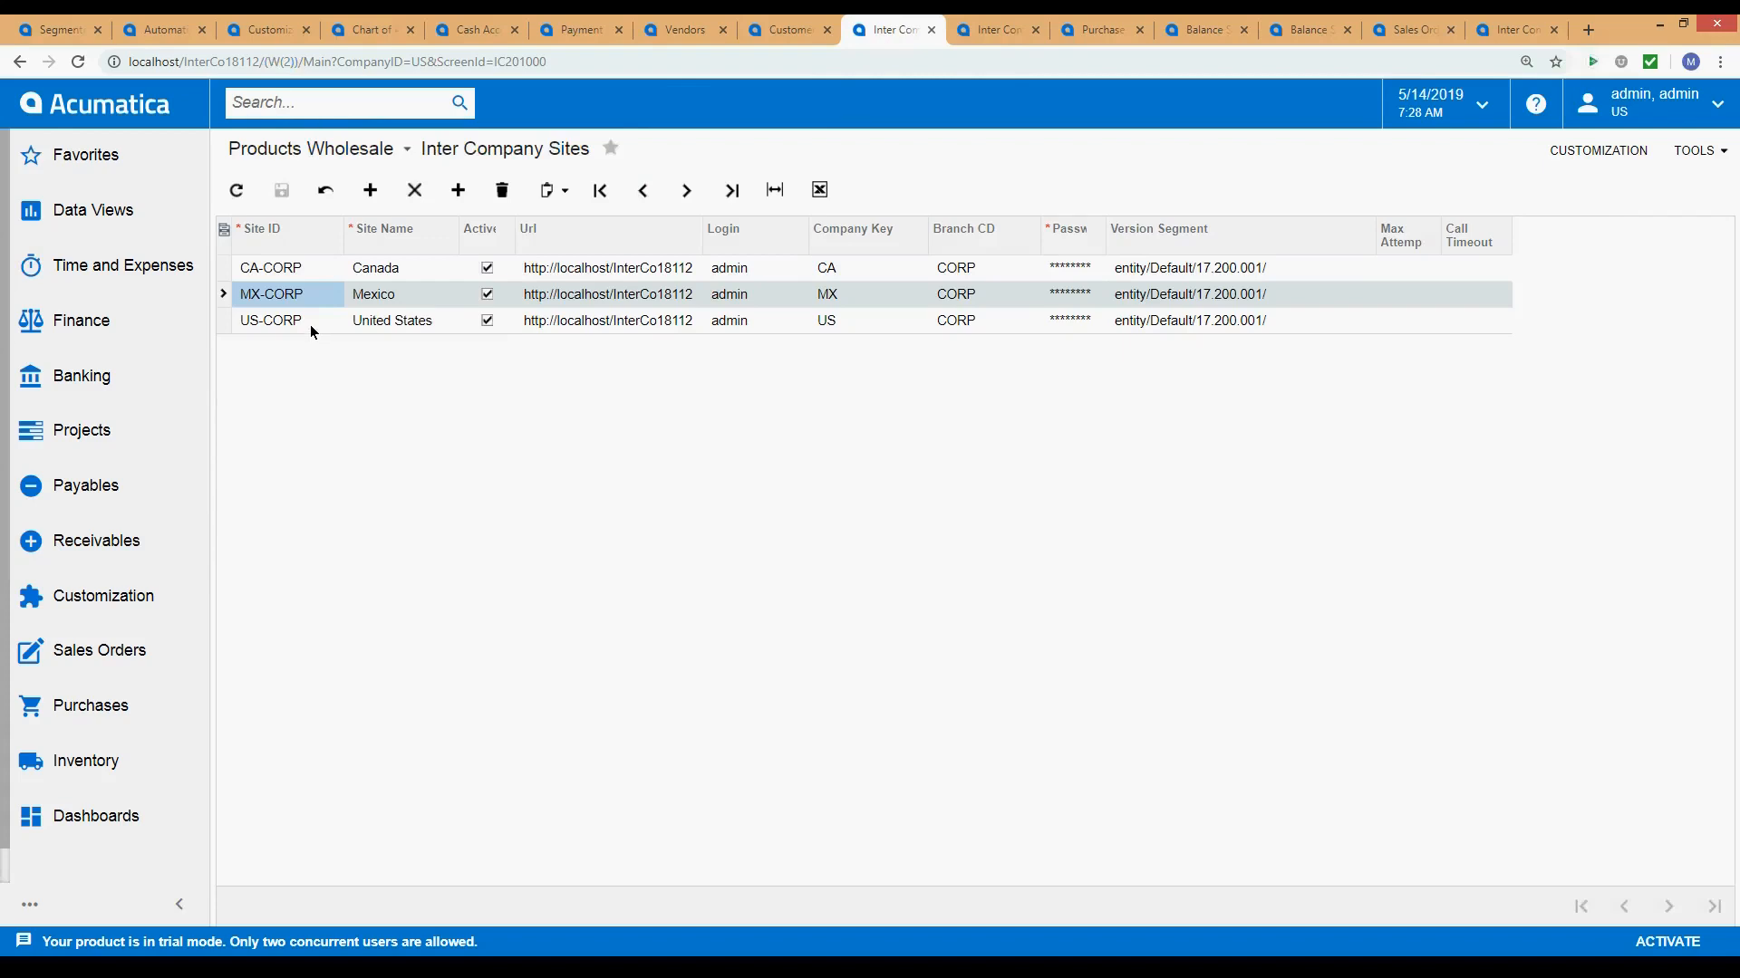
pyautogui.click(371, 322)
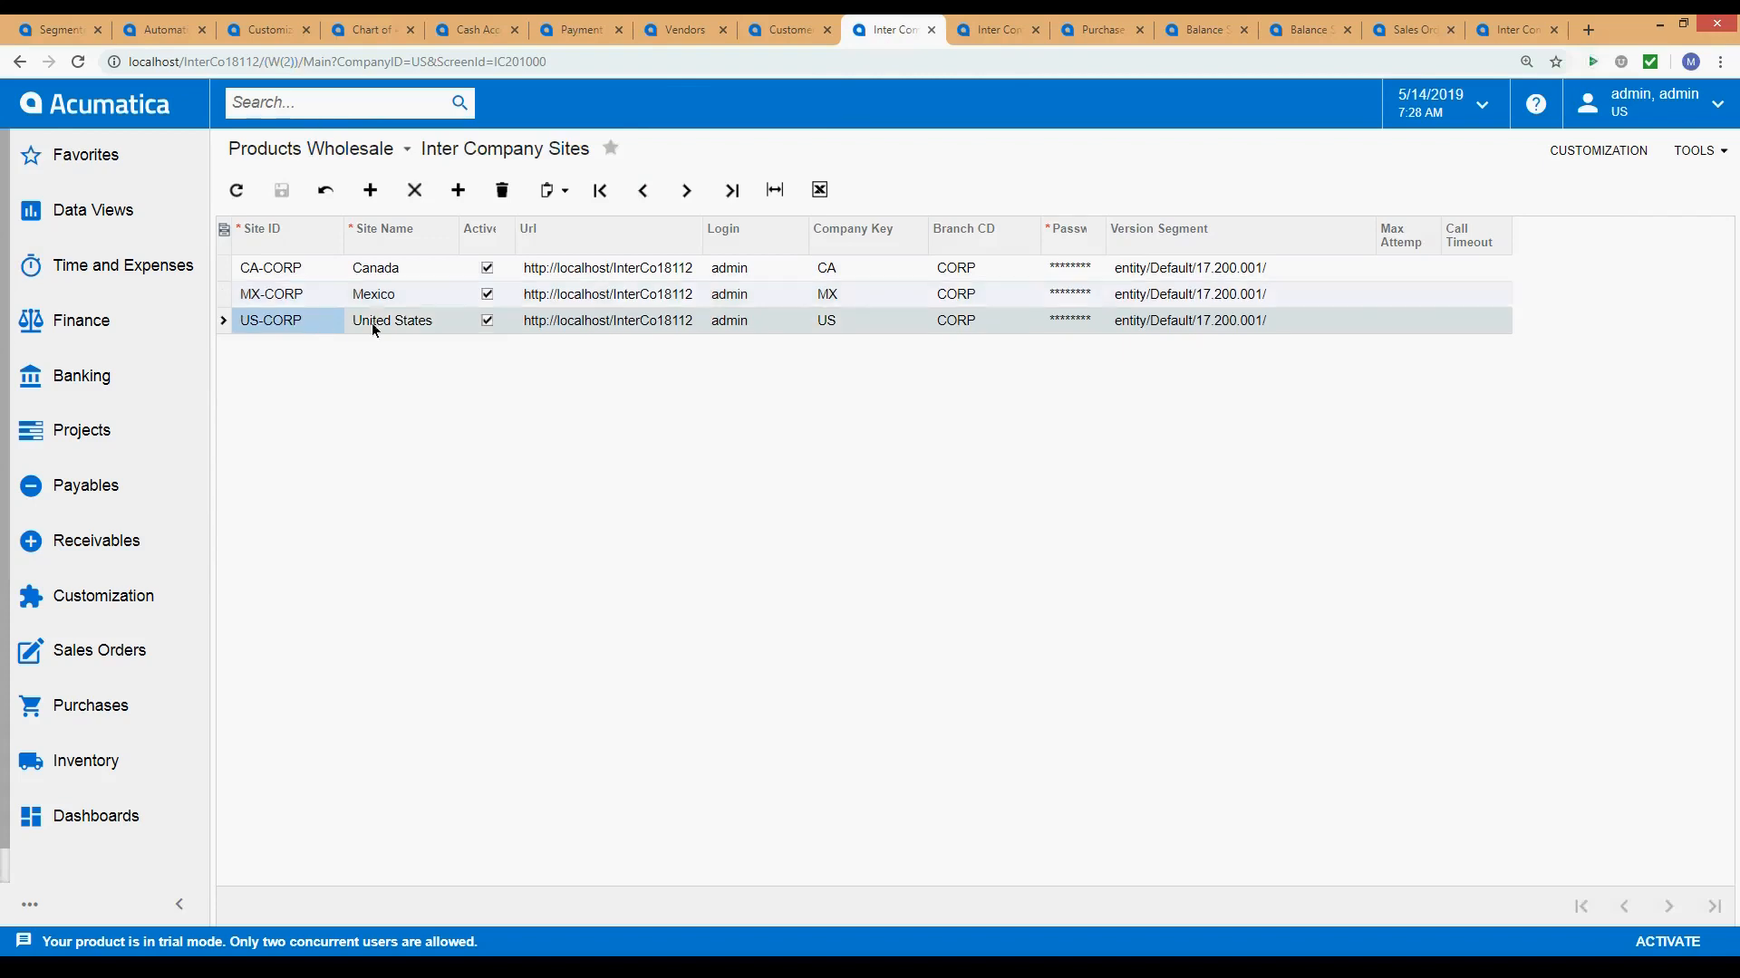
pyautogui.click(323, 323)
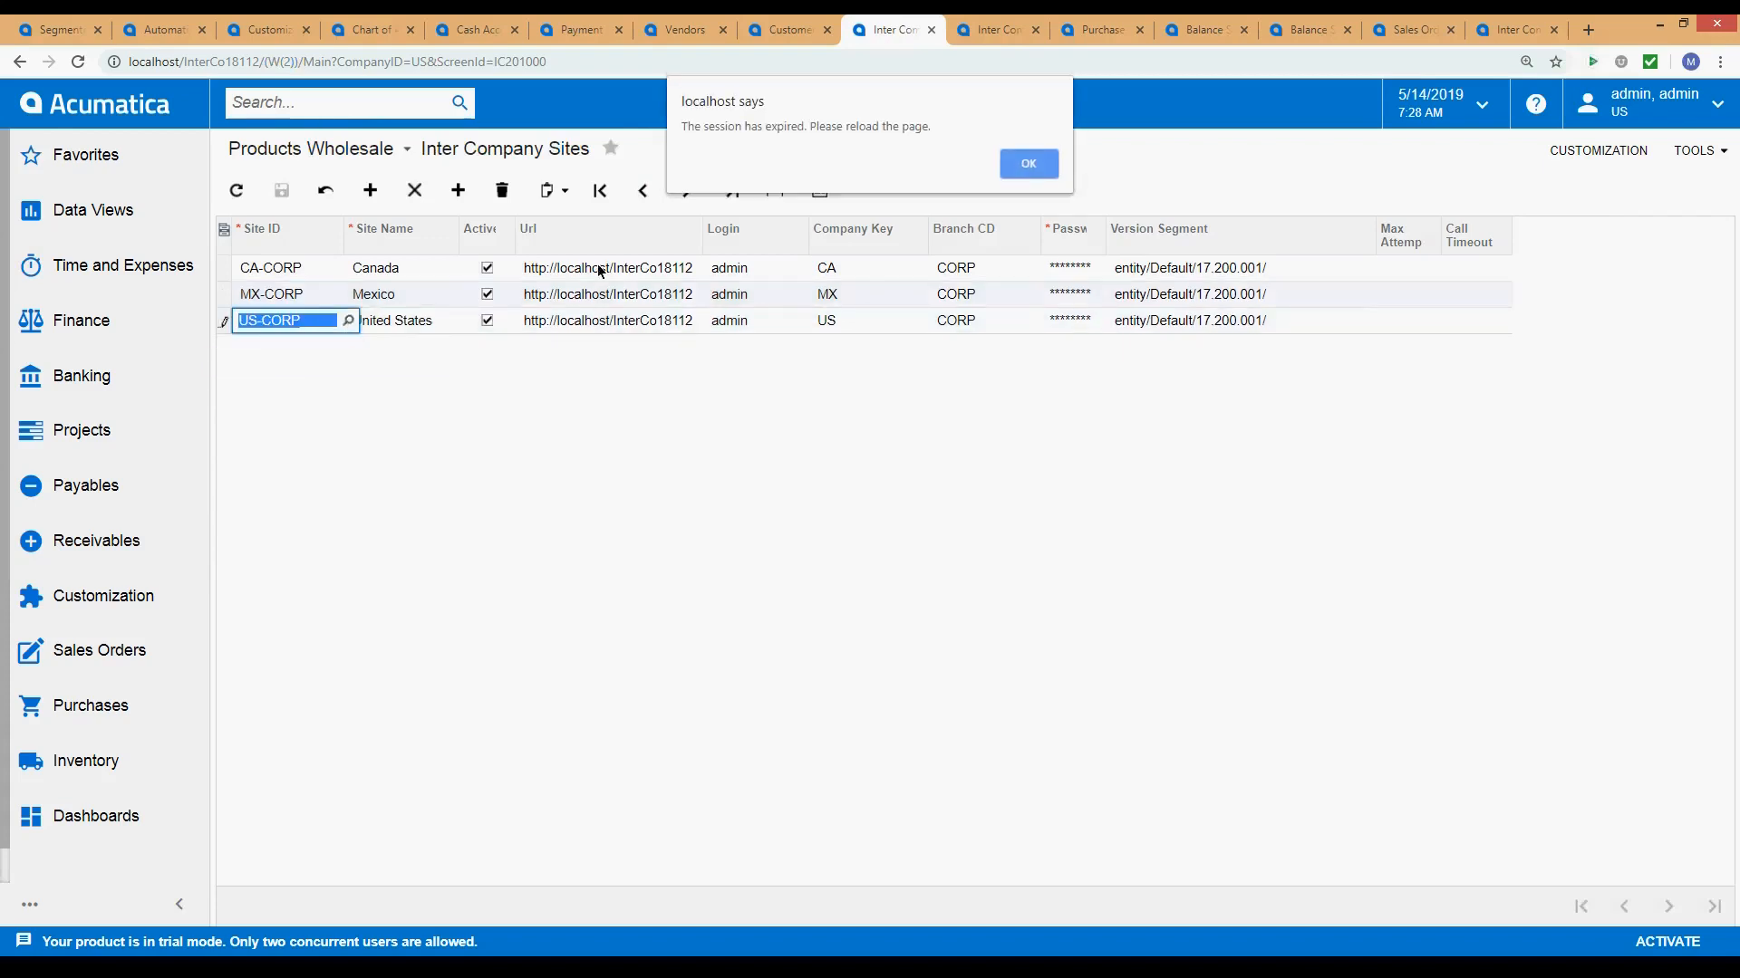
pyautogui.click(1017, 156)
pyautogui.click(78, 61)
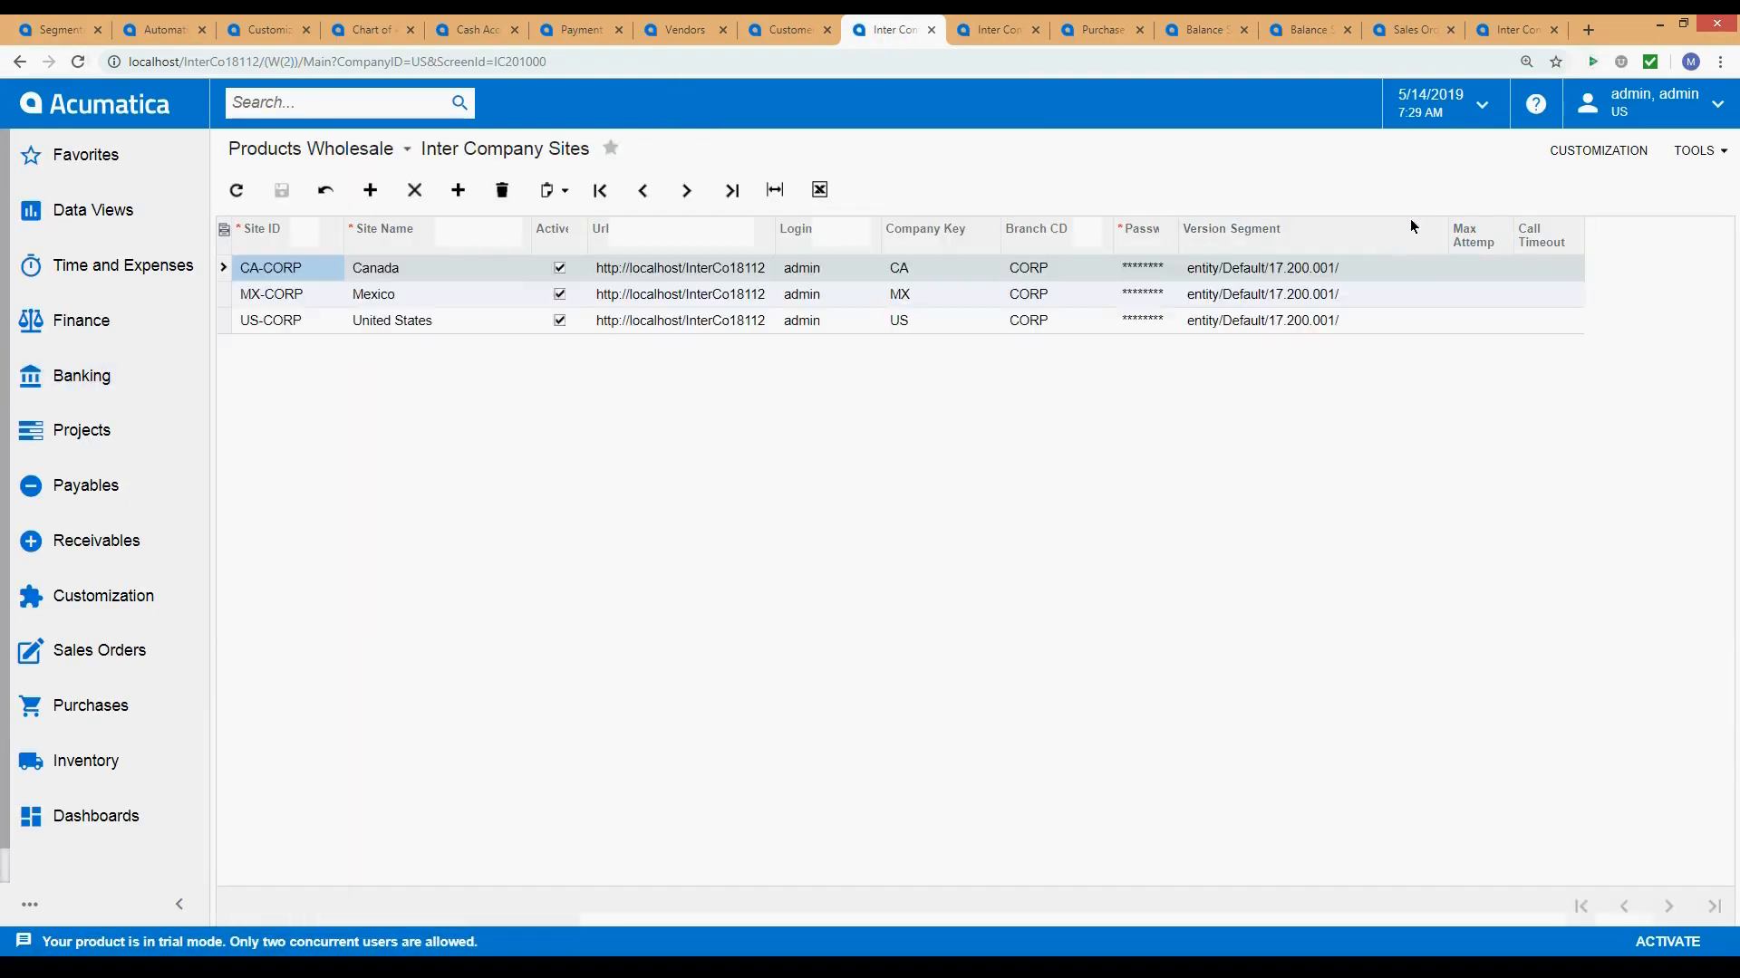
# Examine the site IDs of the US, Mexico and Canada intercompany sites.
pyautogui.click(328, 319)
pyautogui.click(328, 319)
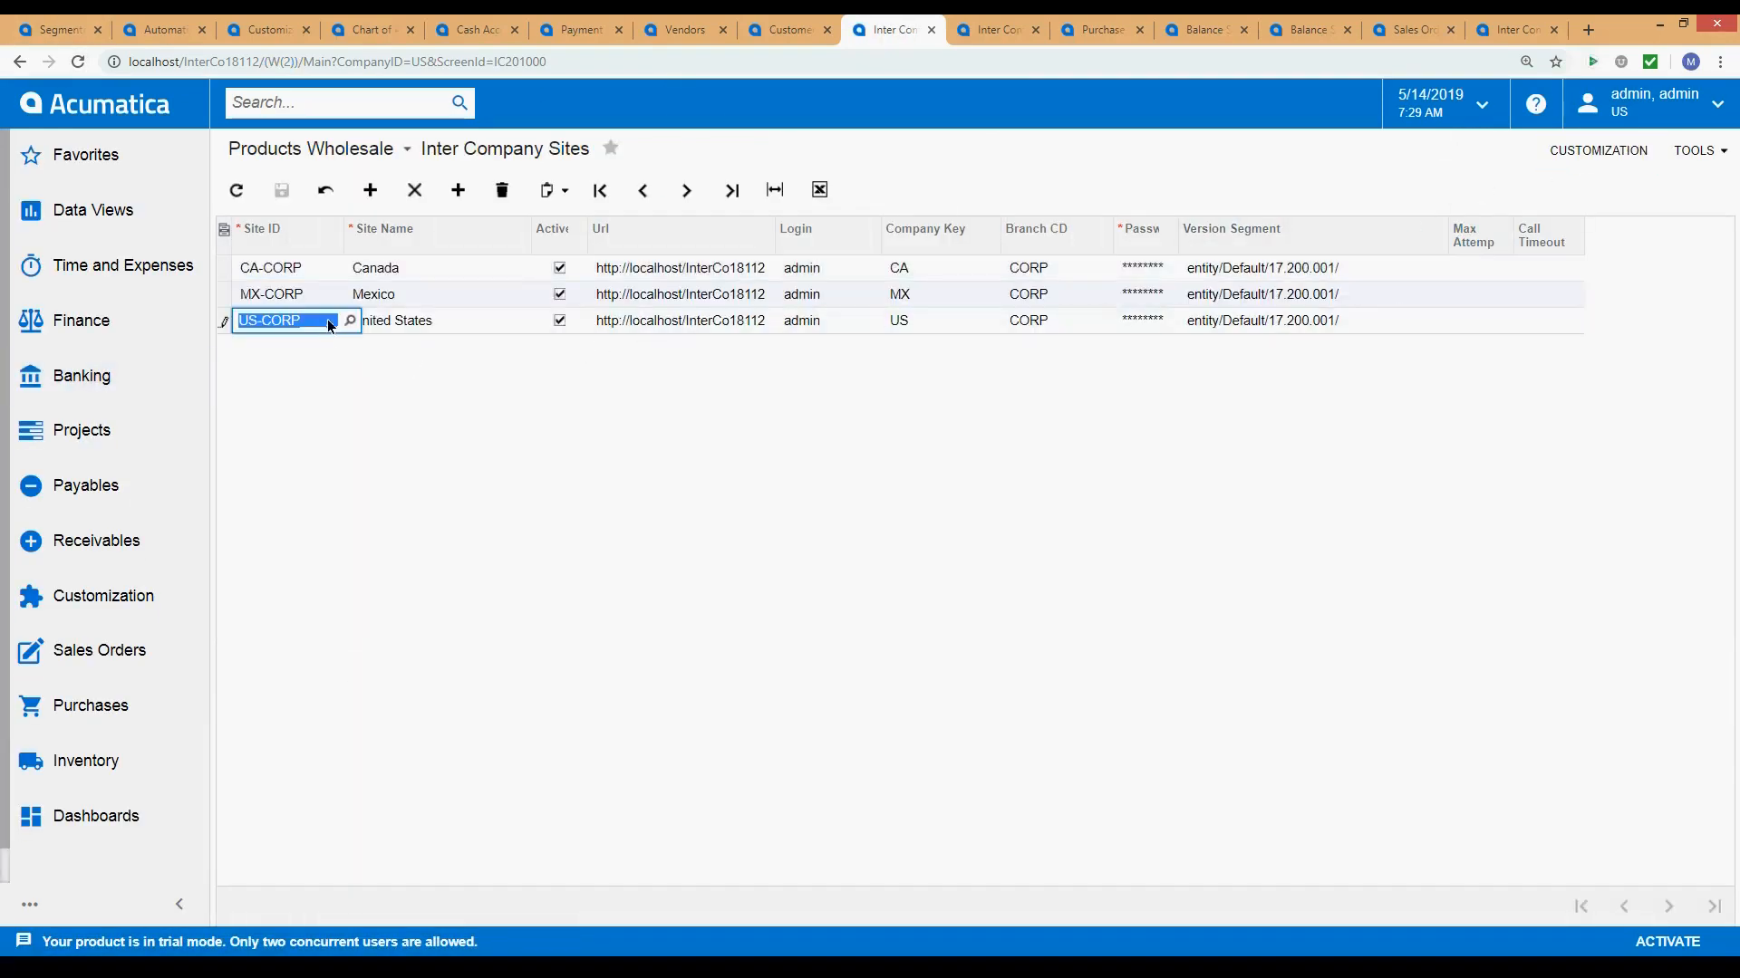
pyautogui.tripleClick(254, 319)
pyautogui.click(259, 323)
pyautogui.click(260, 294)
pyautogui.click(252, 273)
pyautogui.click(258, 298)
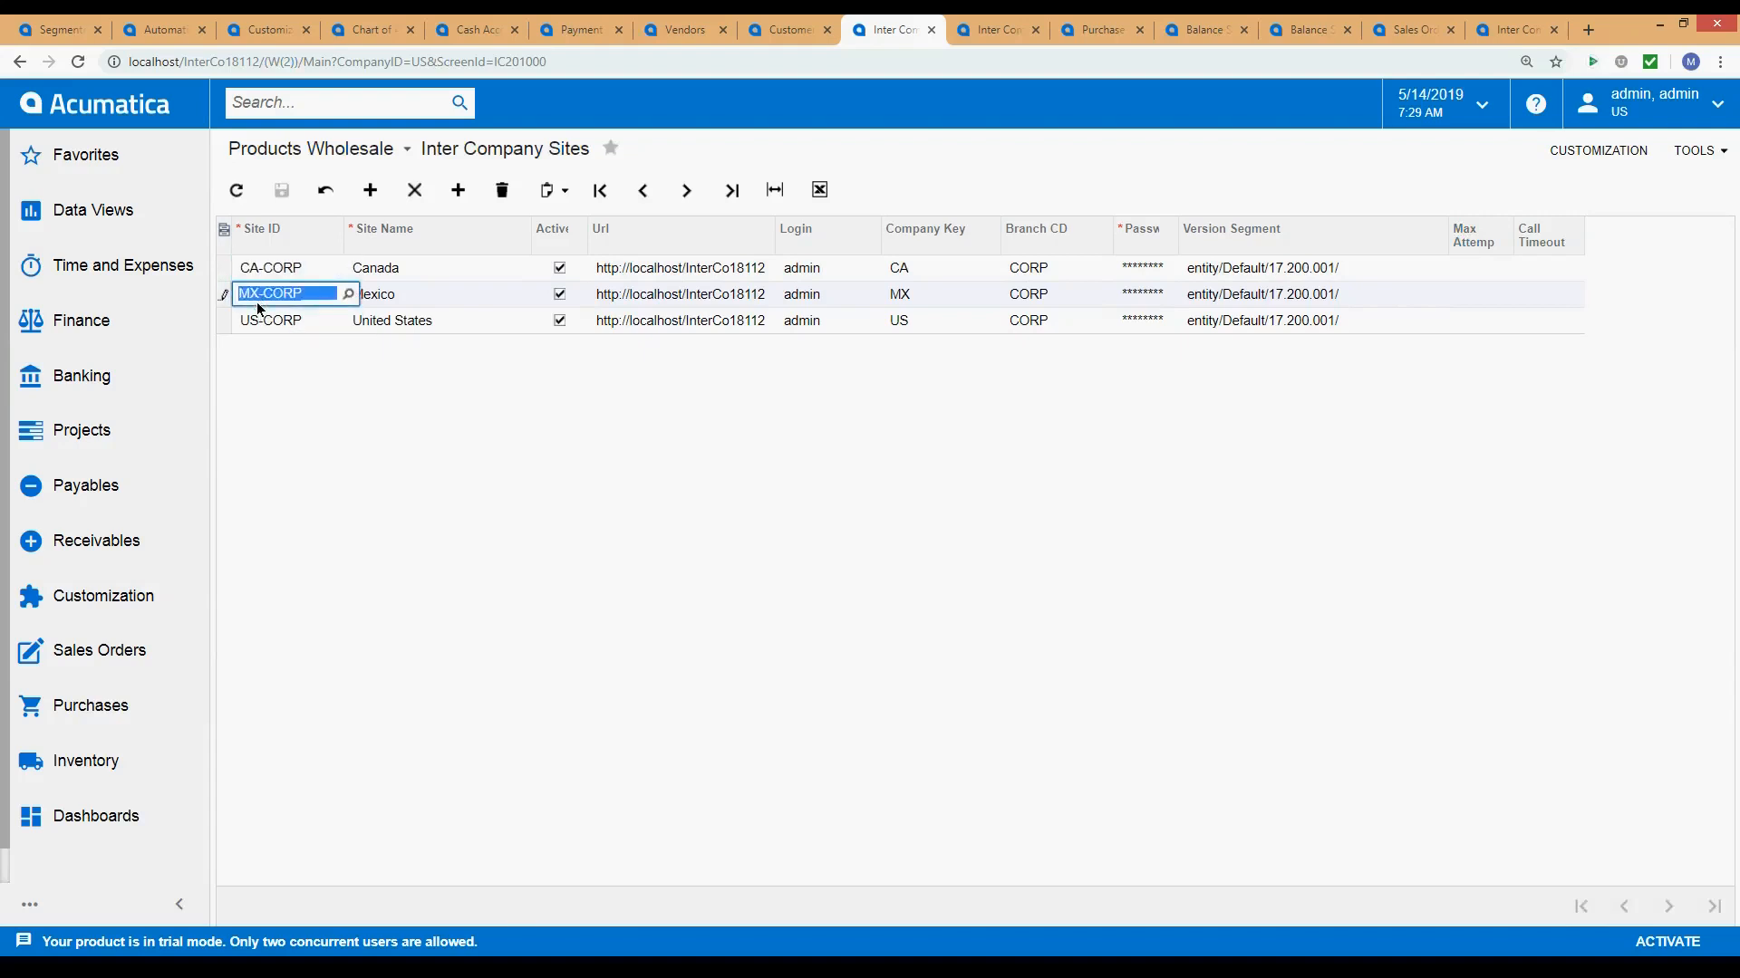
pyautogui.press('Down')
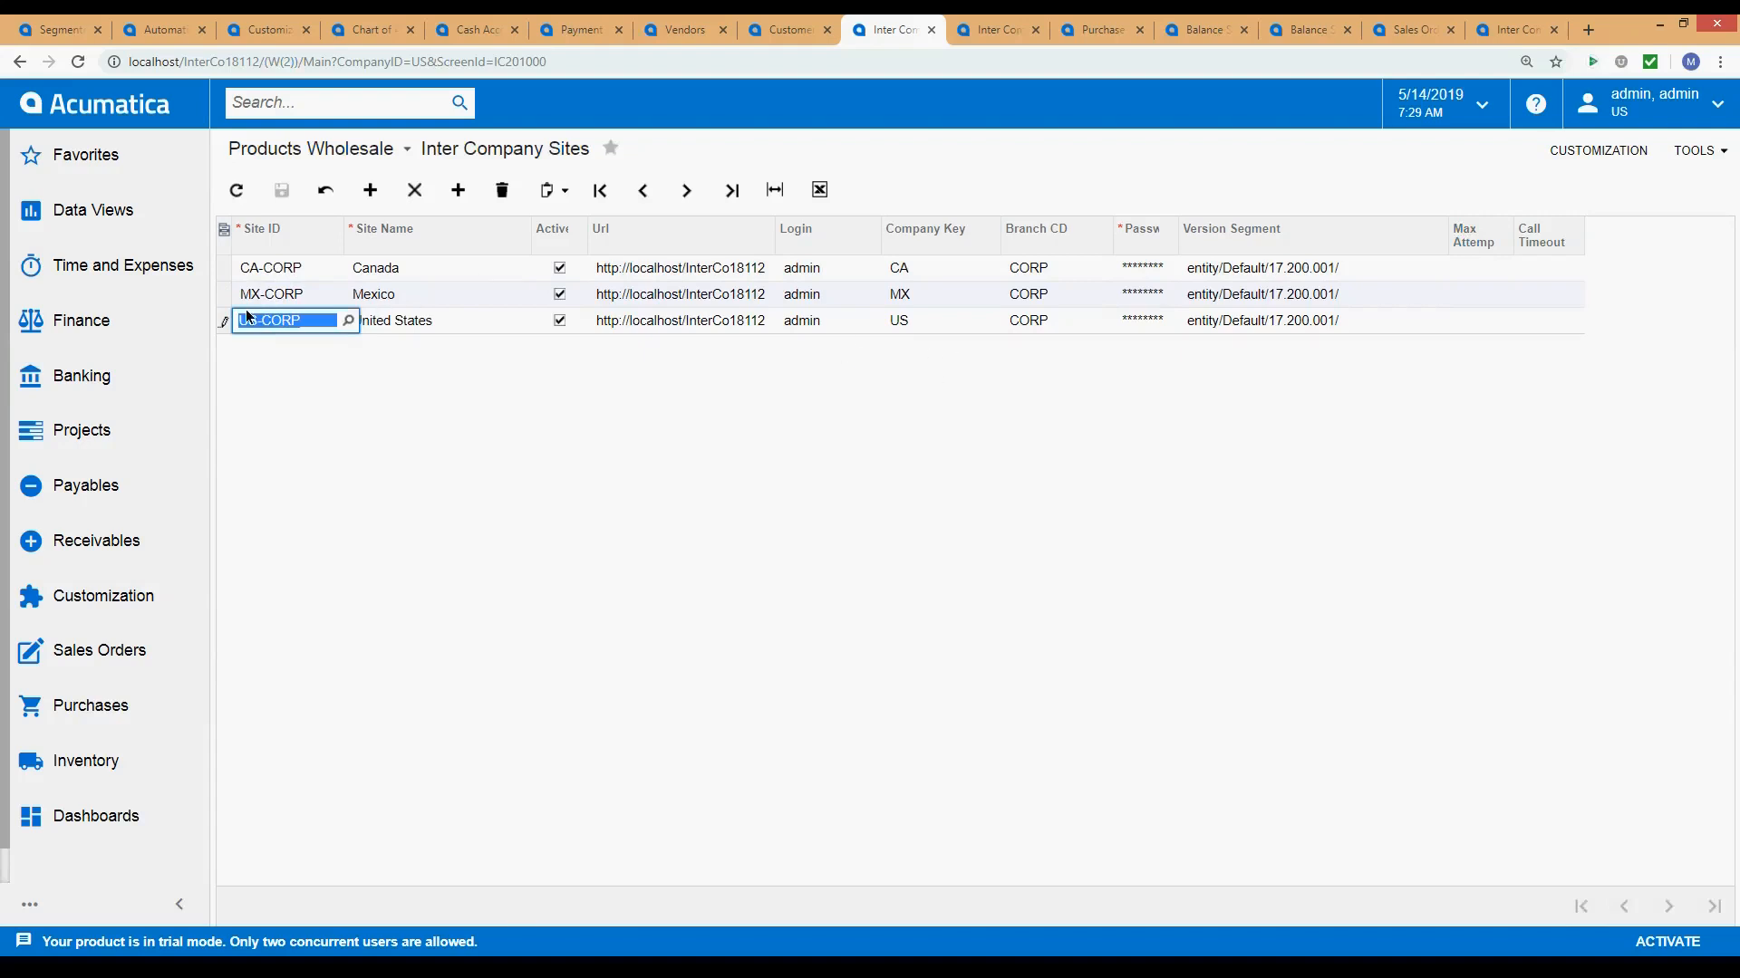
# Compare the Company Key and Branch CD values of the intercompany sites without changing them.
pyautogui.click(1055, 268)
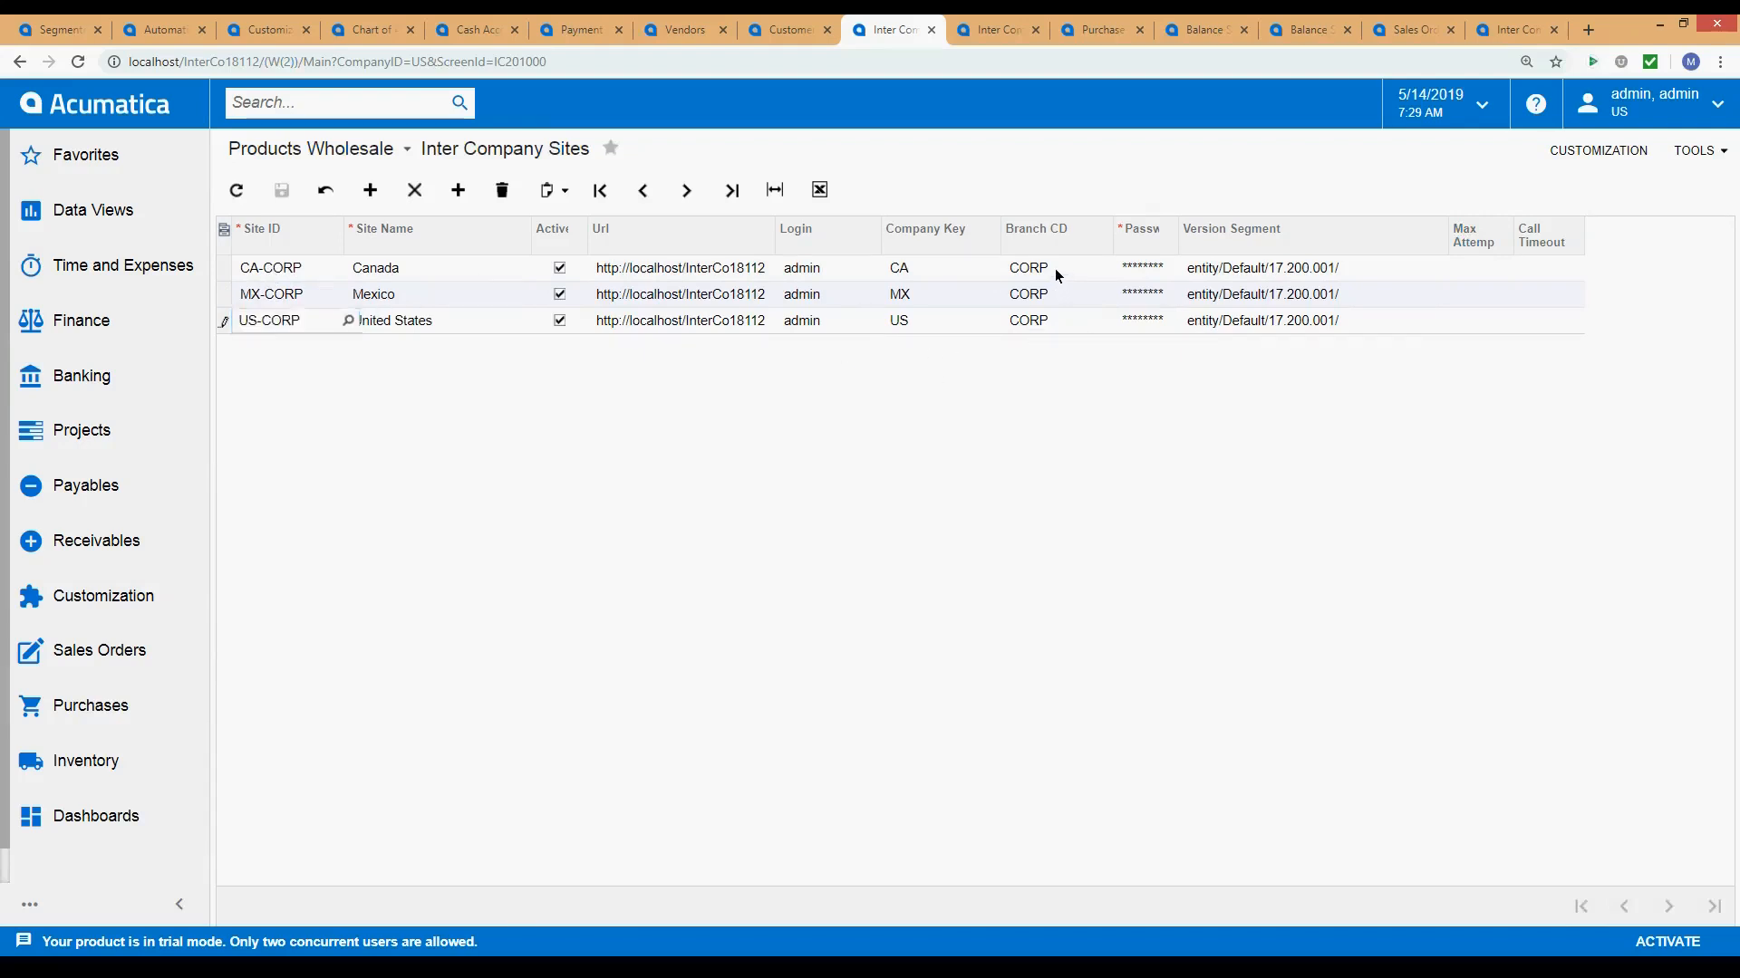
pyautogui.click(1056, 292)
pyautogui.click(1058, 269)
pyautogui.click(1055, 289)
pyautogui.click(1058, 265)
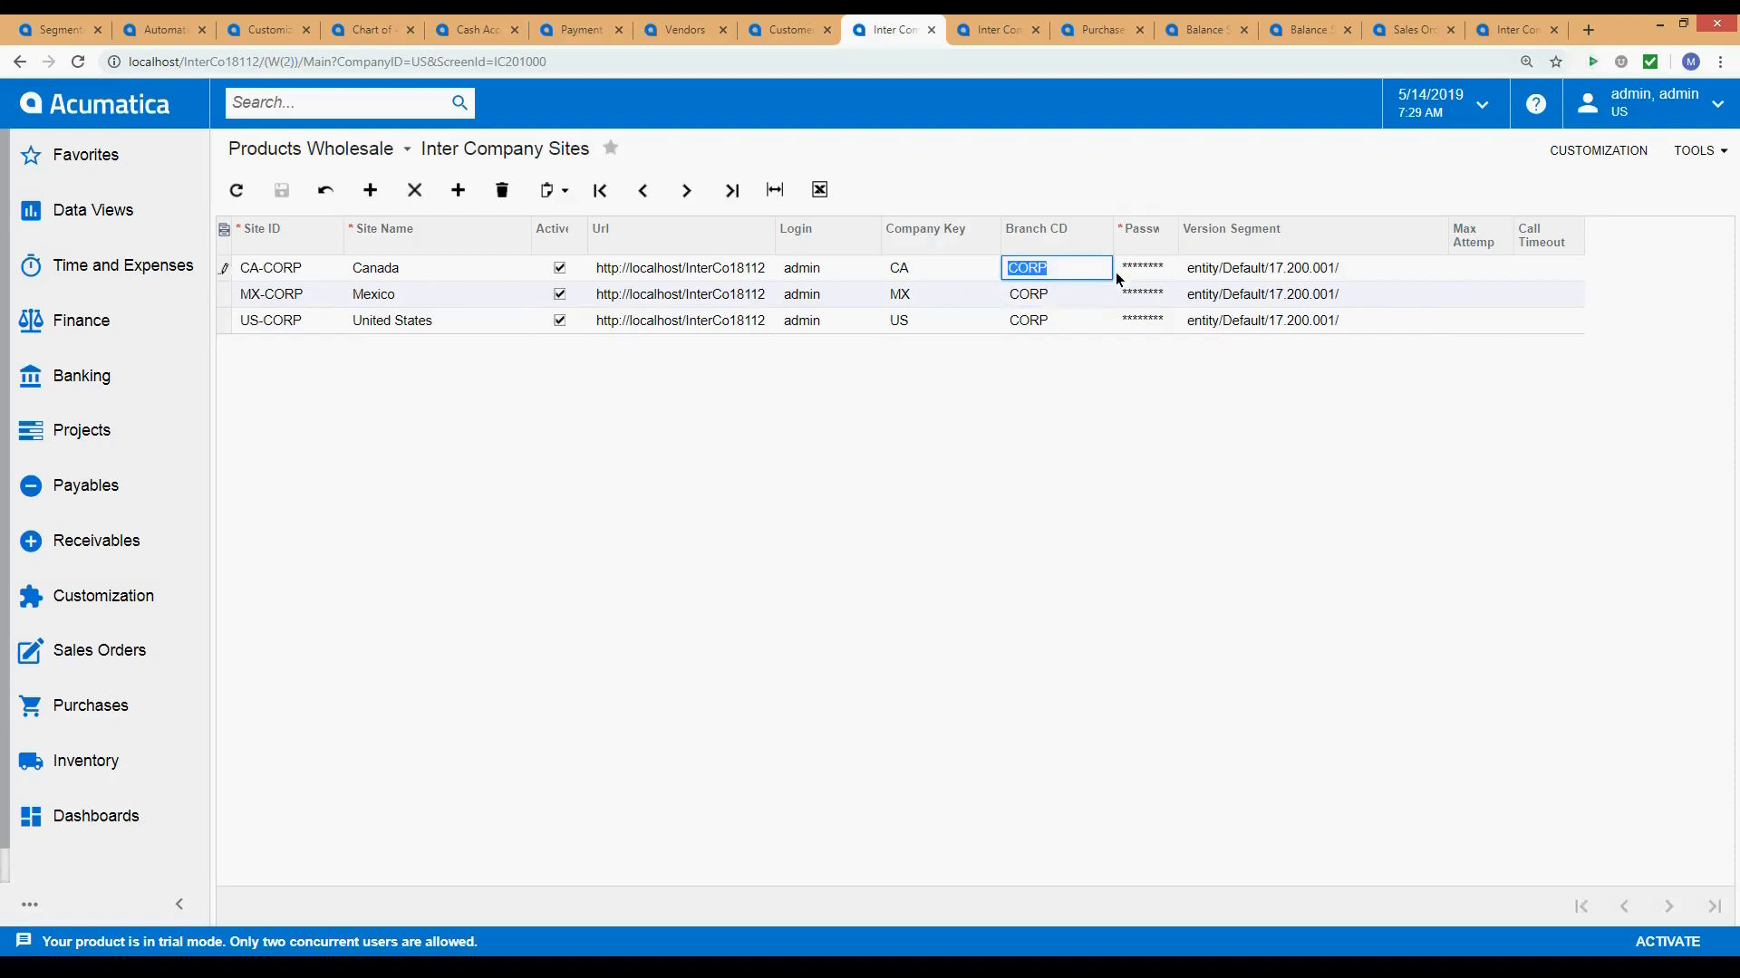
pyautogui.click(928, 265)
pyautogui.click(1049, 272)
pyautogui.click(944, 270)
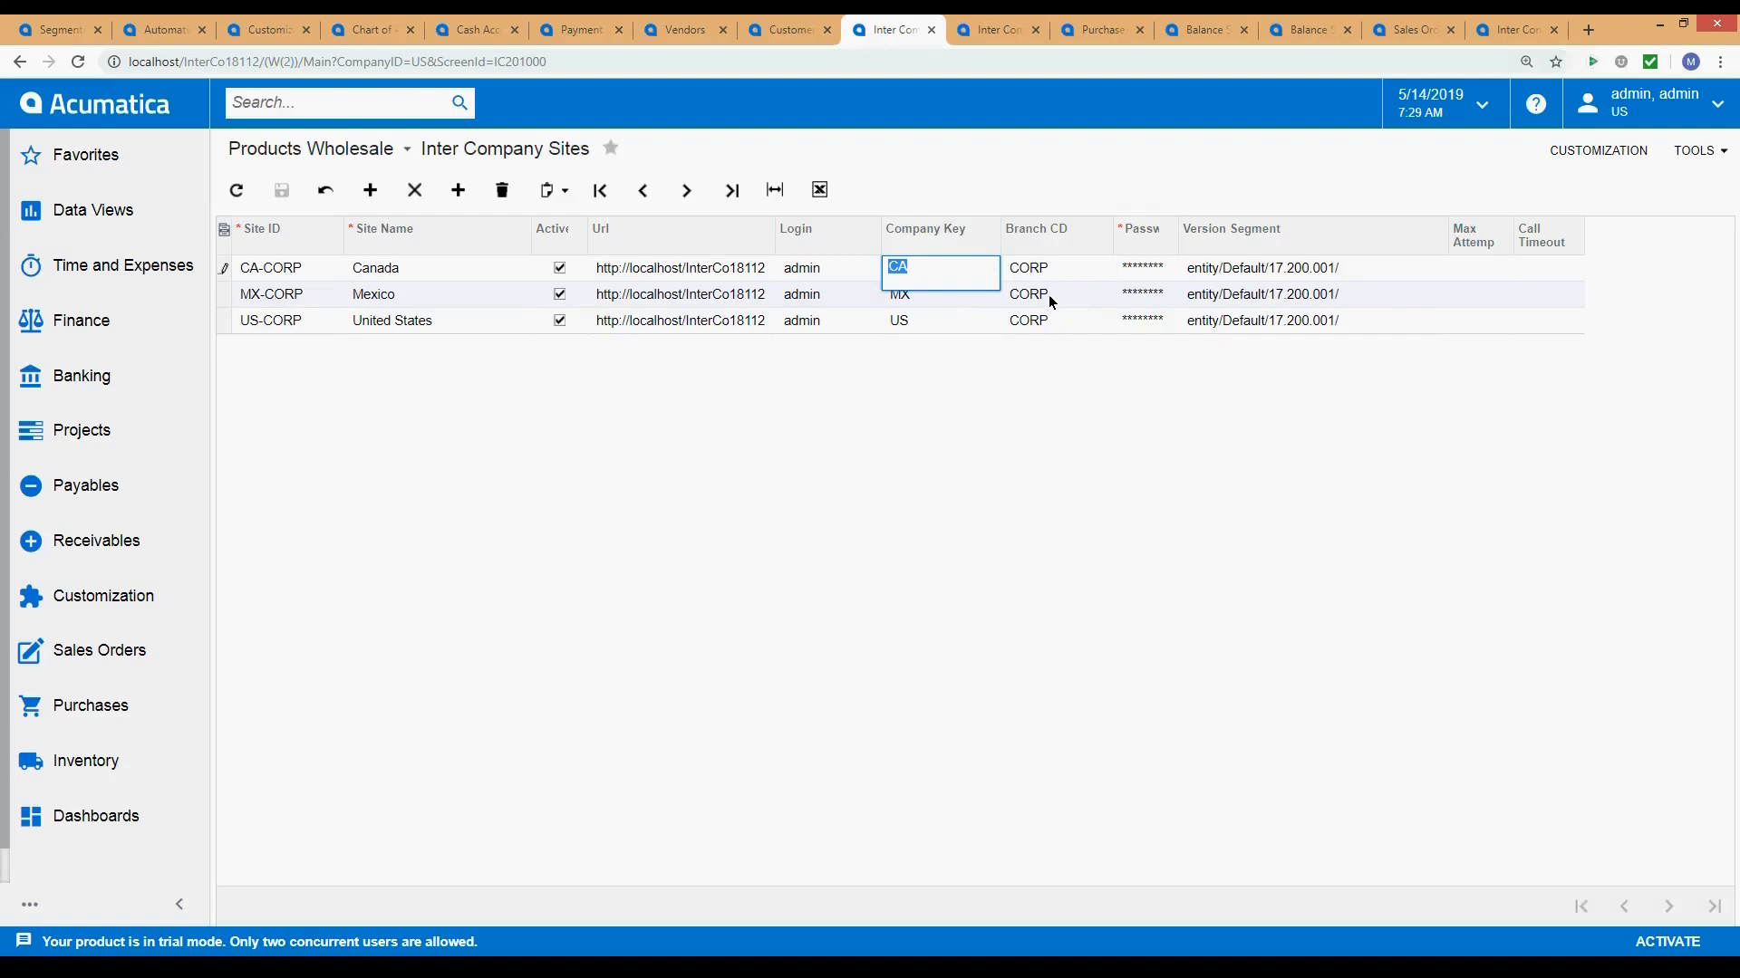
pyautogui.click(960, 322)
pyautogui.click(1072, 317)
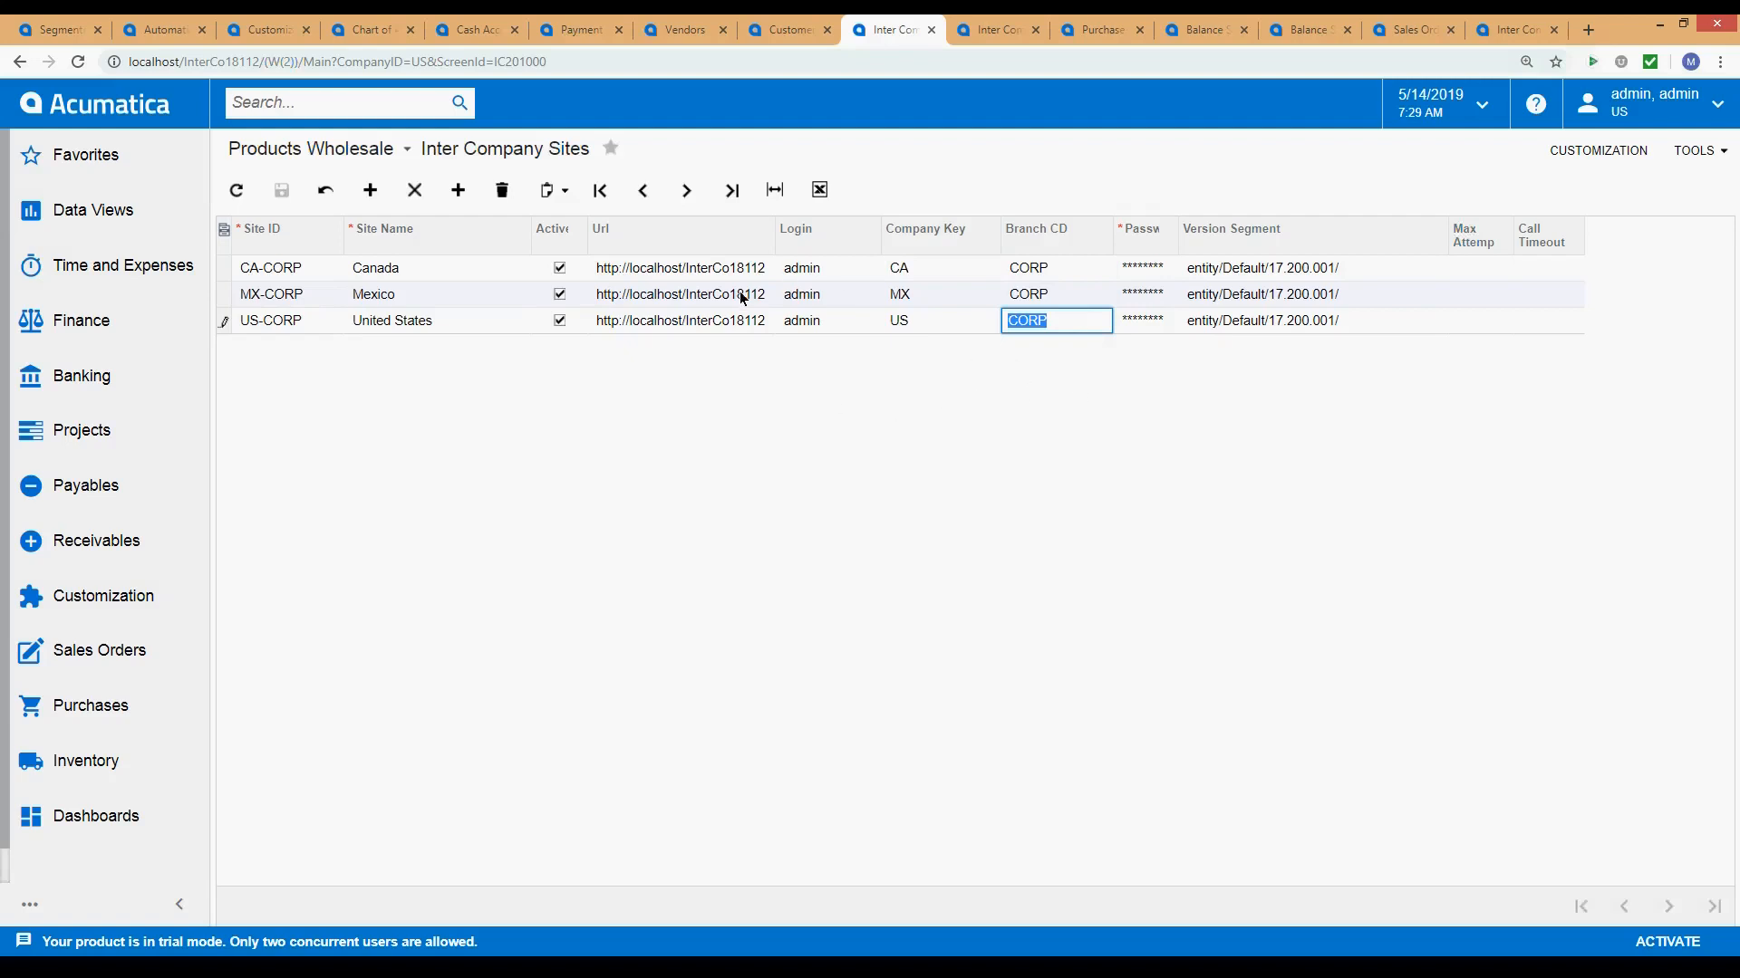
# Examine the site names of the three intercompany sites without changing them.
pyautogui.click(410, 268)
pyautogui.click(406, 302)
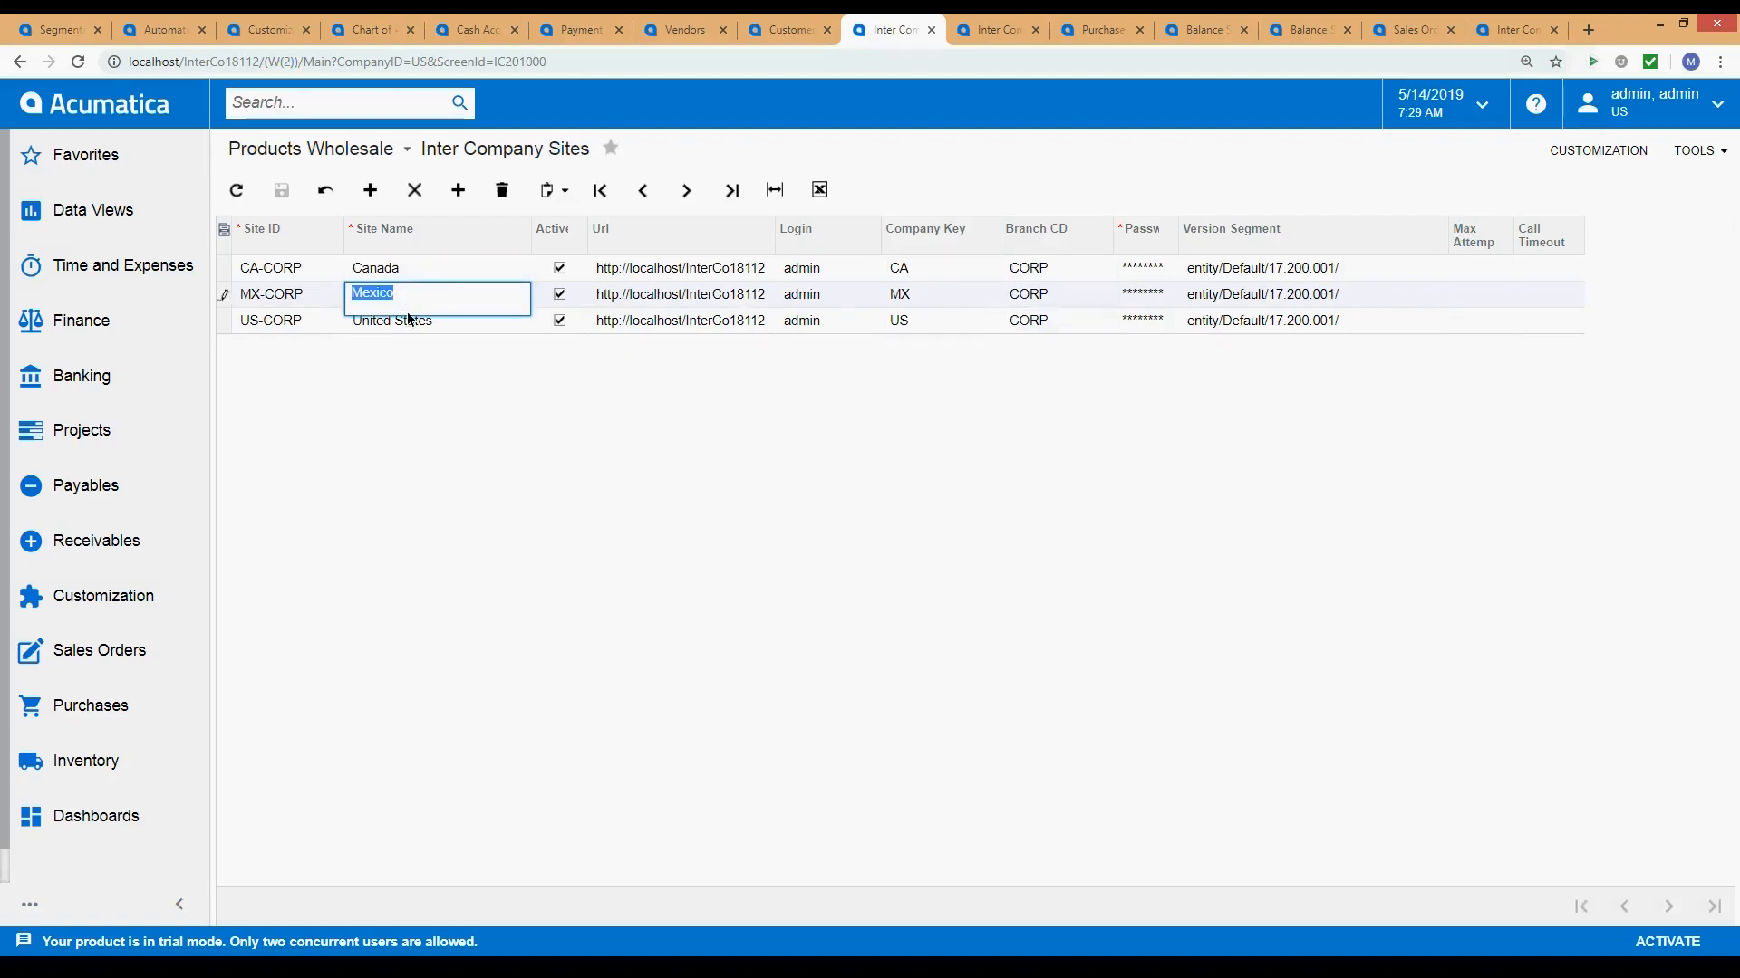
pyautogui.click(404, 324)
pyautogui.click(407, 297)
pyautogui.click(411, 264)
pyautogui.click(408, 297)
pyautogui.click(410, 318)
pyautogui.click(413, 270)
pyautogui.click(404, 297)
pyautogui.click(438, 269)
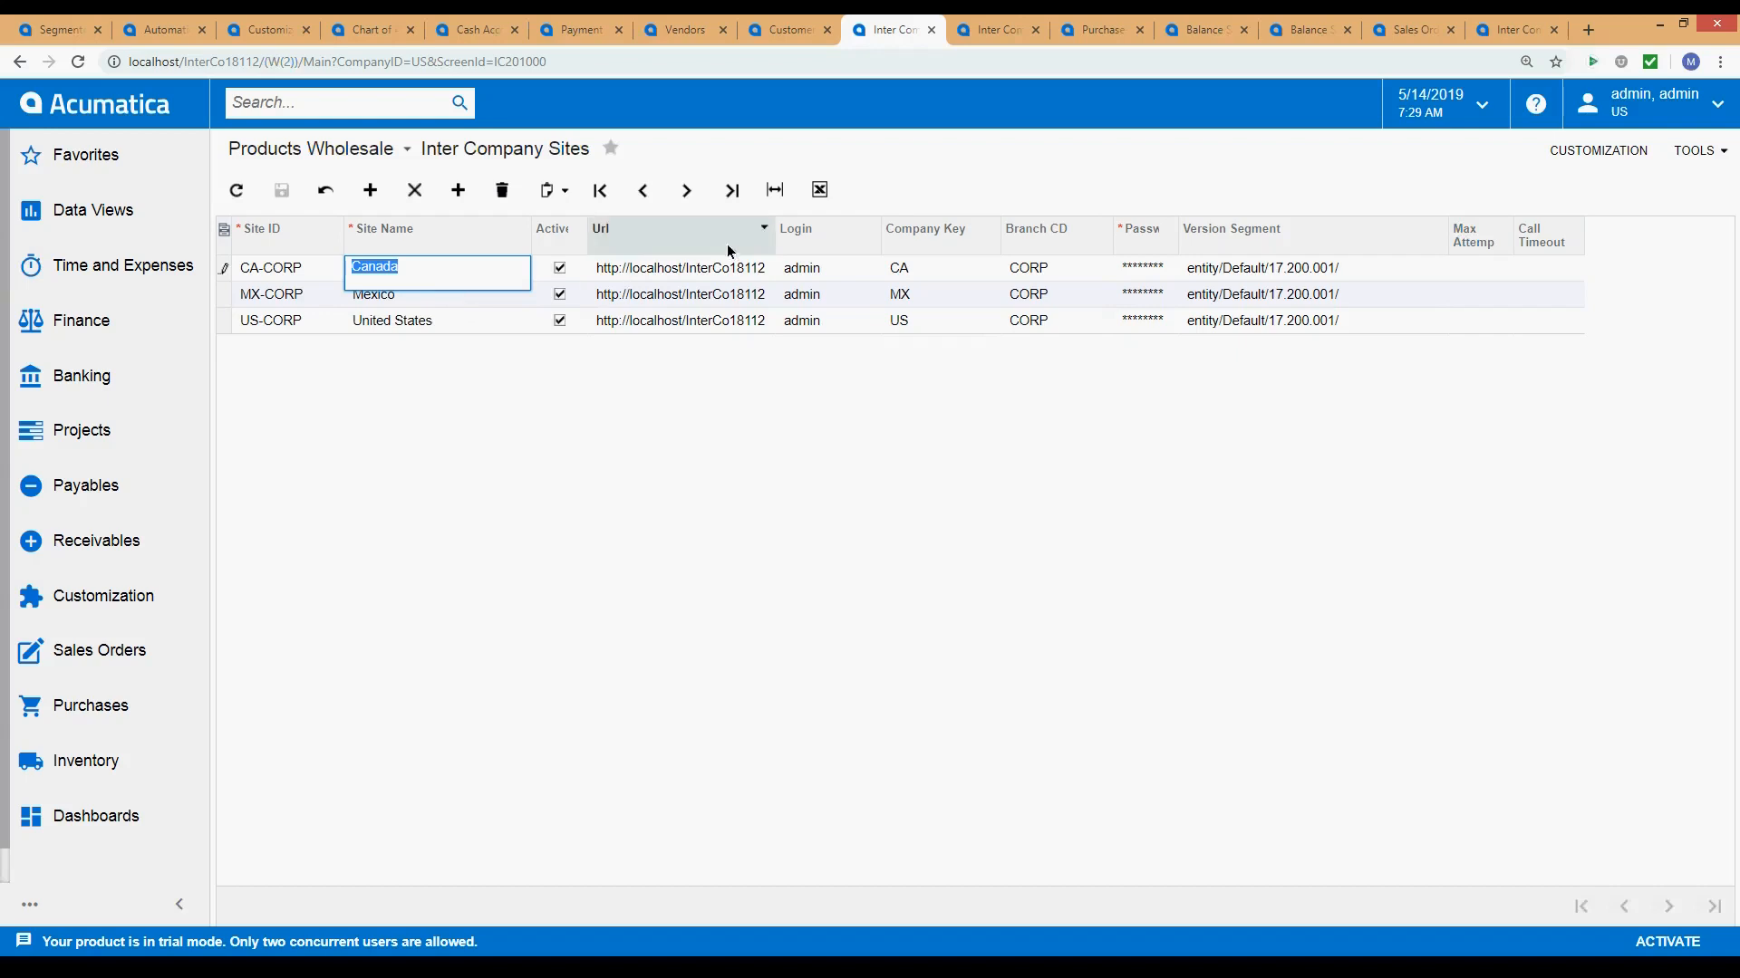
# Widen the Url column and examine the Canada site's Url, Login, Company Key and Branch CD values without changing them.
pyautogui.moveTo(771, 241); pyautogui.dragTo(810, 241)
pyautogui.click(785, 268)
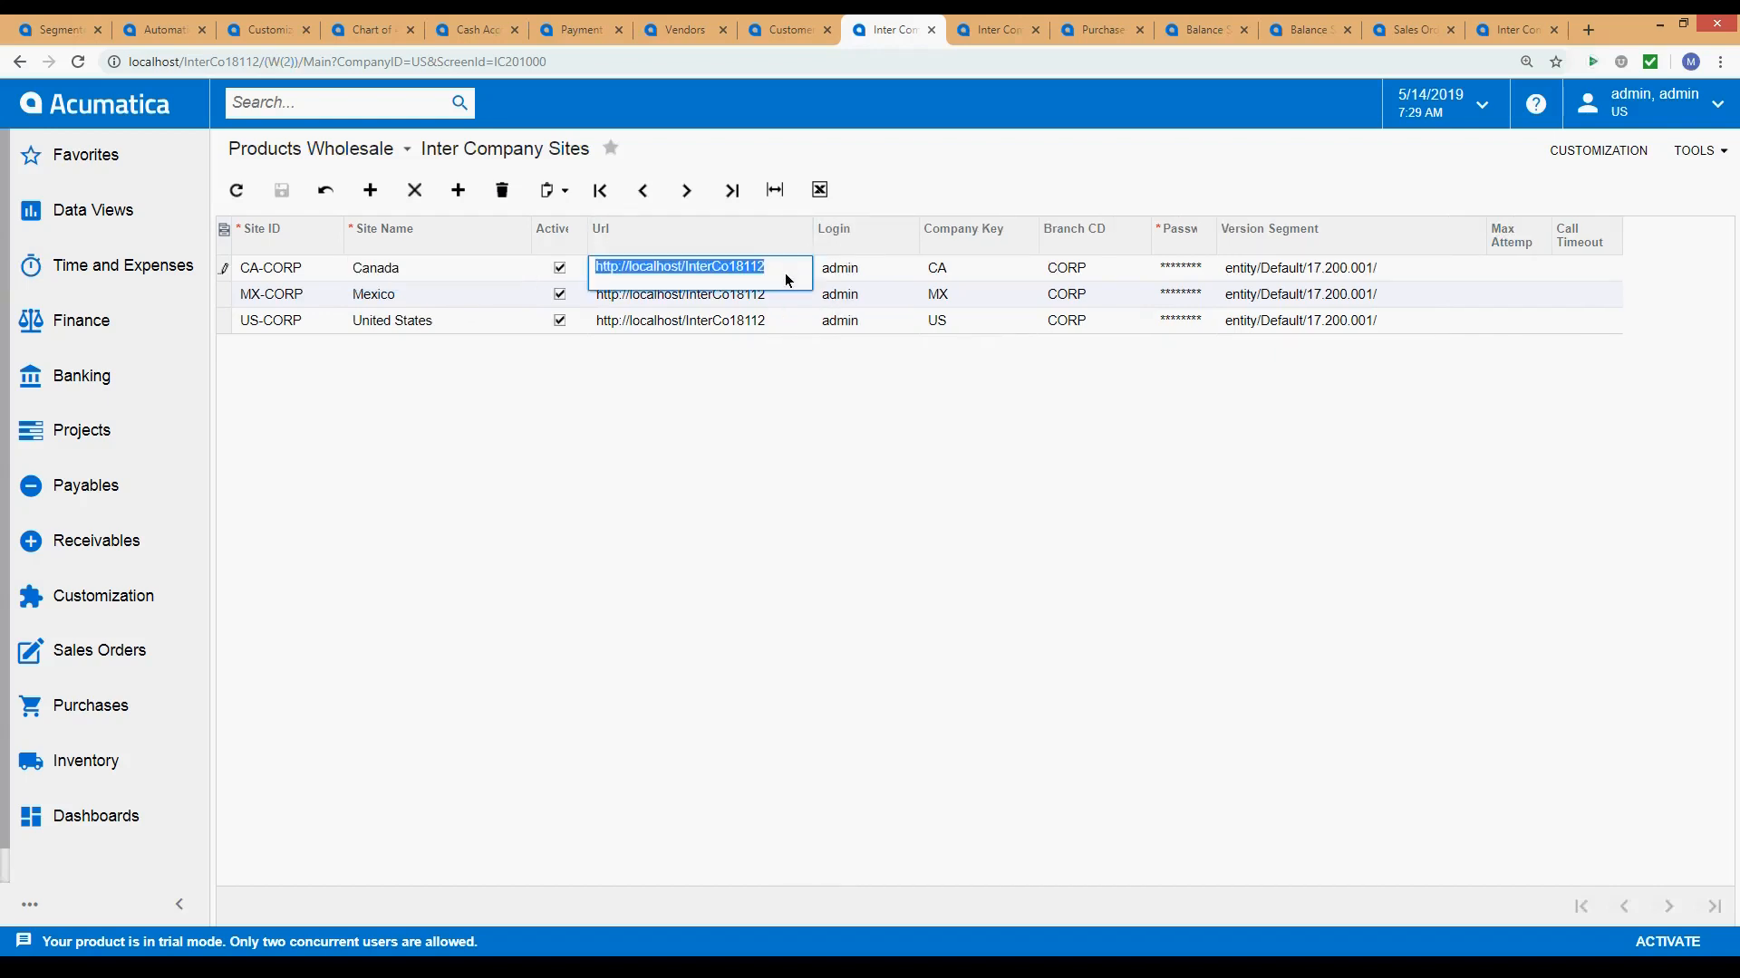
pyautogui.click(711, 268)
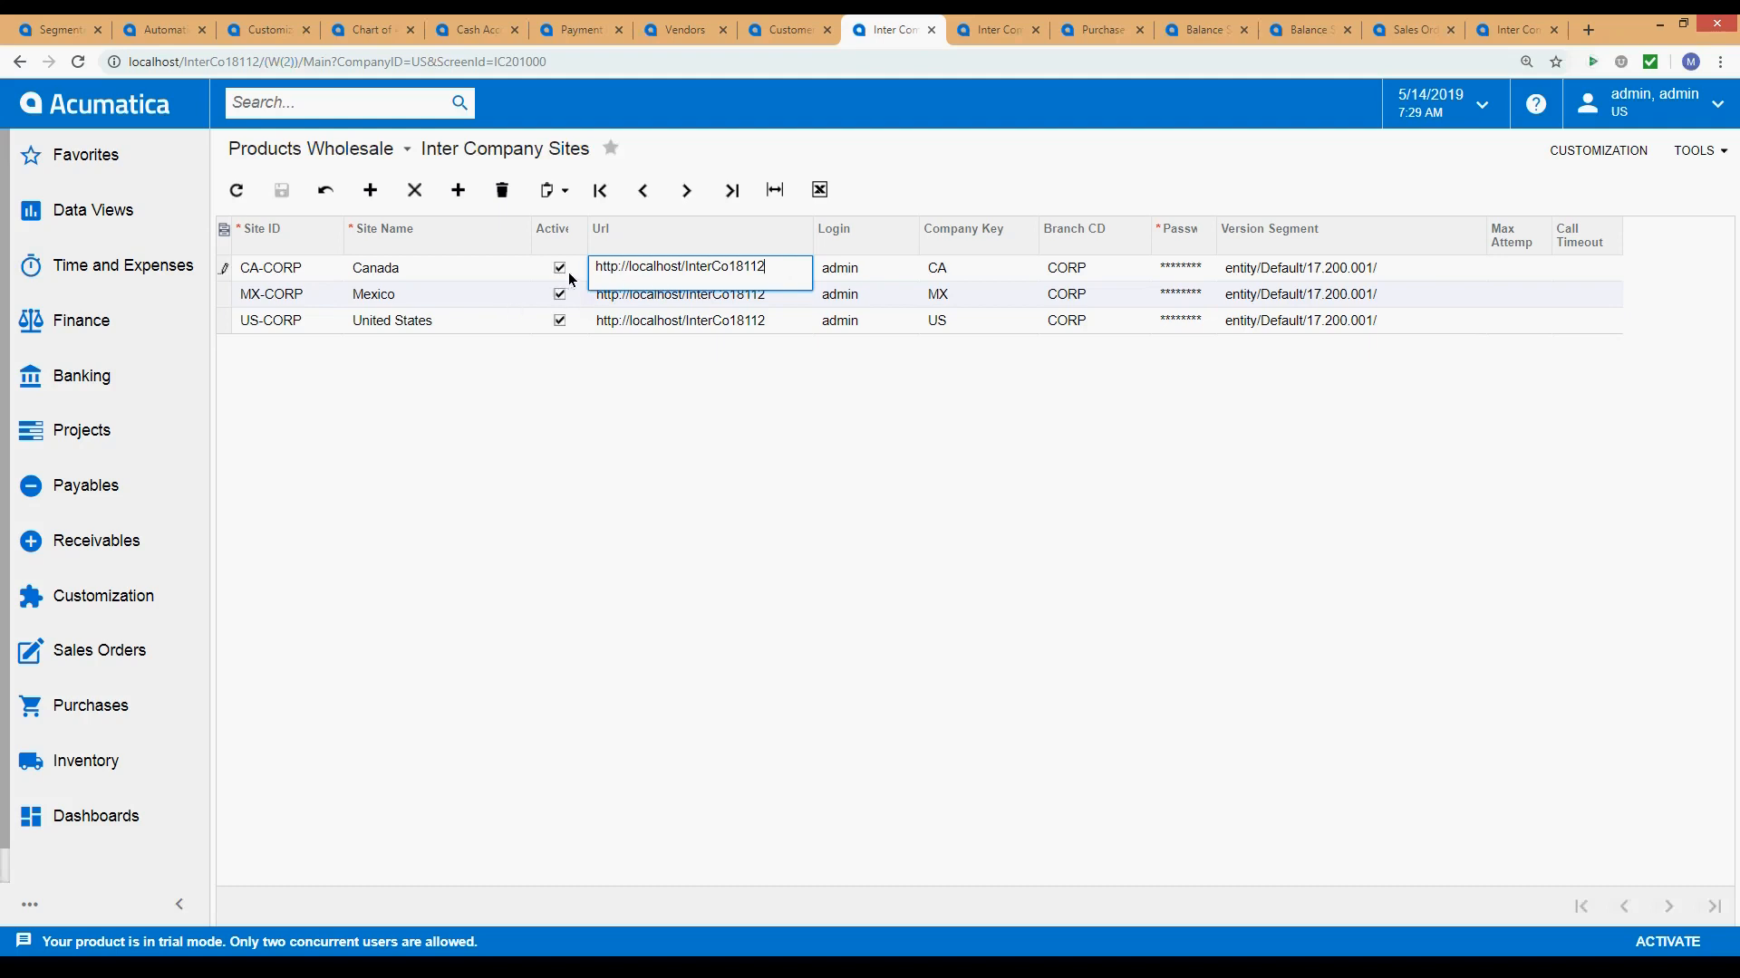
pyautogui.click(860, 270)
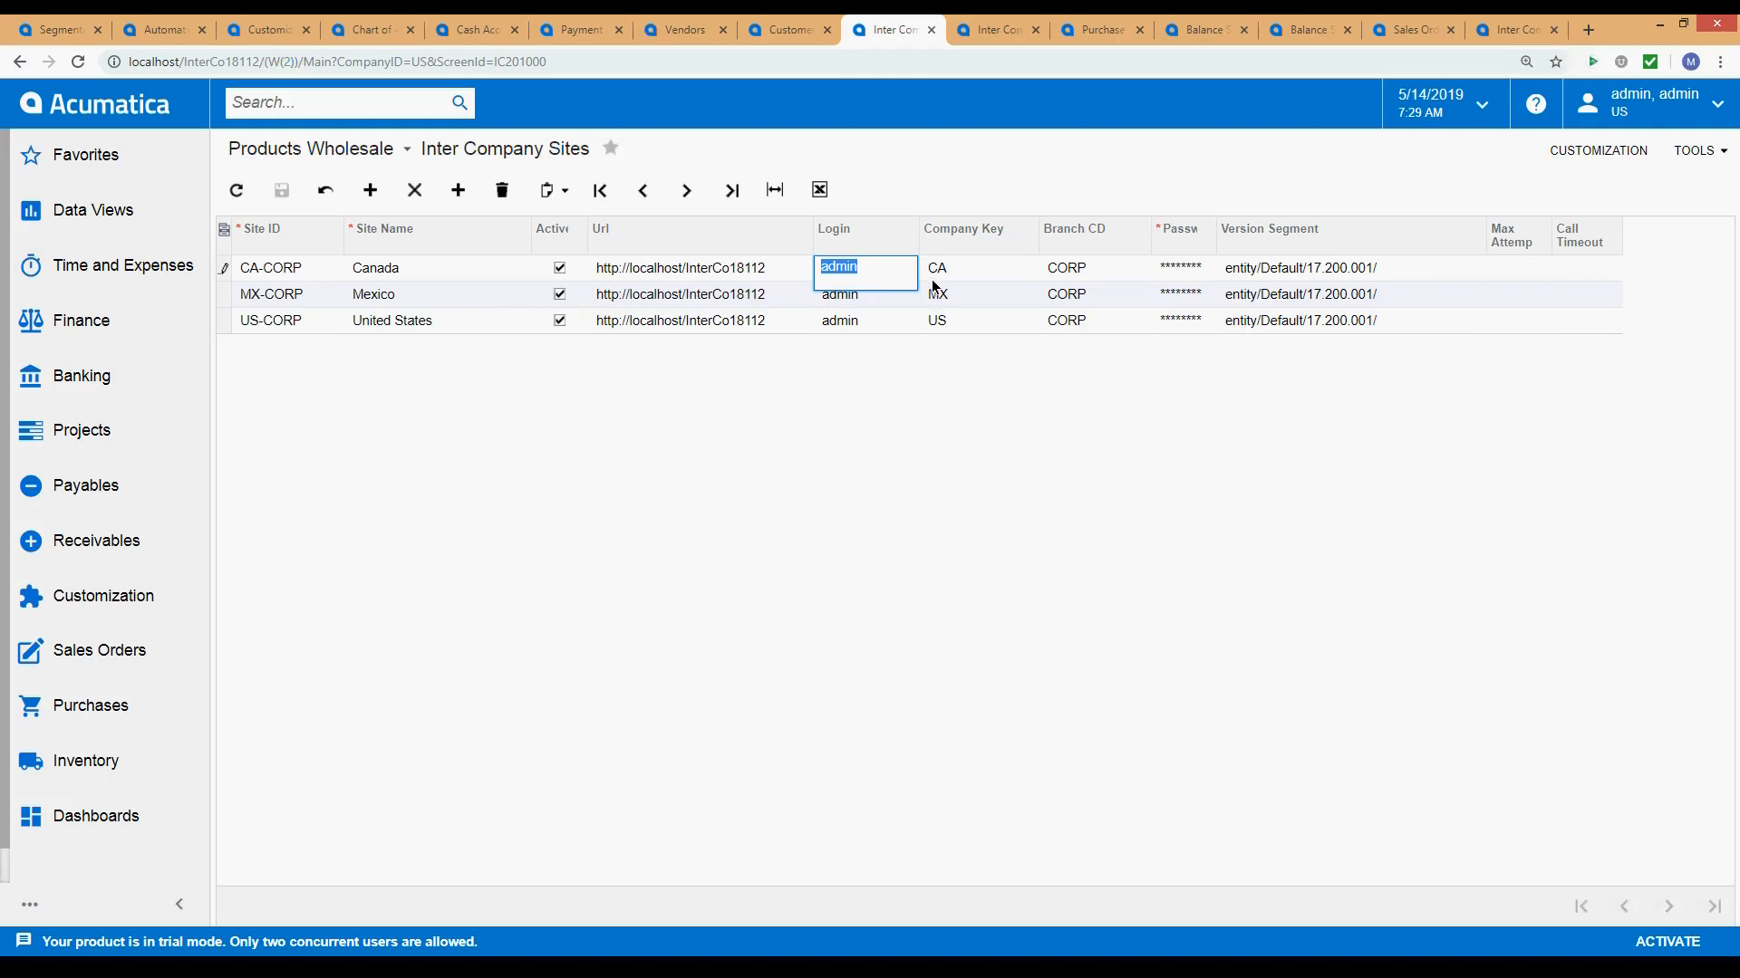
pyautogui.click(986, 270)
pyautogui.click(1079, 270)
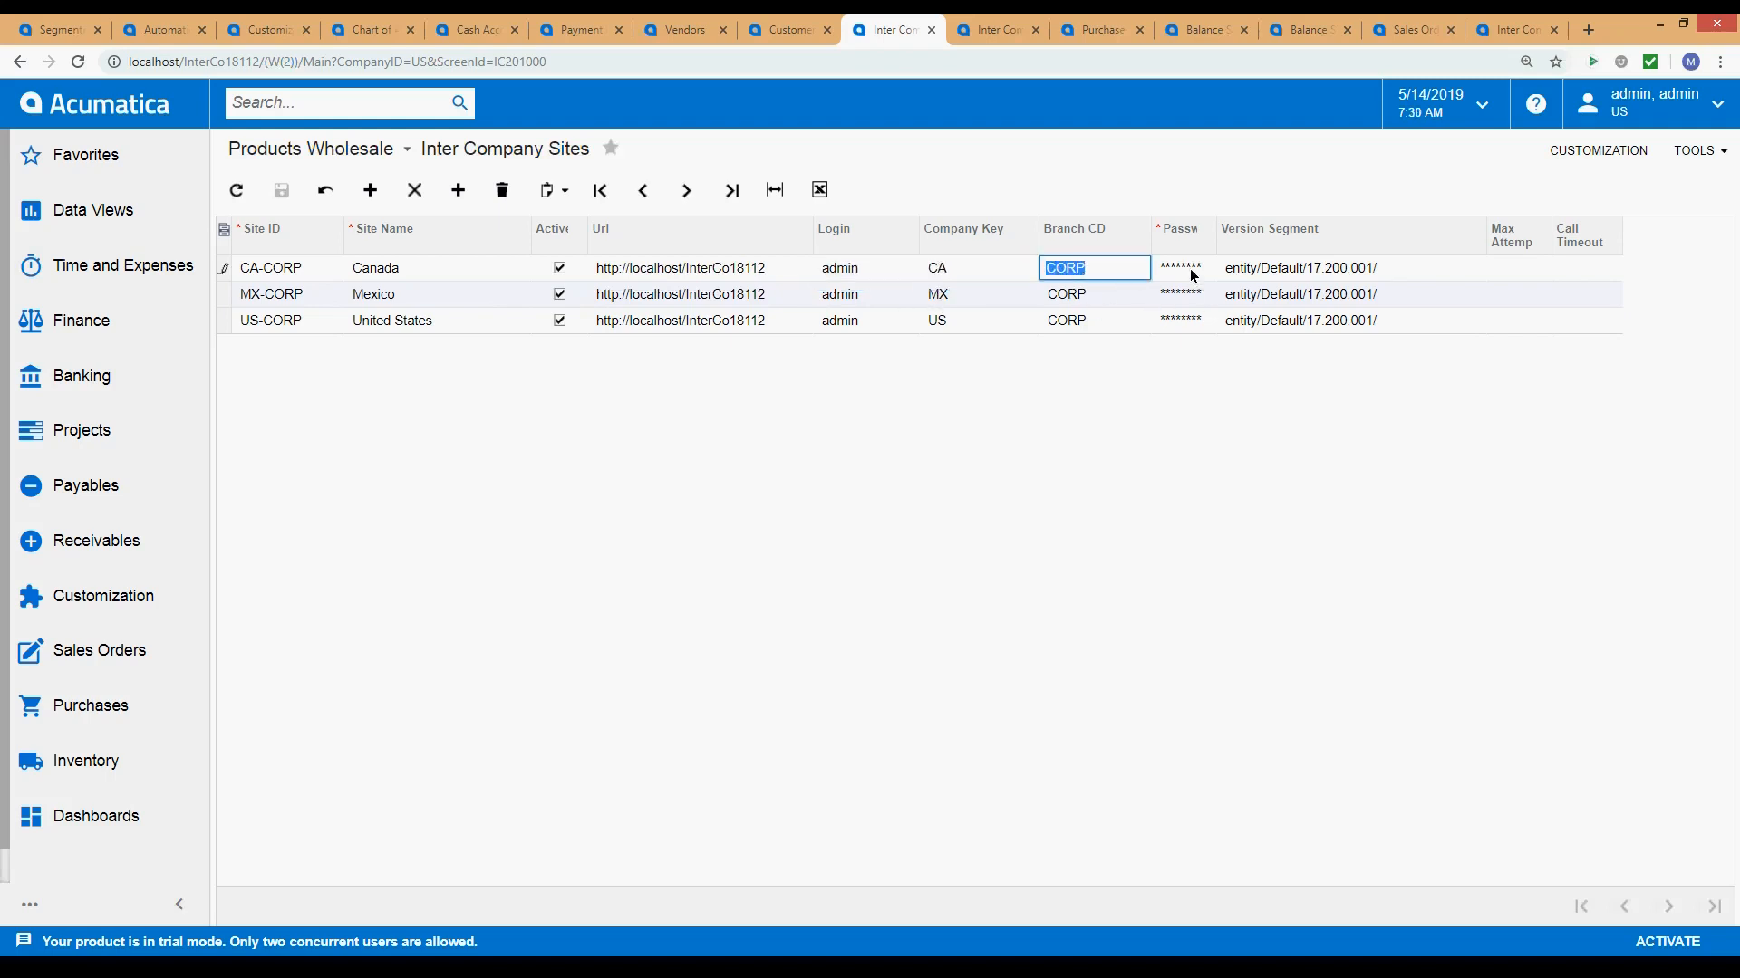
# Widen the Password column and examine the Password and Version Segment fields of the intercompany sites without changing them.
pyautogui.moveTo(1215, 239); pyautogui.dragTo(1250, 246)
pyautogui.click(1226, 267)
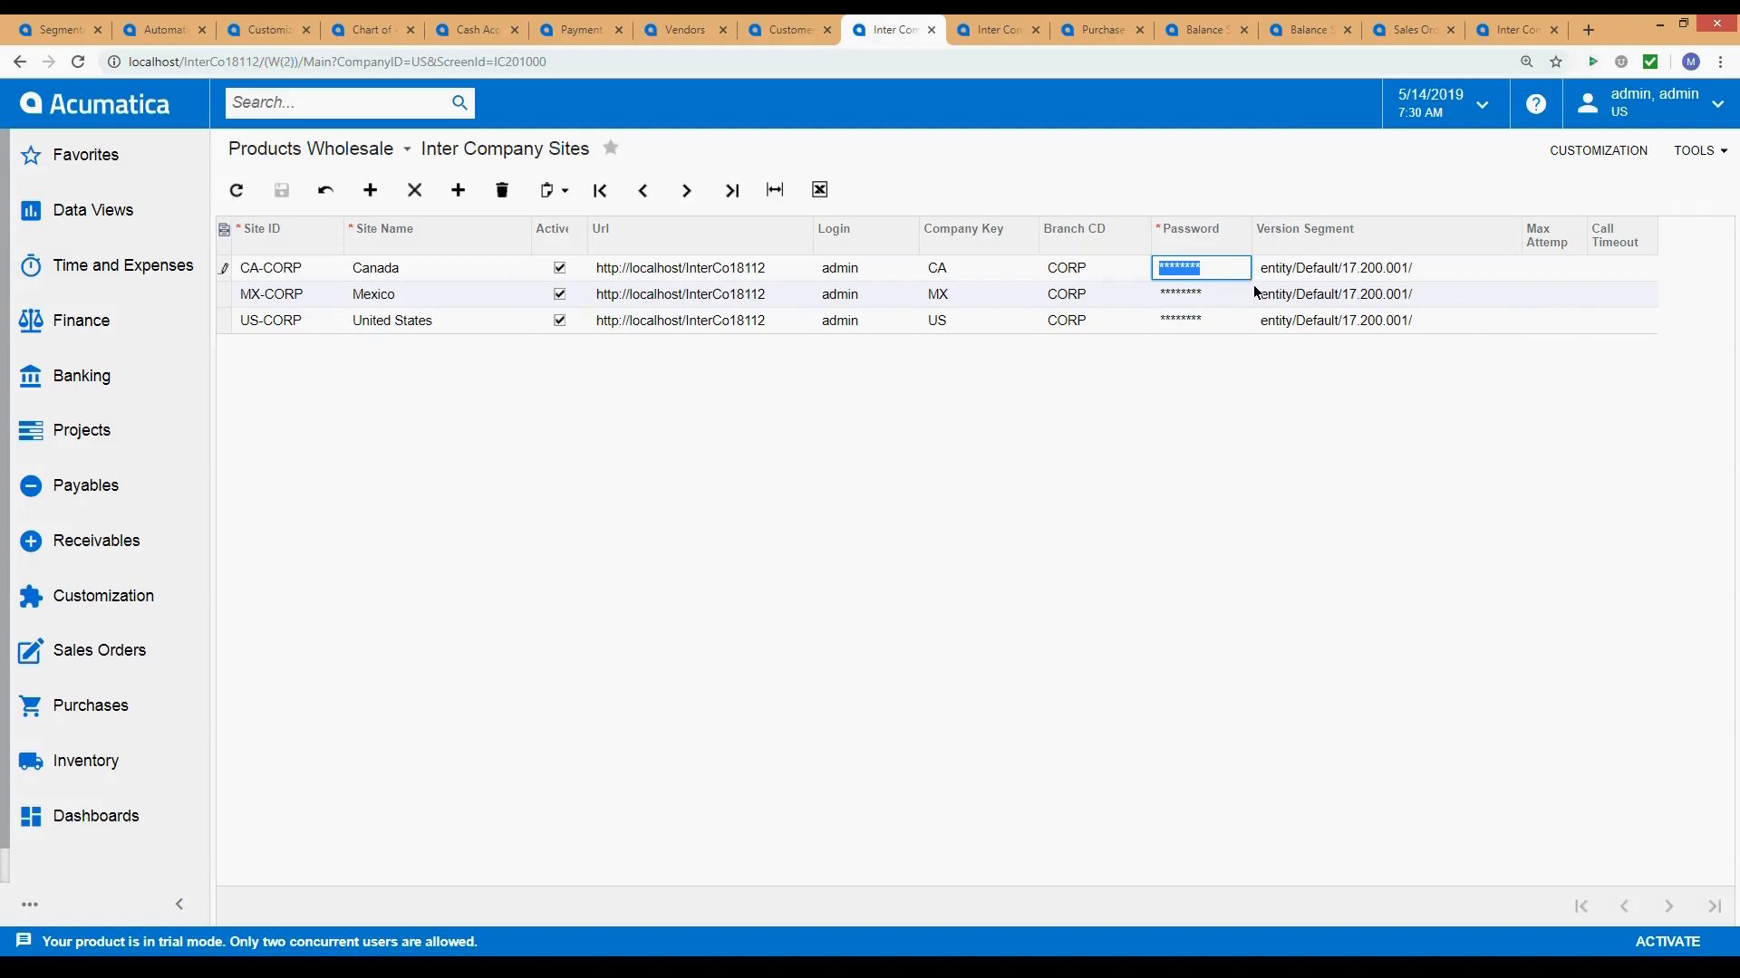
pyautogui.click(1291, 269)
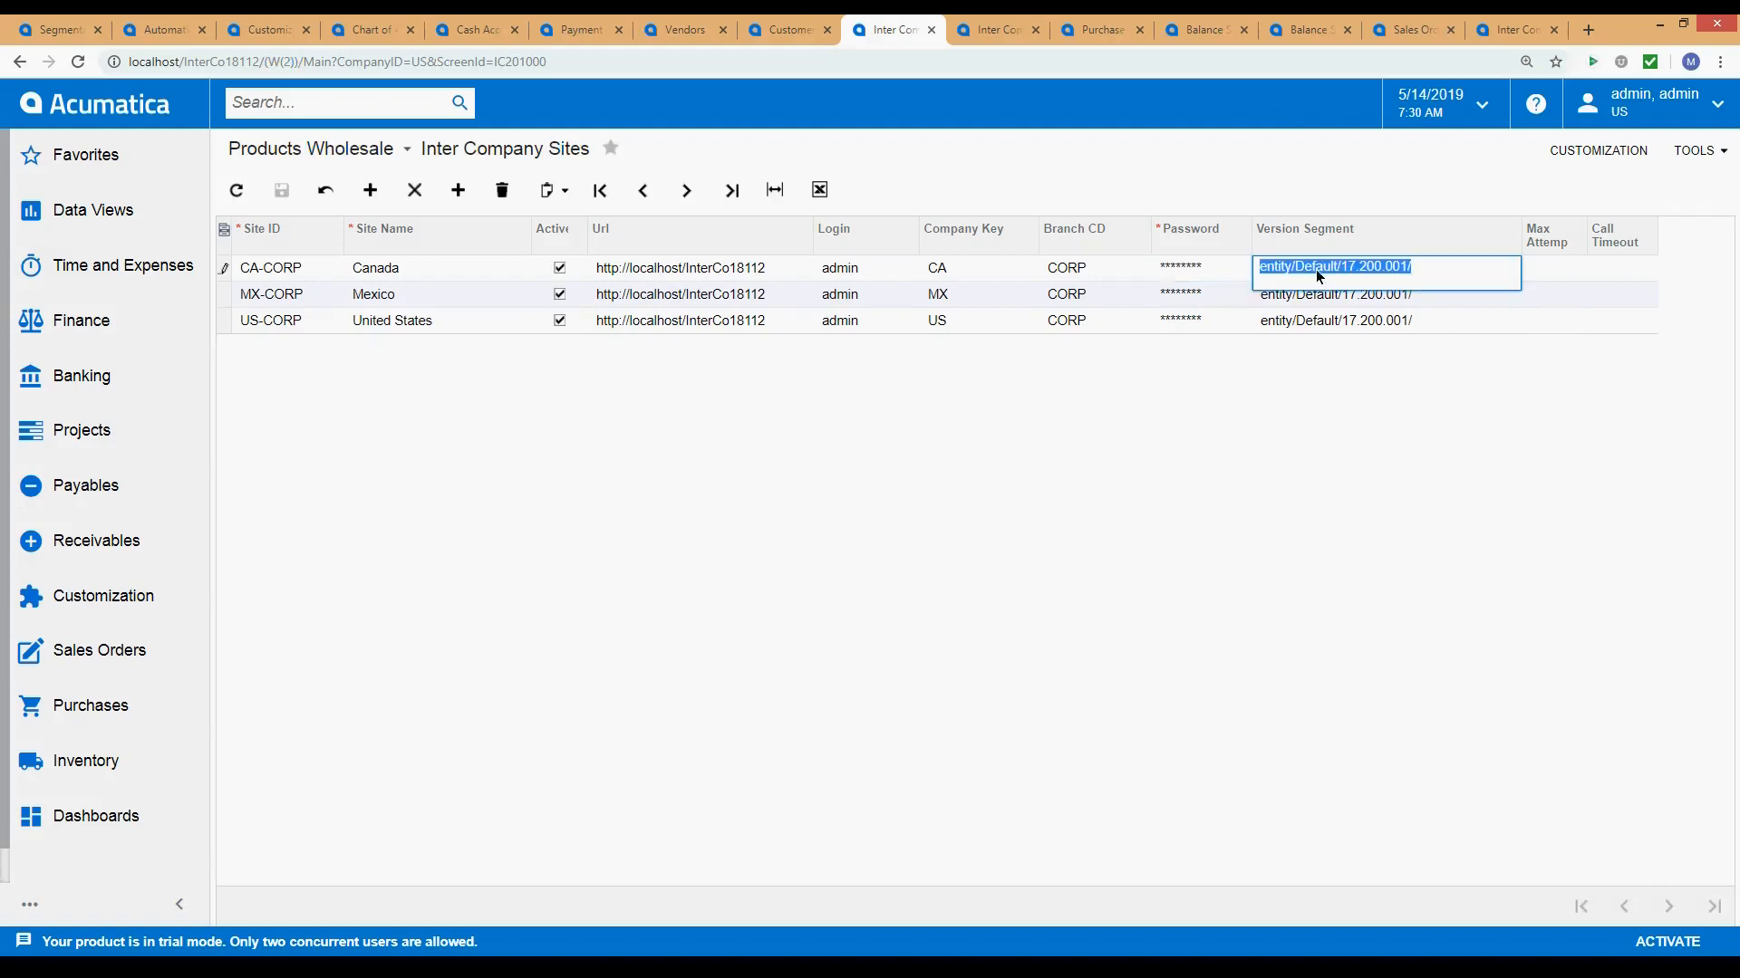
pyautogui.click(1401, 295)
pyautogui.click(1421, 266)
pyautogui.click(1274, 283)
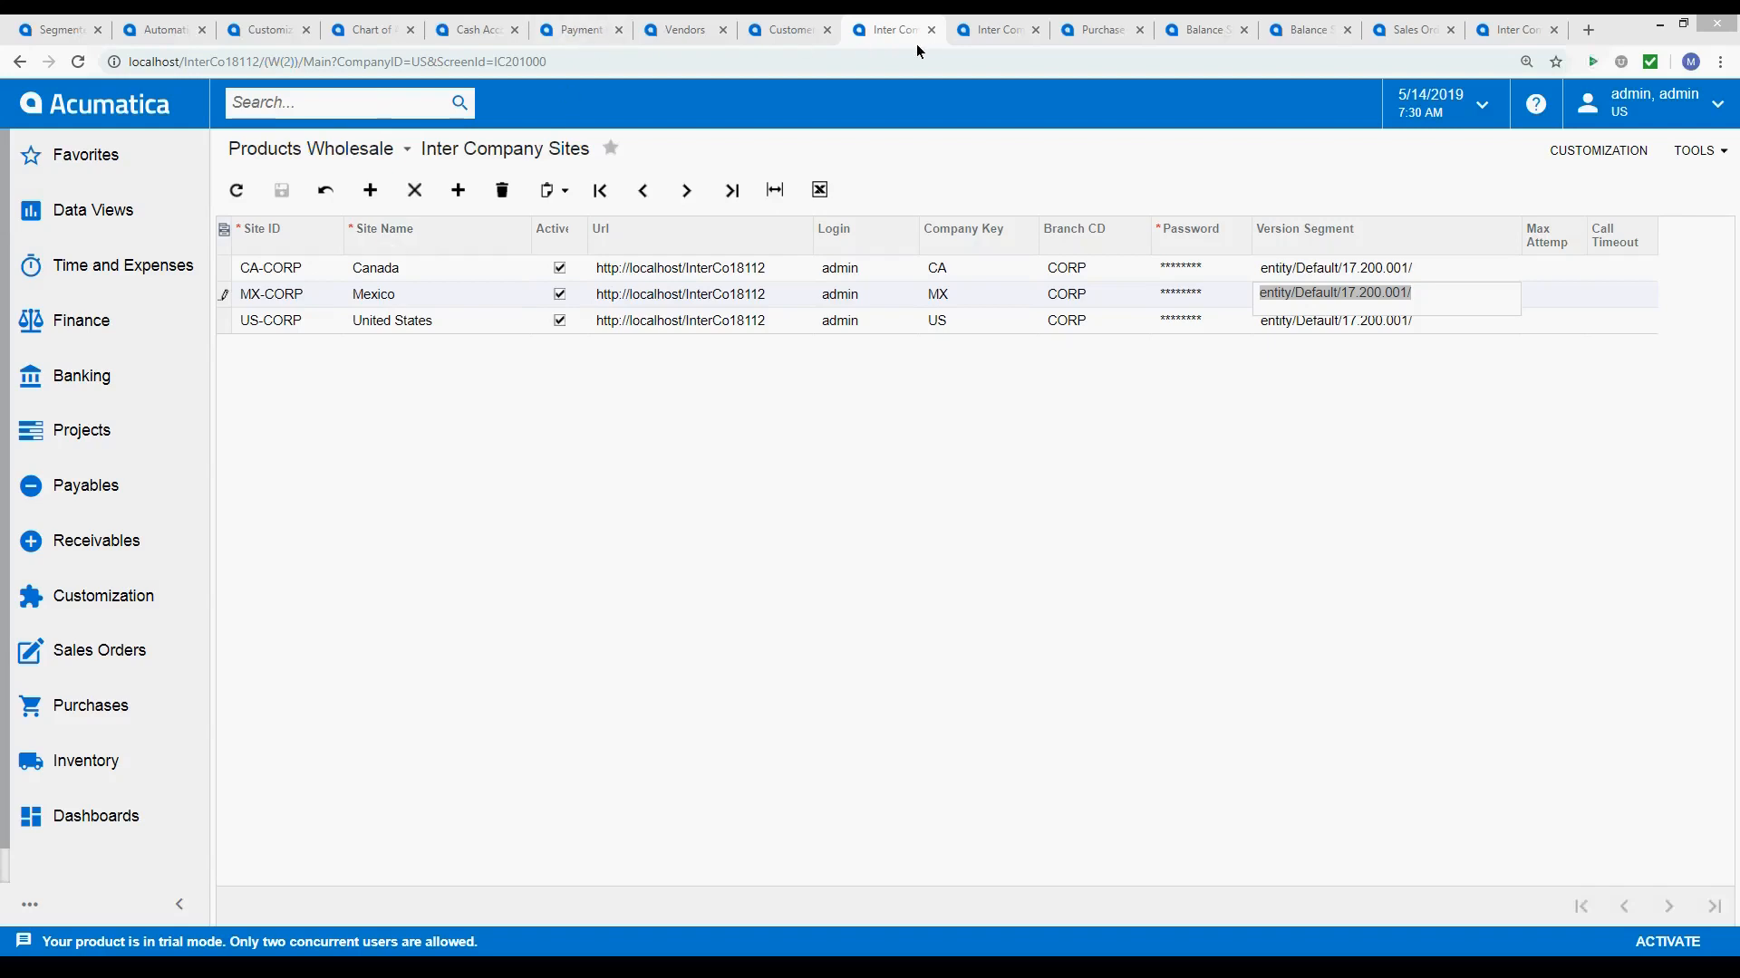
# Go to the Inter Company Account Settings page, dismiss the session message and reload the page.
pyautogui.click(985, 30)
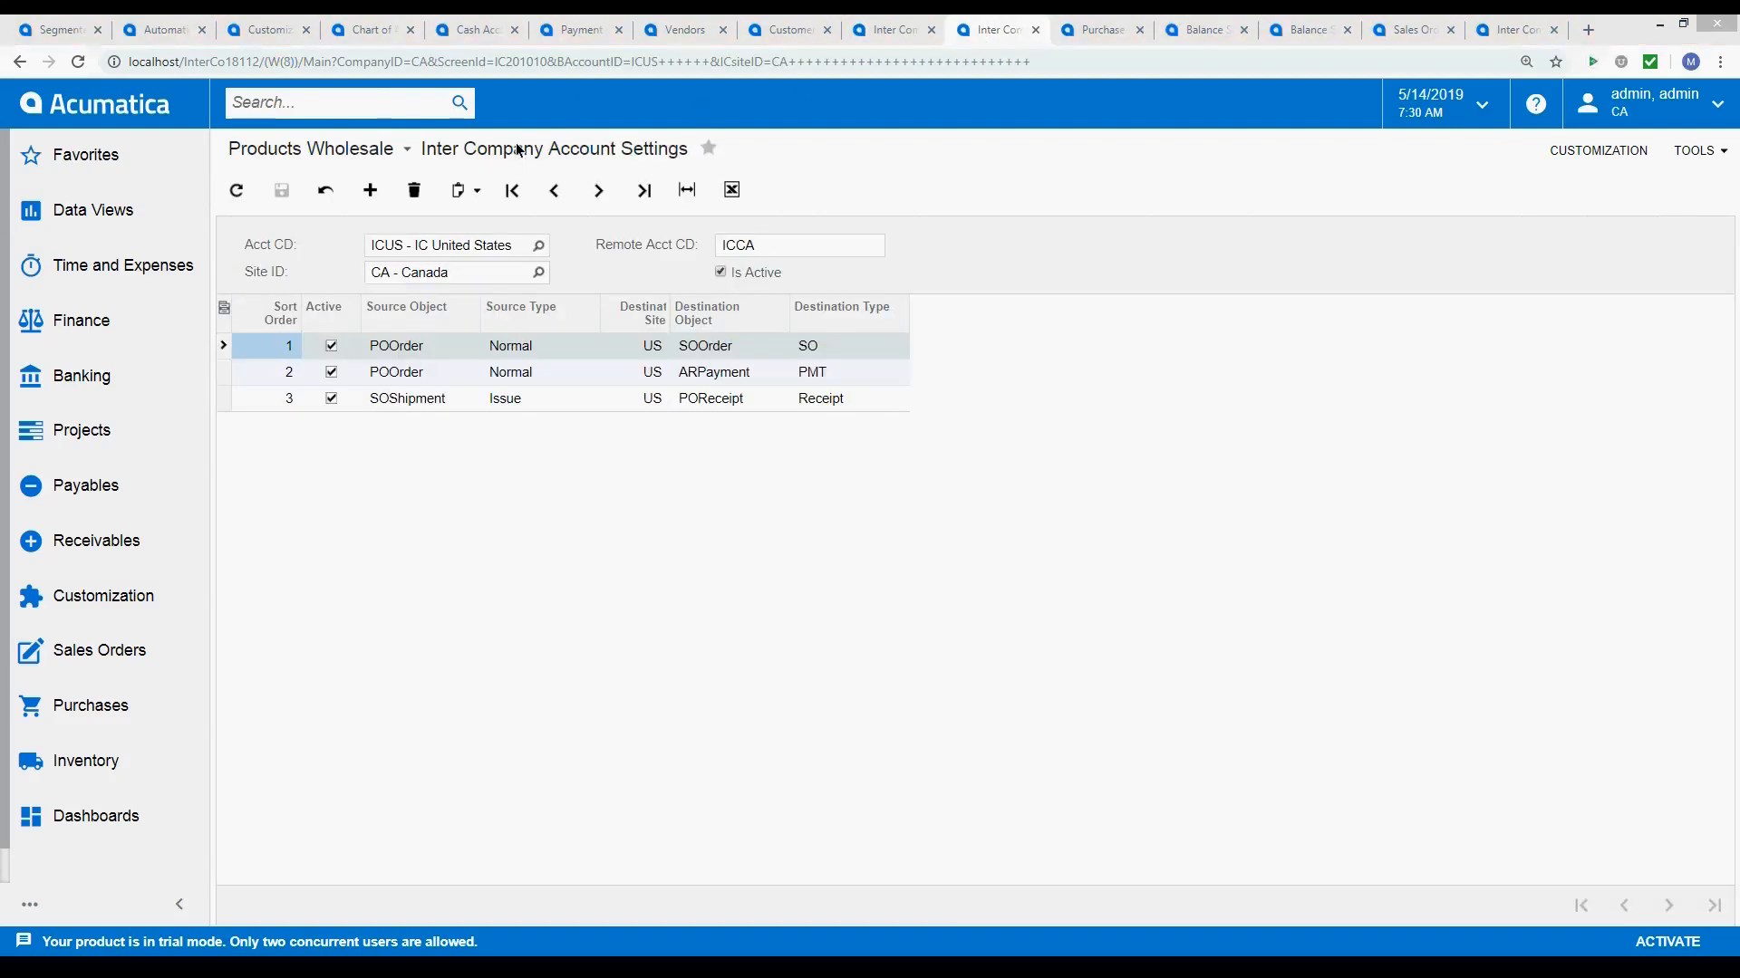
pyautogui.click(540, 247)
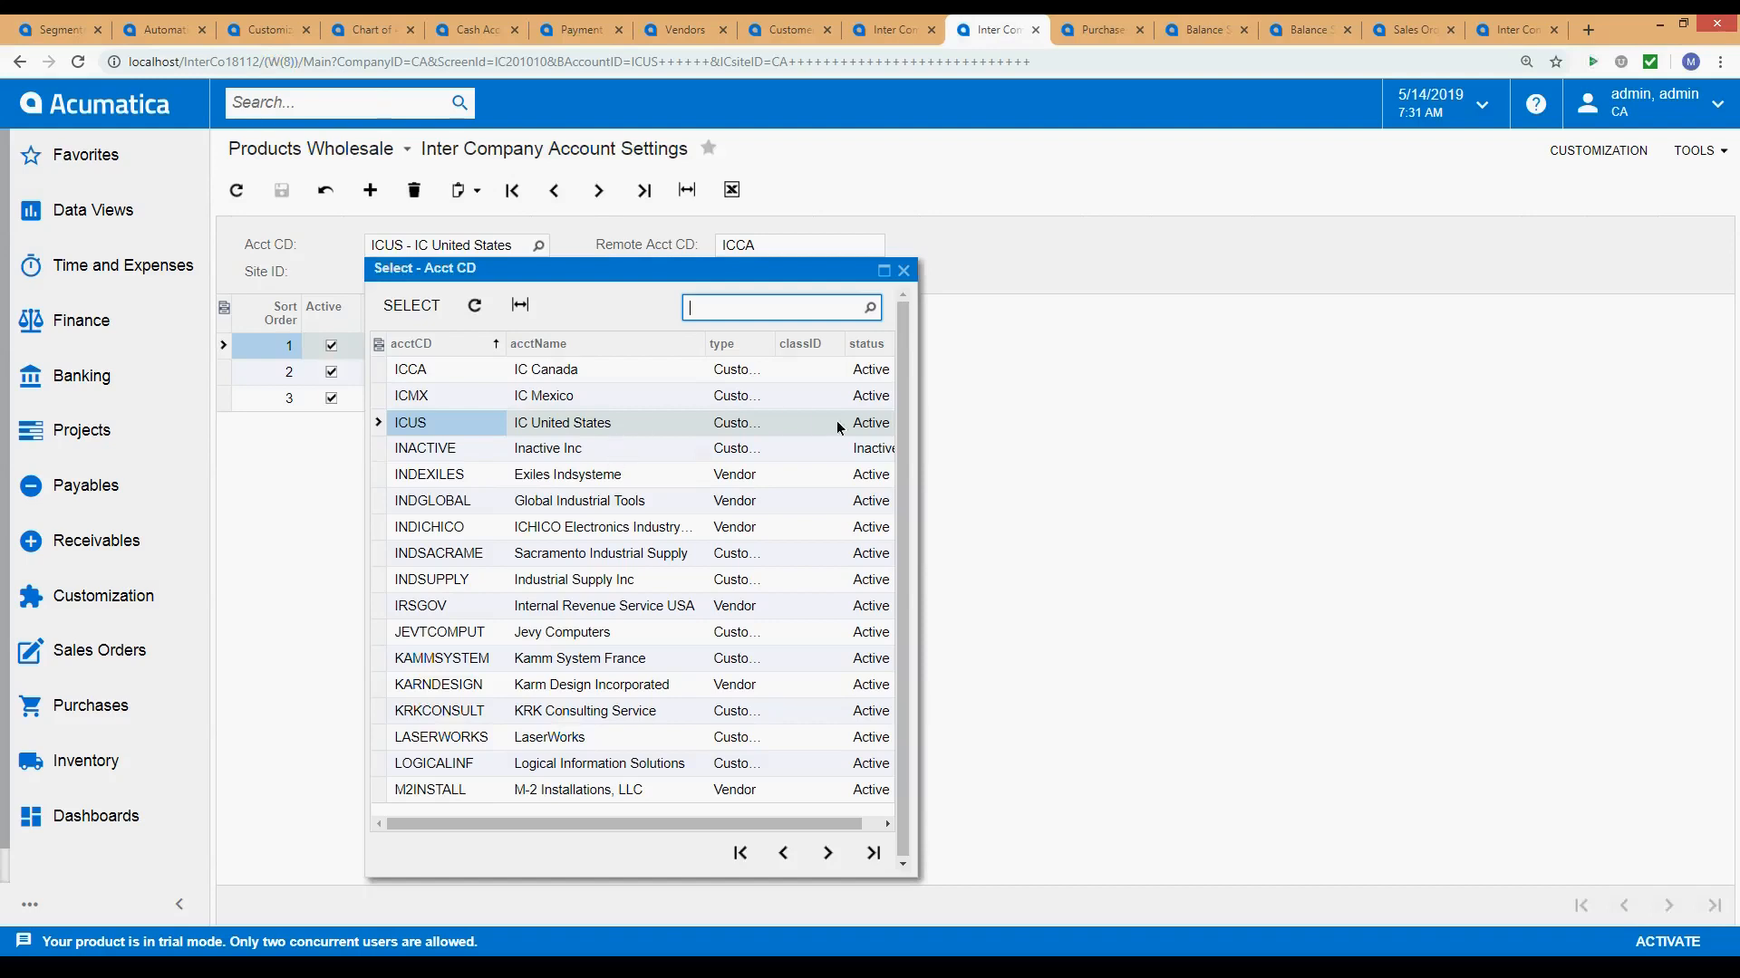
pyautogui.moveTo(923, 419); pyautogui.dragTo(1196, 453)
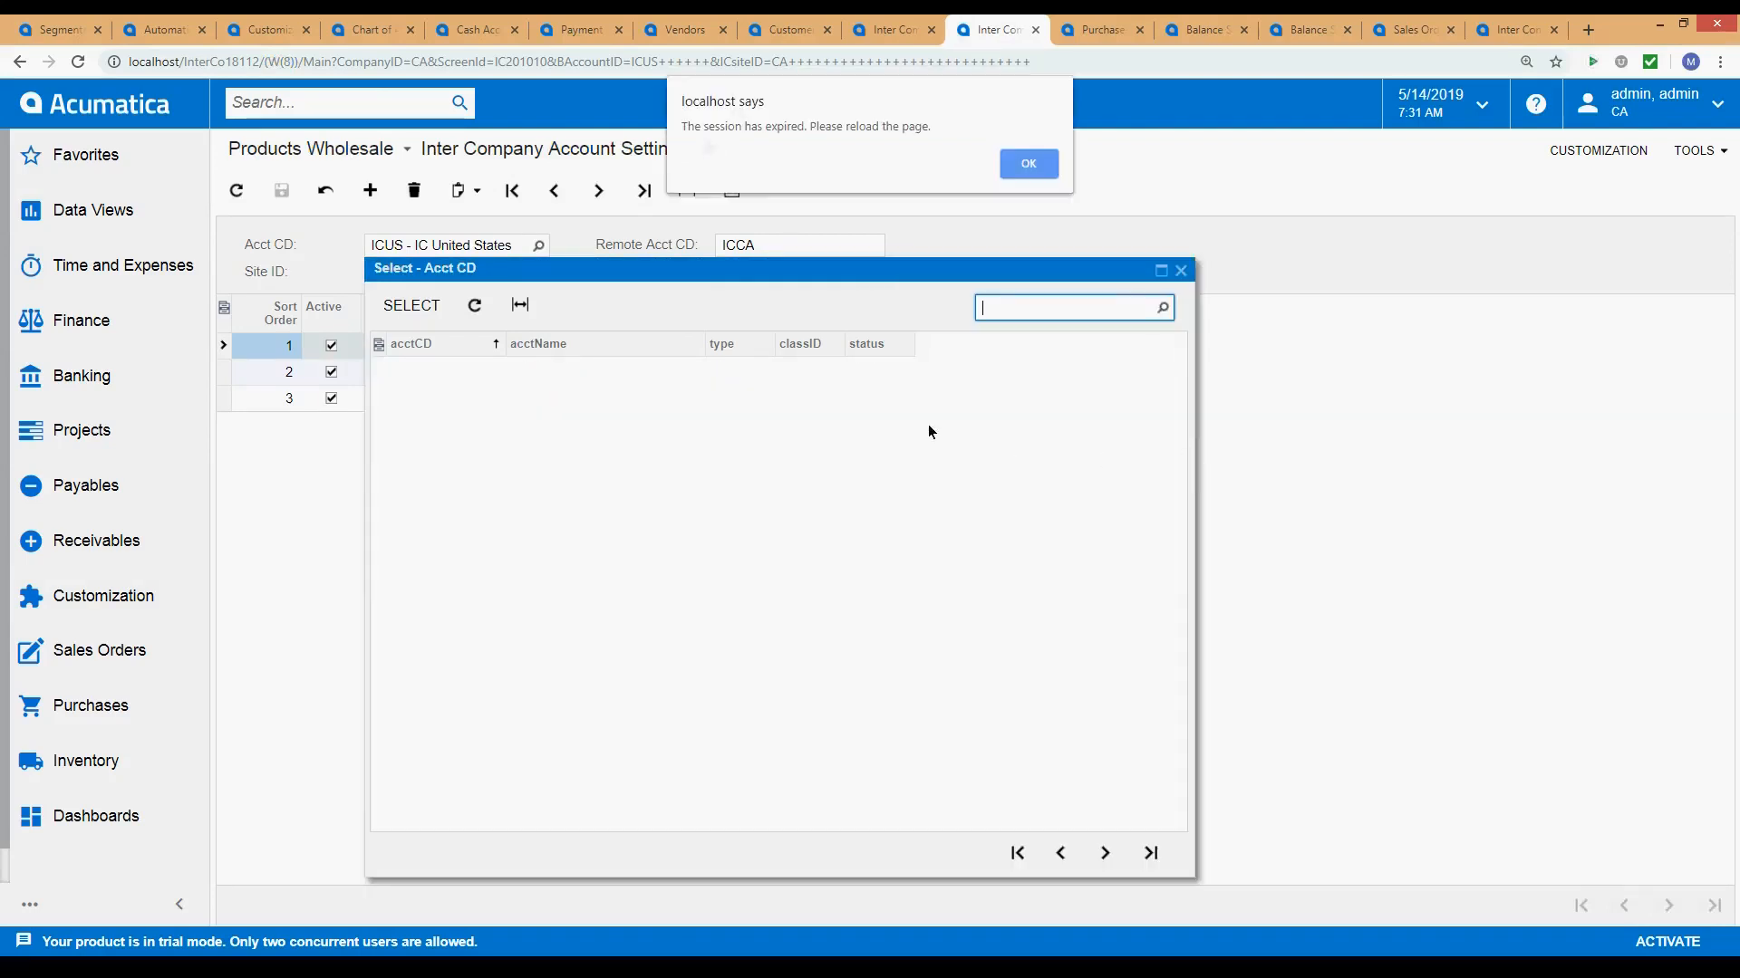
pyautogui.click(1049, 166)
pyautogui.click(78, 60)
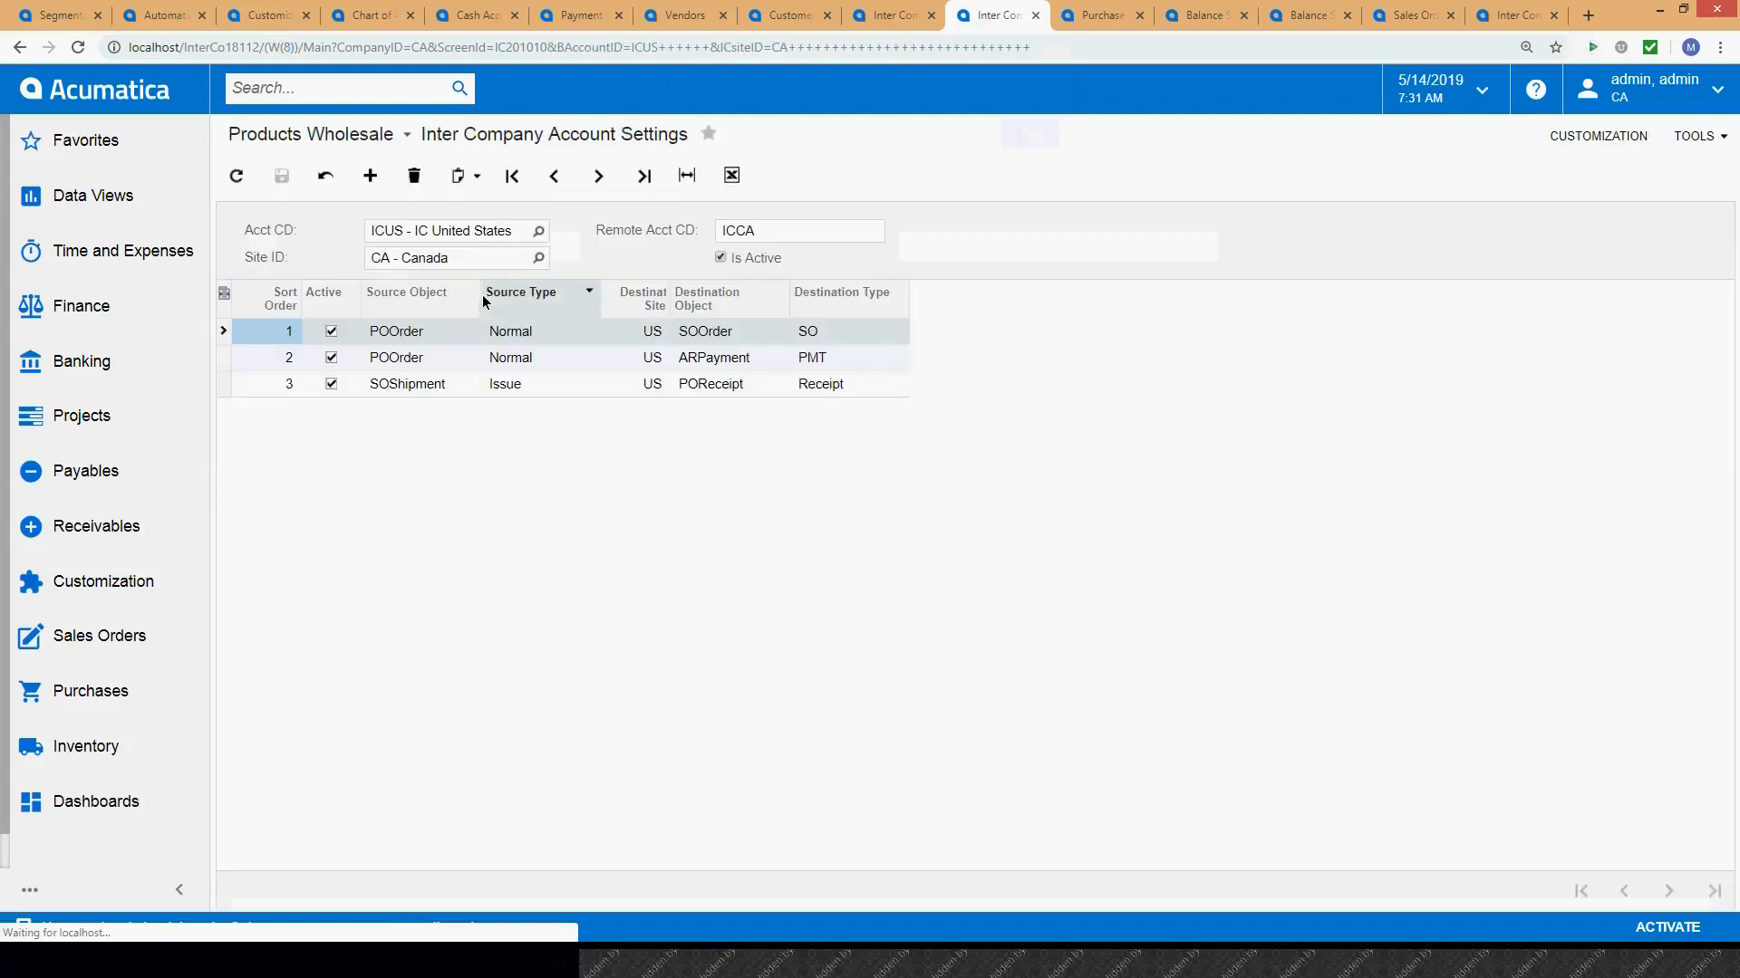
# Check the Acct CD lookup, close it without choosing an account, and go to the first account settings record.
pyautogui.click(538, 245)
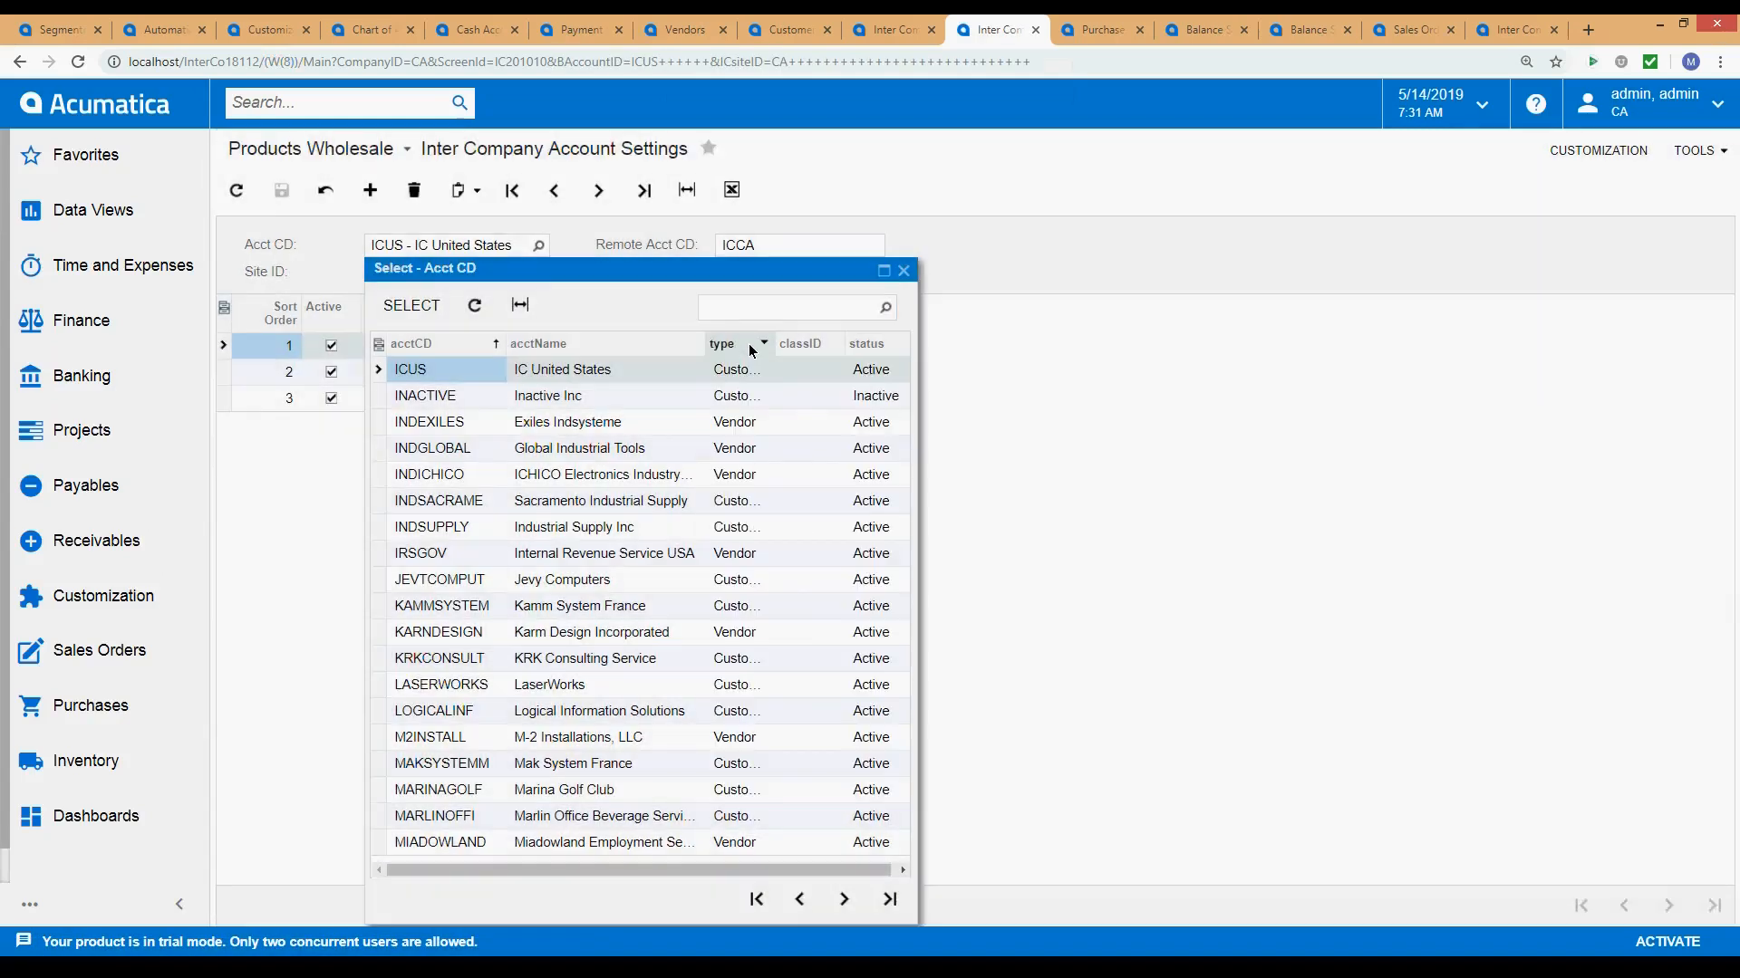
pyautogui.click(904, 270)
pyautogui.click(511, 191)
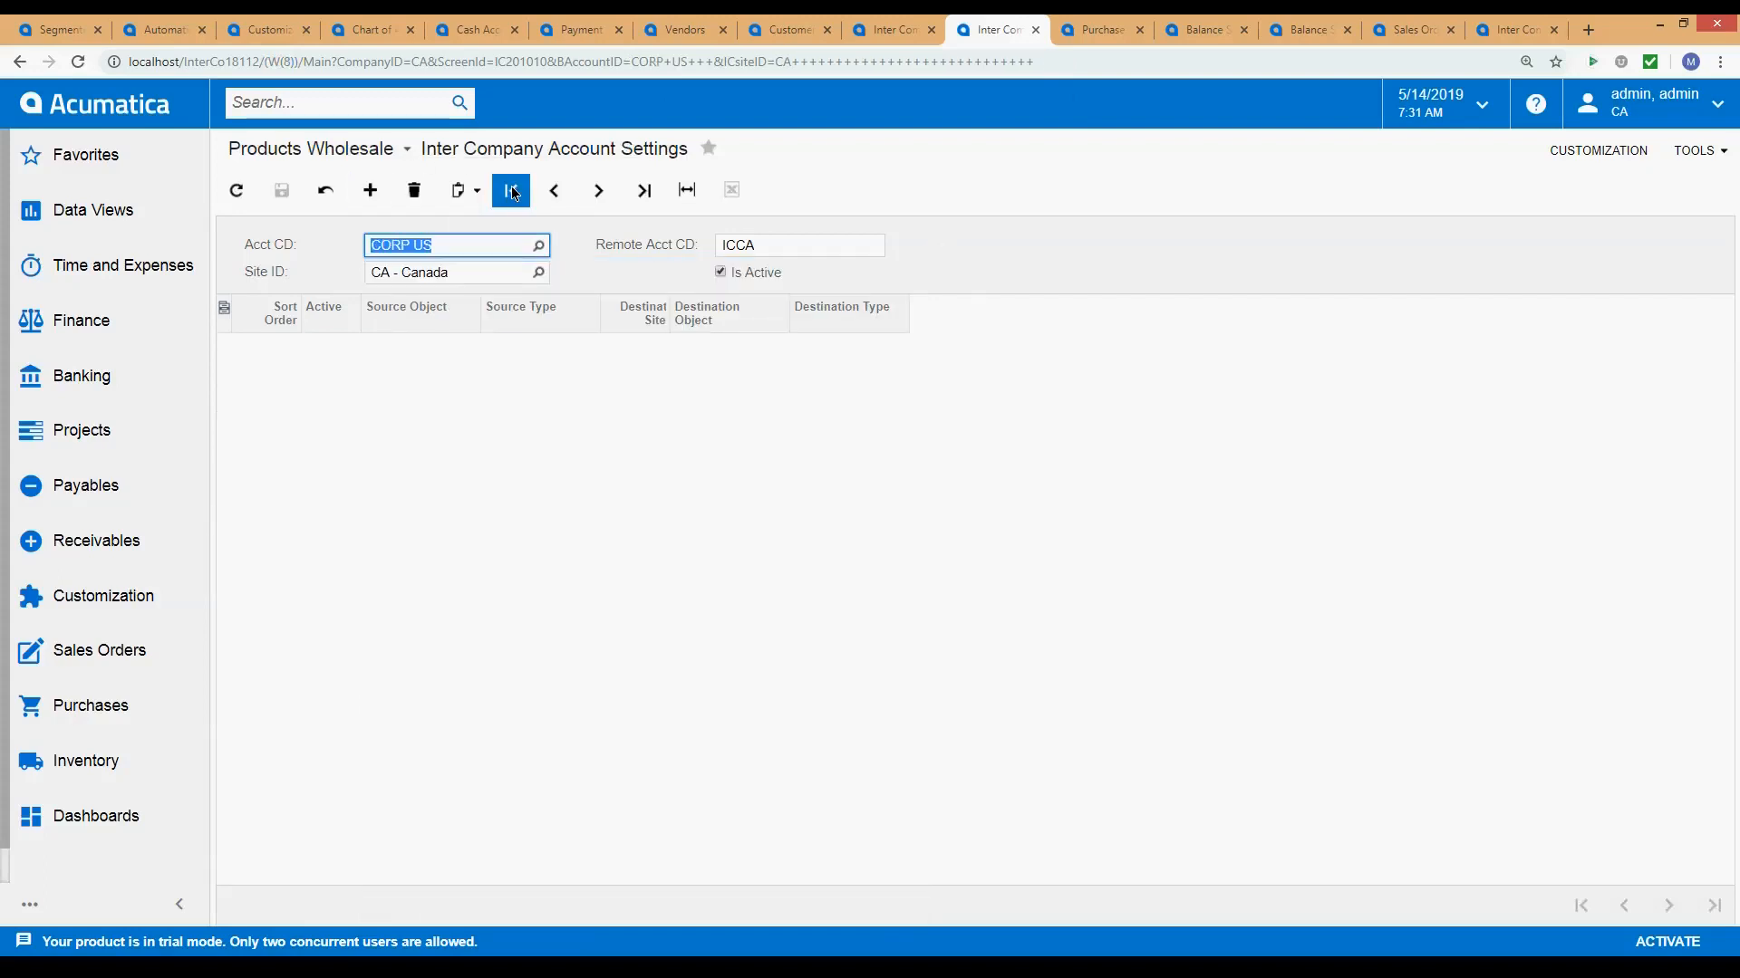
# Look up the Acct CD choices, enlarging the type column and lookup window, and examine the CORP US entry.
pyautogui.click(540, 247)
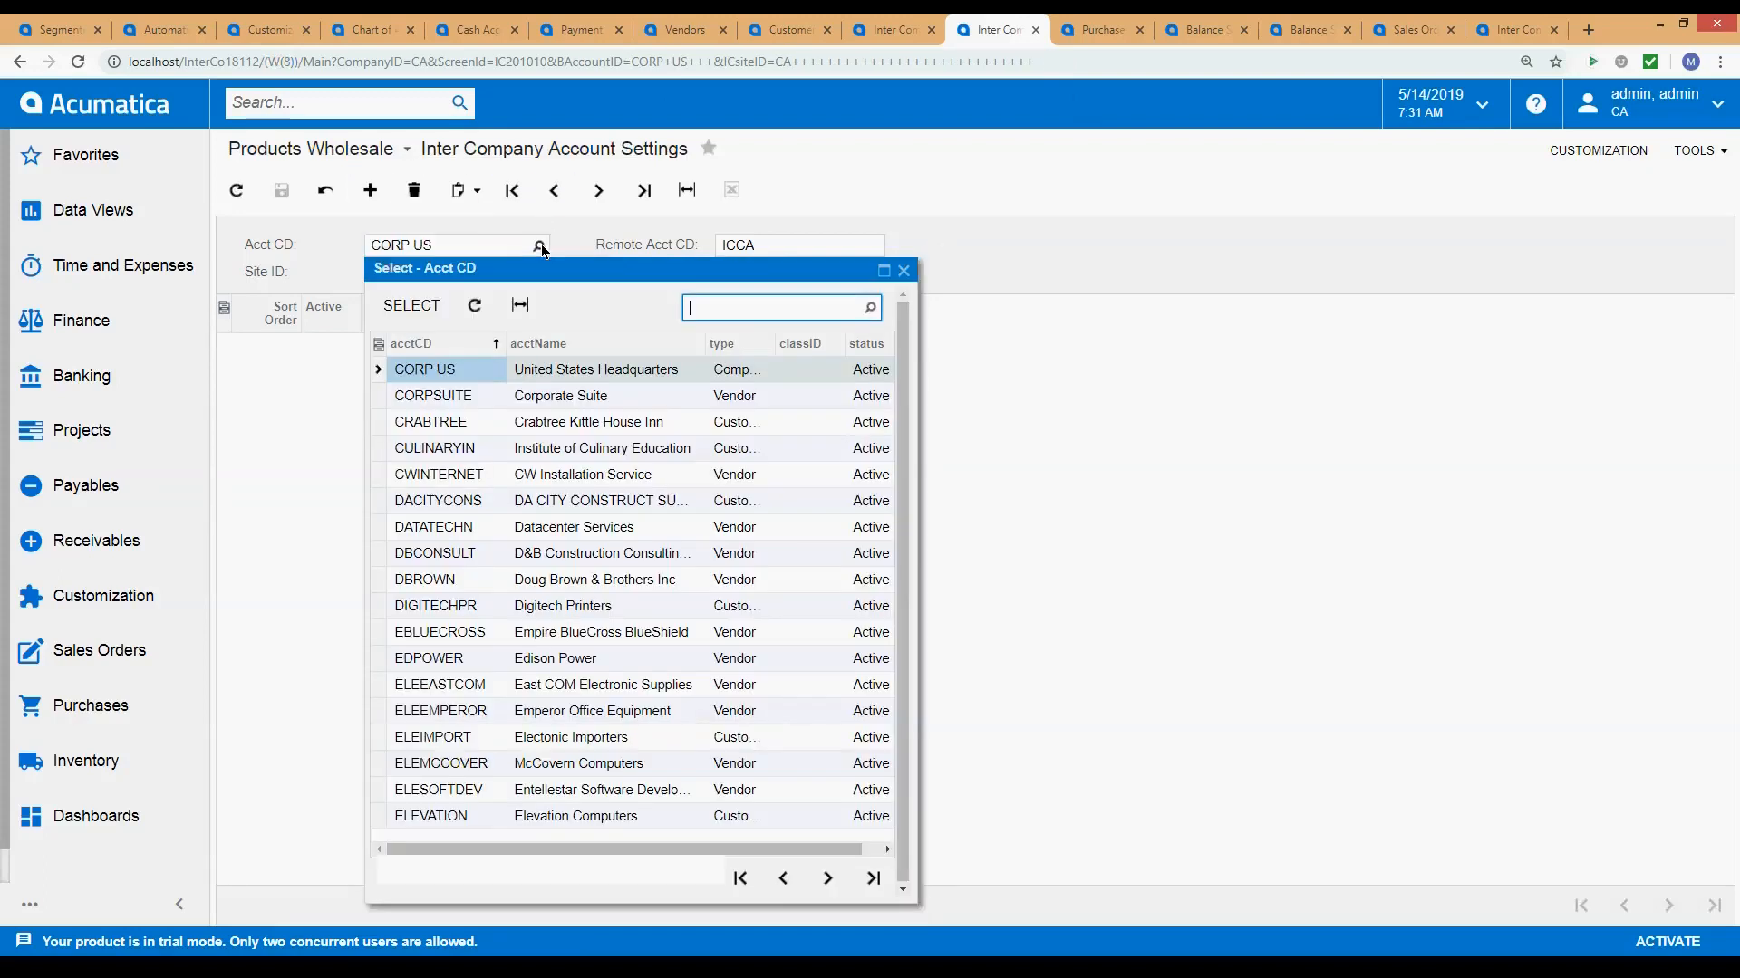
pyautogui.moveTo(778, 349); pyautogui.dragTo(824, 349)
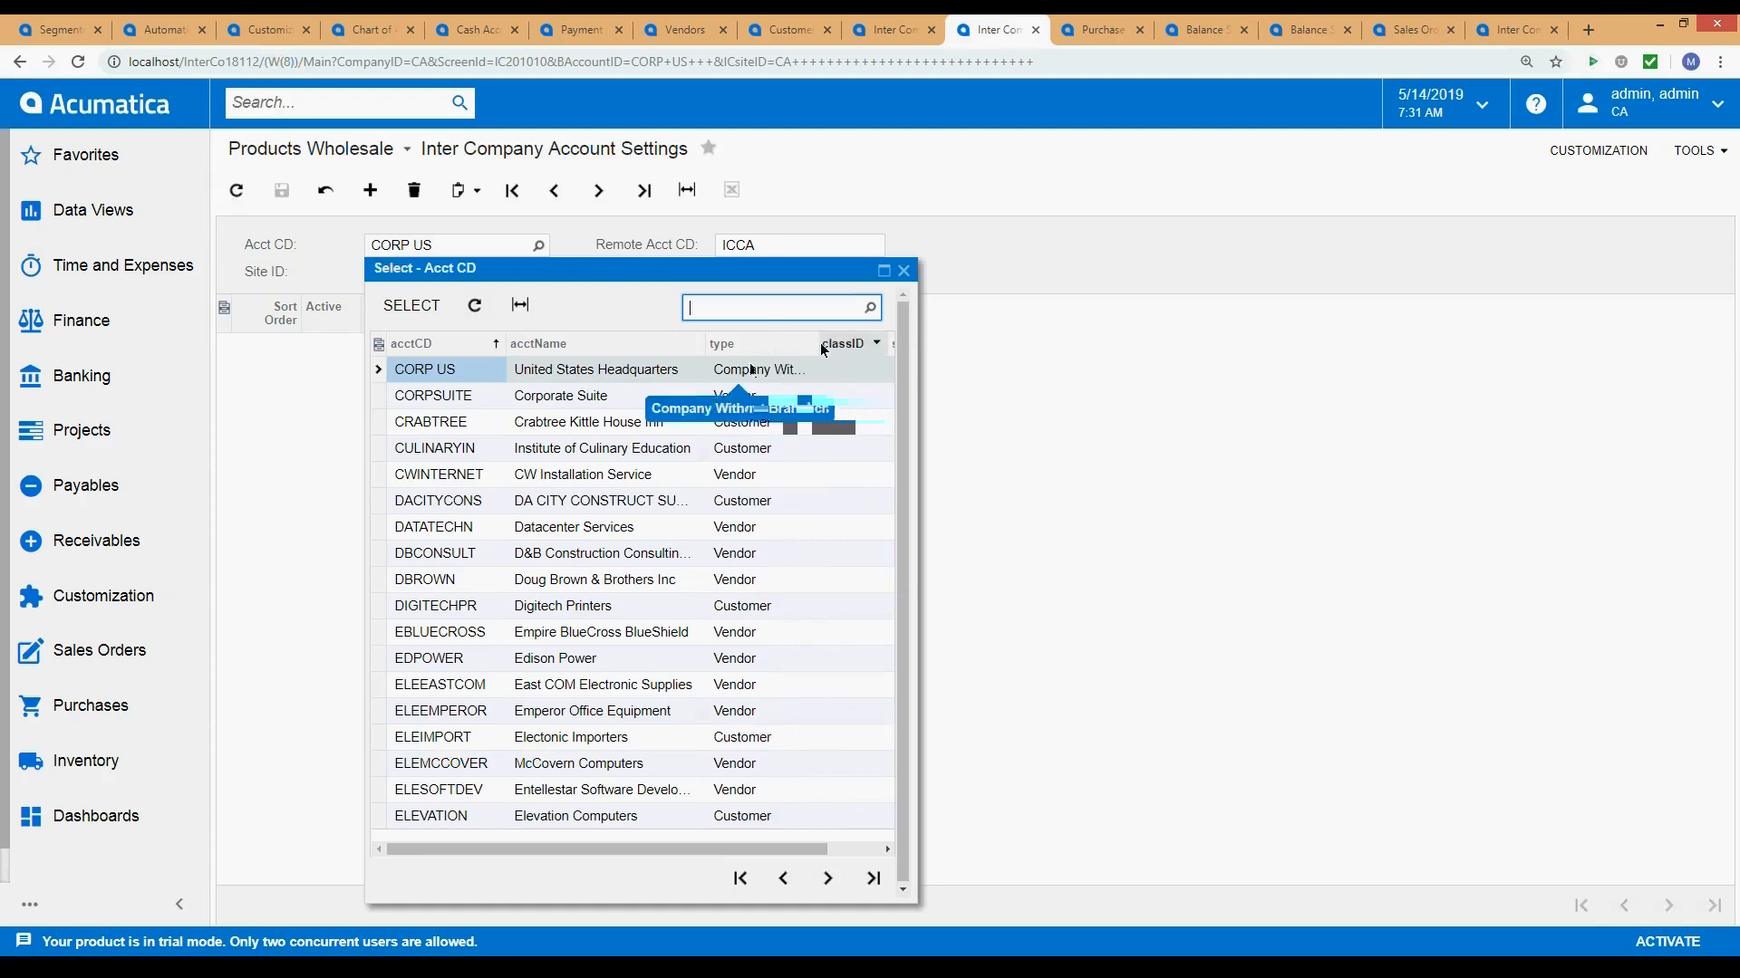
pyautogui.moveTo(916, 375); pyautogui.dragTo(1200, 443)
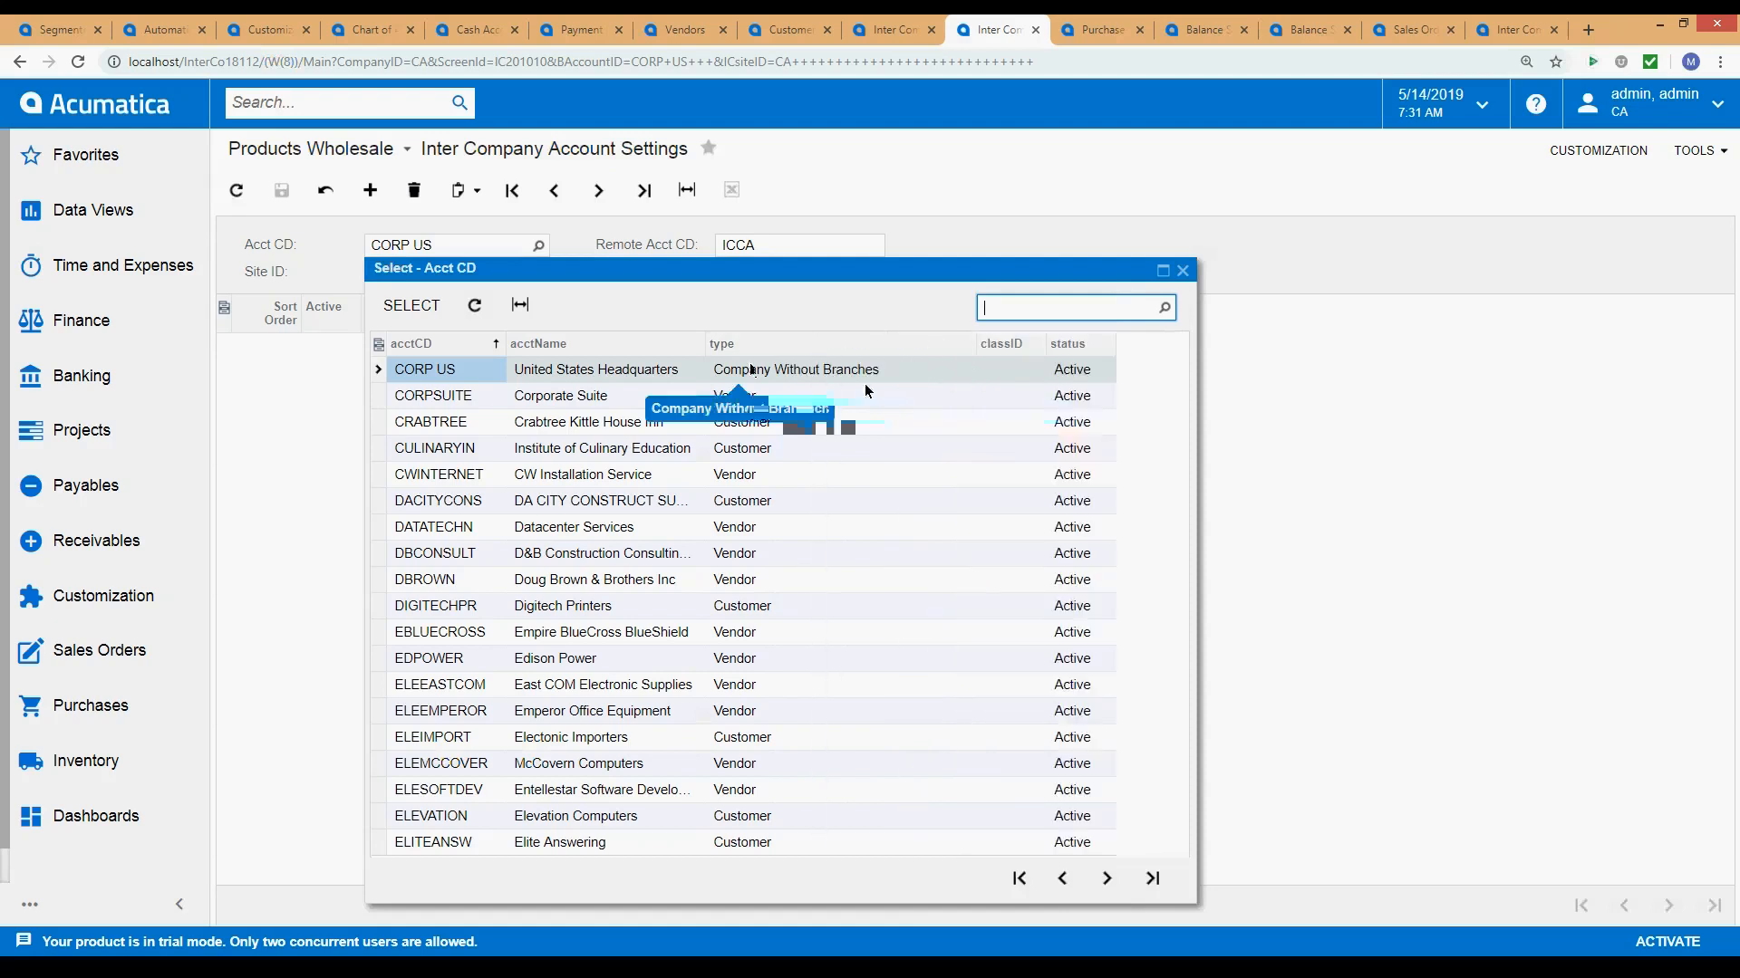
pyautogui.click(827, 373)
pyautogui.click(446, 372)
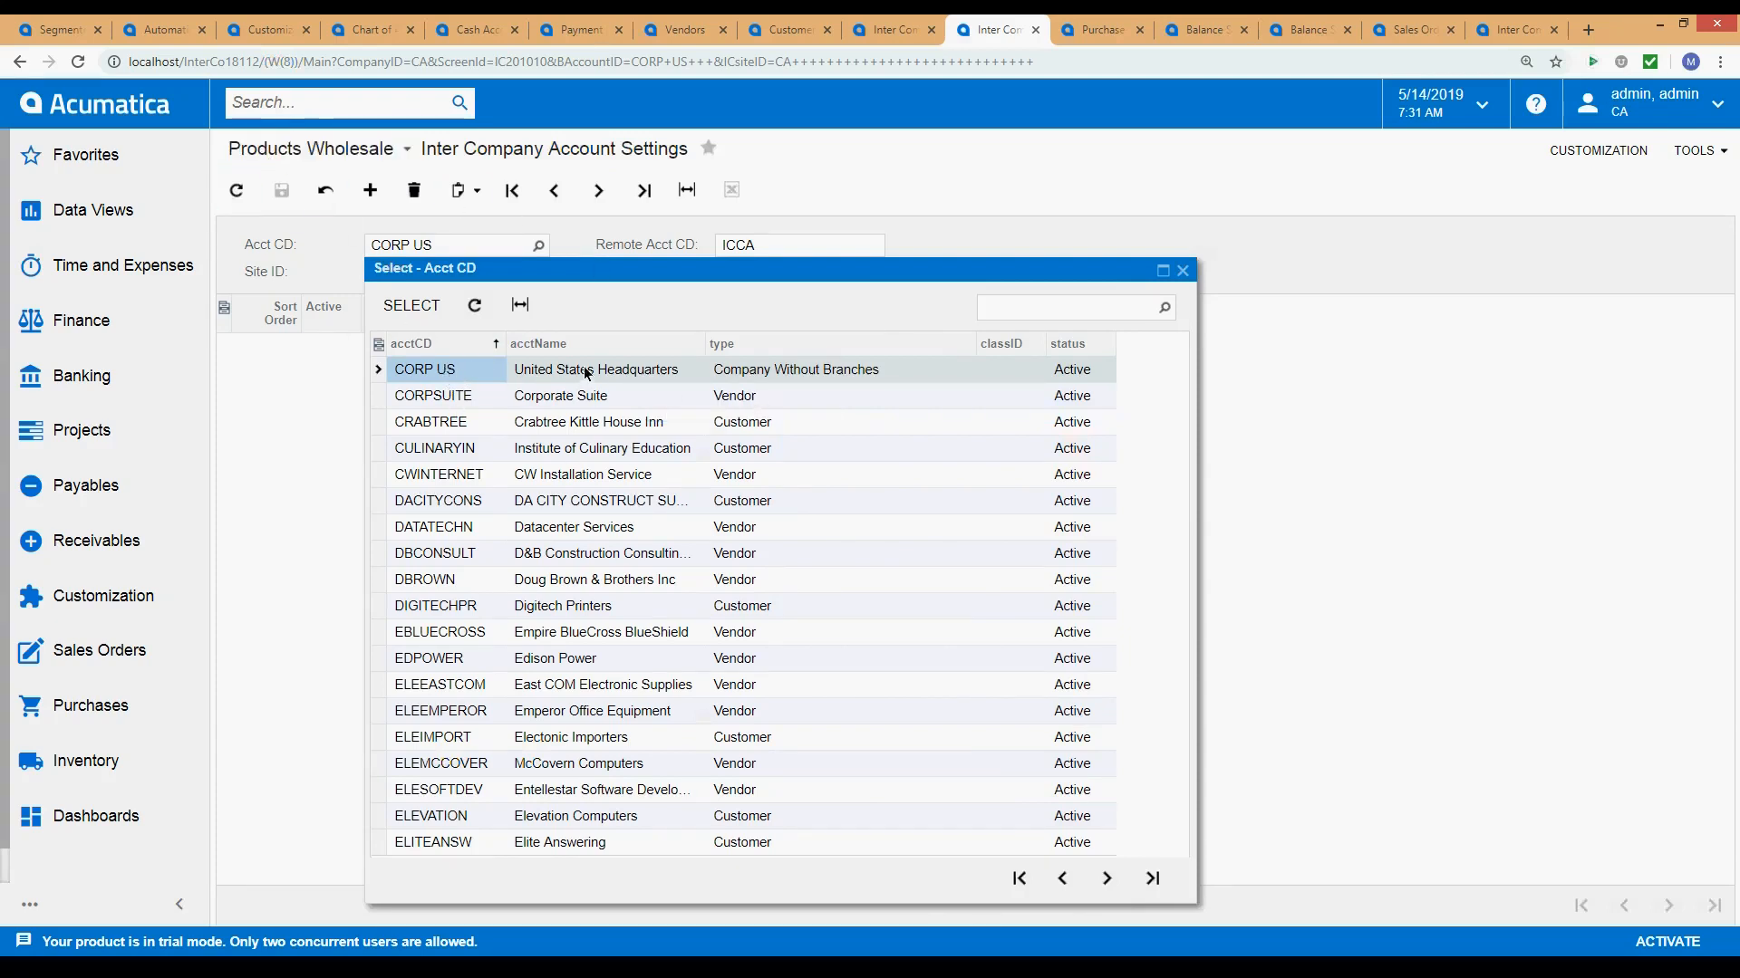
# Switch the branch to United States Headquarters, and find the Companies page and open it in a new tab.
pyautogui.click(317, 148)
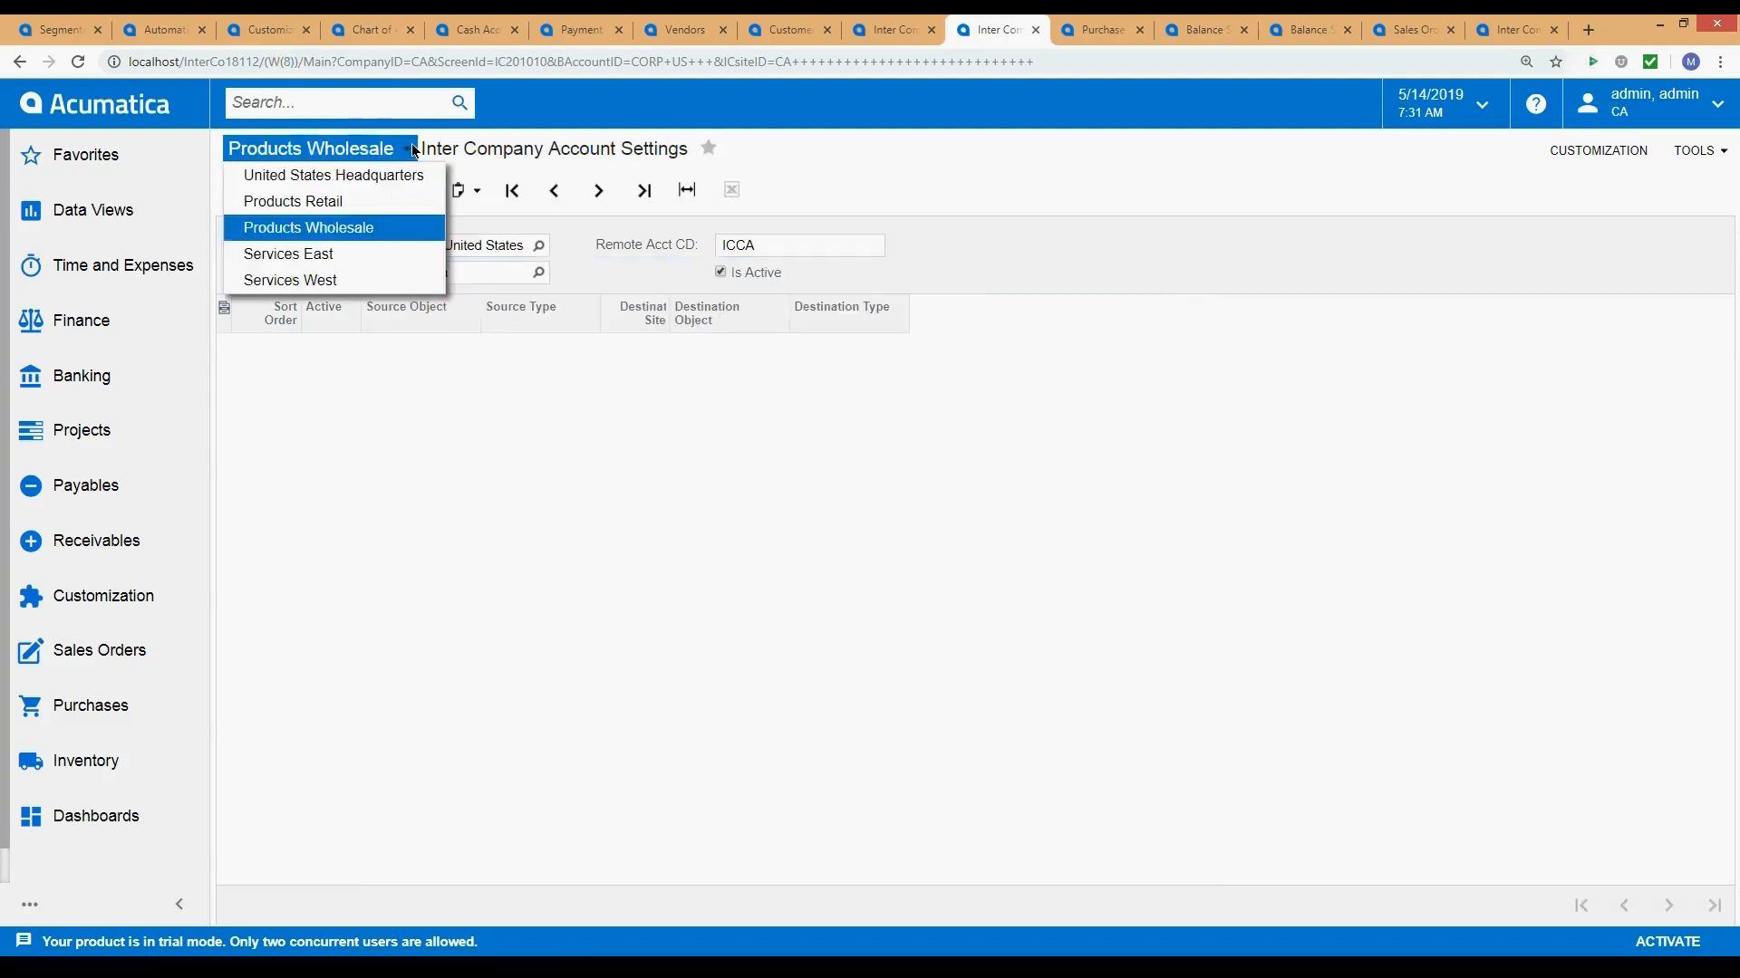
pyautogui.click(384, 176)
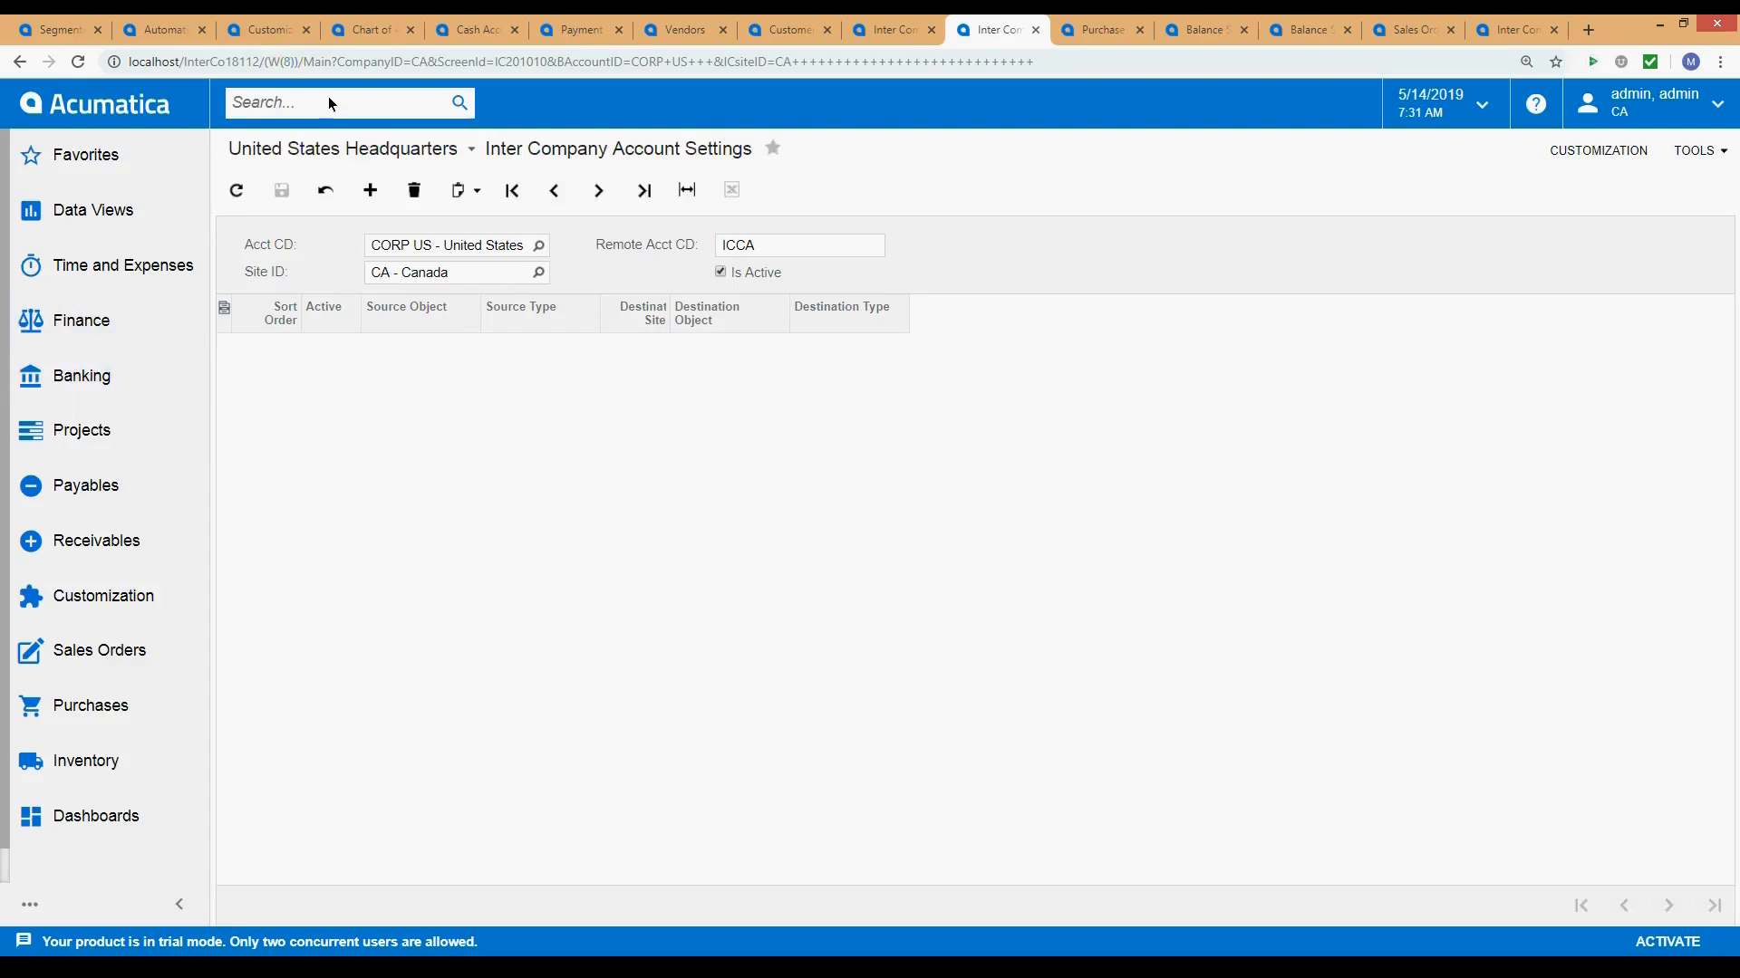
pyautogui.write('Compan')
pyautogui.rightClick(318, 296)
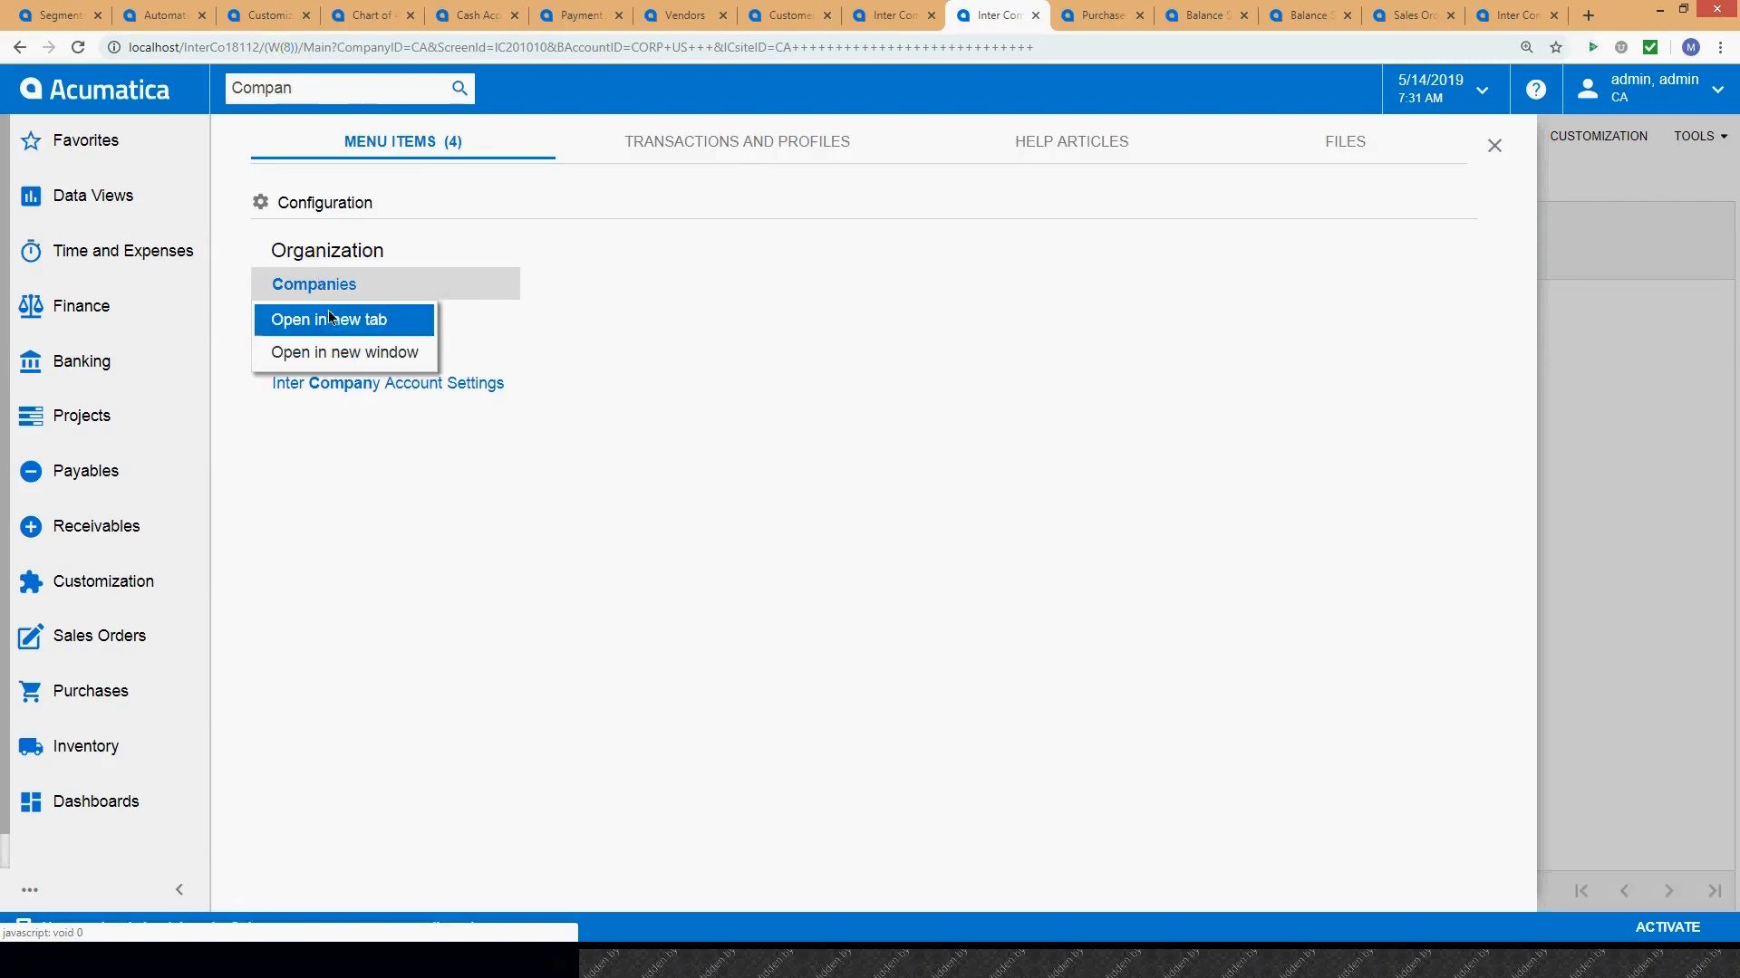
pyautogui.click(334, 335)
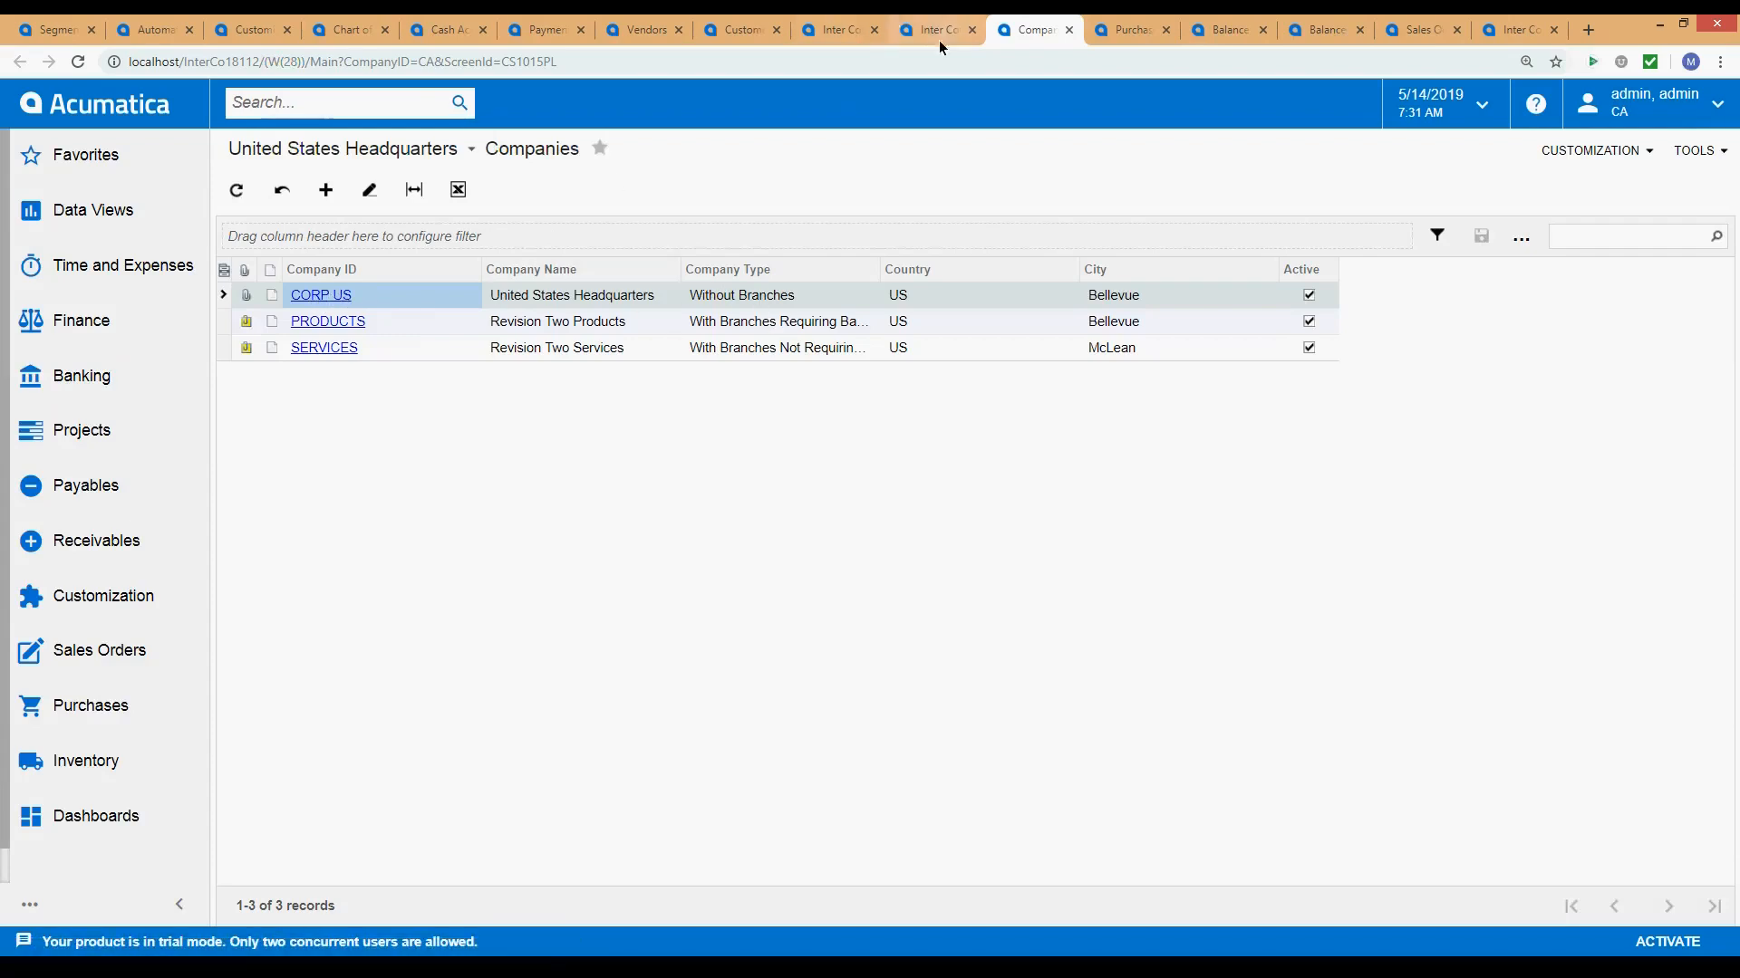
# Return to the Inter Company Account Settings page and switch the tenant from CA to US.
pyautogui.click(926, 22)
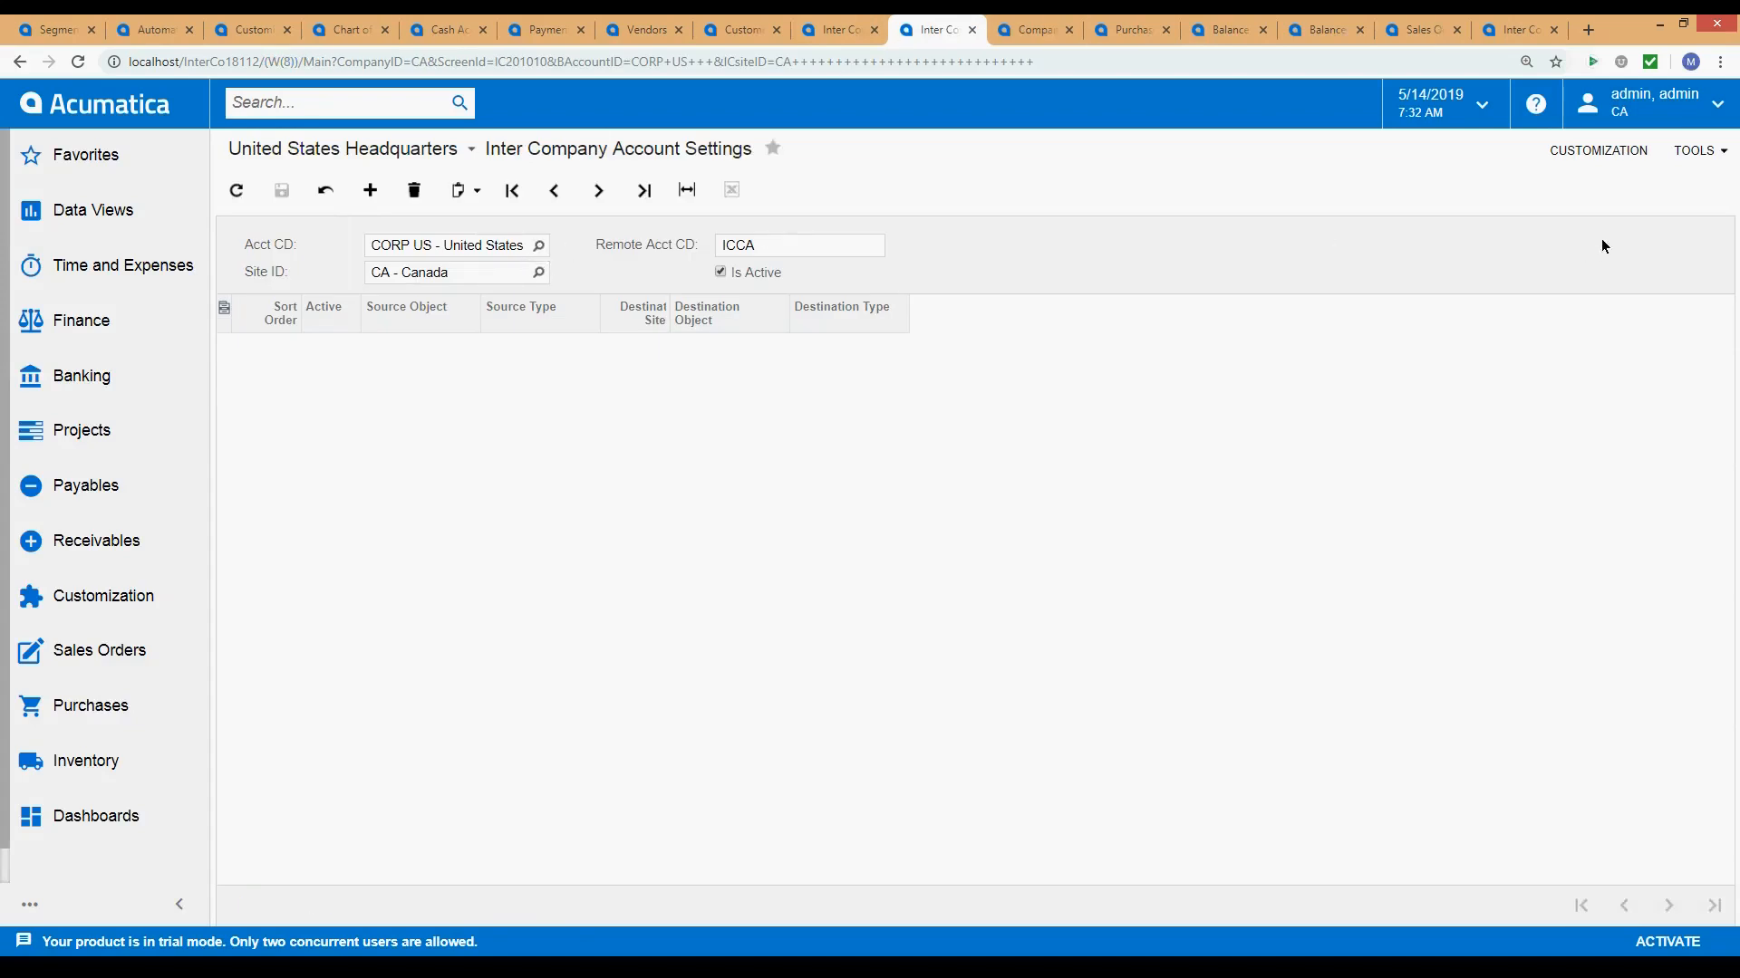
pyautogui.click(1678, 105)
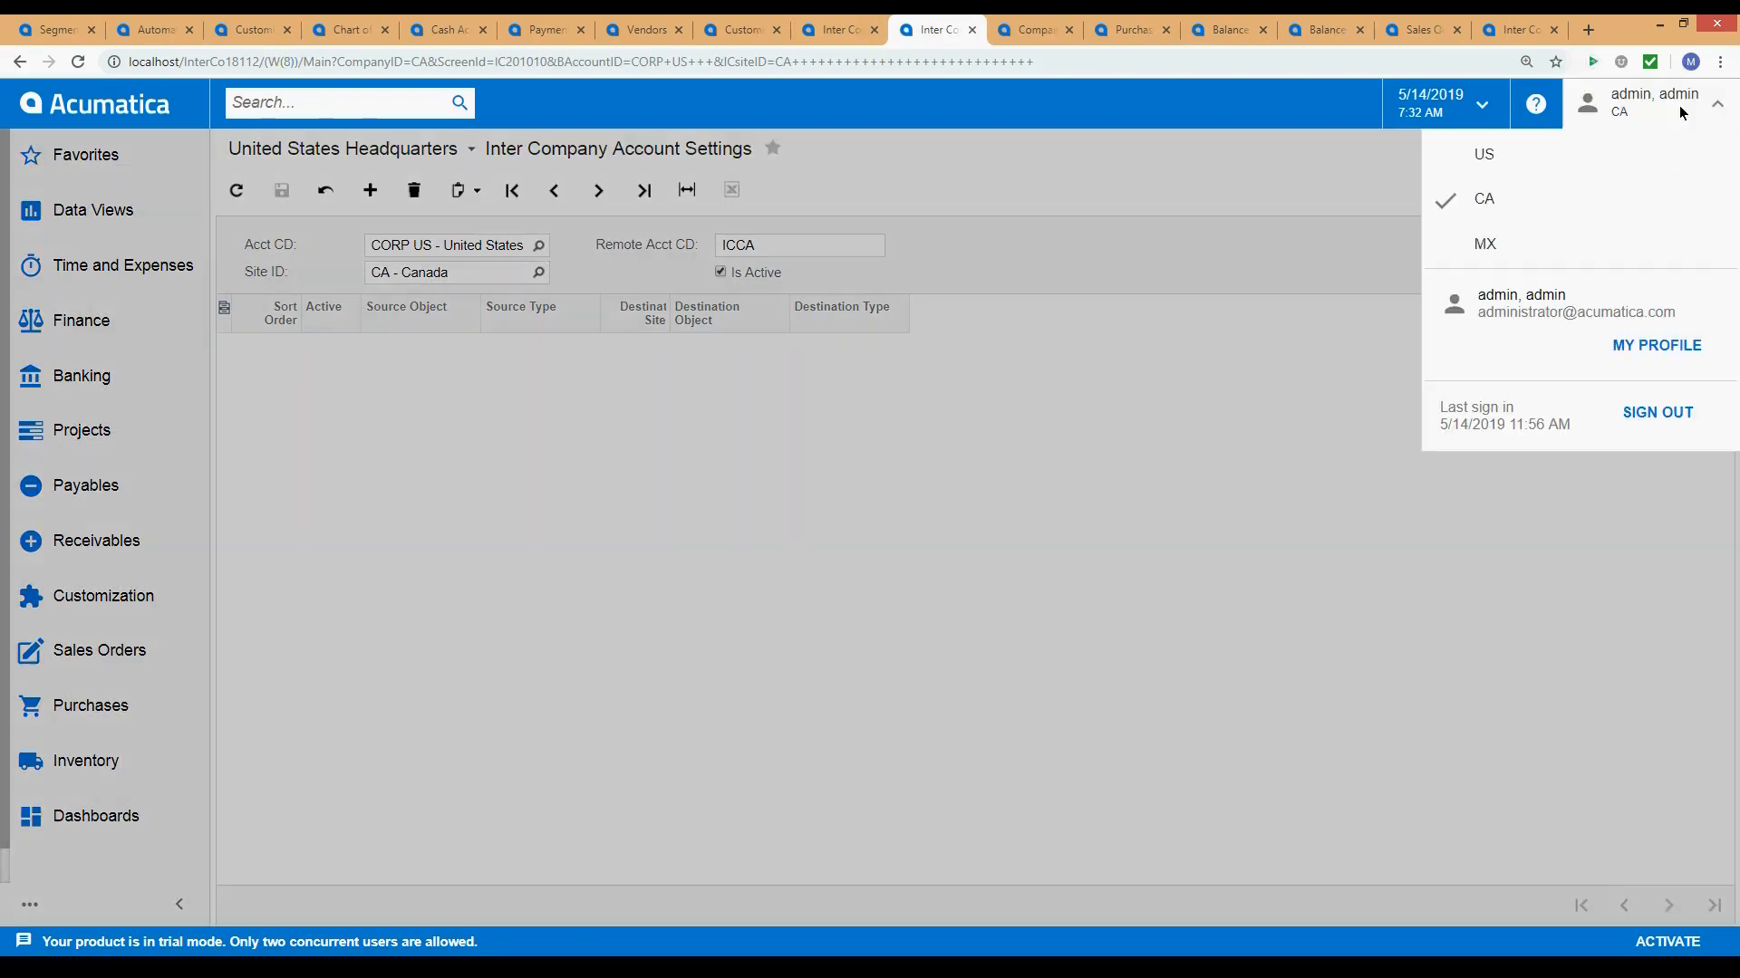
pyautogui.click(1508, 152)
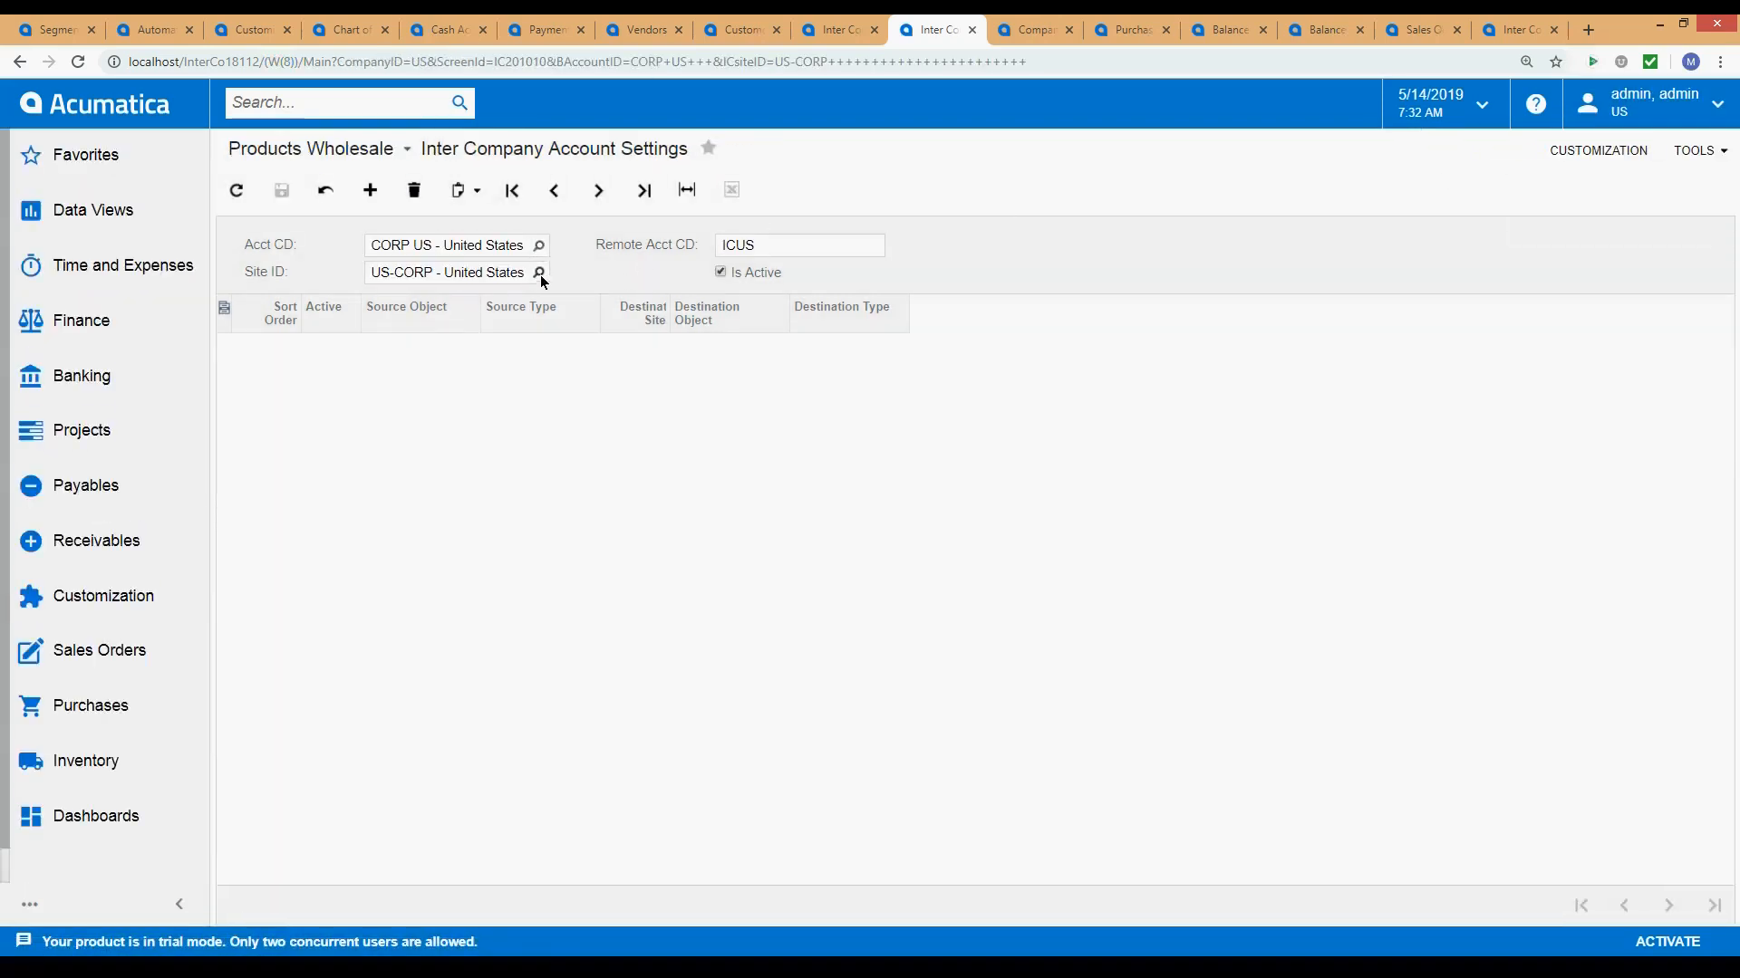
# Compare the Site ID choices with the US-CORP row on the Inter Company Sites page, keeping the current Site ID.
pyautogui.click(416, 274)
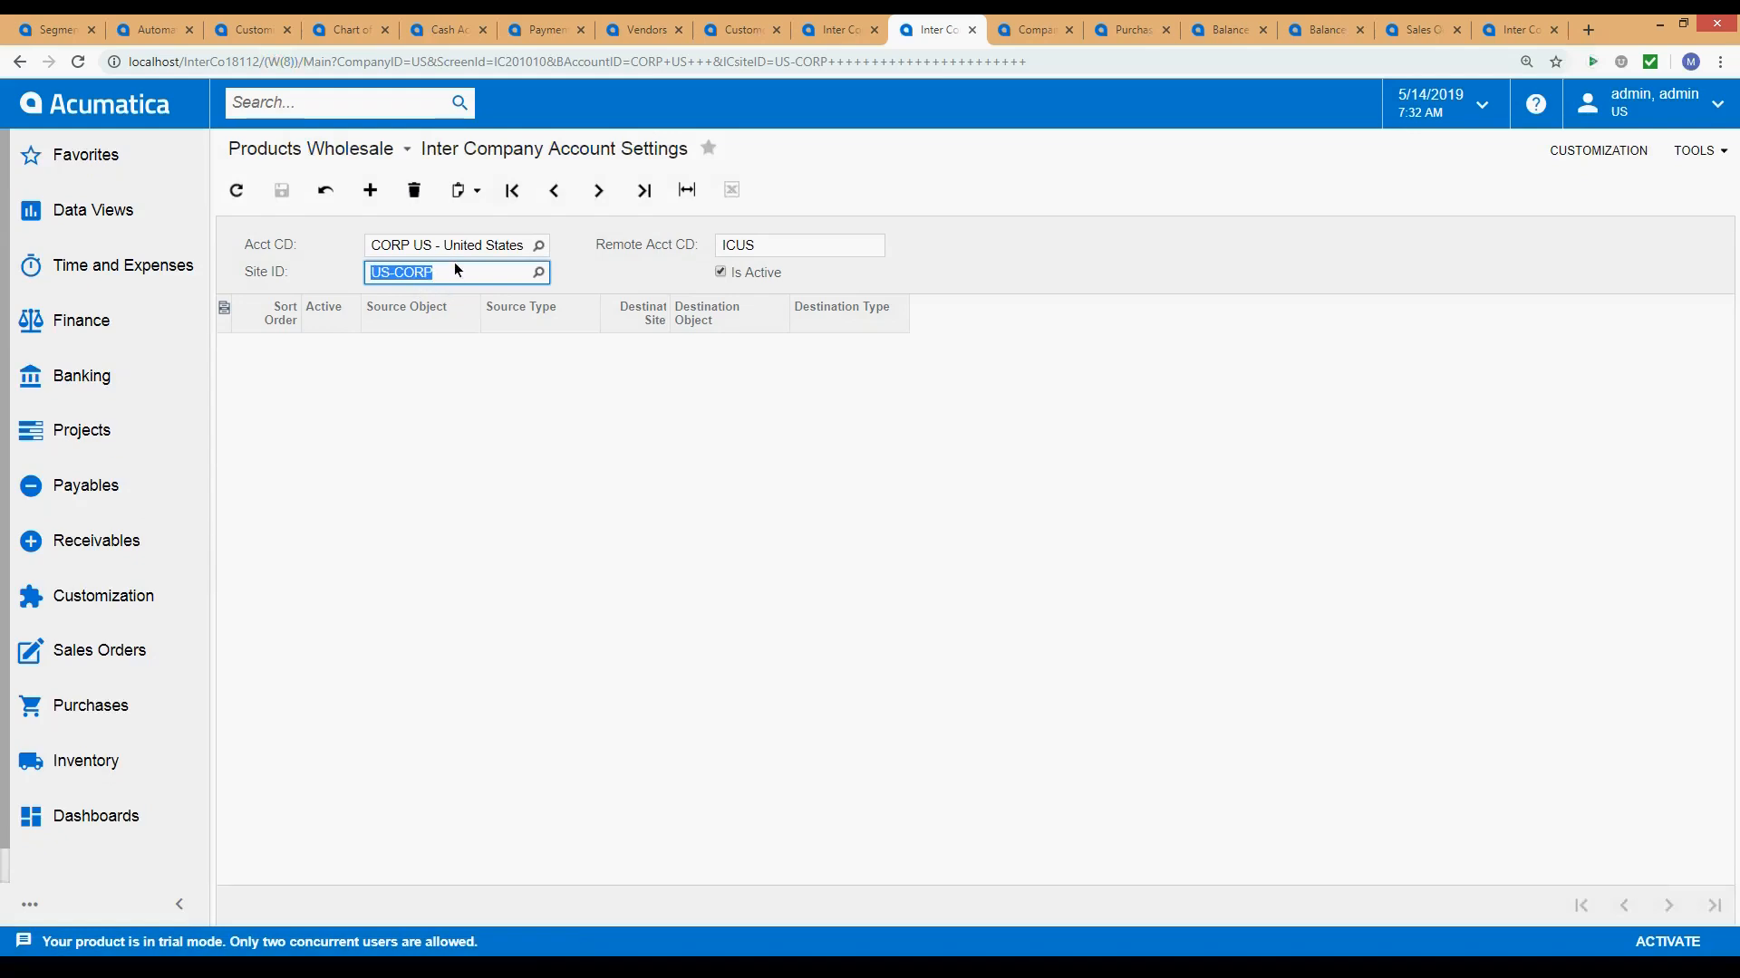
pyautogui.click(542, 280)
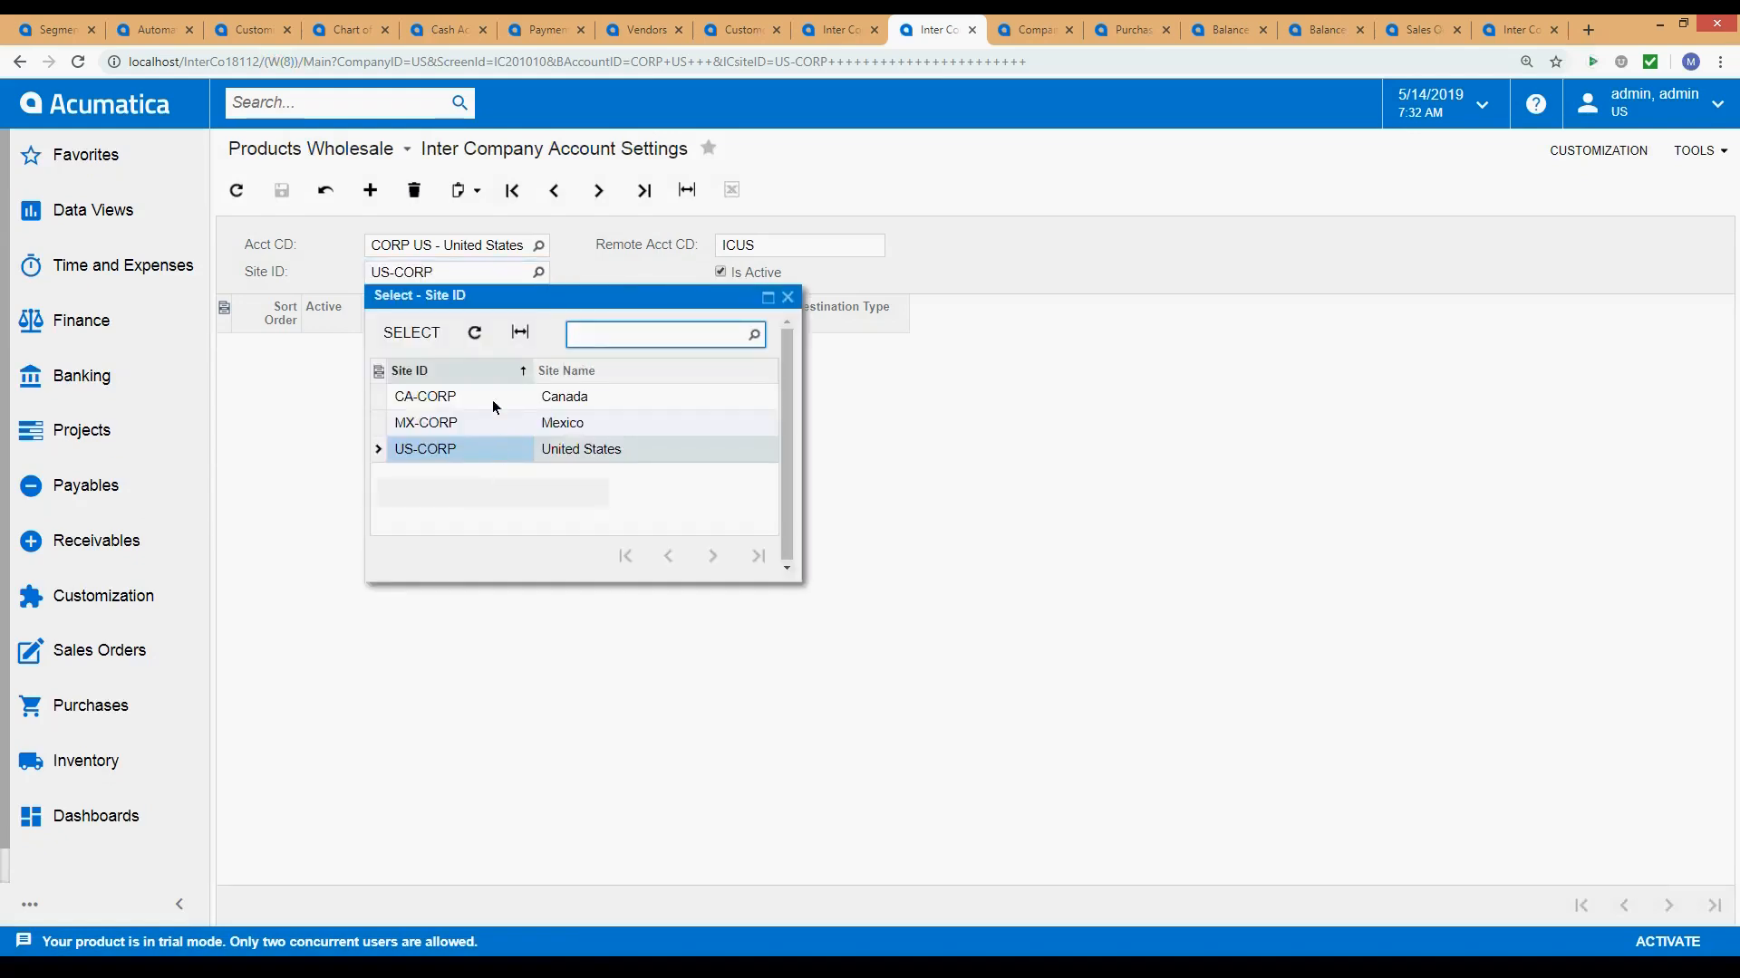
pyautogui.click(848, 27)
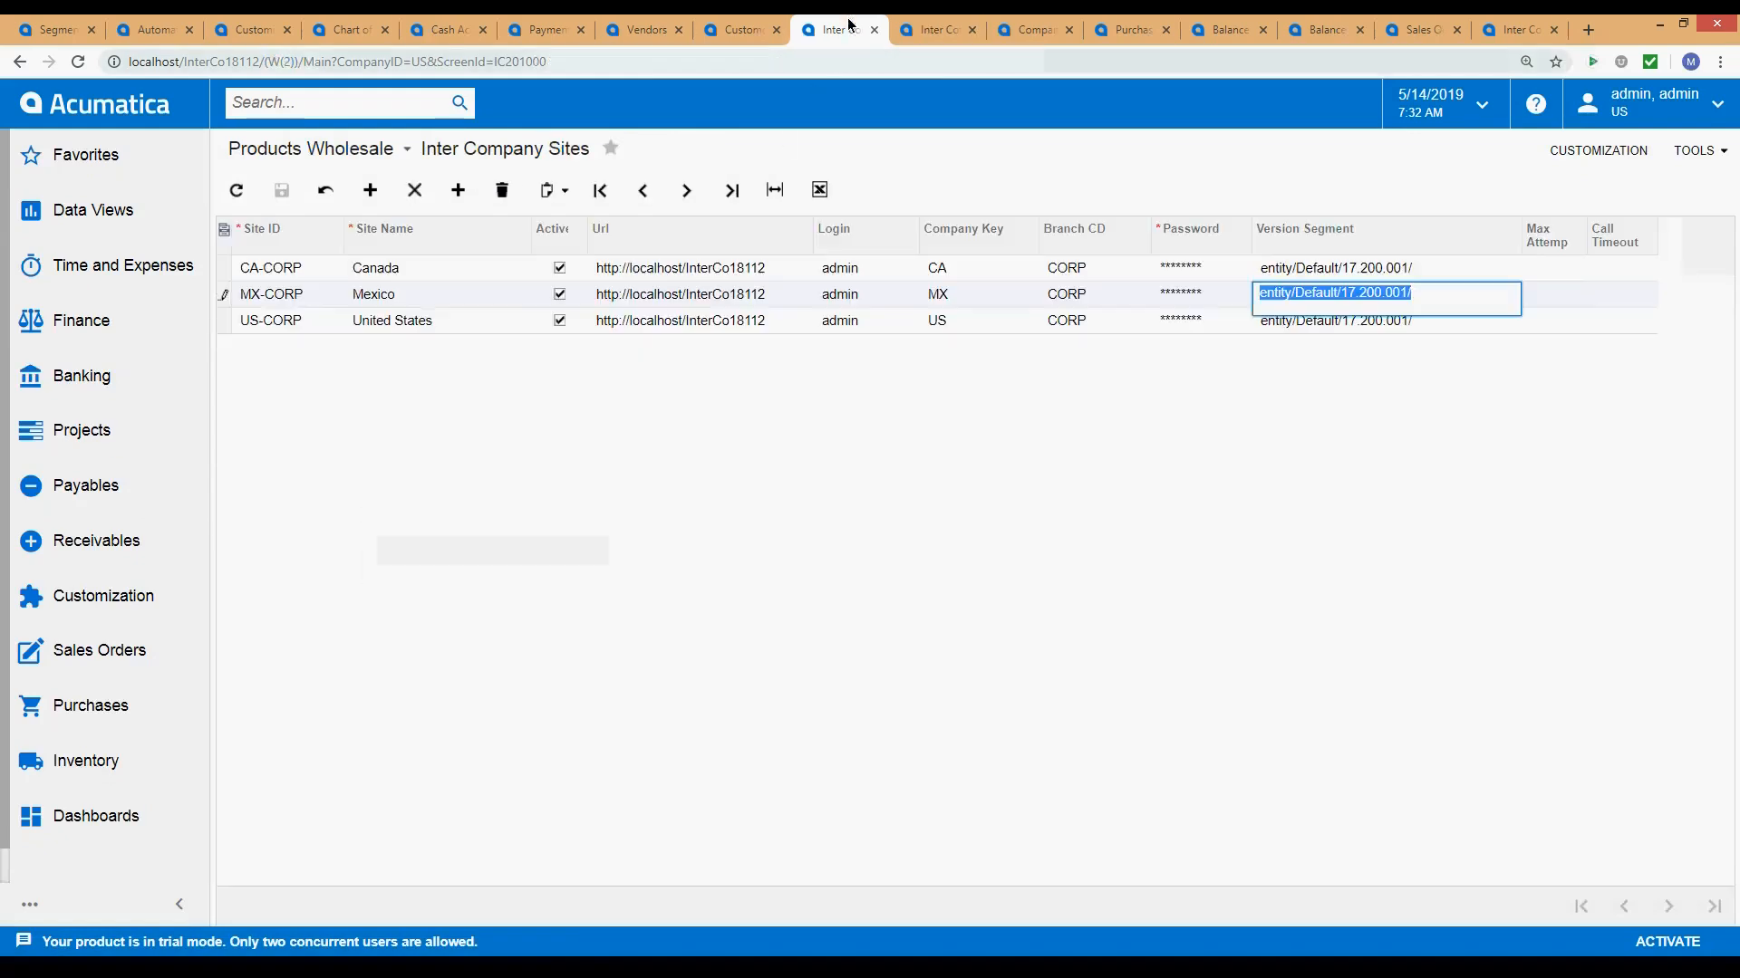
pyautogui.click(288, 321)
pyautogui.click(655, 323)
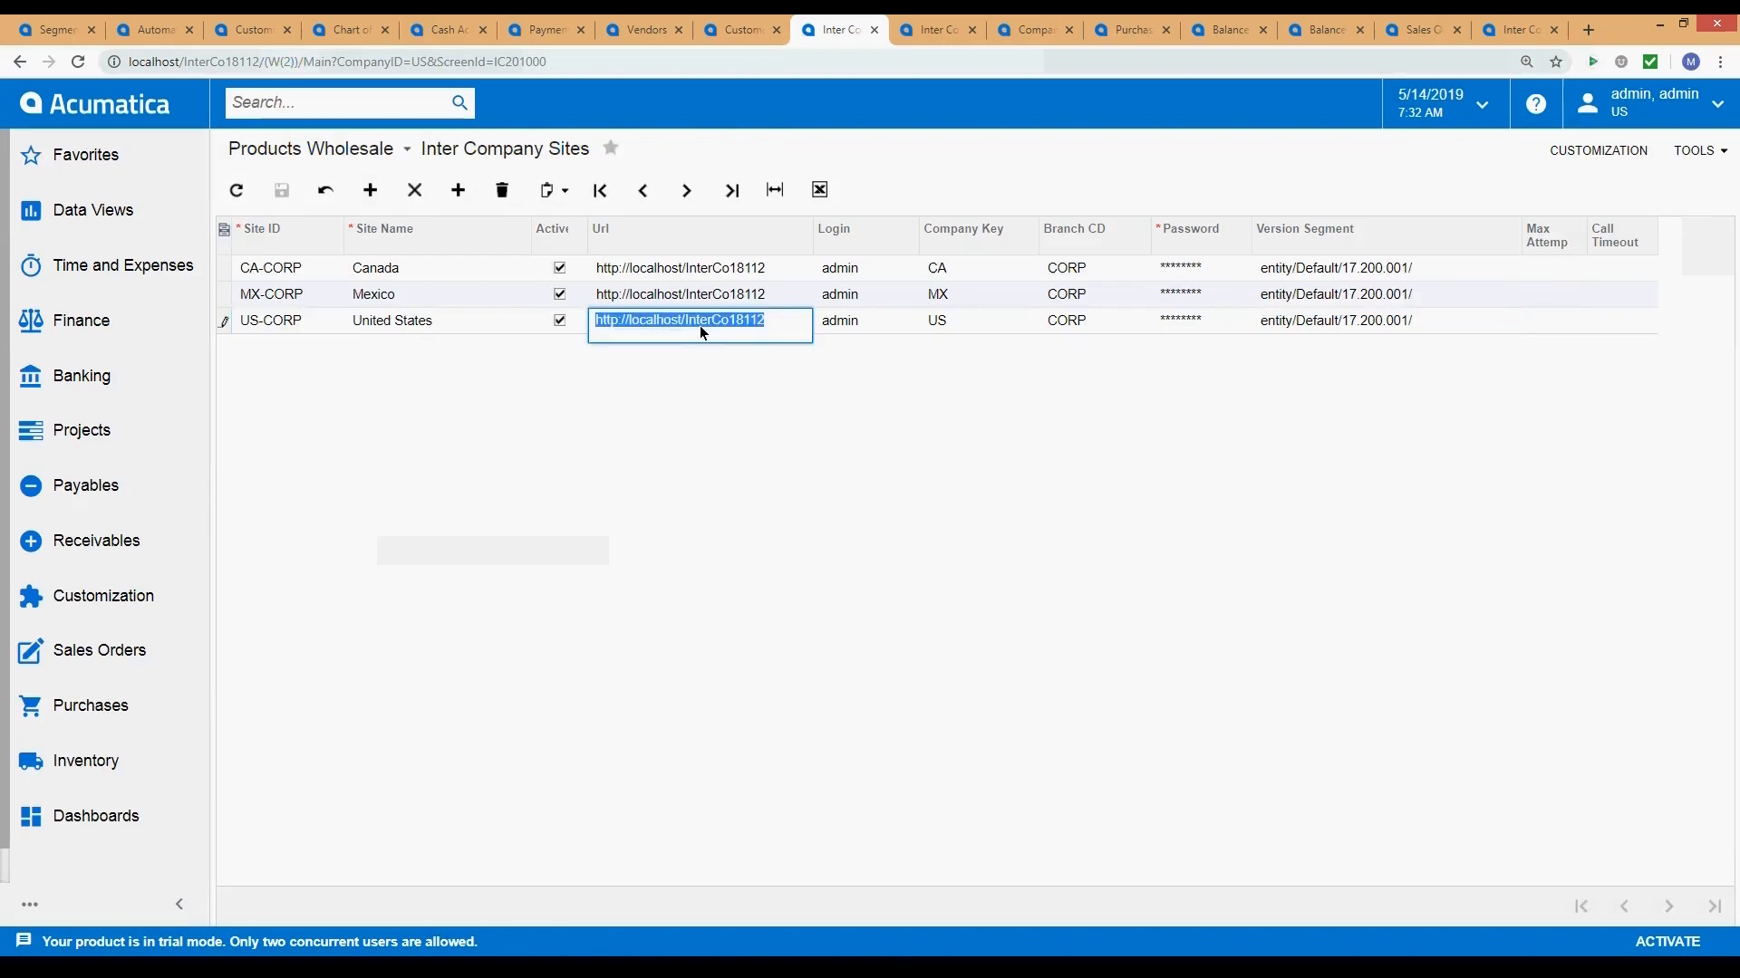
pyautogui.click(933, 29)
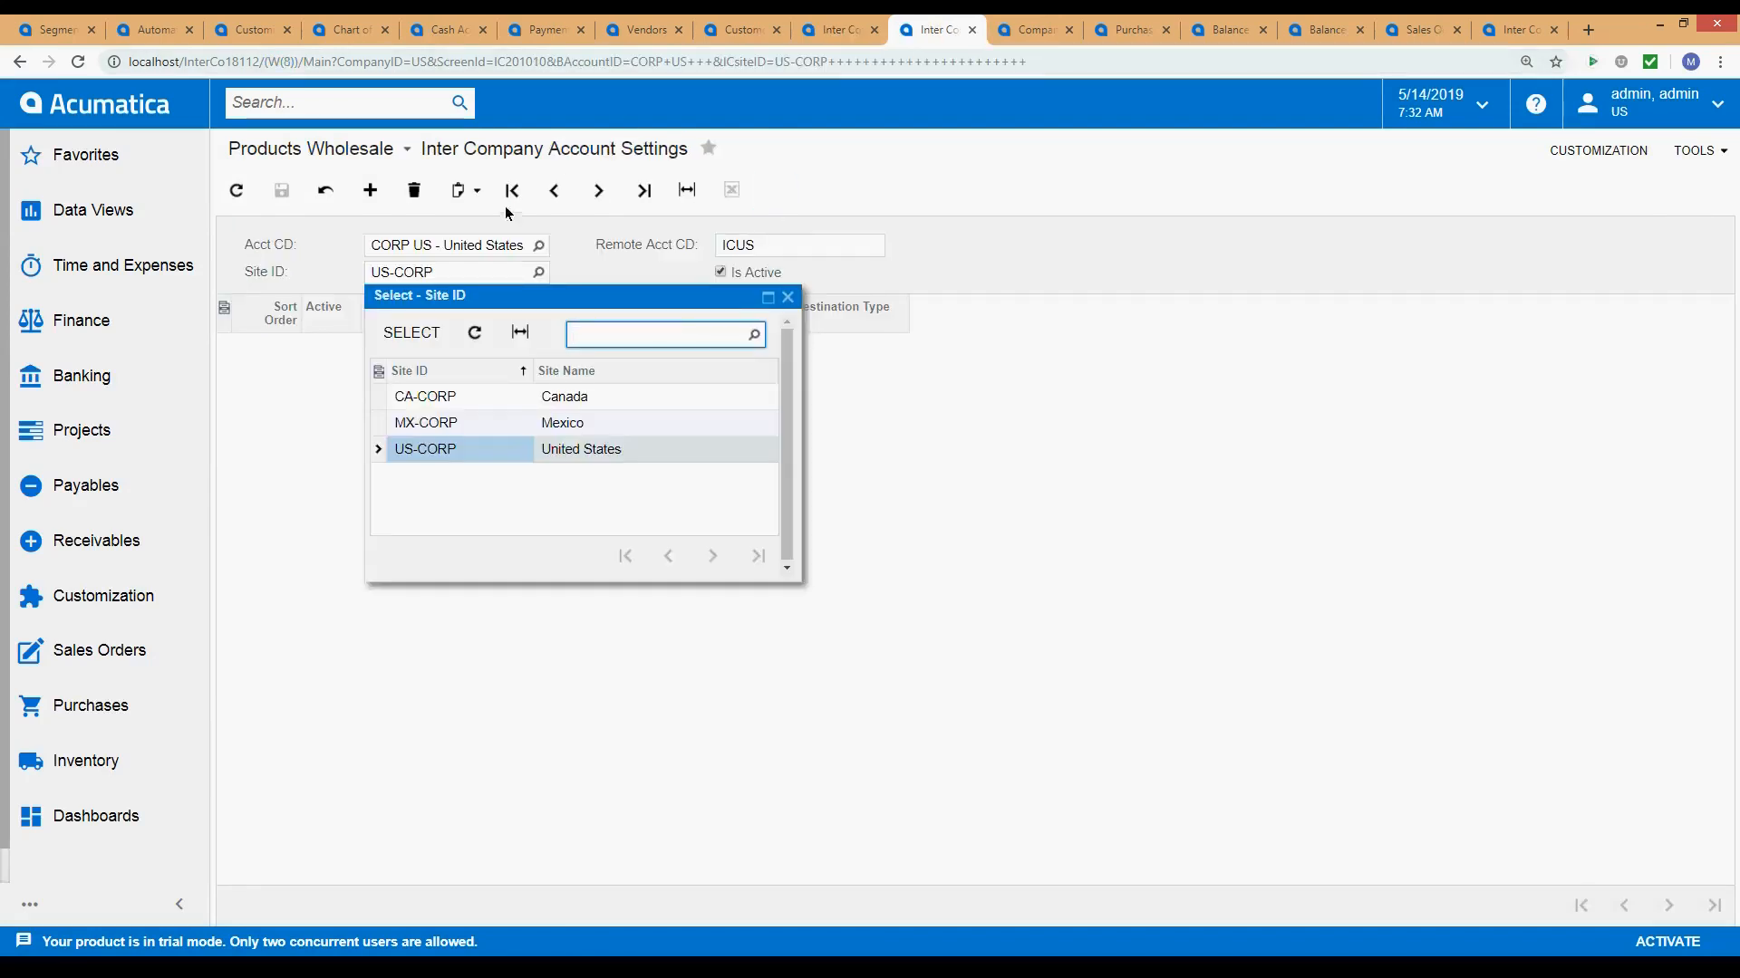
pyautogui.click(787, 297)
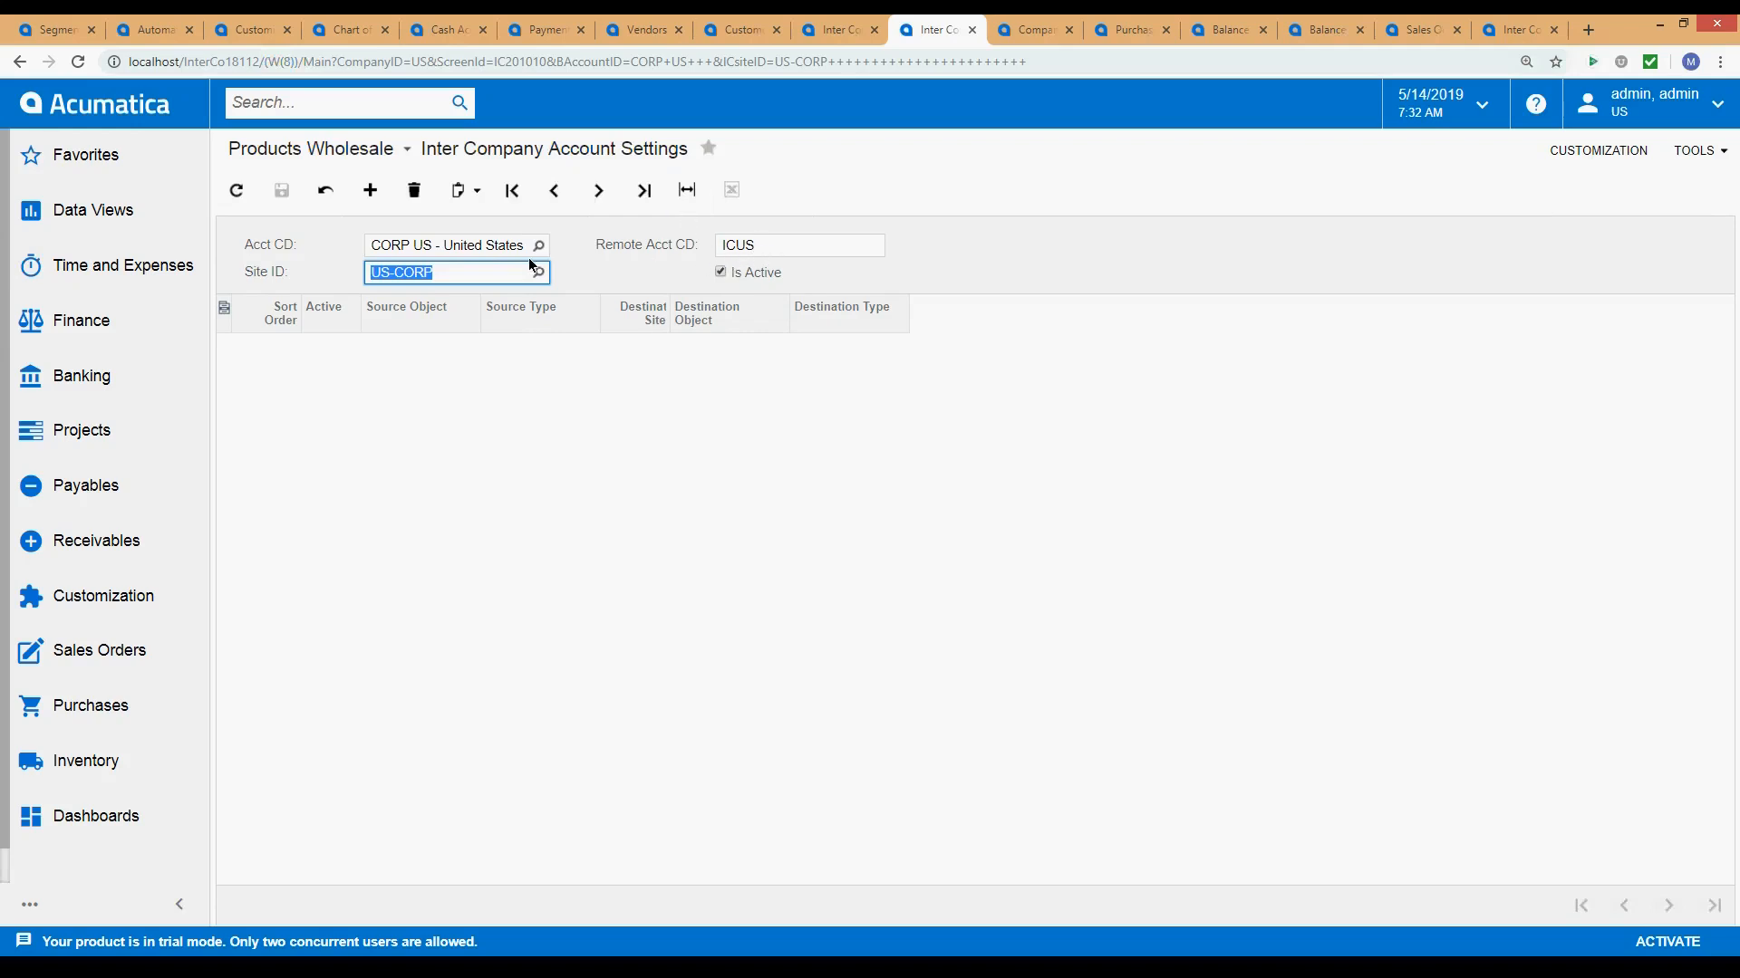
# Examine the Remote Acct CD field of the CORP US account settings without changing it.
pyautogui.click(787, 255)
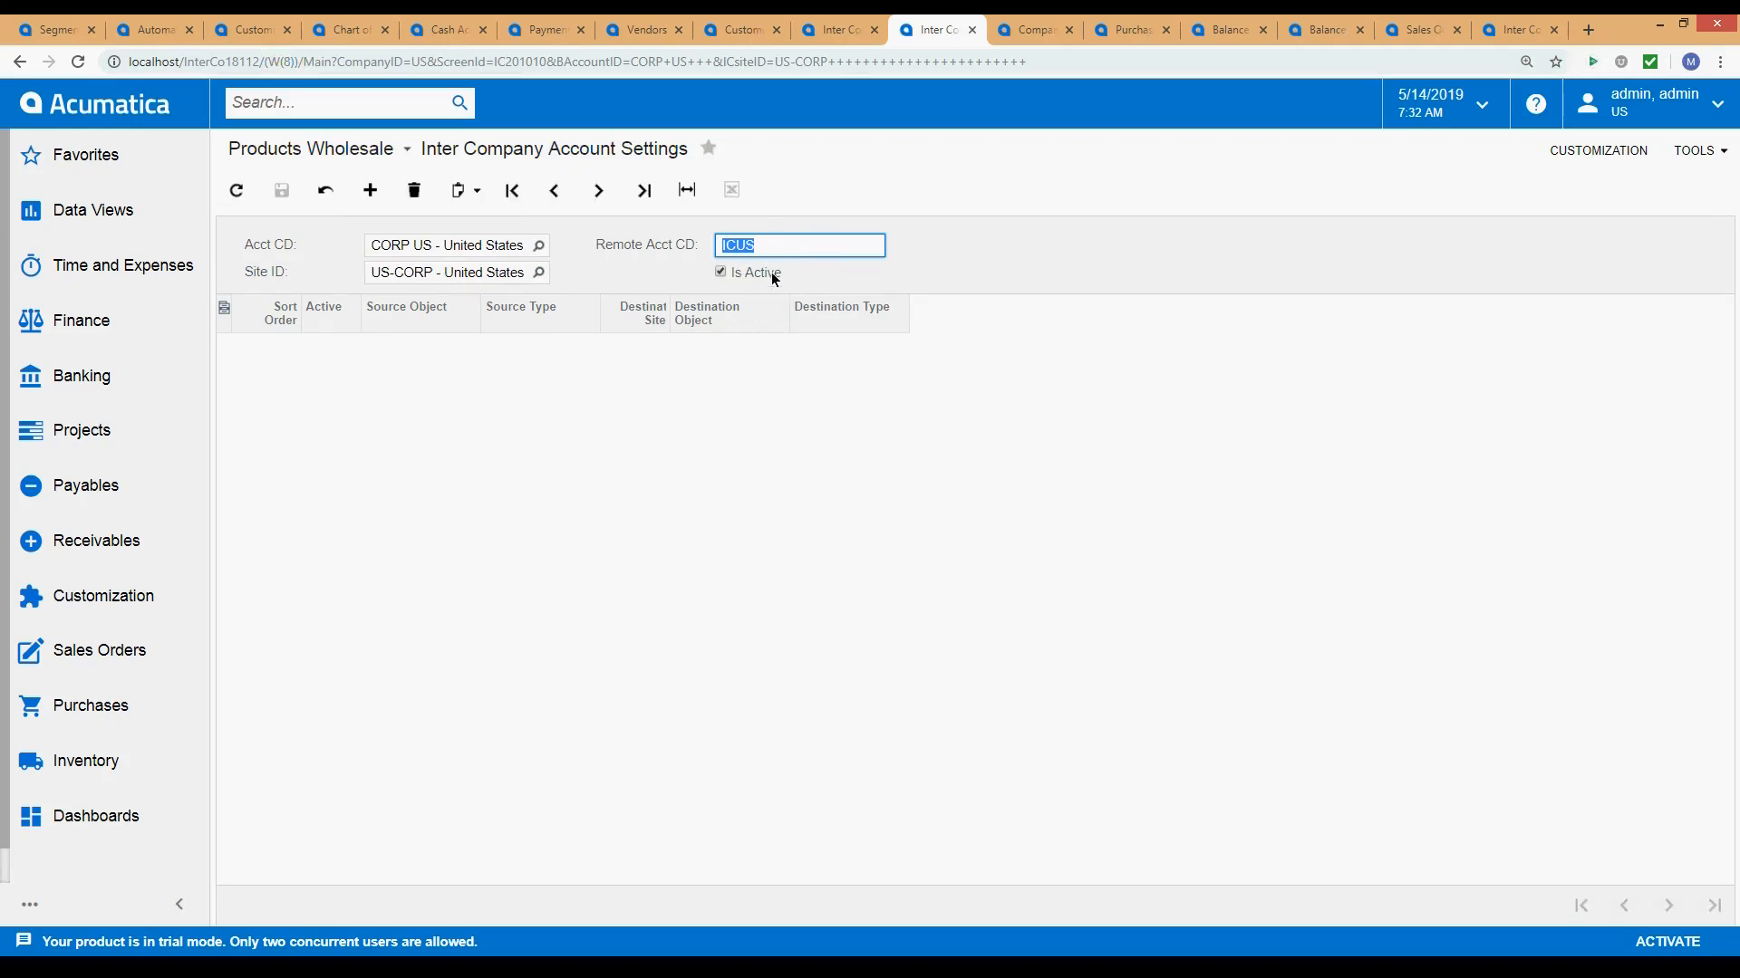
pyautogui.click(970, 230)
pyautogui.click(759, 248)
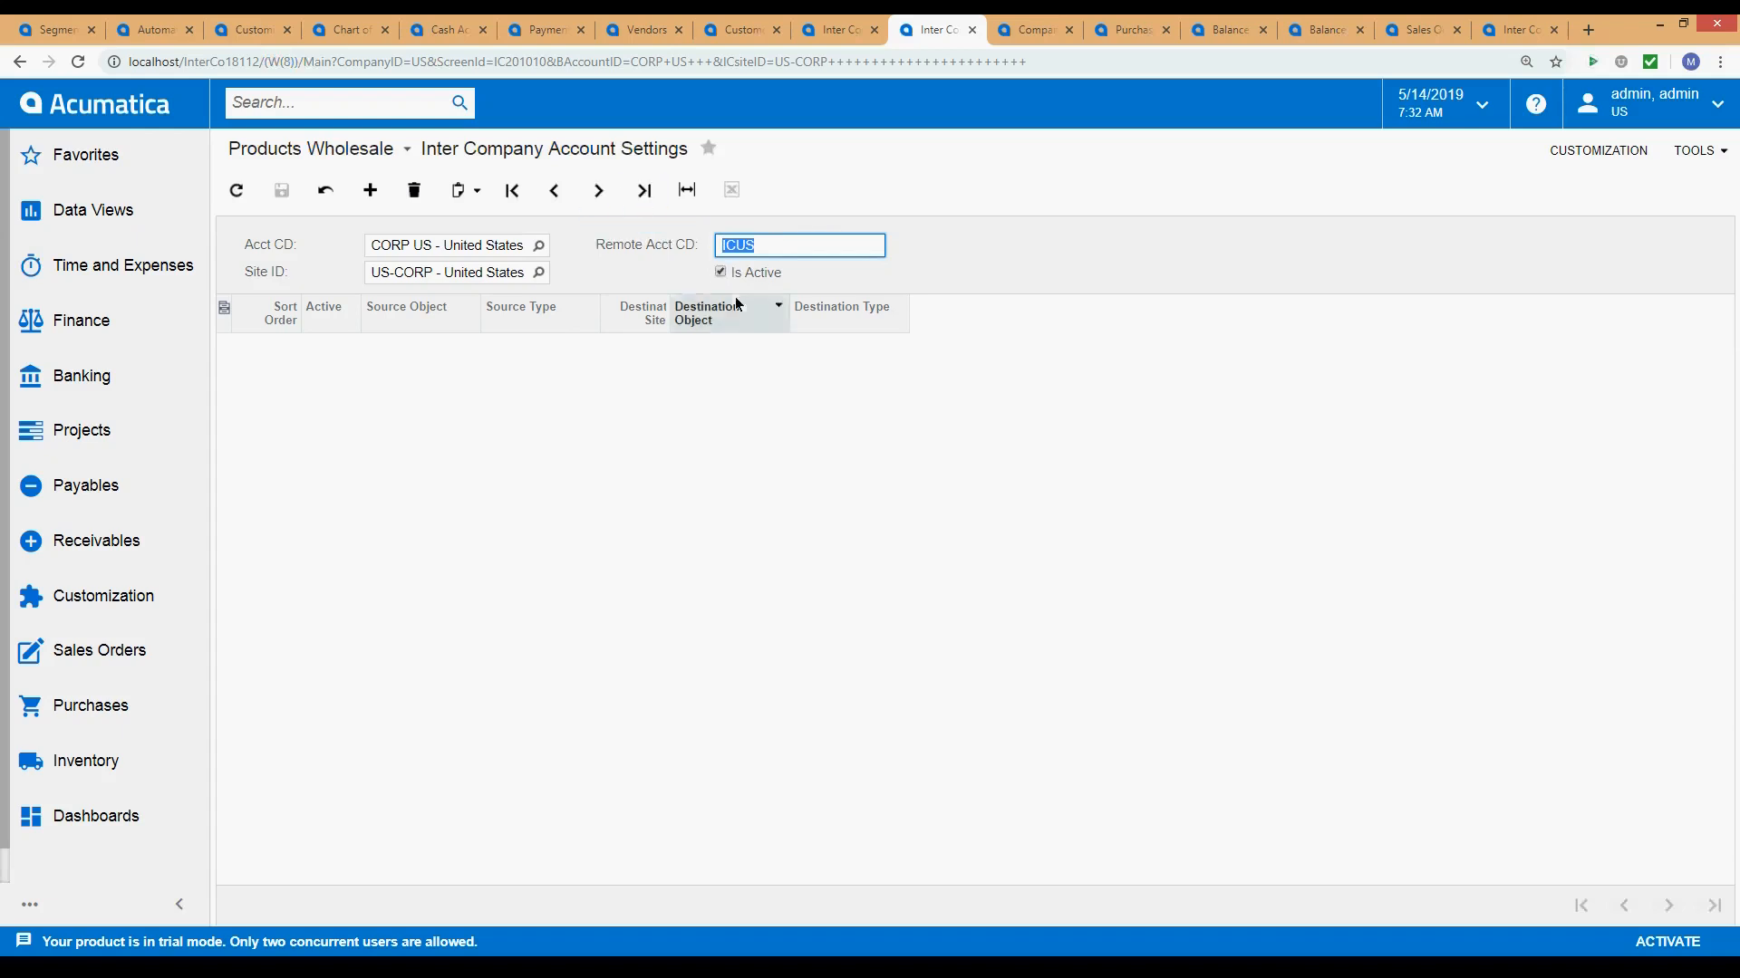
# Go to the last account settings record, ICCA, and review the Acct CD choices without changing the selection.
pyautogui.click(644, 190)
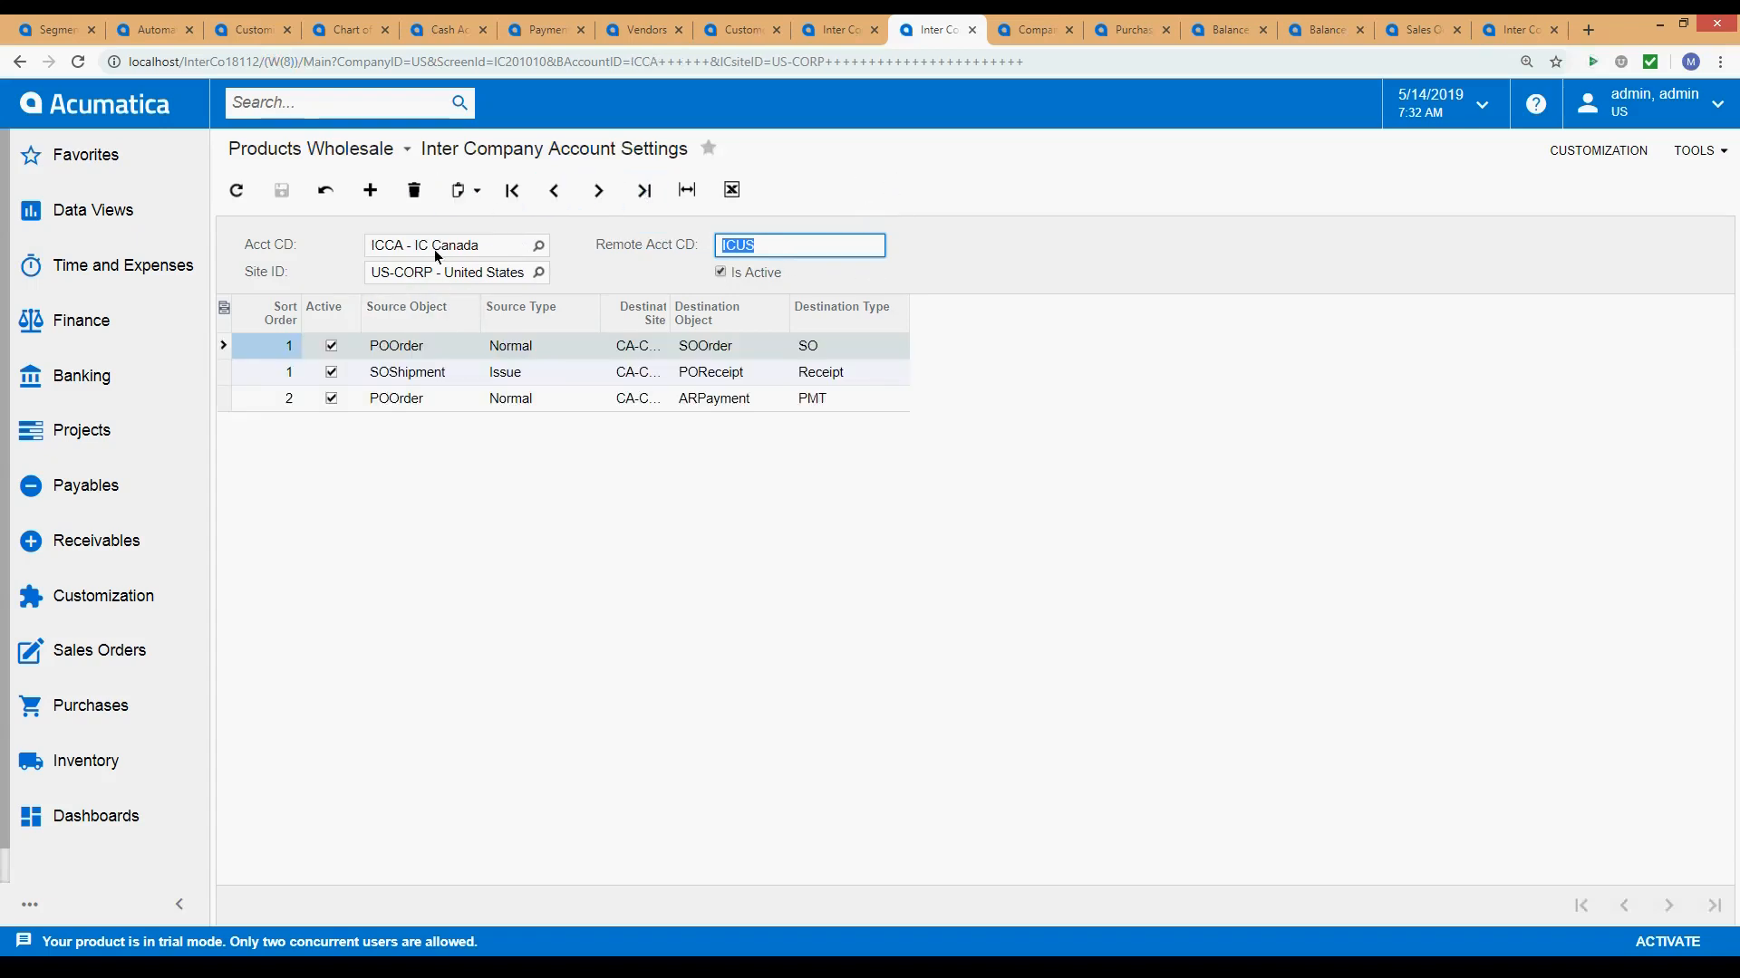
pyautogui.click(484, 247)
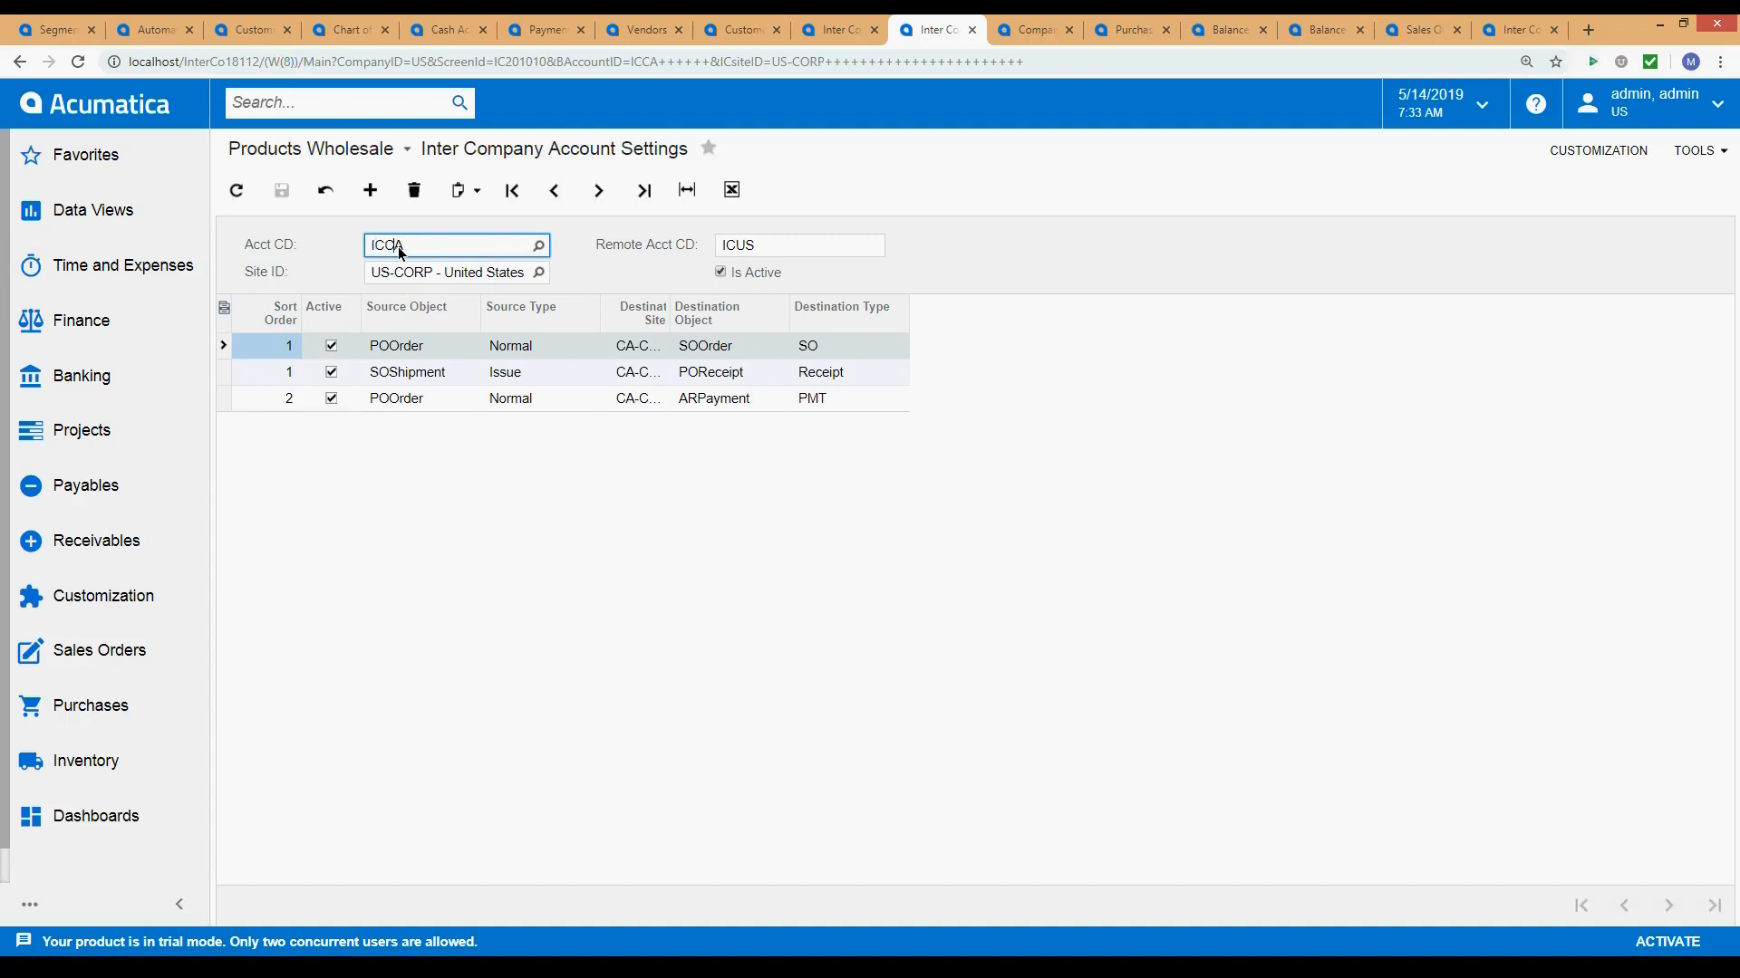
pyautogui.click(536, 246)
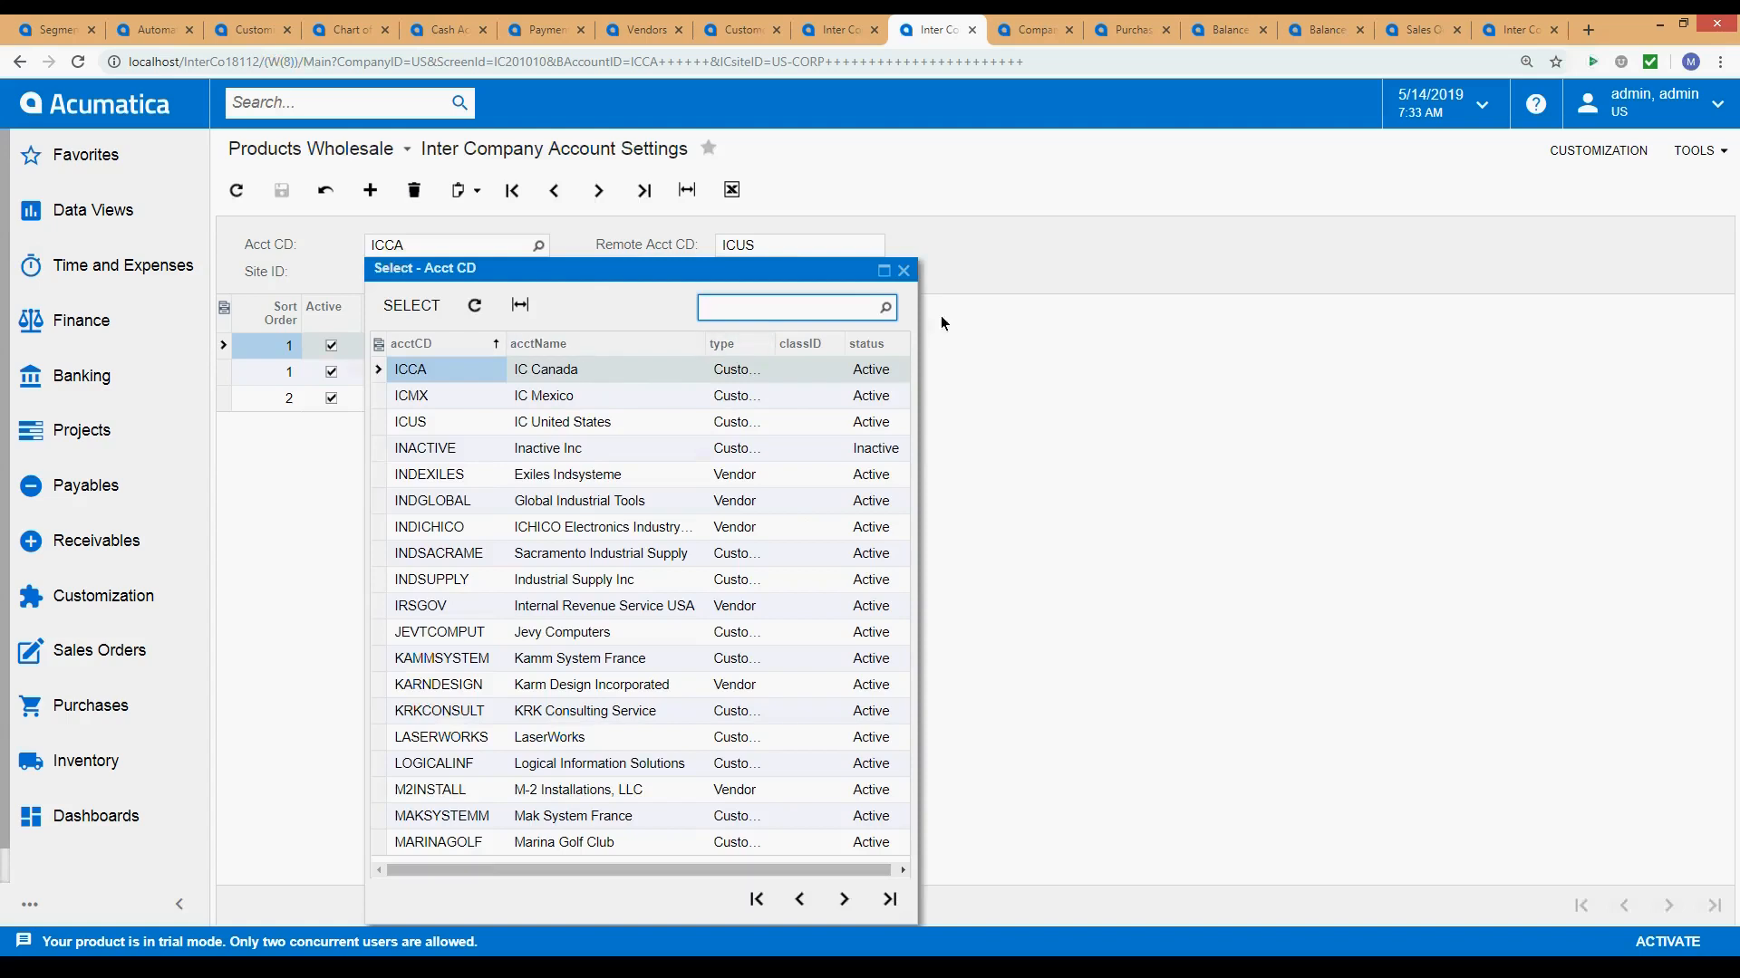
pyautogui.click(905, 272)
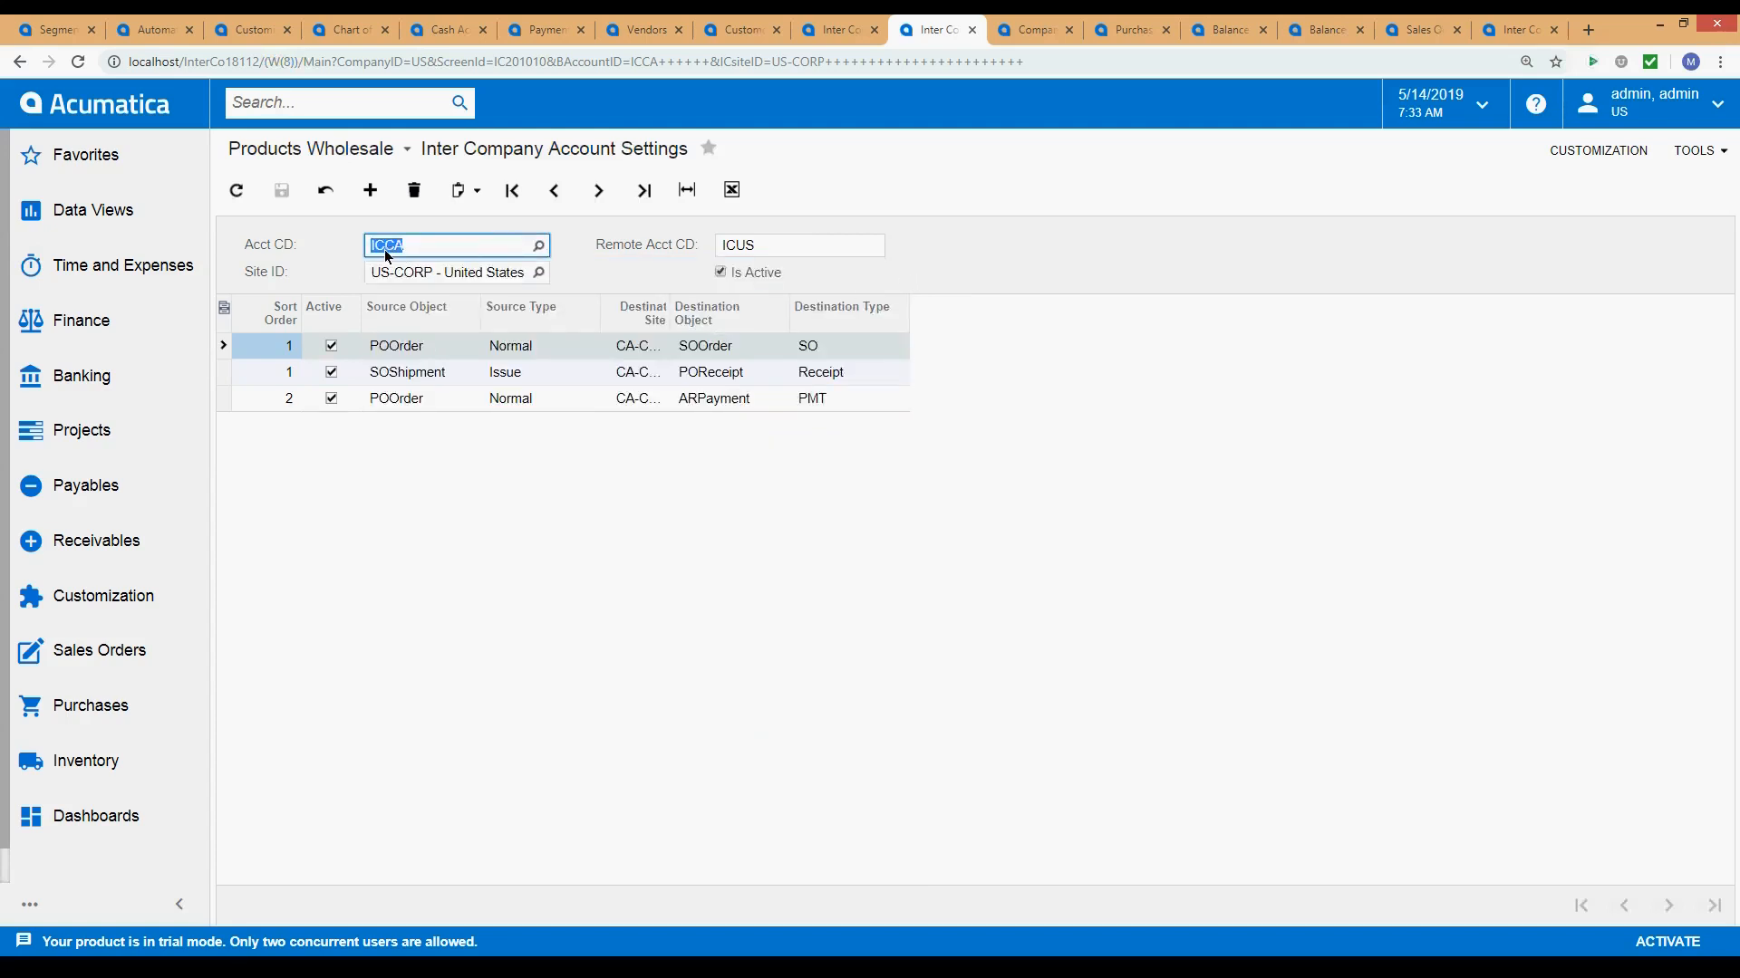
pyautogui.moveTo(409, 247); pyautogui.dragTo(379, 243)
# Examine the Remote Acct CD and Site ID fields of the ICCA account settings without changing them.
pyautogui.click(803, 252)
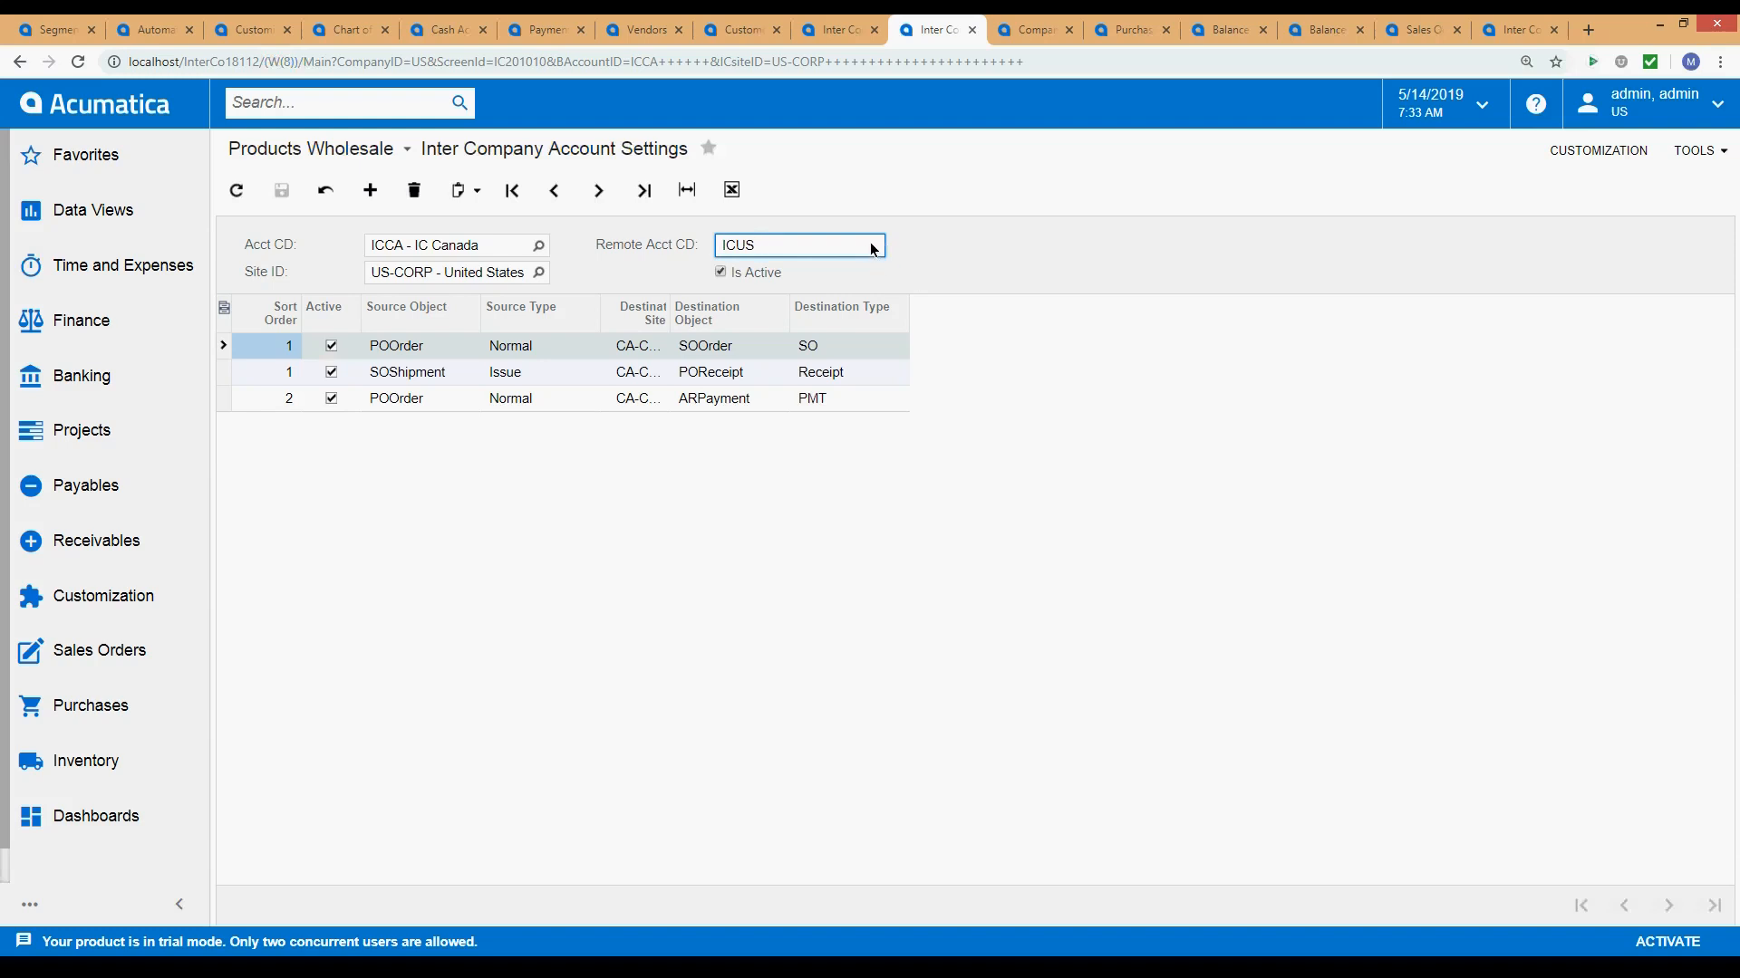
pyautogui.doubleClick(799, 247)
pyautogui.click(899, 221)
pyautogui.click(832, 254)
pyautogui.click(980, 232)
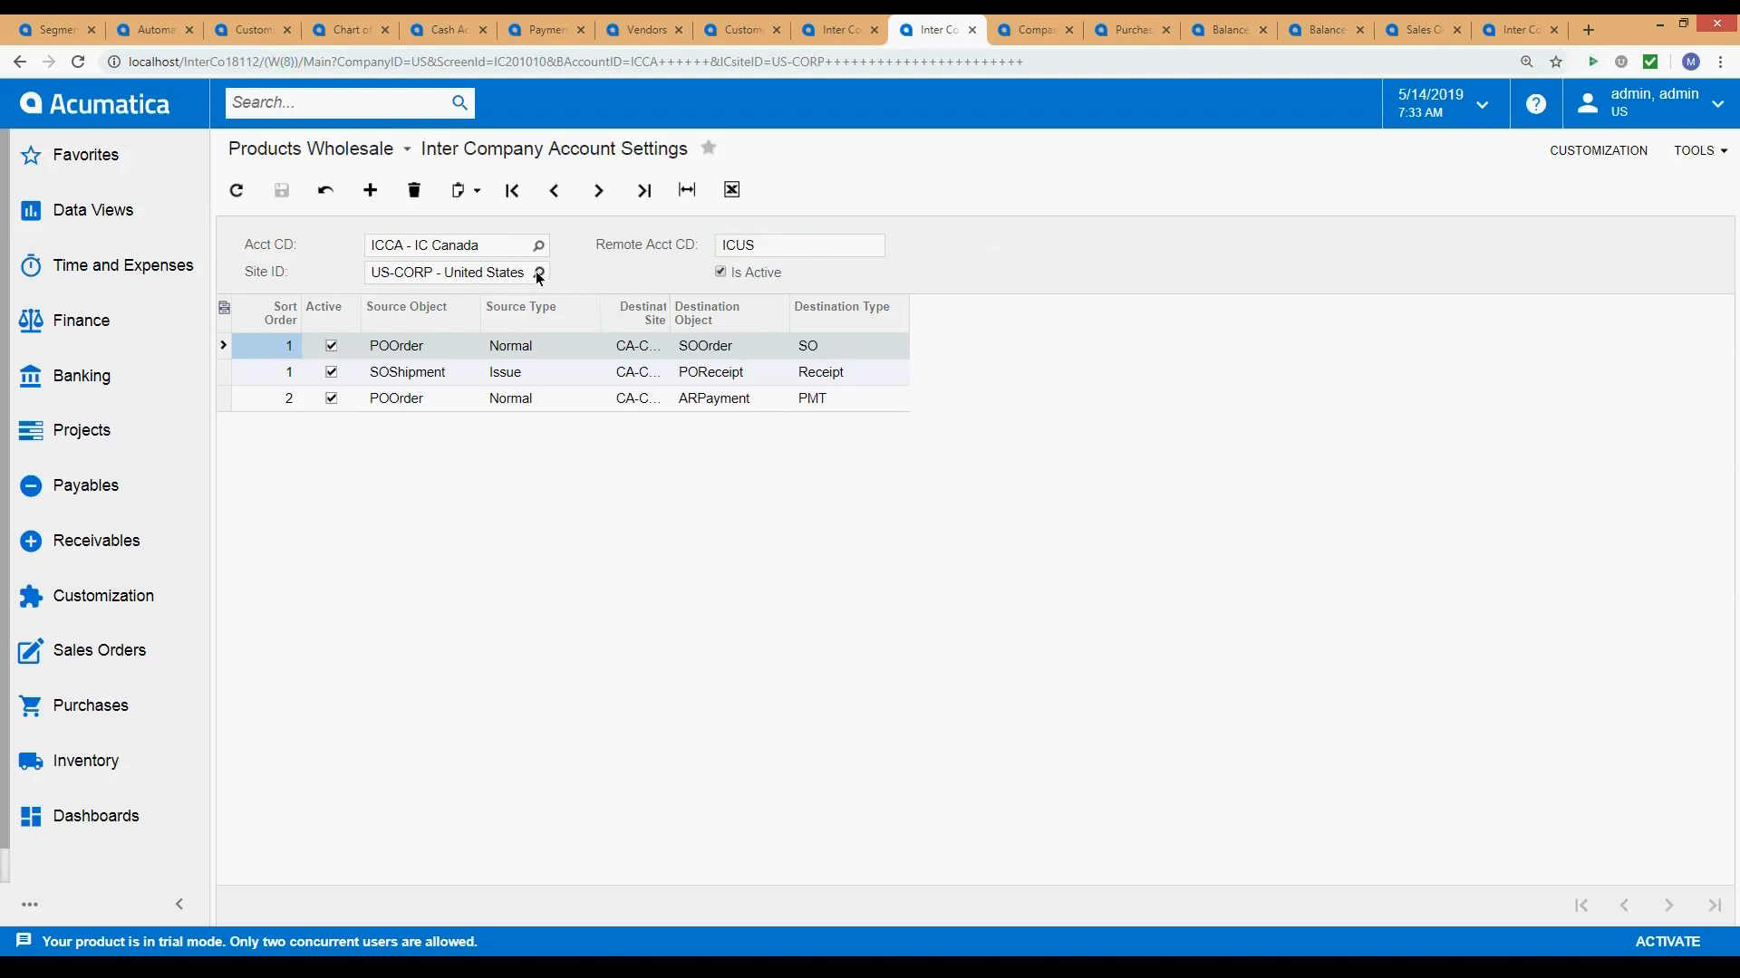
pyautogui.click(504, 280)
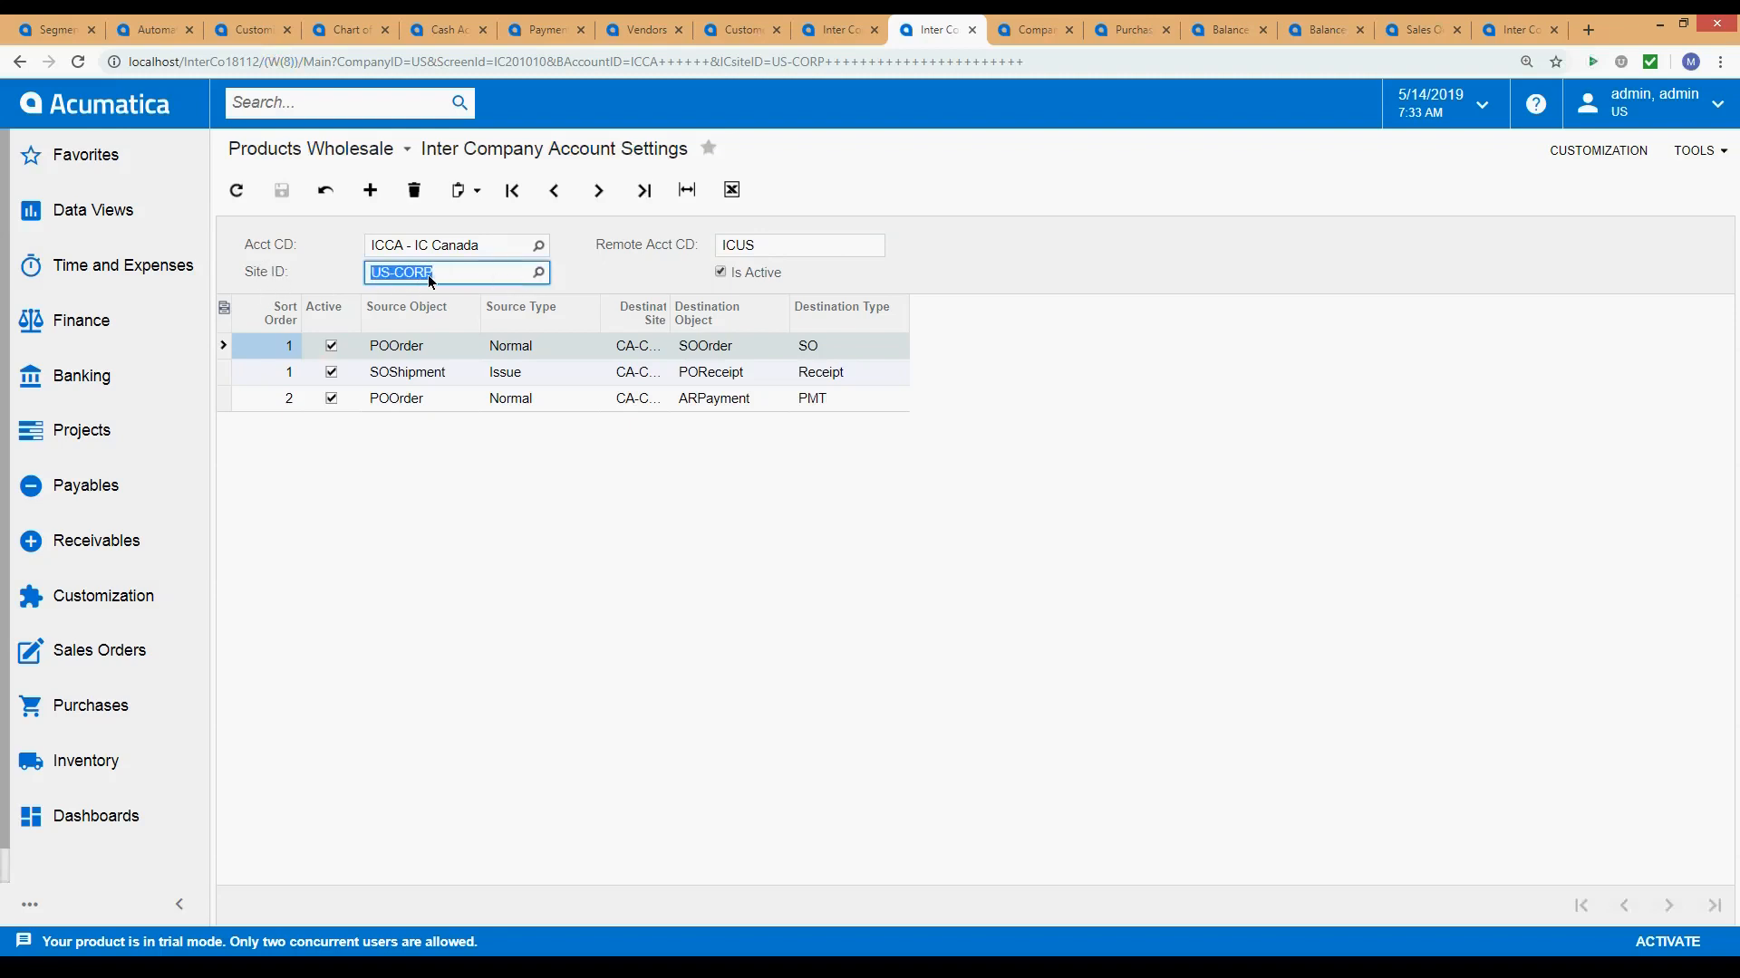
# Widen the Destination Site column, then set the SOShipment row's Sort Order to 3 and save the record.
pyautogui.moveTo(652, 333); pyautogui.dragTo(843, 336)
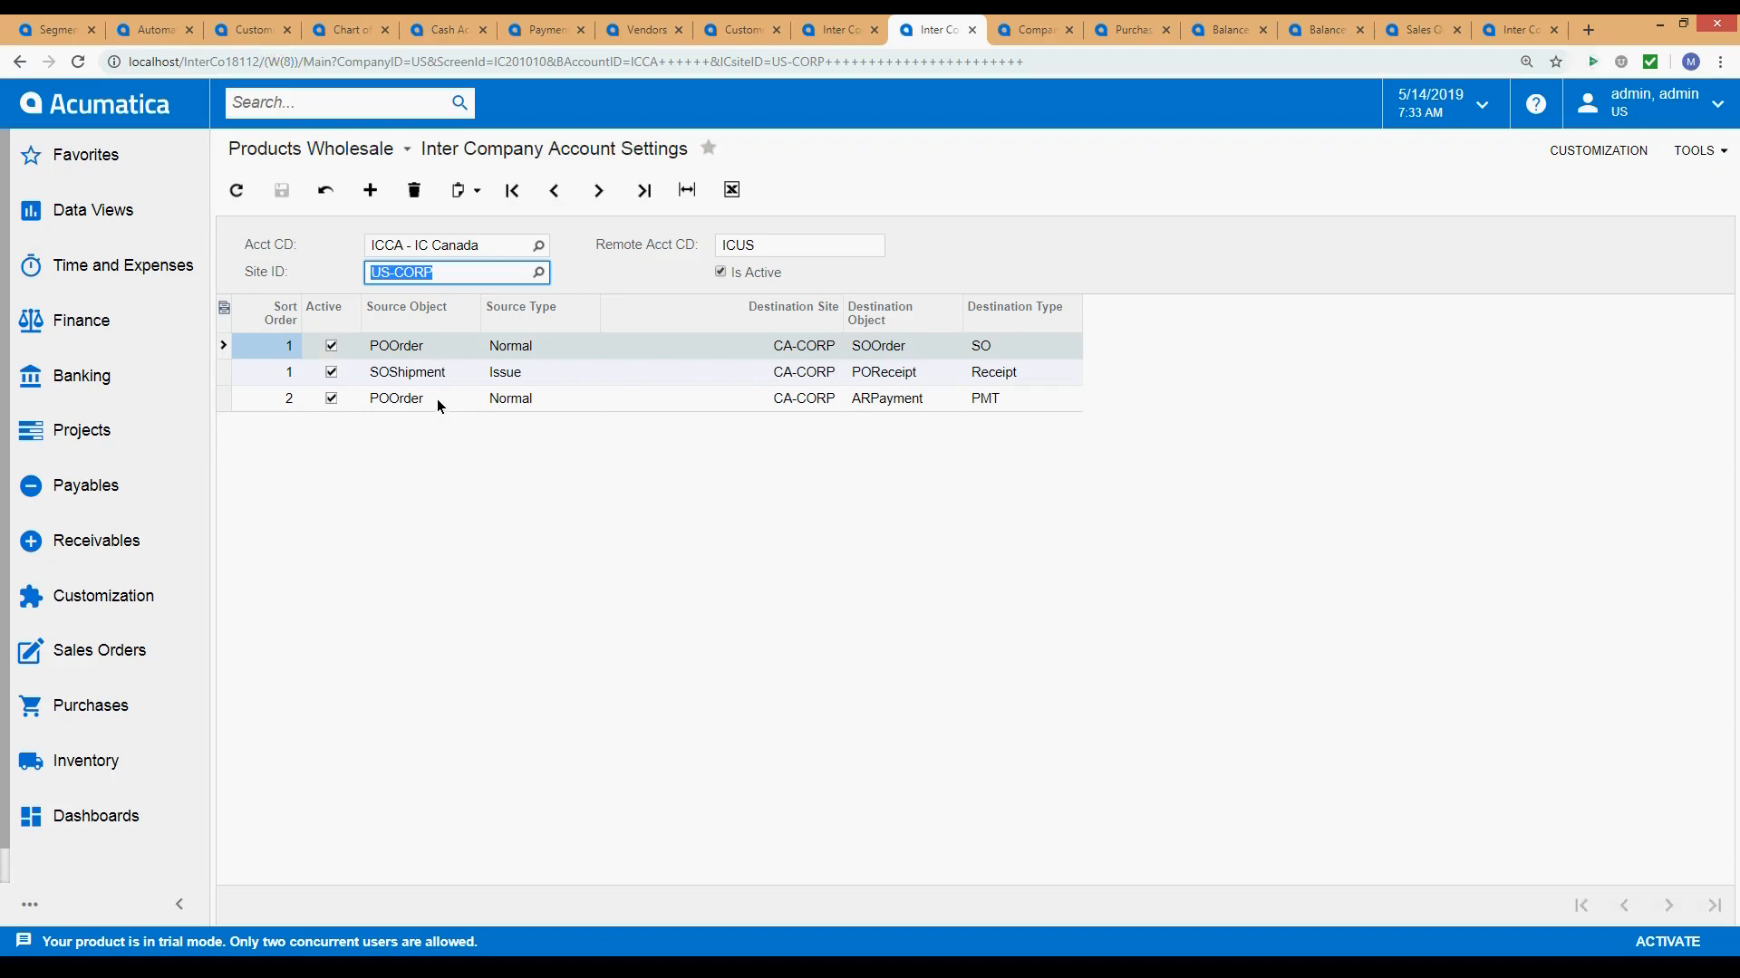
pyautogui.click(269, 371)
pyautogui.write('2')
pyautogui.press('BackSpace')
pyautogui.write('3')
pyautogui.click(284, 400)
pyautogui.click(288, 193)
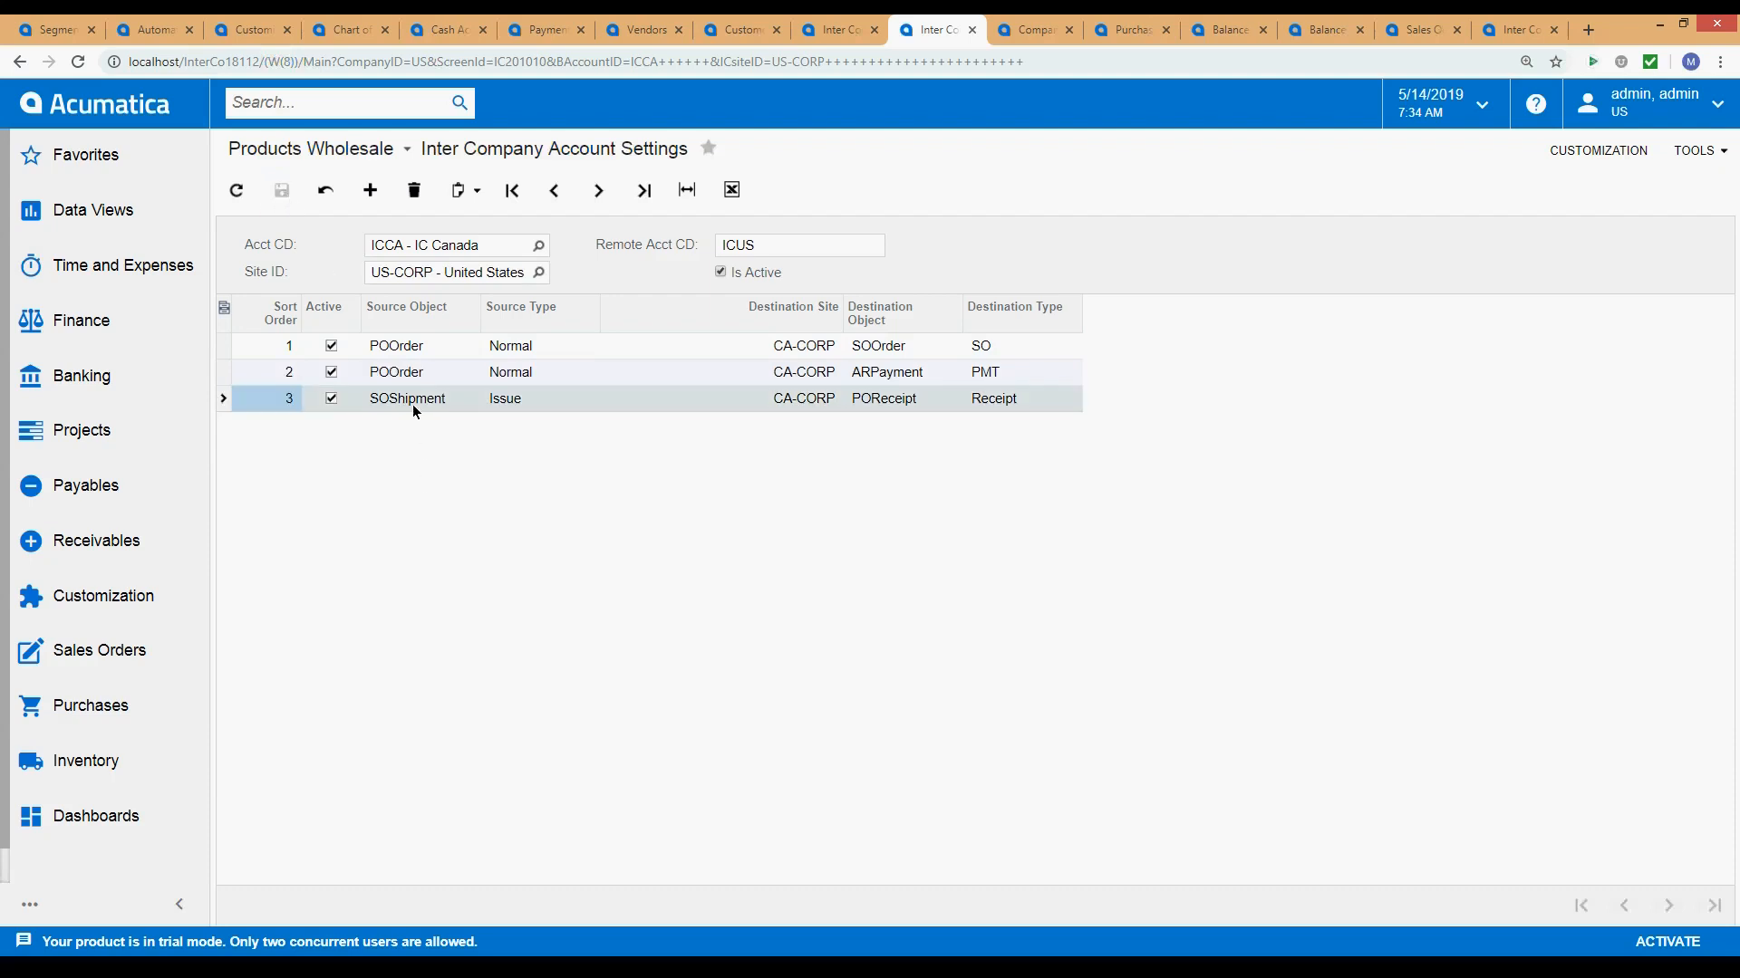
# Examine the sort order, source object and source type of the two POOrder rows.
pyautogui.click(284, 350)
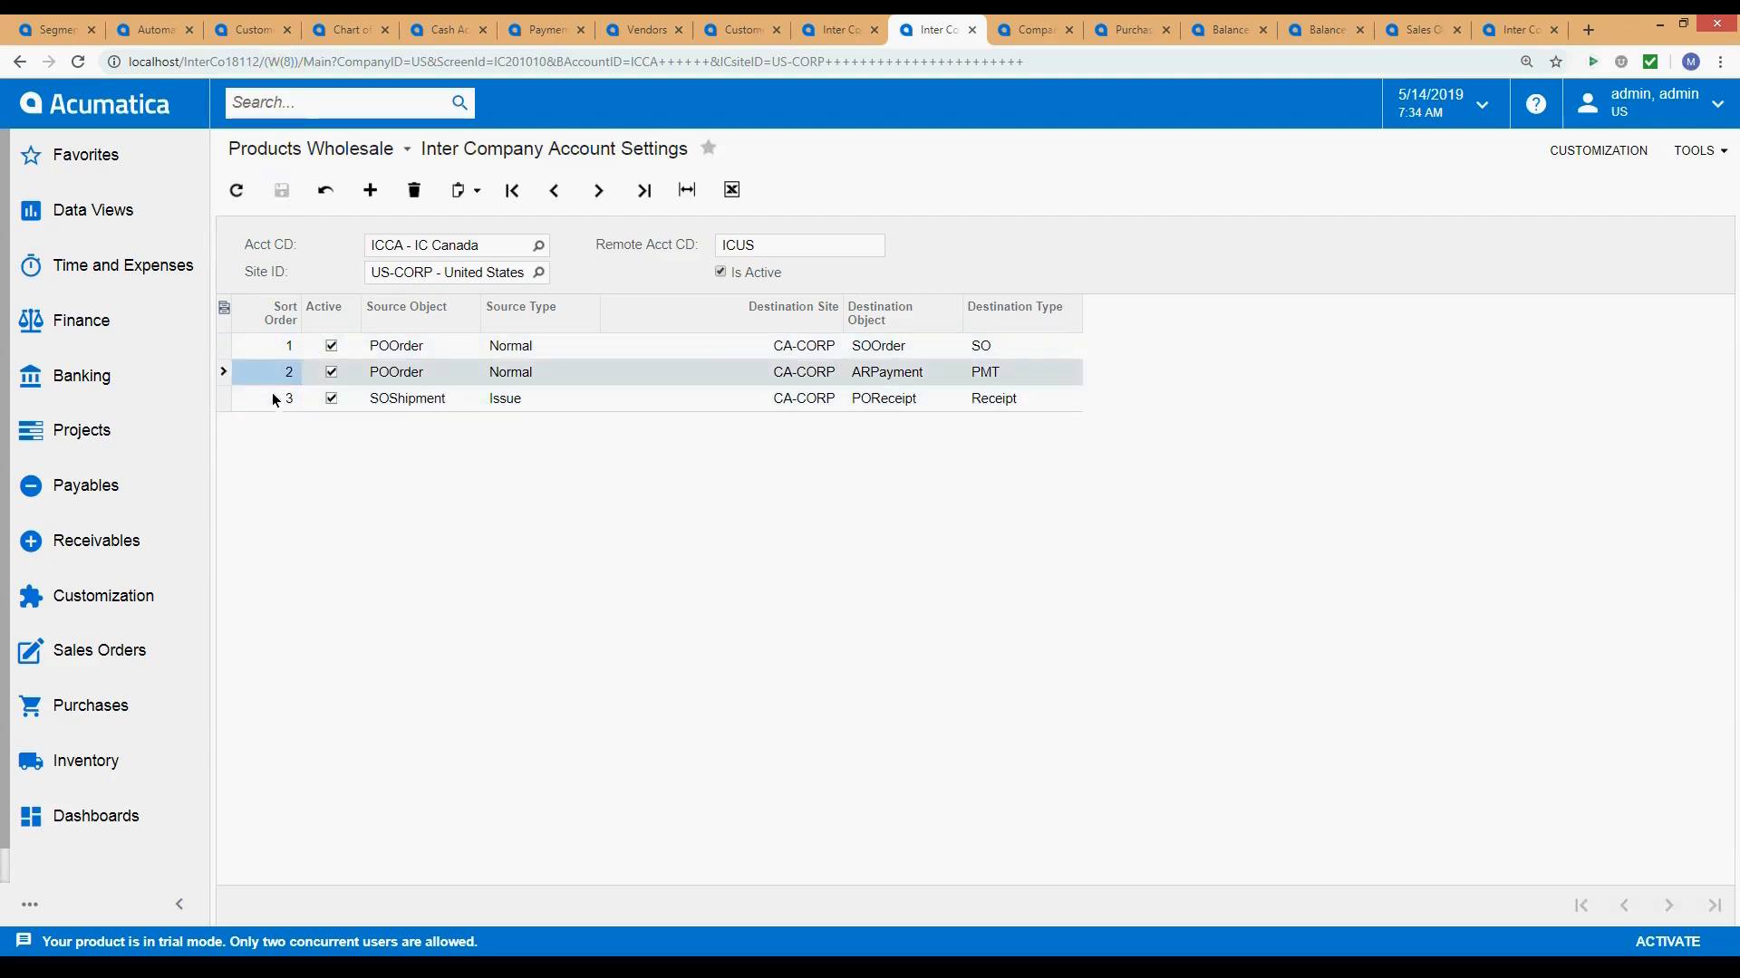
pyautogui.click(590, 346)
pyautogui.click(413, 346)
pyautogui.click(547, 348)
pyautogui.click(431, 346)
pyautogui.click(265, 351)
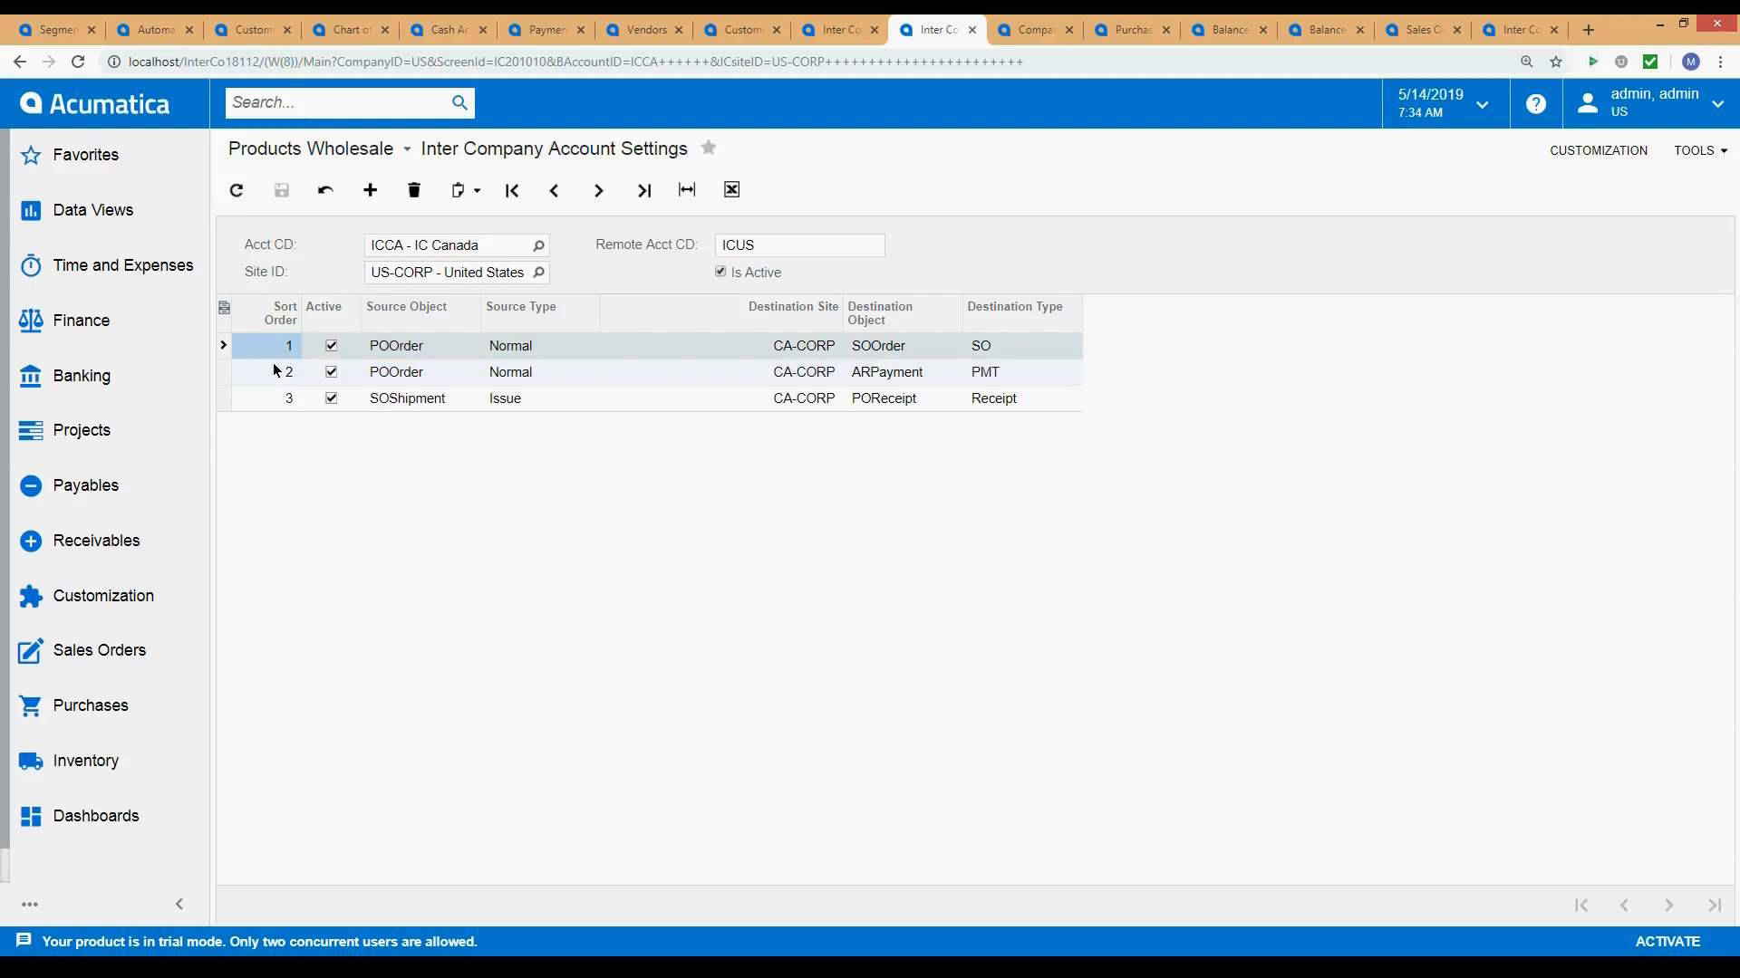
pyautogui.click(274, 378)
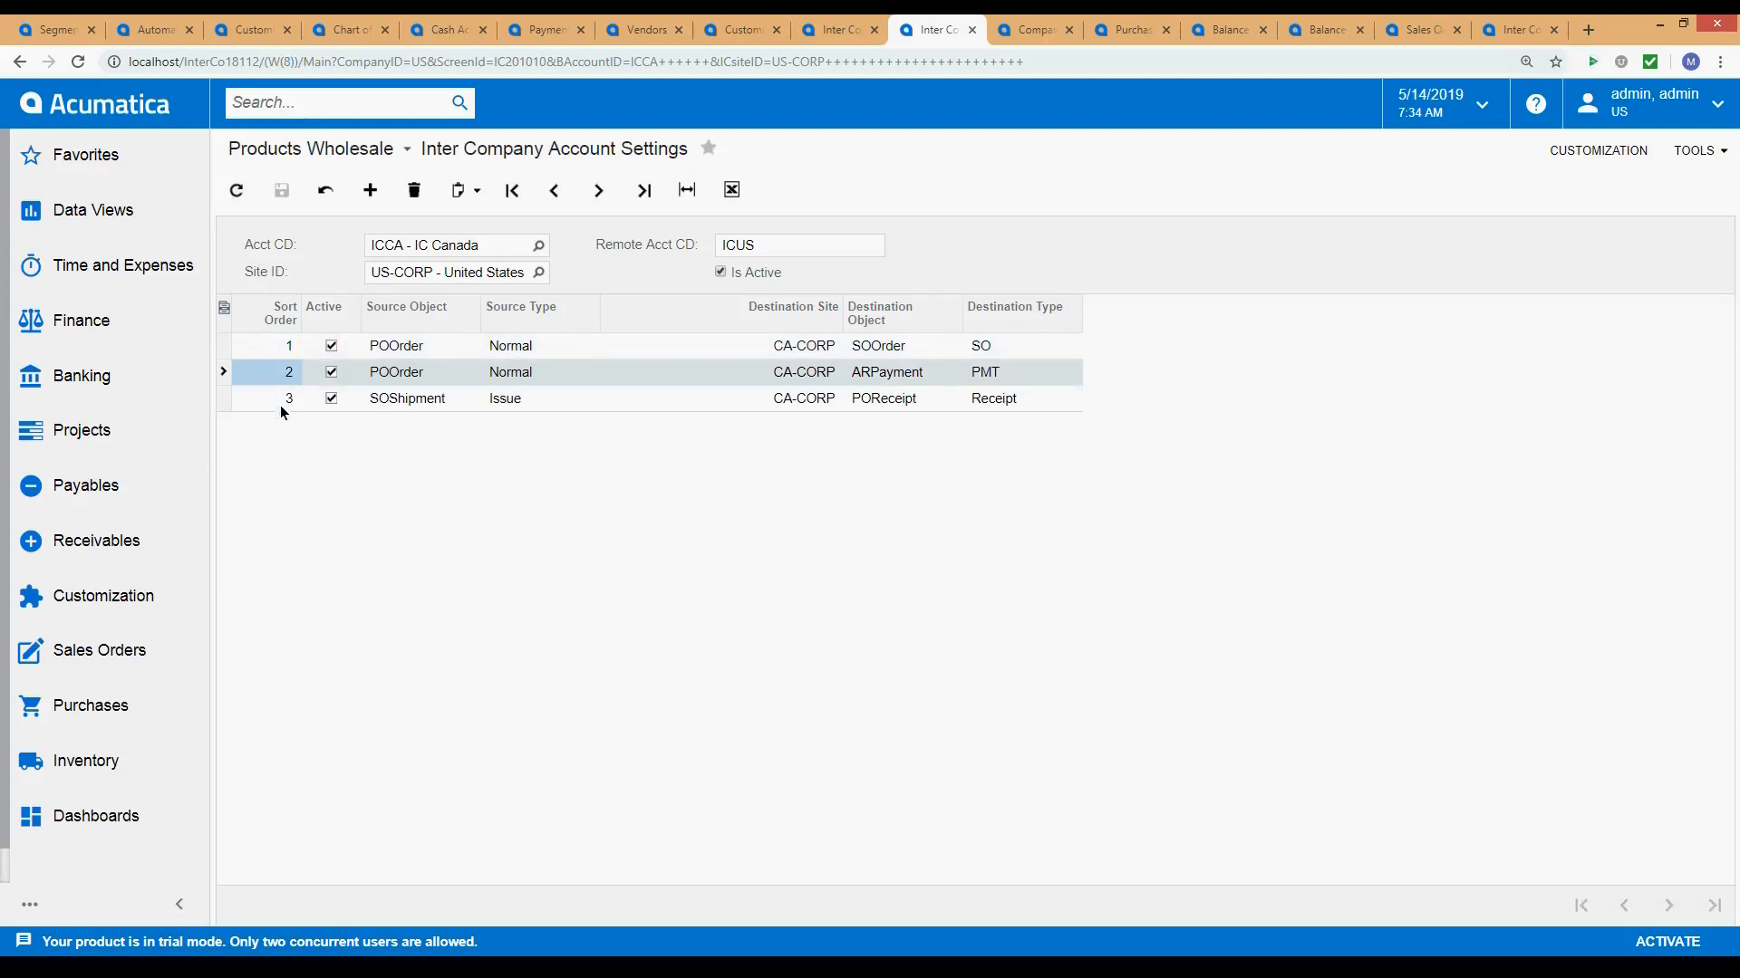
# Try a Sort Order of 9 on the POOrder row that creates an SOOrder, and discard the change.
pyautogui.click(274, 352)
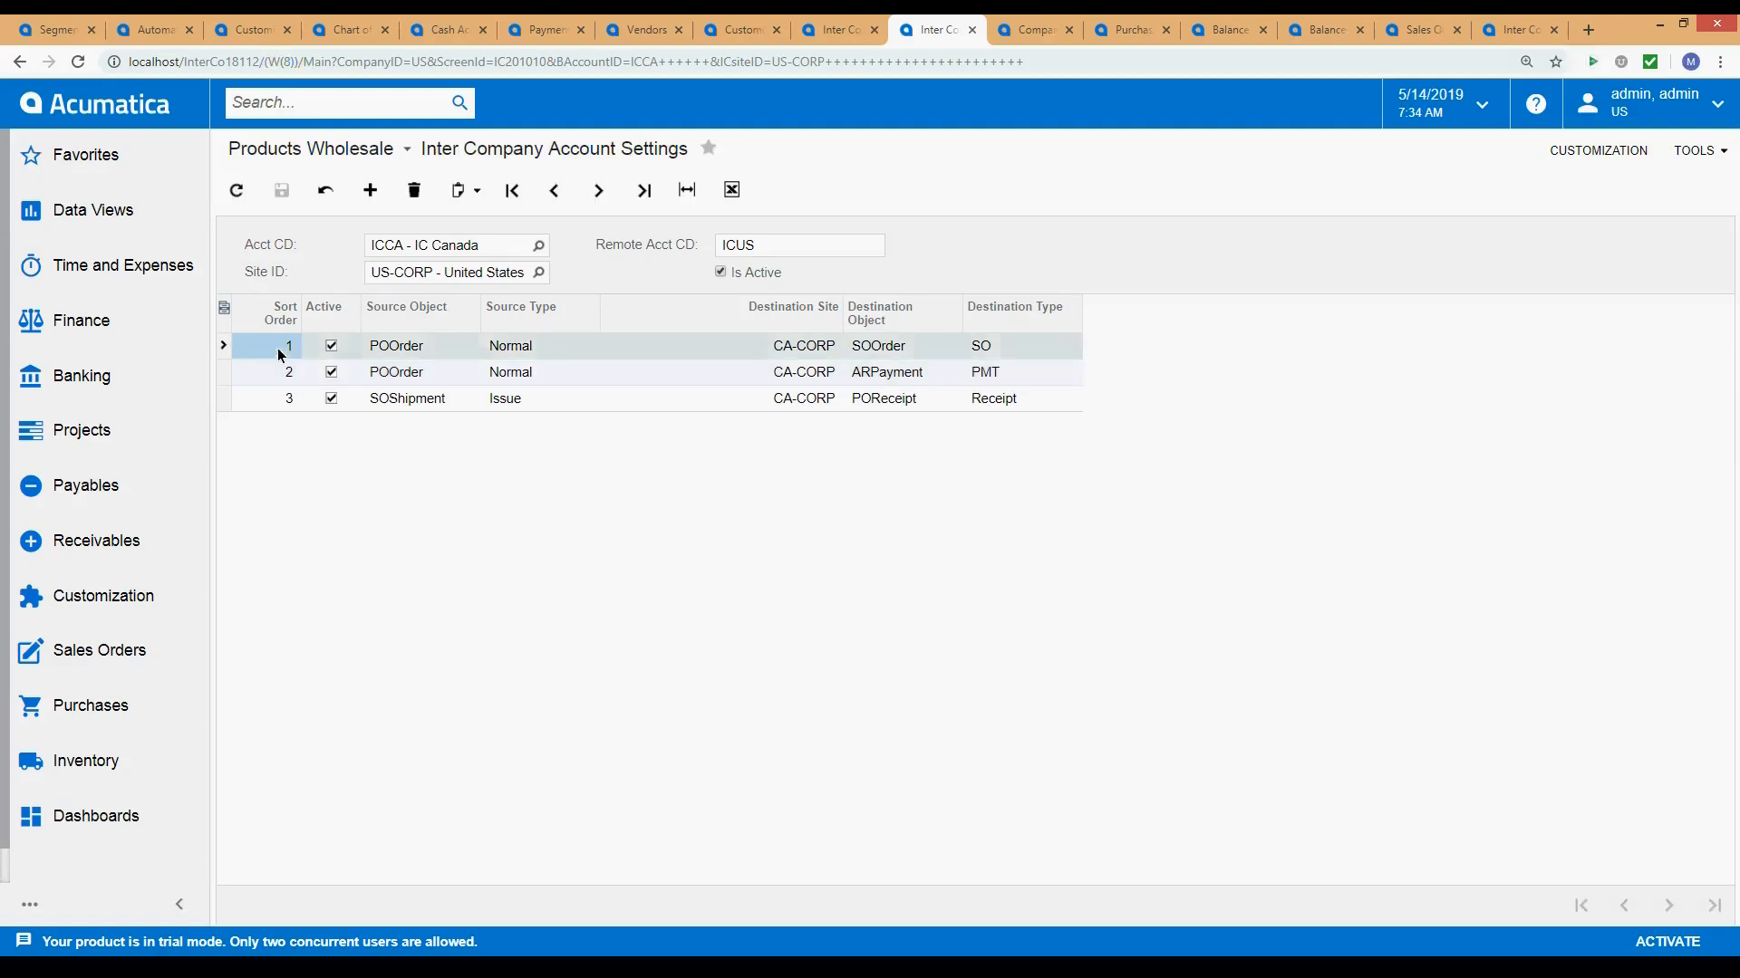
pyautogui.write('9')
pyautogui.click(270, 369)
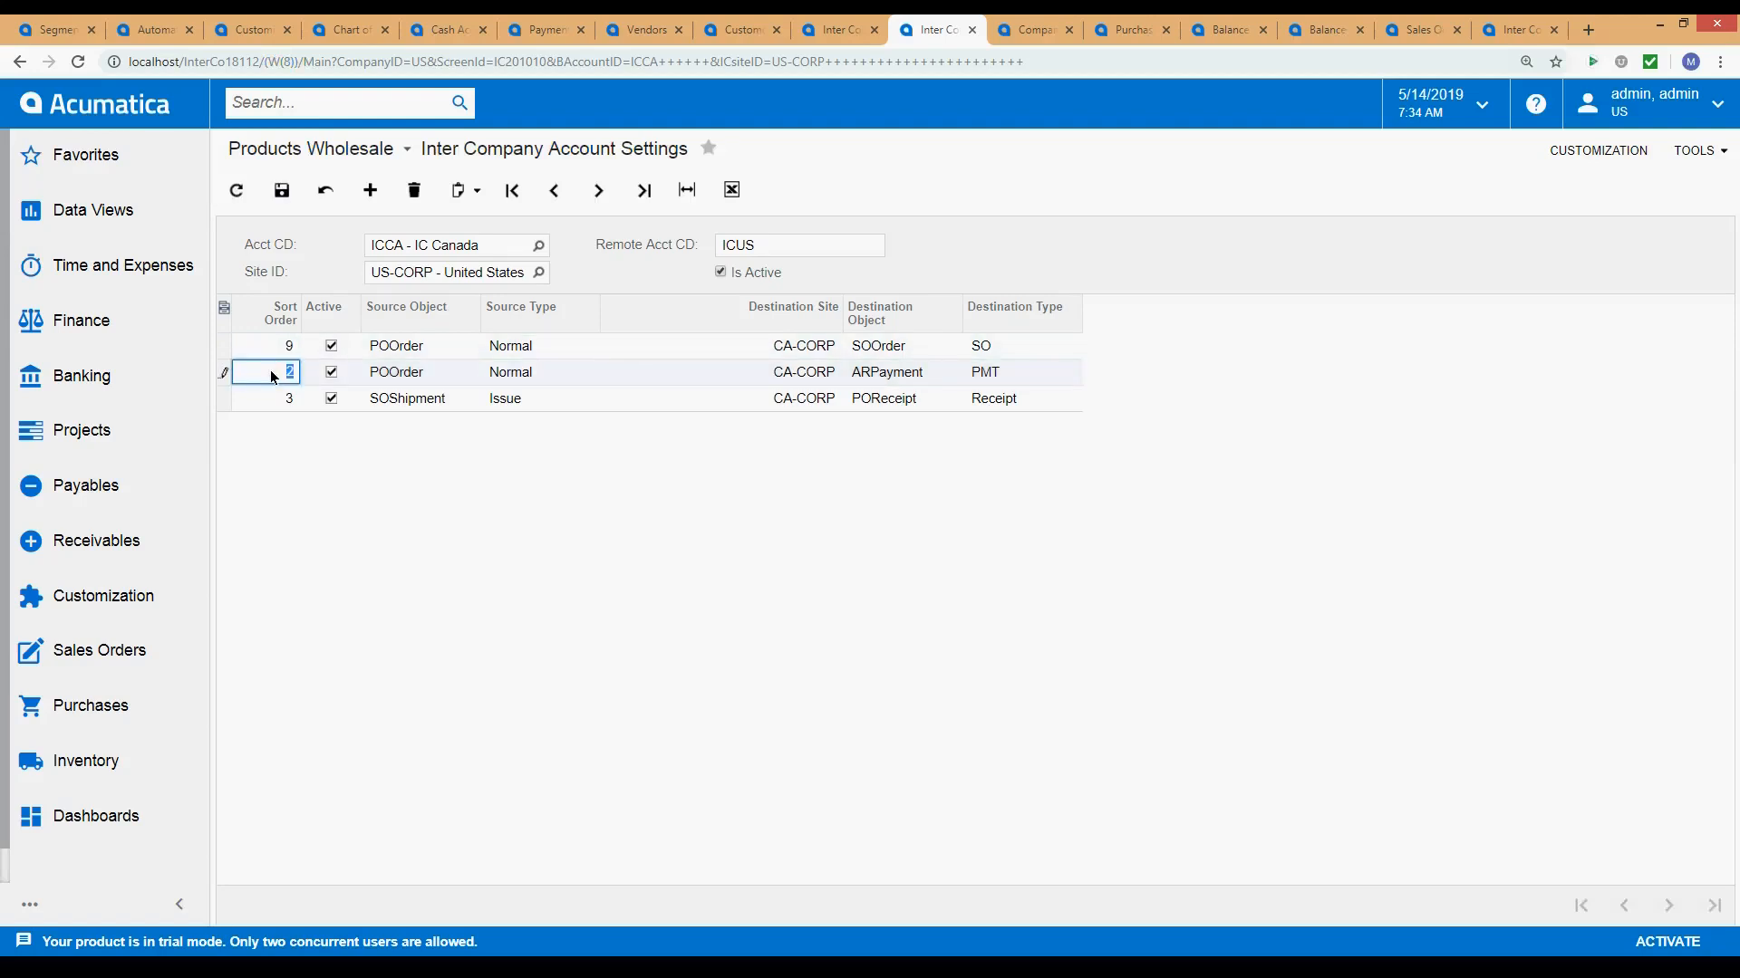
pyautogui.click(316, 192)
pyautogui.click(939, 162)
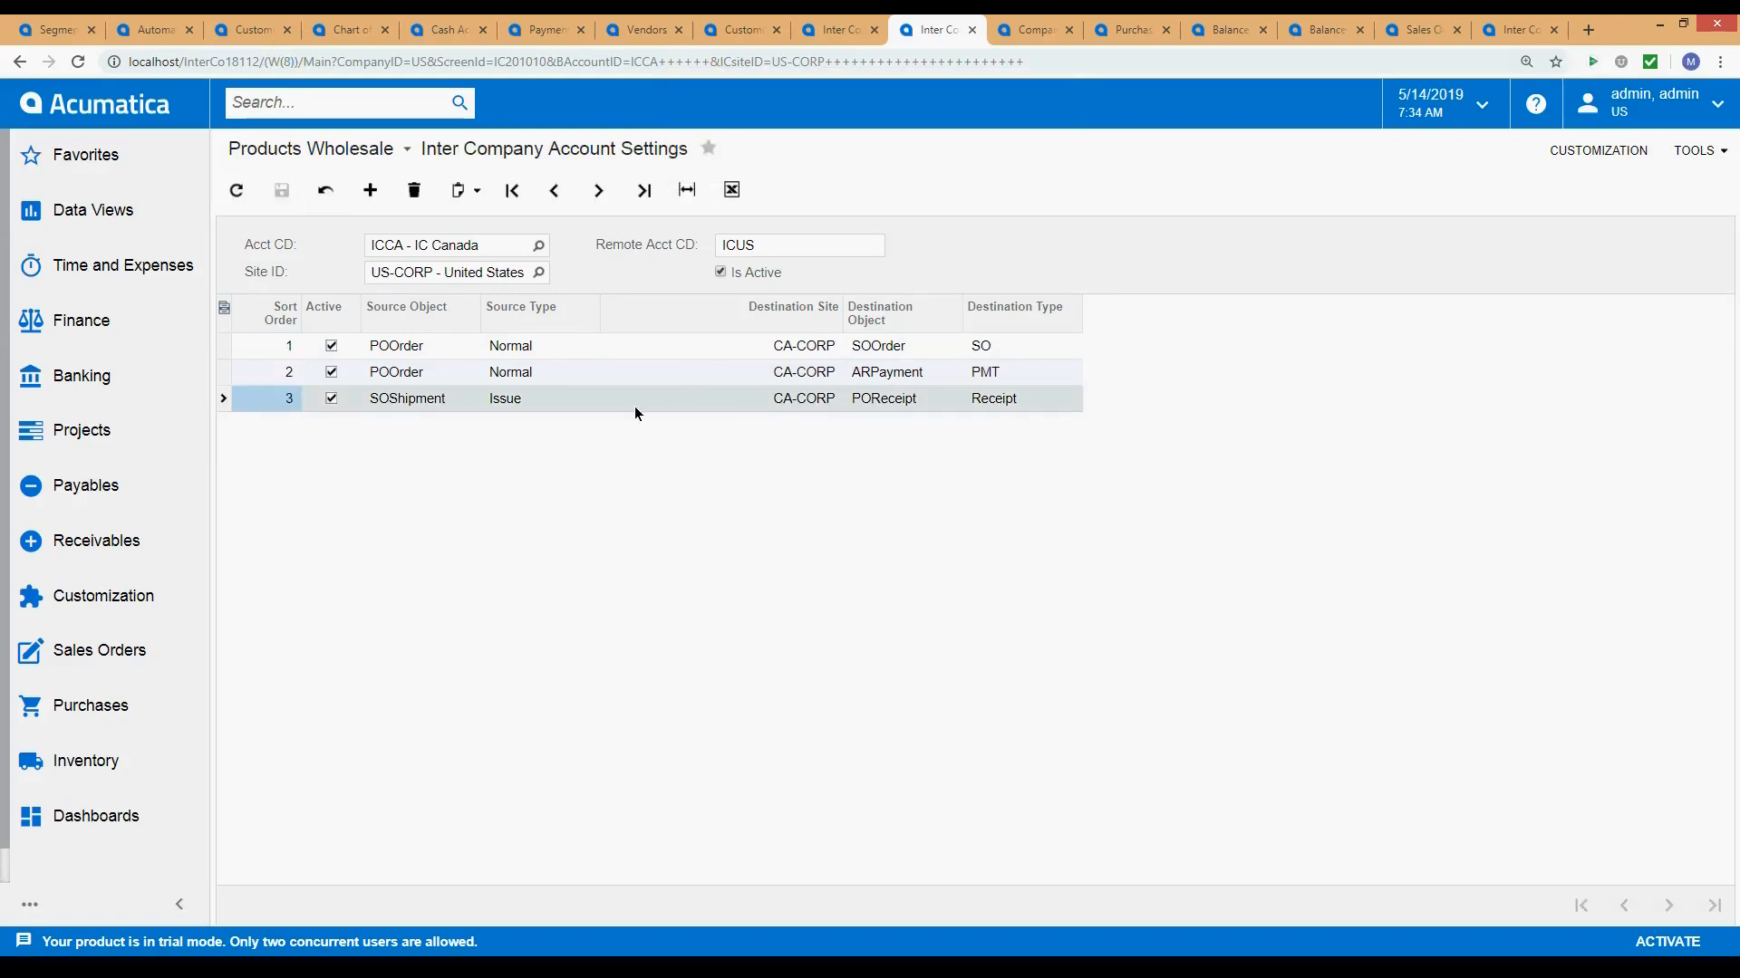
# Compare the source object and Destination Site of the first POOrder row with the record's Acct CD.
pyautogui.click(435, 353)
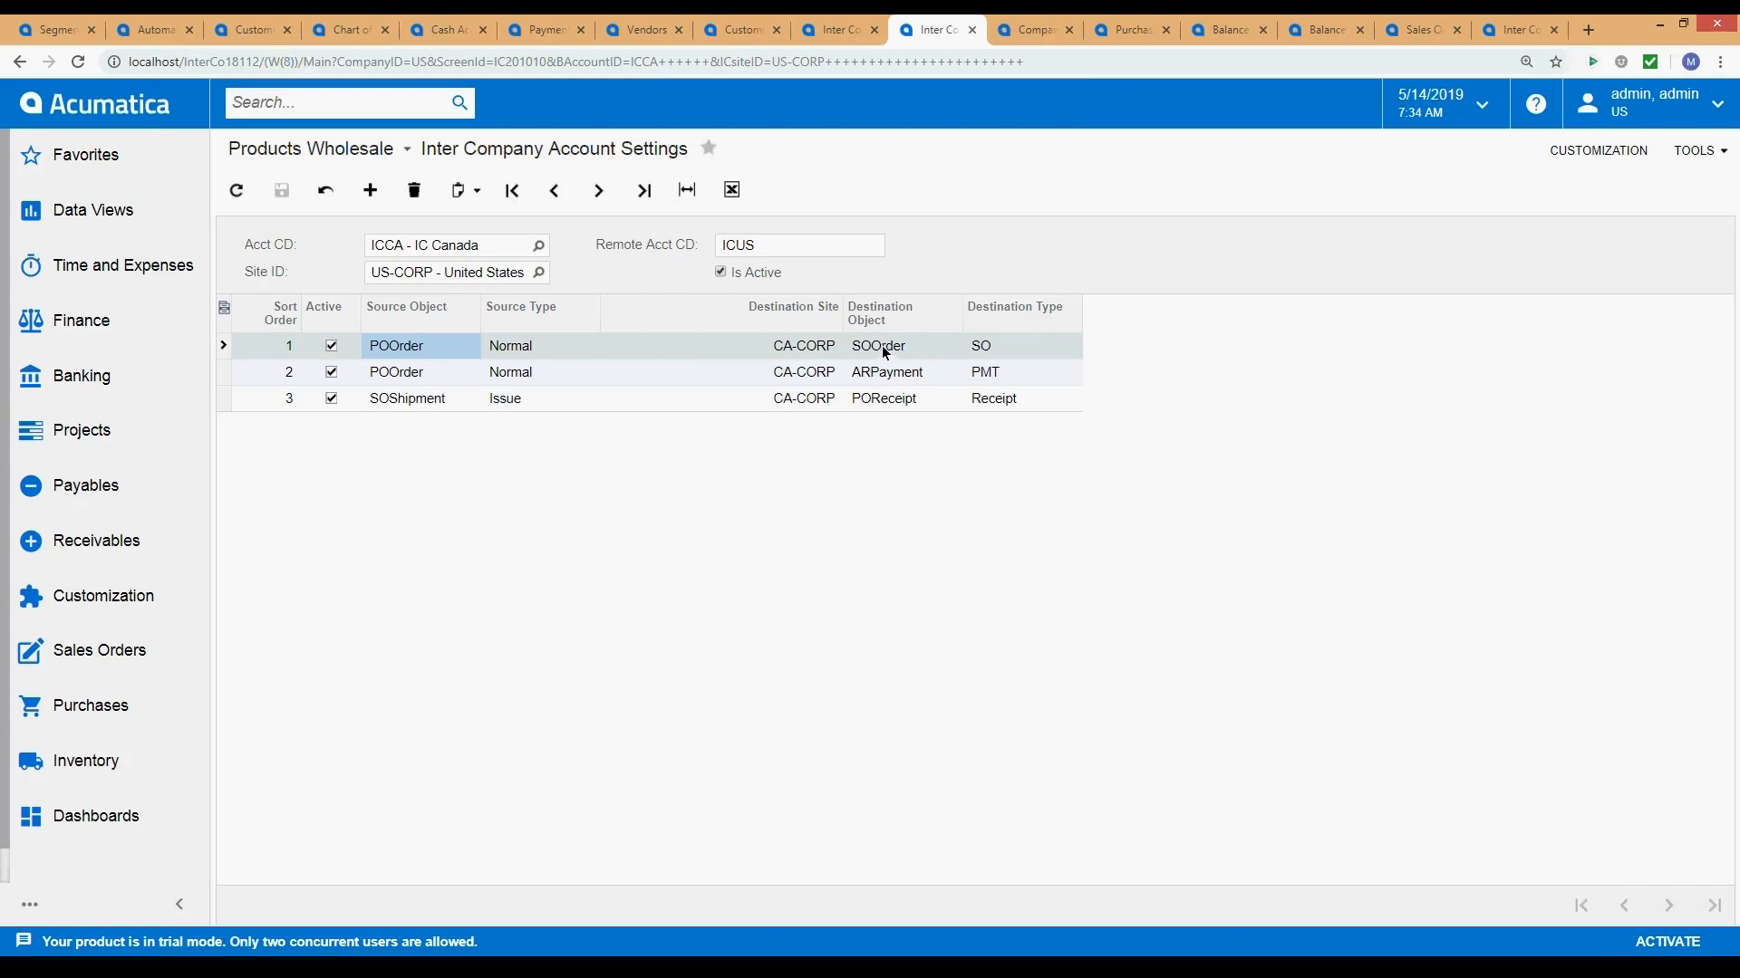
pyautogui.click(436, 247)
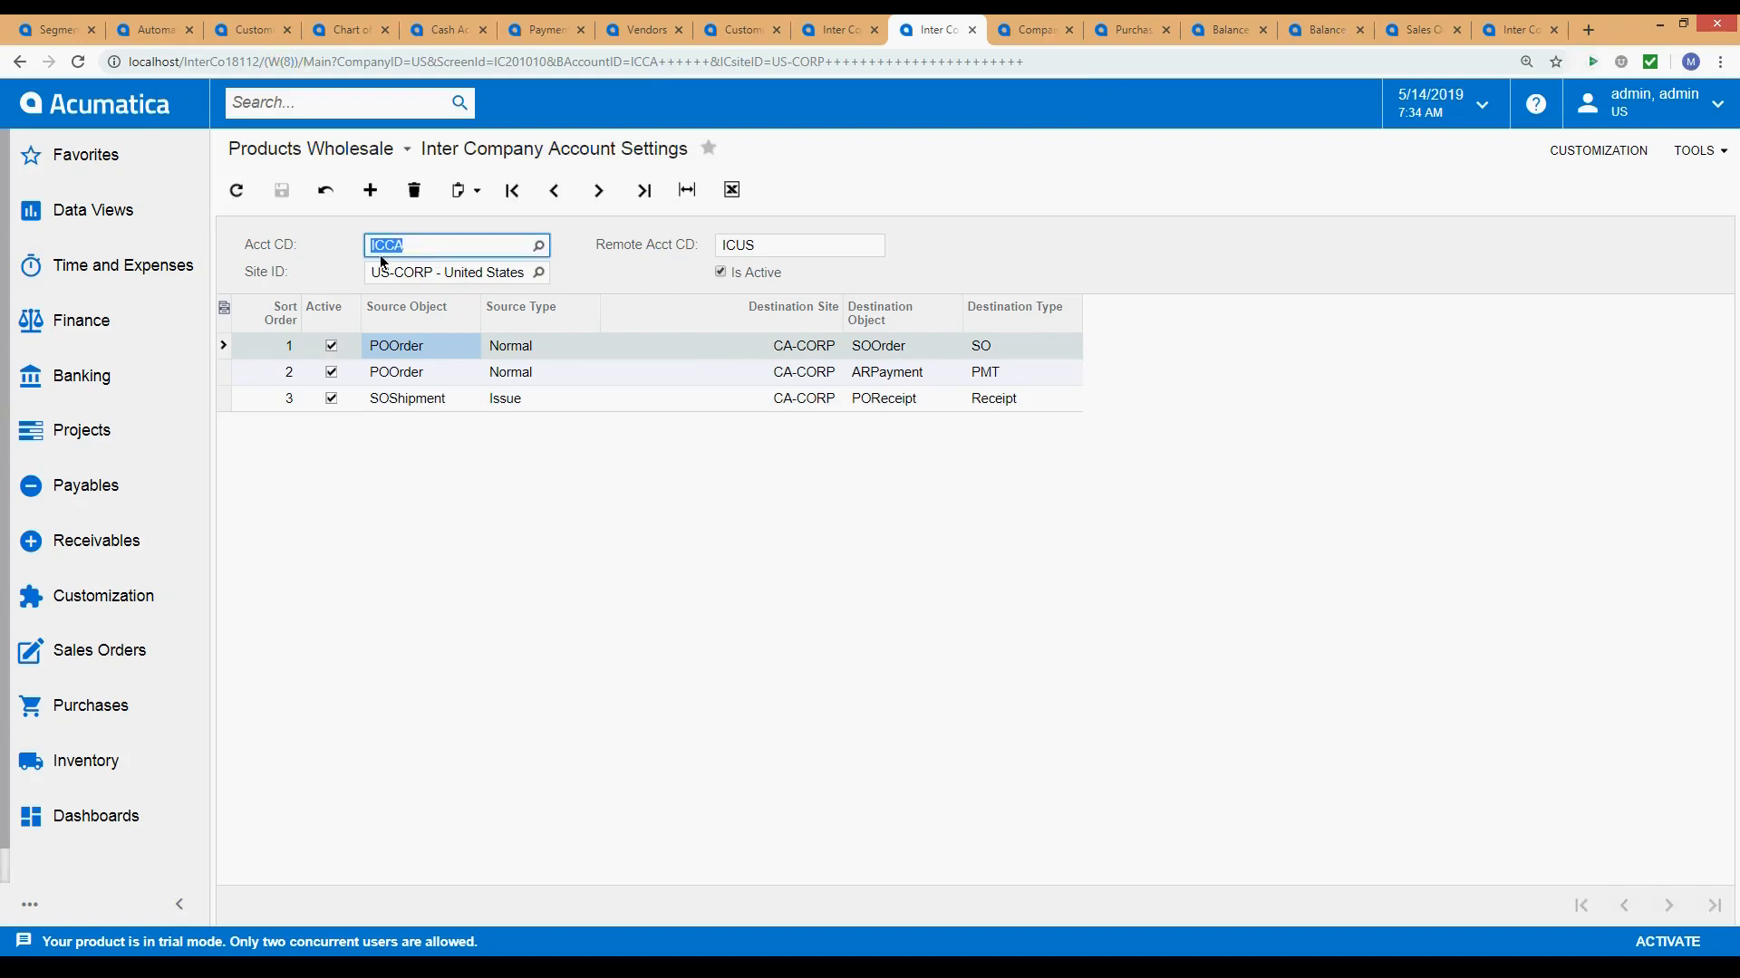
pyautogui.click(401, 248)
pyautogui.click(798, 345)
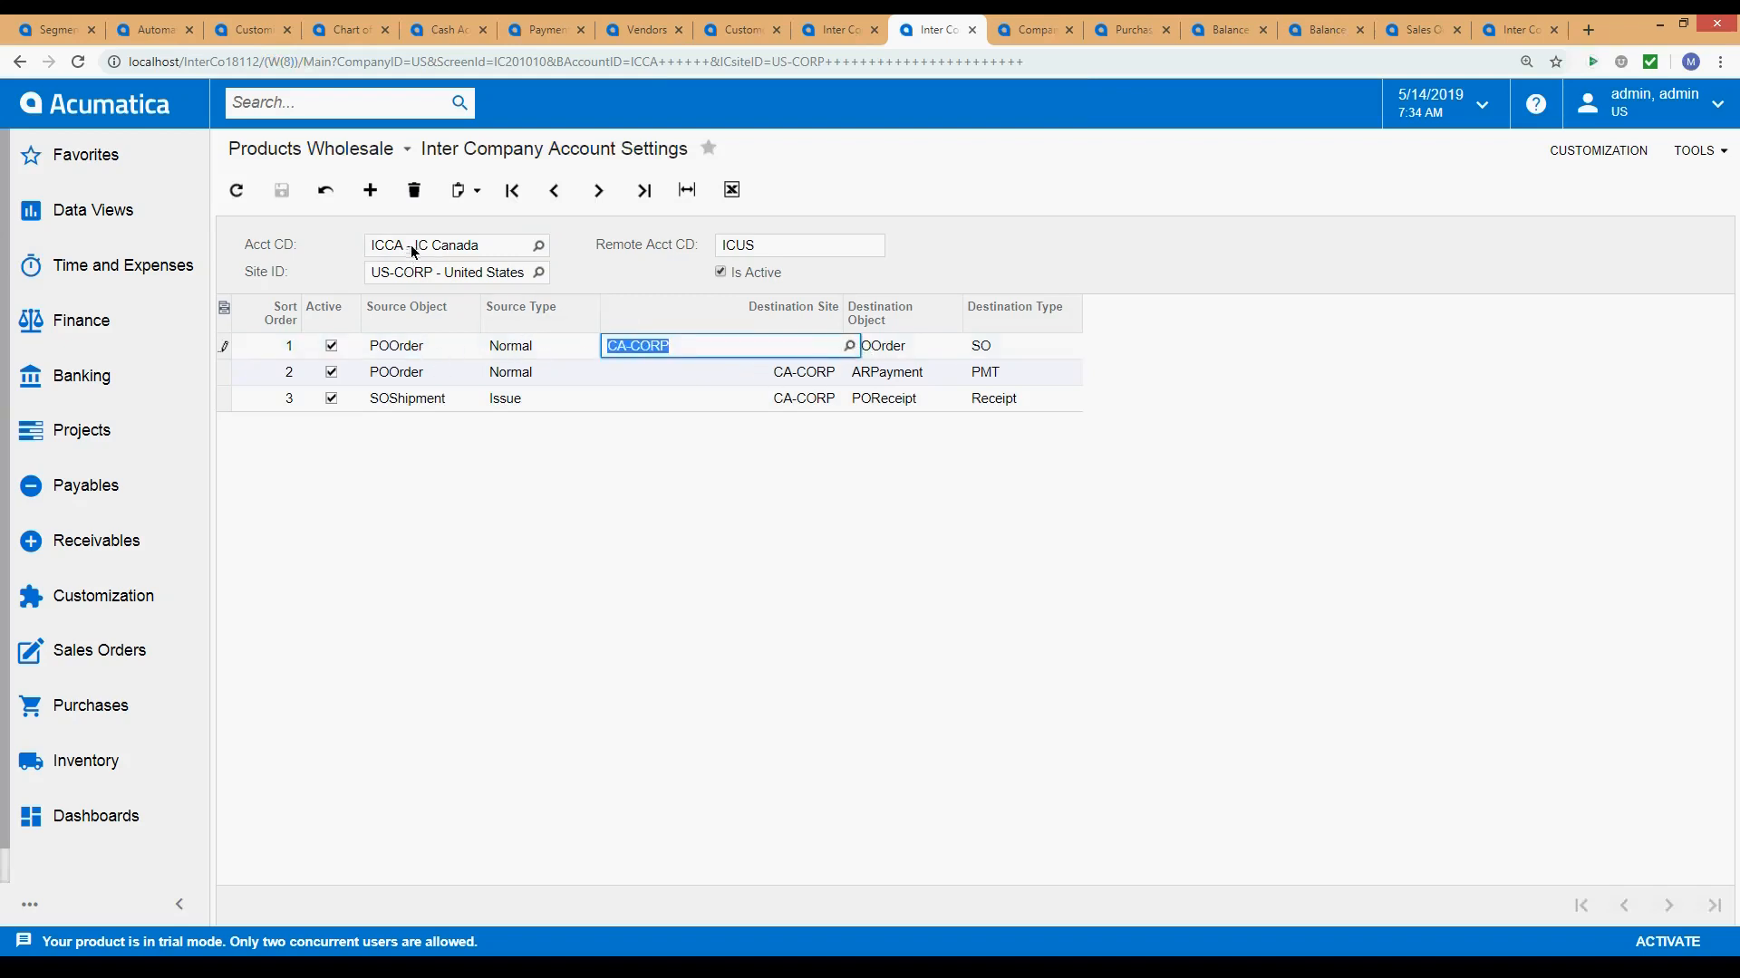
pyautogui.click(676, 346)
# Compare the Url values of the three Inter Company Sites rows, and check the Customization Projects page before returning to the sites.
pyautogui.click(837, 34)
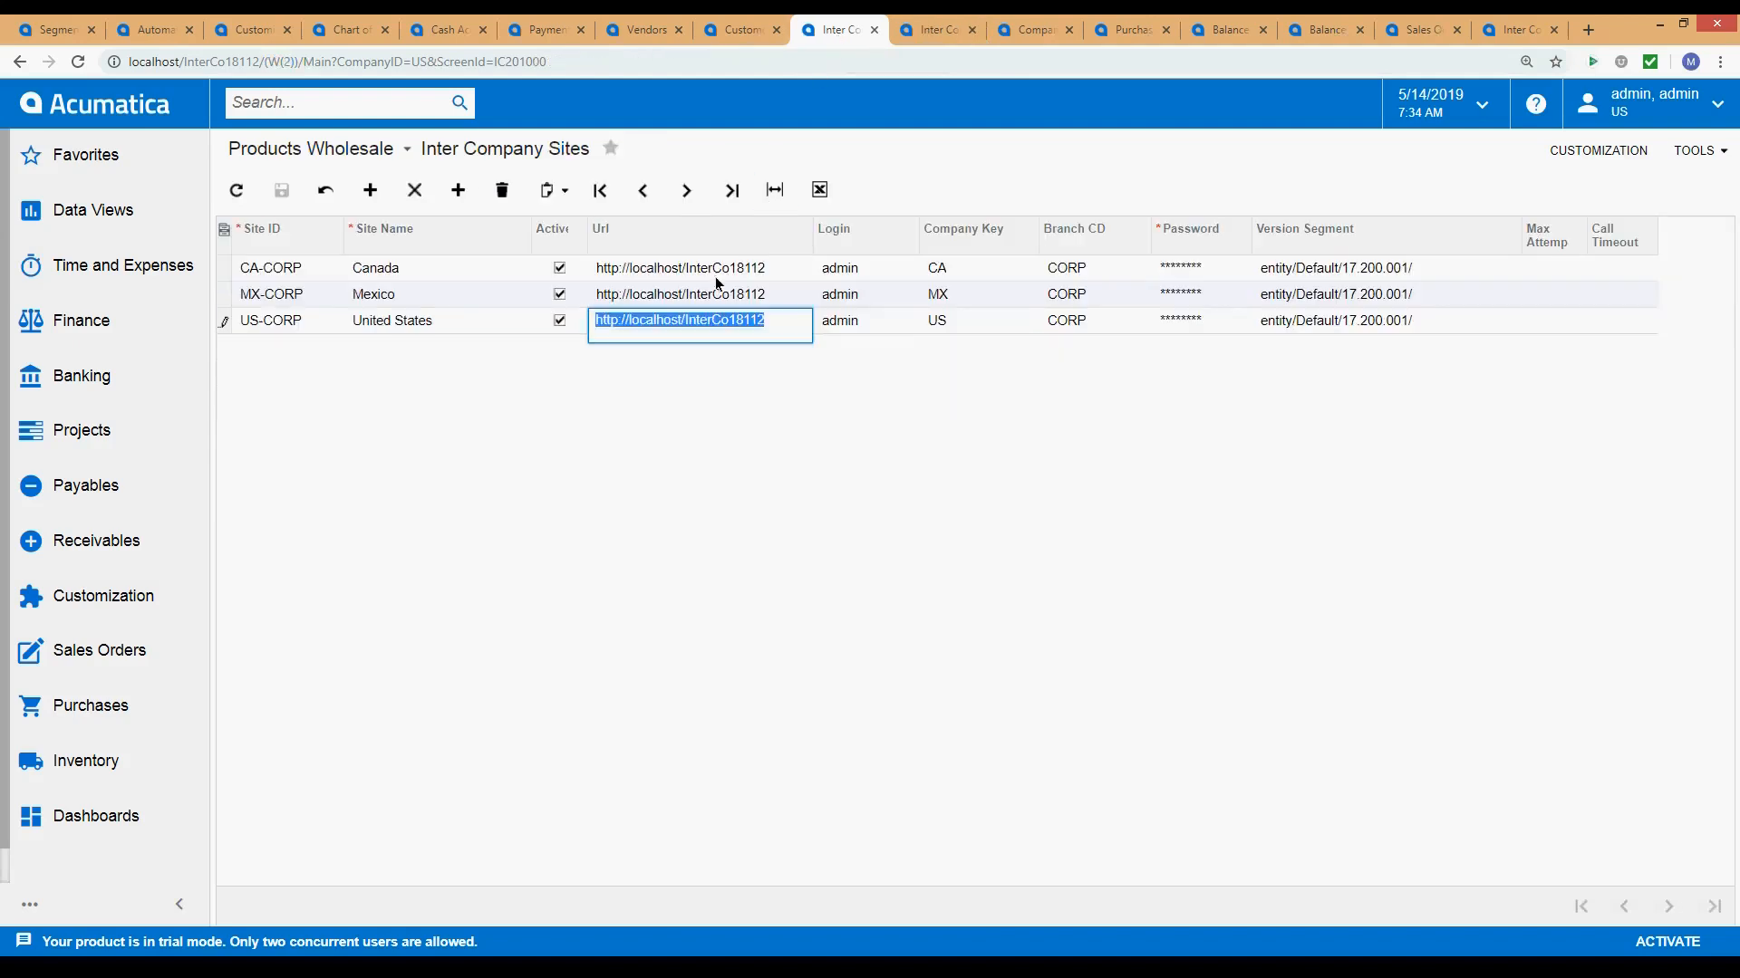
pyautogui.click(312, 268)
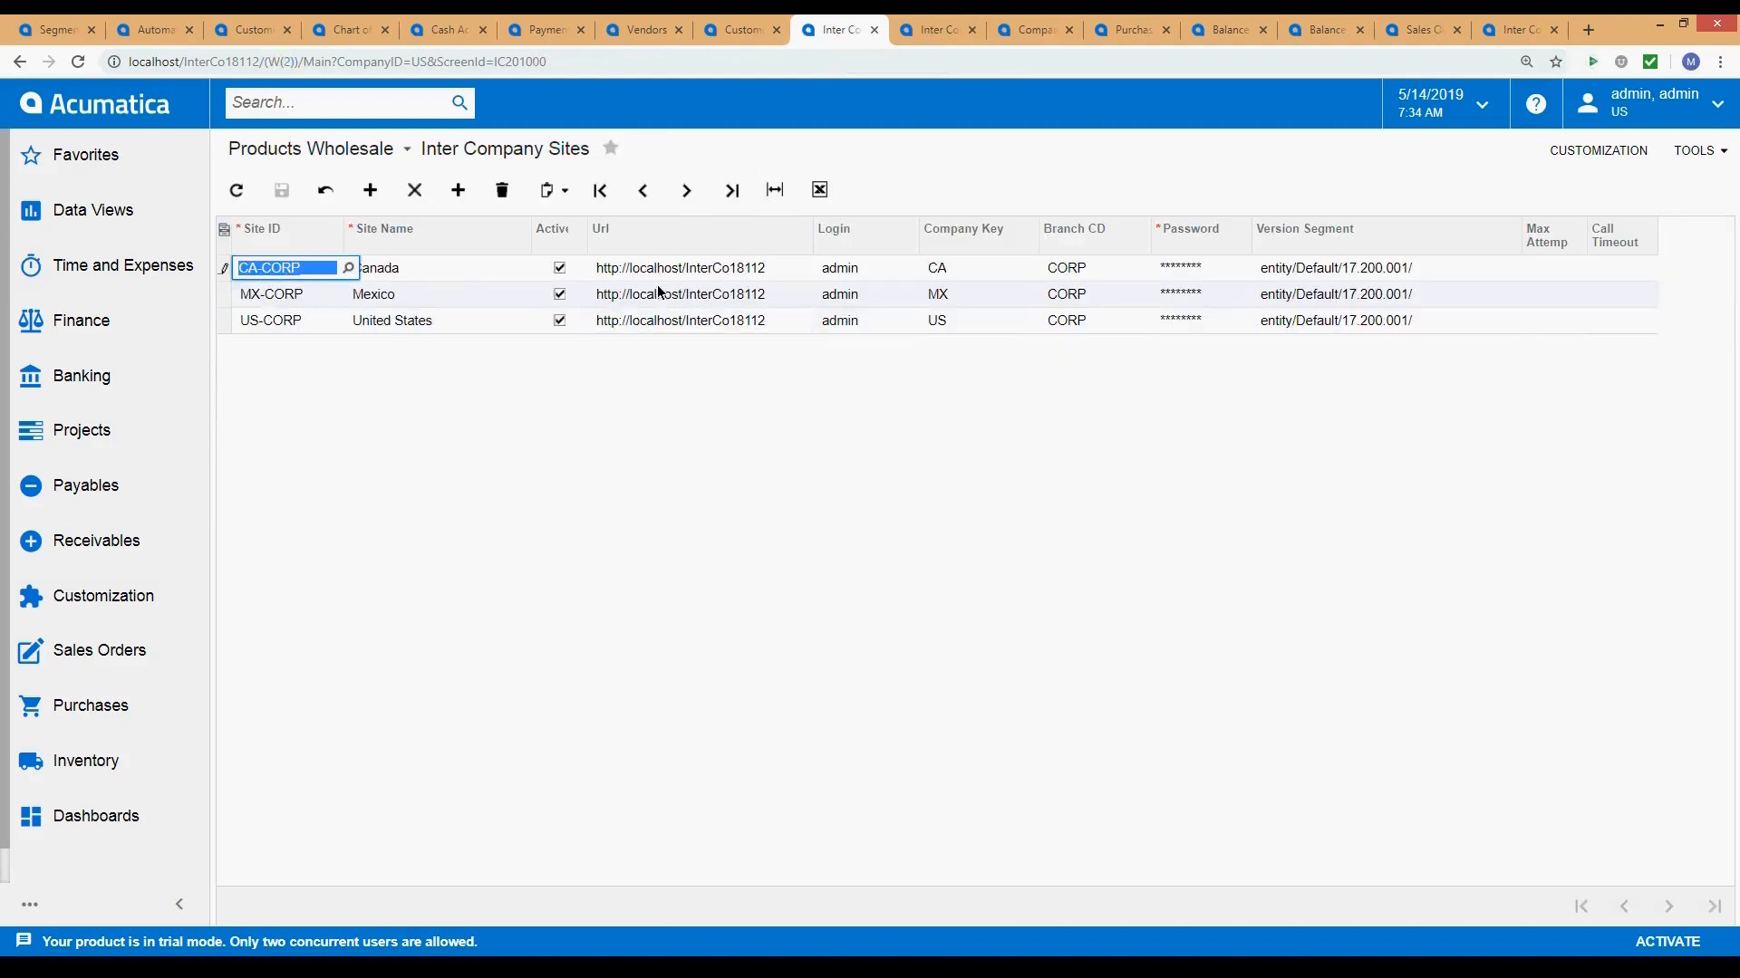
pyautogui.click(688, 268)
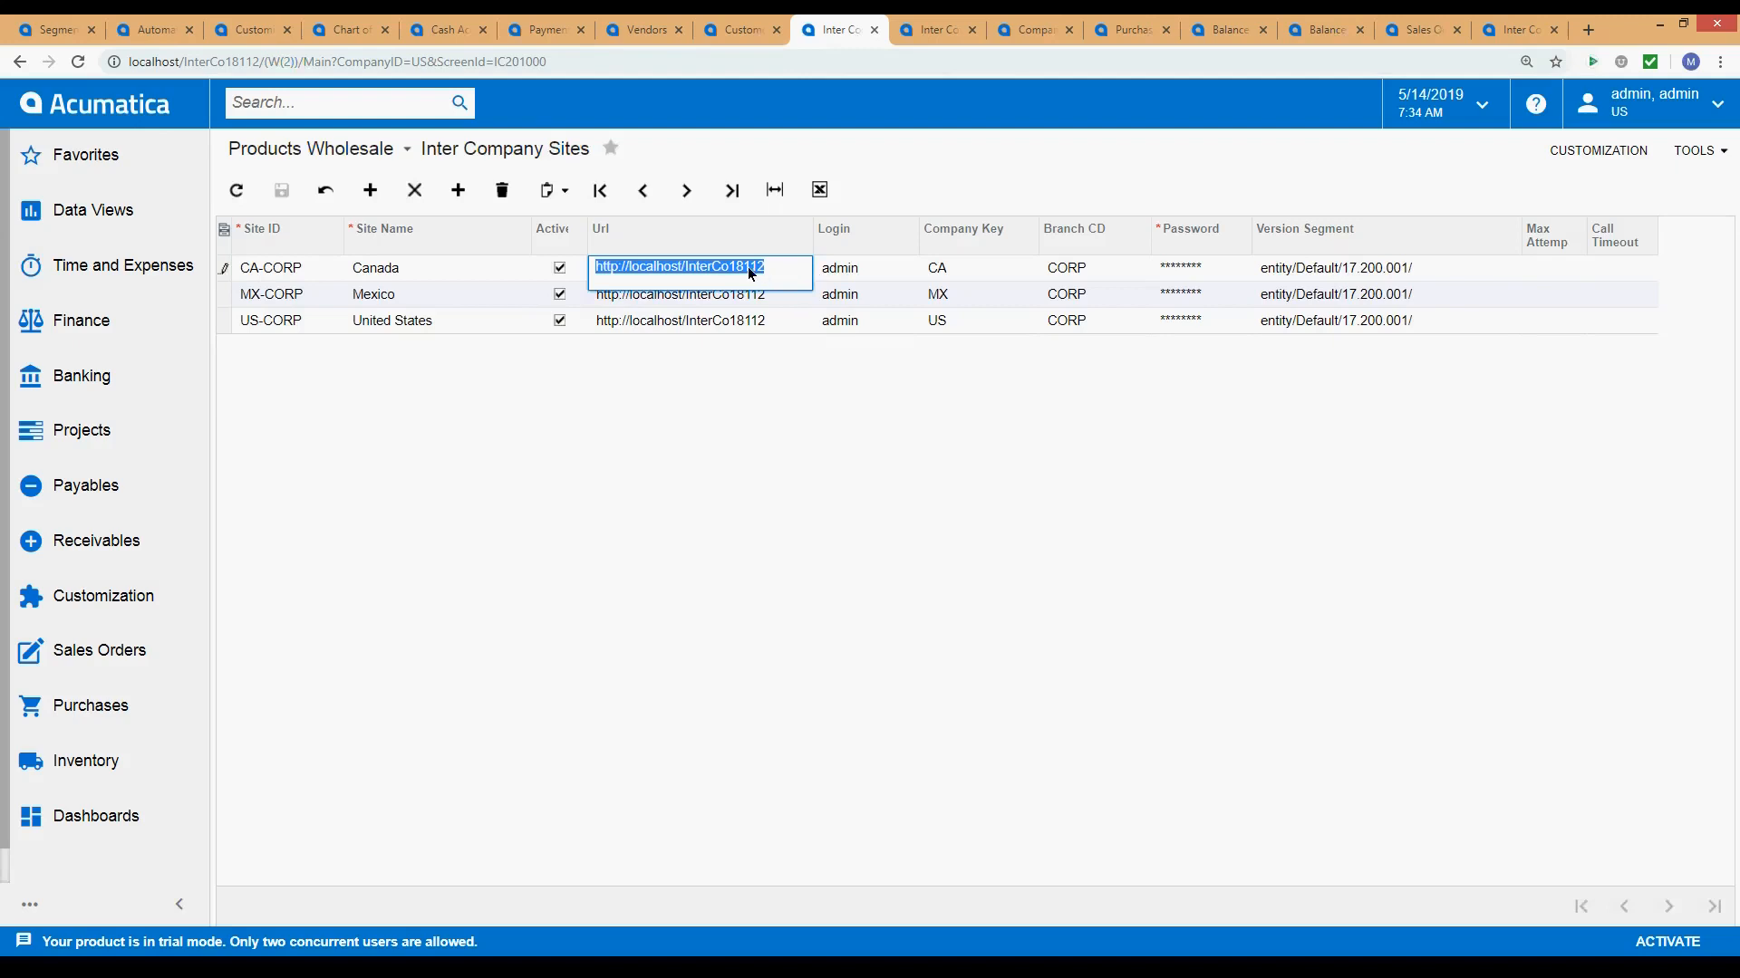
pyautogui.click(769, 295)
pyautogui.click(768, 324)
pyautogui.click(766, 272)
pyautogui.click(770, 299)
pyautogui.click(774, 324)
pyautogui.click(768, 275)
pyautogui.click(772, 299)
pyautogui.click(774, 324)
pyautogui.click(229, 35)
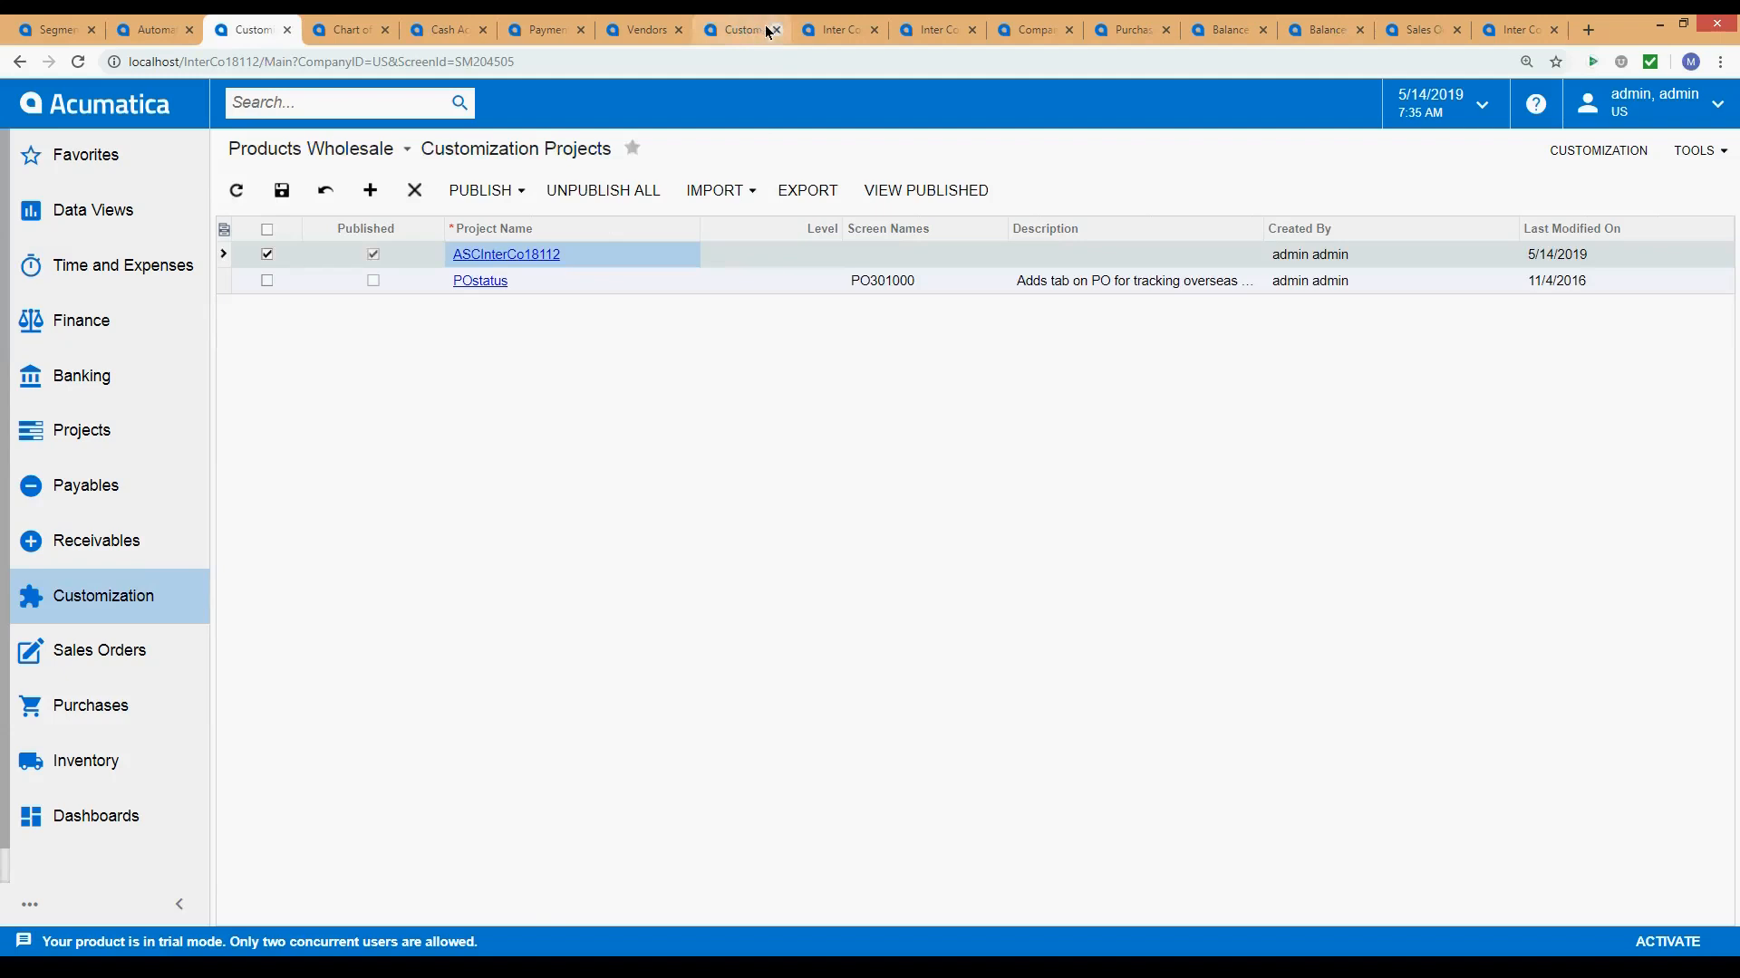
pyautogui.click(846, 31)
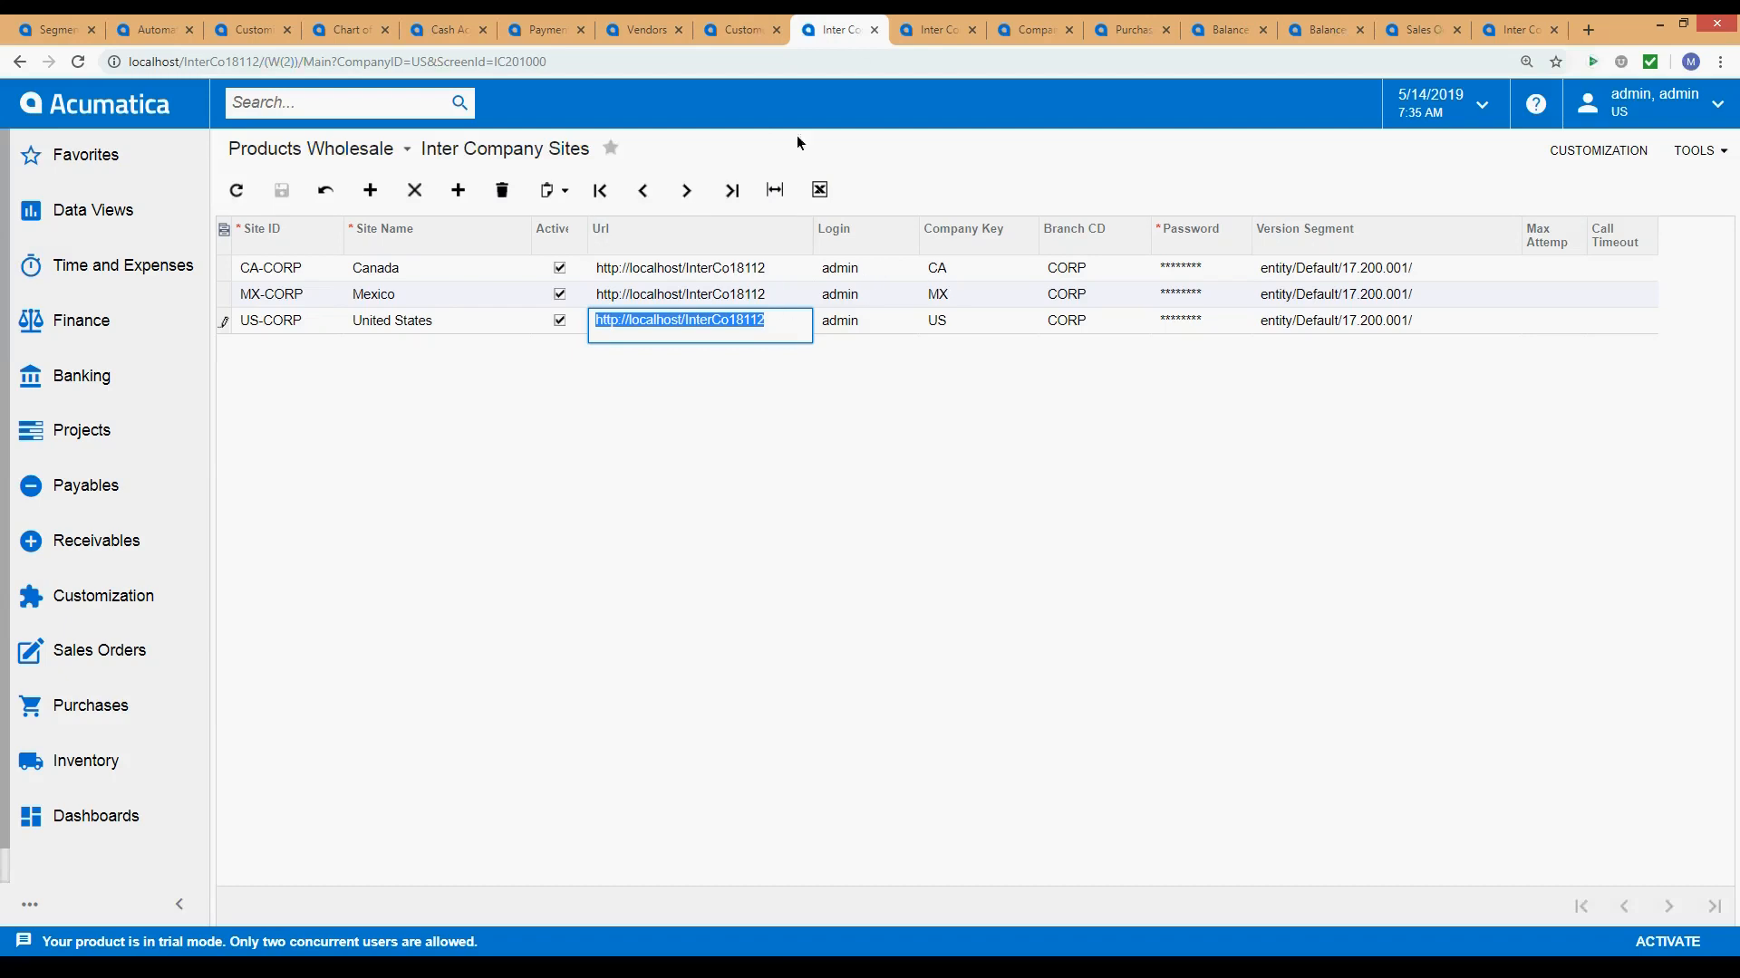
# Close the Companies page and return to the Inter Company Account Settings page.
pyautogui.click(938, 29)
pyautogui.click(1106, 30)
pyautogui.click(1031, 30)
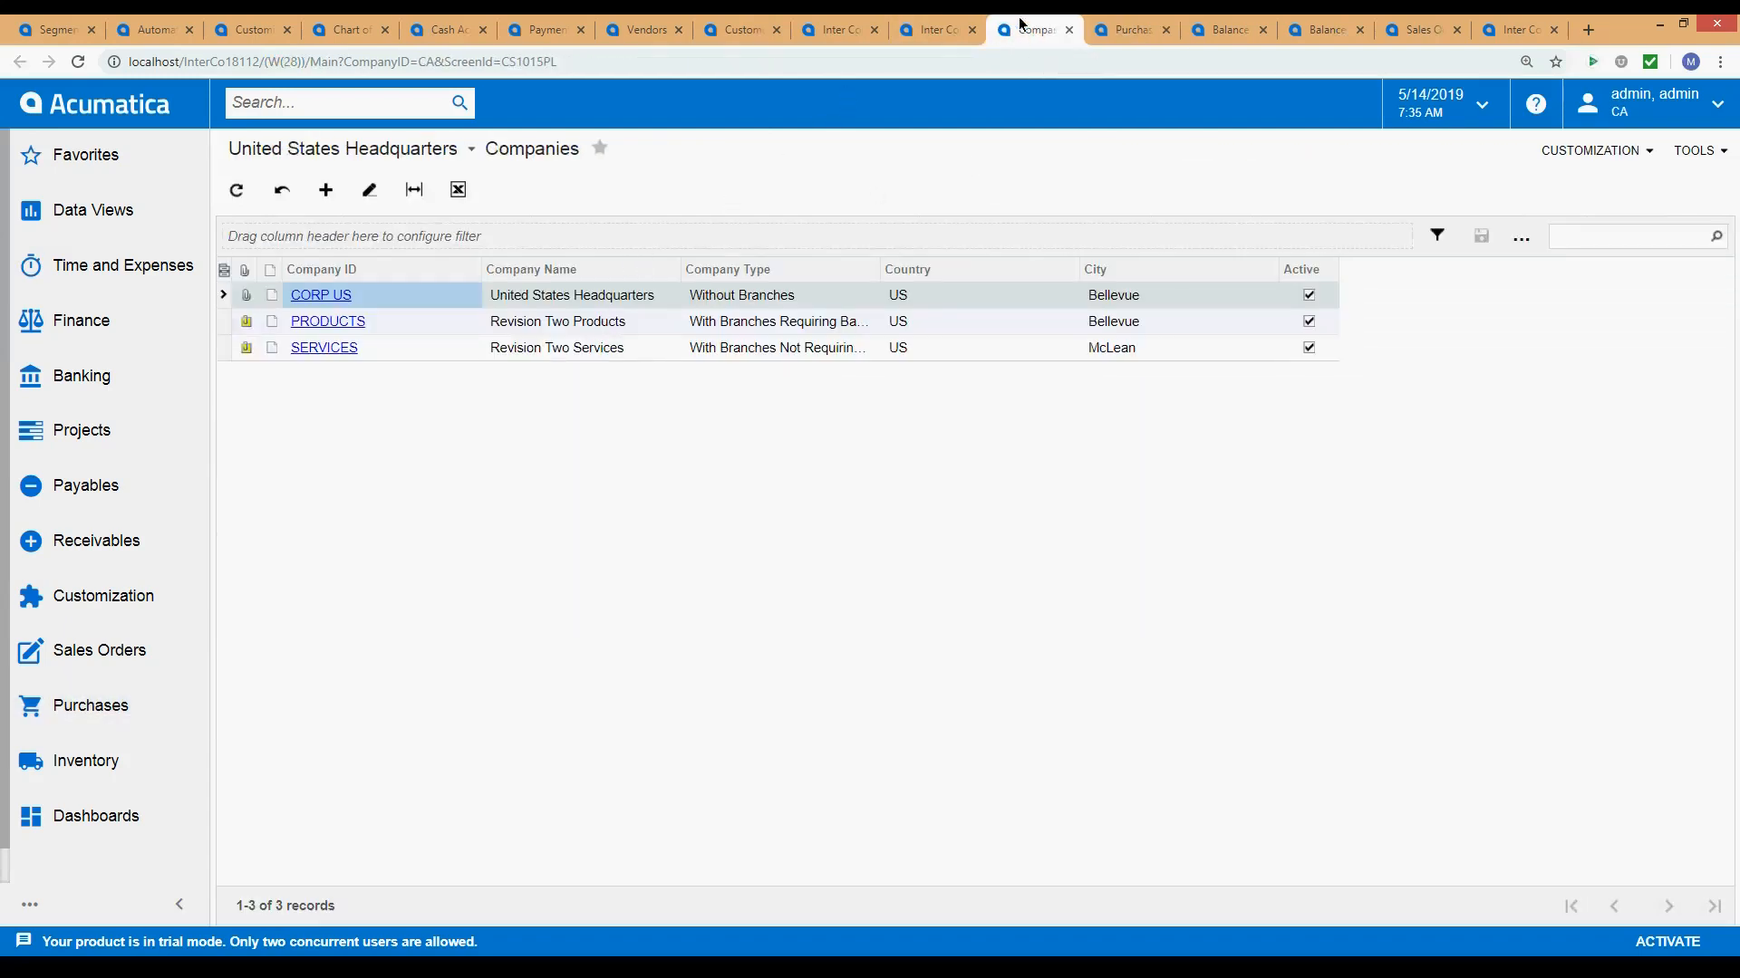
pyautogui.click(1069, 29)
pyautogui.click(997, 30)
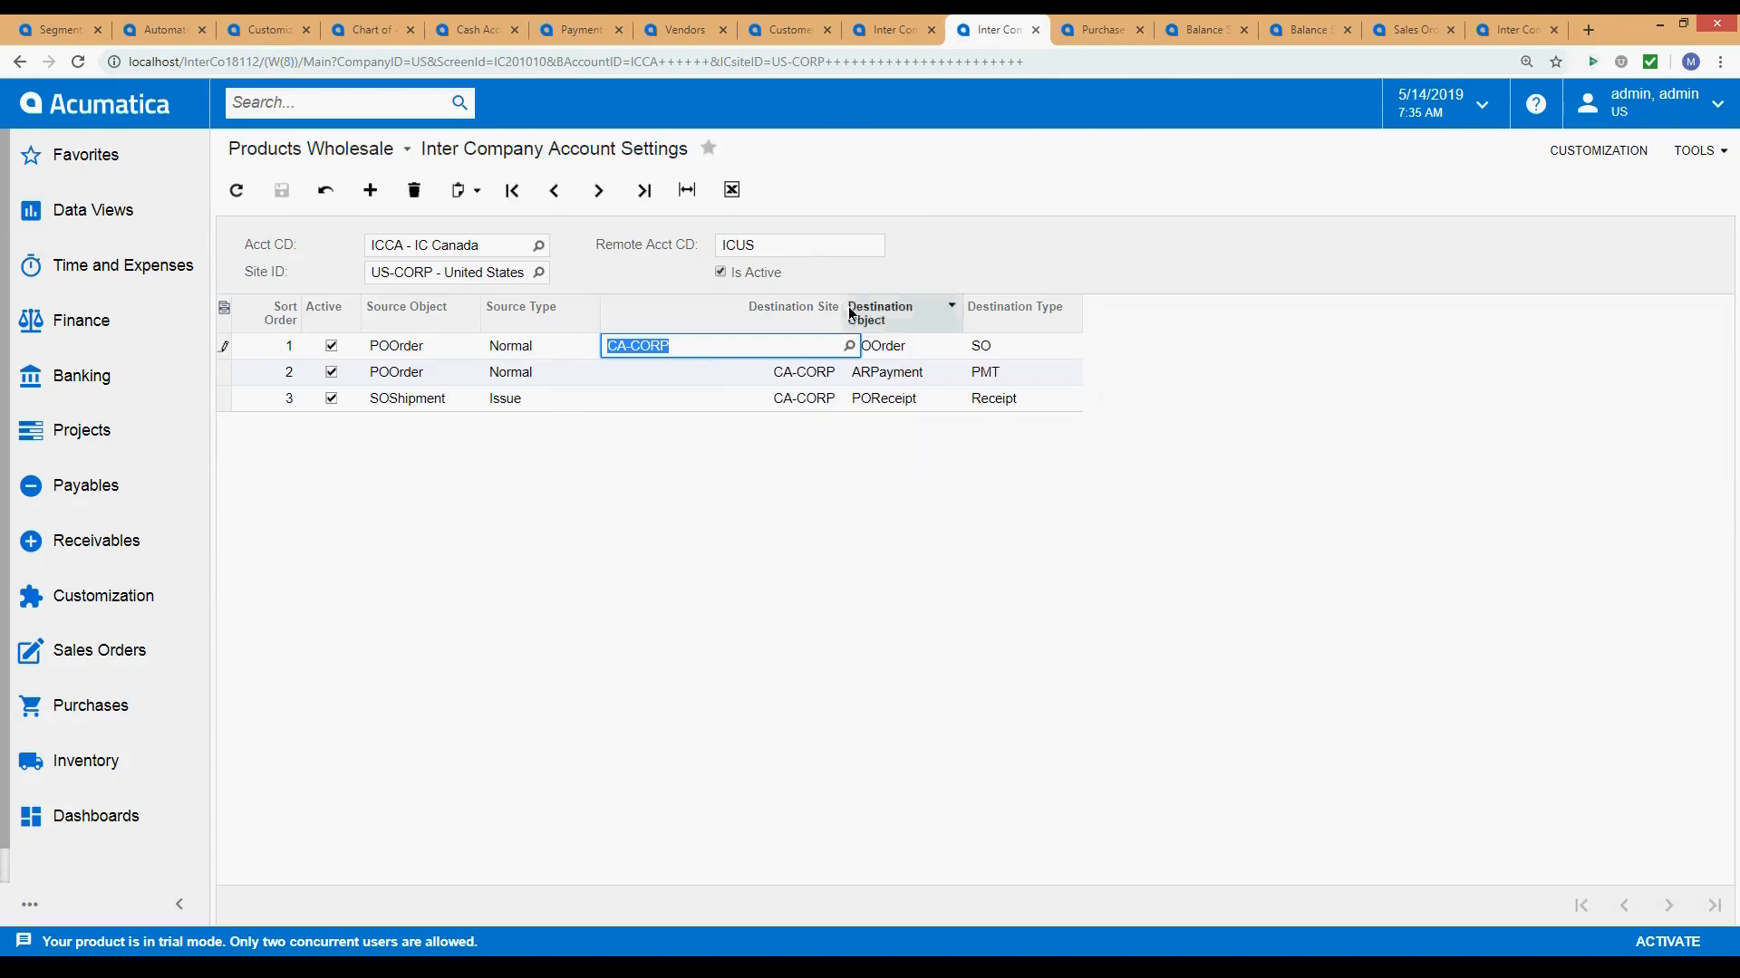
# Narrow the Destination Site column and examine the destination object and type of the two POOrder rows.
pyautogui.moveTo(842, 314); pyautogui.dragTo(704, 318)
pyautogui.click(666, 372)
pyautogui.click(633, 399)
pyautogui.click(716, 450)
pyautogui.click(429, 356)
pyautogui.click(736, 349)
pyautogui.click(888, 353)
pyautogui.click(780, 376)
pyautogui.click(859, 374)
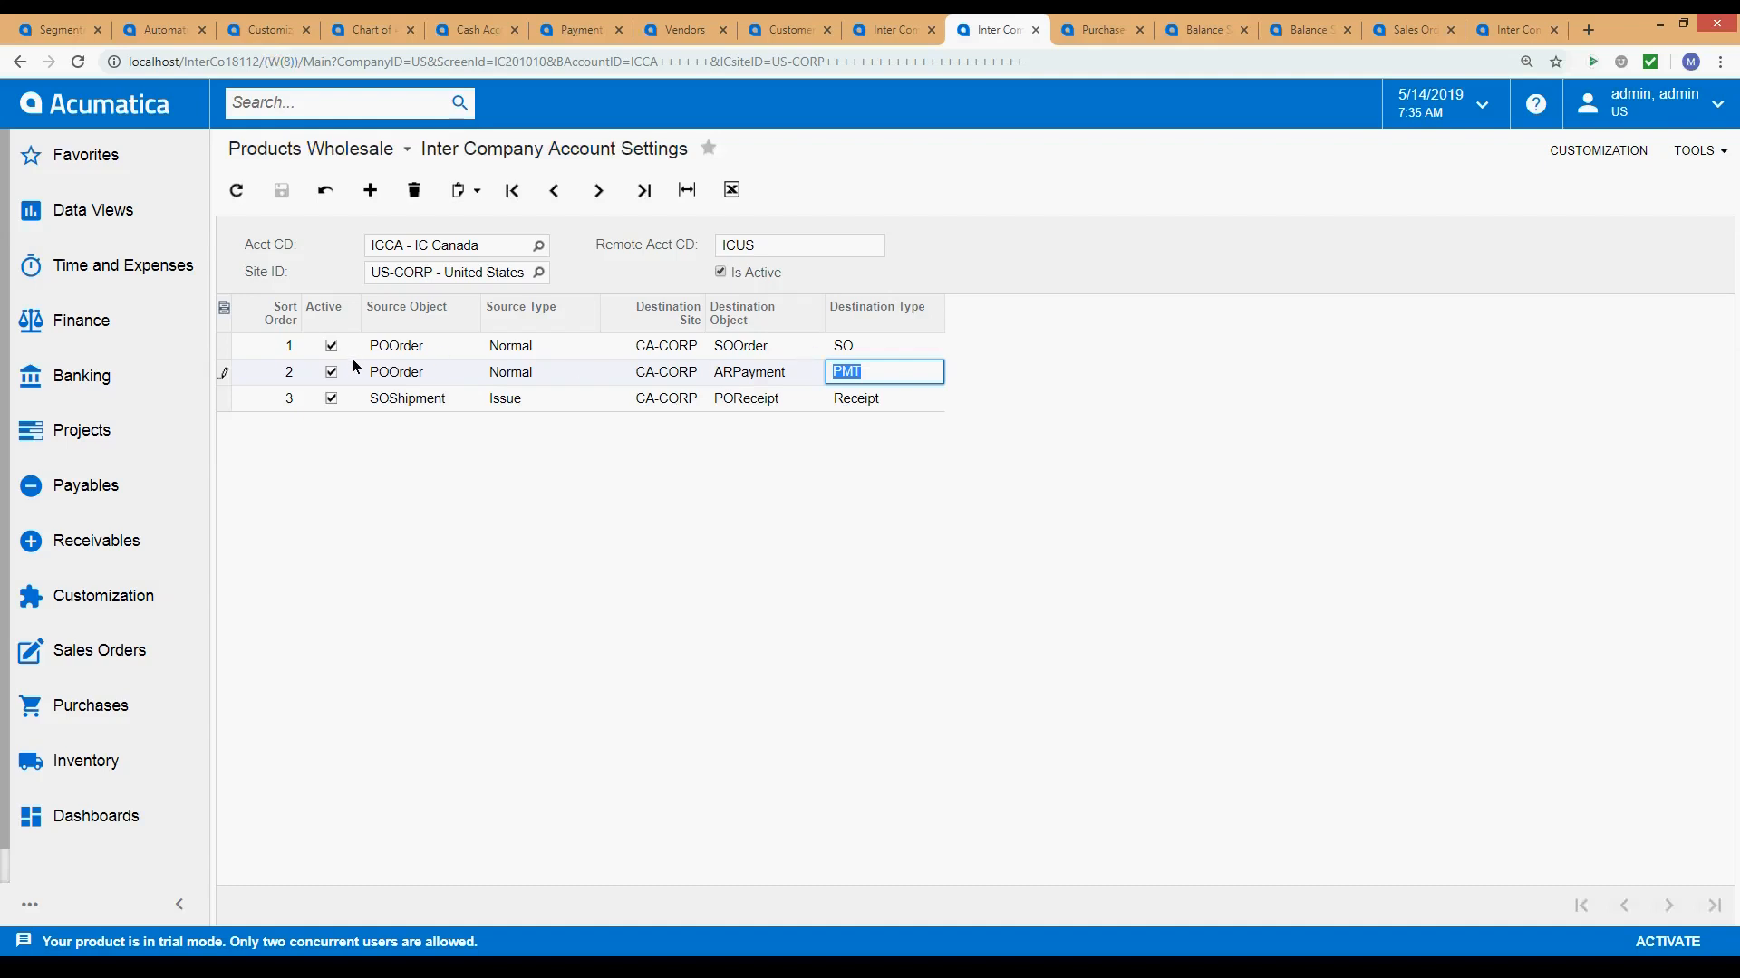
# Check the first POOrder row against the Acct CD, and examine the SOShipment row's source type, destination object and destination type.
pyautogui.click(416, 350)
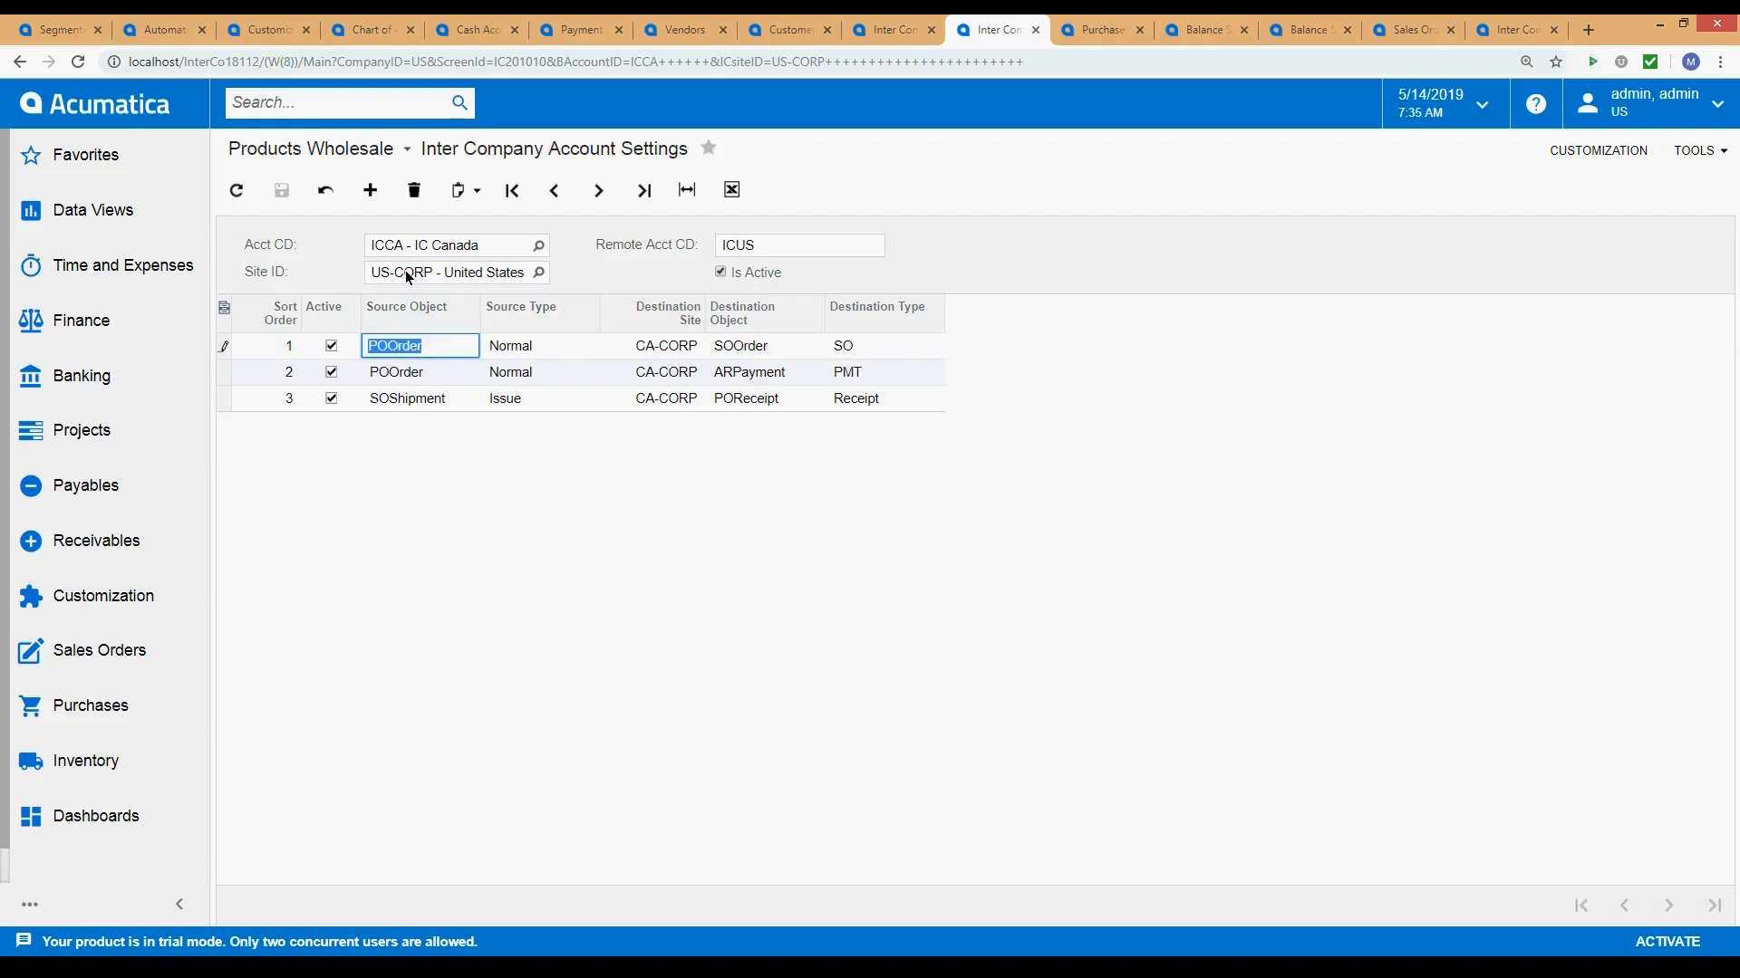
pyautogui.click(402, 246)
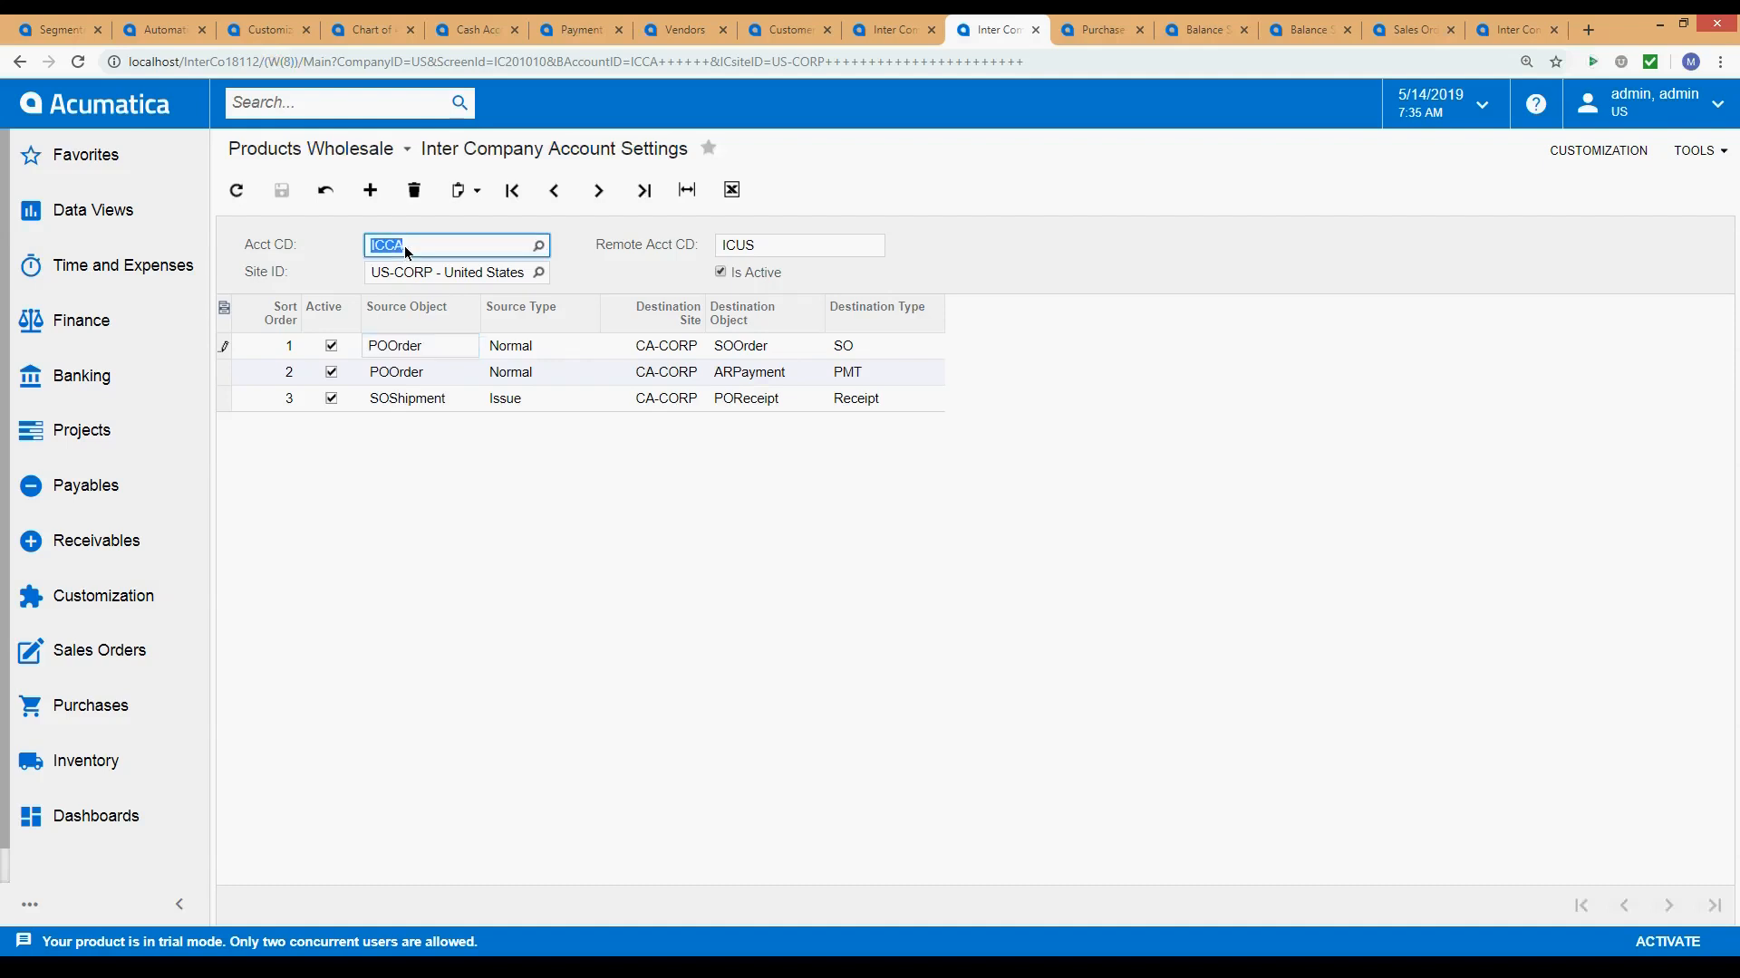
pyautogui.click(435, 491)
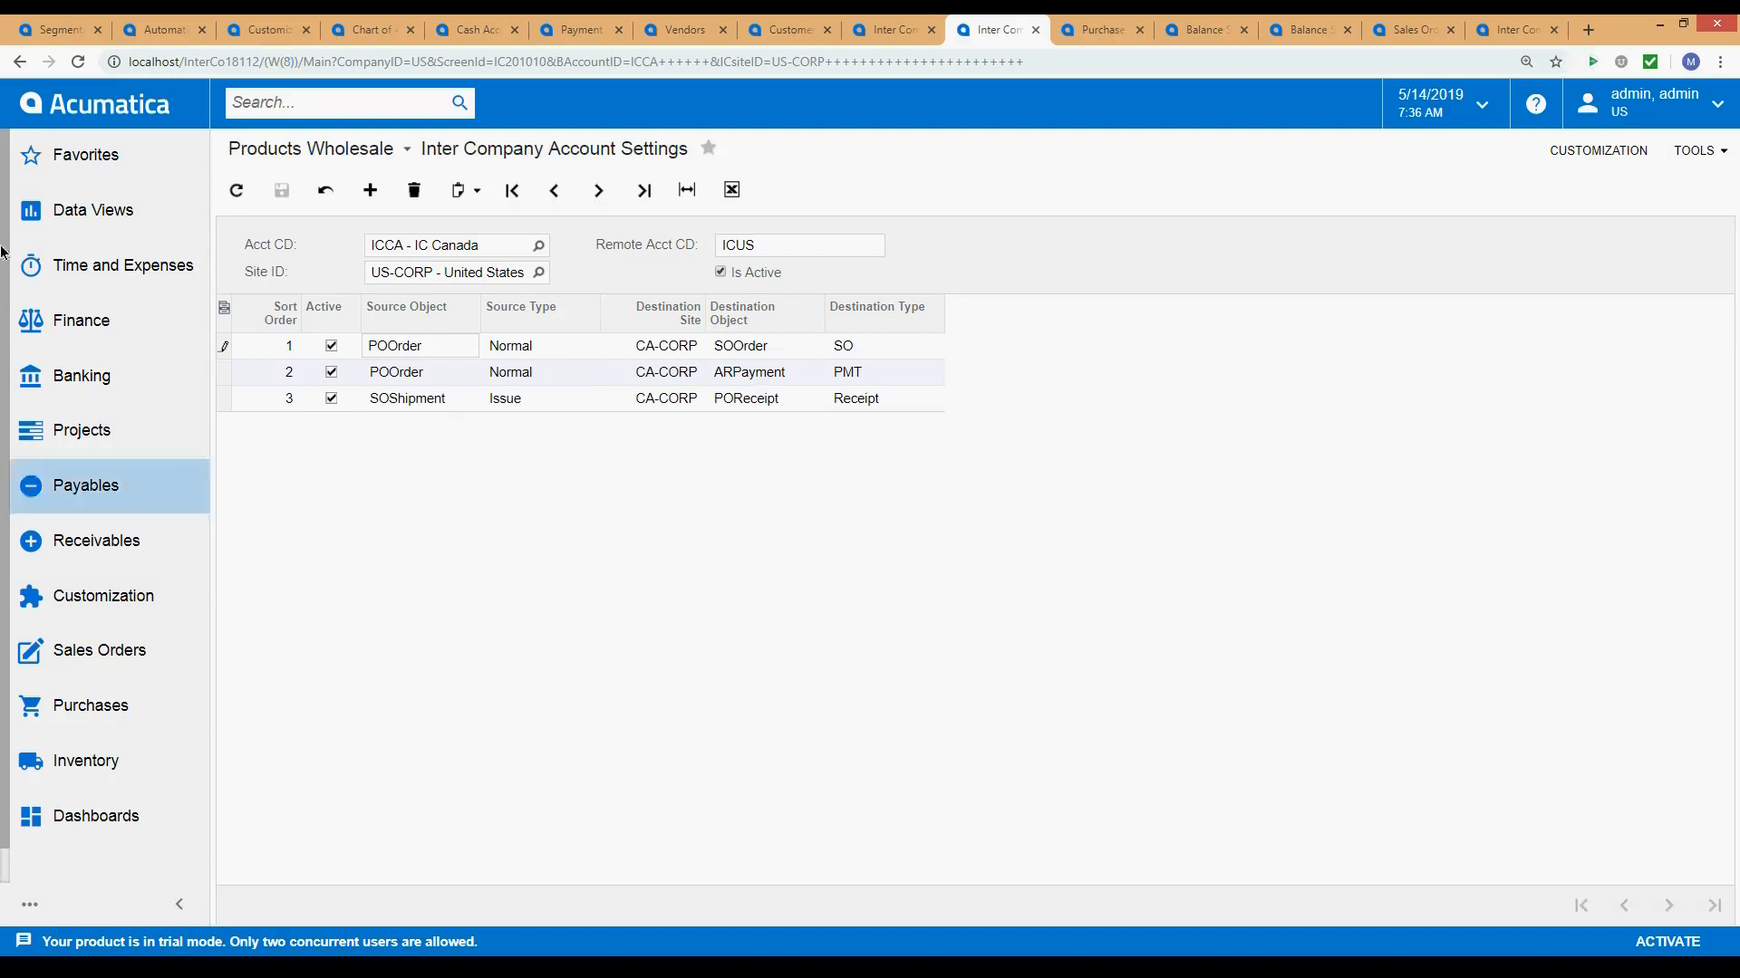
pyautogui.click(471, 401)
pyautogui.click(553, 400)
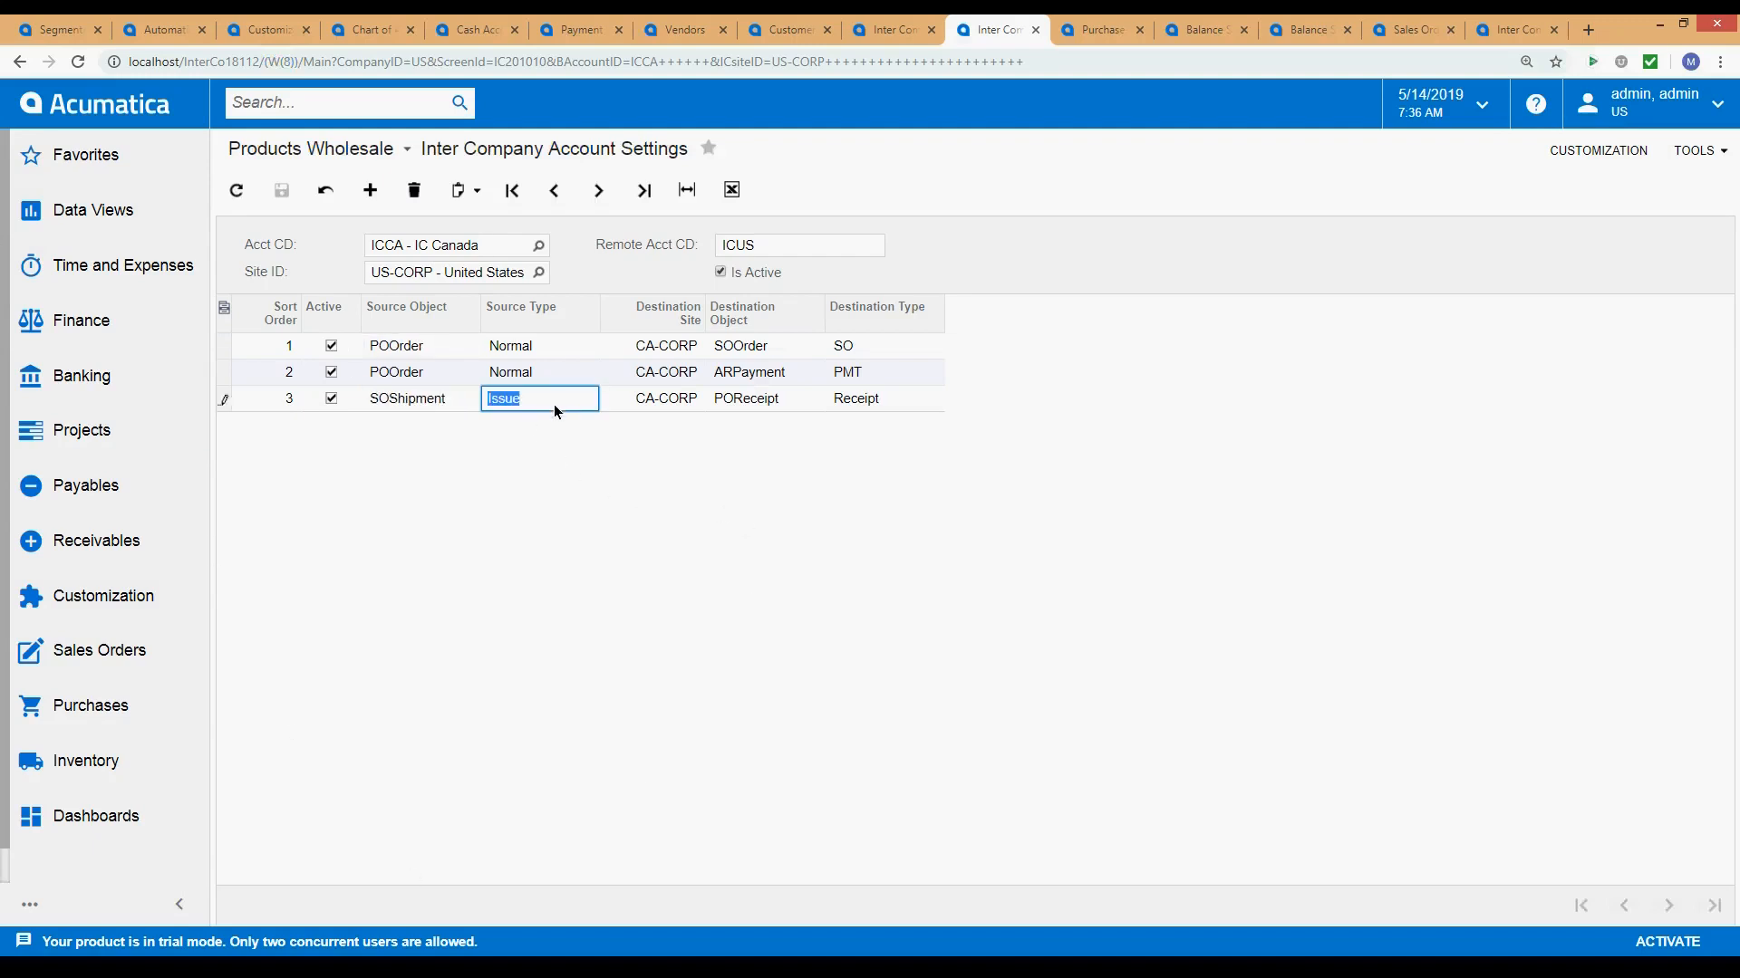
pyautogui.click(763, 399)
pyautogui.click(907, 400)
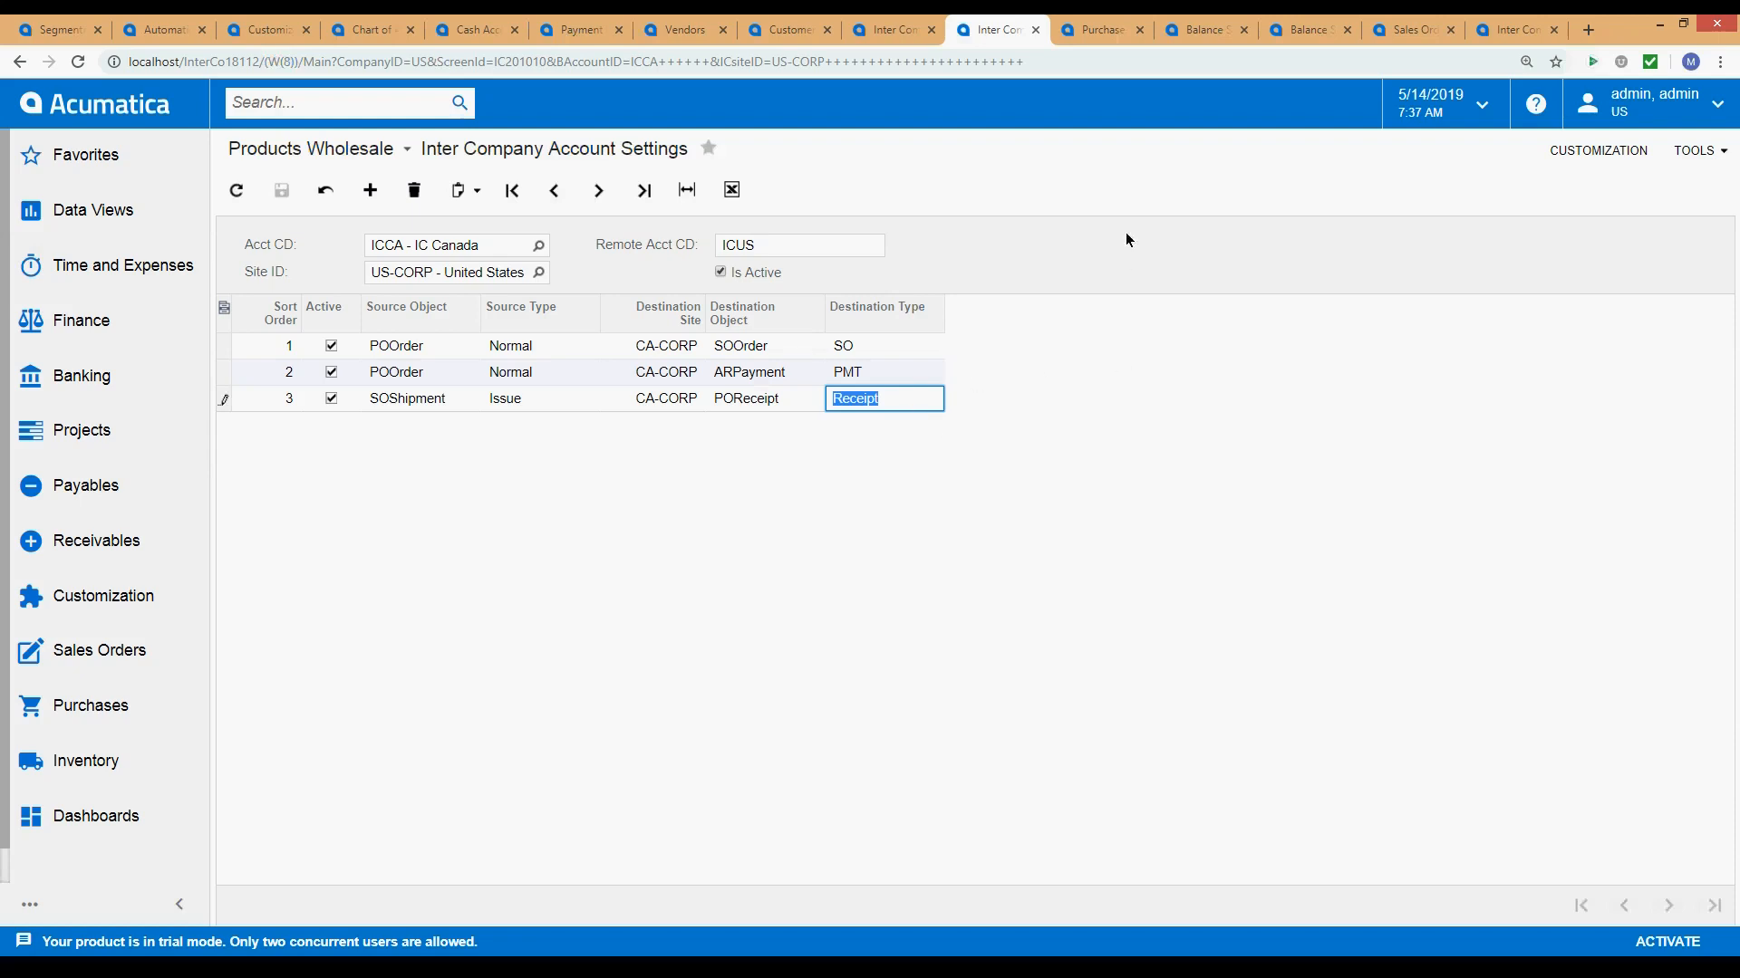
# Open an IC Mexico purchase order dated 4/8/2020 from the CA company's order list and show its document details.
pyautogui.click(1104, 28)
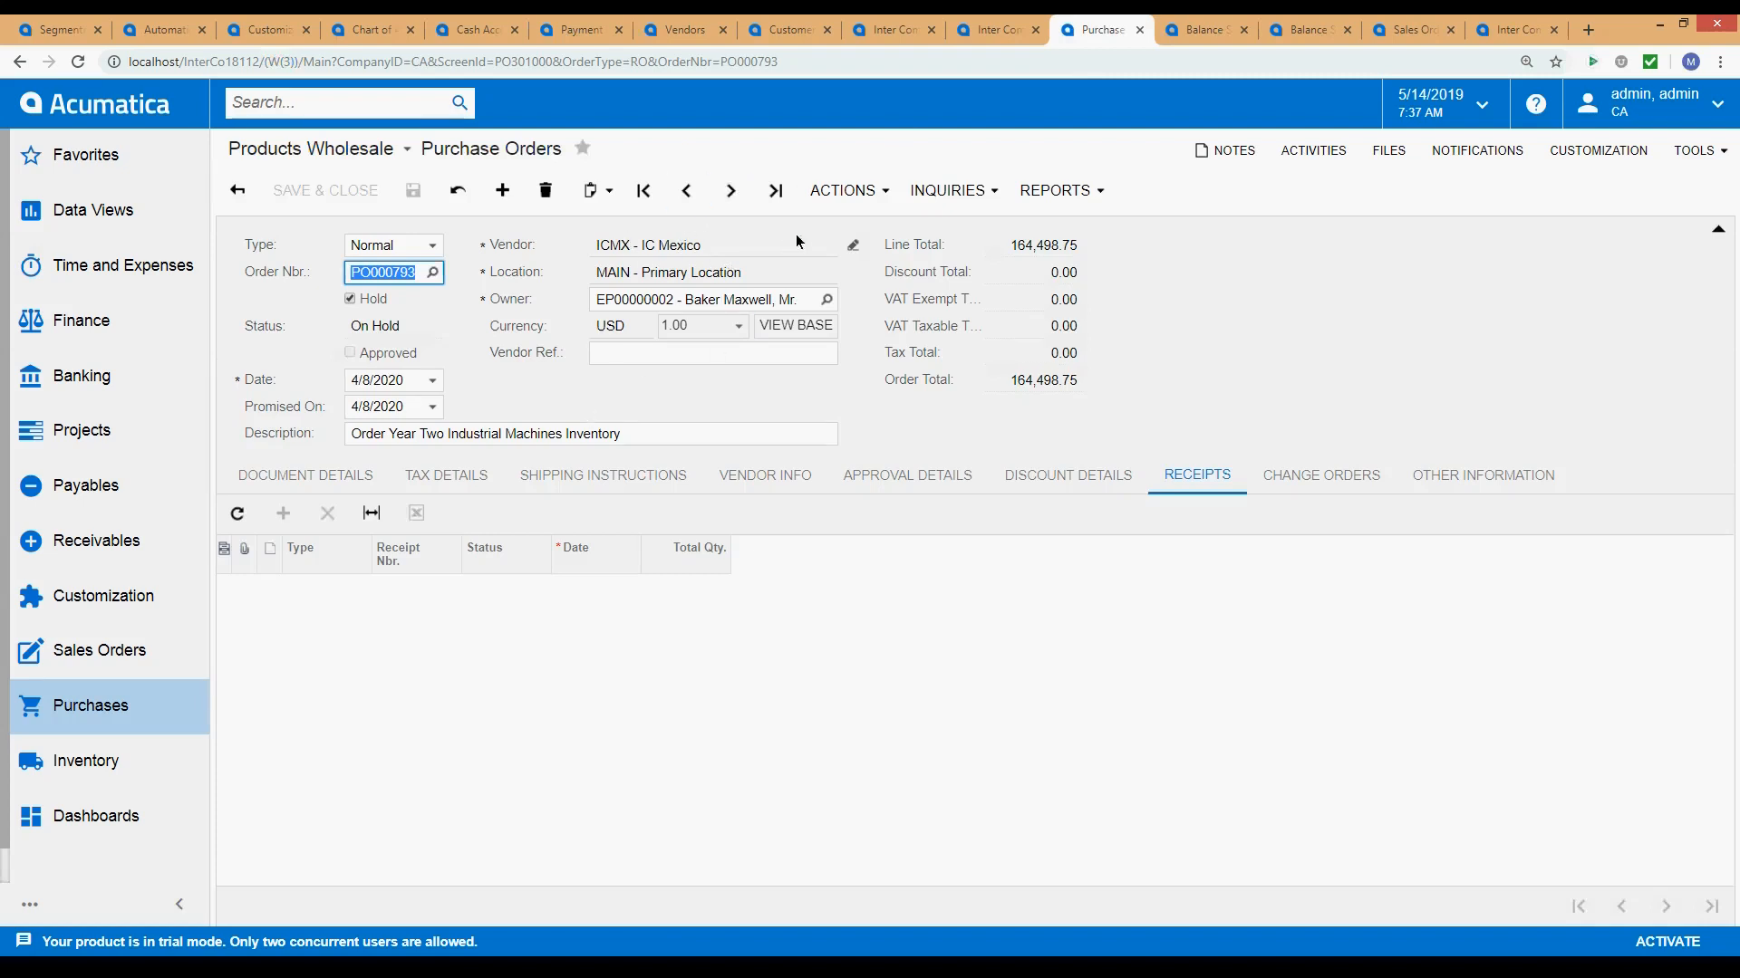
pyautogui.click(434, 272)
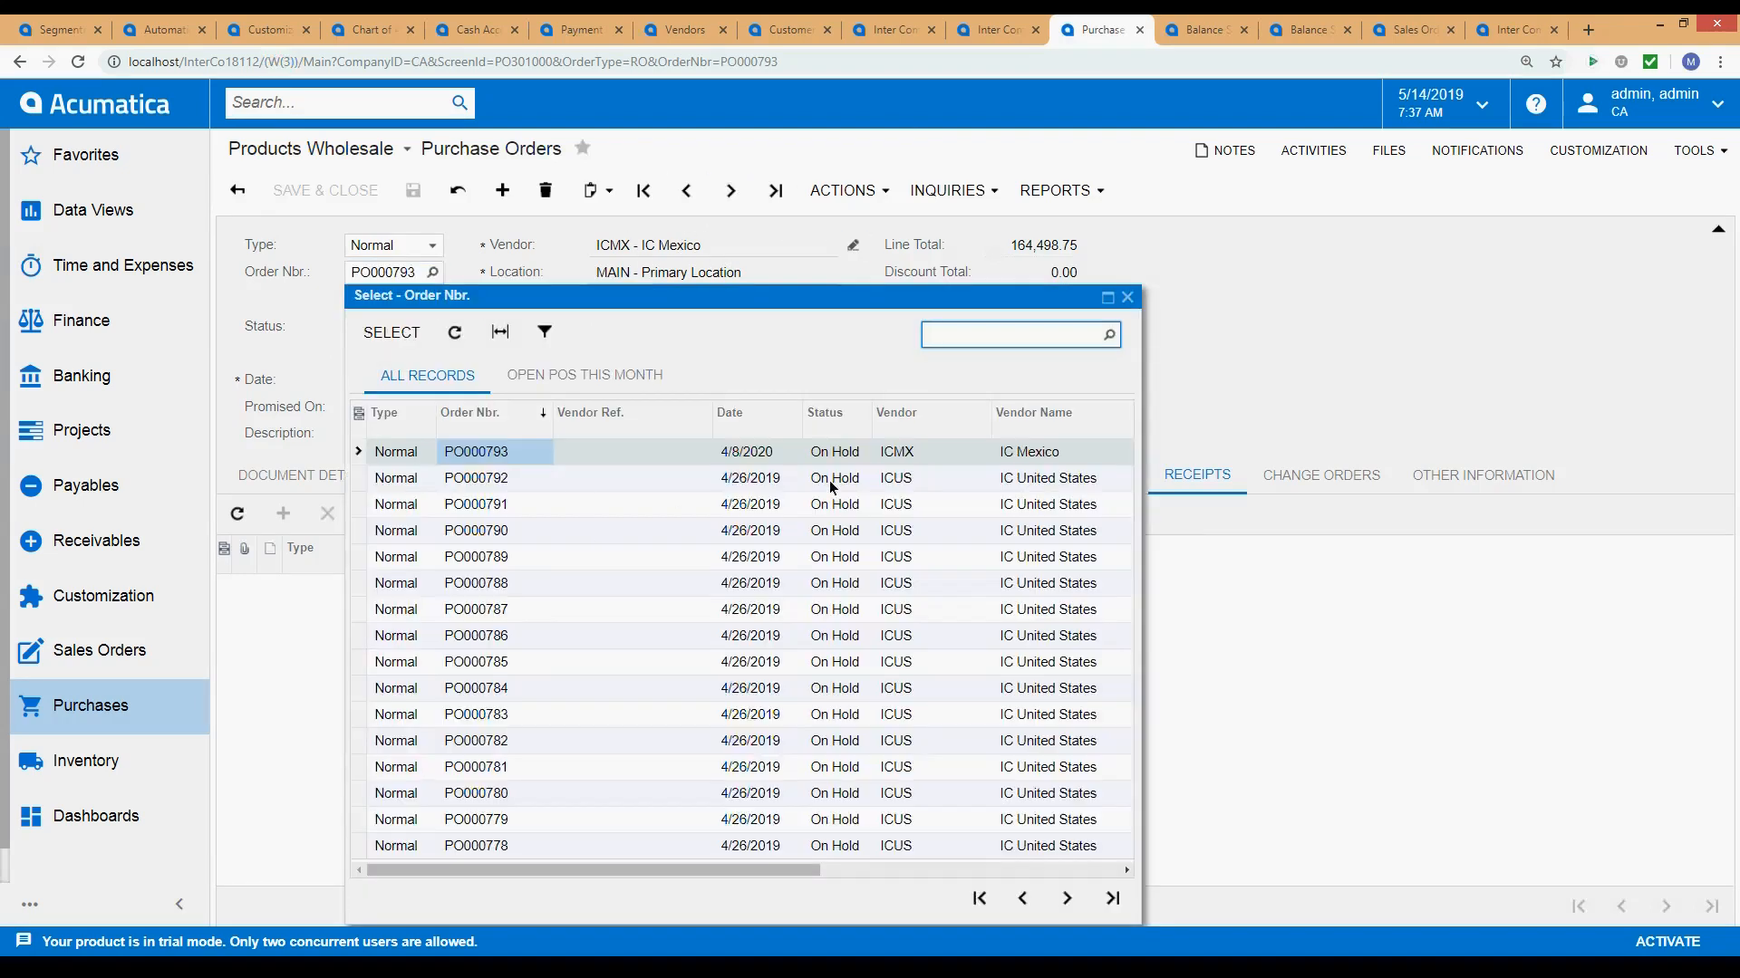
pyautogui.click(1023, 898)
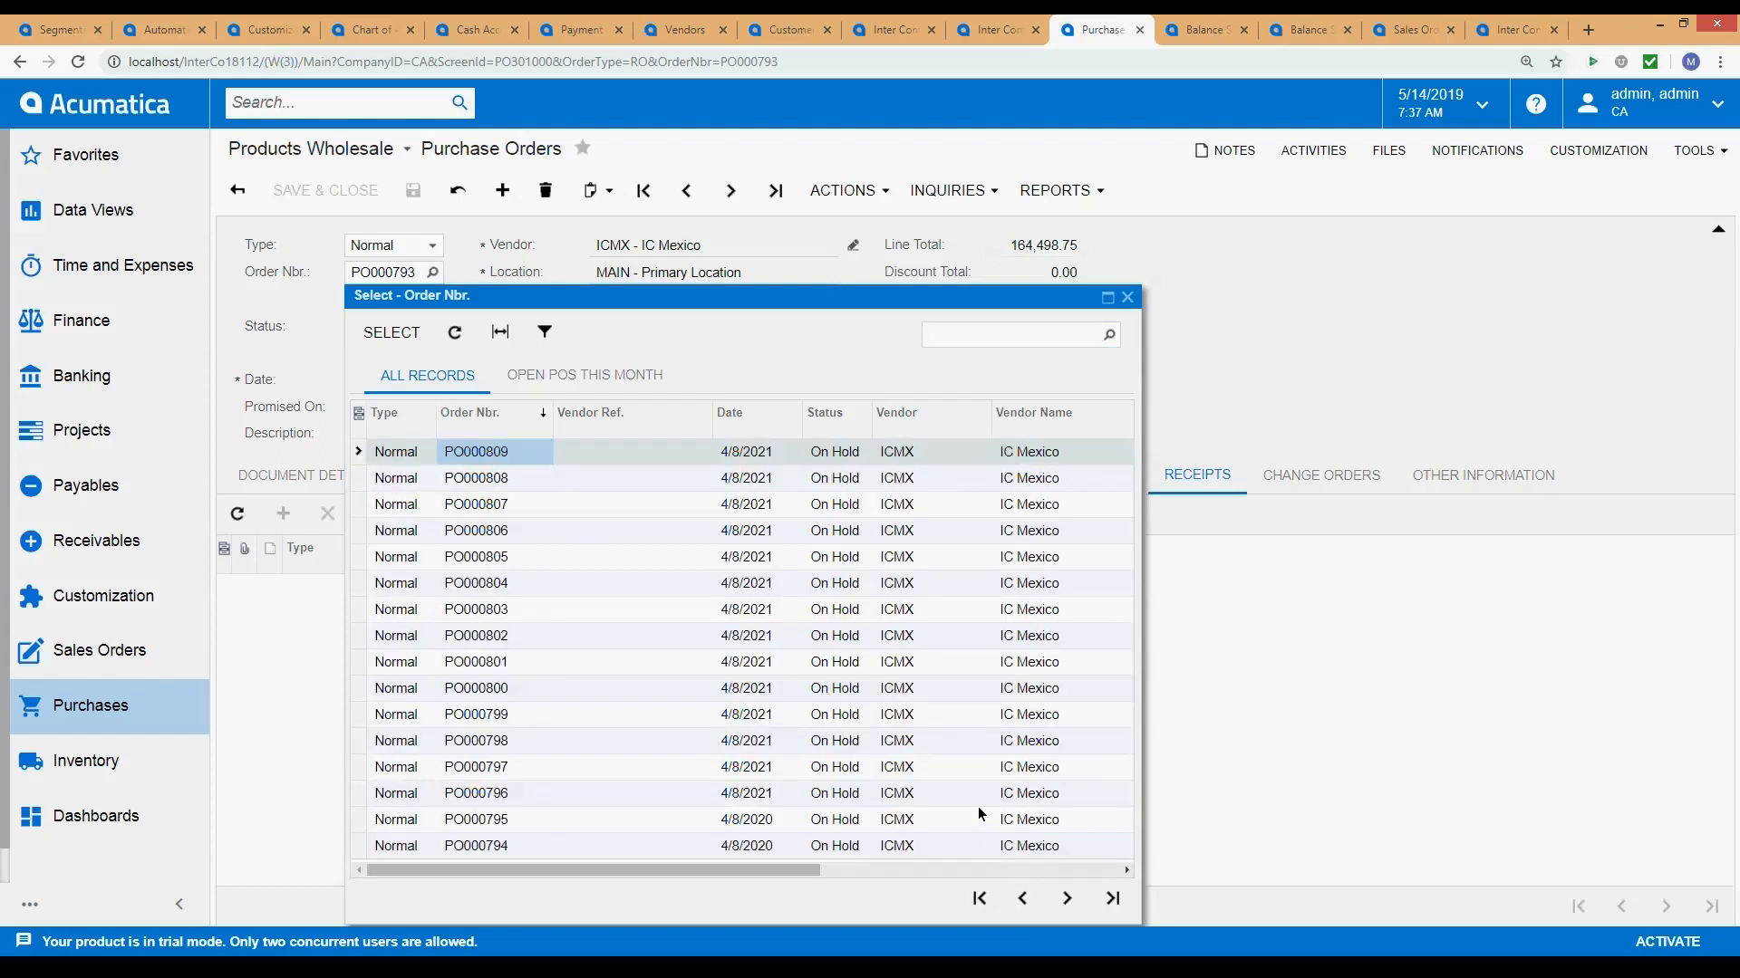
pyautogui.doubleClick(769, 823)
pyautogui.click(686, 176)
pyautogui.click(305, 460)
# Advance to the Order Year Three Electronics Inventory purchase order and widen the Inventory ID column.
pyautogui.click(716, 191)
pyautogui.click(717, 193)
pyautogui.click(727, 192)
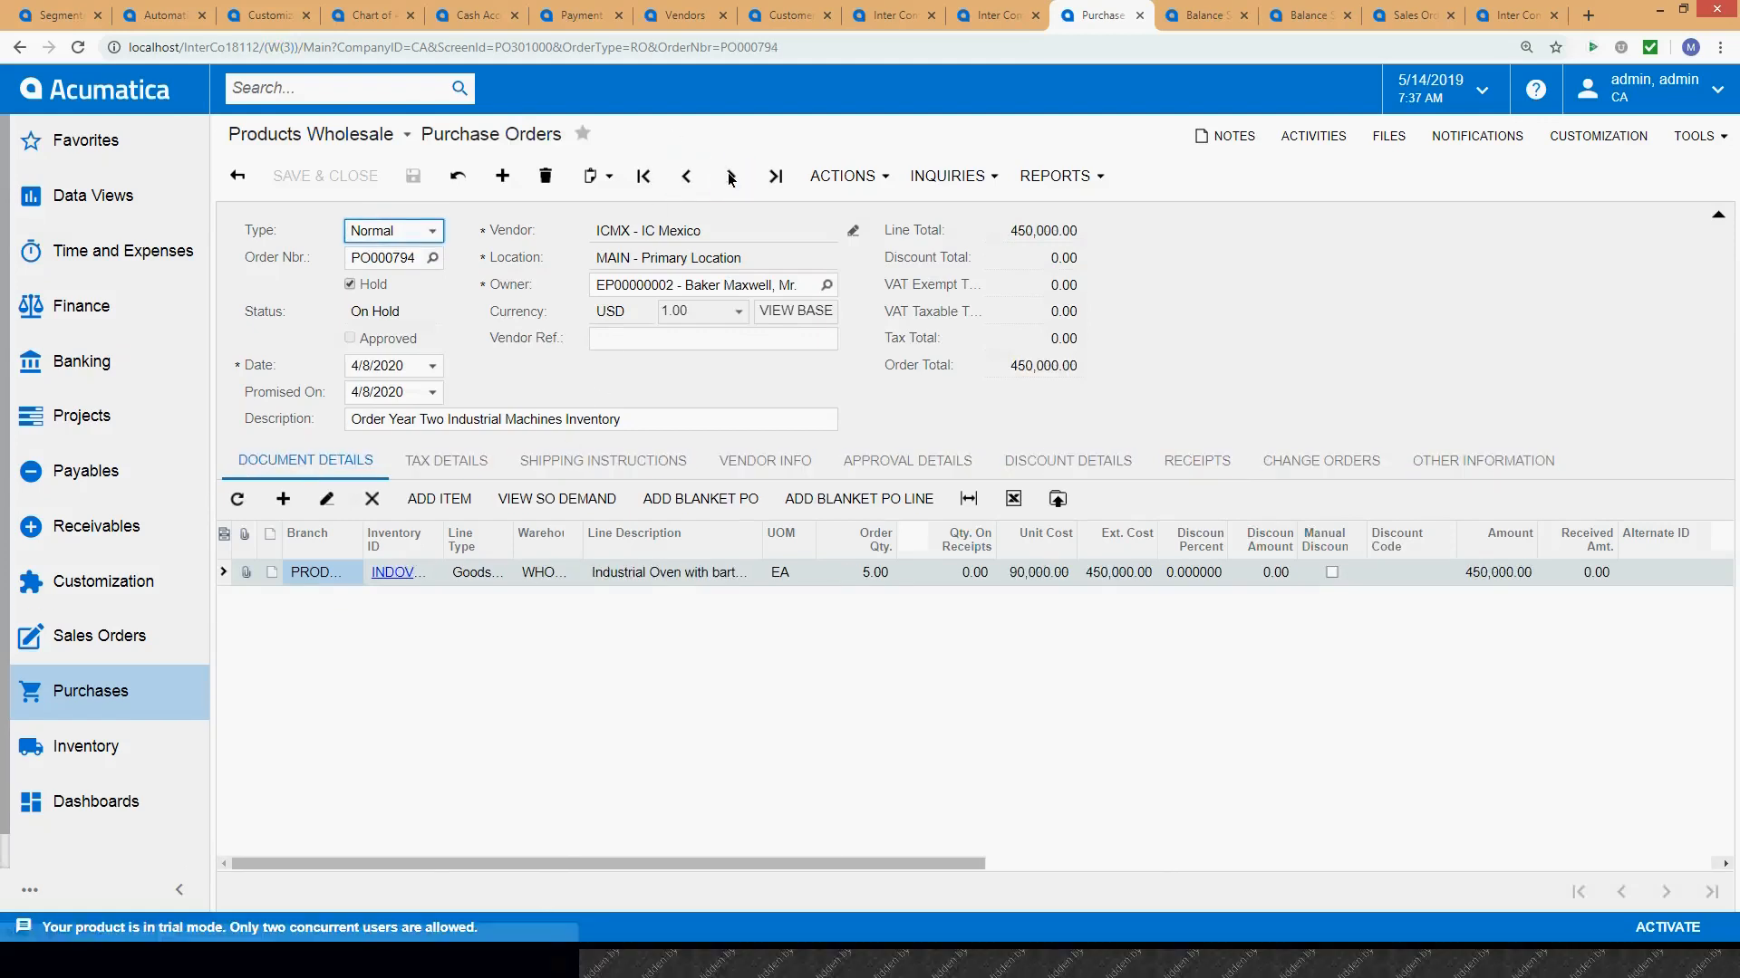
pyautogui.click(730, 193)
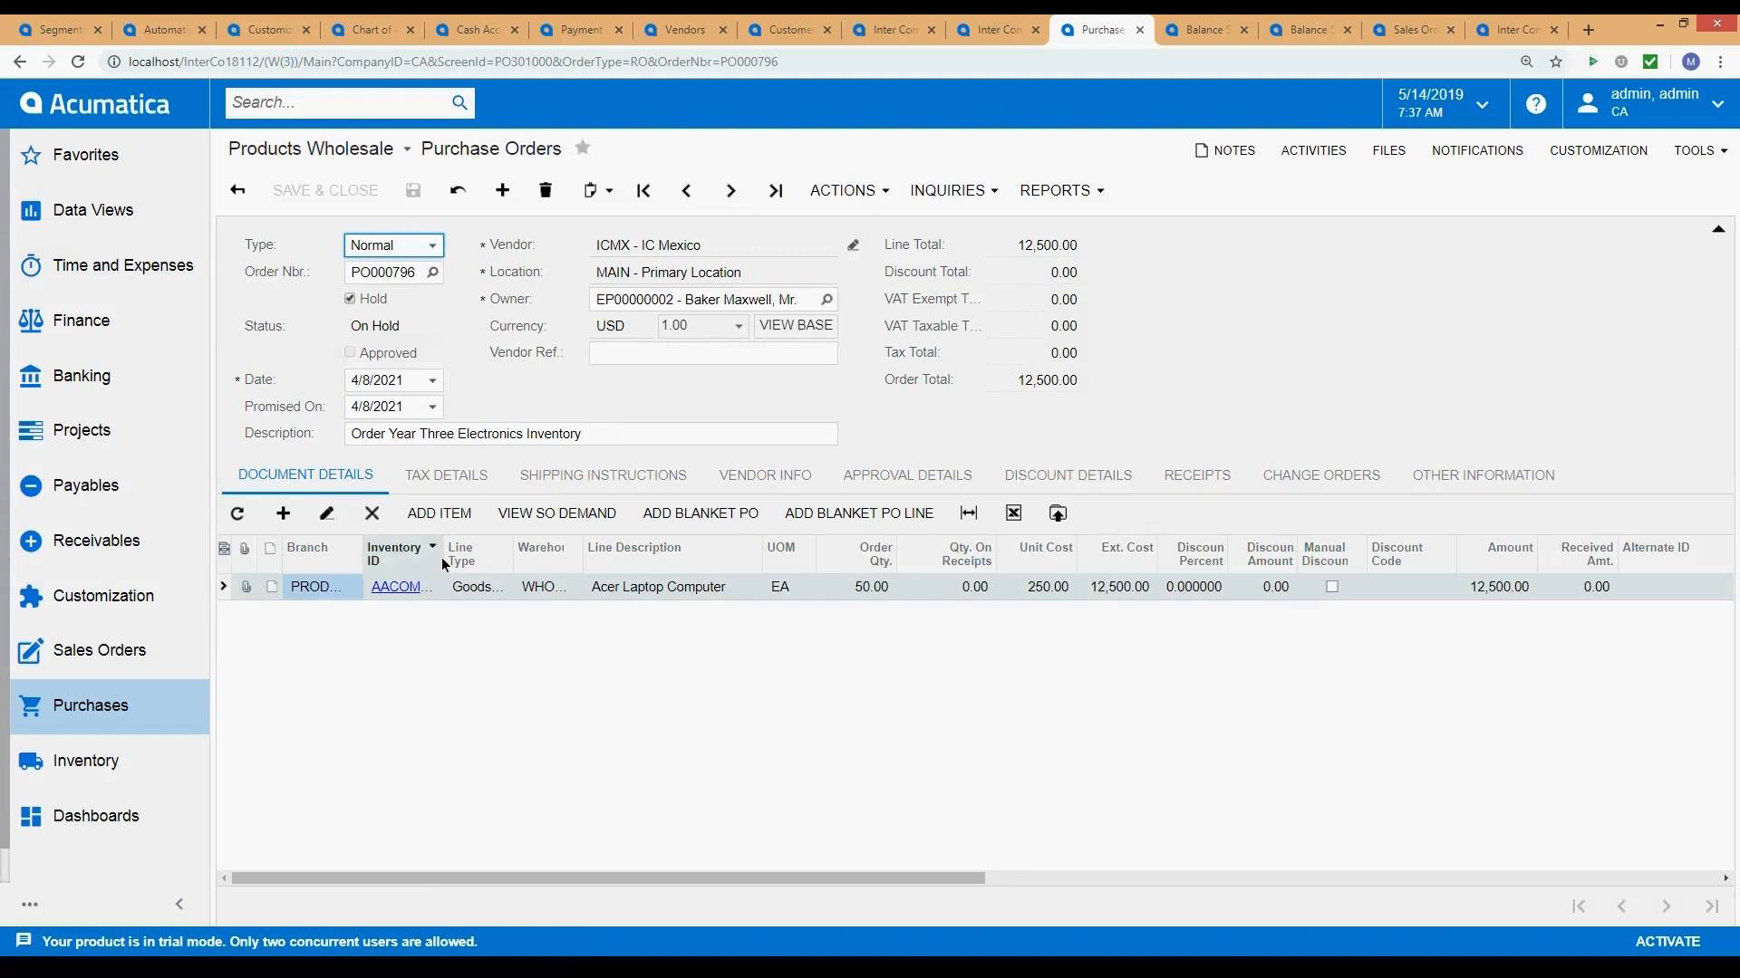
pyautogui.click(446, 561)
pyautogui.press('Escape')
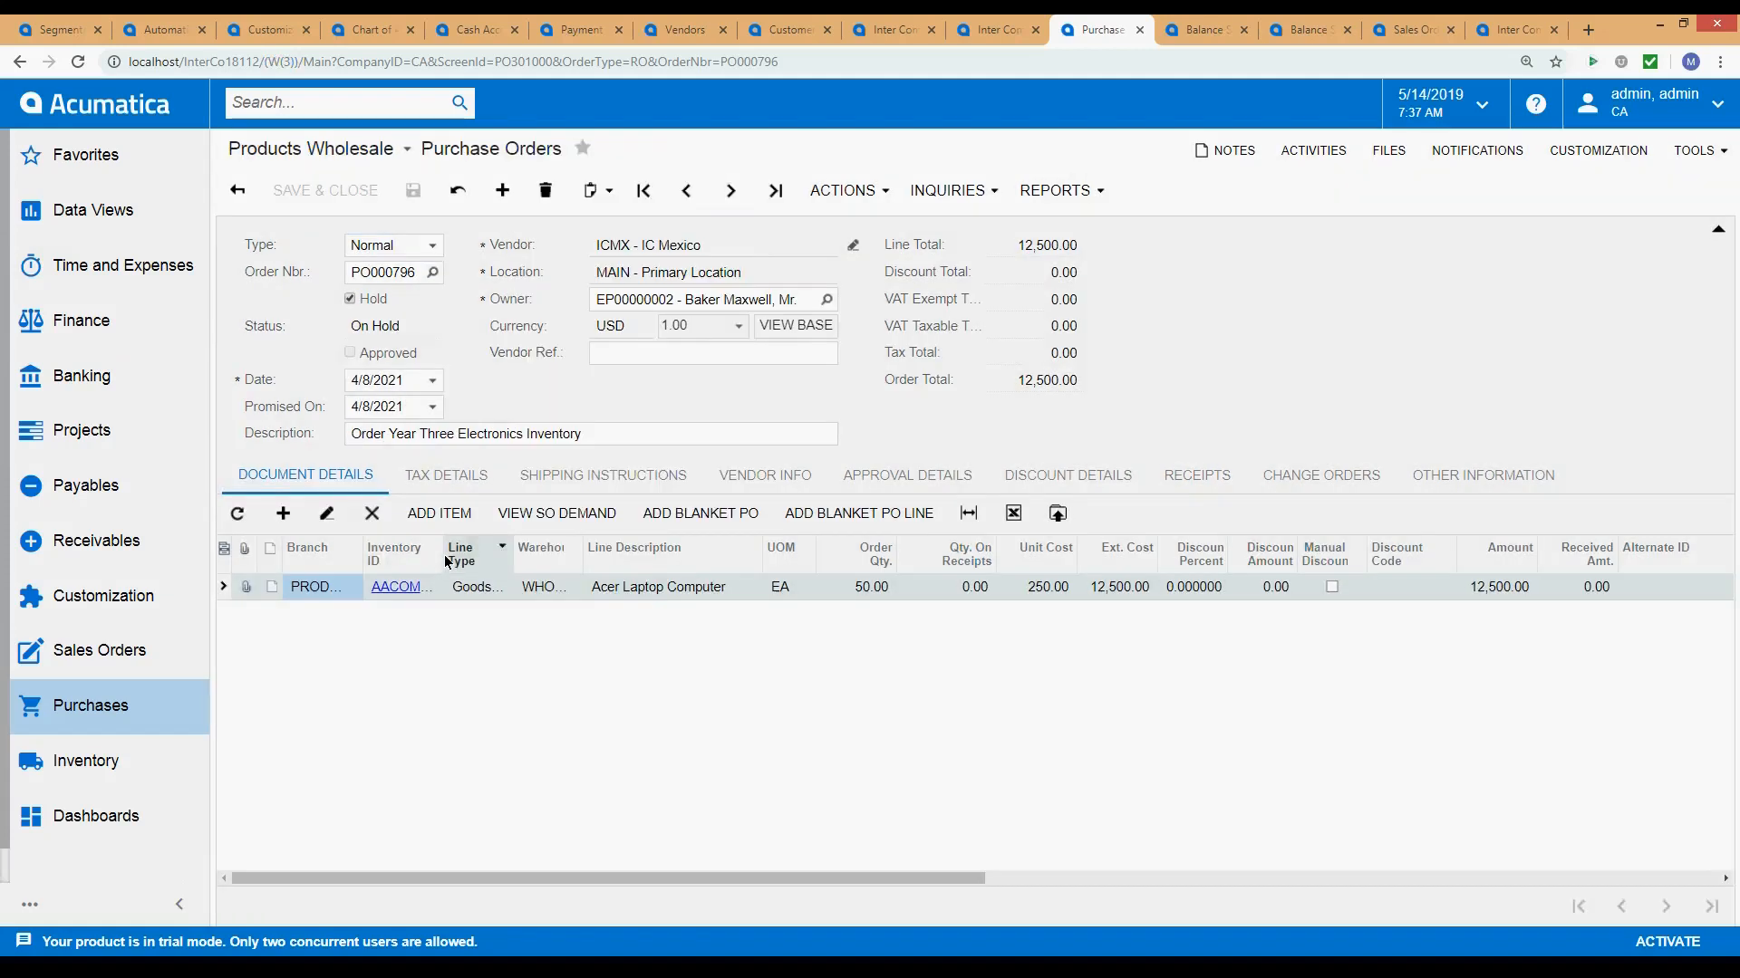
pyautogui.click(447, 559)
pyautogui.press('Escape')
pyautogui.moveTo(447, 559); pyautogui.dragTo(526, 566)
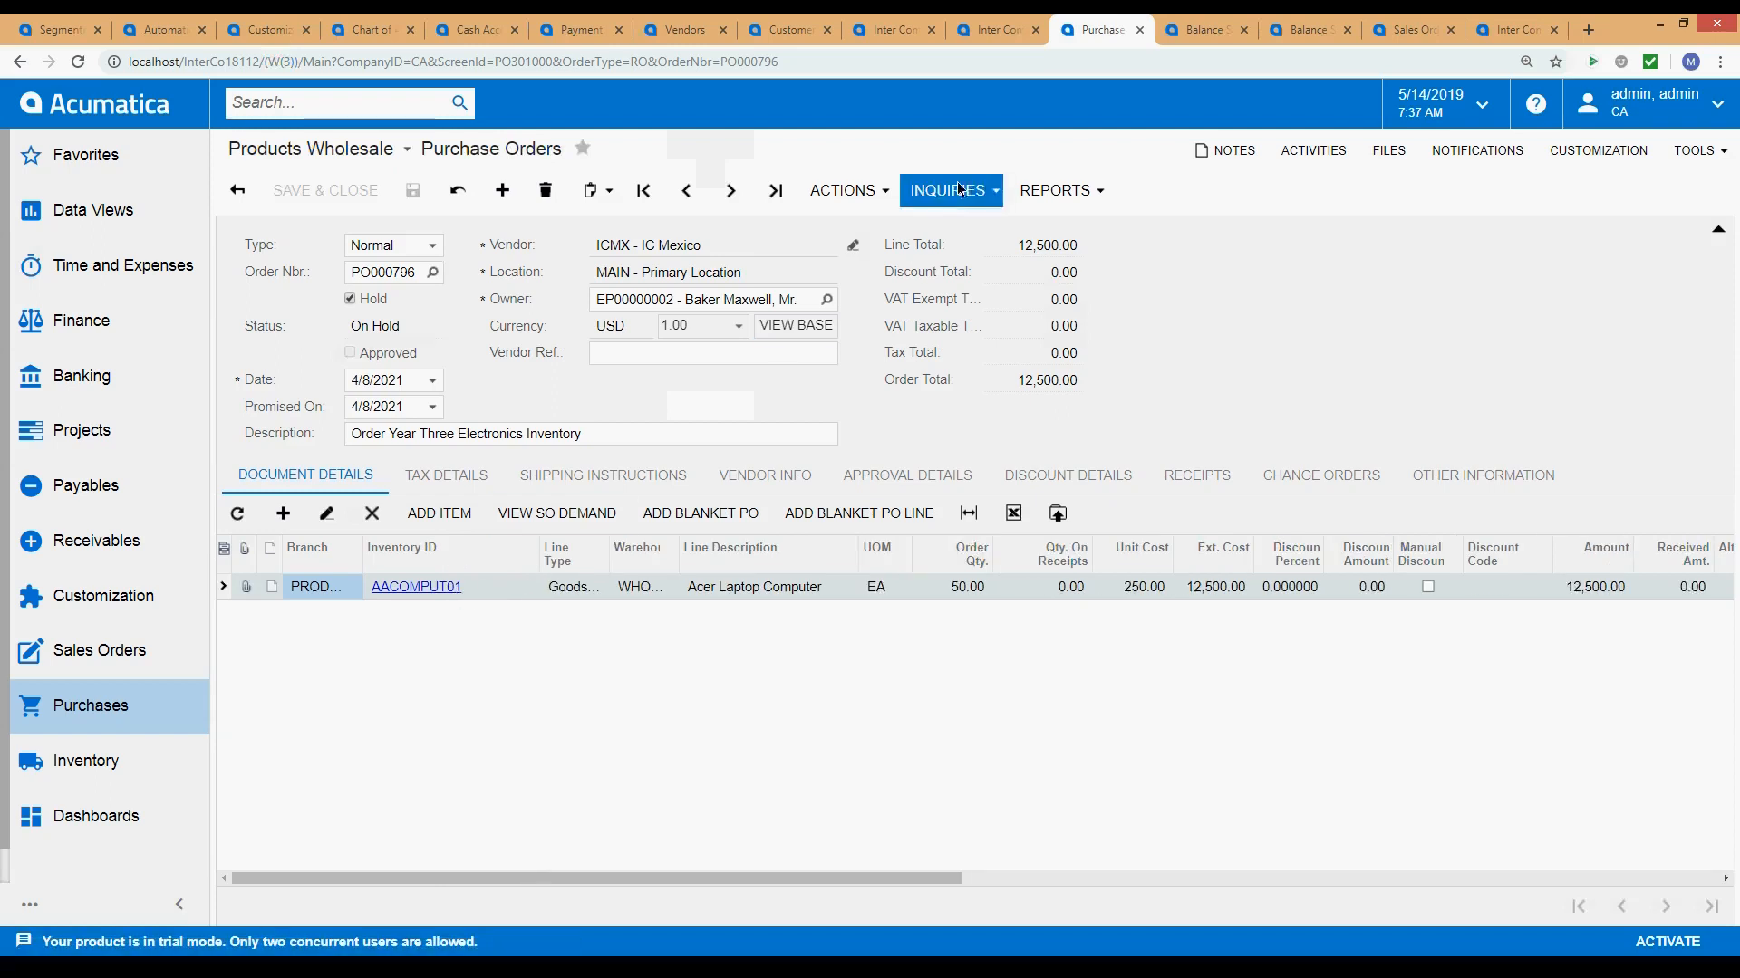
# Check the CA company's order list, and switch the Purchase Orders page to the US company.
pyautogui.click(432, 272)
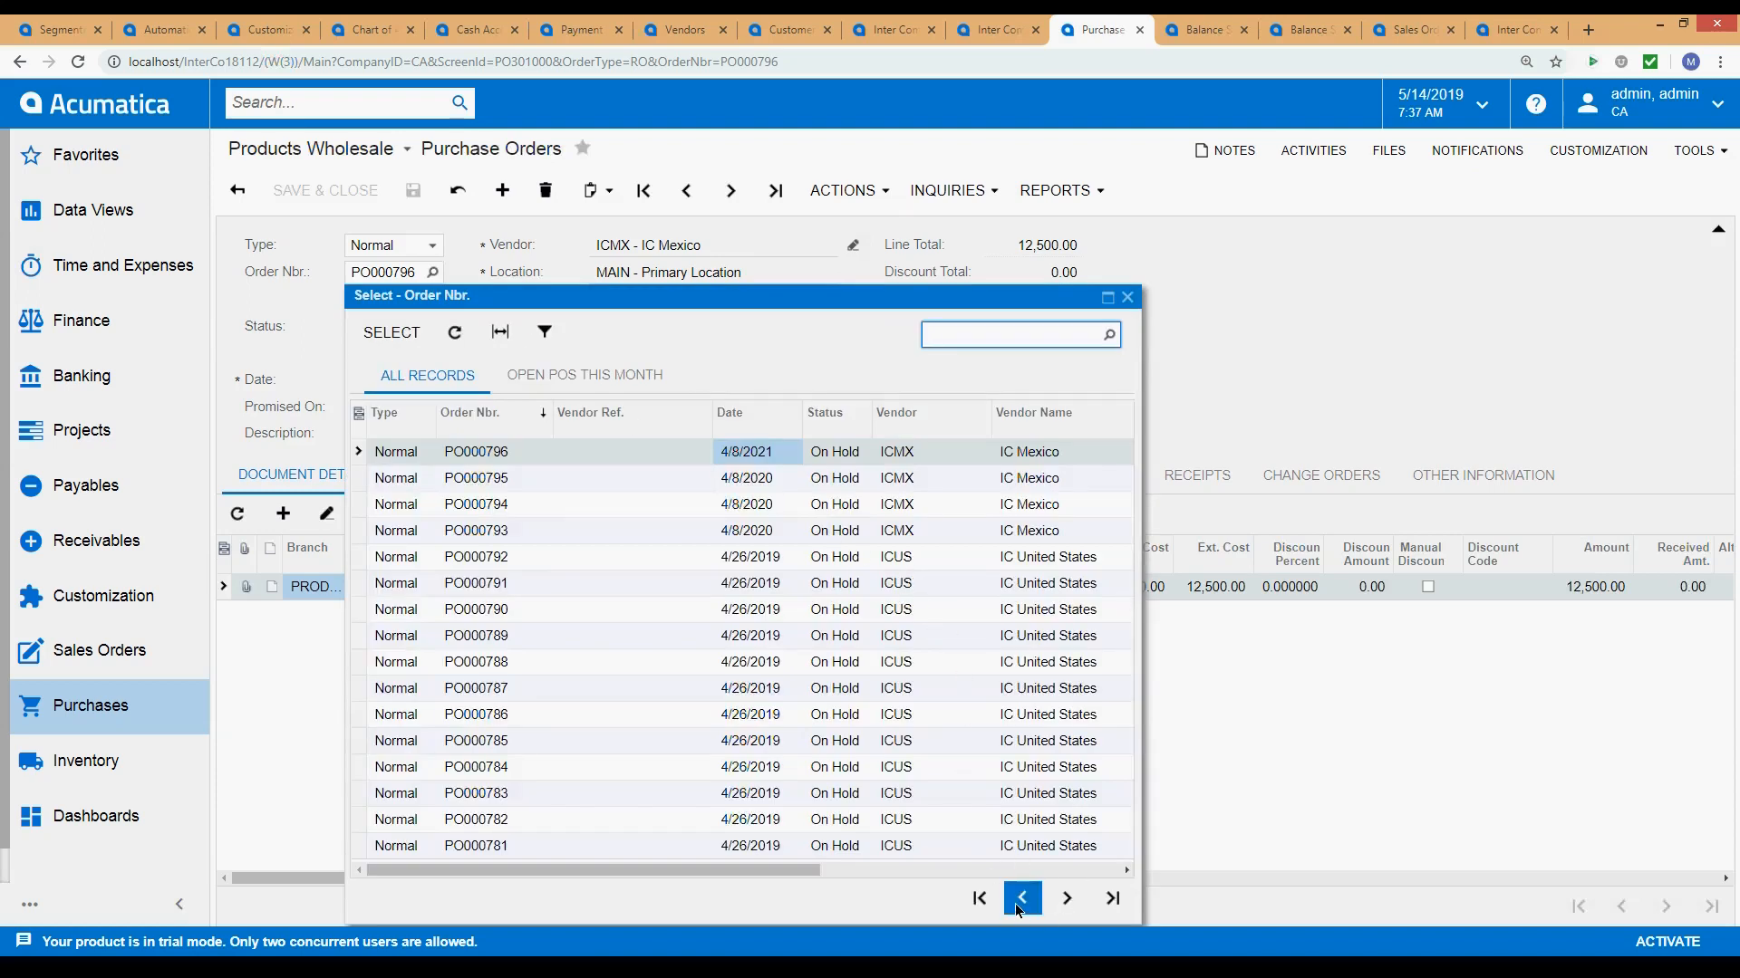
pyautogui.click(1660, 100)
pyautogui.click(1551, 166)
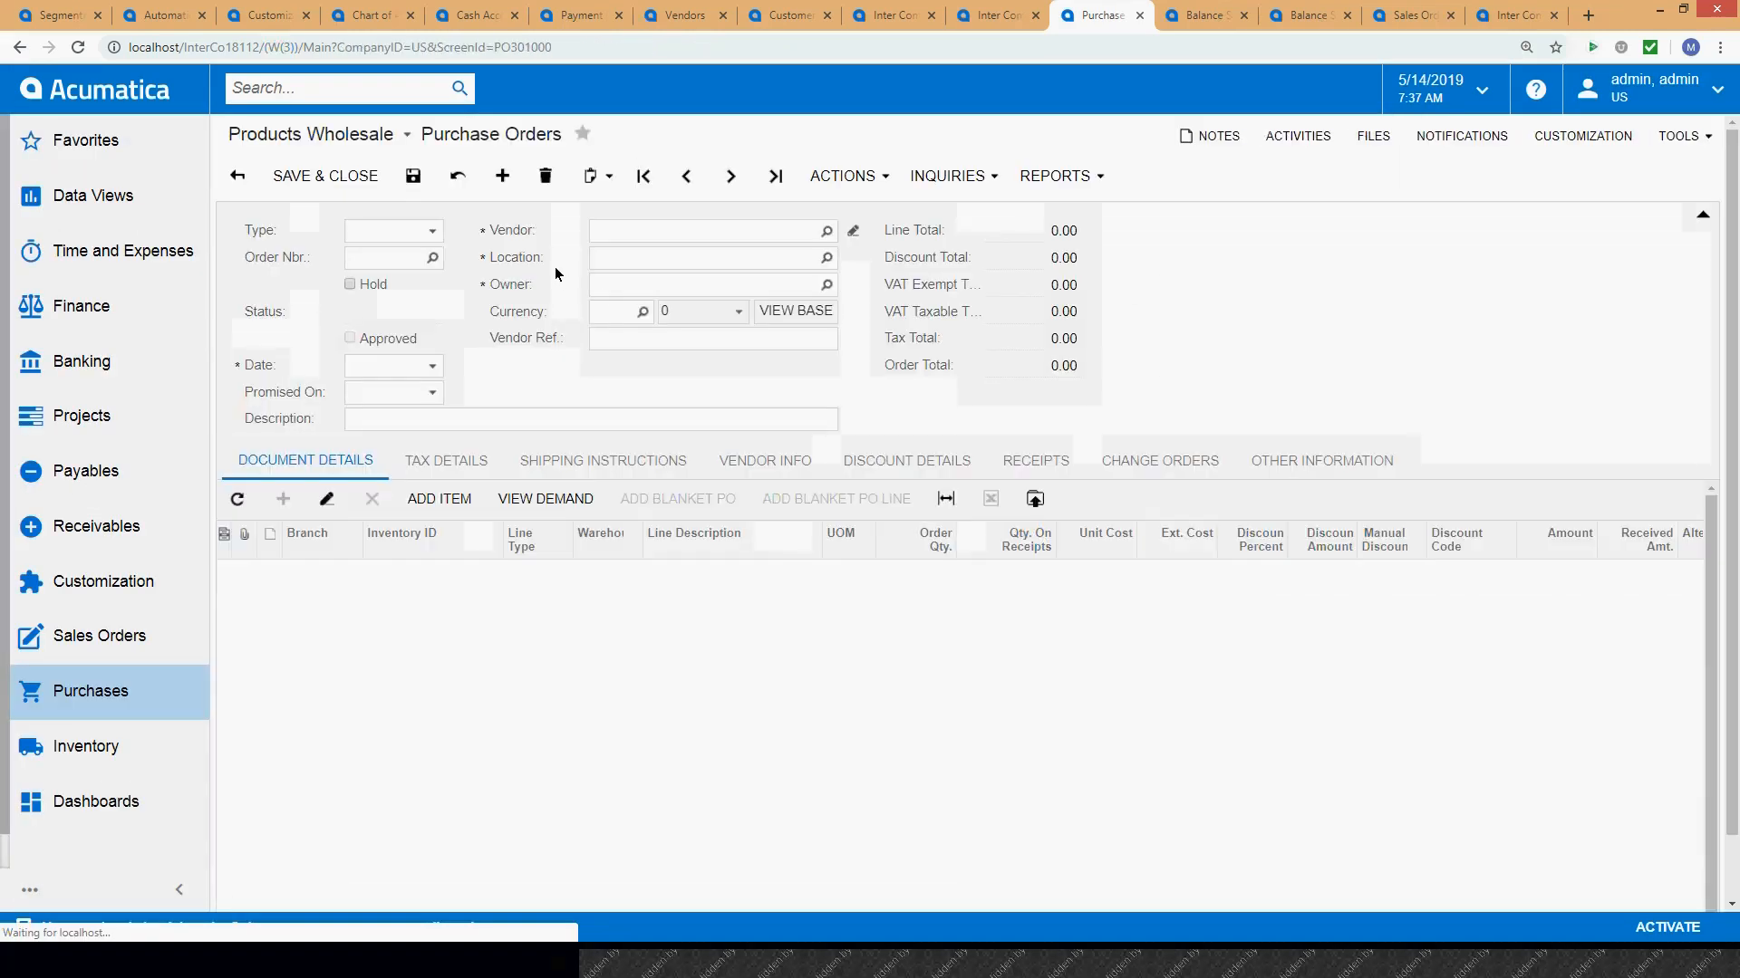
# Browse the US company's order list for ICMX and ICCA vendors and open the oldest ICMX order dated 4/8/2020.
pyautogui.click(433, 272)
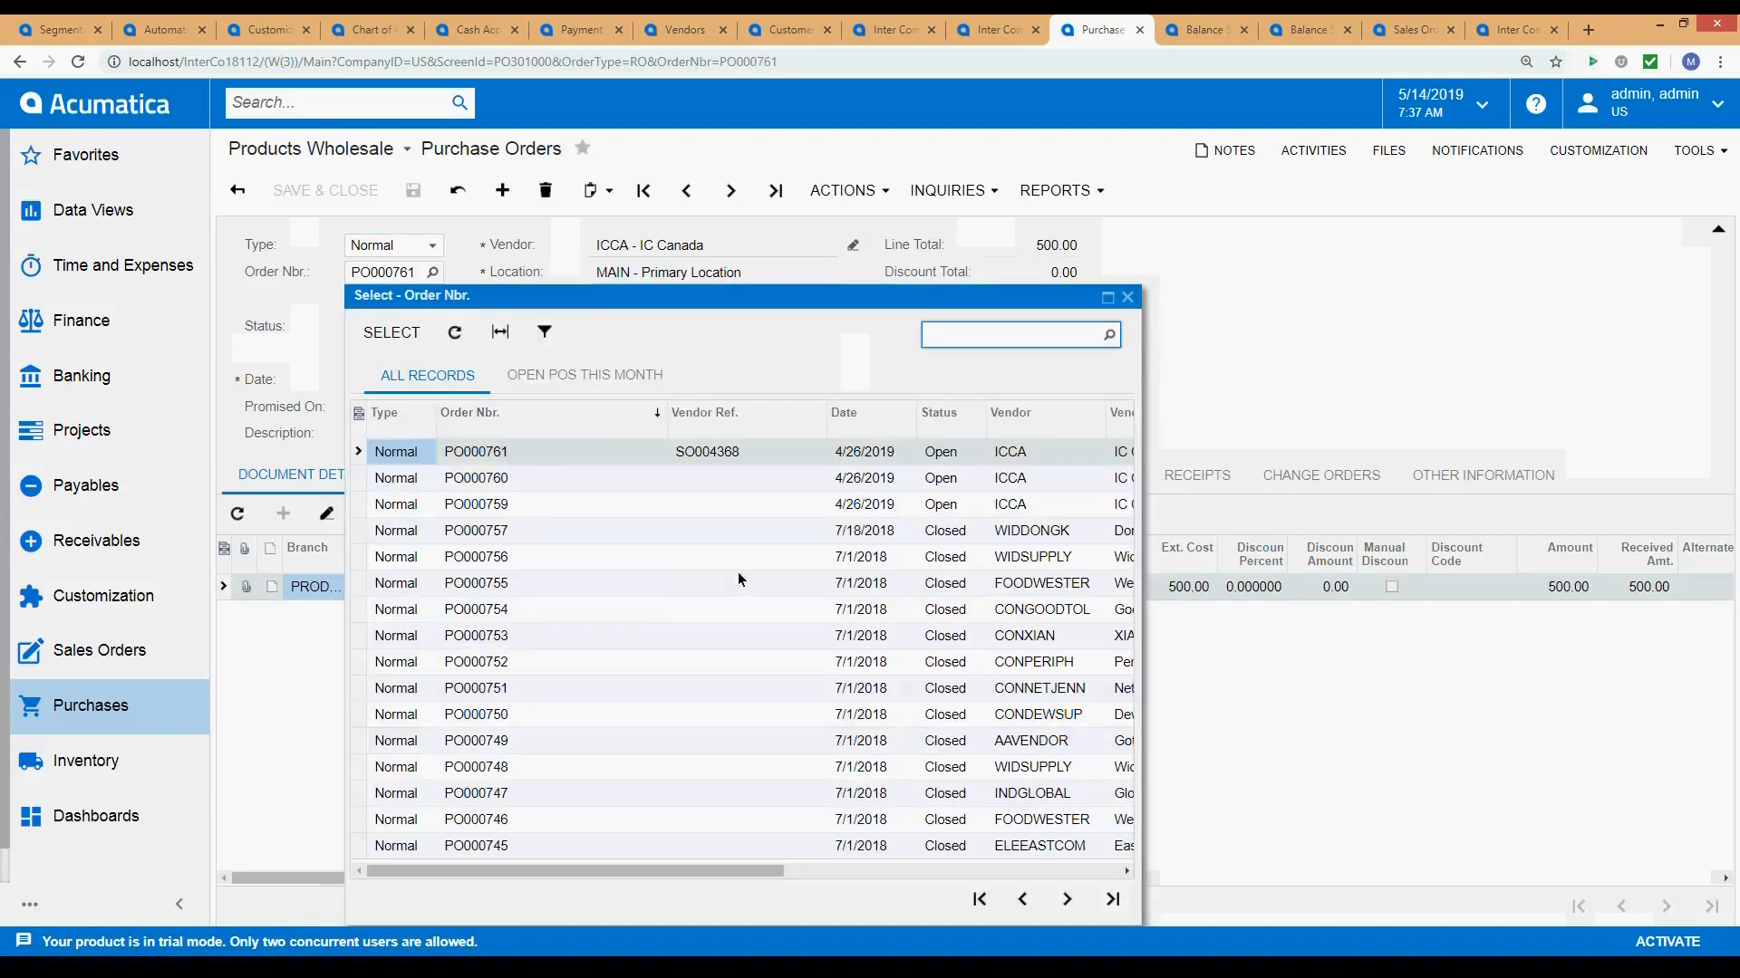
pyautogui.click(979, 899)
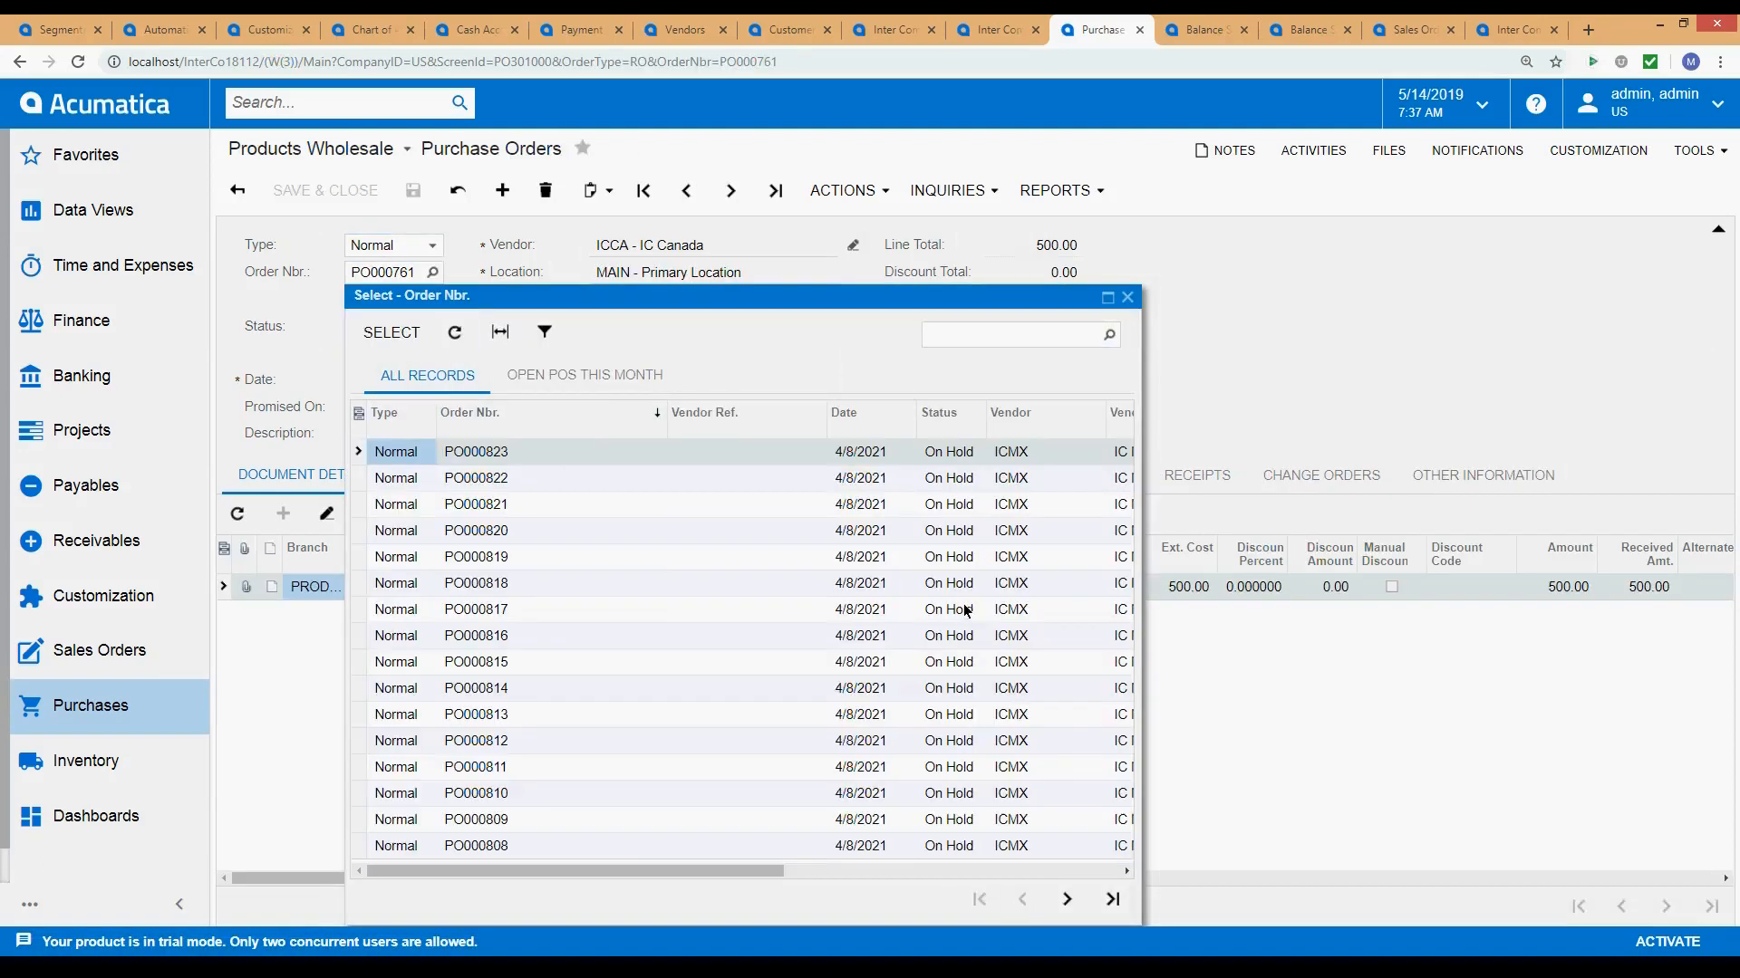
pyautogui.click(1073, 901)
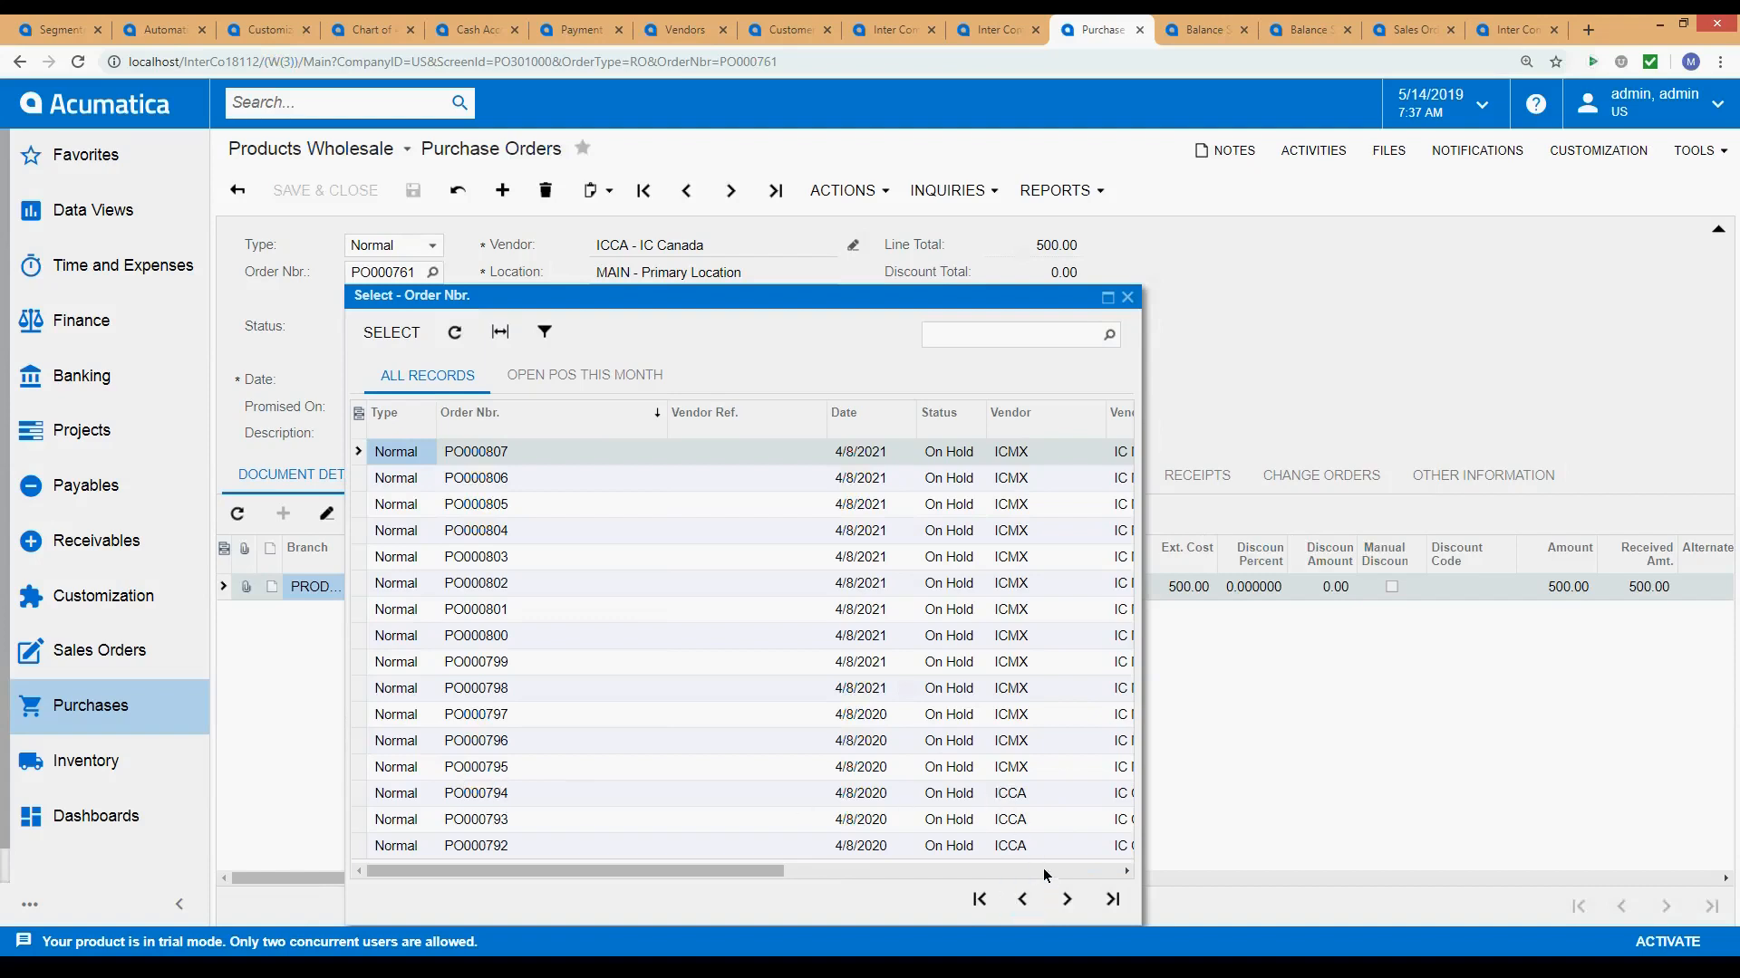
pyautogui.click(1021, 768)
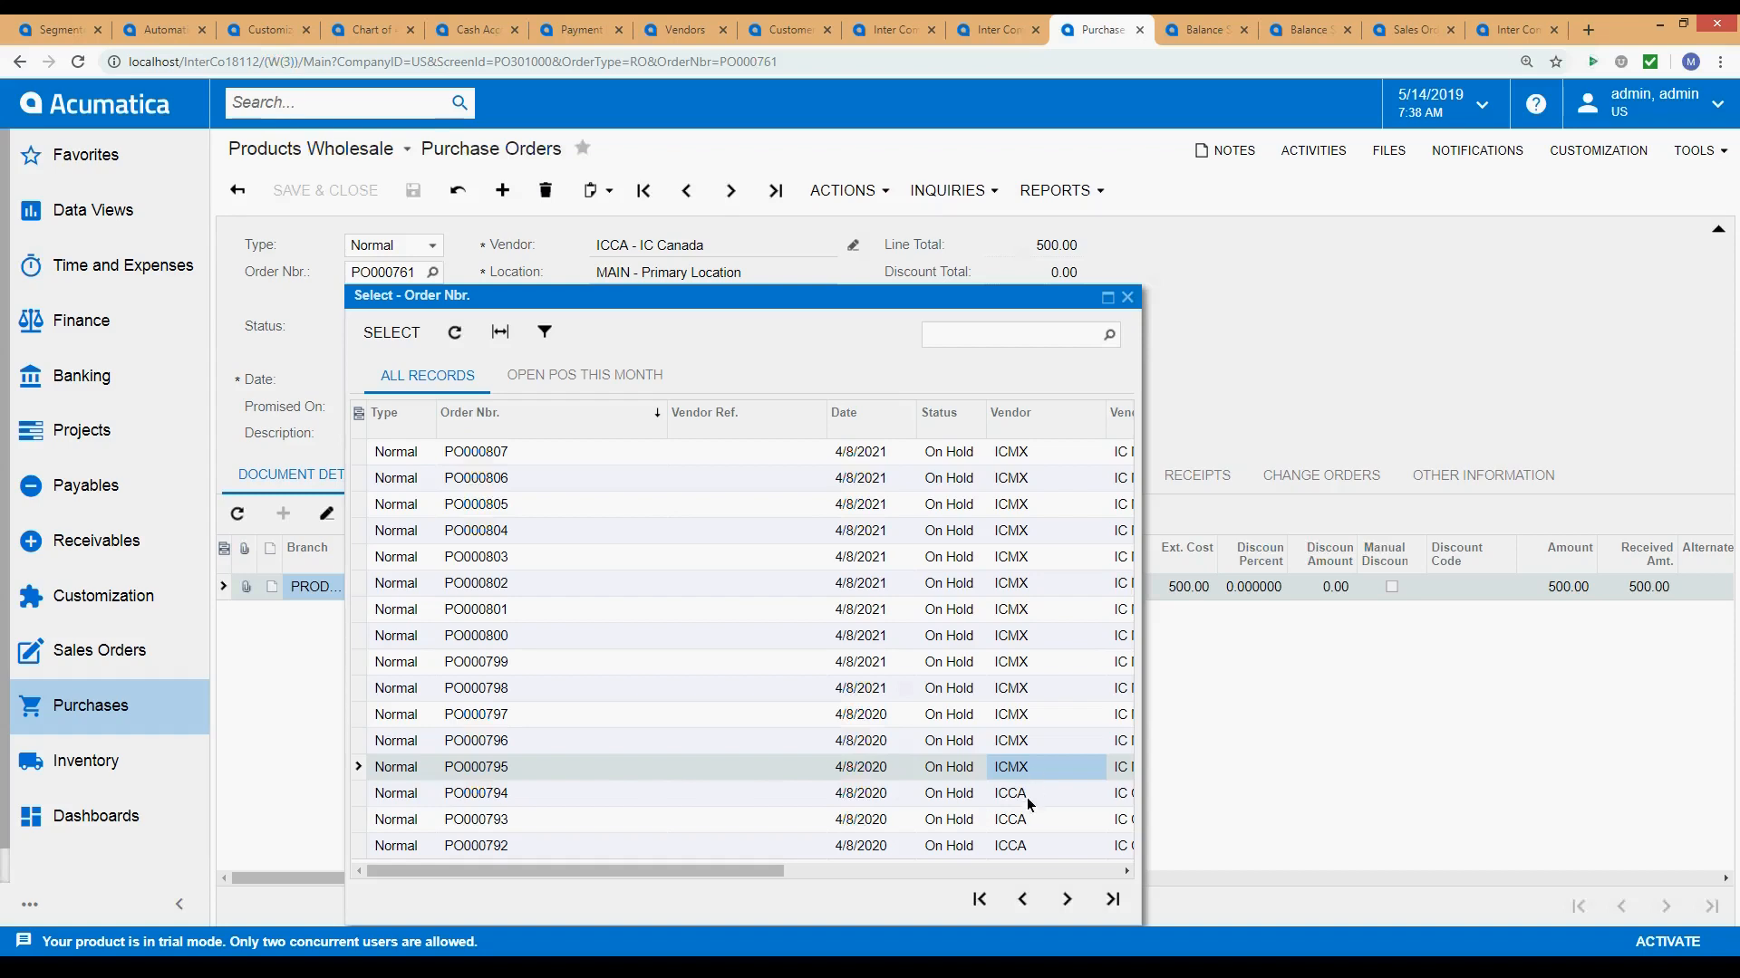
pyautogui.click(1029, 798)
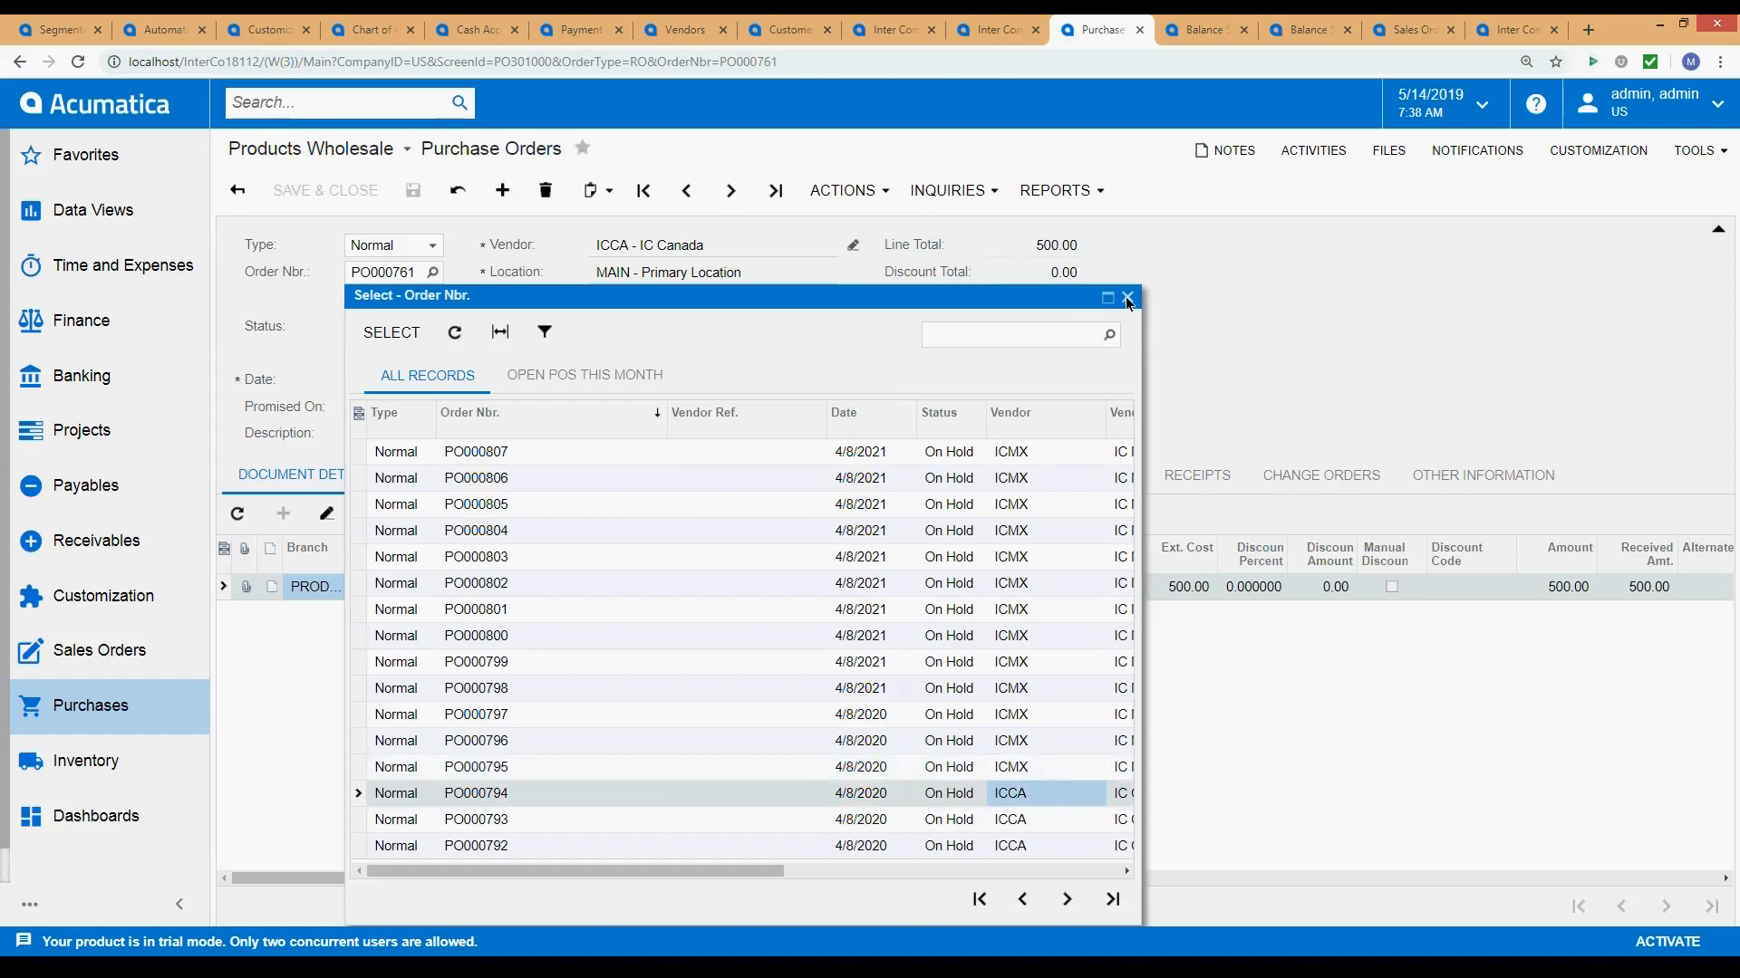
pyautogui.doubleClick(563, 767)
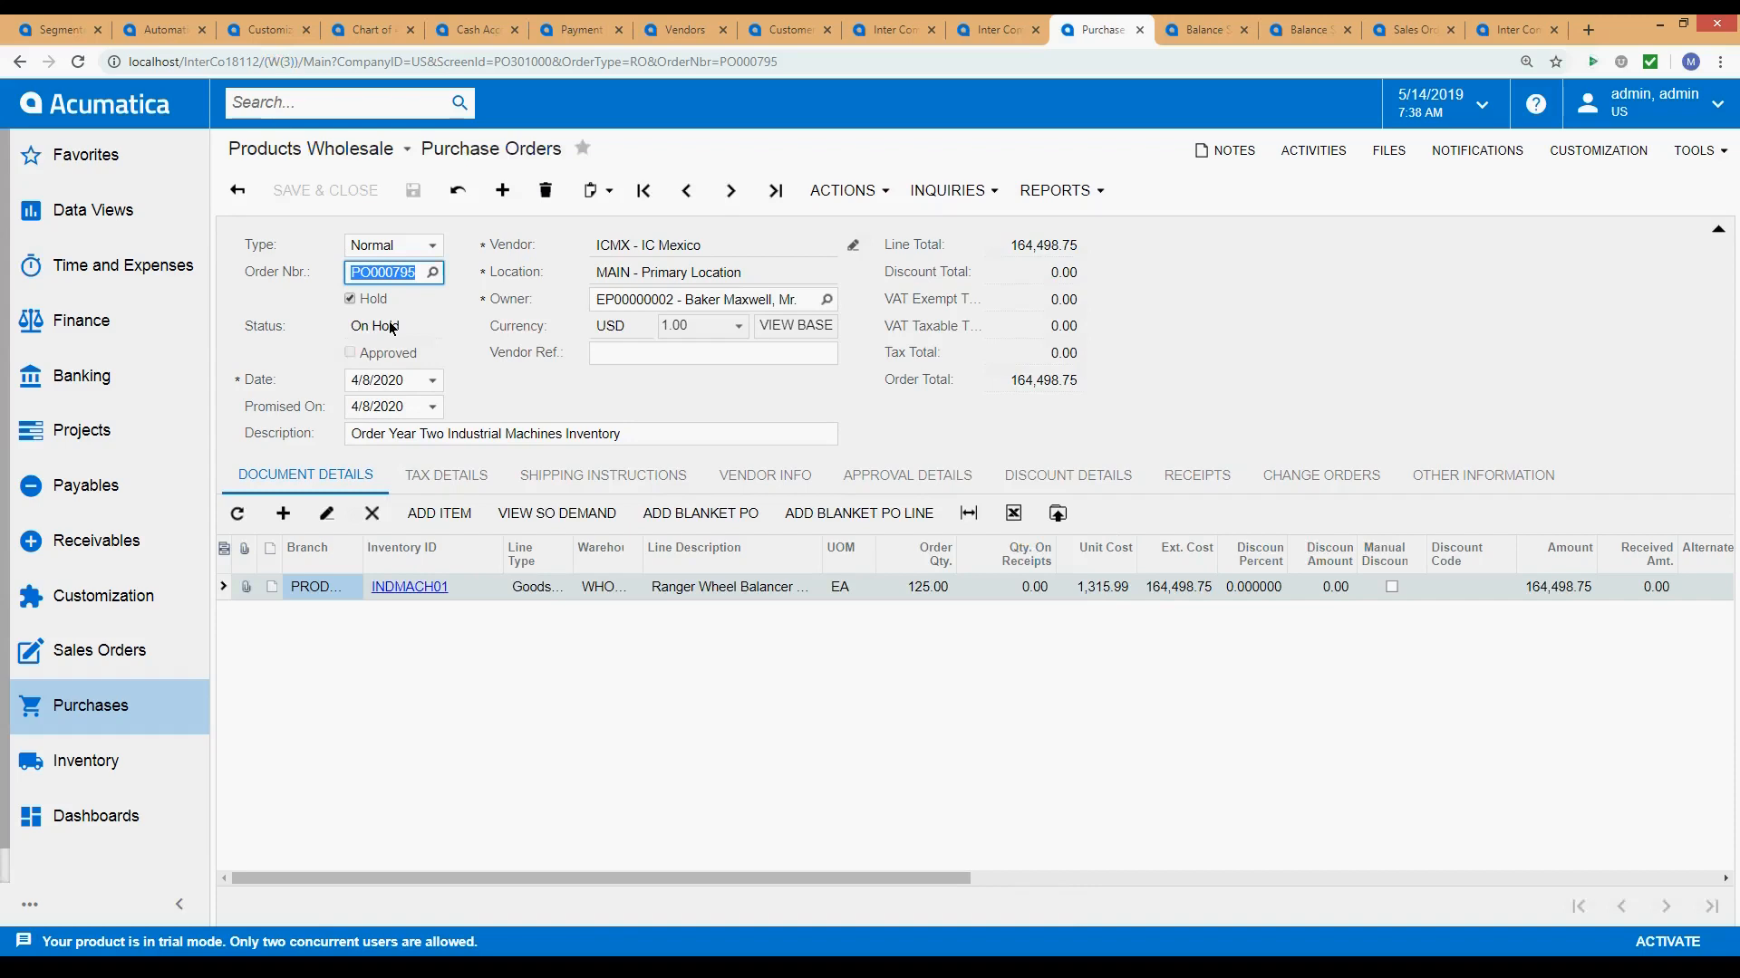
# Replace the item on the IC Mexico order line with ACER and set its order quantity to 2.
pyautogui.click(481, 592)
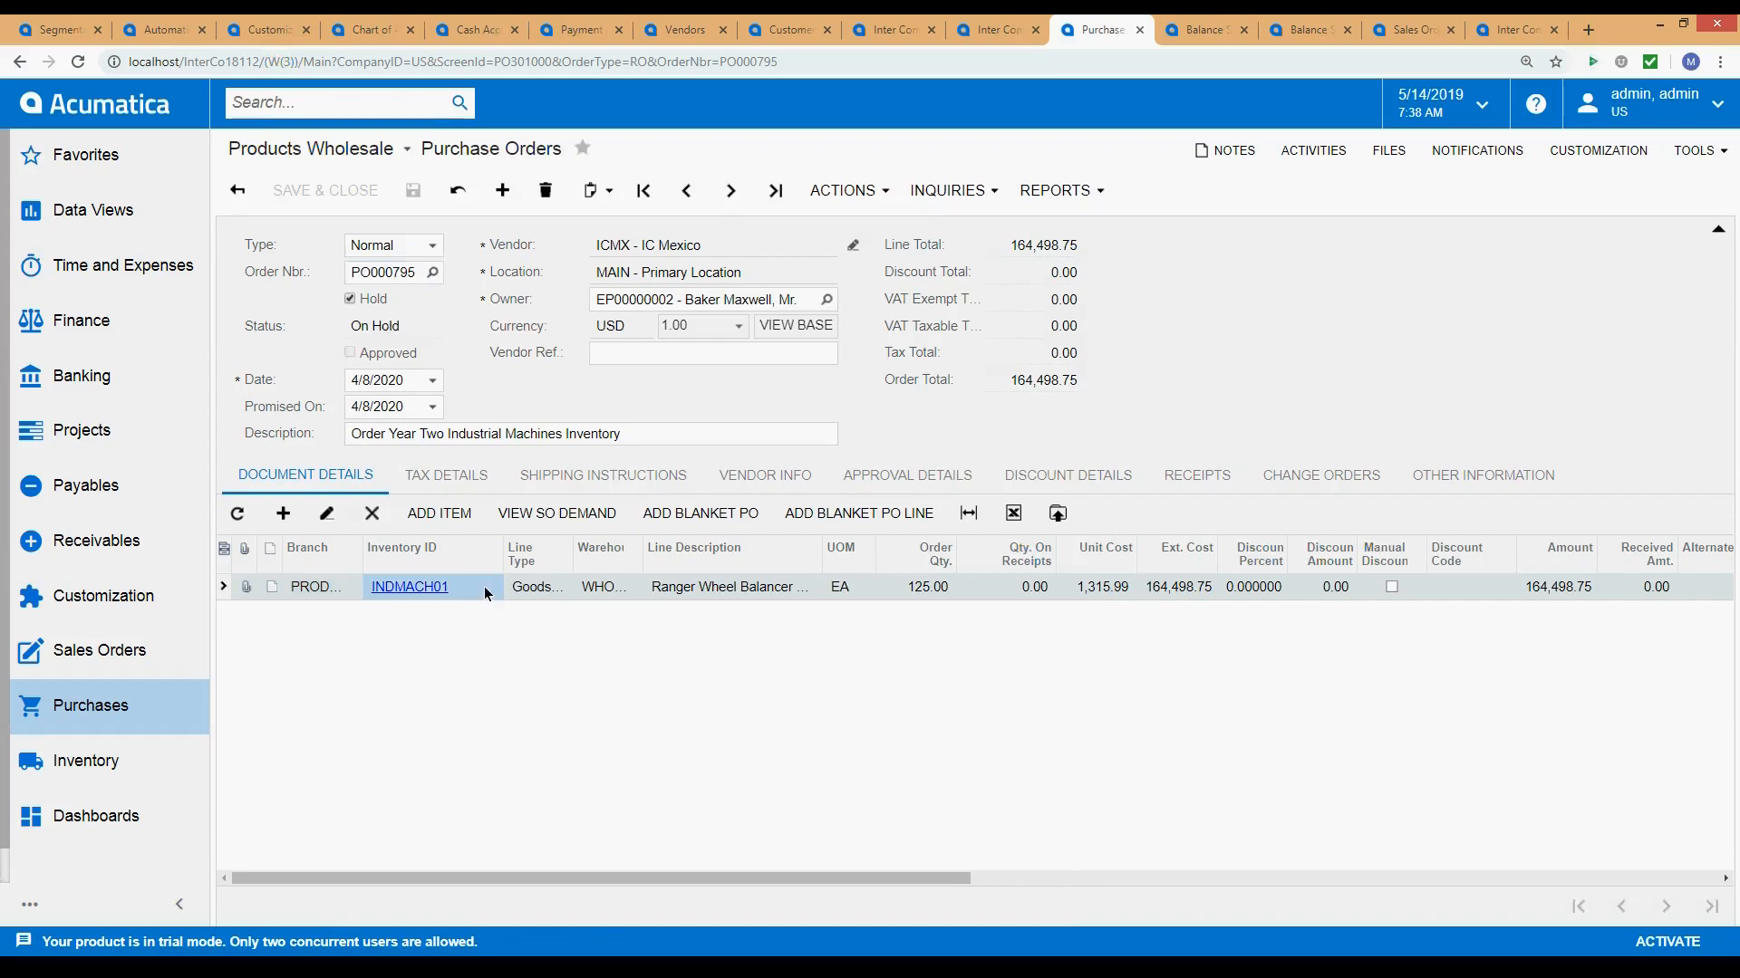
pyautogui.click(487, 594)
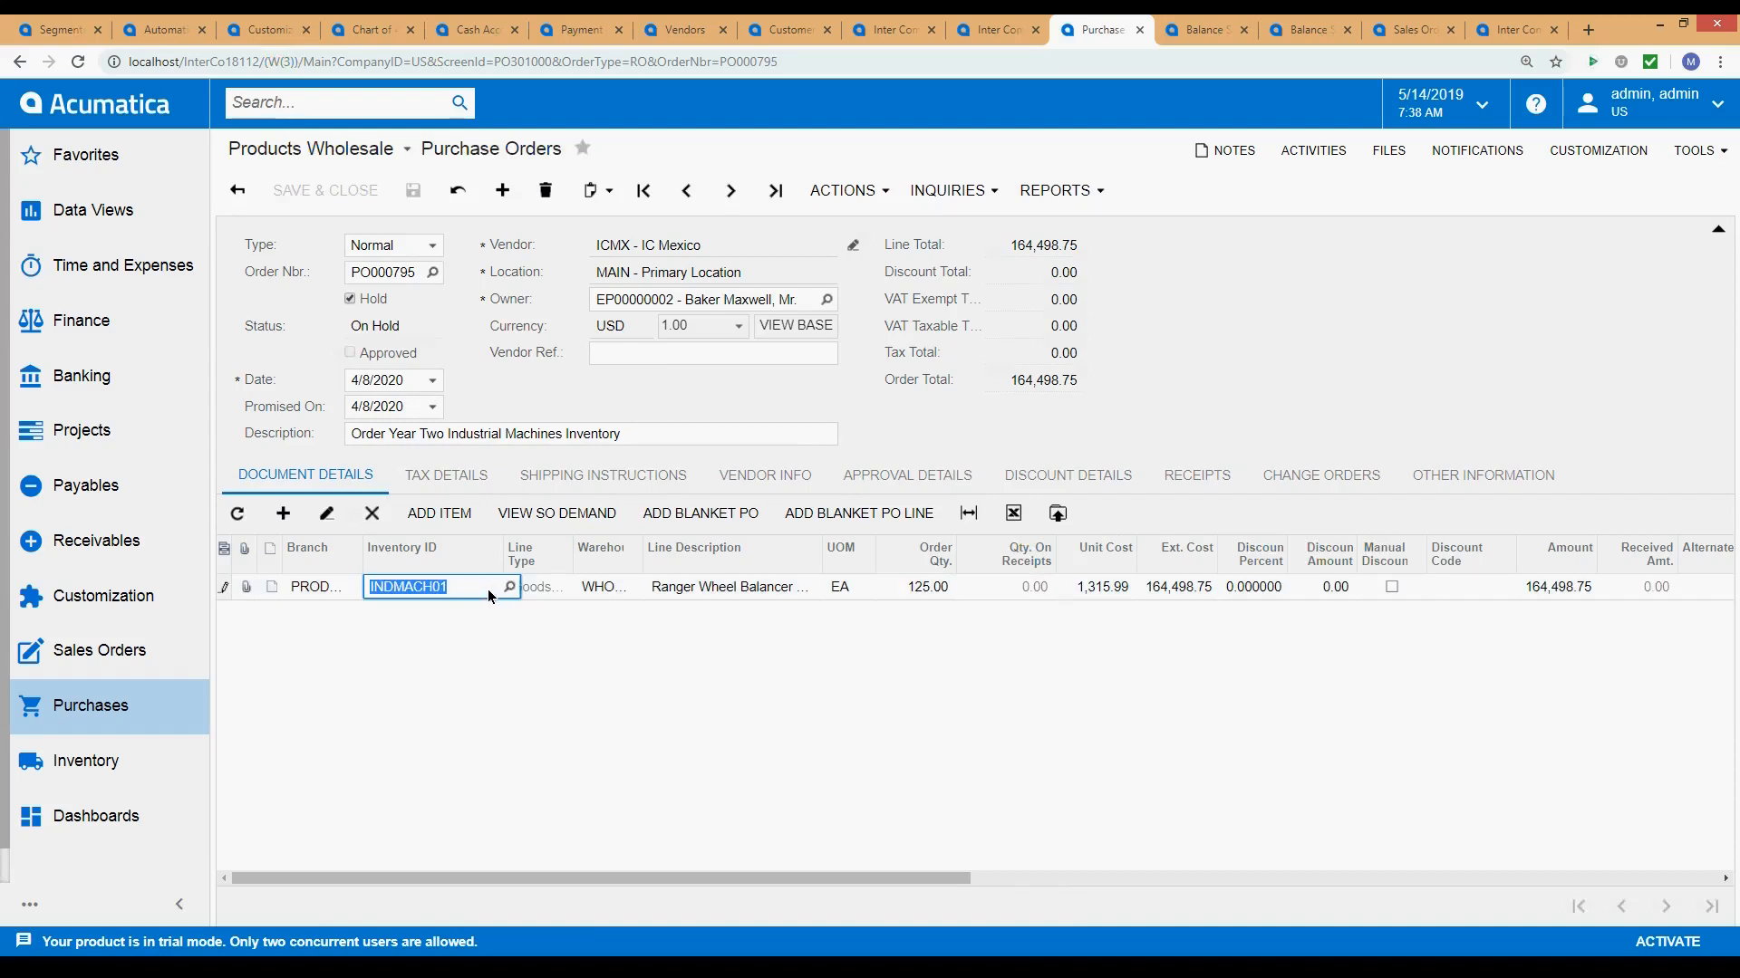
pyautogui.write('ACER')
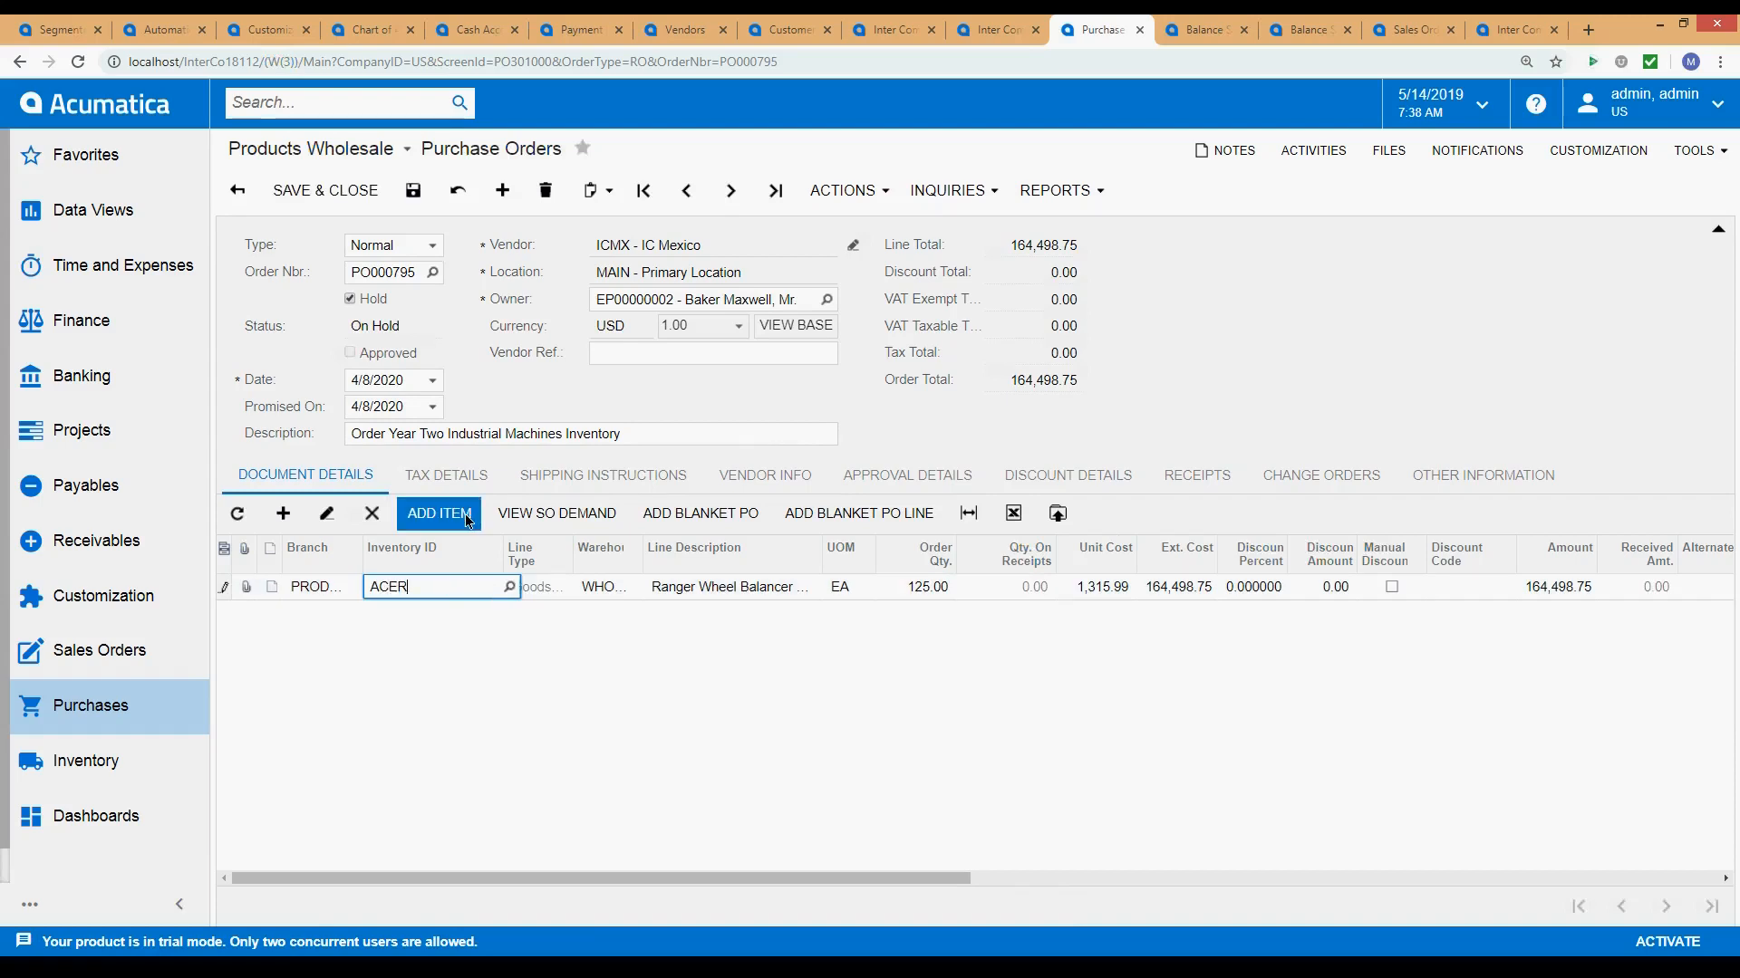
pyautogui.press('Tab')
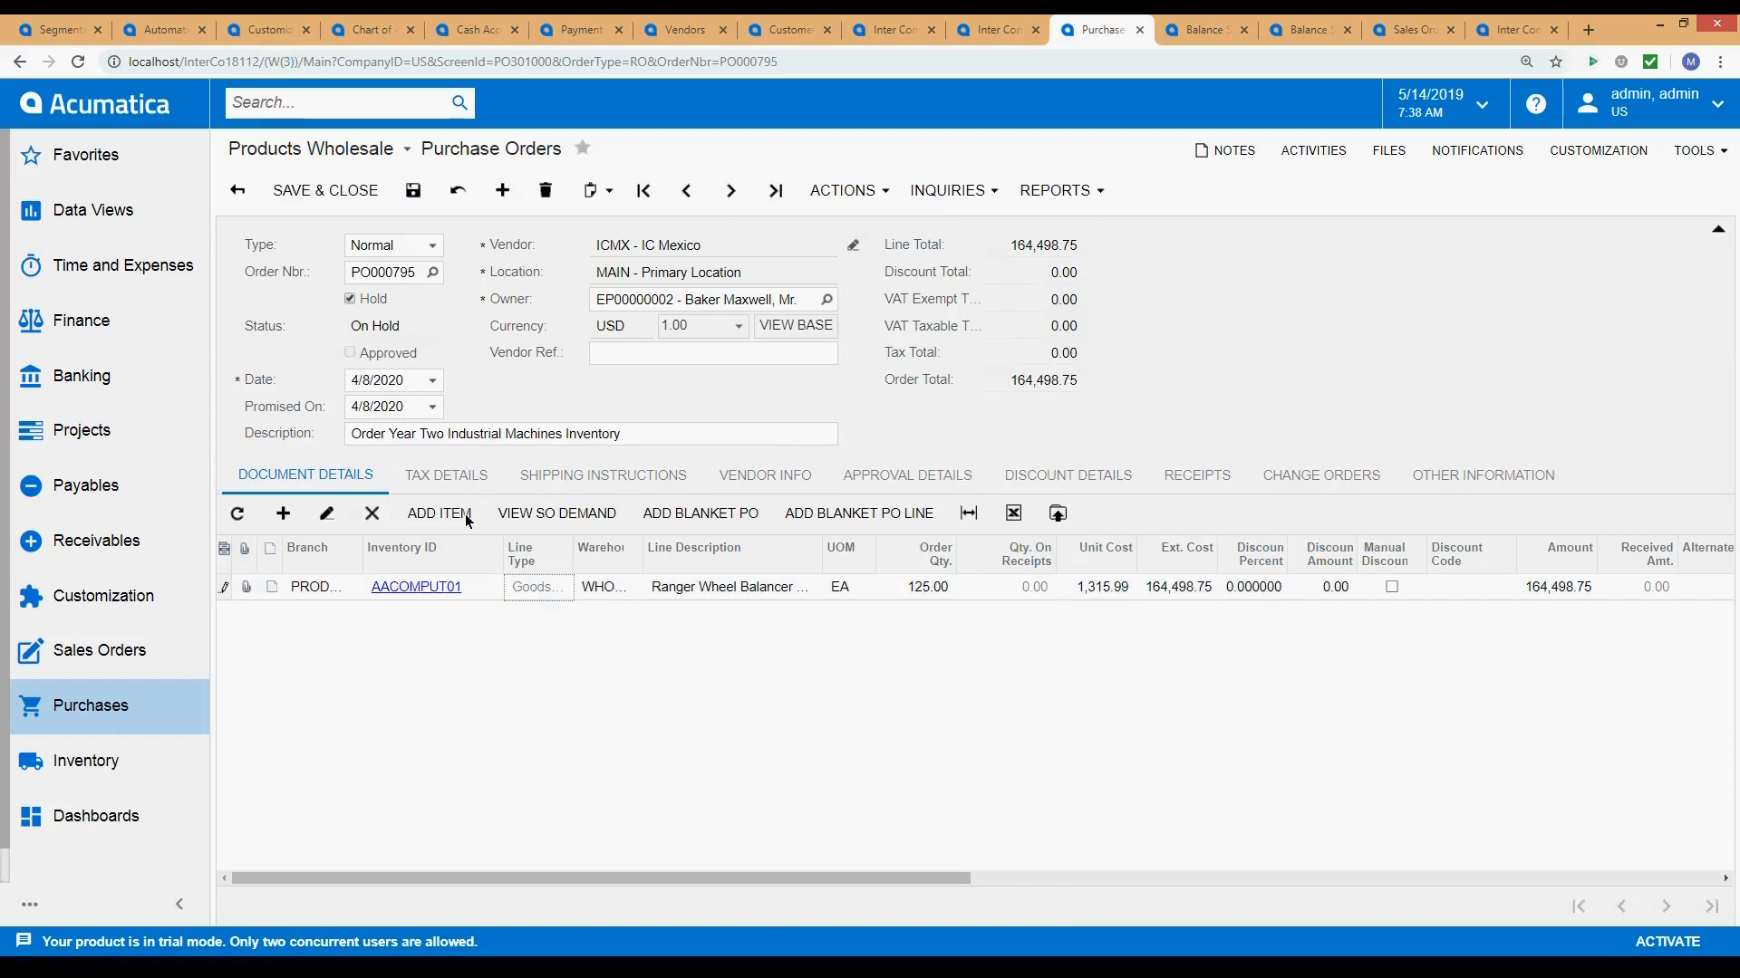
pyautogui.press('Tab')
pyautogui.press('Tab')
pyautogui.press('Tab')
pyautogui.press('Tab')
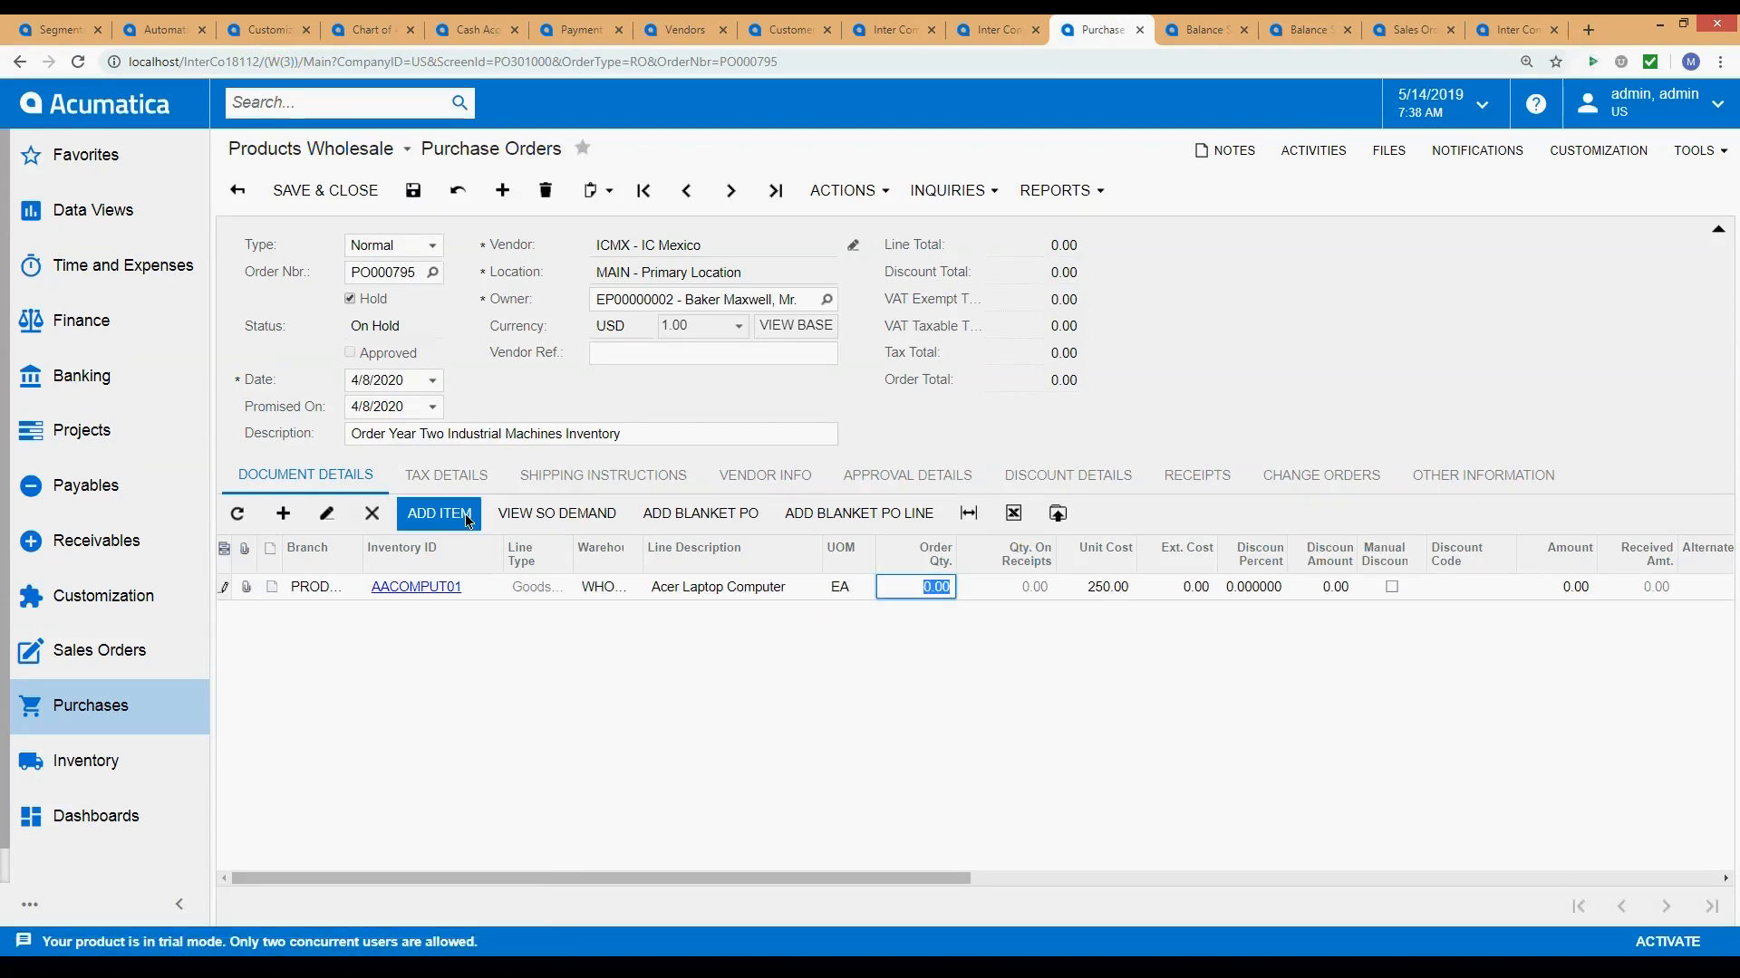
pyautogui.write('2')
pyautogui.press('Tab')
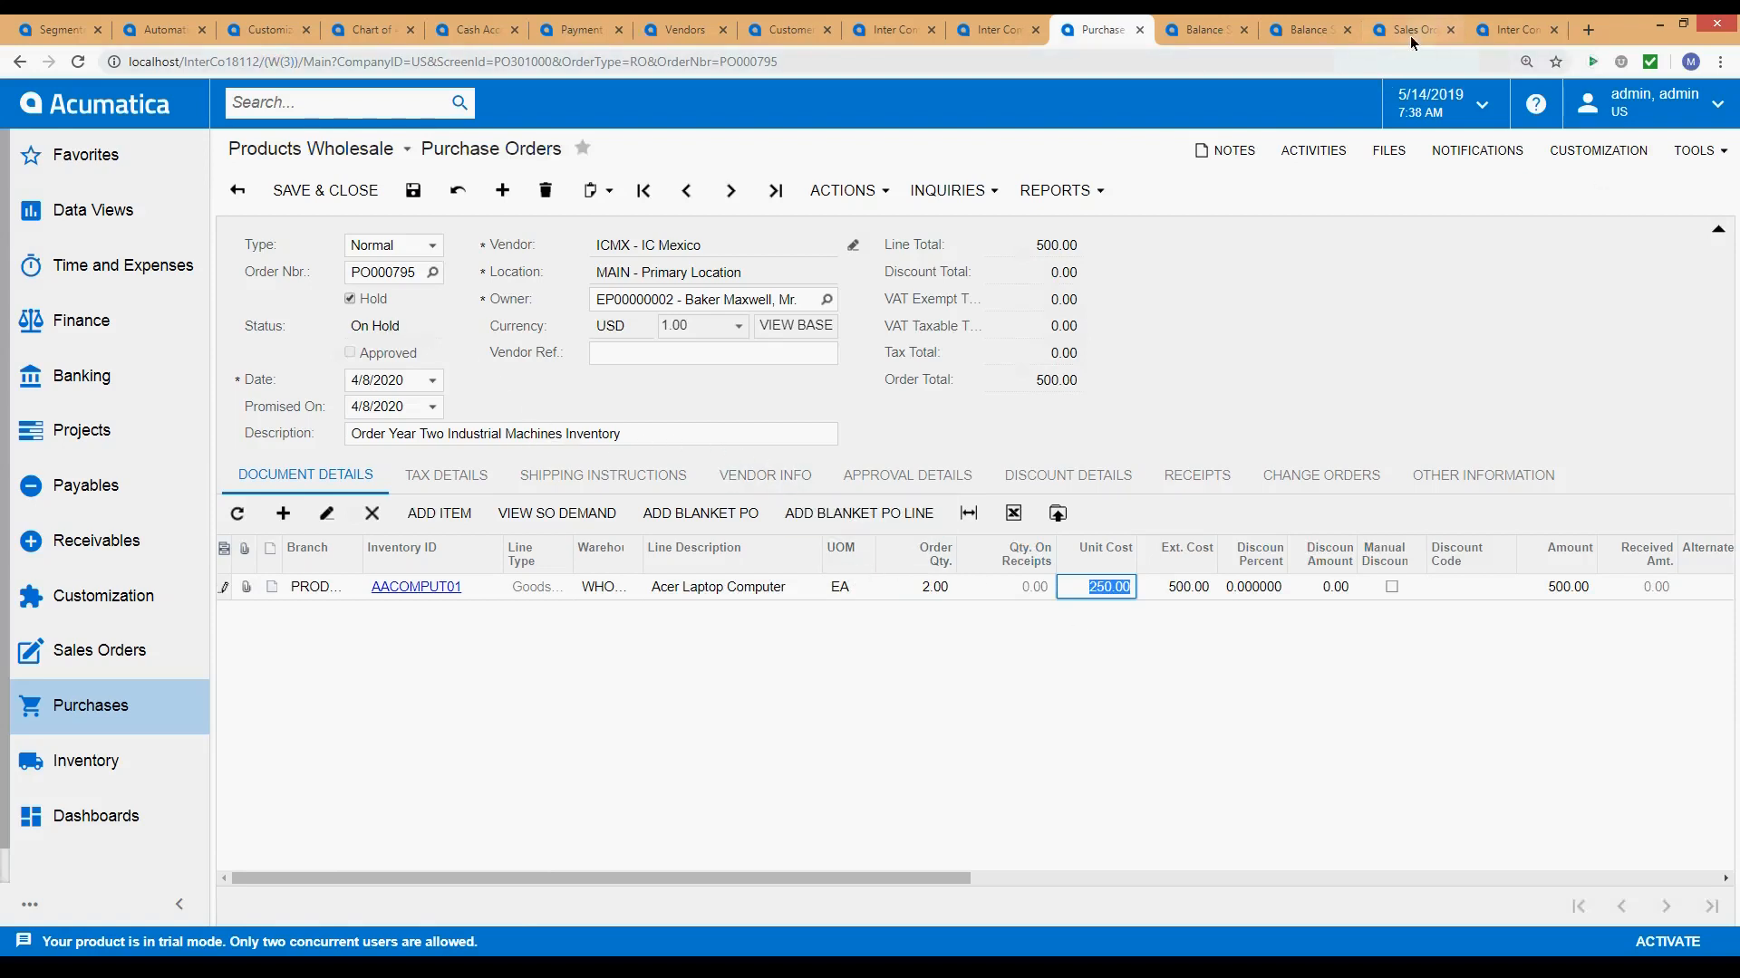
# Duplicate the Inter Company Transactions page and place the copy directly after the Purchase Orders page.
pyautogui.click(1482, 32)
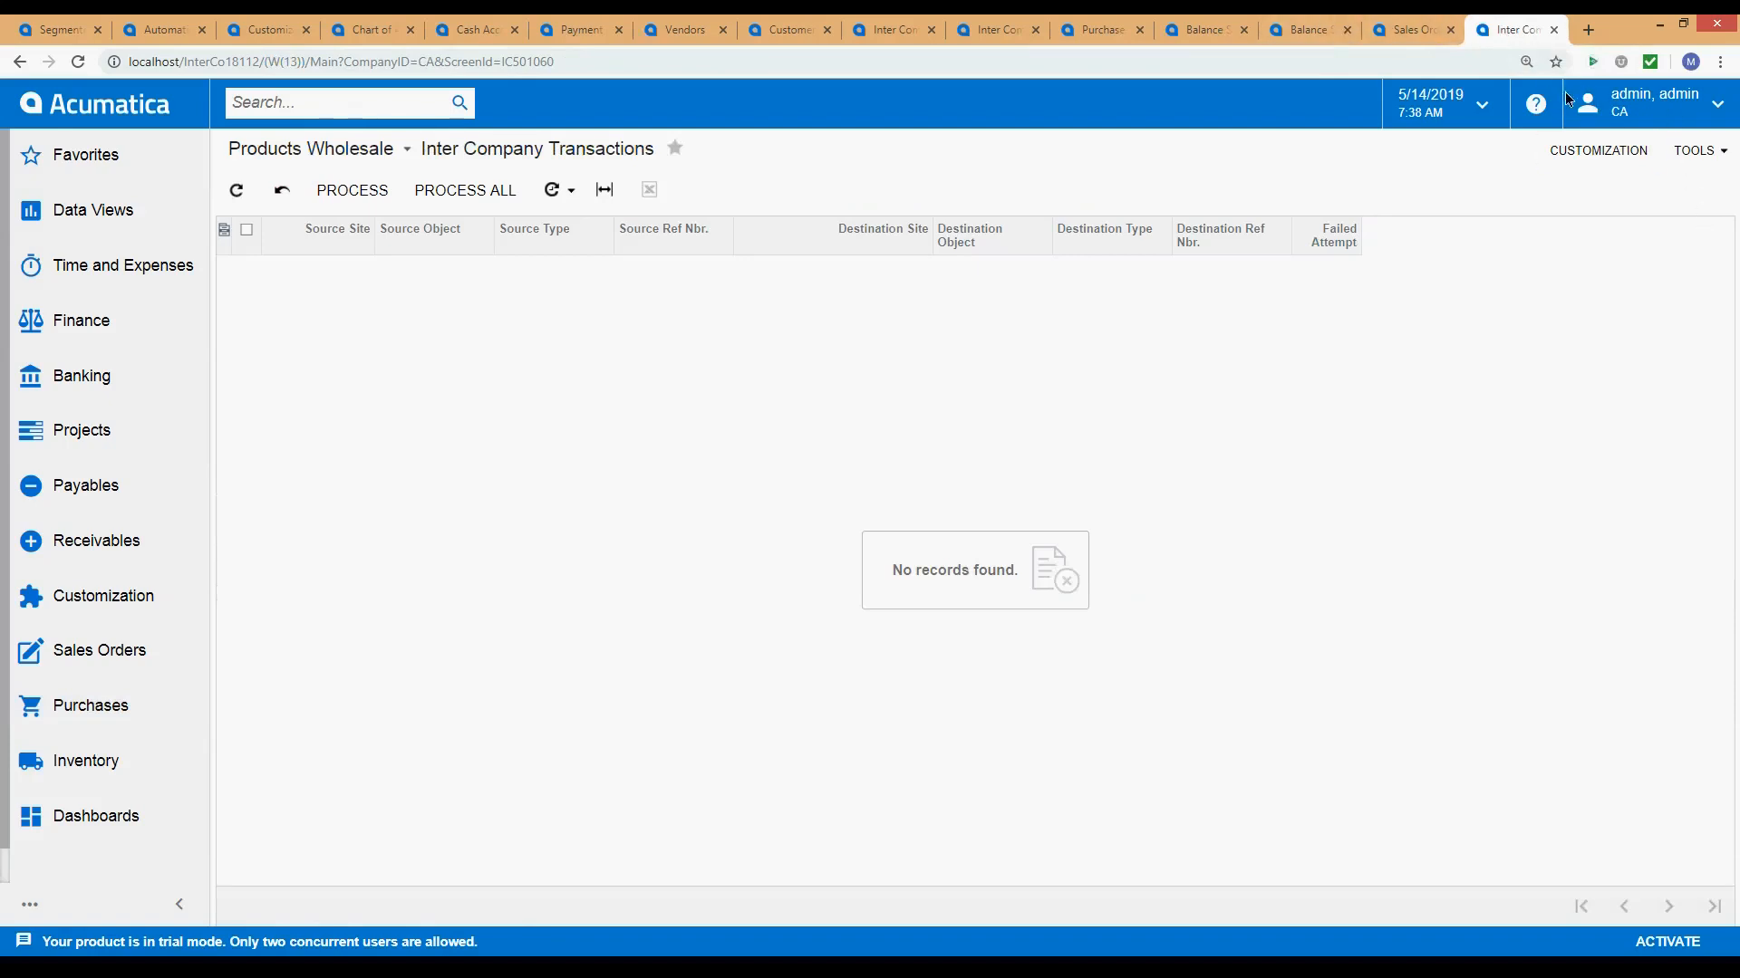
pyautogui.rightClick(1495, 31)
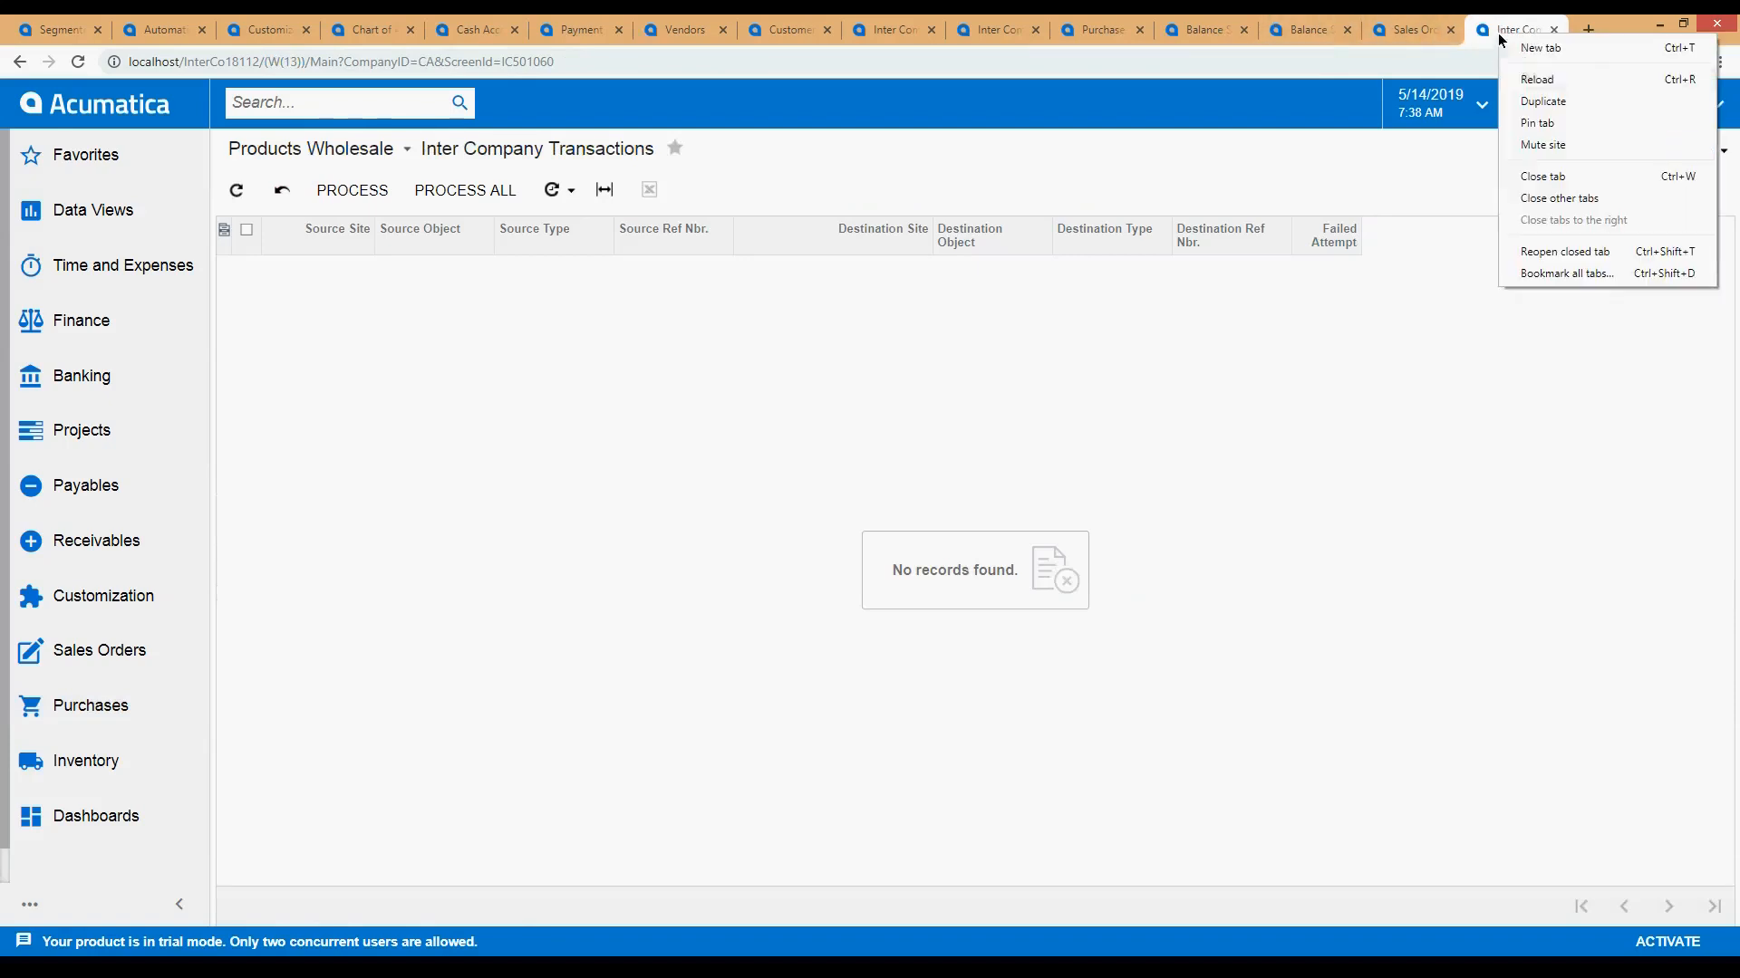
pyautogui.click(1531, 100)
pyautogui.moveTo(1531, 23); pyautogui.dragTo(1137, 22)
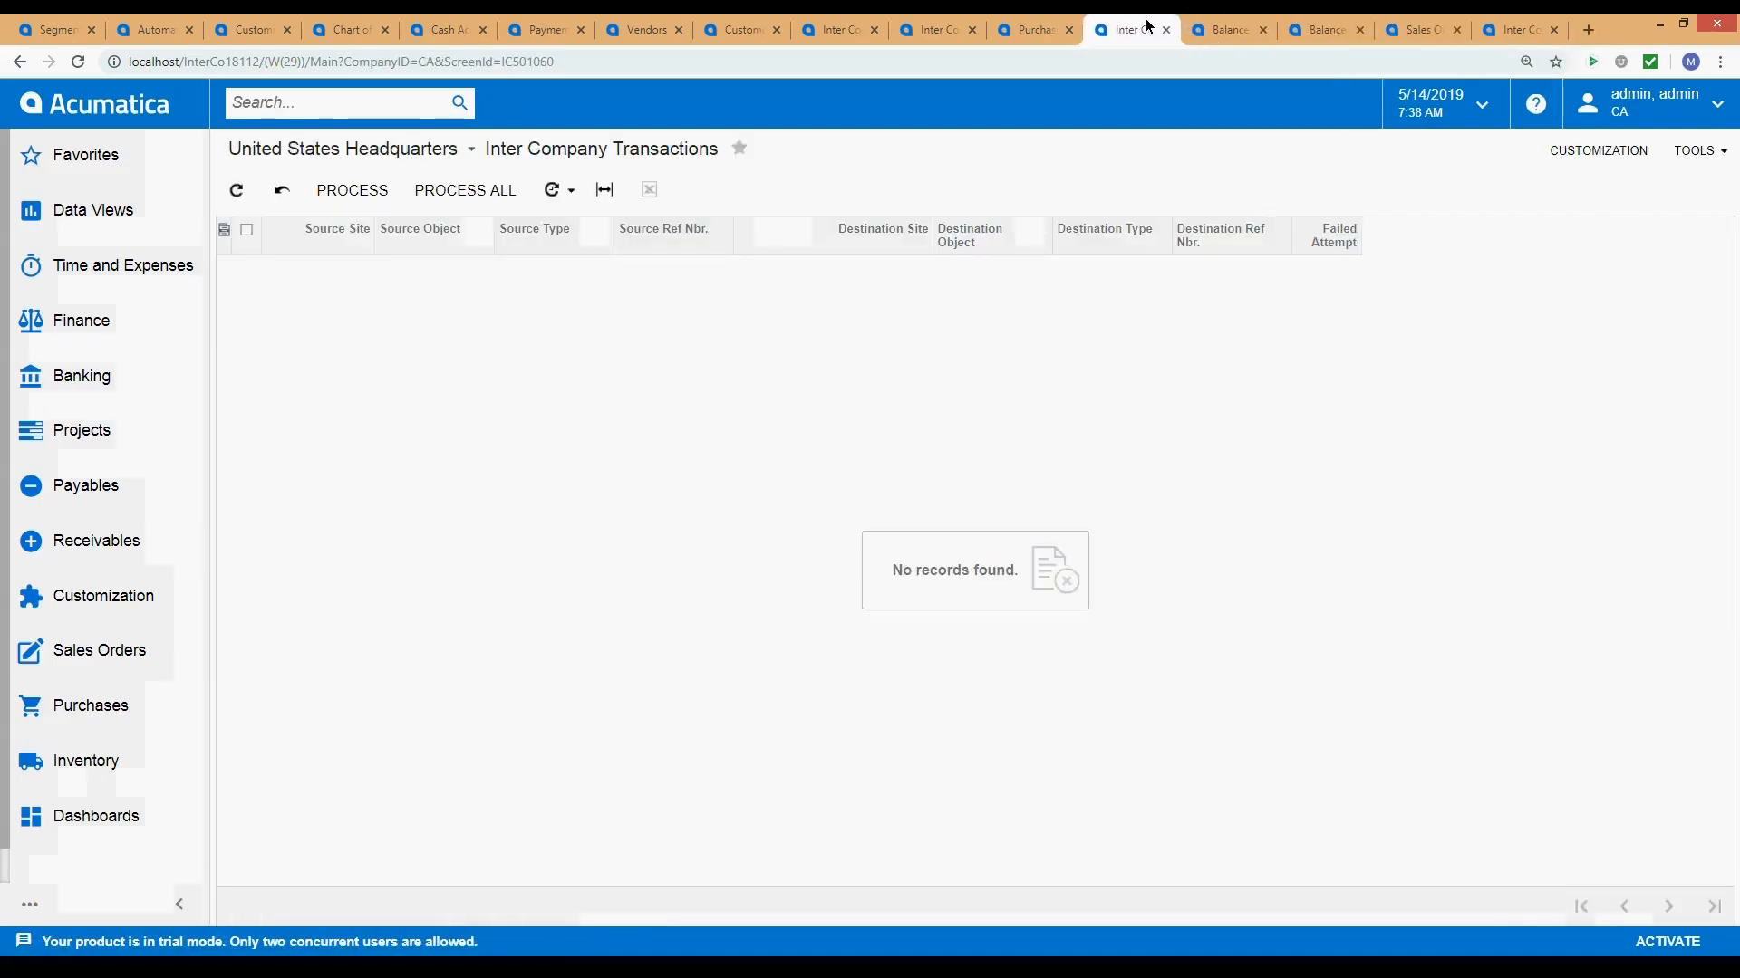
# Switch the duplicated Inter Company Transactions page to the US company and the United States Headquarters branch.
pyautogui.click(1033, 29)
pyautogui.click(1133, 29)
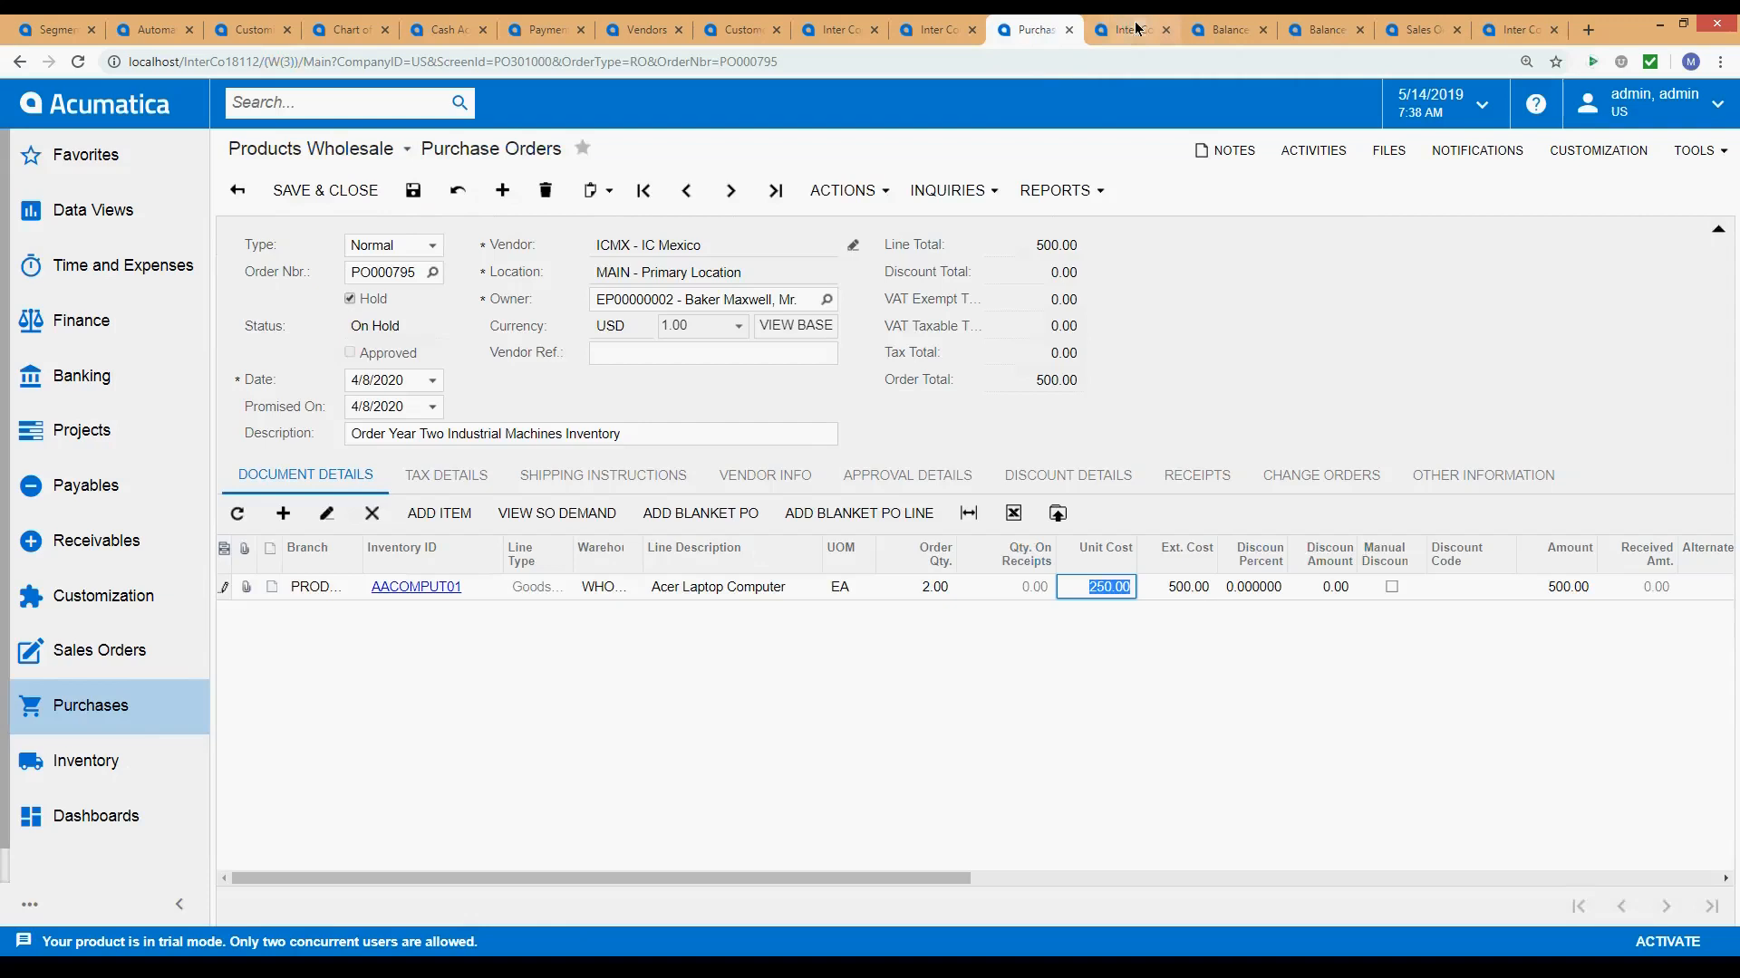
pyautogui.click(1707, 109)
pyautogui.click(1591, 156)
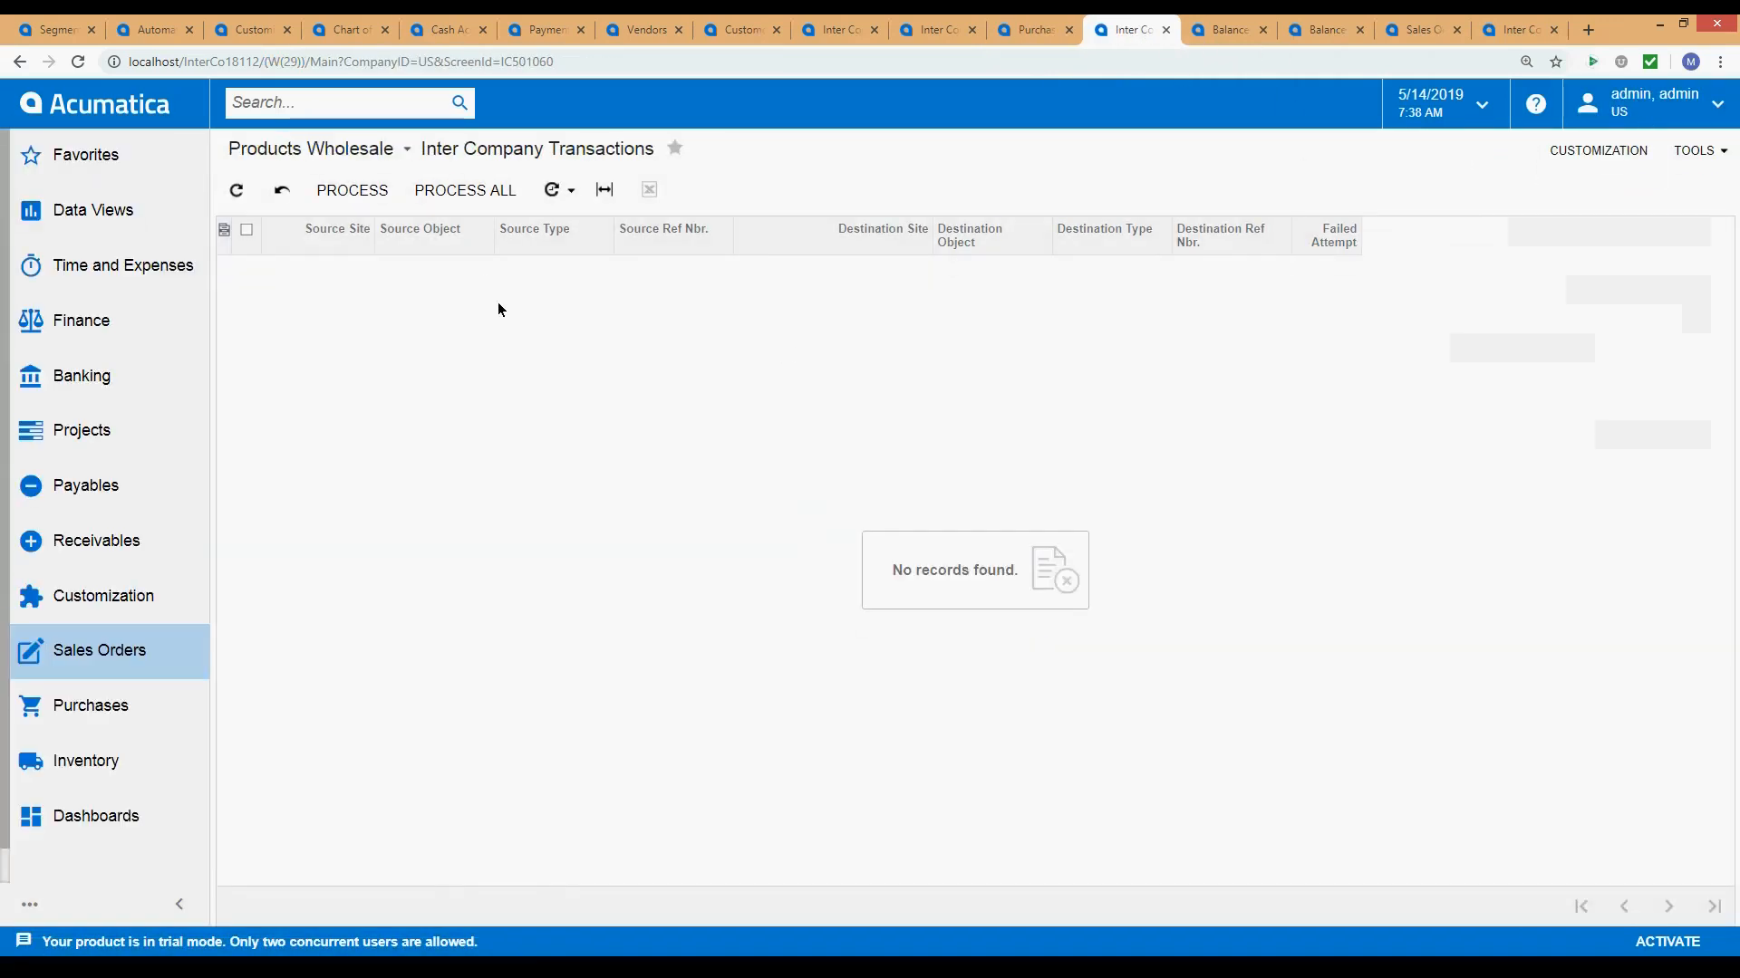
pyautogui.click(405, 156)
pyautogui.click(398, 175)
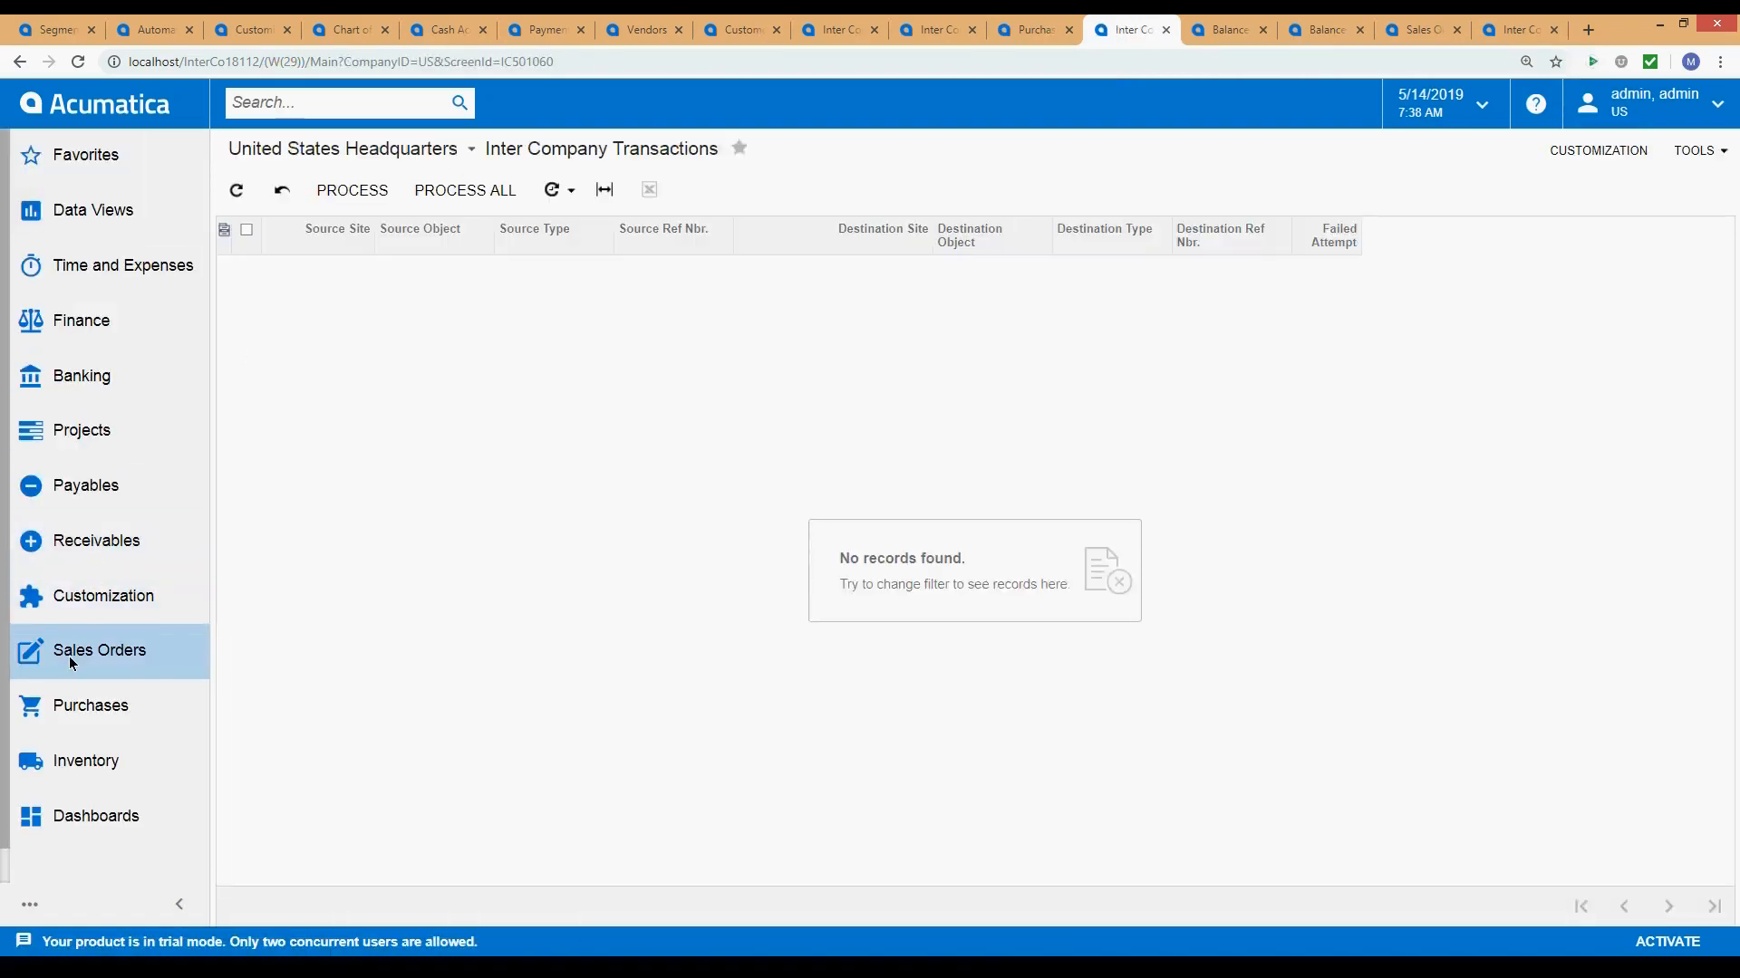
# Check where Inter Company Transactions is listed under Purchases and Sales Orders, and refresh the transactions list.
pyautogui.click(70, 658)
pyautogui.click(81, 707)
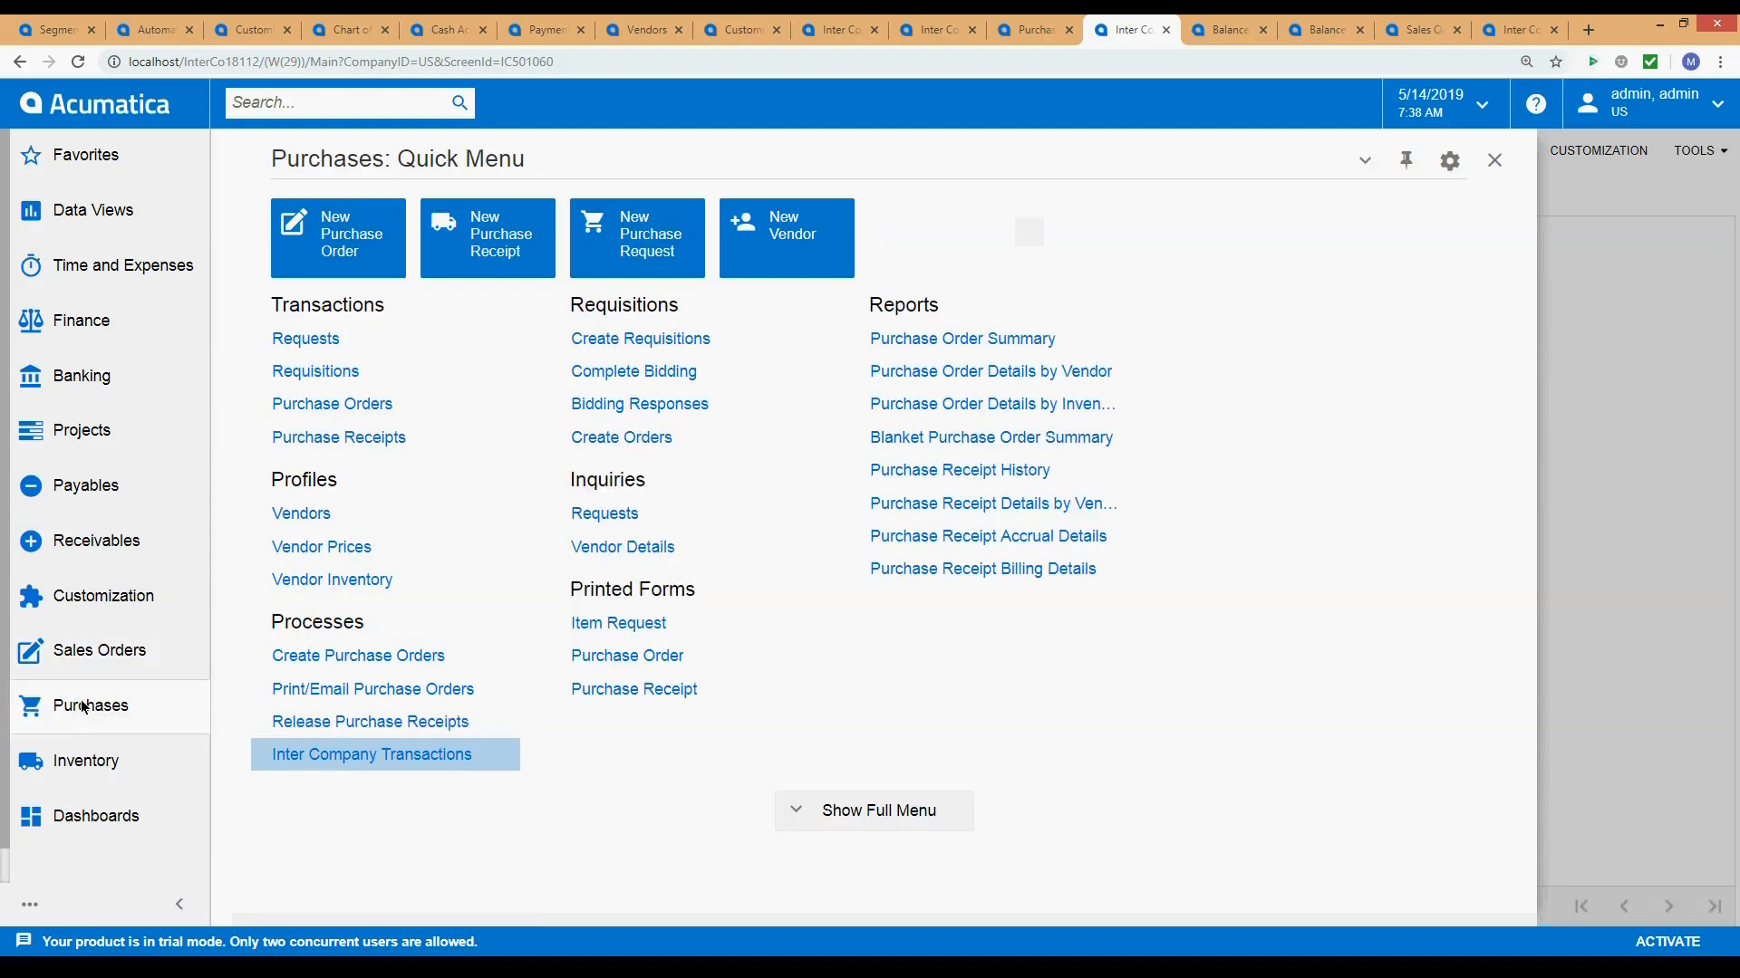
pyautogui.click(129, 647)
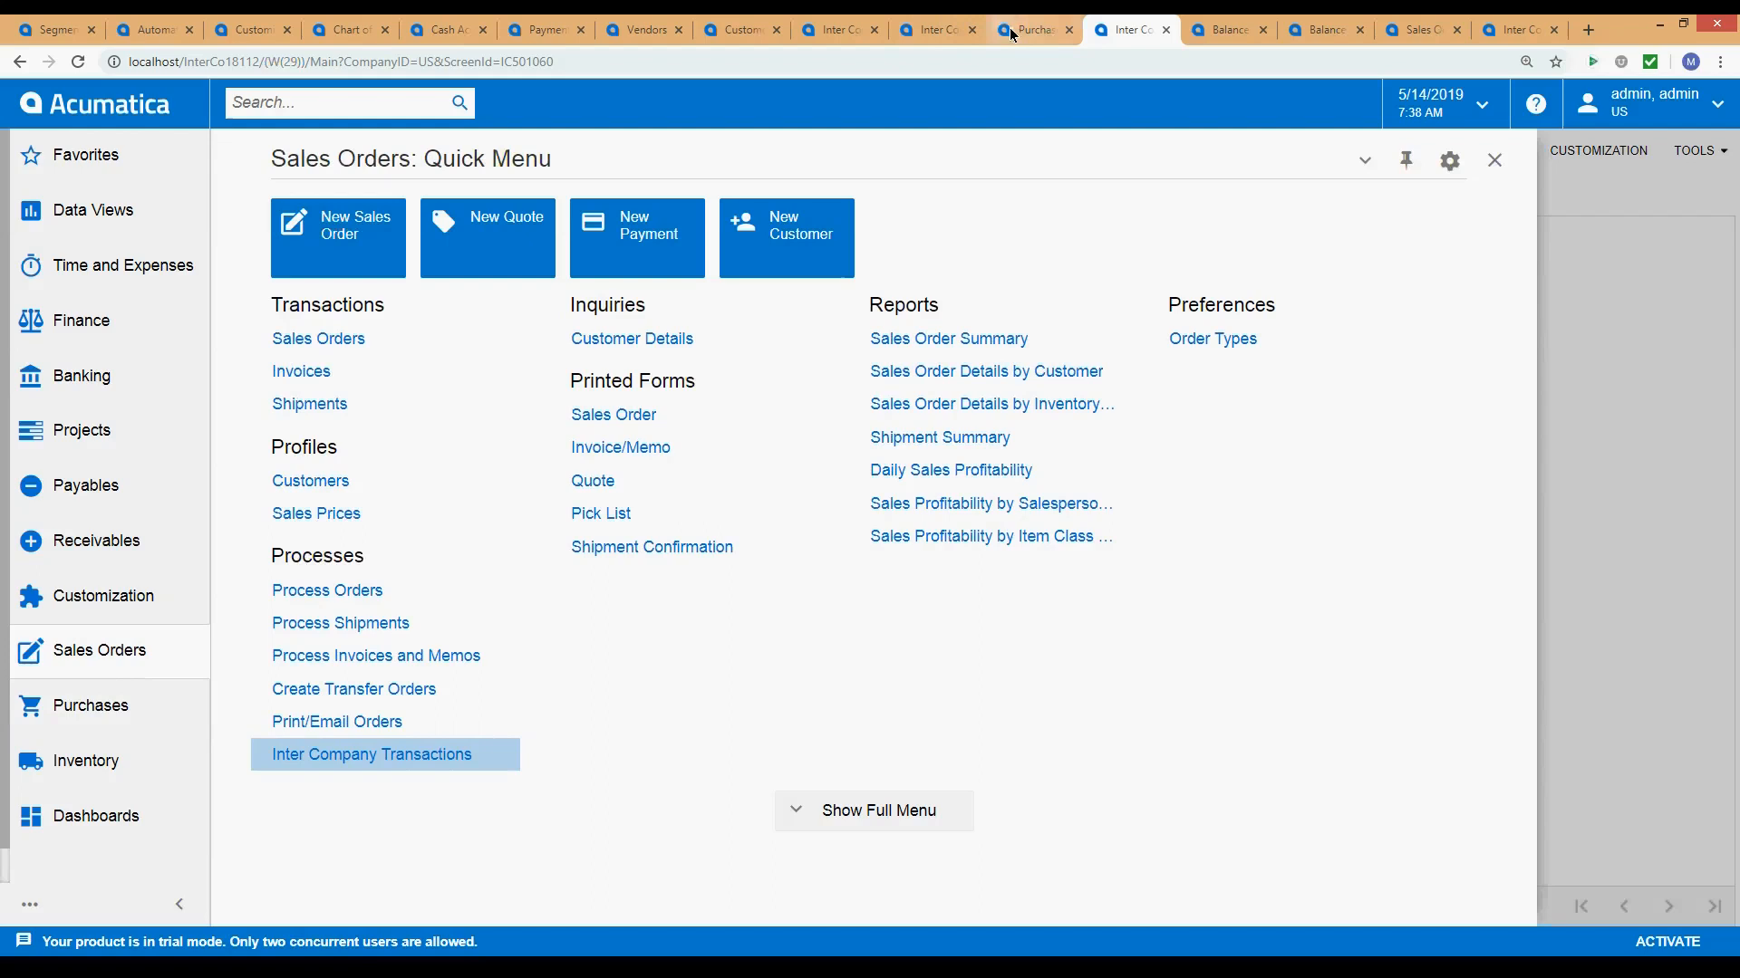
pyautogui.click(1493, 164)
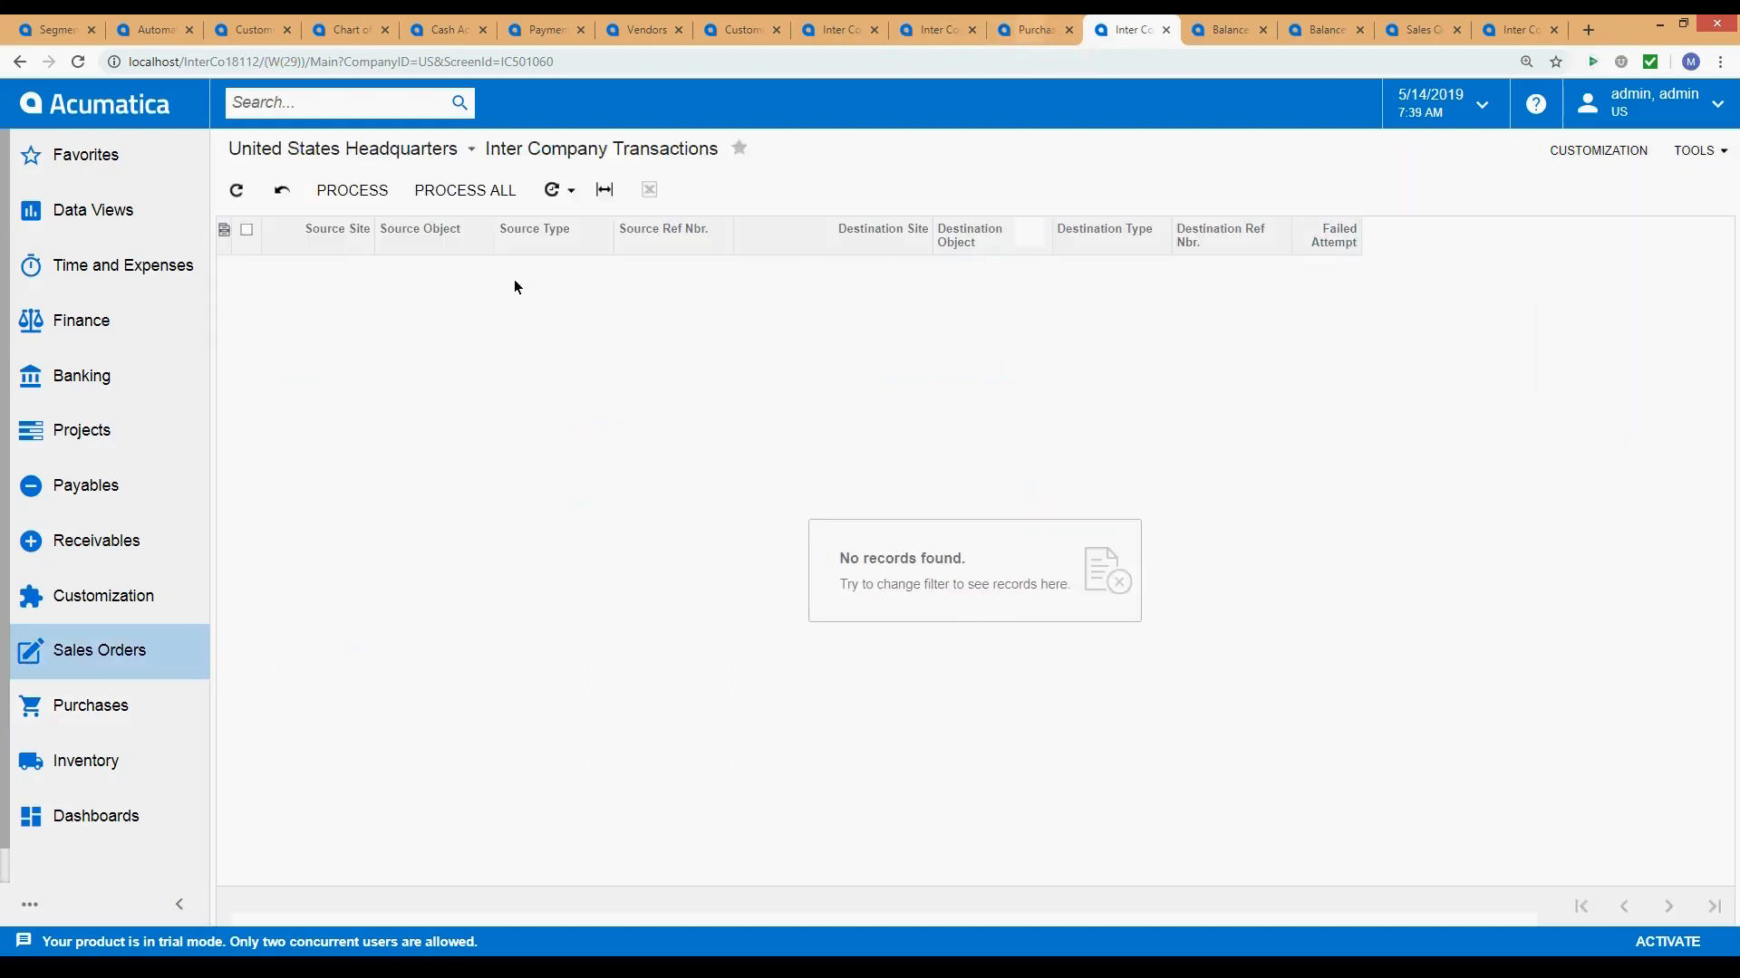
pyautogui.click(238, 191)
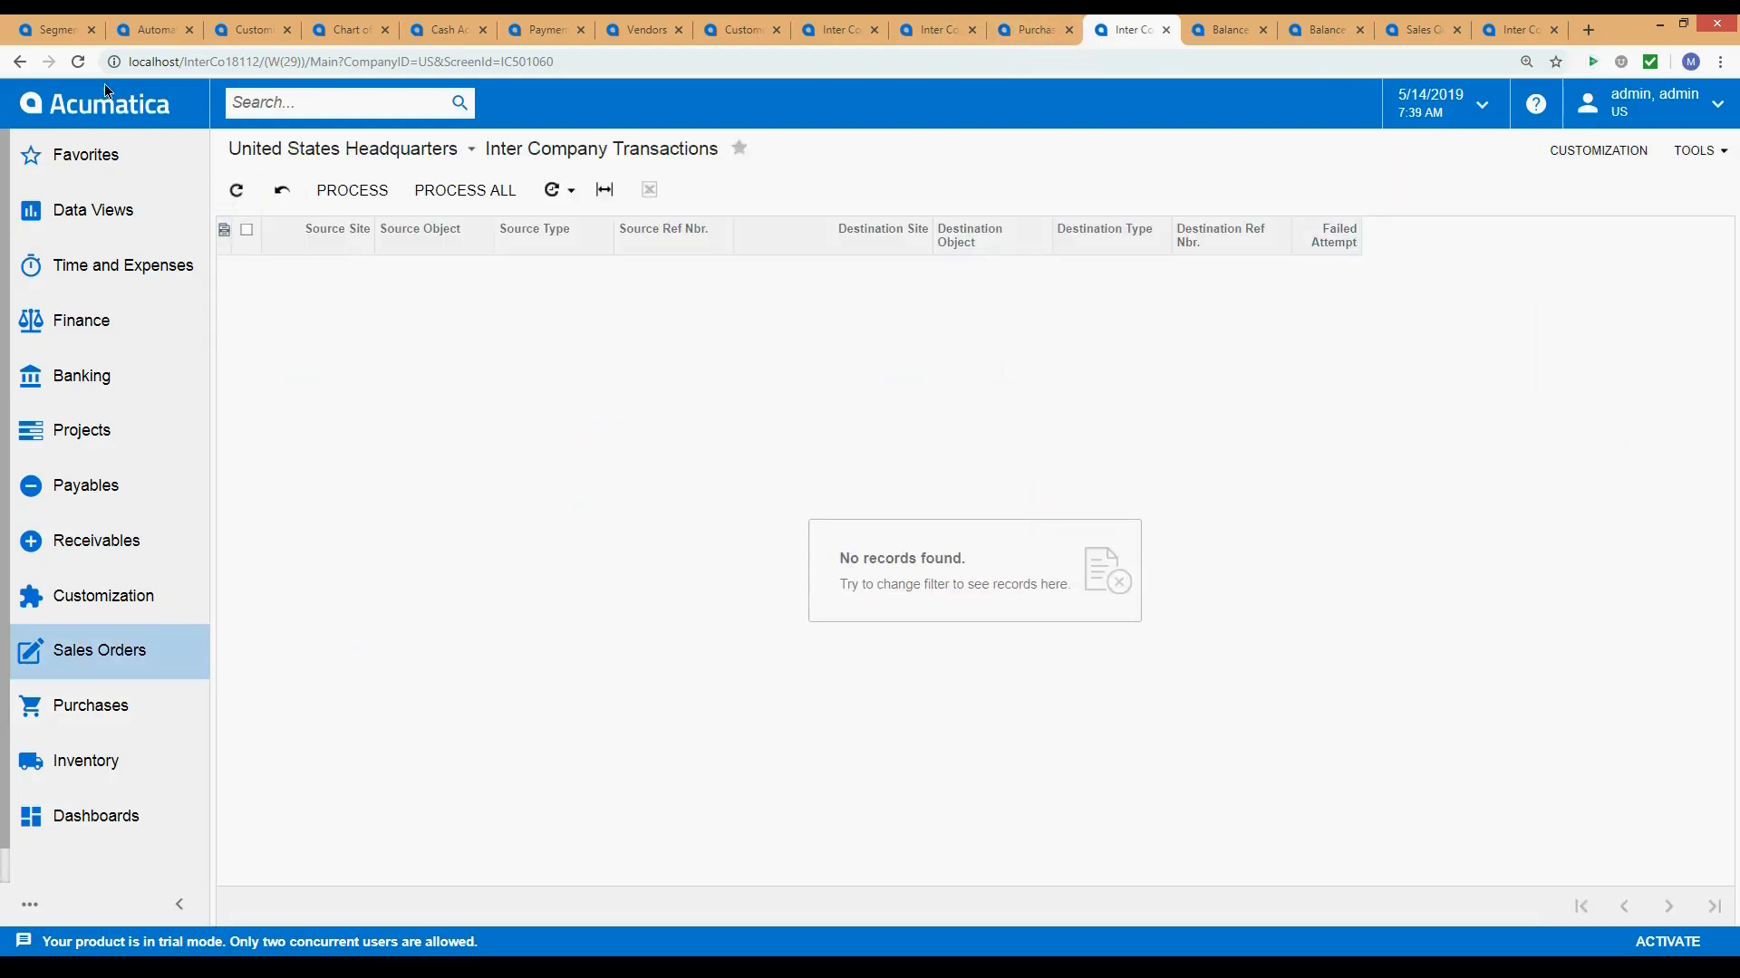
# Take the IC Mexico purchase order off hold and reload the Inter Company Transactions page to check for it.
pyautogui.click(1027, 29)
pyautogui.click(377, 300)
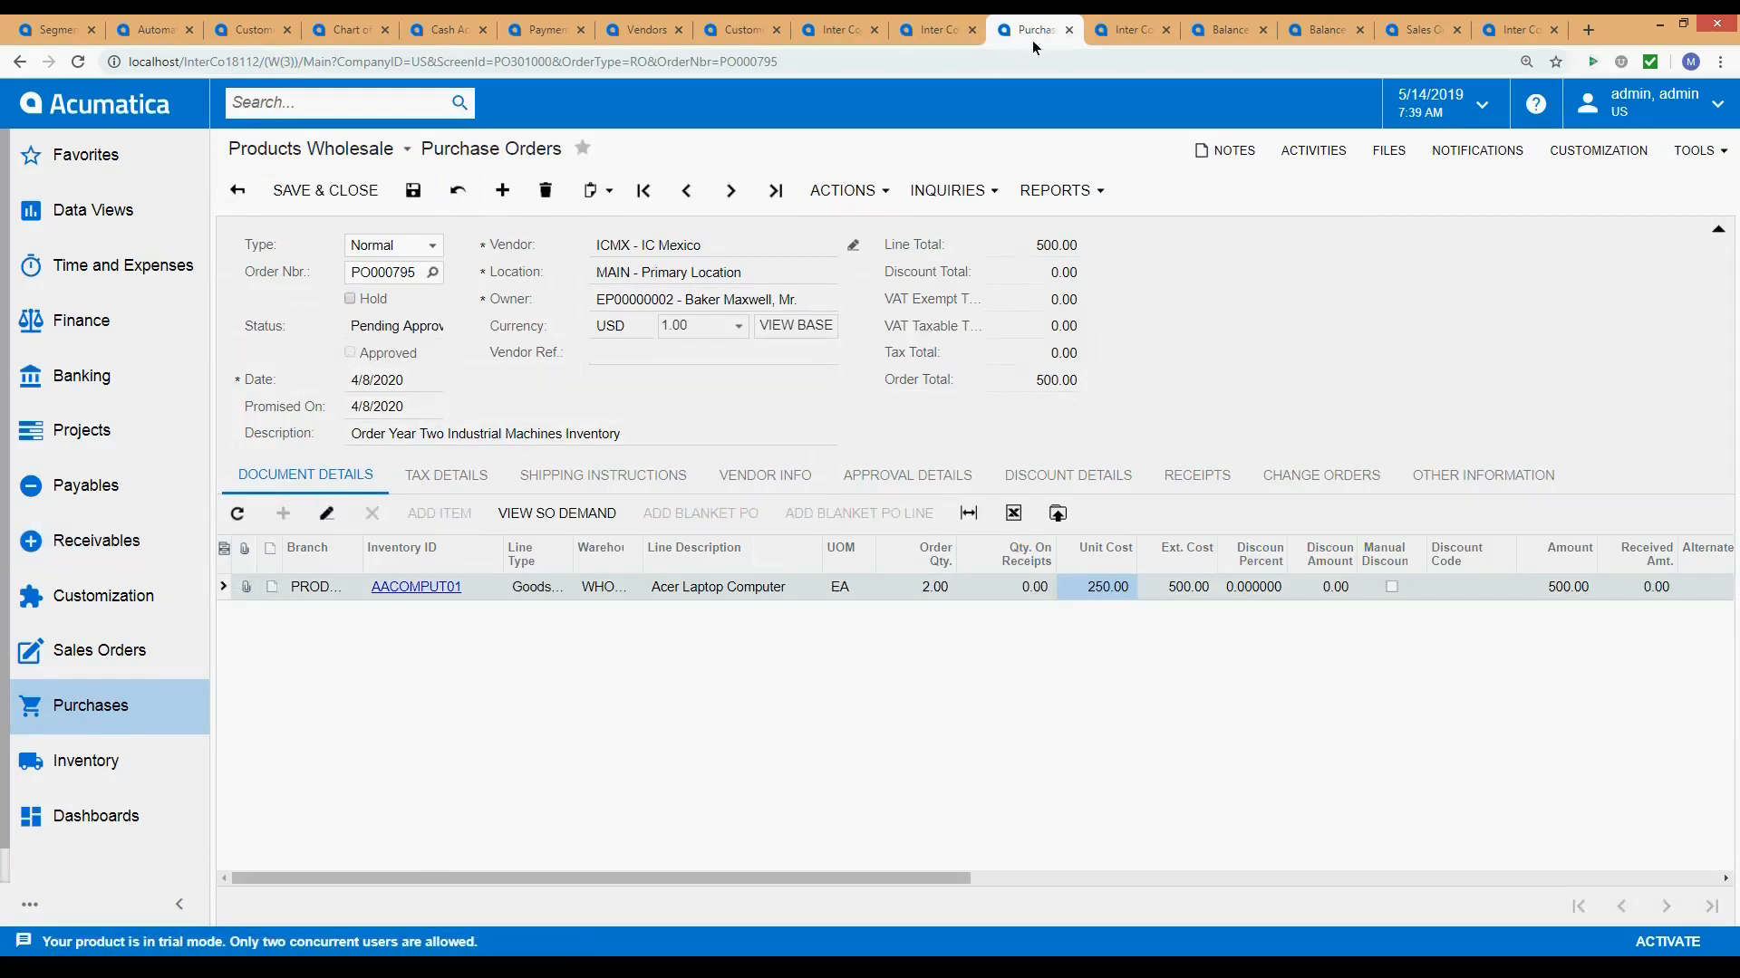
pyautogui.click(1116, 32)
pyautogui.click(77, 62)
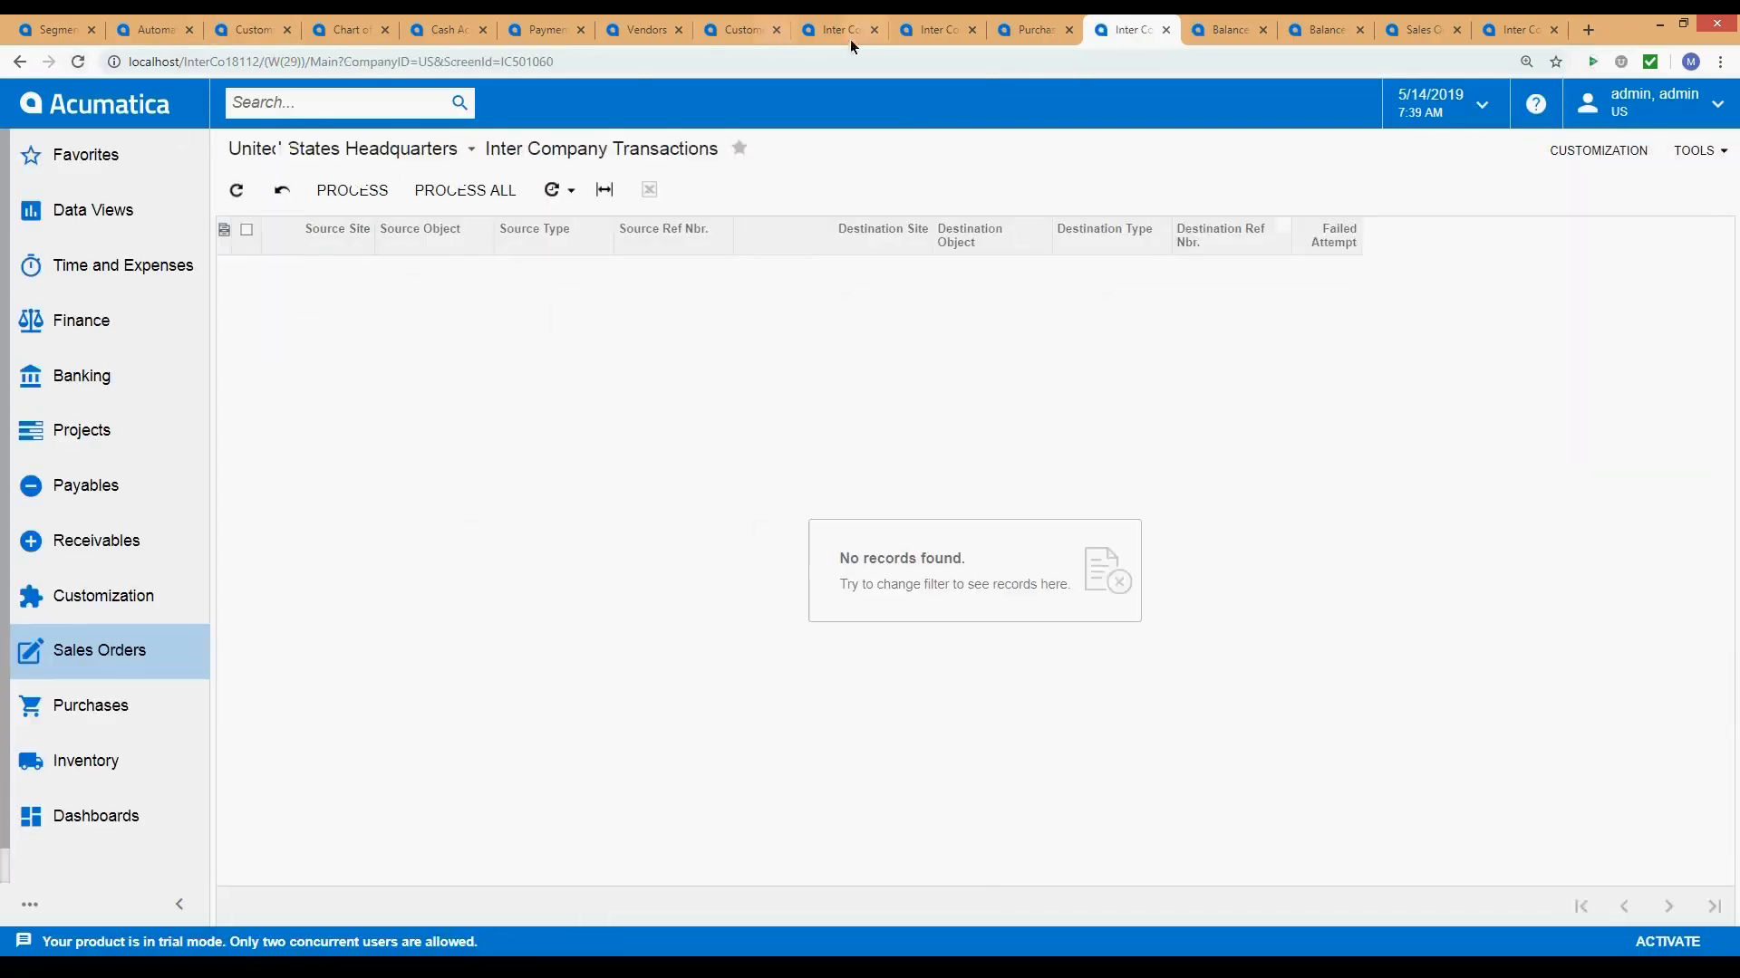
# Return to the IC Mexico purchase order and approve it.
pyautogui.click(1037, 17)
pyautogui.click(833, 192)
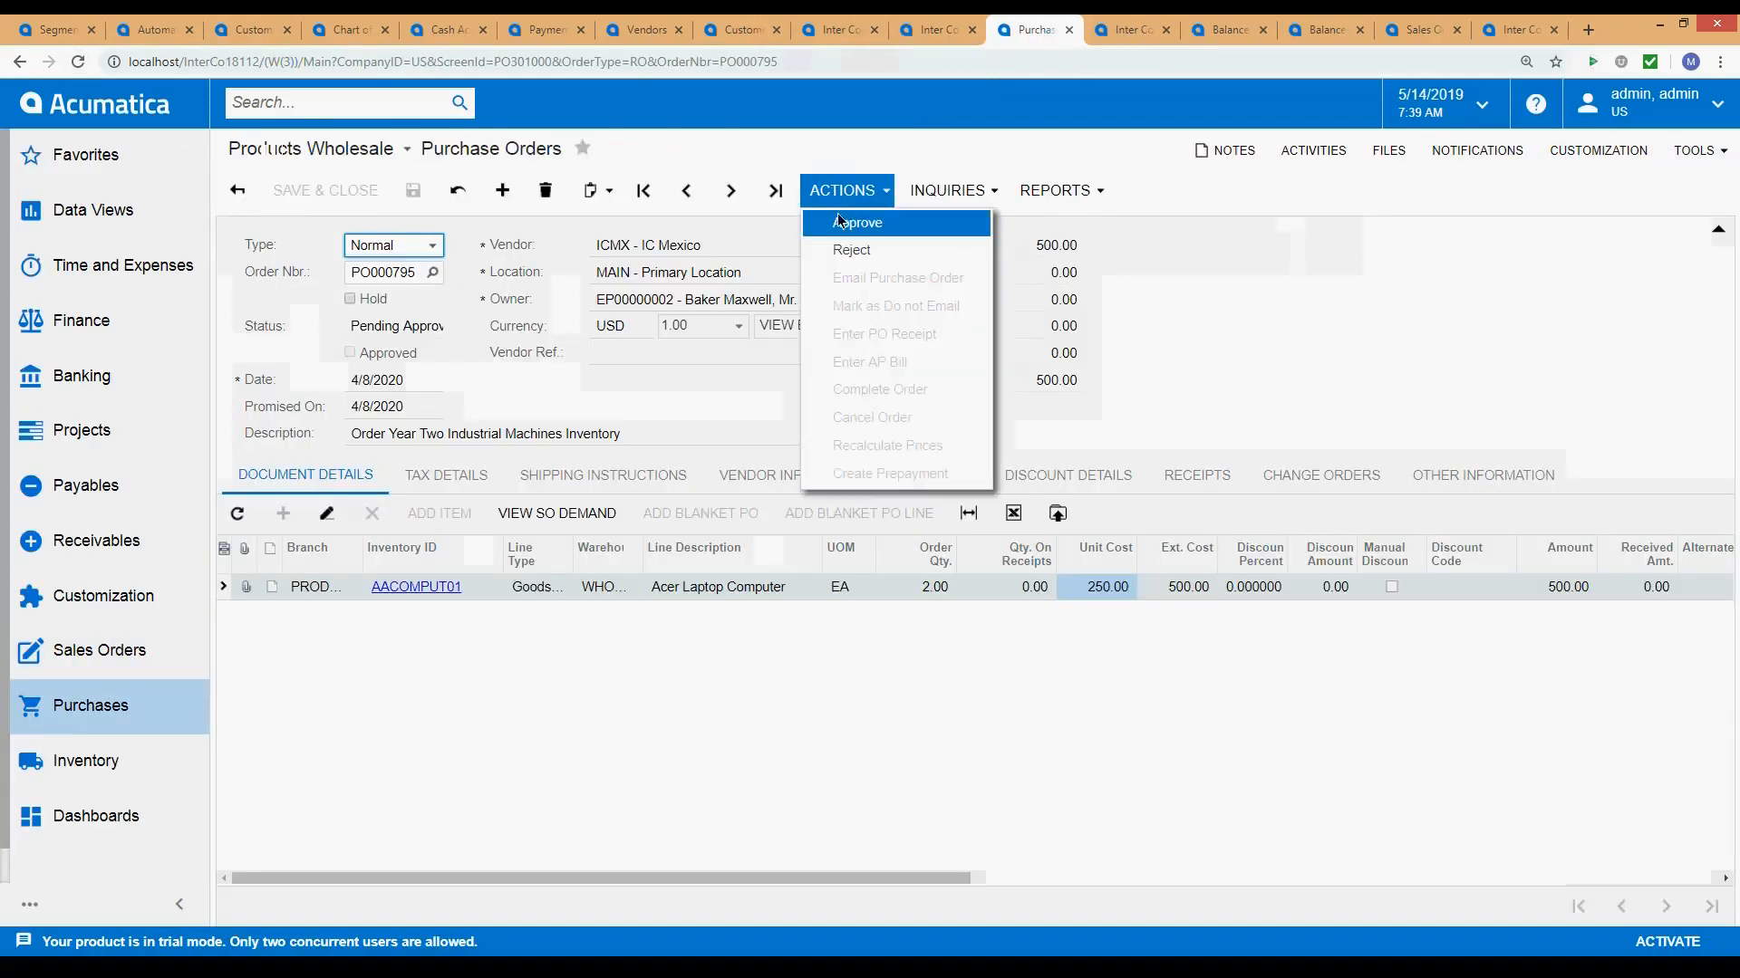
pyautogui.click(845, 224)
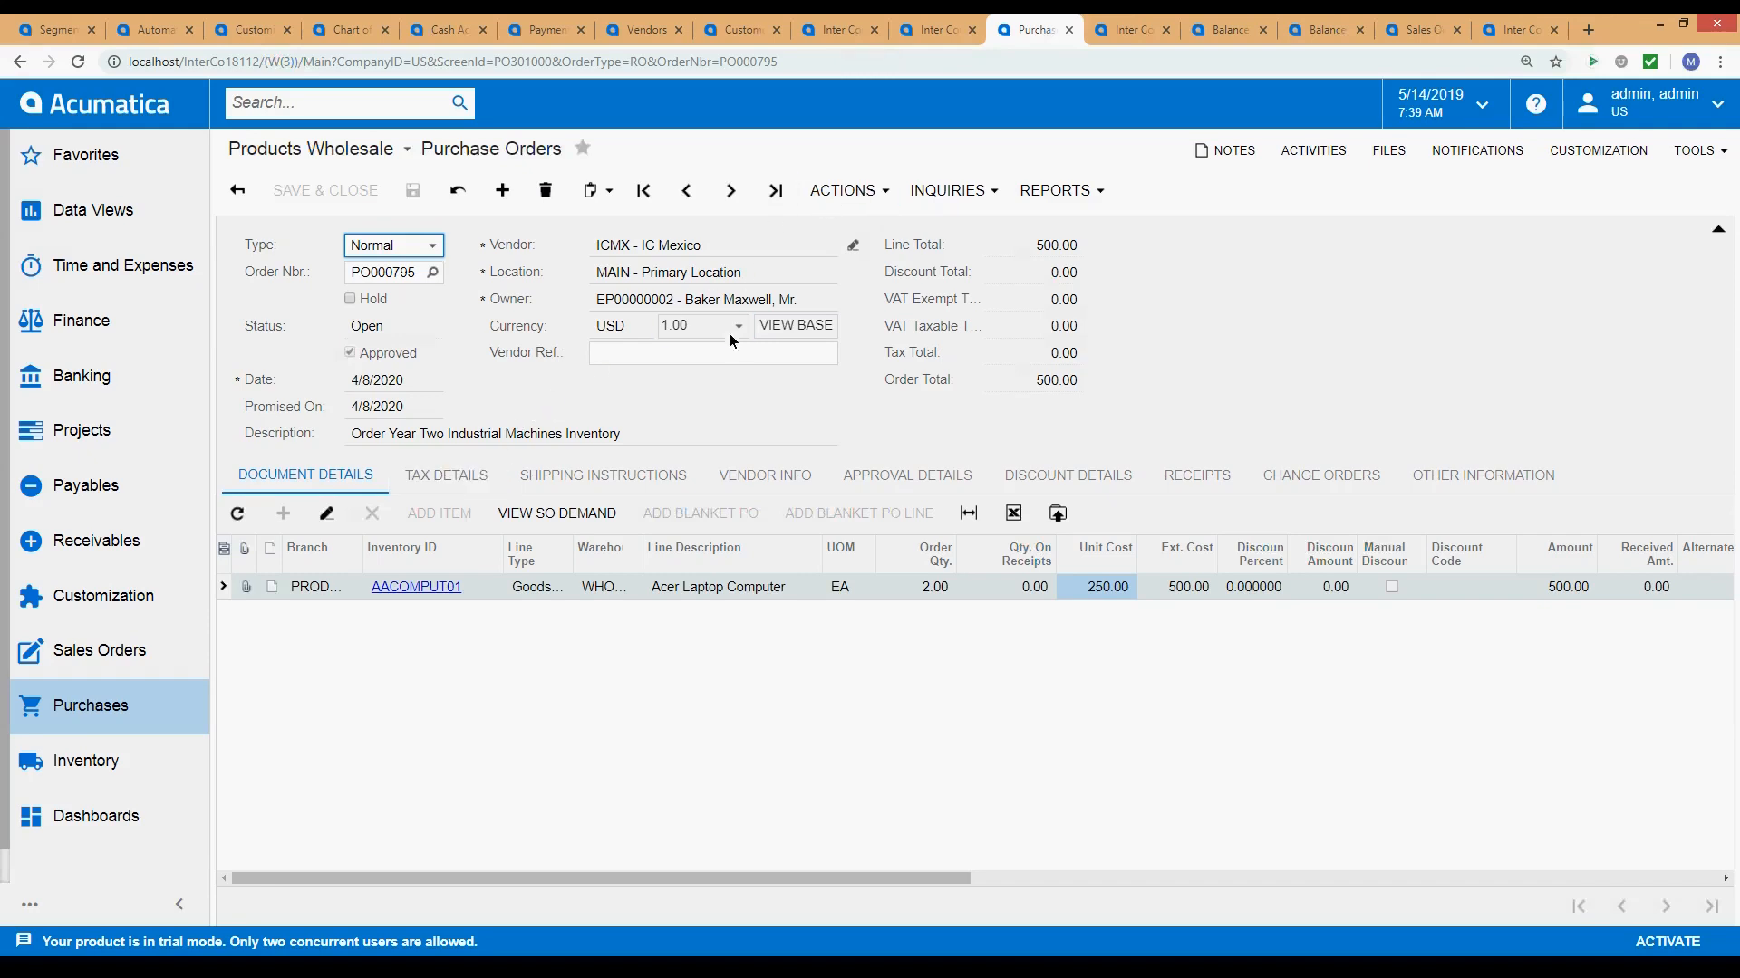
# Check the Vendor Ref. field entry in the NL Open Standard automation step against the Vendor Ref. field on the purchase order.
pyautogui.hotkey('ctrl', '2')
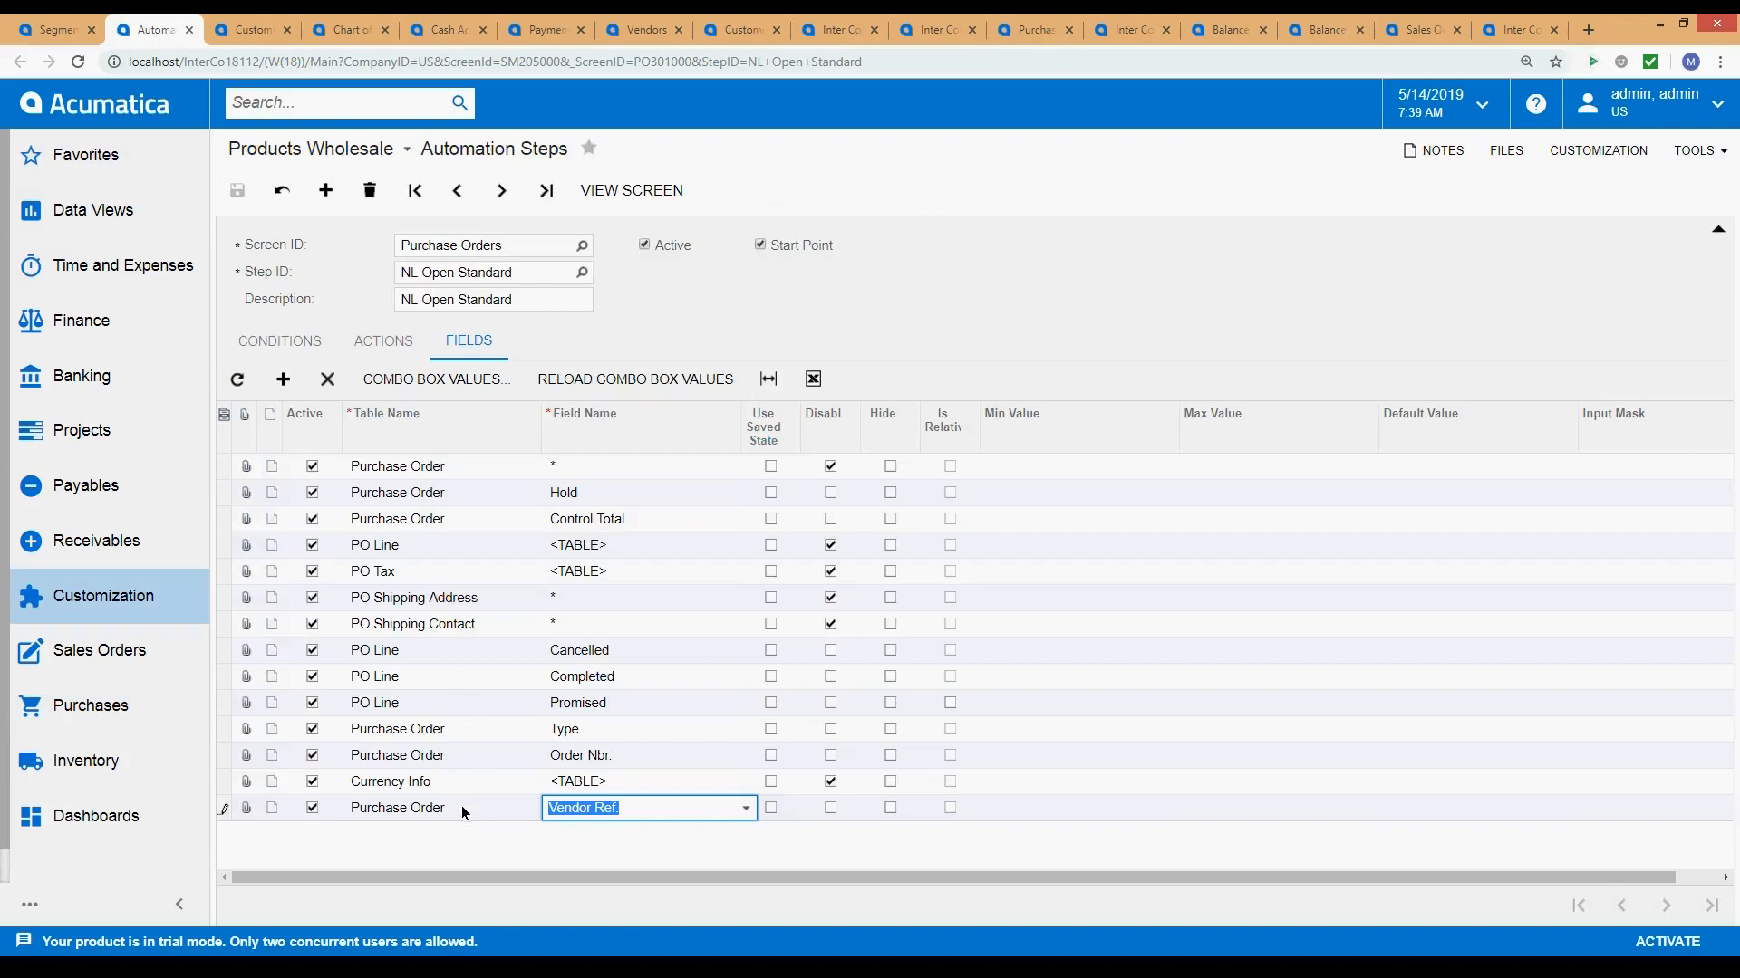
pyautogui.click(1032, 33)
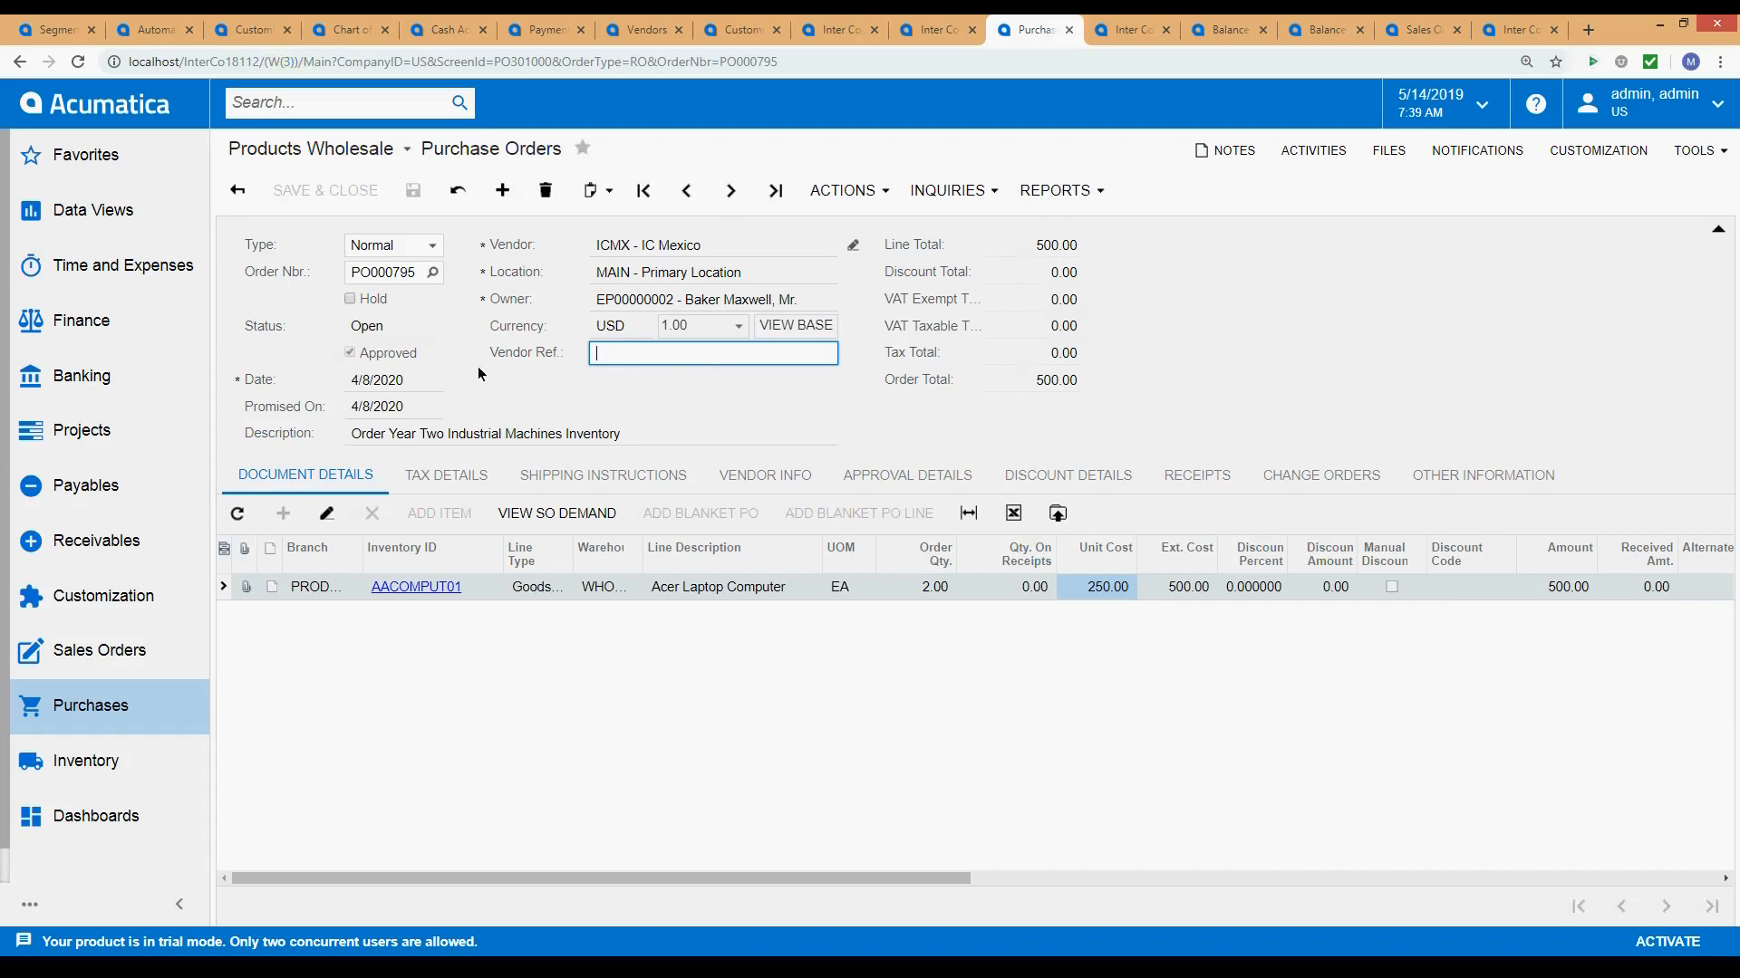
# Reload the US Inter Company Transactions list and compare its source reference numbers with the IC Mexico purchase order.
pyautogui.click(1129, 36)
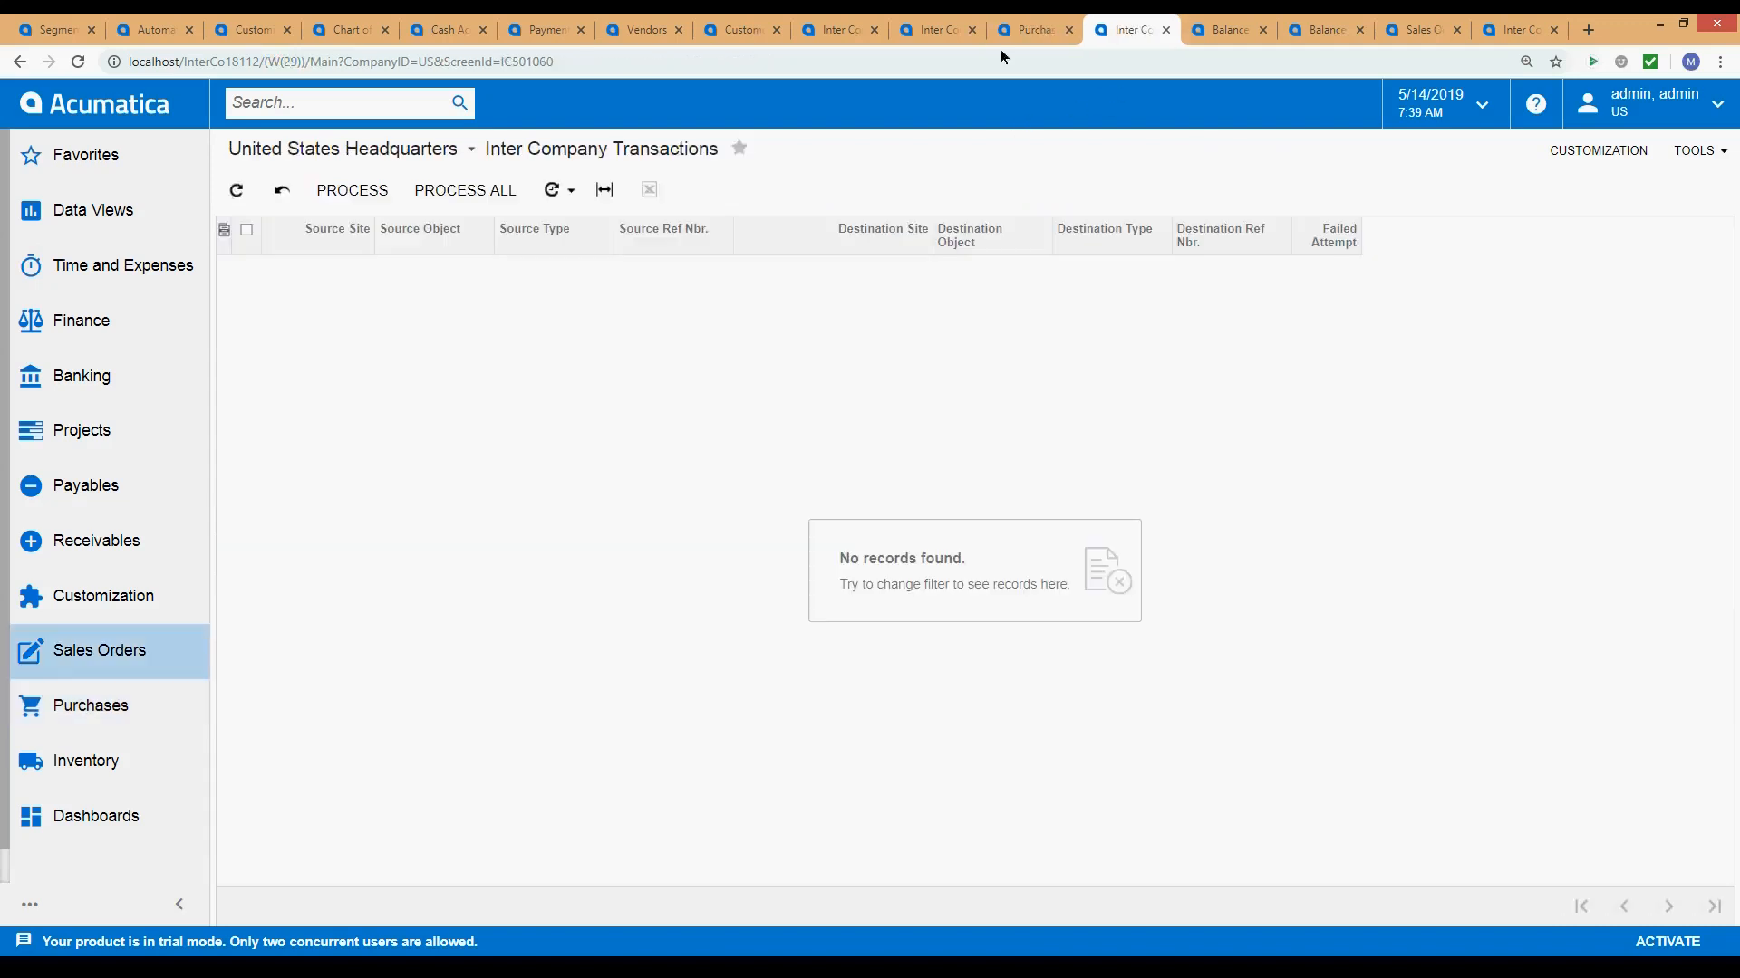
pyautogui.click(79, 62)
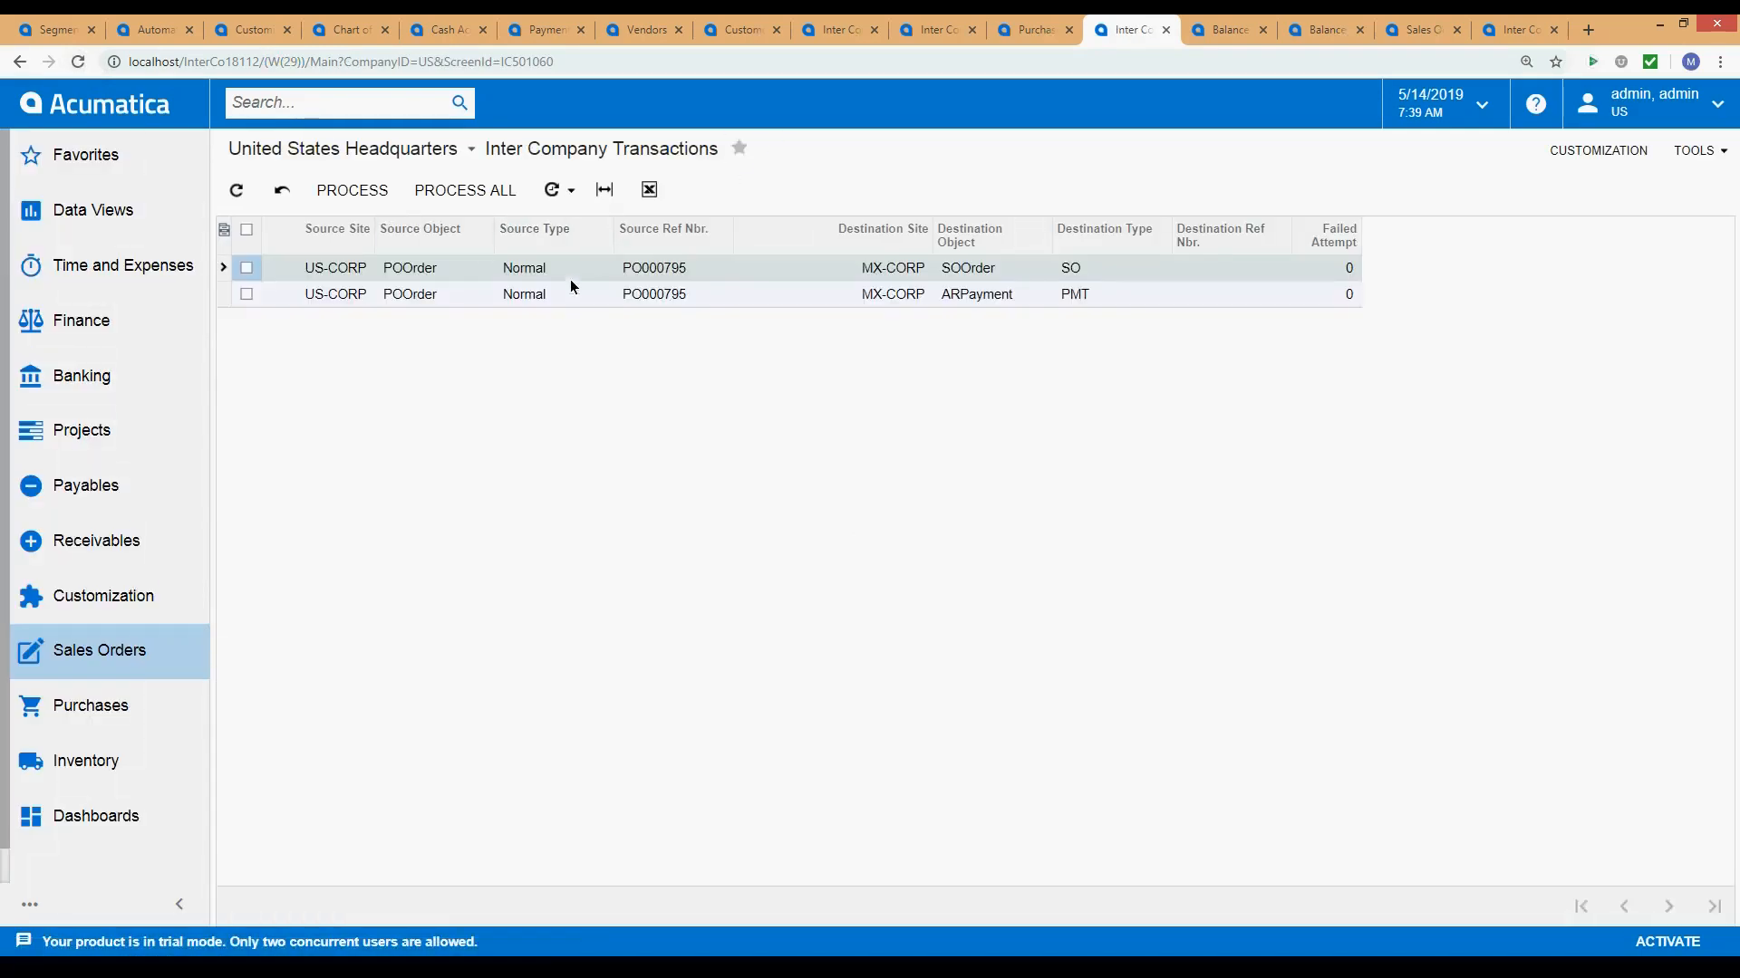
pyautogui.click(698, 268)
pyautogui.click(677, 296)
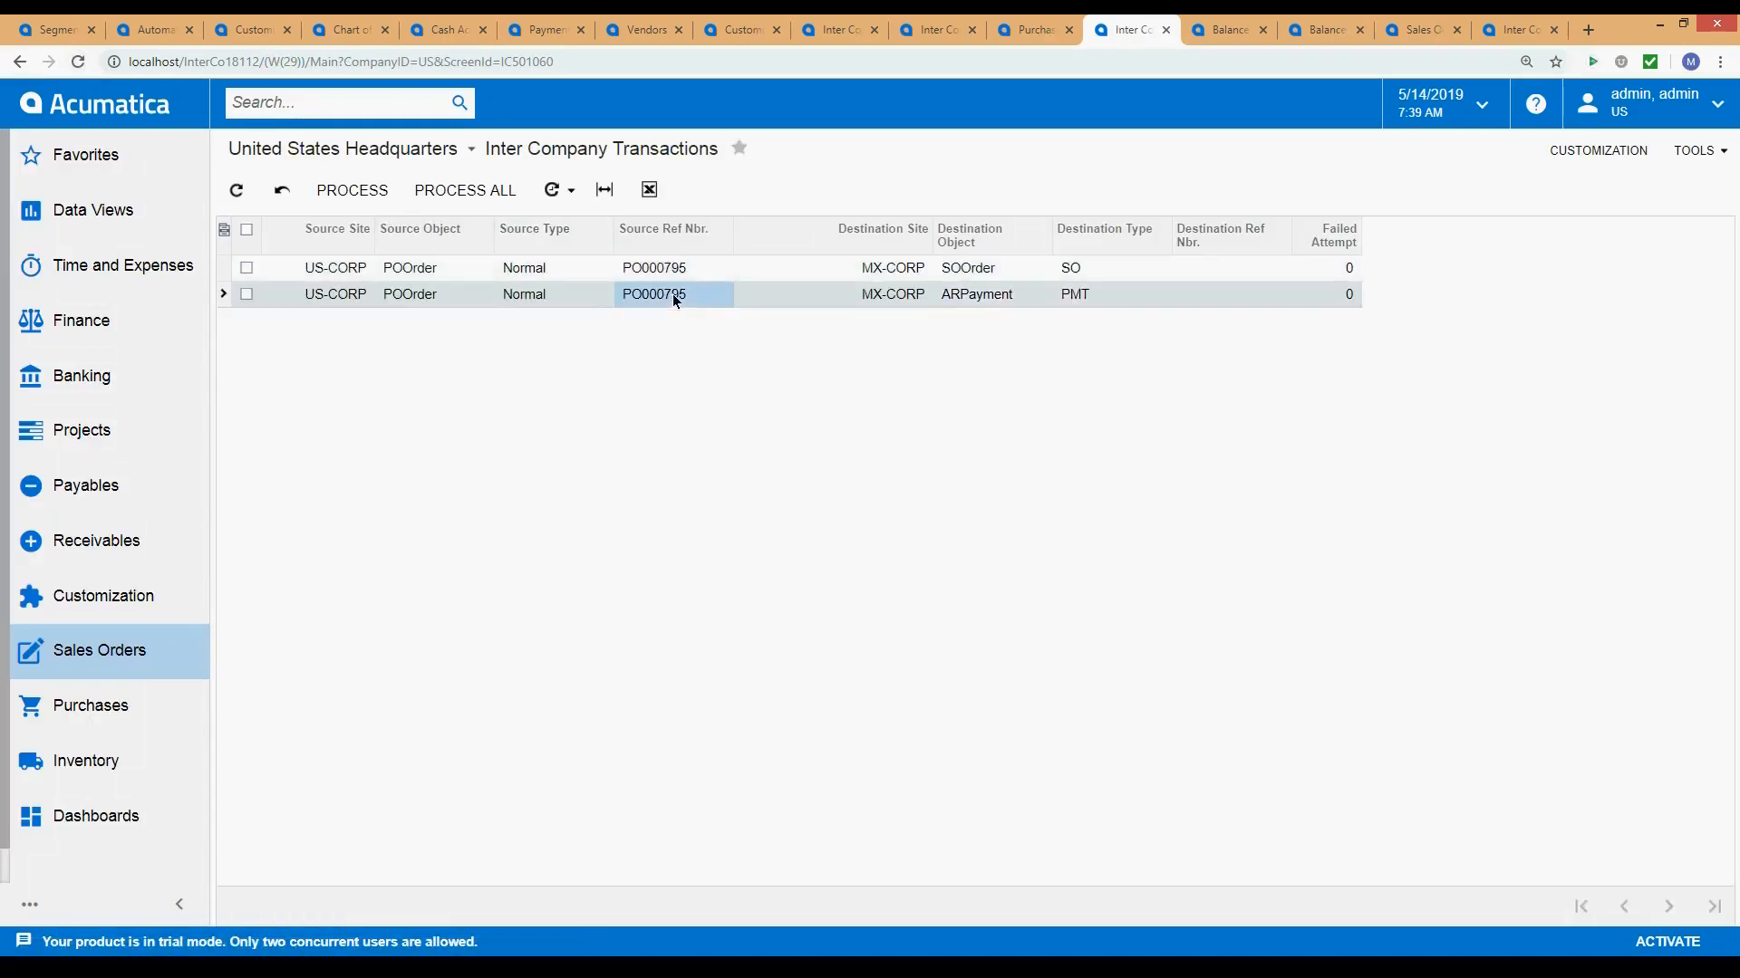
pyautogui.click(678, 267)
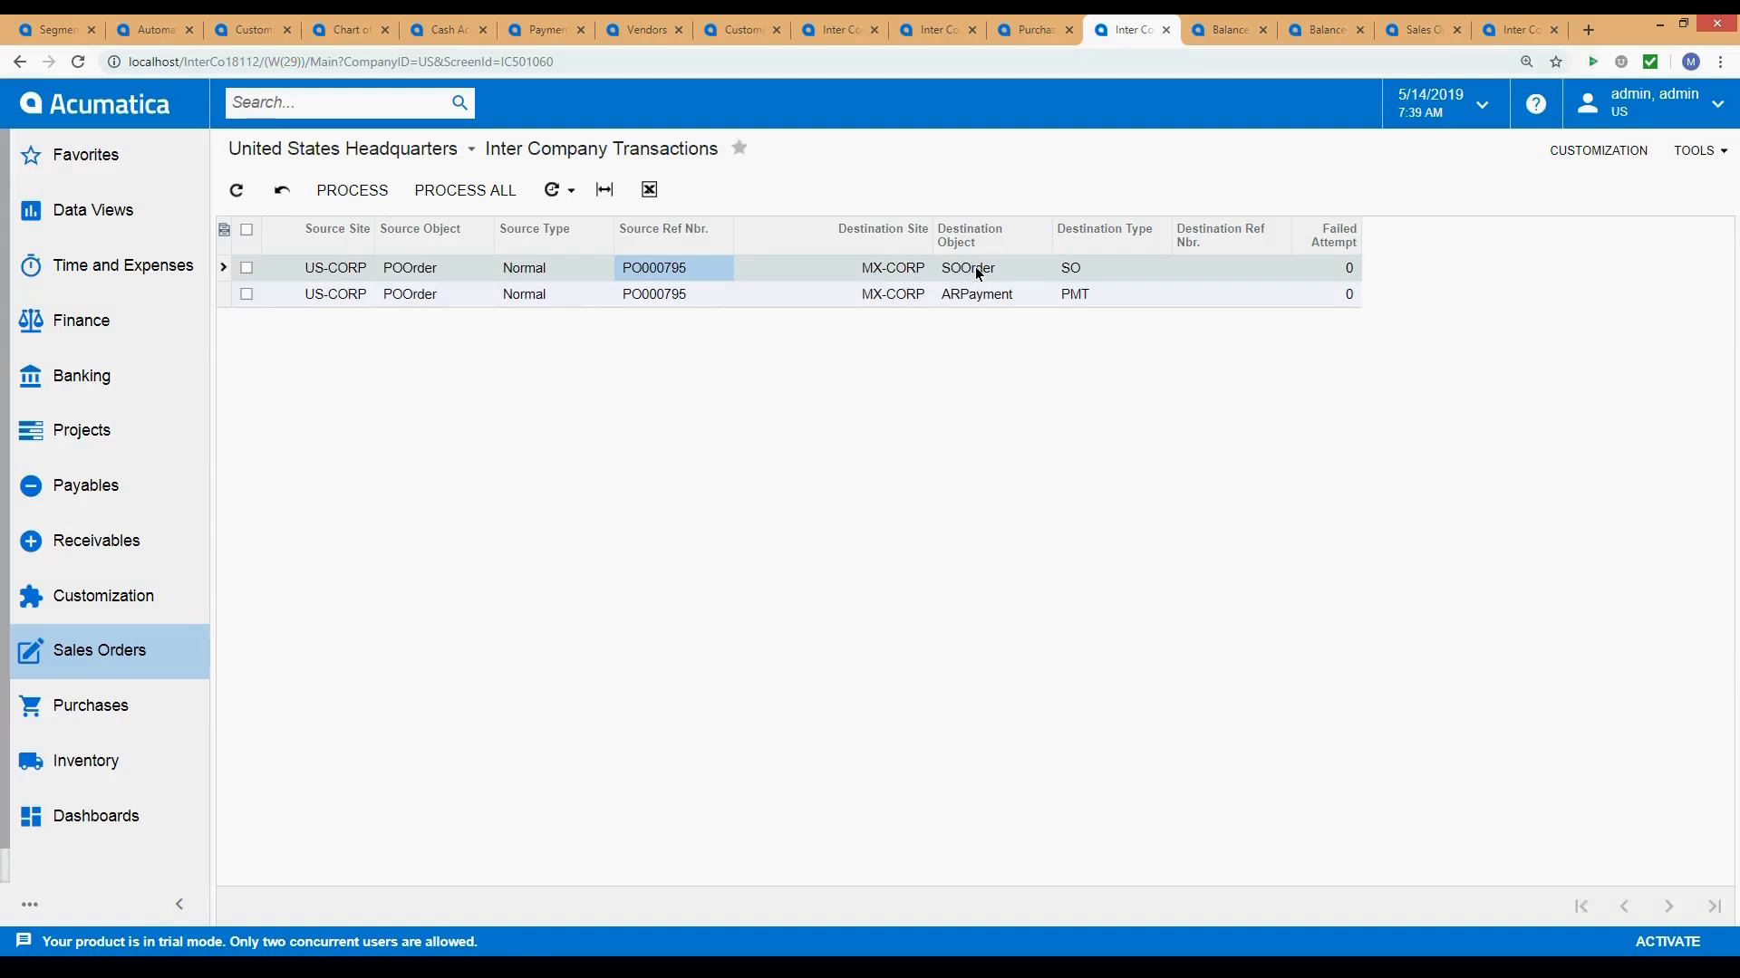
pyautogui.click(1034, 30)
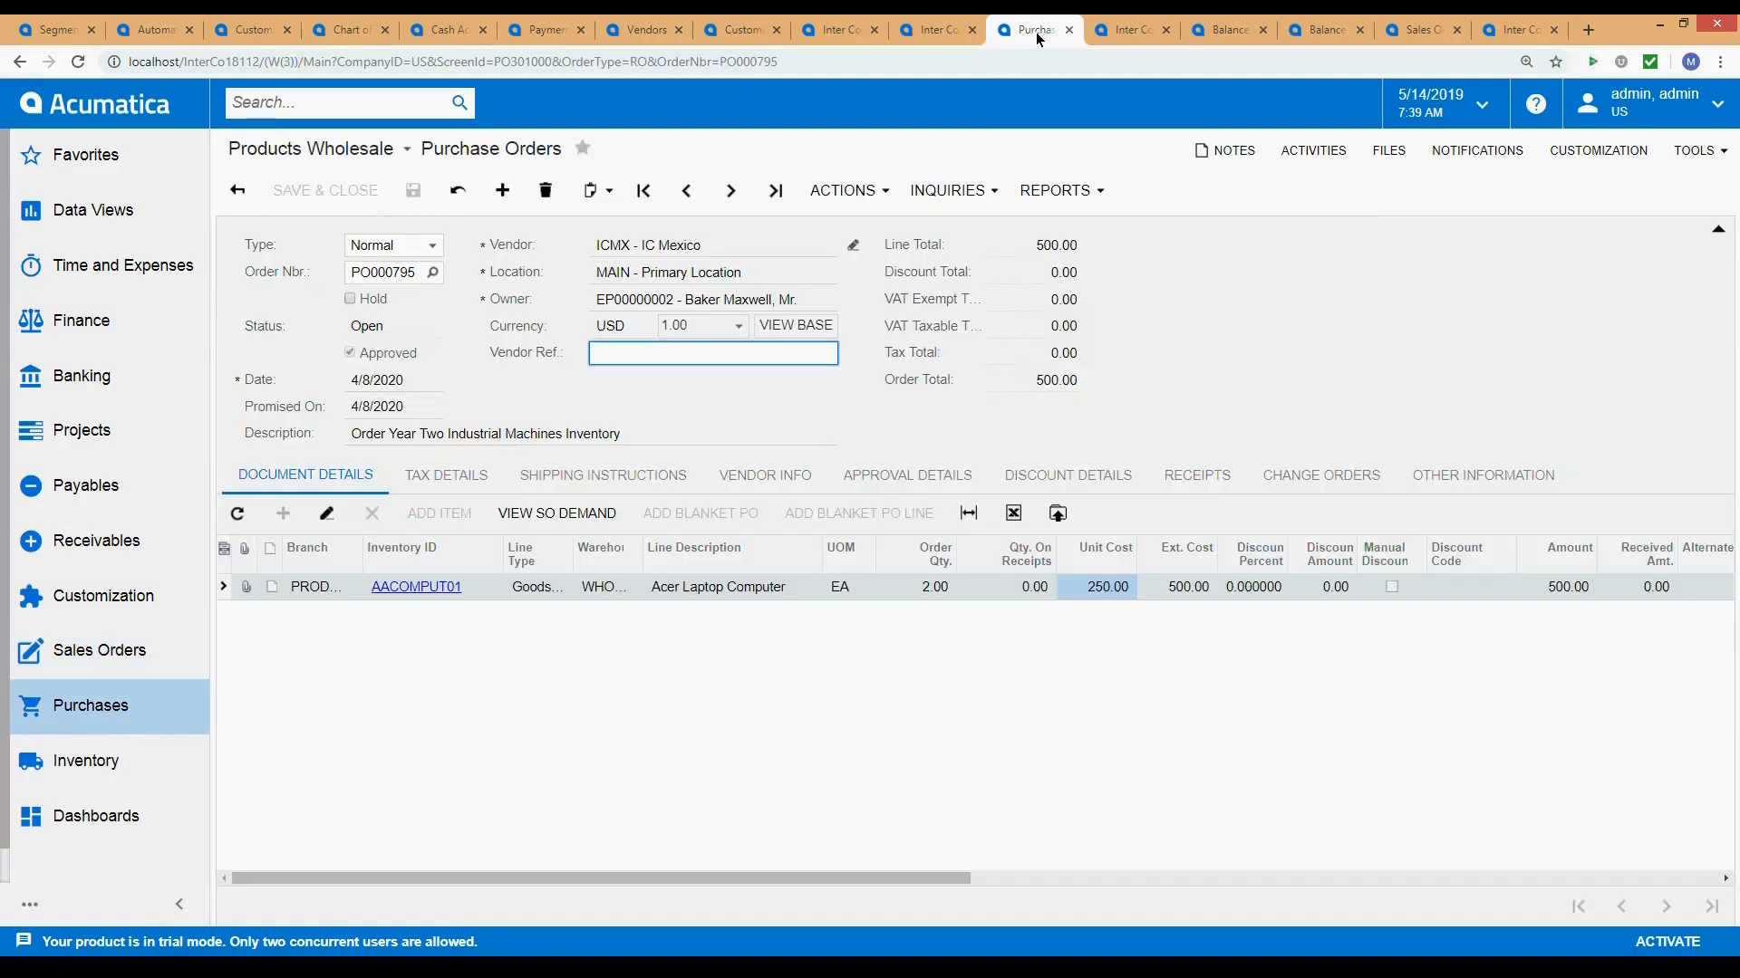
pyautogui.hotkey('ctrl', 'Tab')
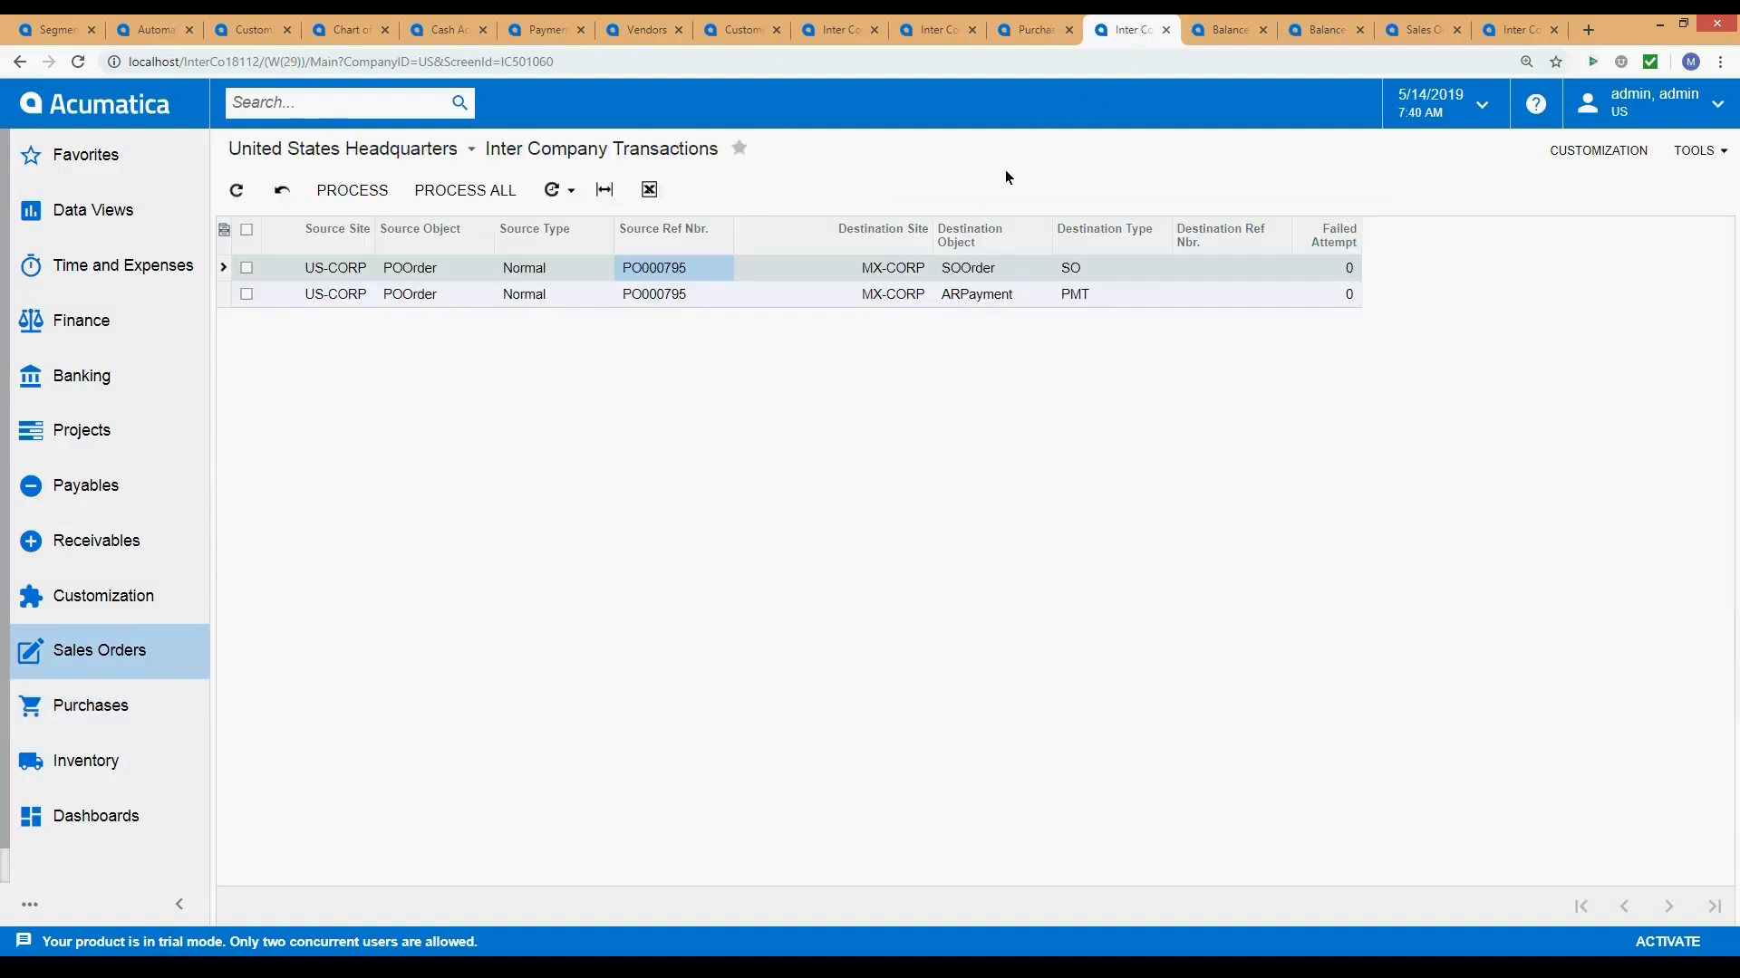
# Examine the destination object, destination type and source reference number of both pending intercompany transactions for MX-CORP.
pyautogui.click(961, 270)
pyautogui.click(1064, 270)
pyautogui.click(981, 272)
pyautogui.click(974, 299)
pyautogui.click(1102, 304)
pyautogui.click(978, 299)
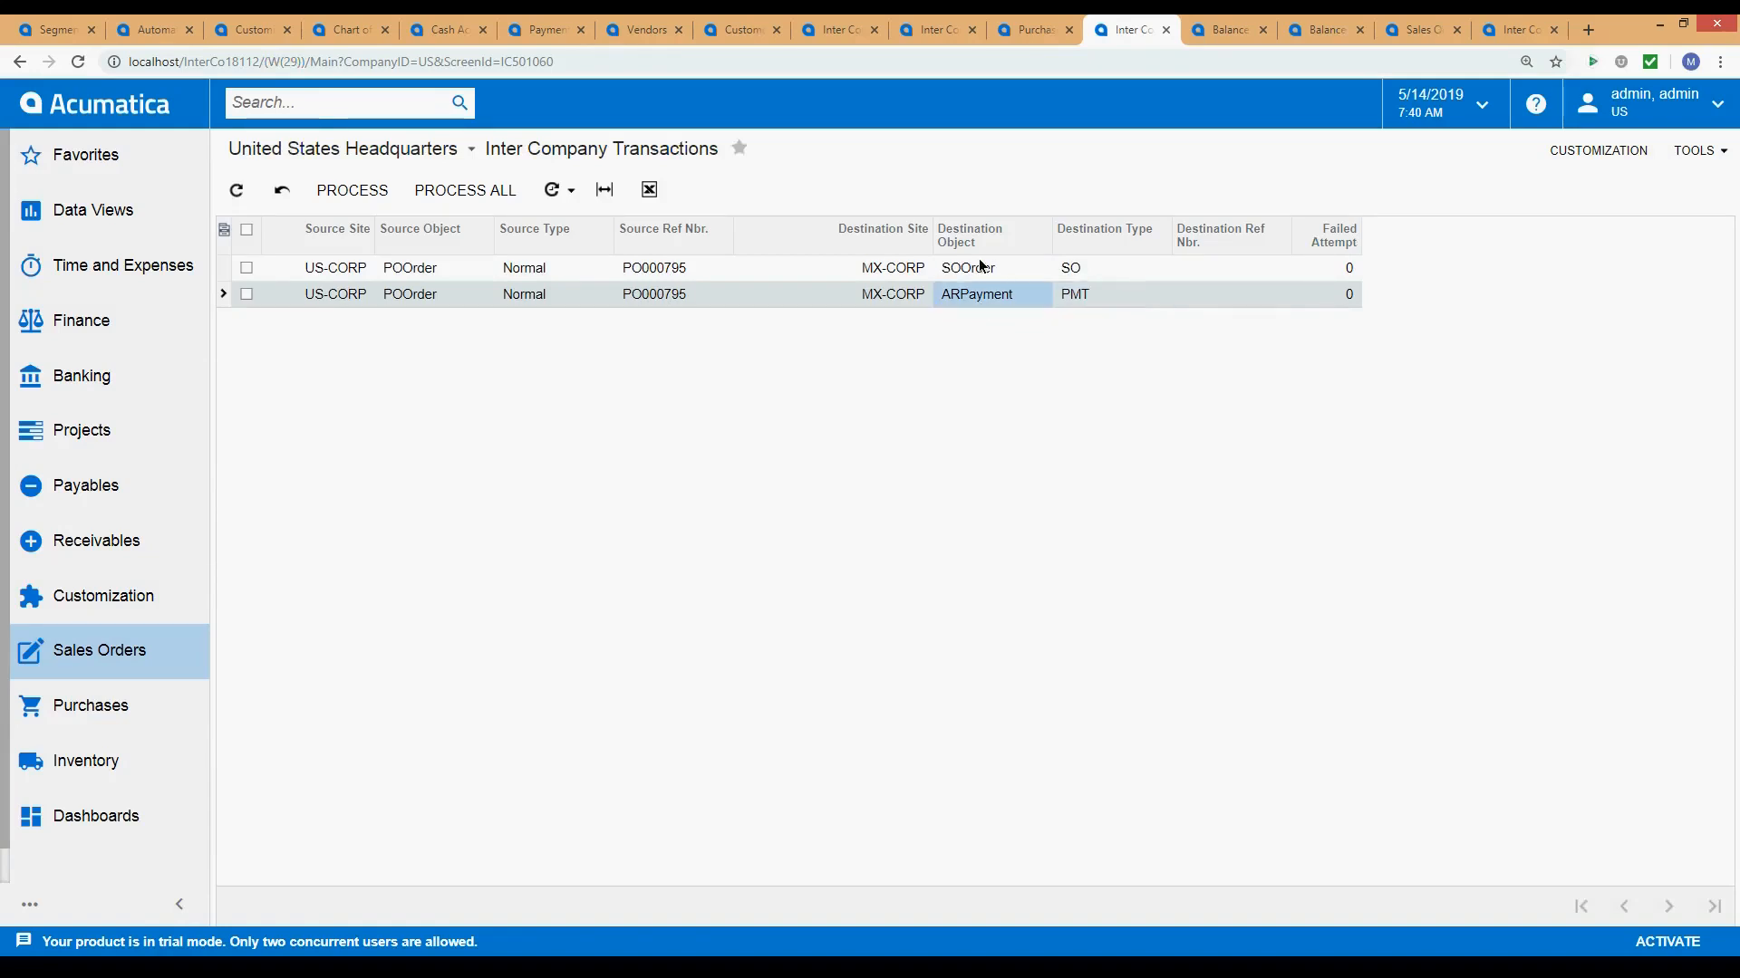
pyautogui.click(990, 270)
pyautogui.click(1062, 271)
pyautogui.click(1004, 271)
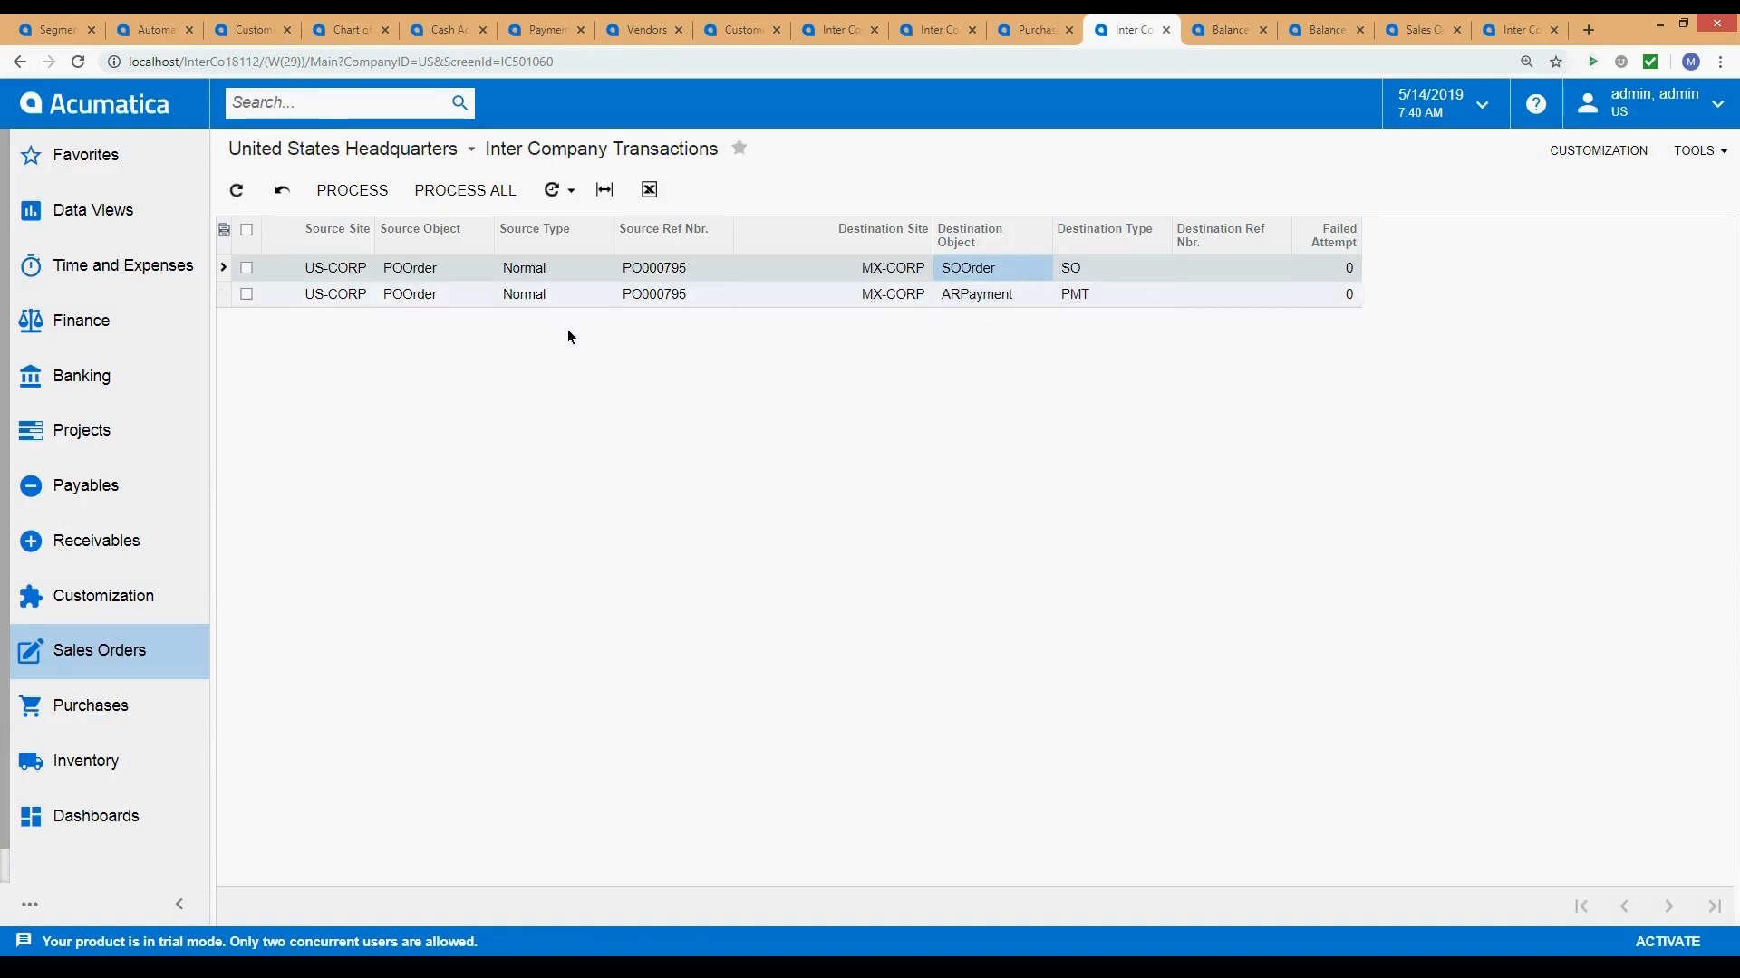
pyautogui.click(688, 269)
pyautogui.click(685, 294)
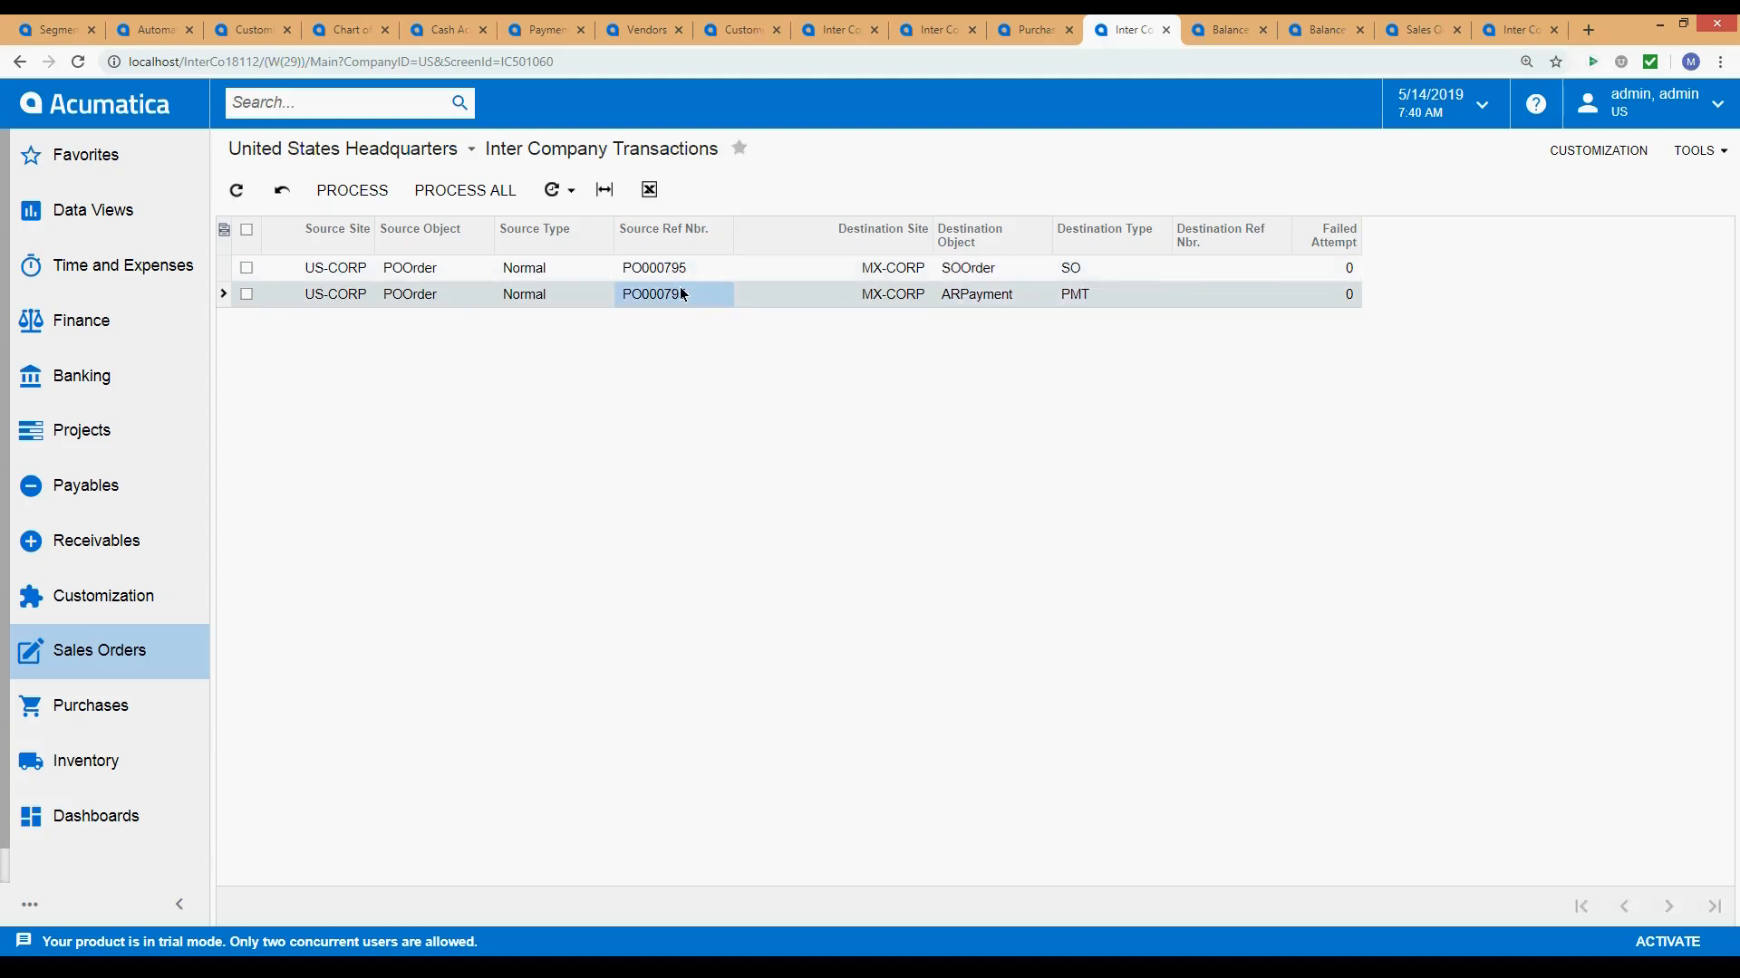
# Examine the inter-company account settings for IC Canada and IC Mexico, including their source and destination transaction types.
pyautogui.click(840, 30)
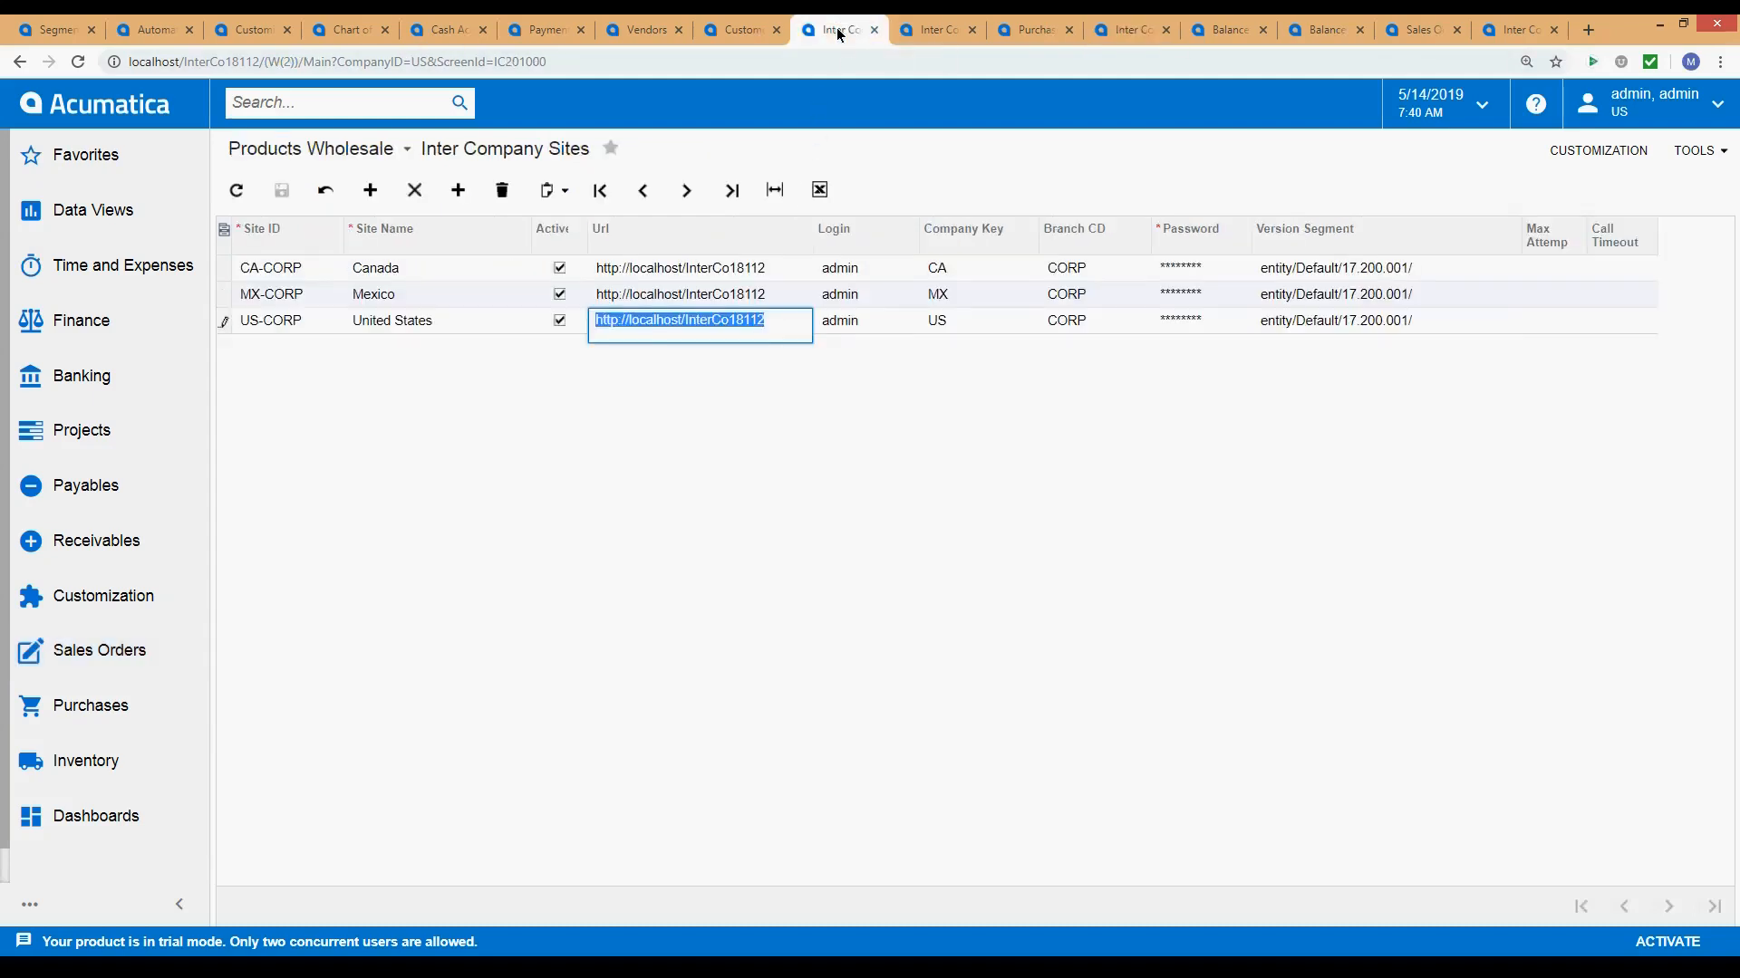
pyautogui.click(940, 29)
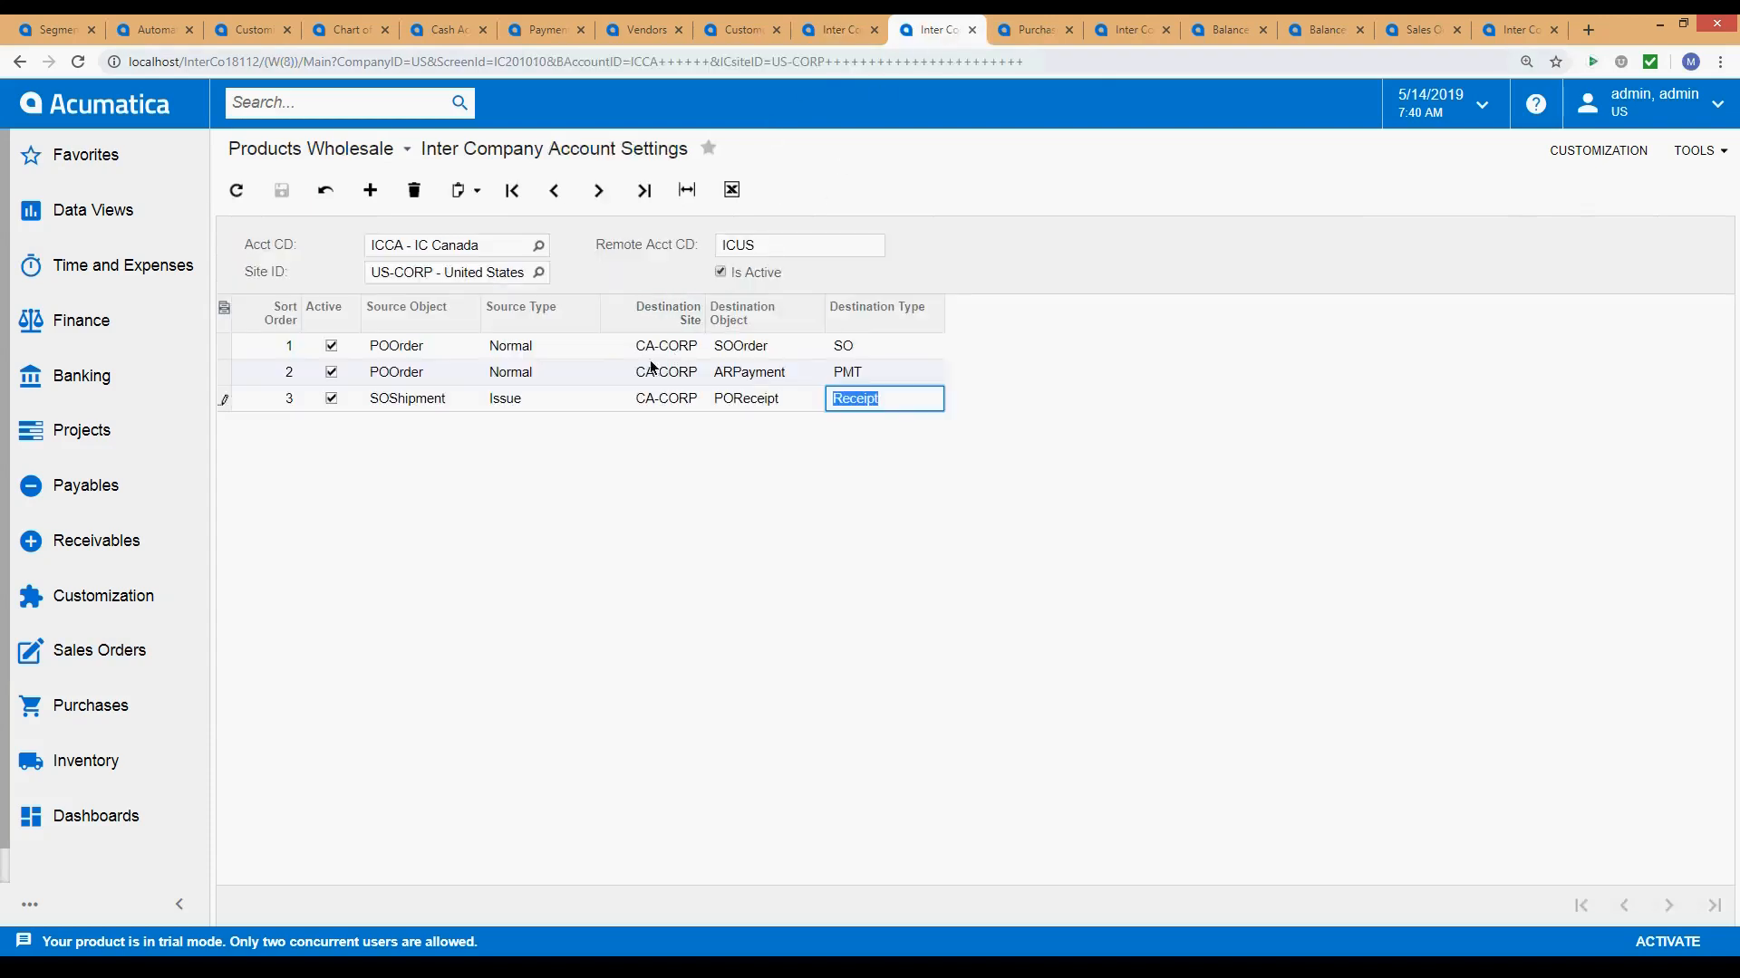
pyautogui.click(641, 196)
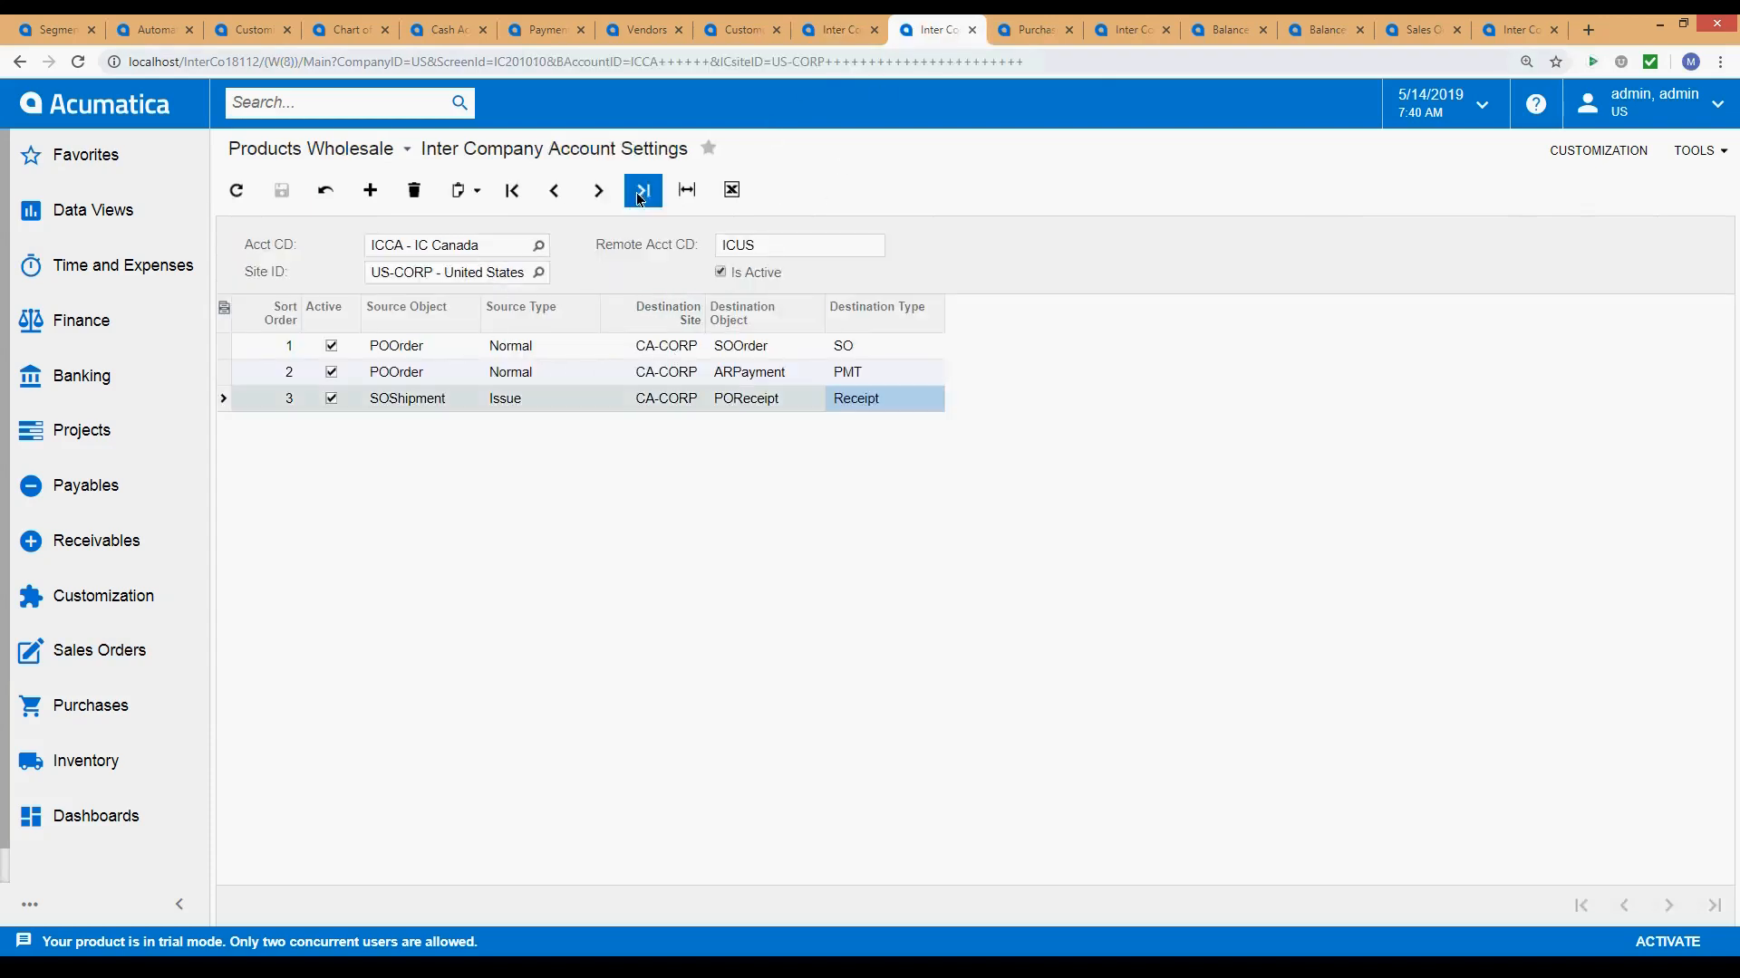
pyautogui.click(599, 192)
pyautogui.click(510, 190)
pyautogui.click(598, 190)
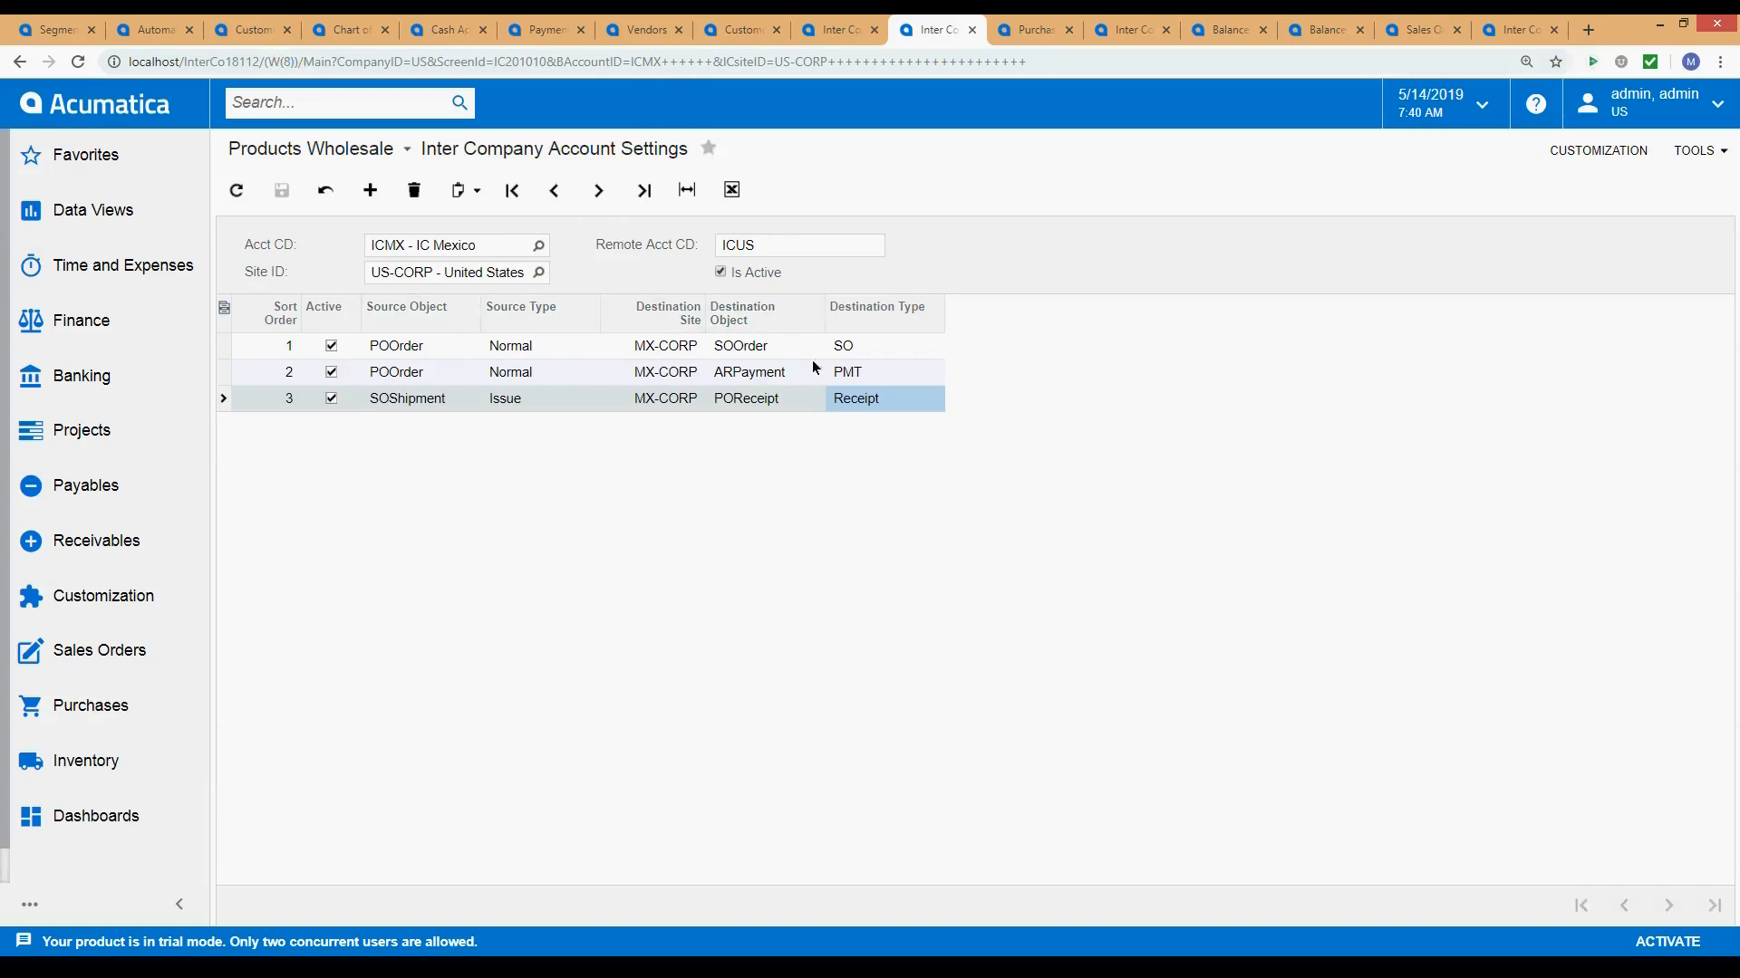
pyautogui.click(453, 356)
pyautogui.click(505, 354)
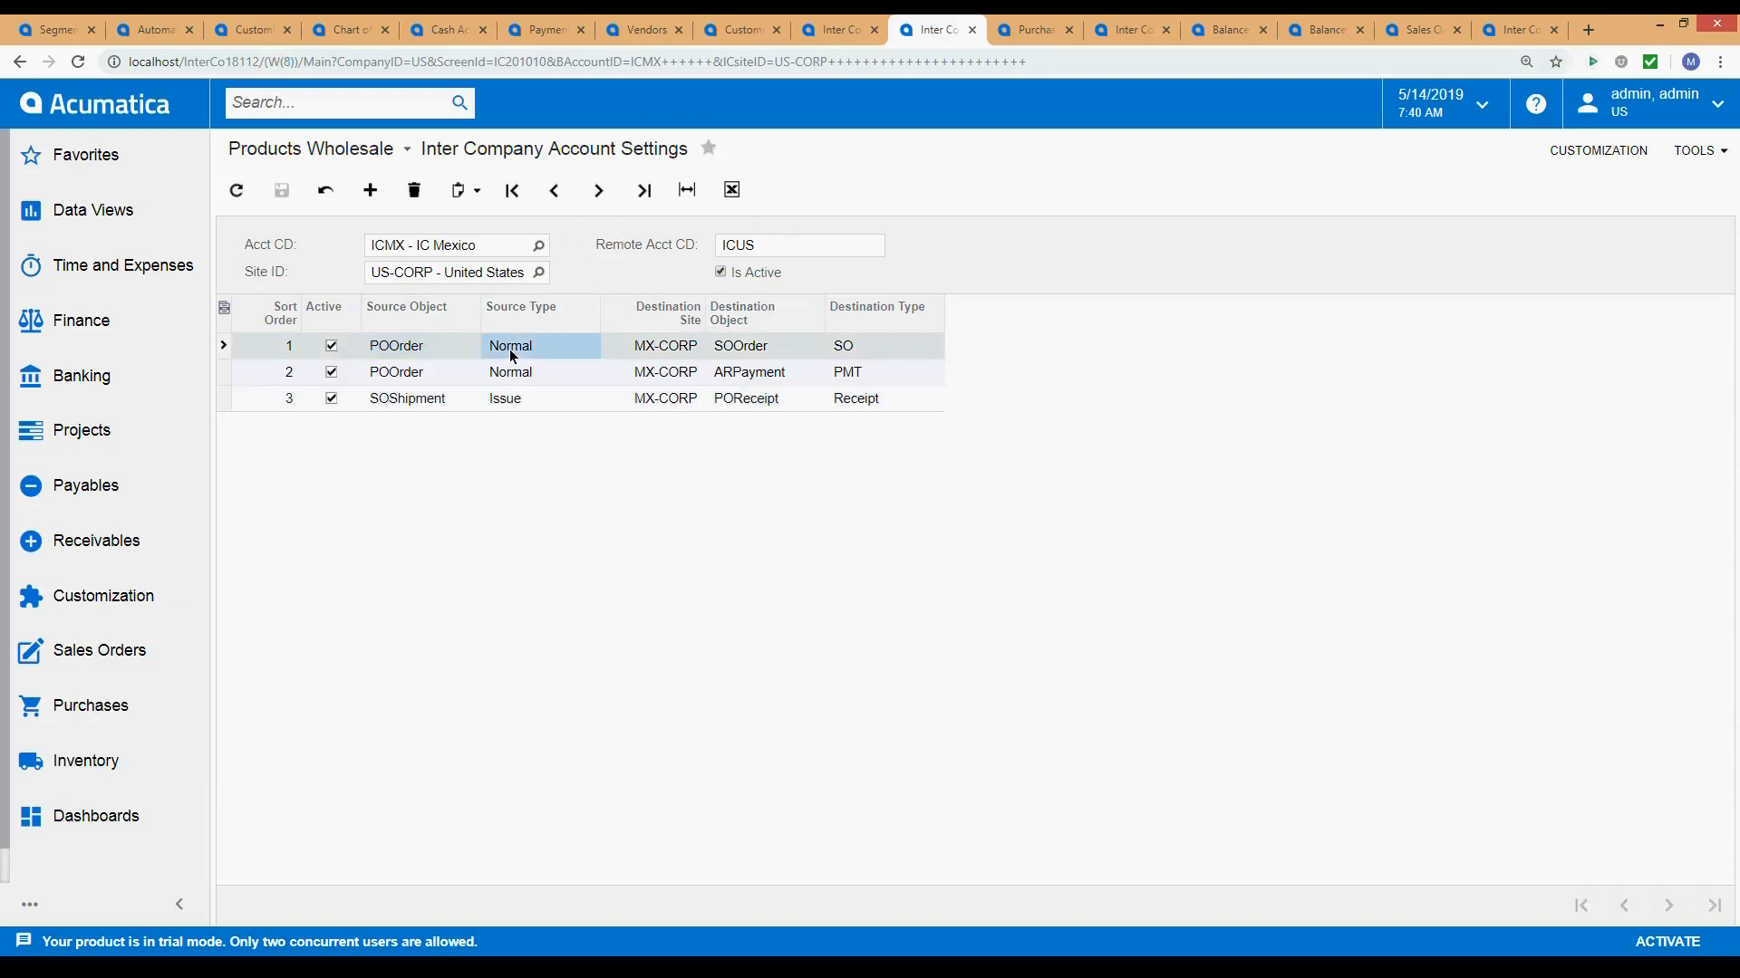
pyautogui.click(413, 252)
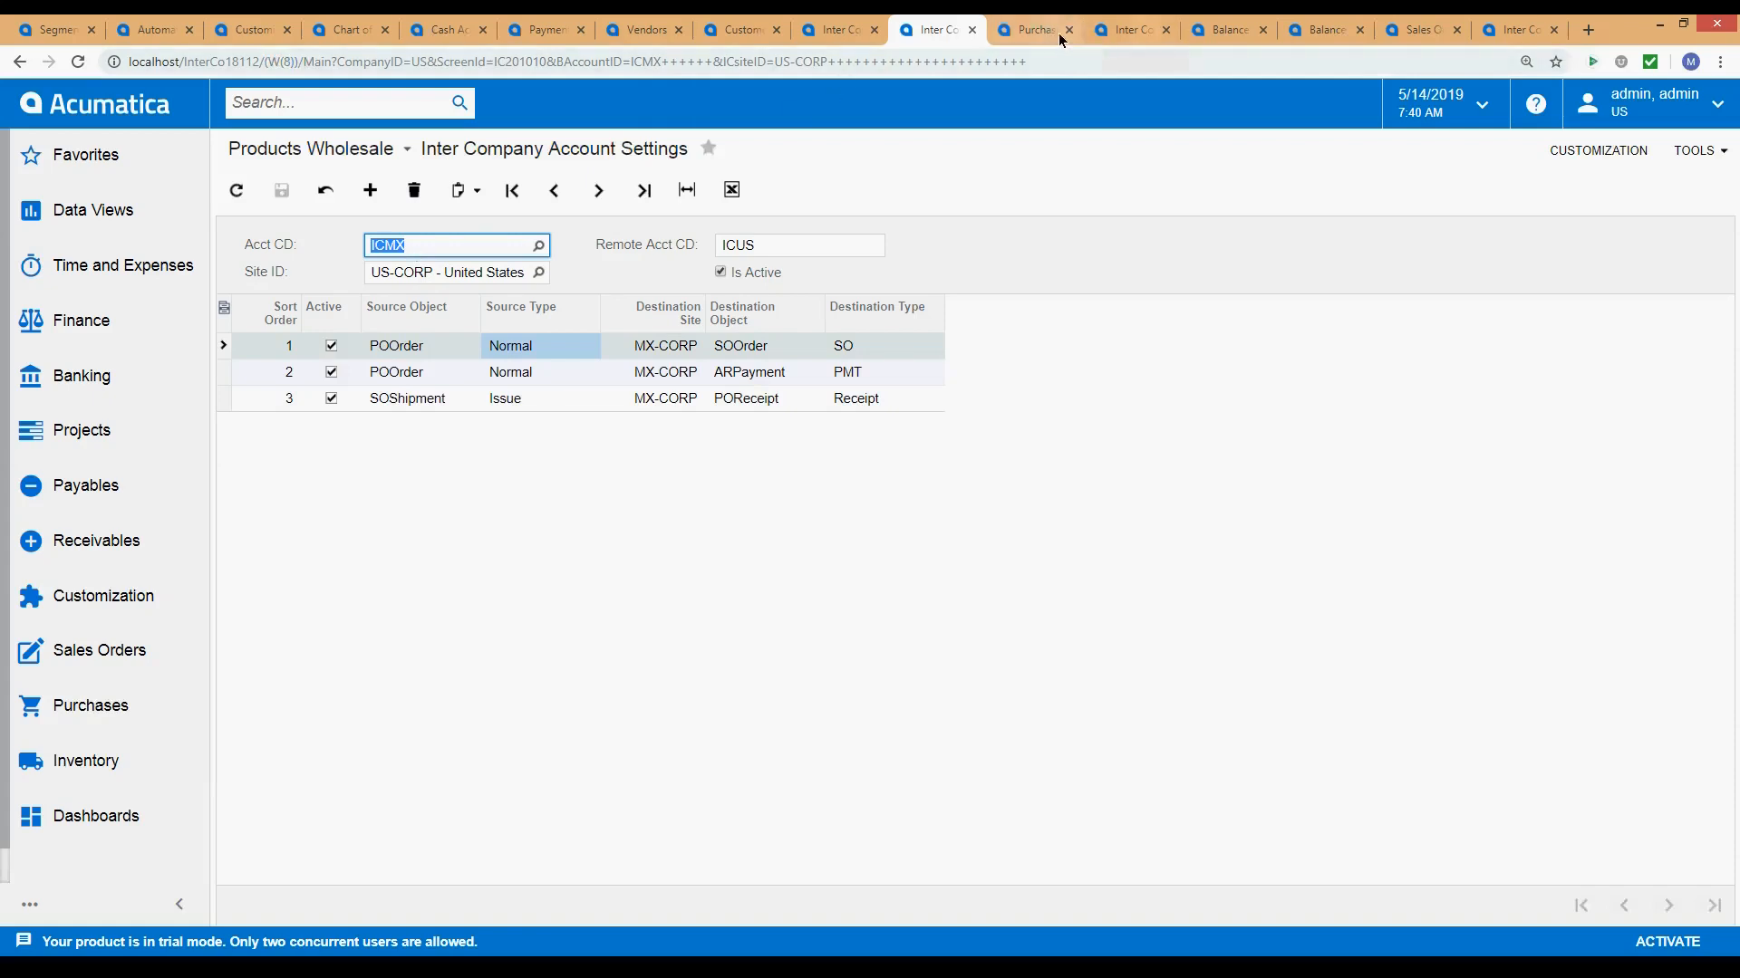
# Compare the vendor on purchase order PO000795 with the IC Mexico destination mappings and the queued inter-company transactions.
pyautogui.click(1047, 33)
pyautogui.click(612, 250)
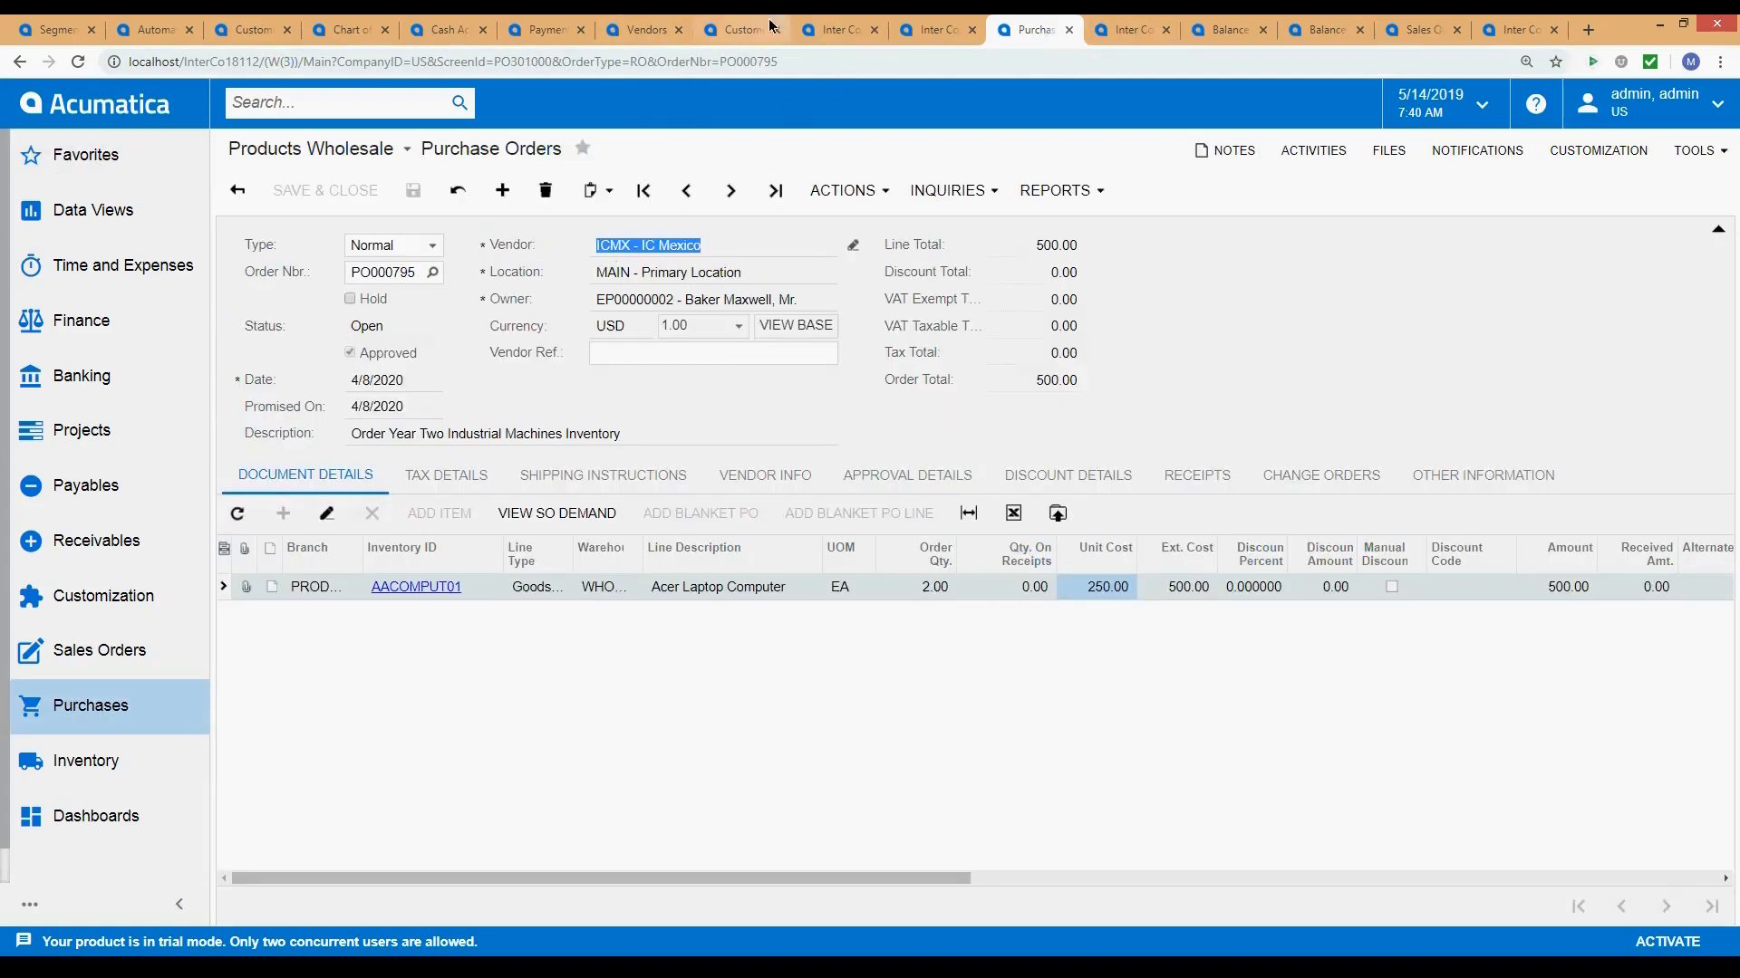
pyautogui.click(938, 32)
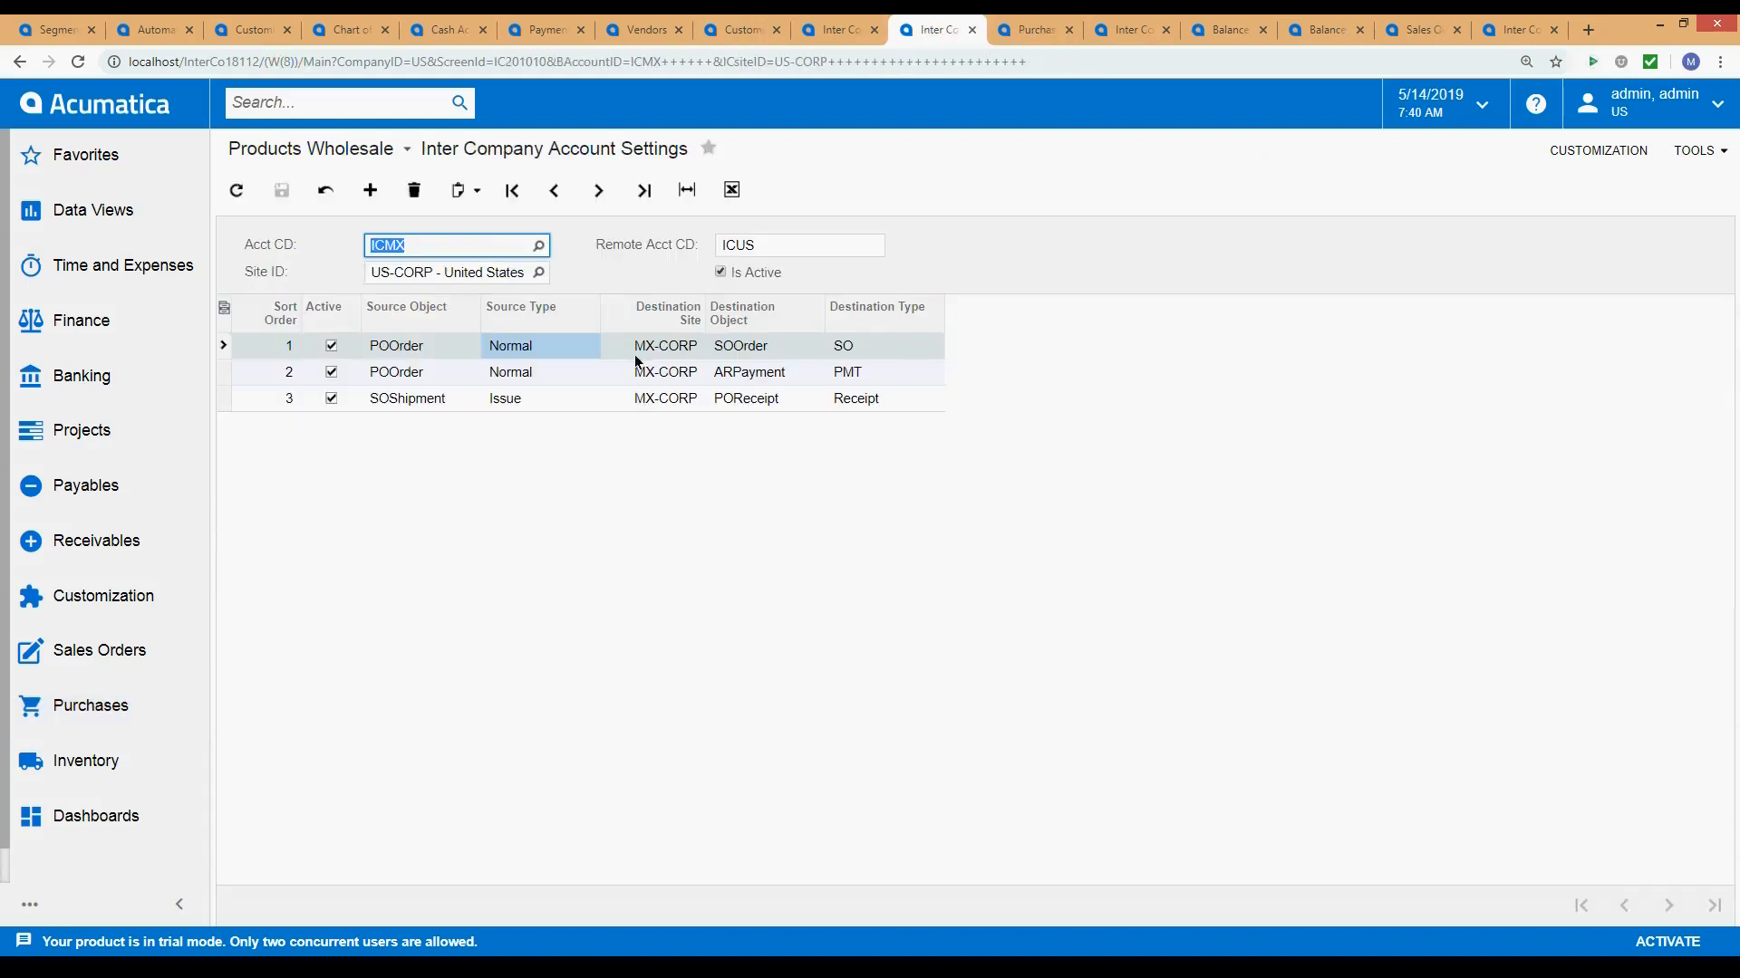
pyautogui.click(748, 350)
pyautogui.click(766, 377)
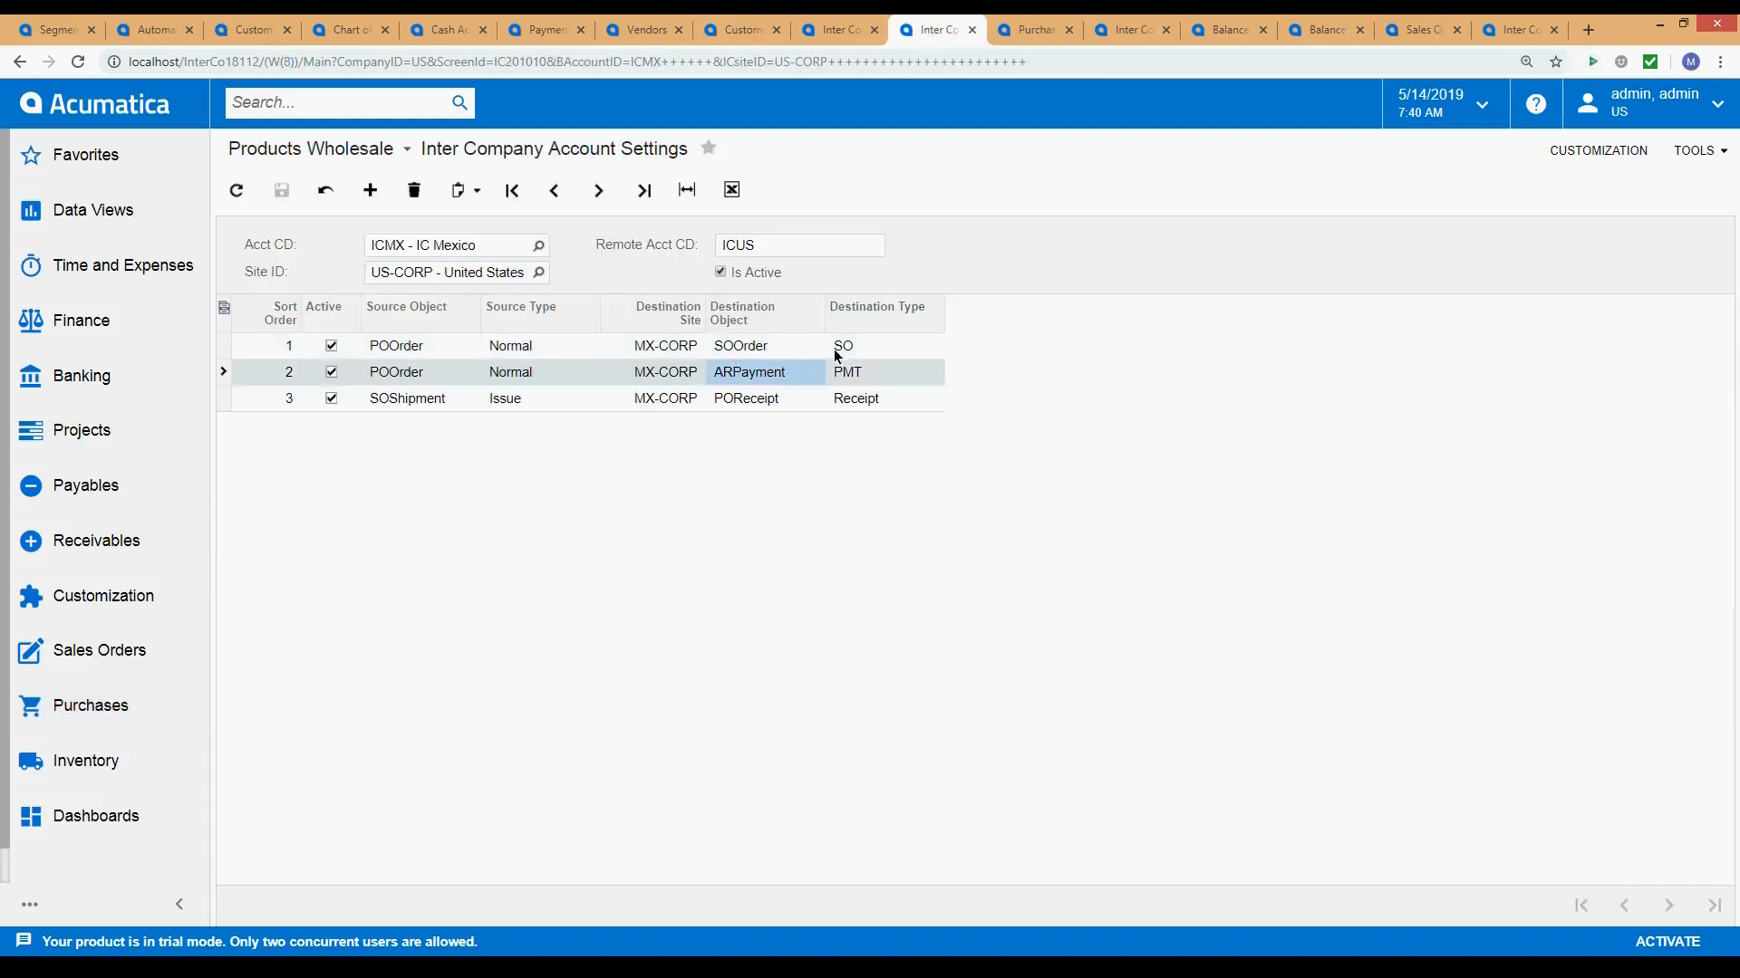
pyautogui.click(1032, 32)
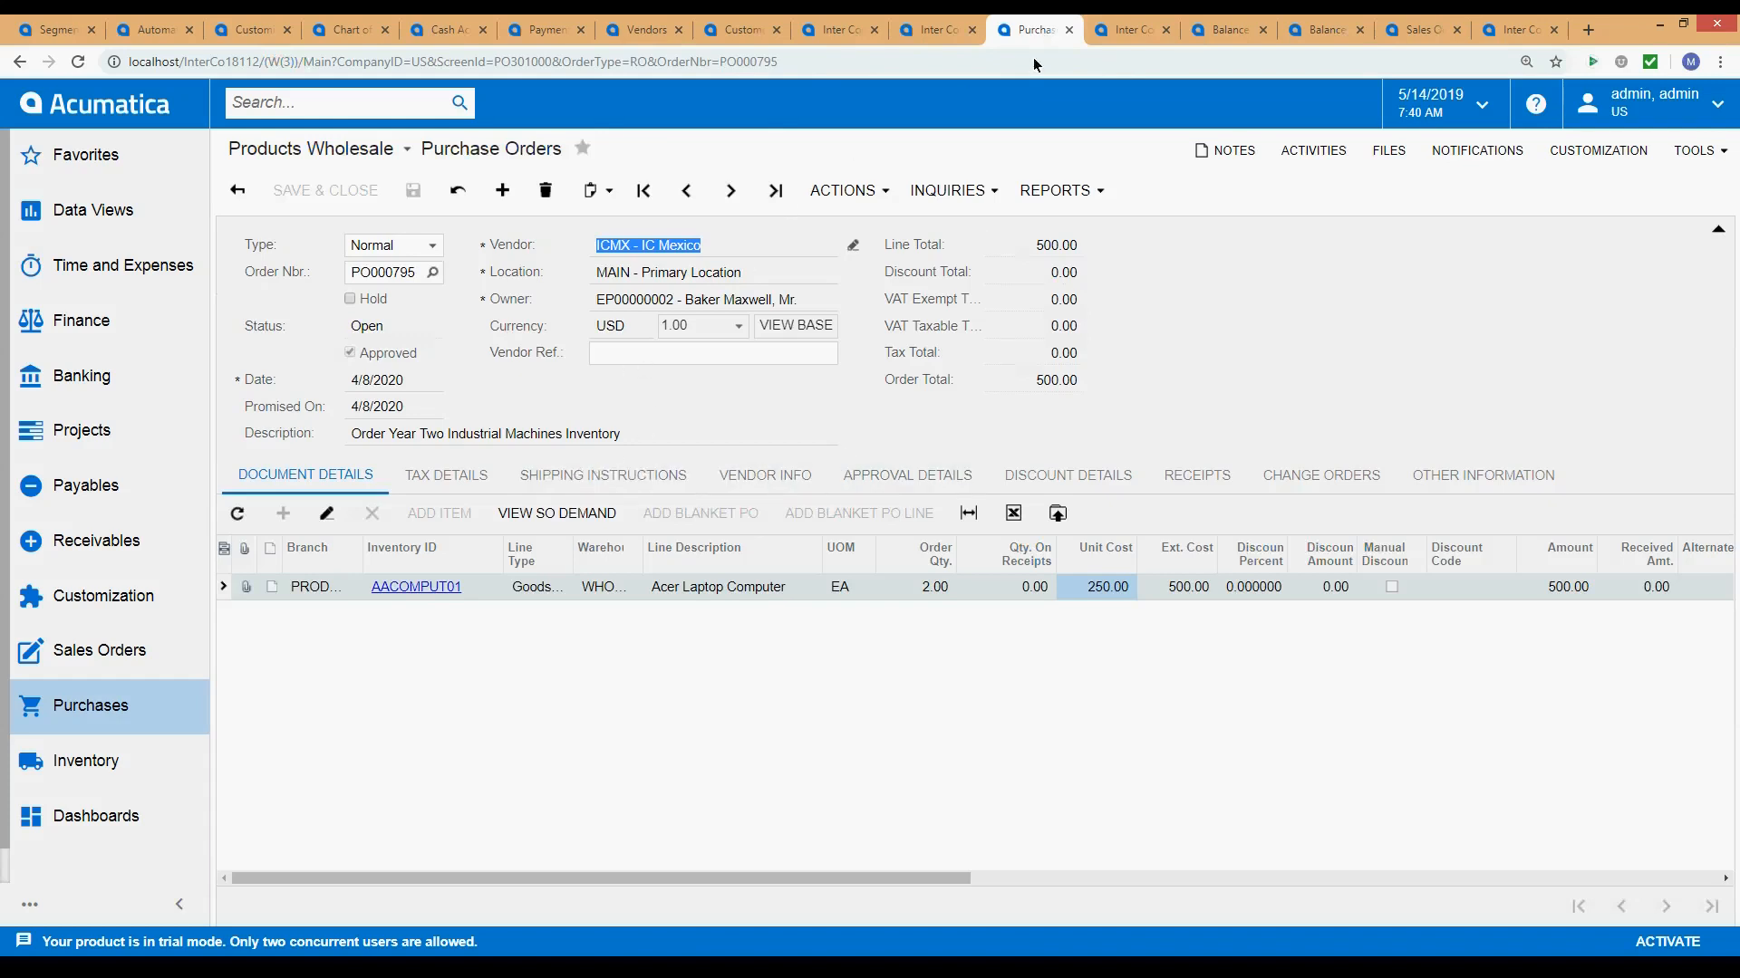
pyautogui.click(1126, 30)
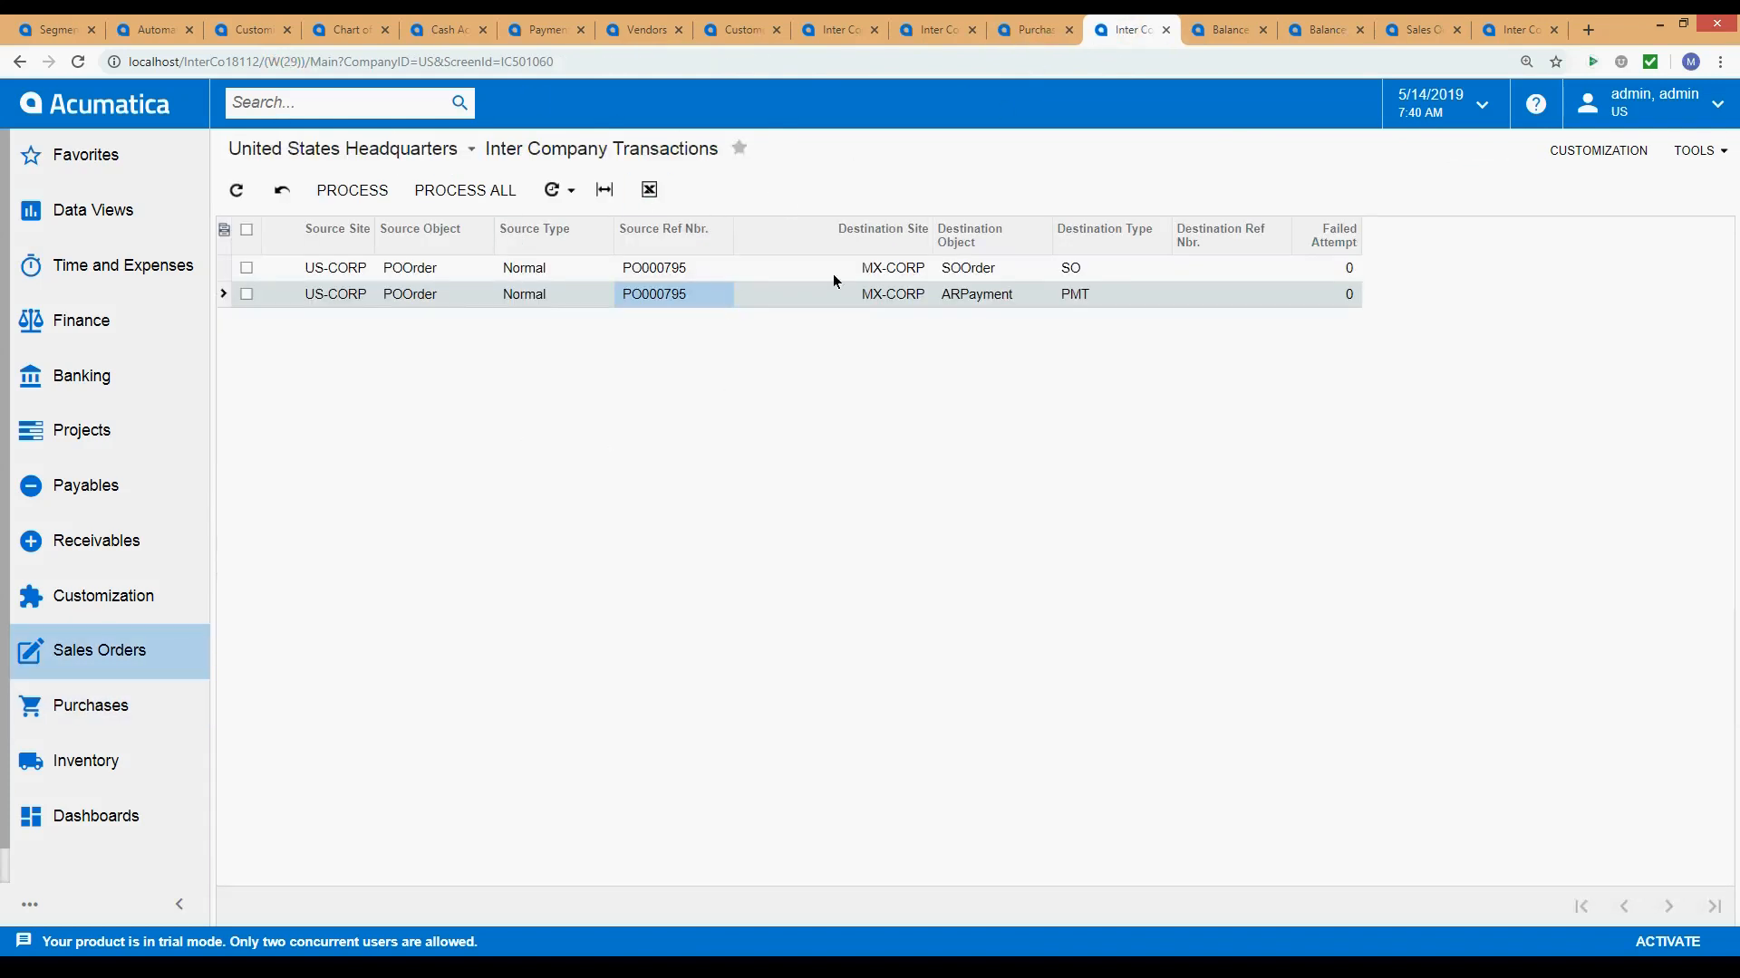
pyautogui.click(572, 195)
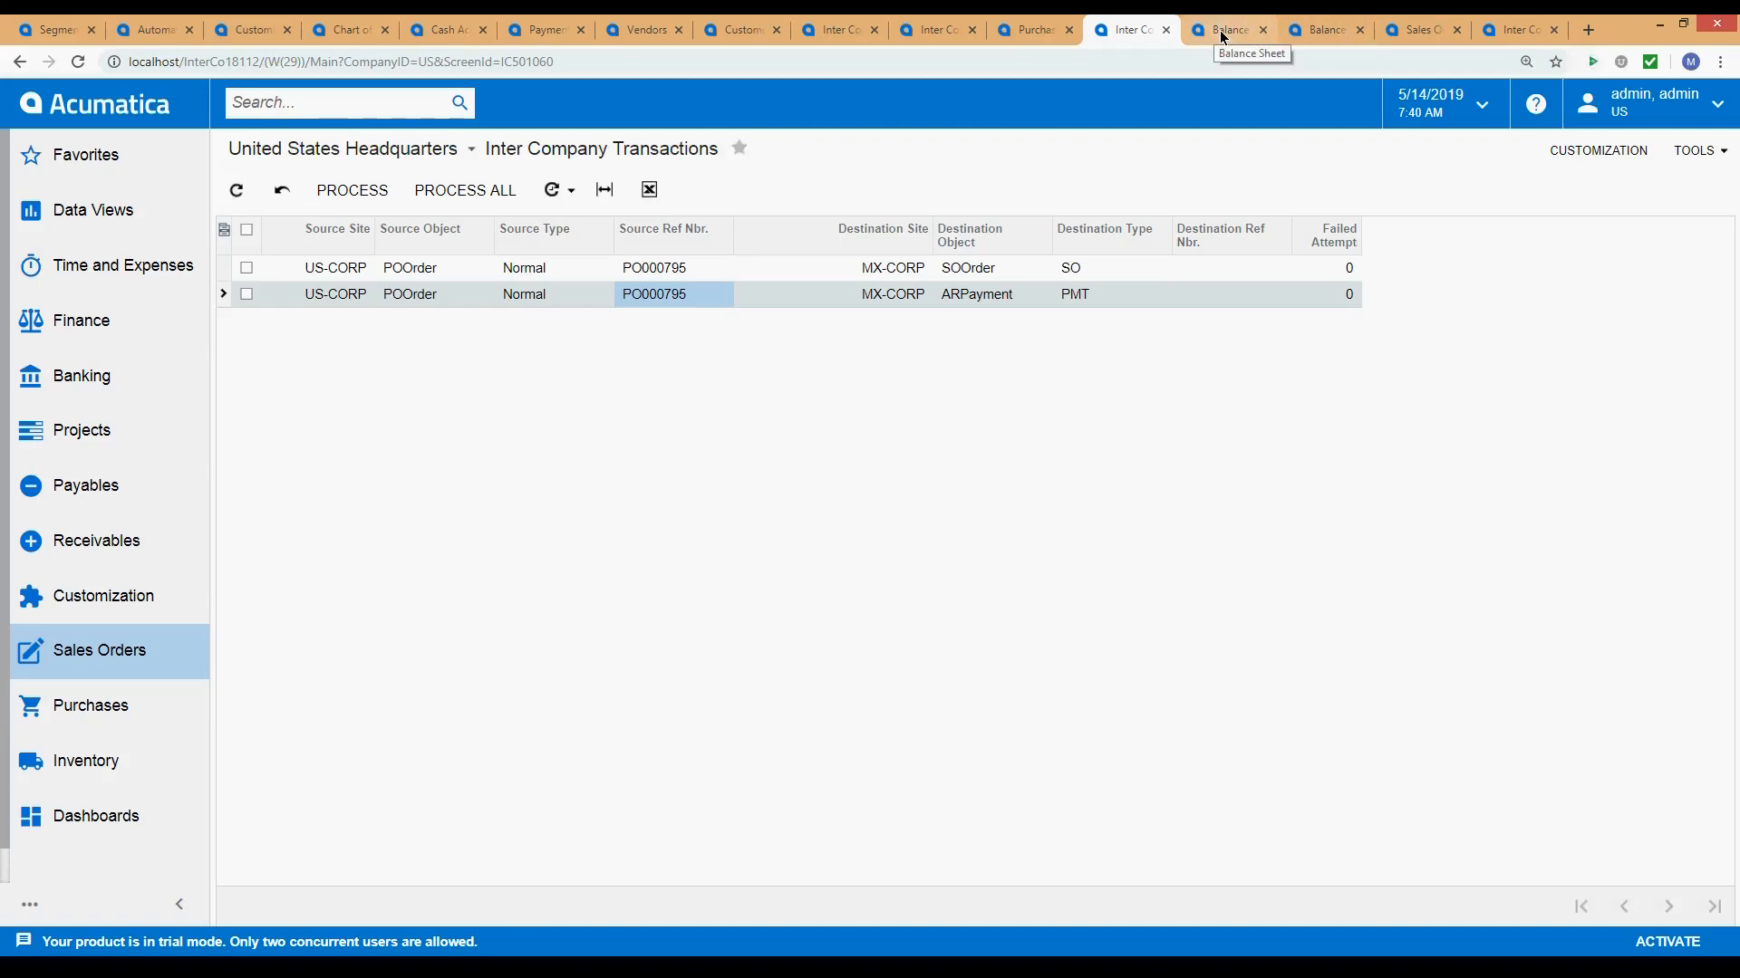
# Browse the neighbouring purchase orders and bring up PO000794 for vendor IC Canada.
pyautogui.click(1007, 20)
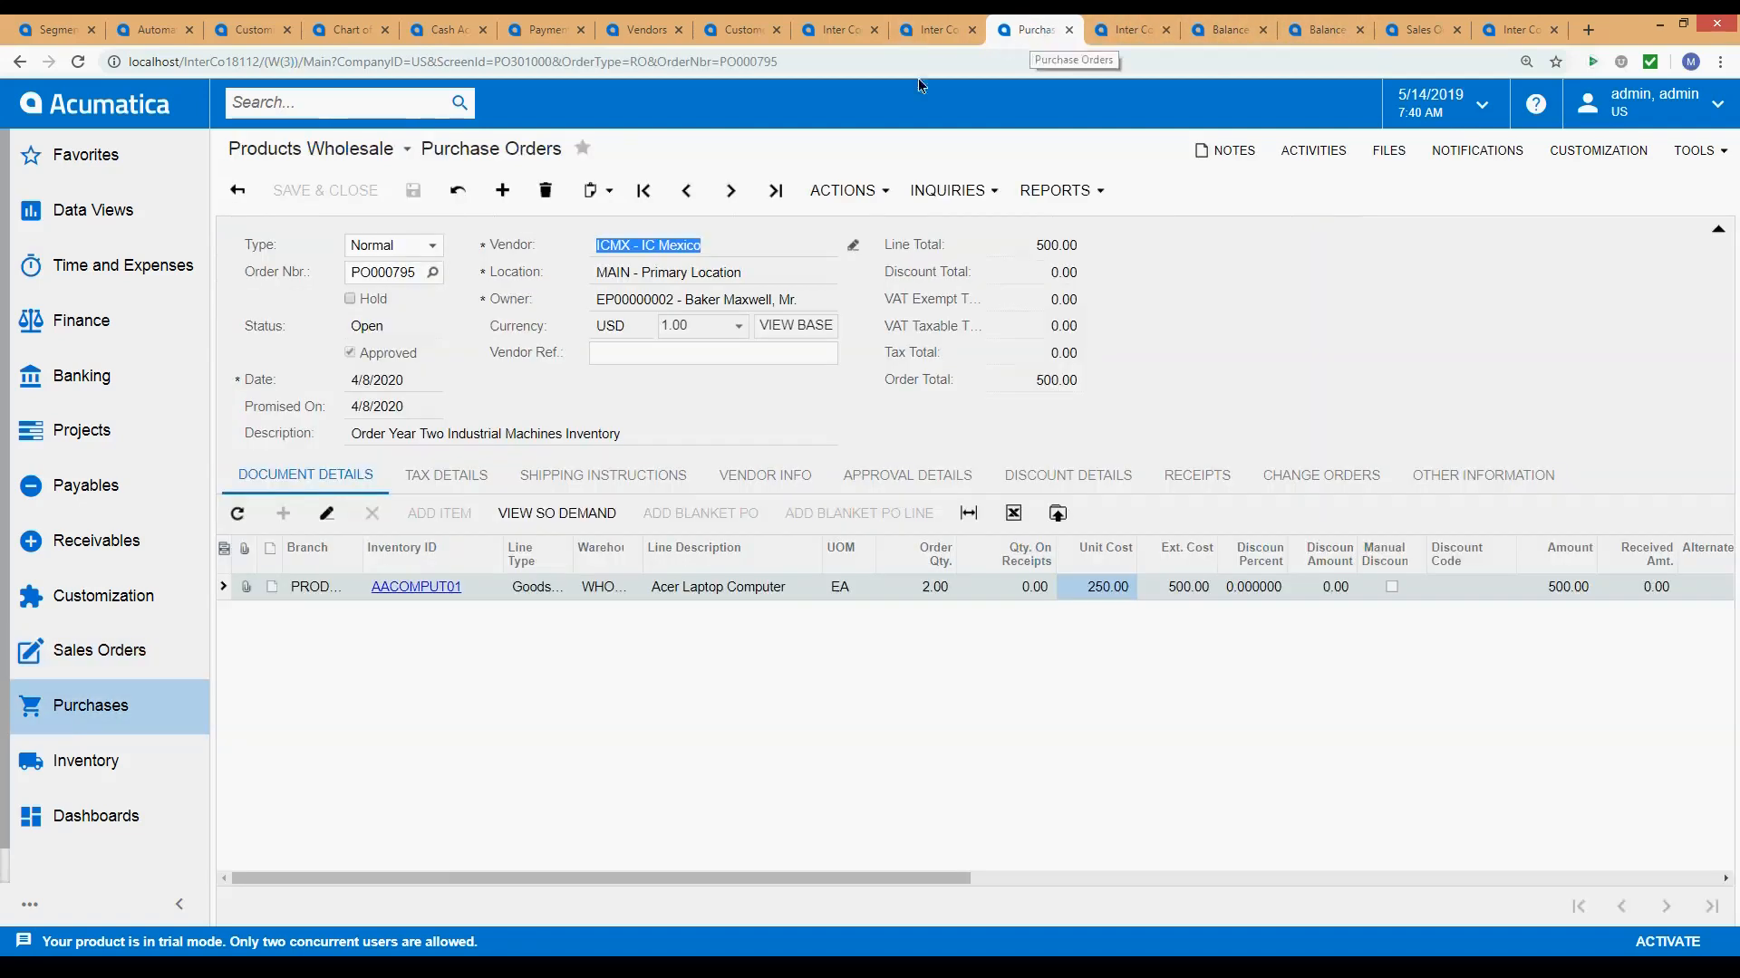
pyautogui.click(730, 191)
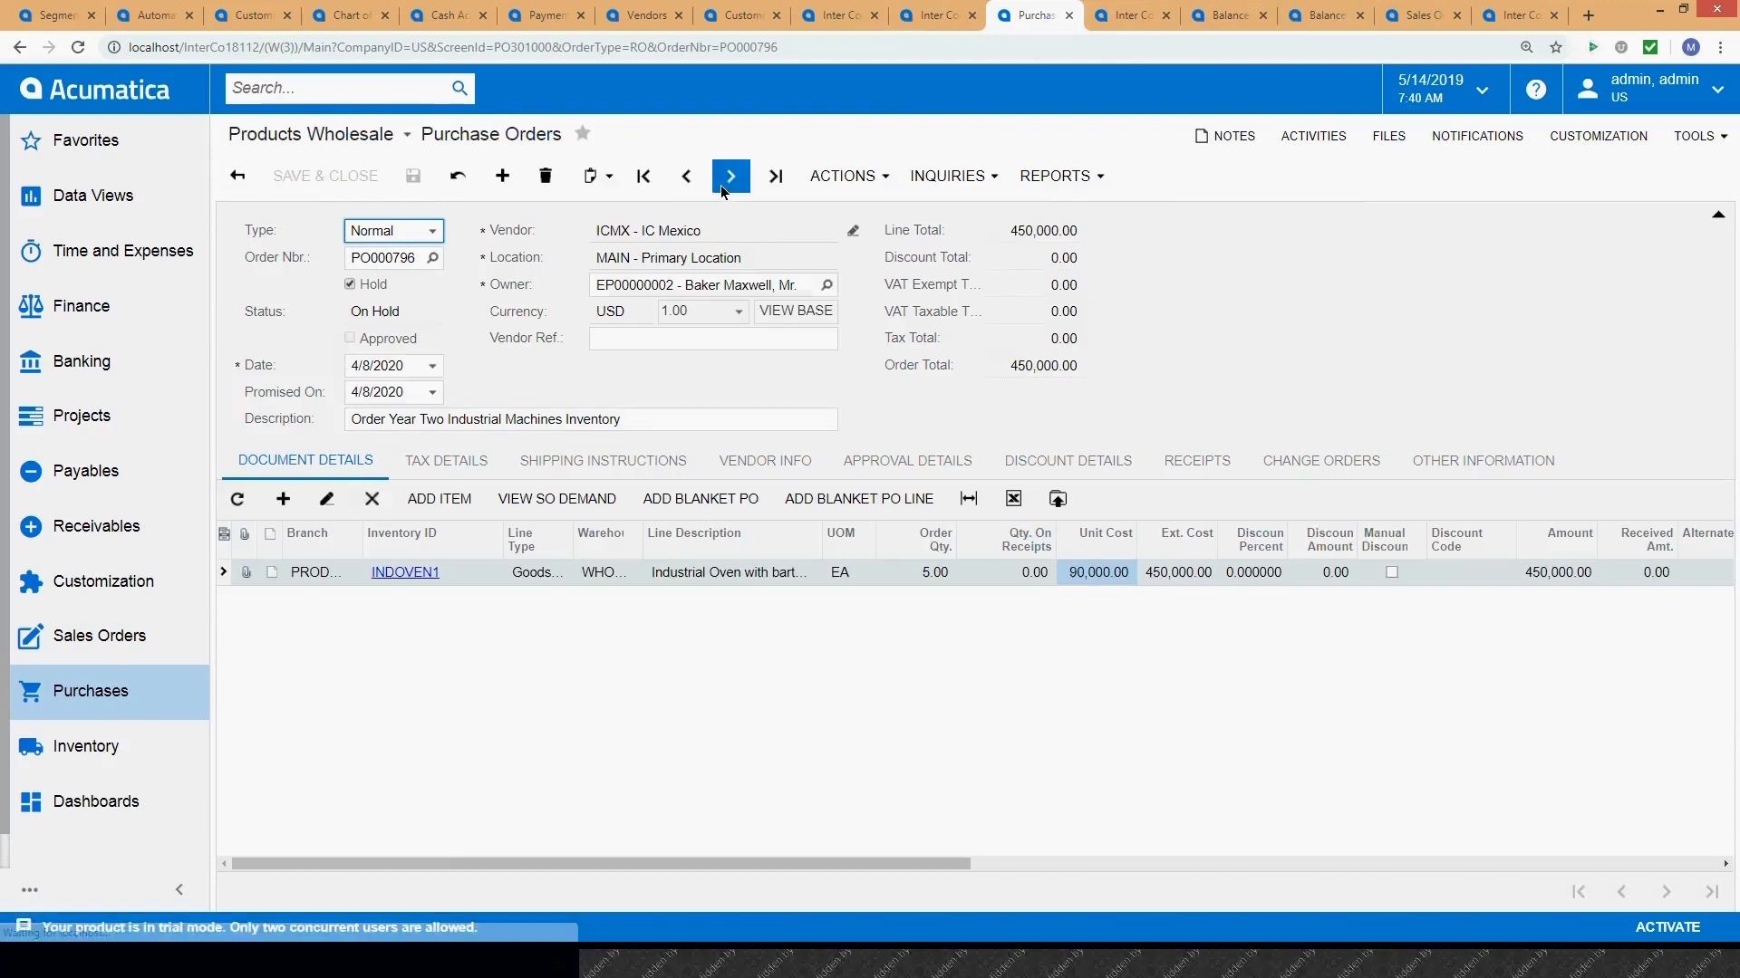
pyautogui.click(687, 192)
pyautogui.click(688, 192)
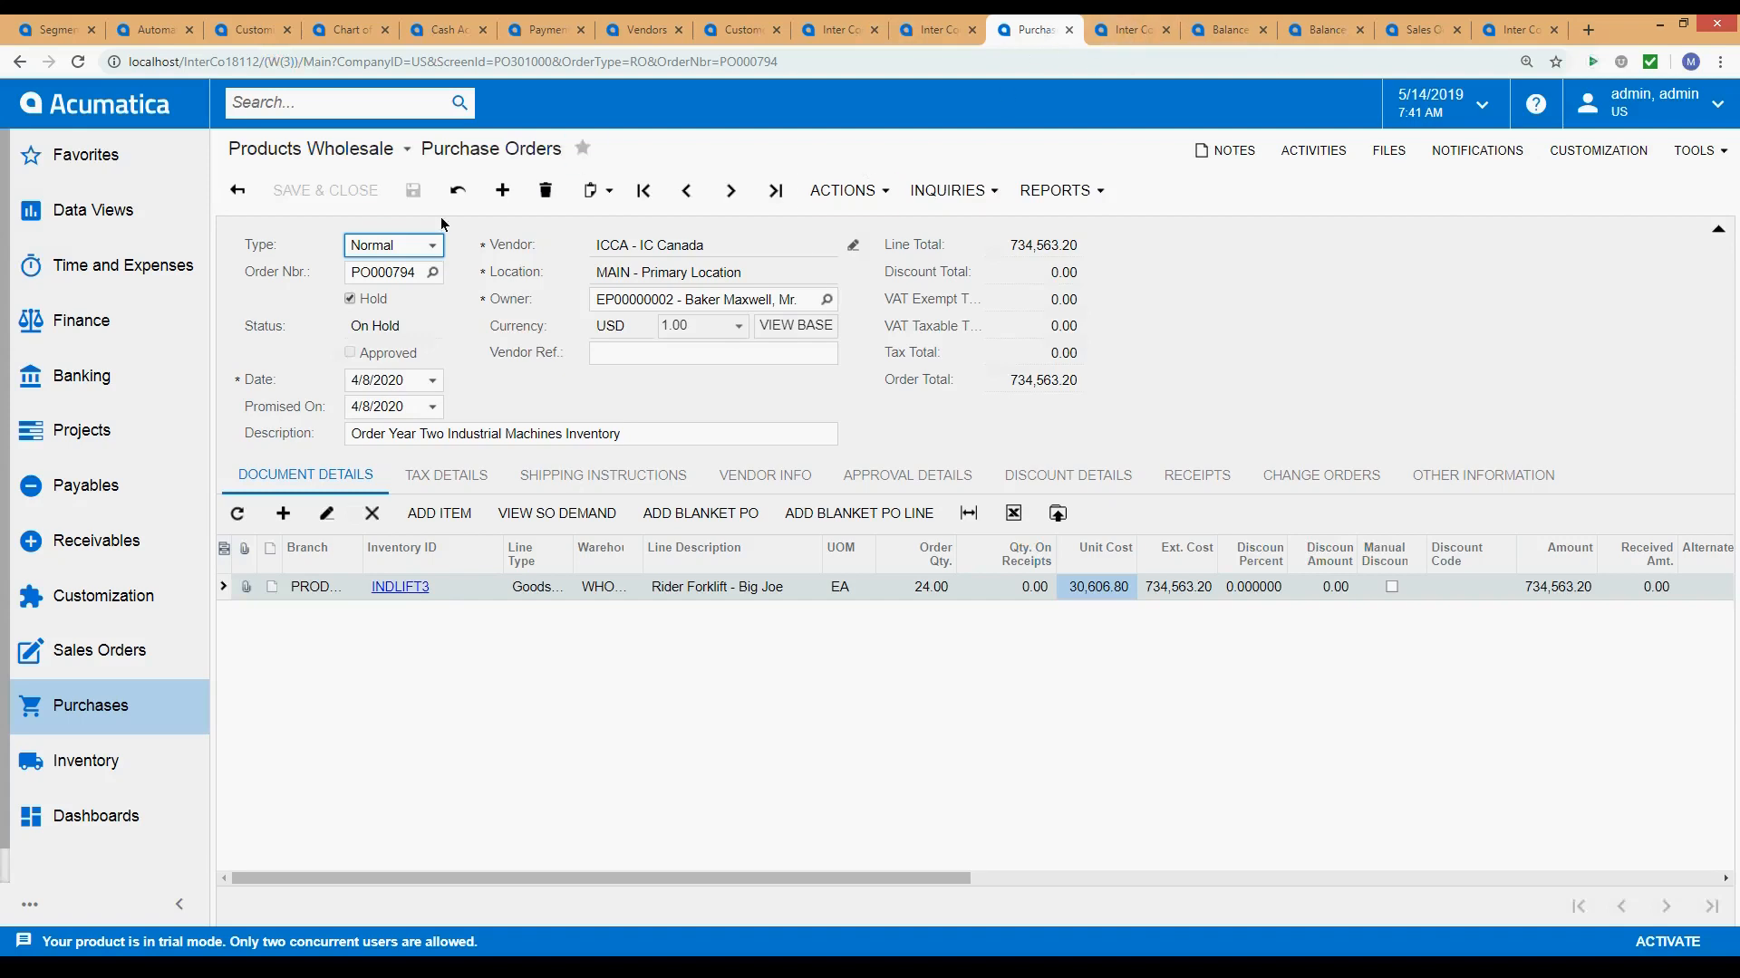
pyautogui.click(732, 195)
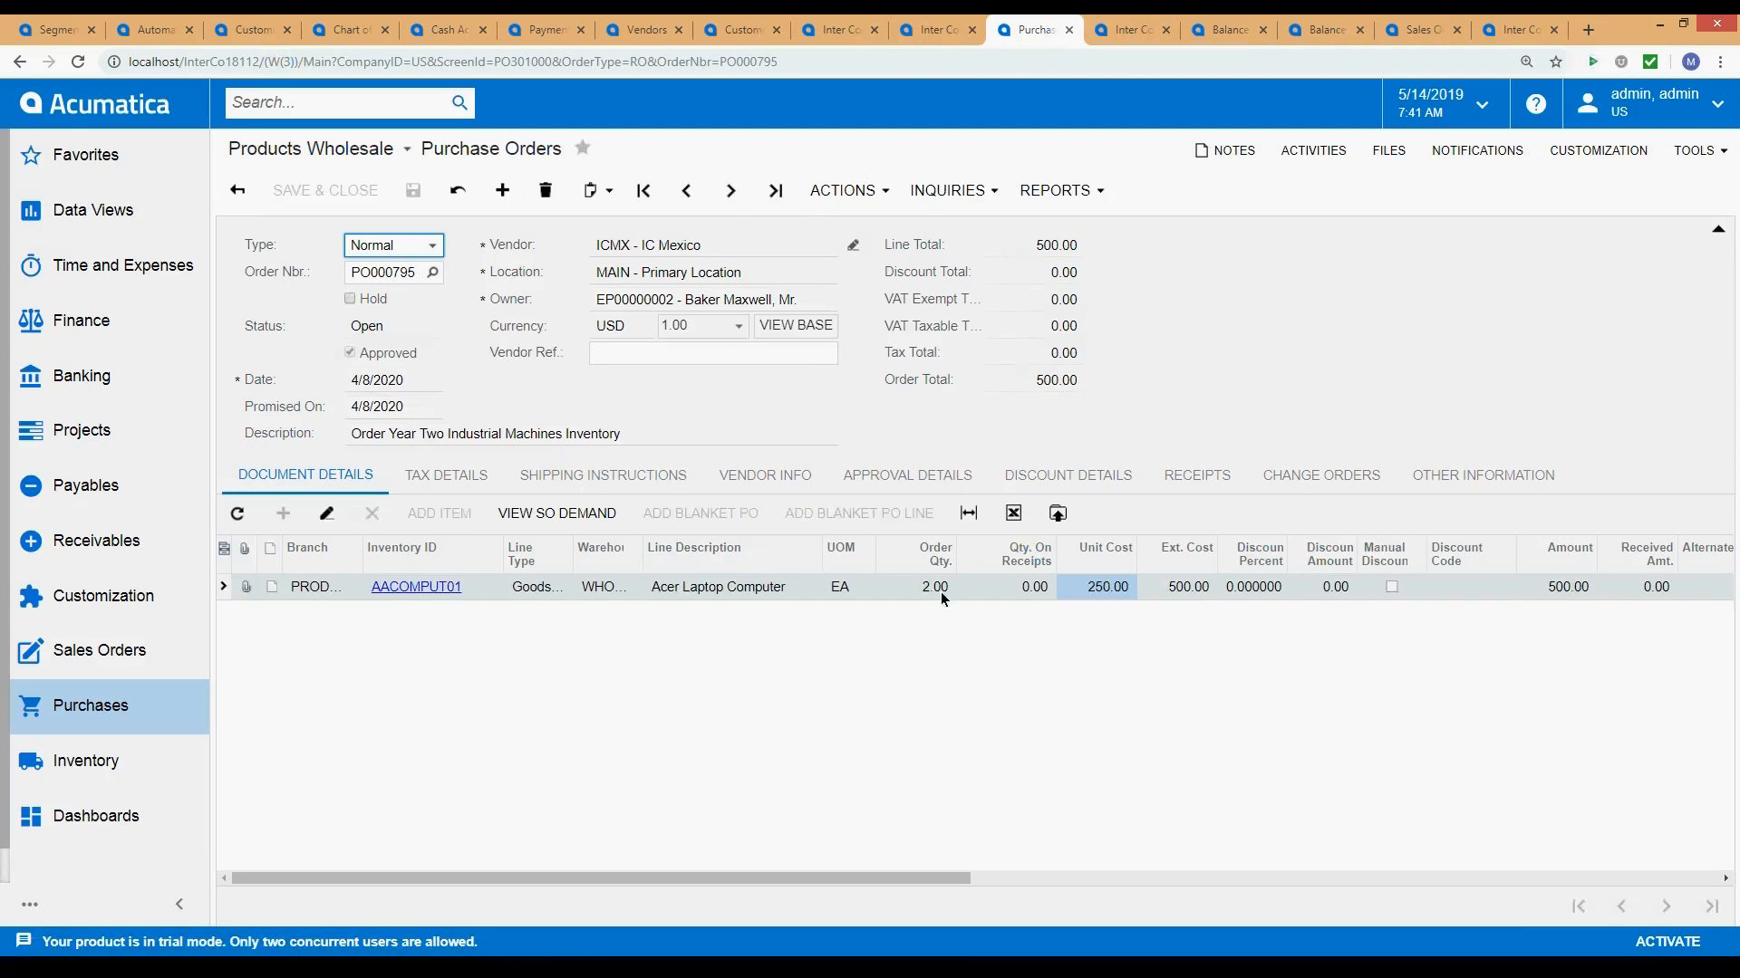
pyautogui.click(686, 190)
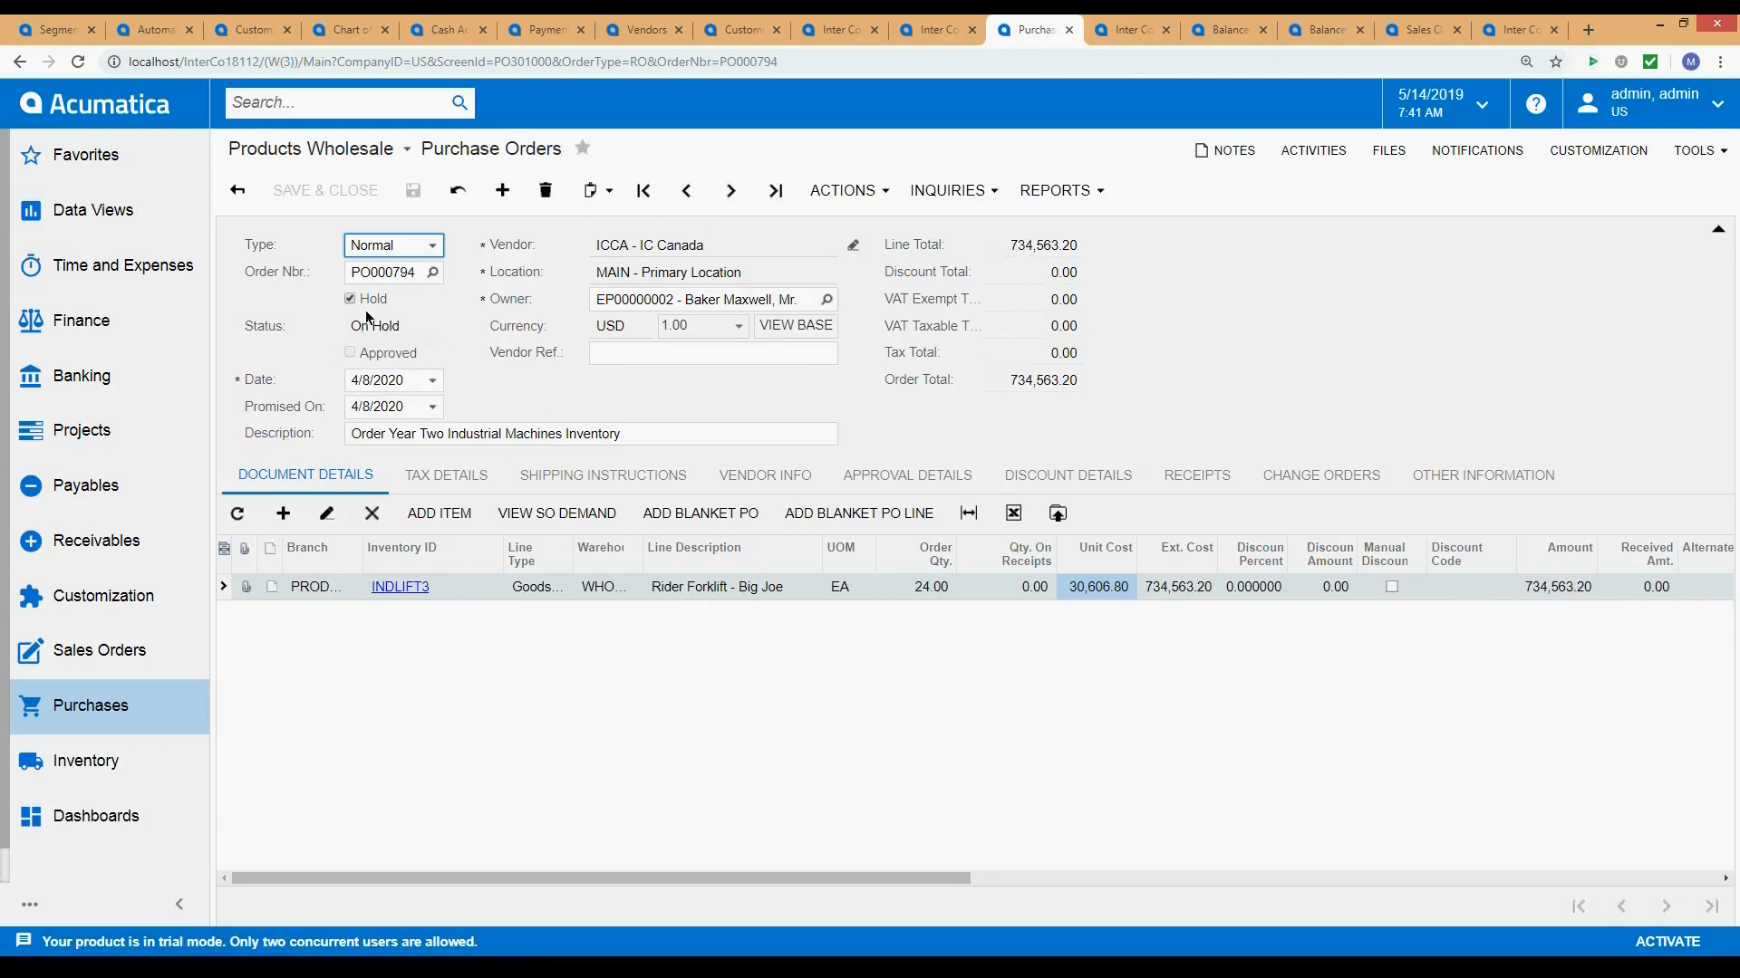
# Replace the order line's item with the Acer Laptop Computer (AACOMPUT01) and set its order quantity to 3.
pyautogui.click(468, 592)
pyautogui.write('ACER')
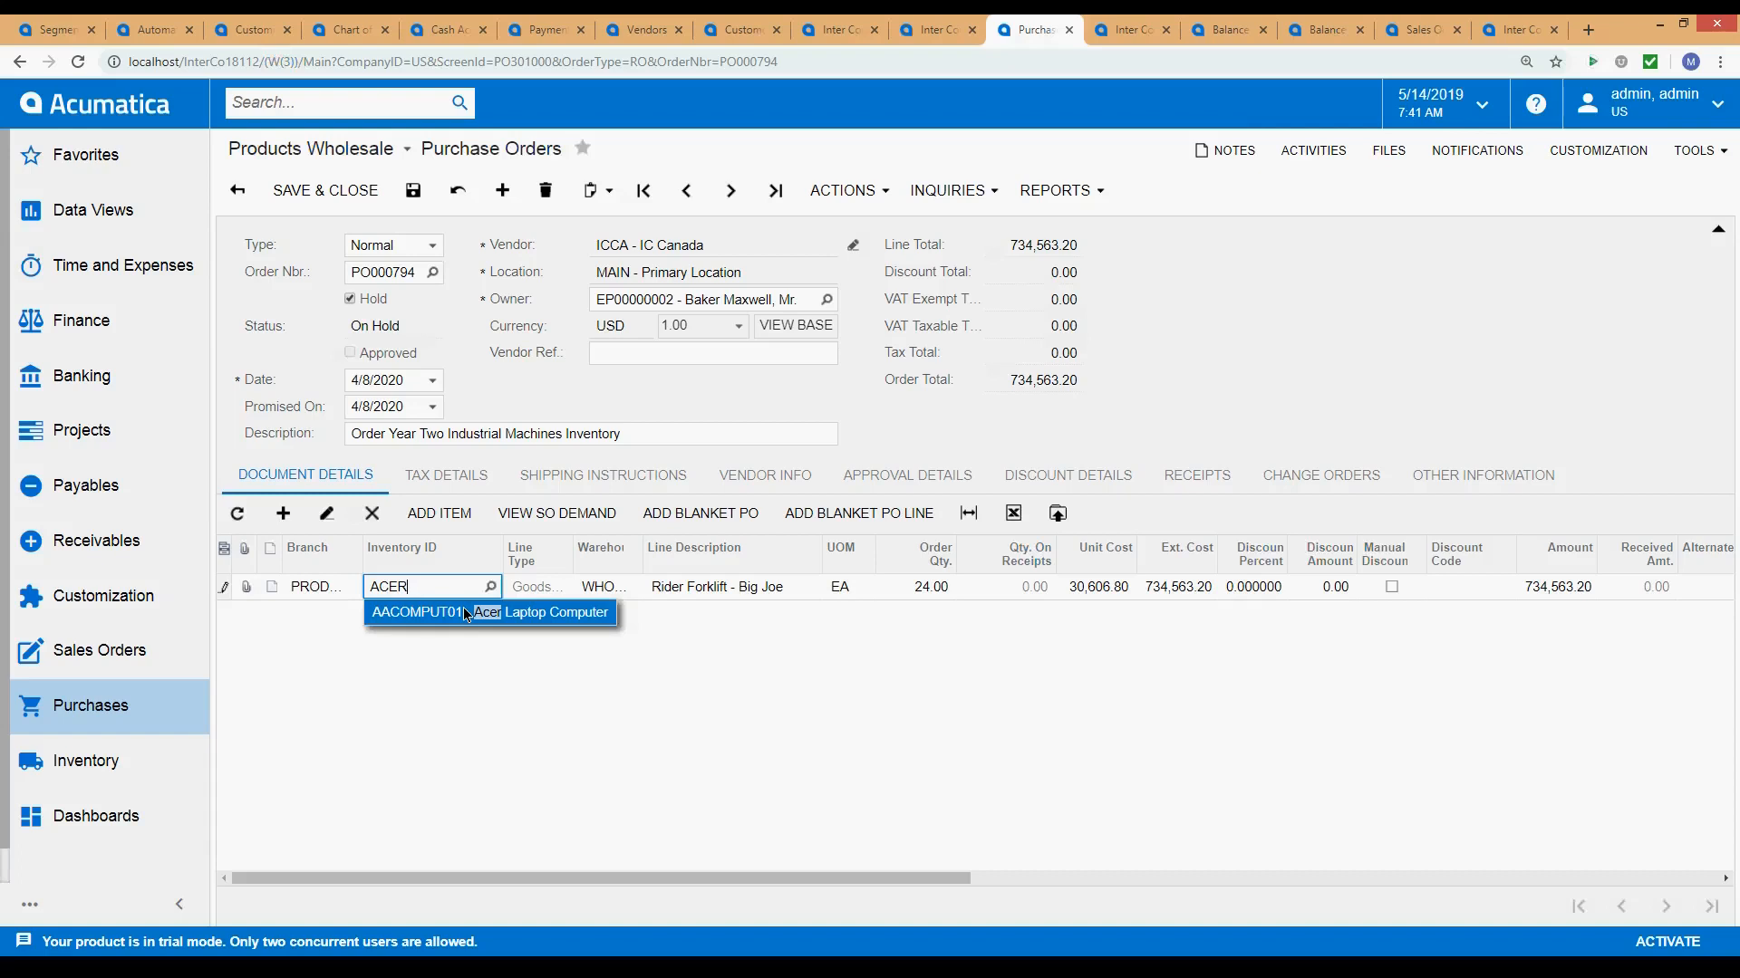
pyautogui.press('Tab')
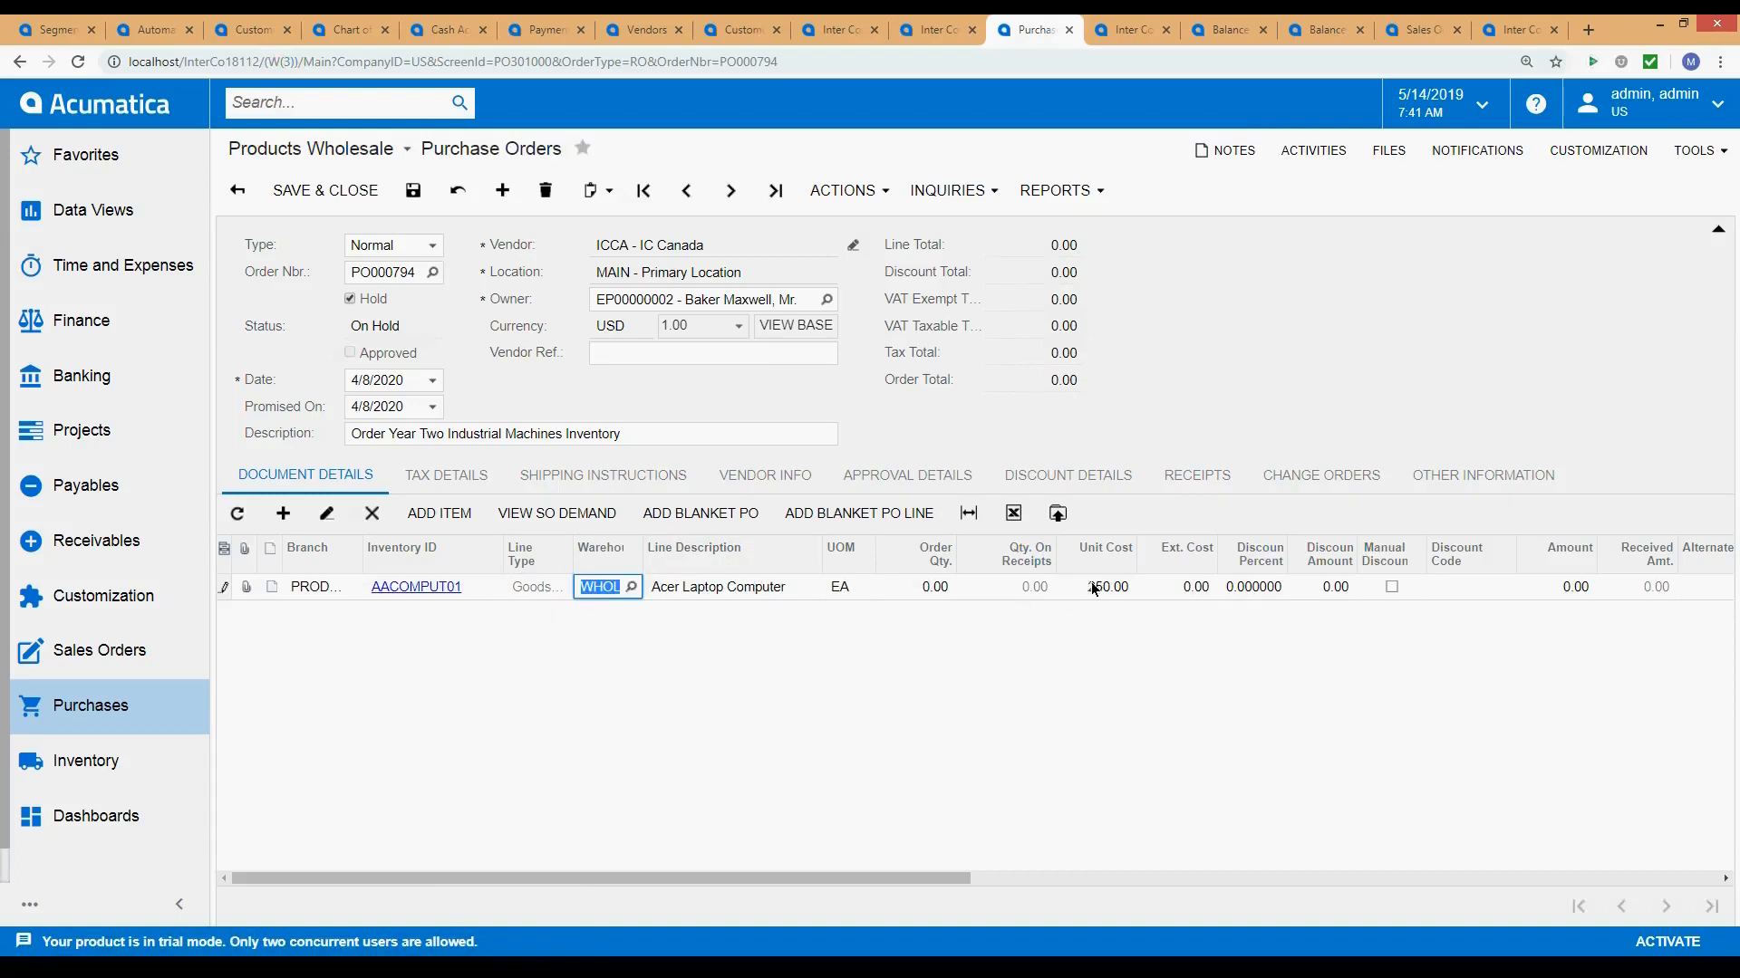
pyautogui.click(941, 595)
pyautogui.write('3')
pyautogui.press('Tab')
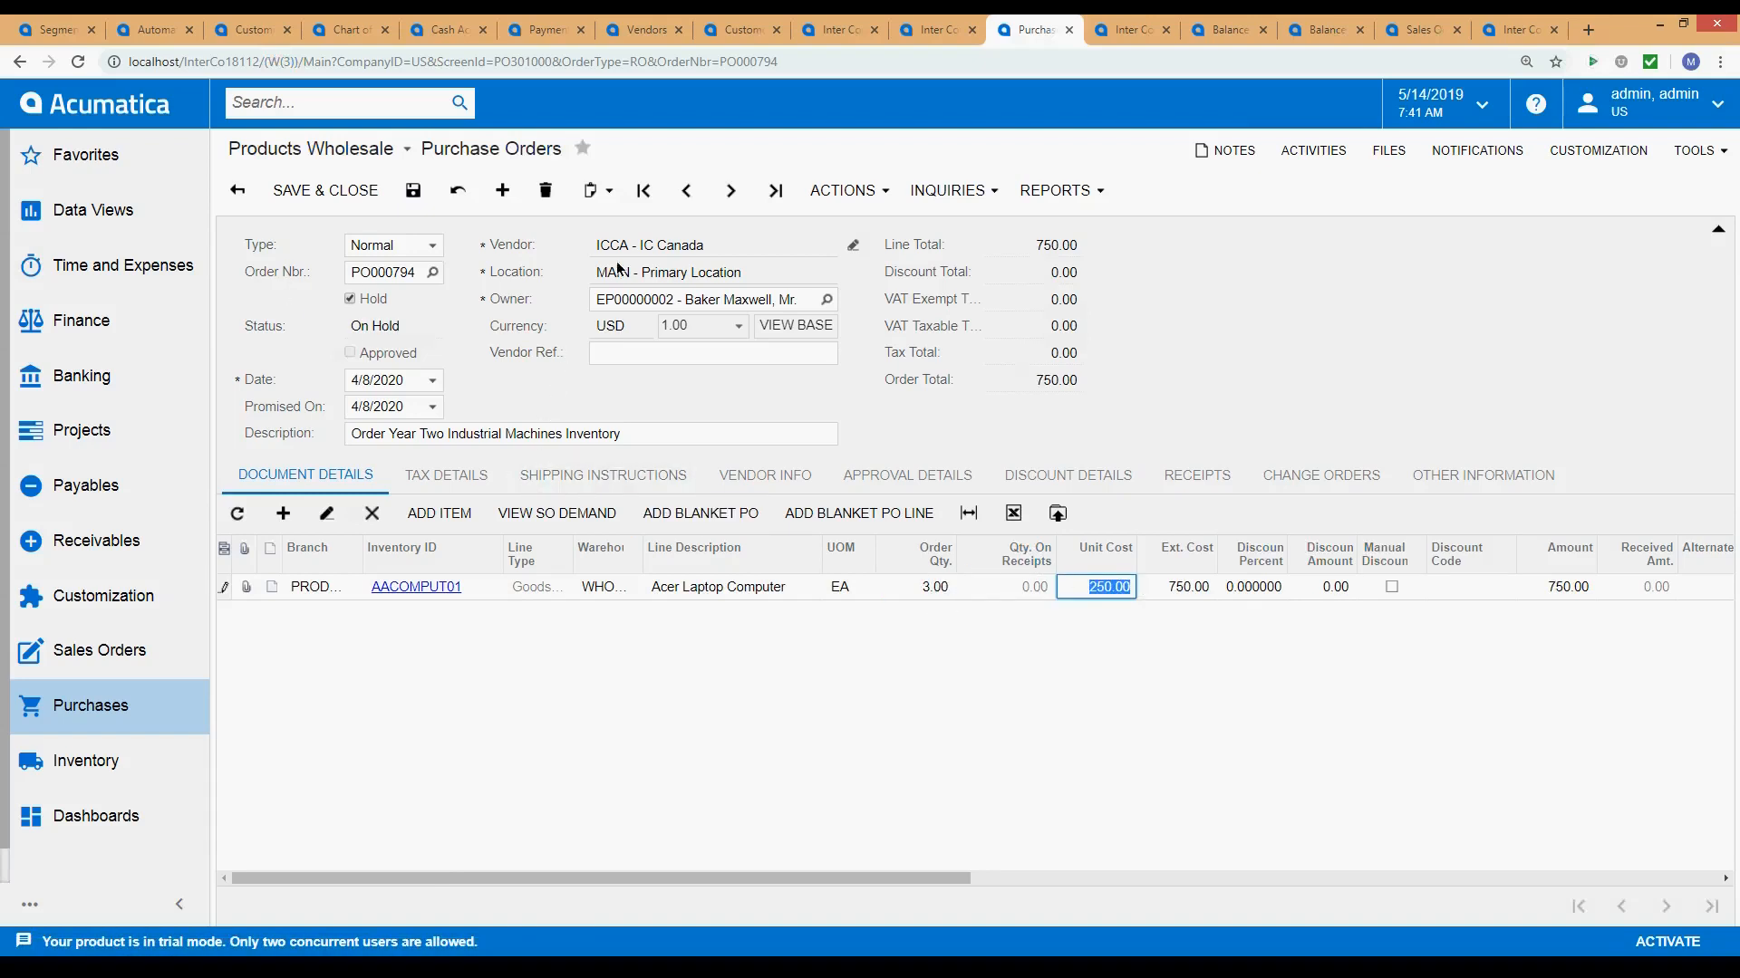
# Take purchase order PO000794 off hold and reload the Inter Company Transactions list to check its entries.
pyautogui.click(372, 300)
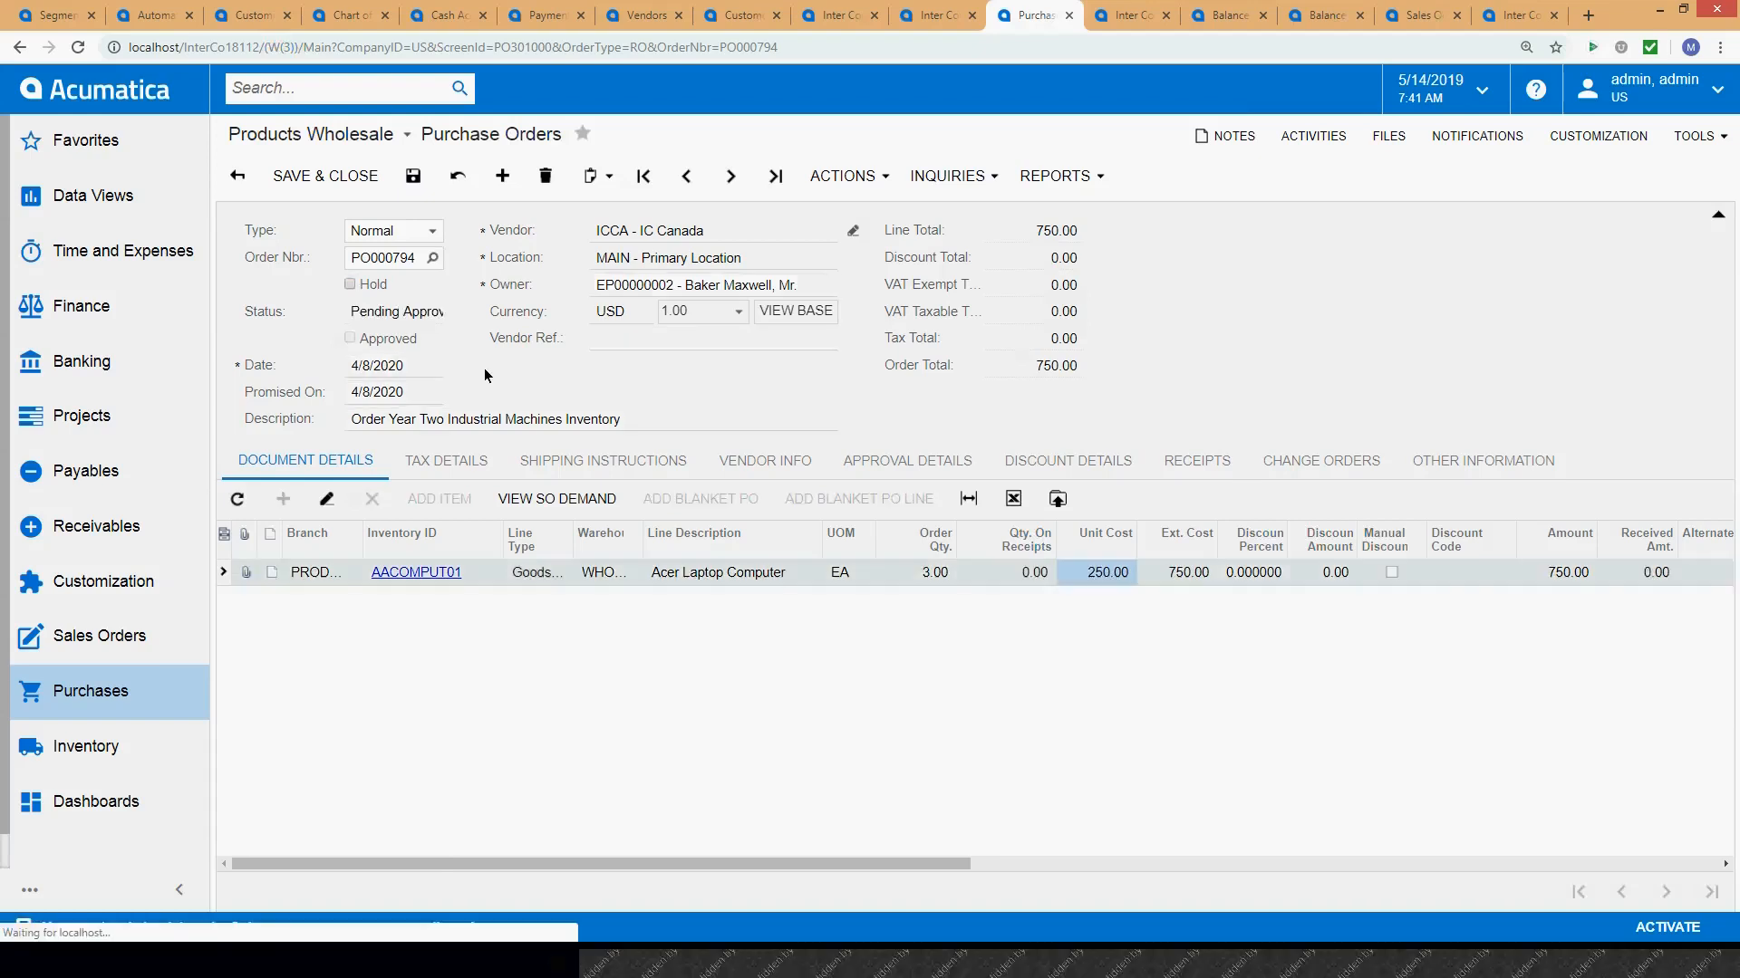
pyautogui.click(1132, 30)
pyautogui.click(78, 61)
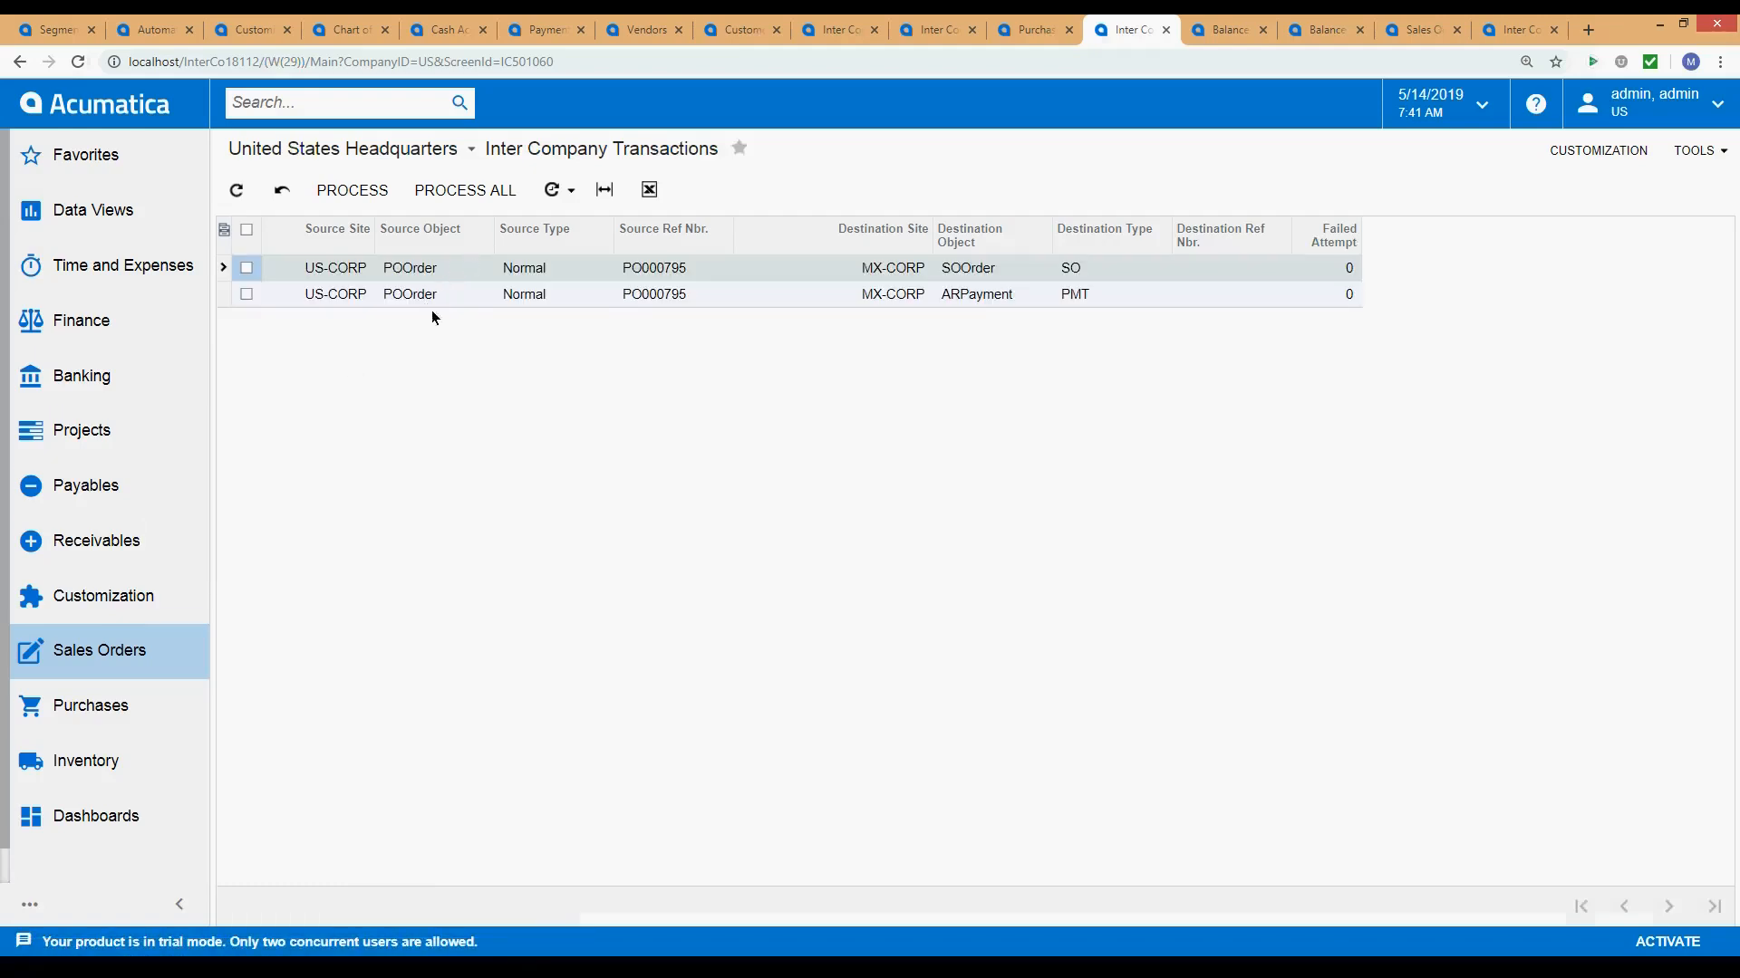
pyautogui.click(878, 270)
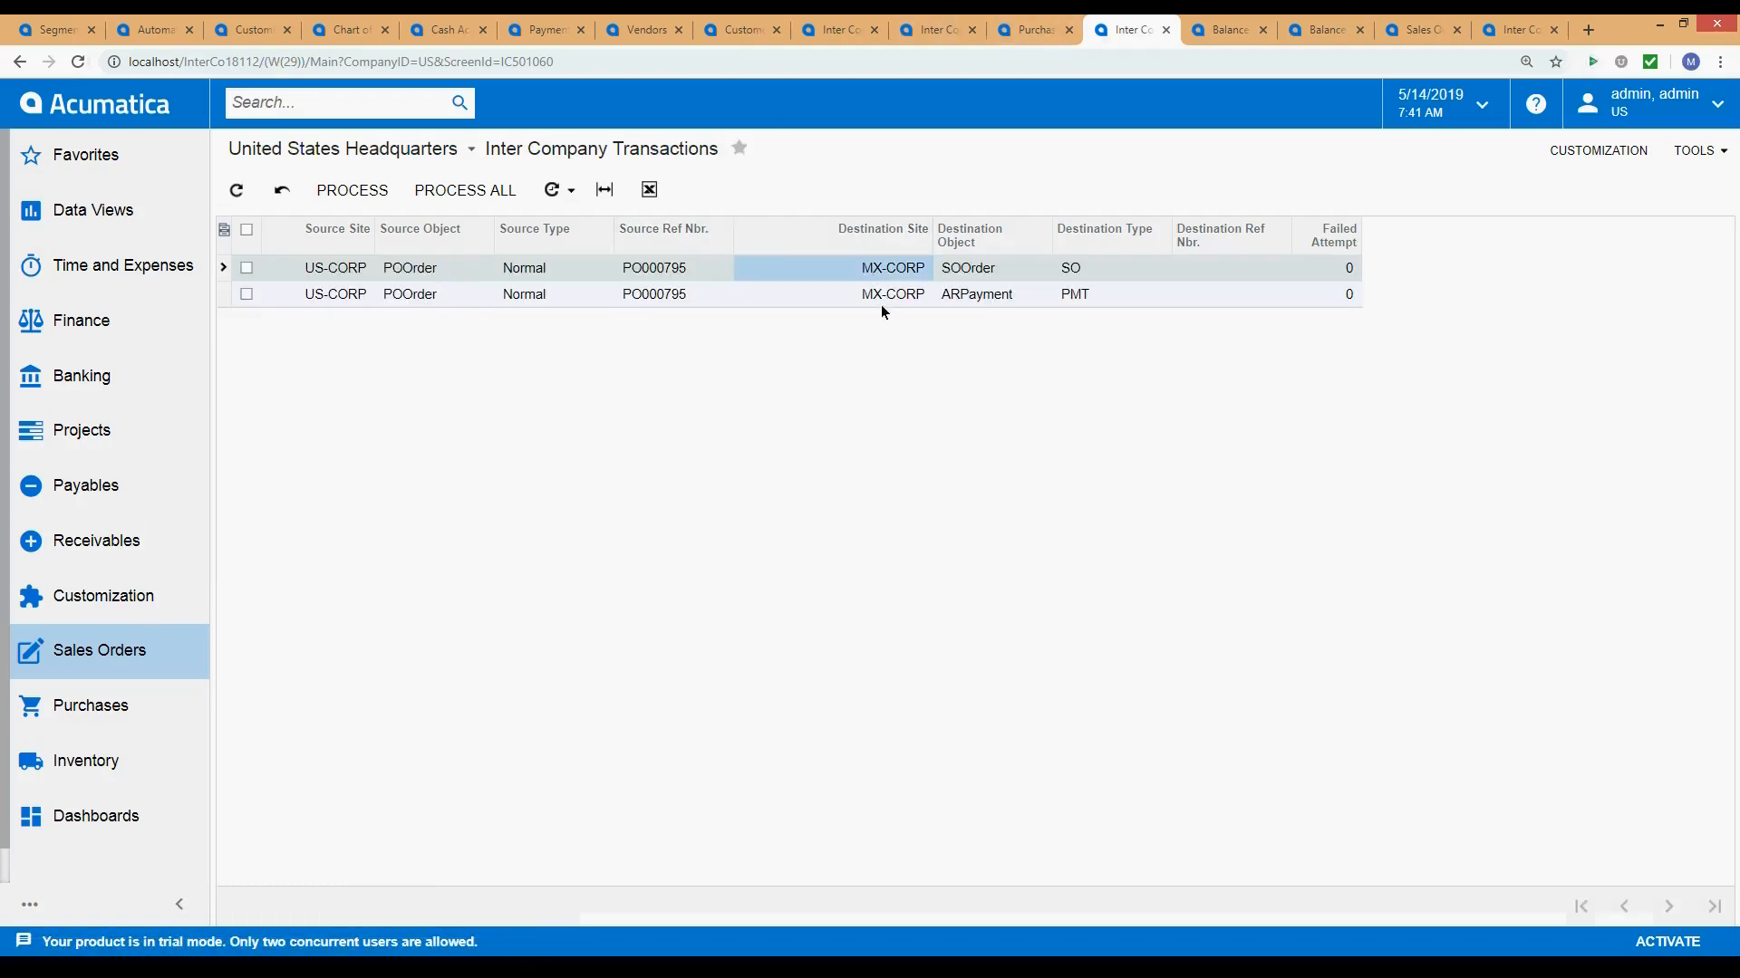
# Approve purchase order PO000794 for IC Canada.
pyautogui.click(1033, 30)
pyautogui.click(839, 203)
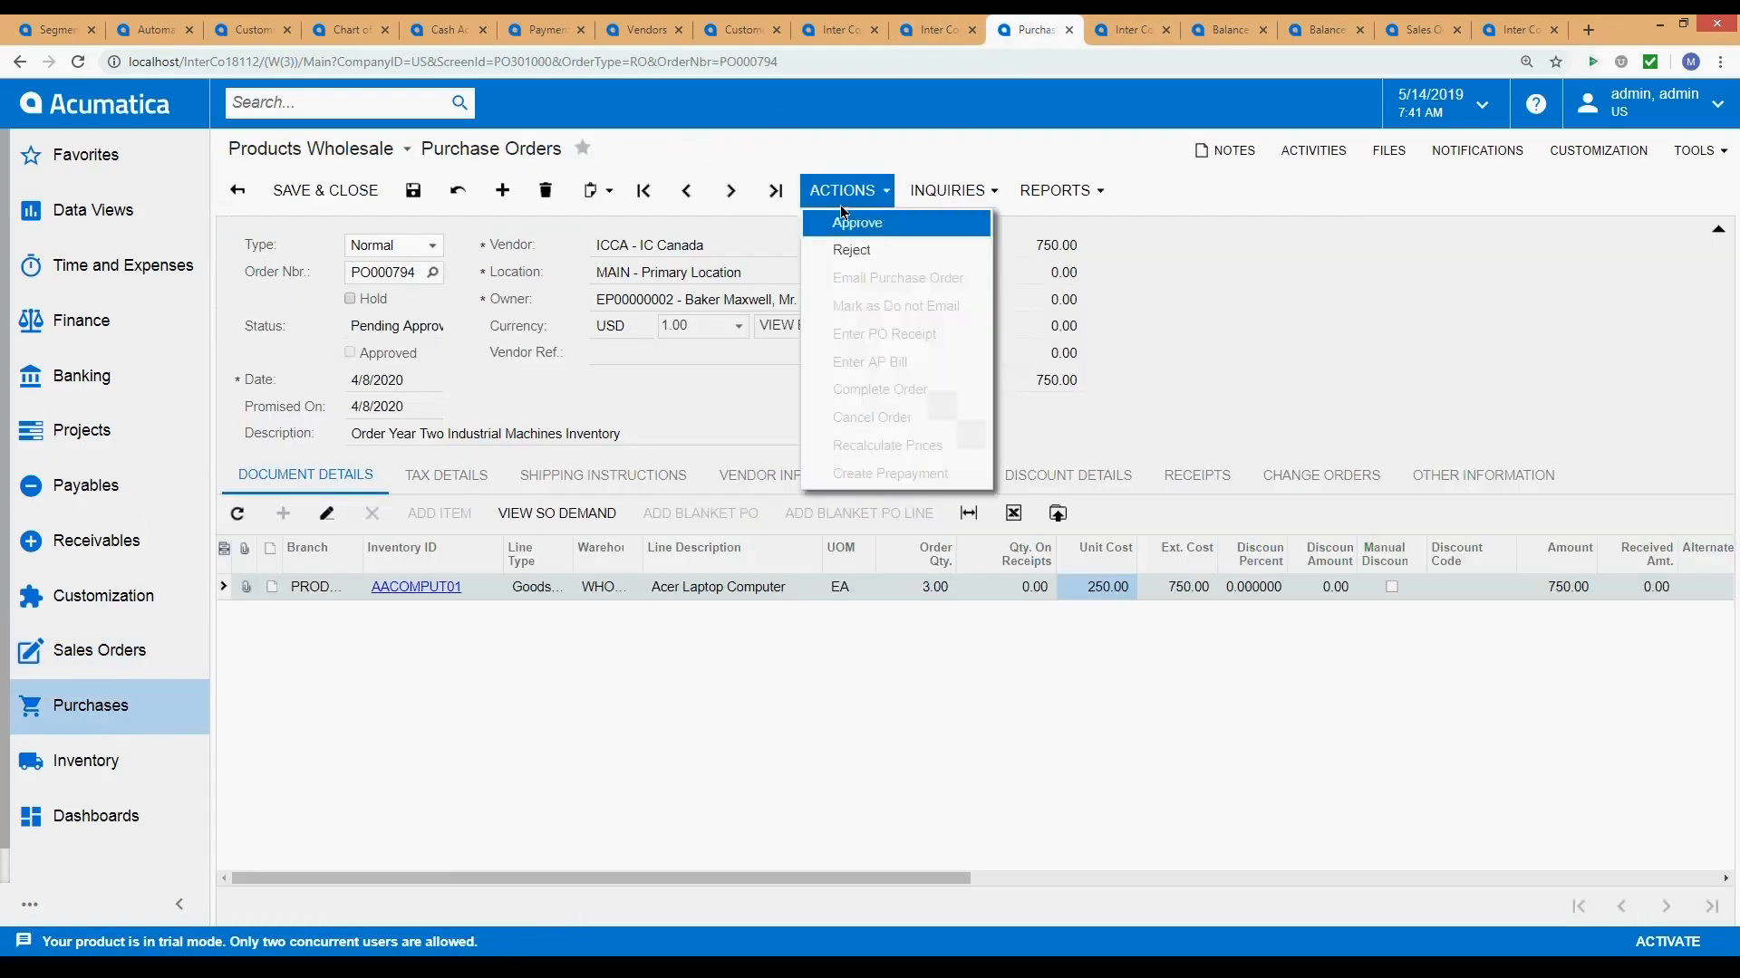
pyautogui.click(839, 220)
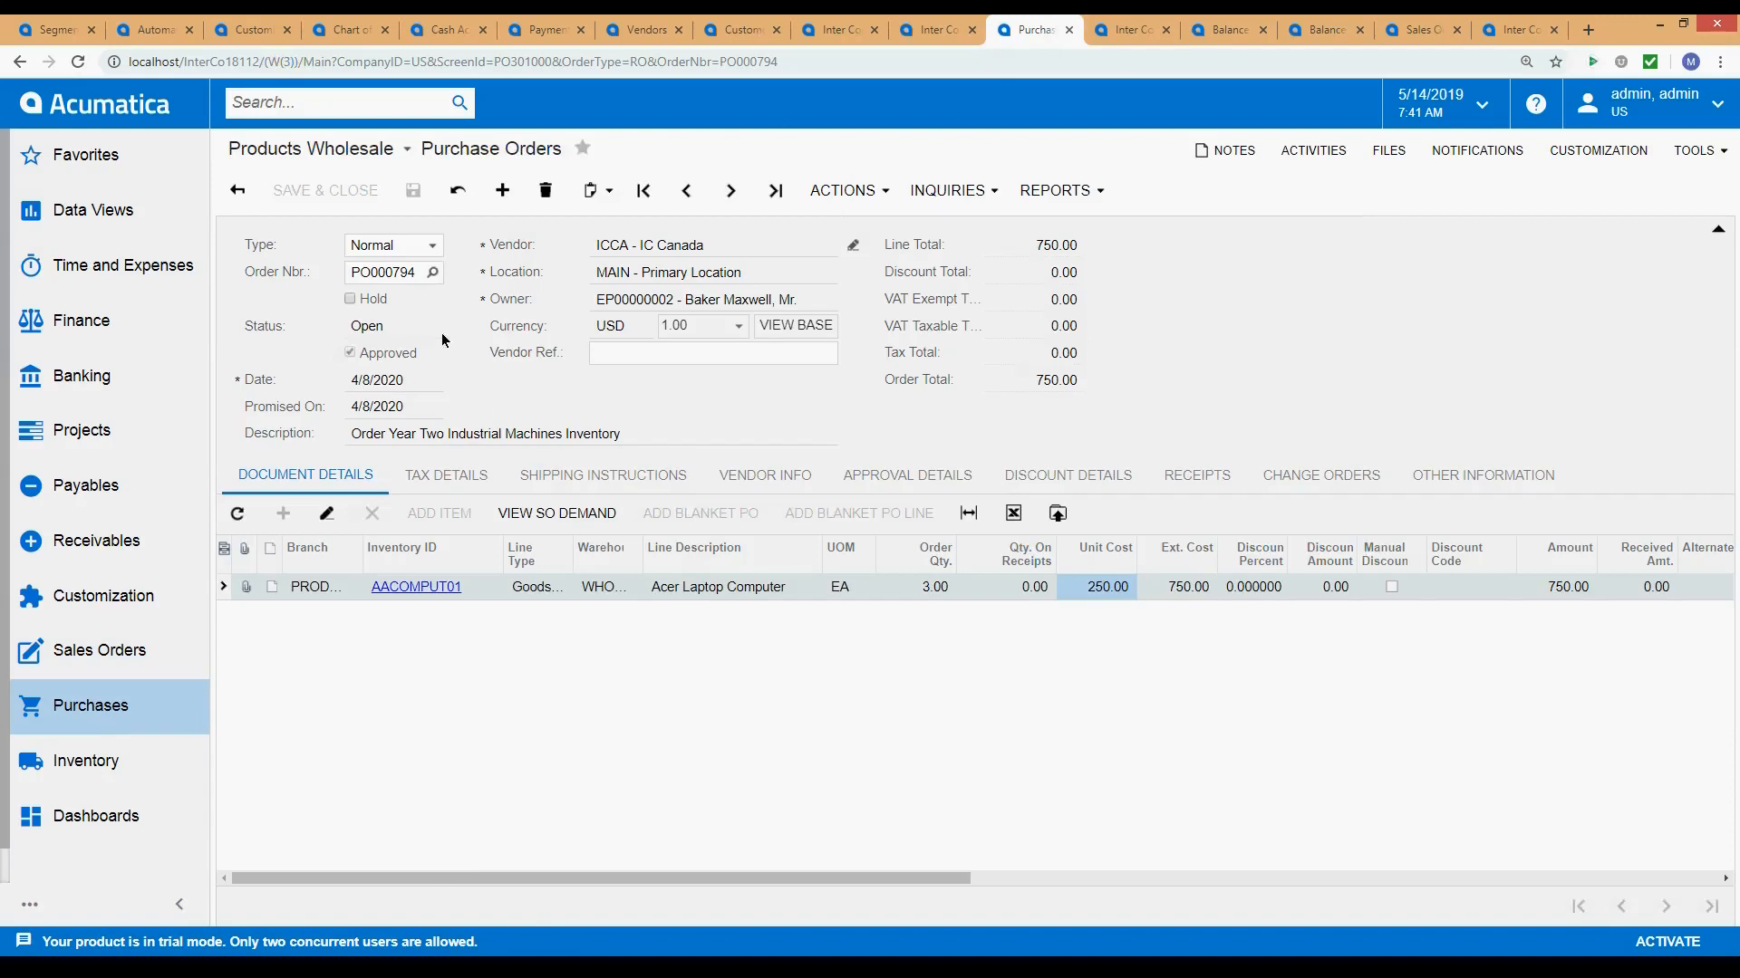
pyautogui.click(626, 244)
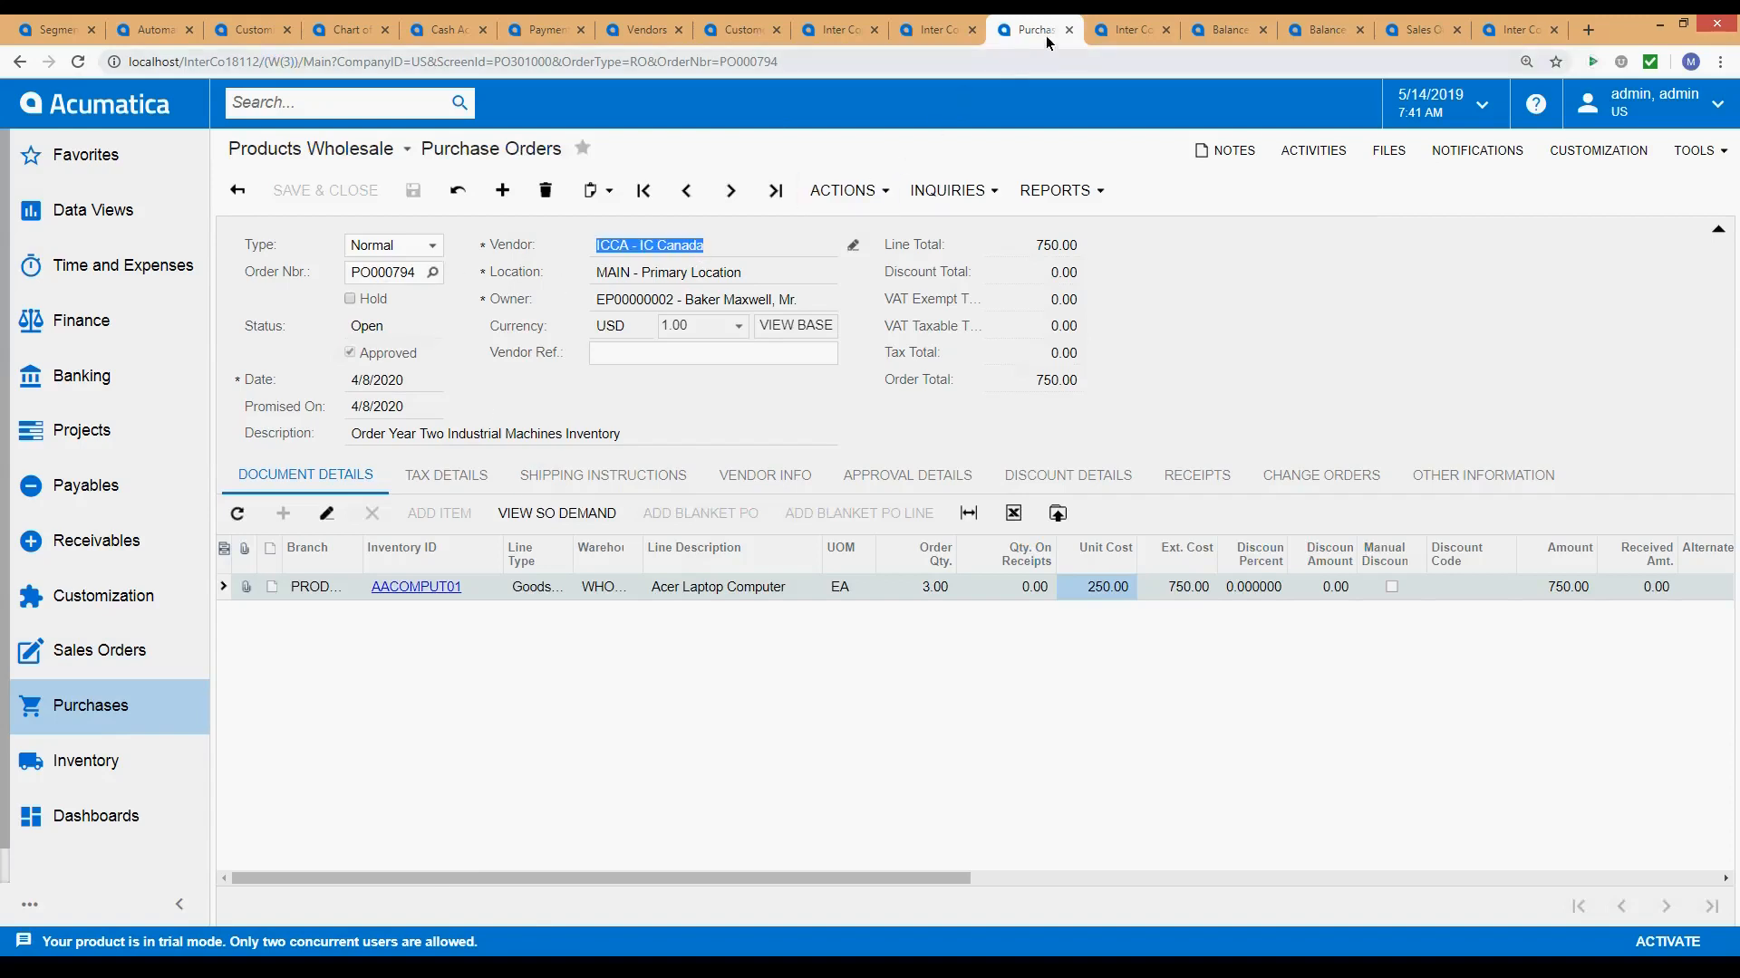
# Refresh the Inter Company Transactions list and examine the destination sites and destination objects for PO000794 and PO000795.
pyautogui.click(1124, 34)
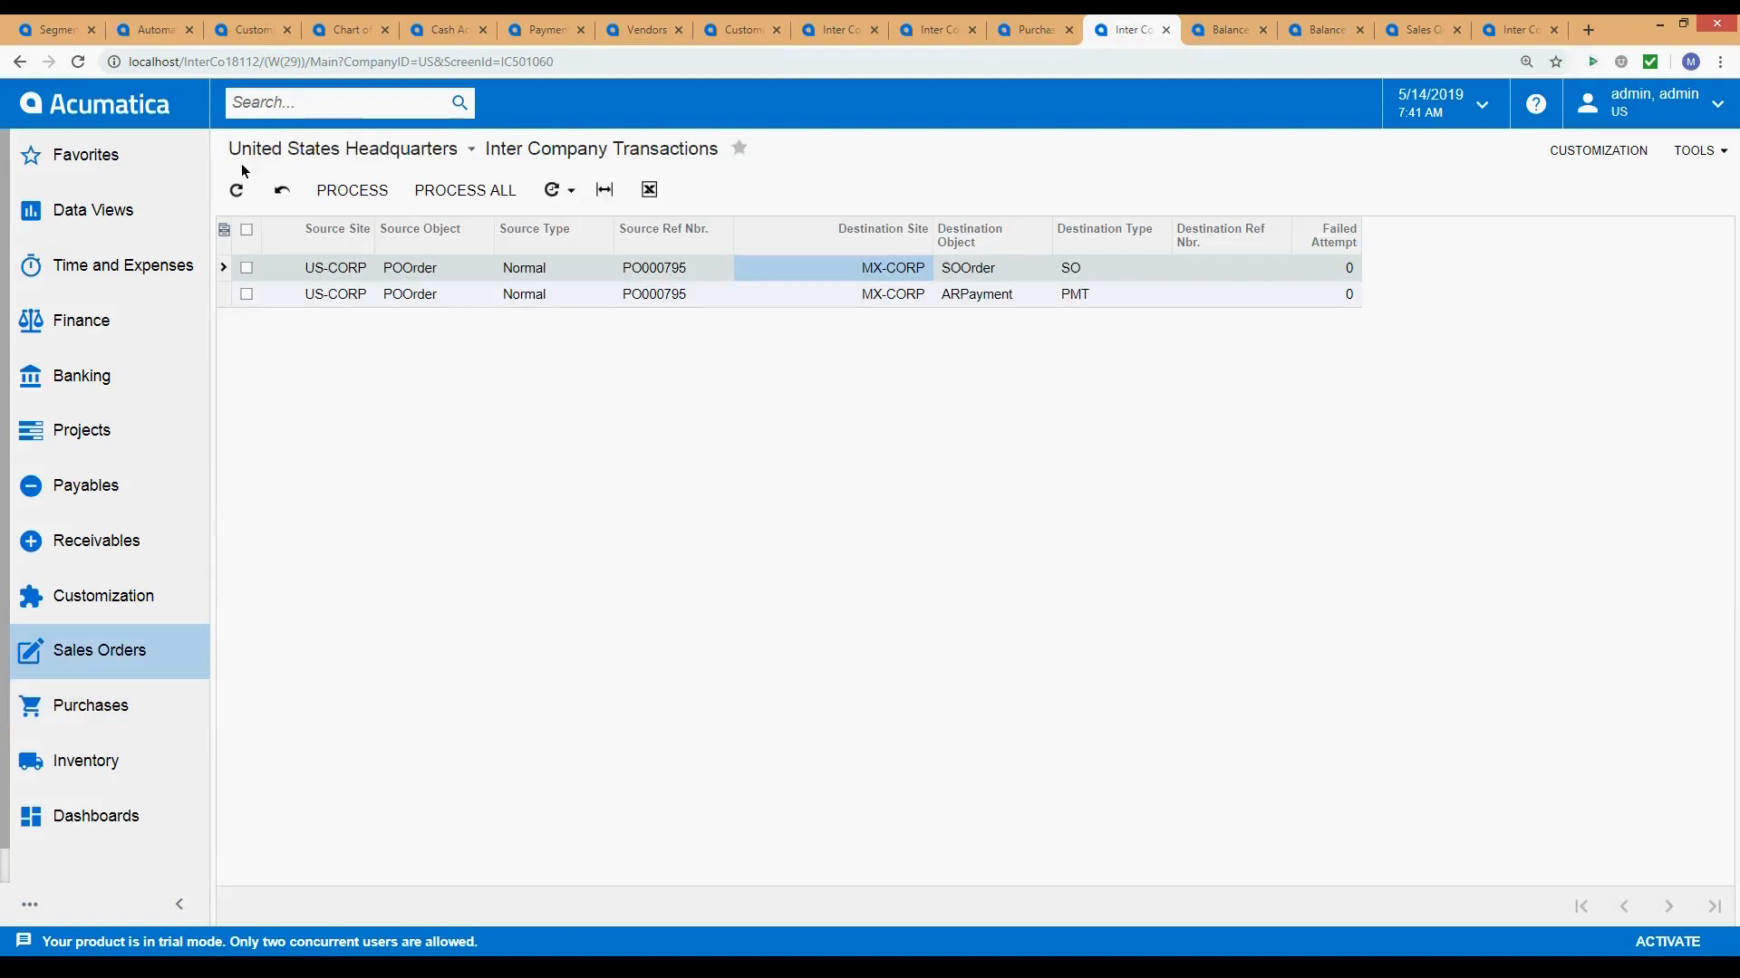
pyautogui.click(238, 191)
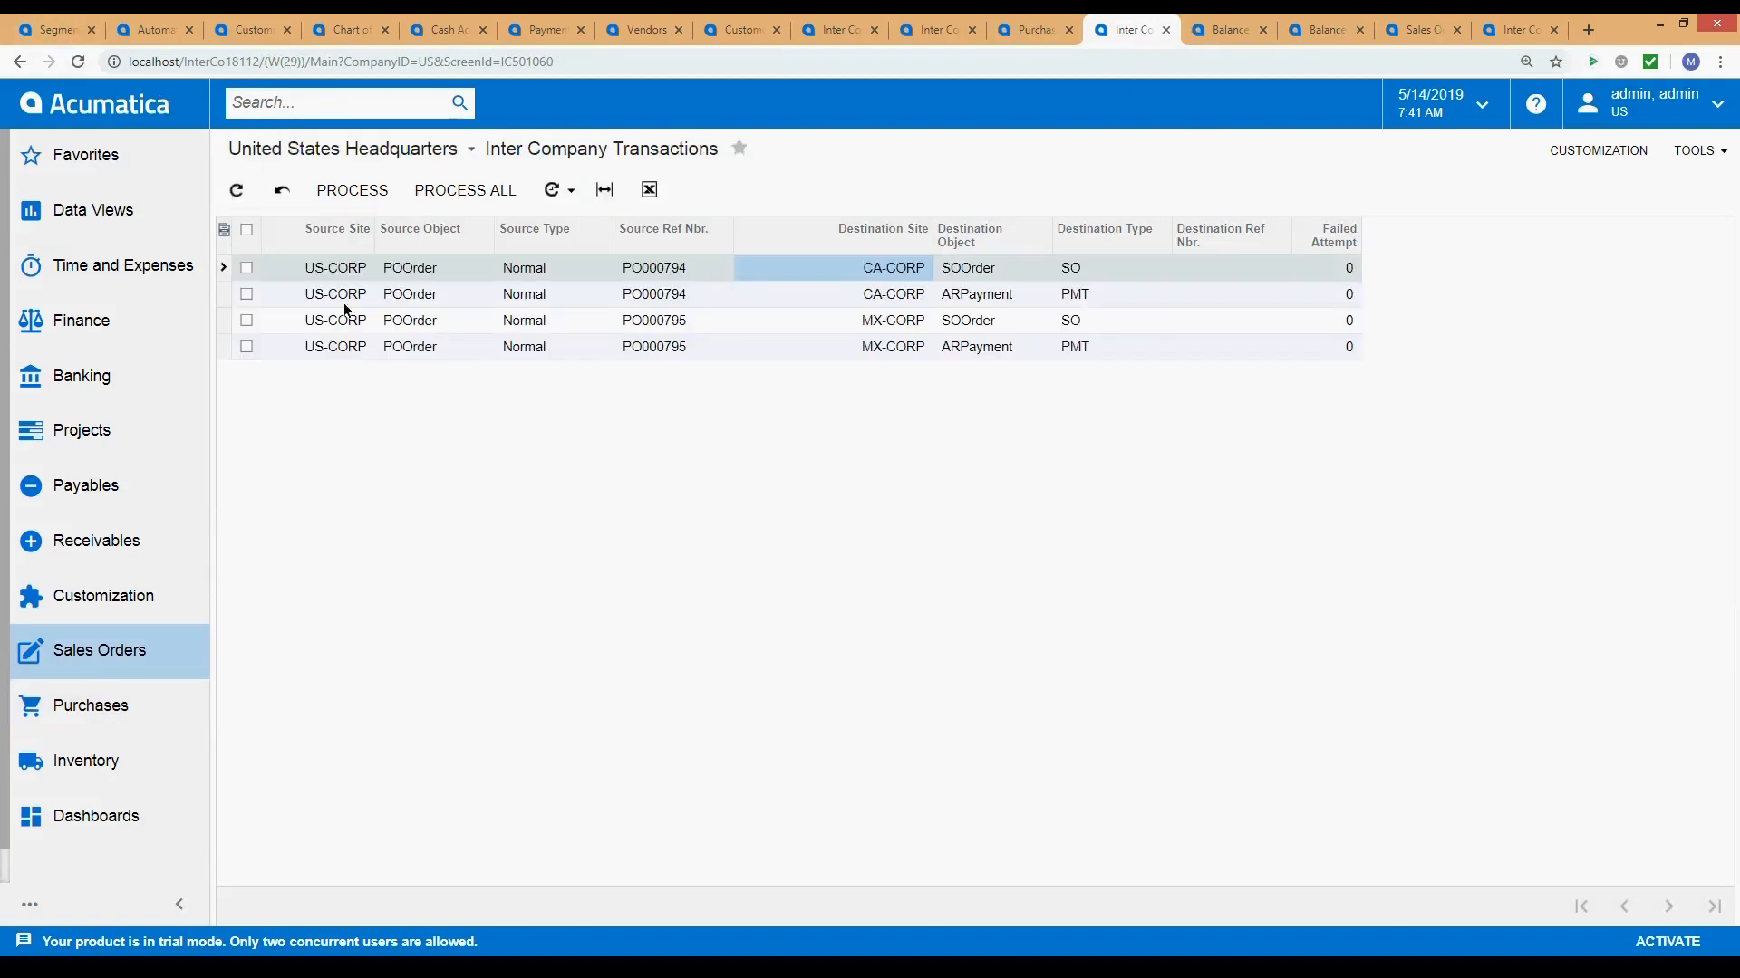
pyautogui.click(864, 296)
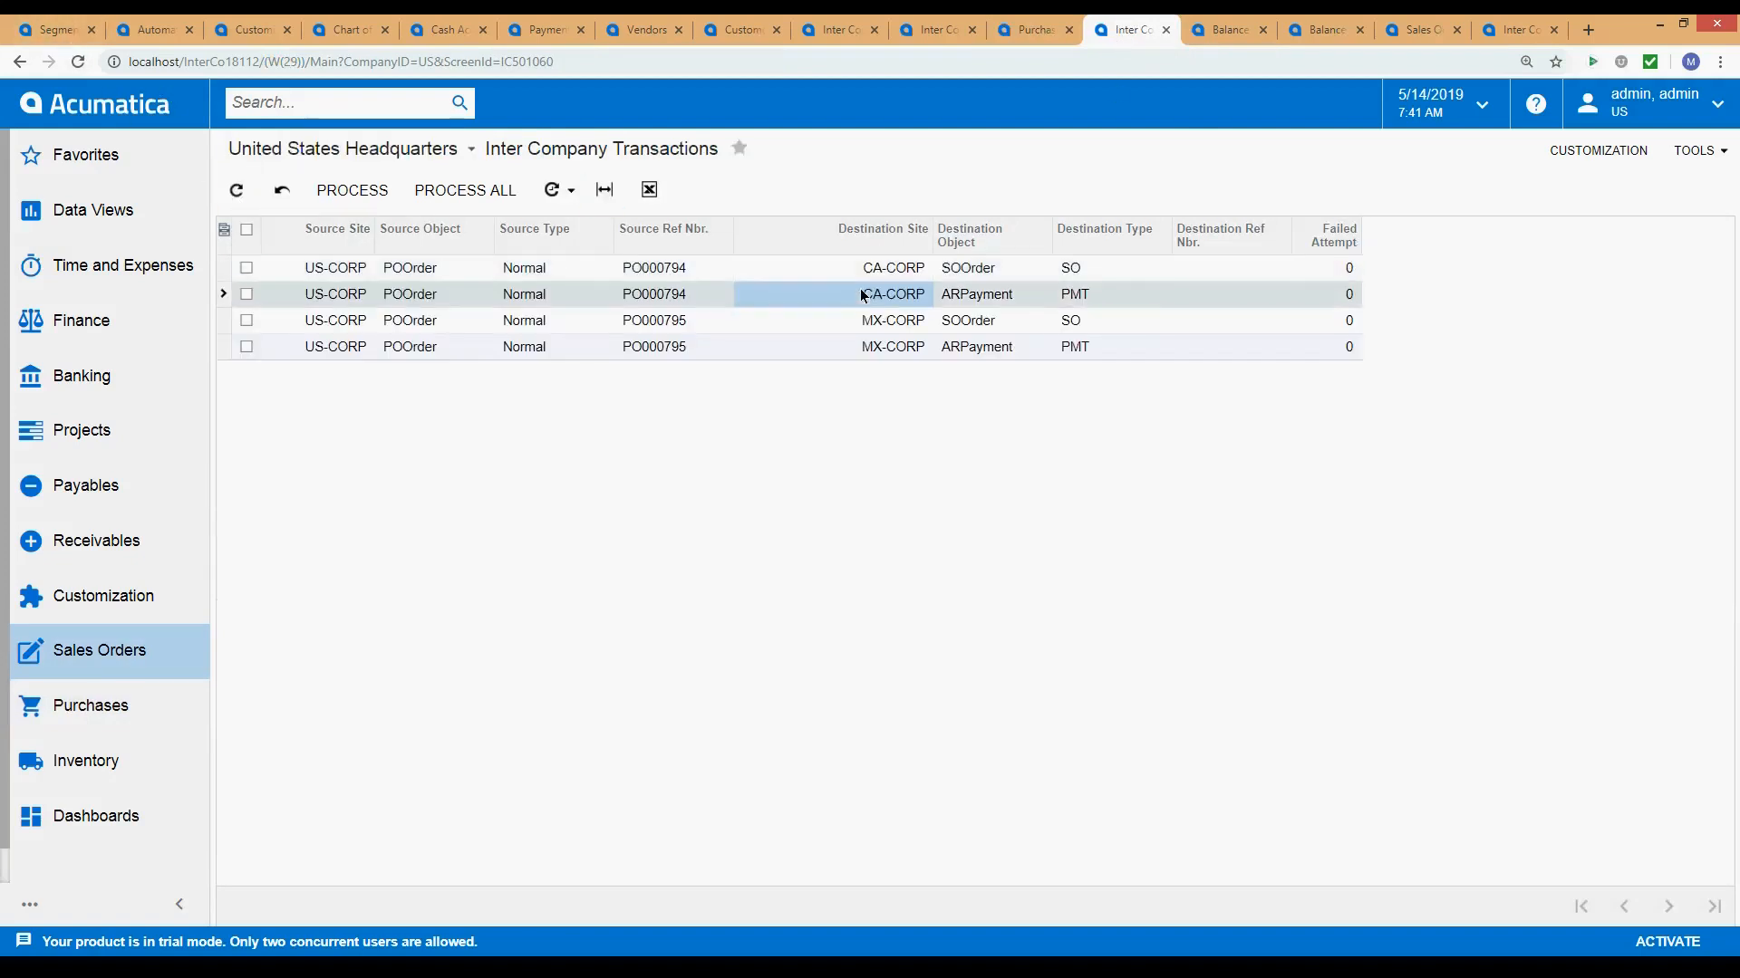
pyautogui.click(862, 323)
pyautogui.click(841, 349)
pyautogui.click(837, 321)
pyautogui.click(836, 295)
pyautogui.click(835, 267)
pyautogui.click(848, 297)
pyautogui.click(839, 326)
pyautogui.click(848, 352)
pyautogui.click(962, 270)
pyautogui.click(967, 299)
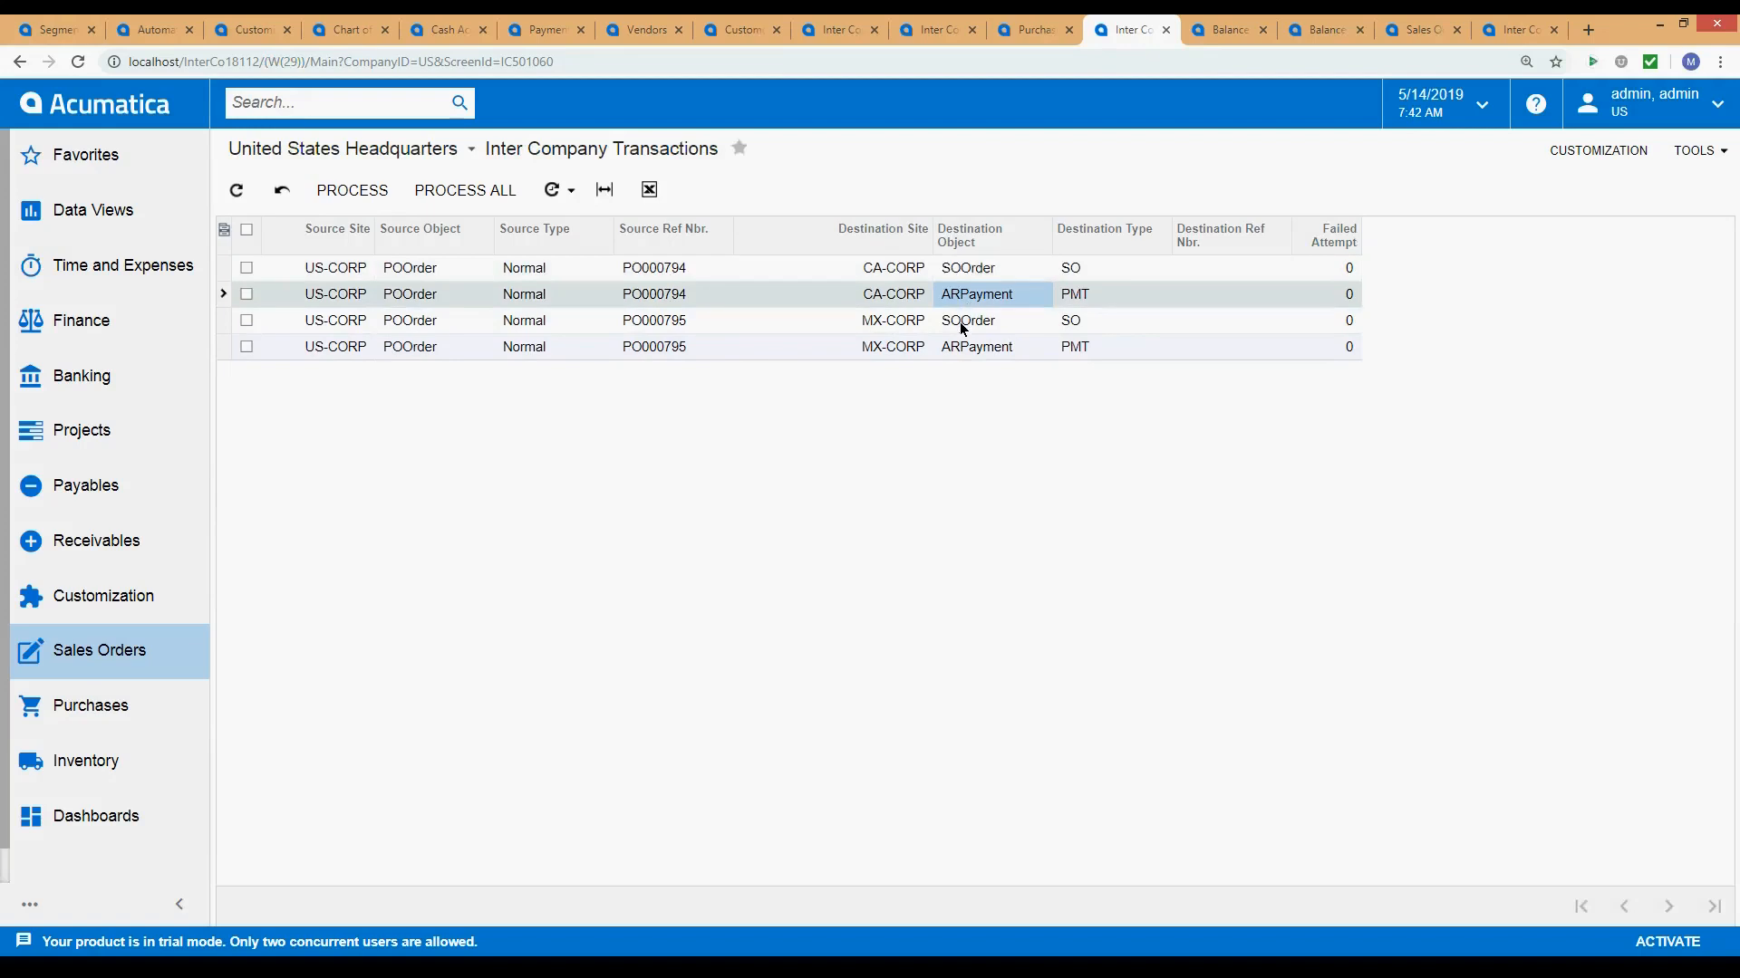
pyautogui.click(961, 323)
pyautogui.click(971, 350)
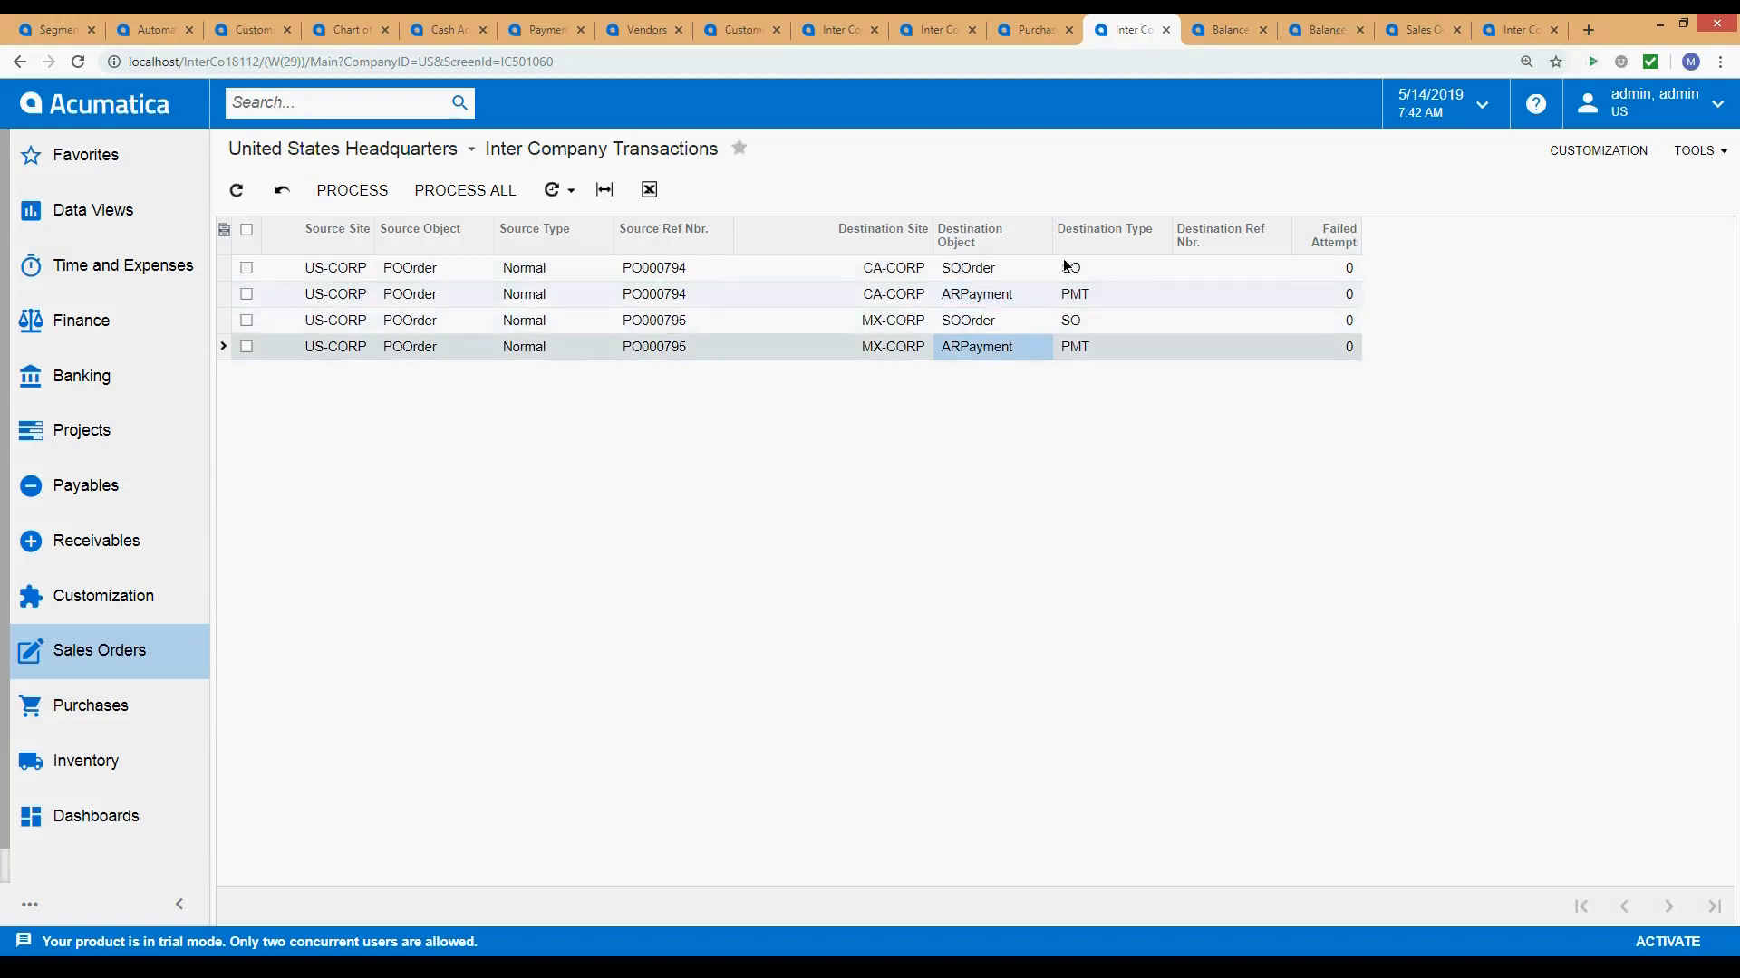
# Move the two Balance Sheet browser tabs behind the Sales Orders and last Inter Company tabs.
pyautogui.click(1234, 29)
pyautogui.moveTo(1249, 31); pyautogui.dragTo(1530, 31)
pyautogui.moveTo(1236, 27); pyautogui.dragTo(1416, 23)
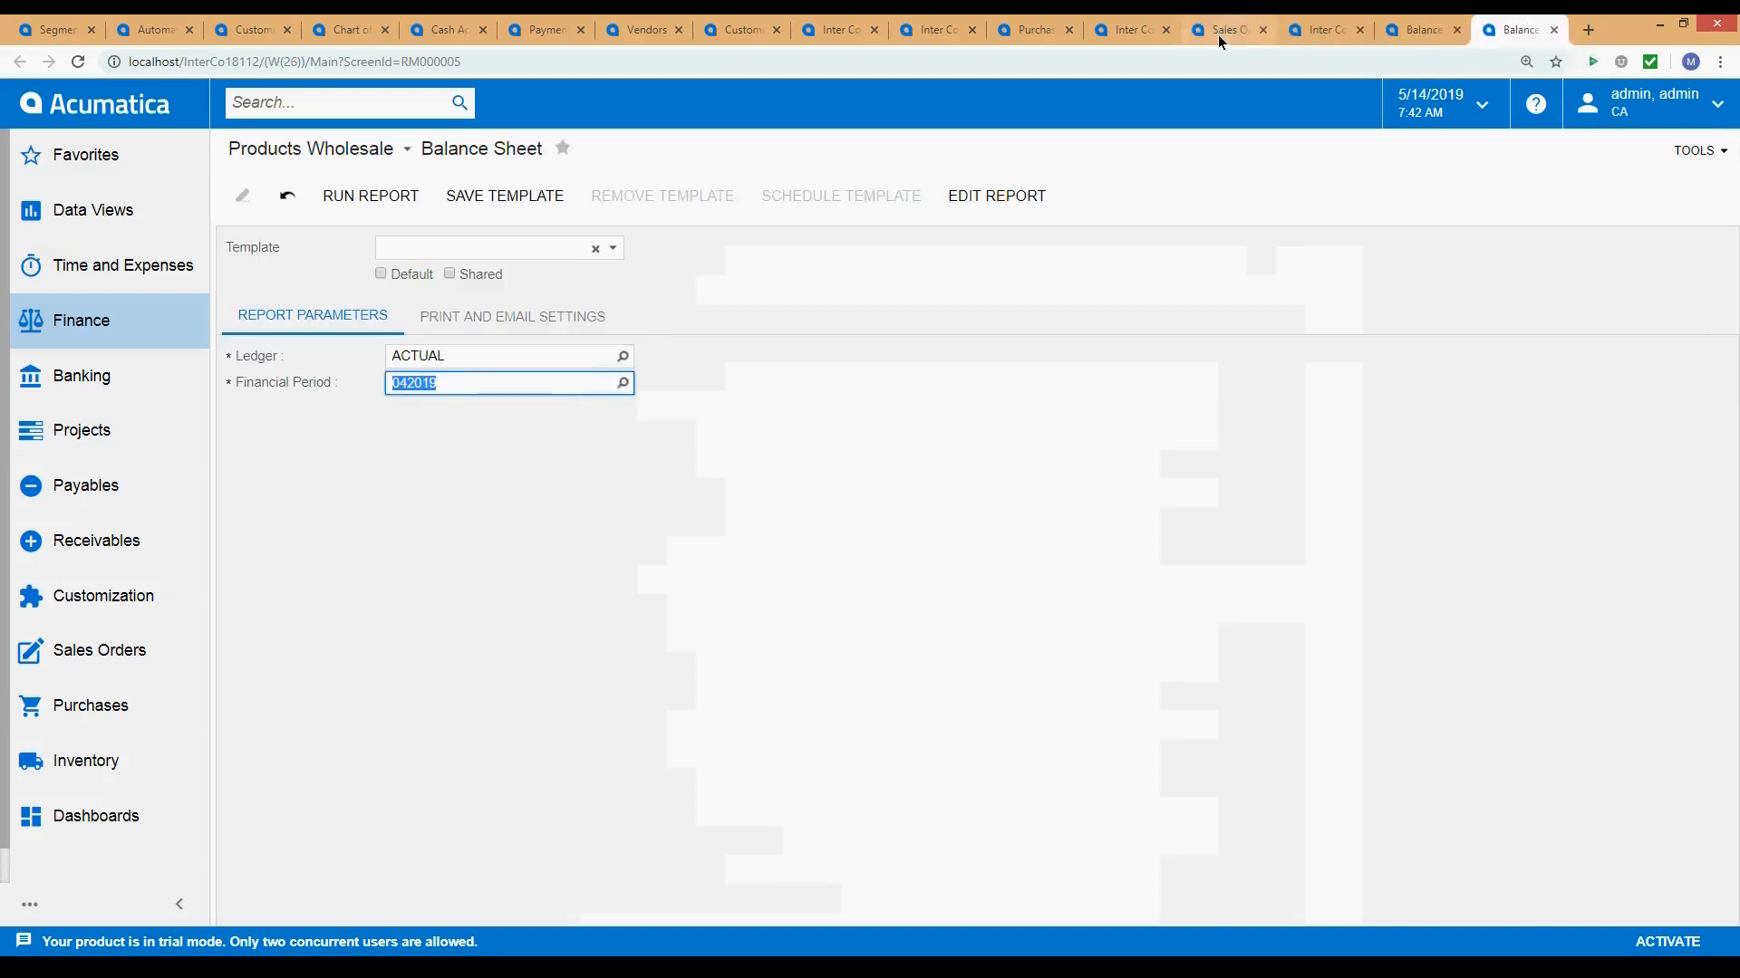
# Return to the full sales order list in the CA company and examine the newest IC United States order.
pyautogui.click(1223, 30)
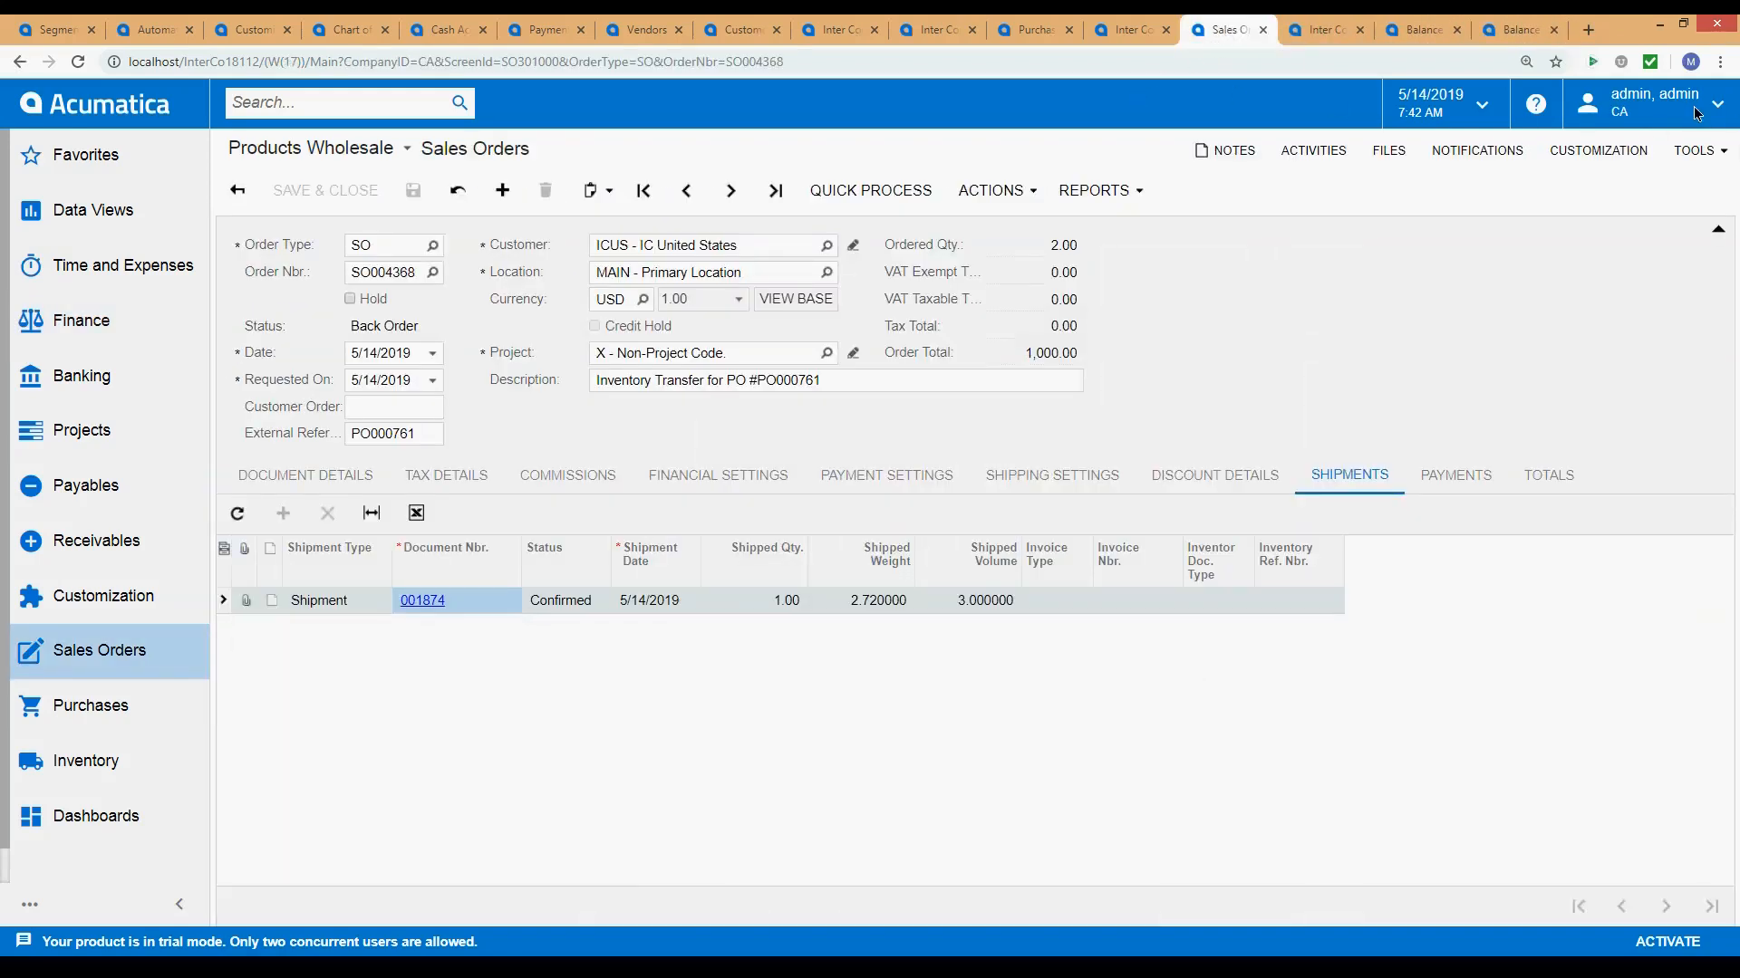
pyautogui.click(239, 191)
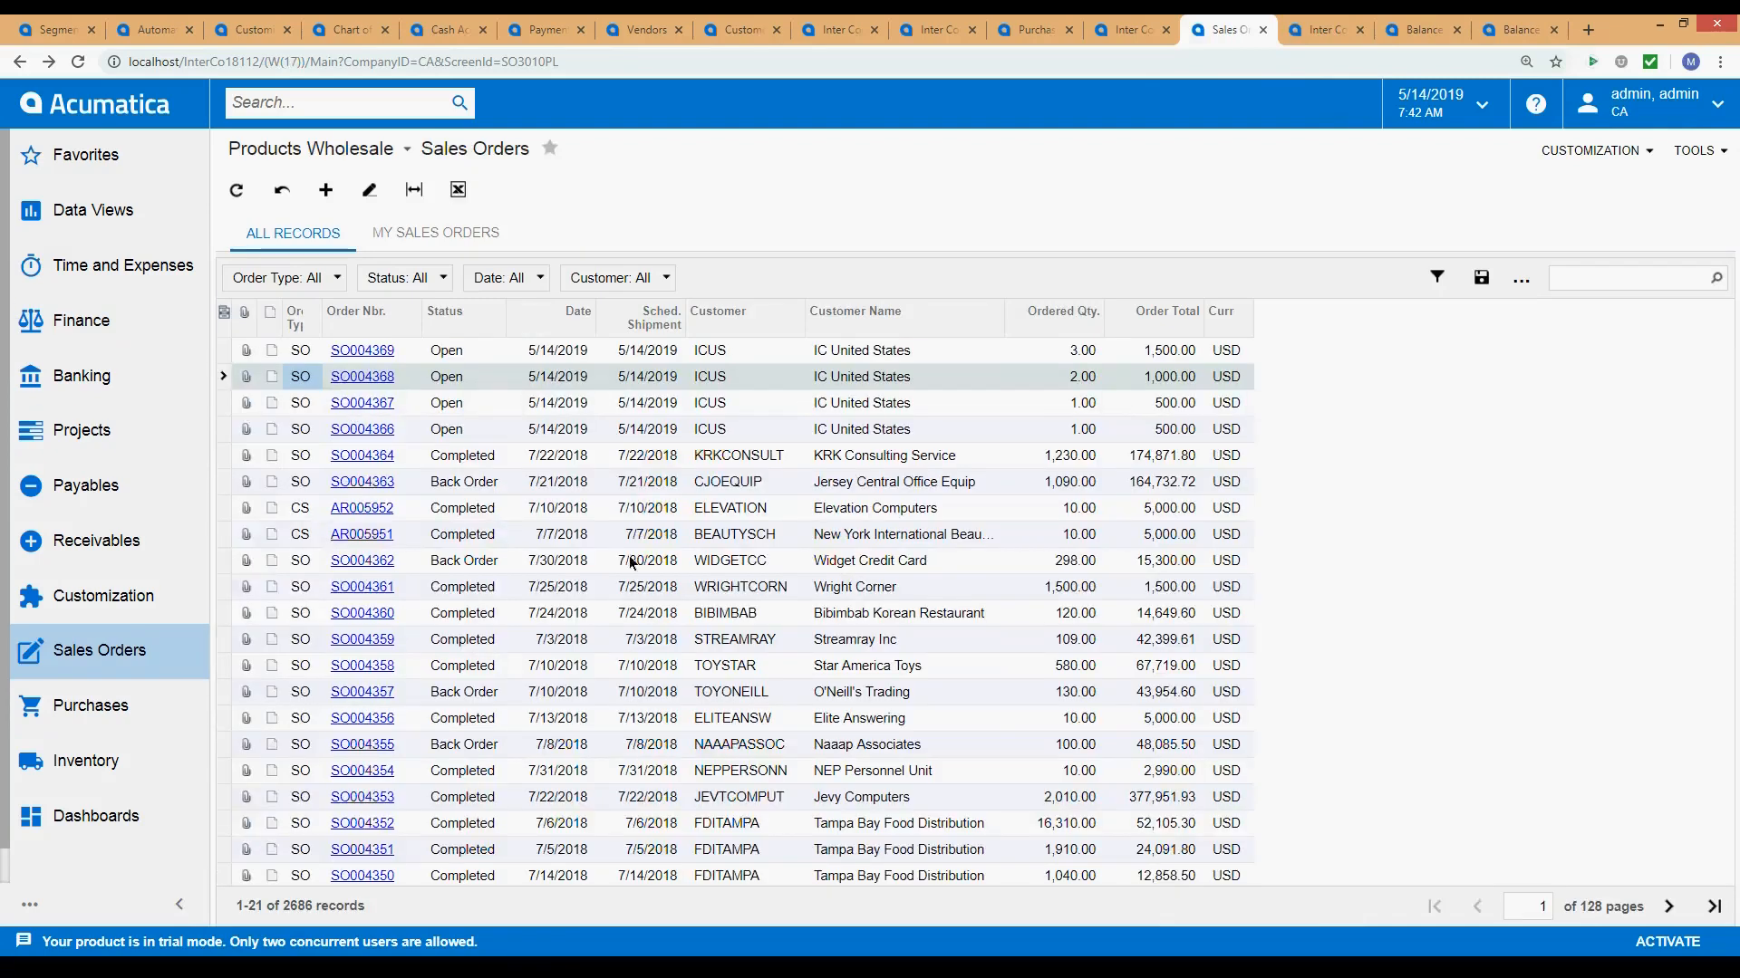
pyautogui.click(509, 359)
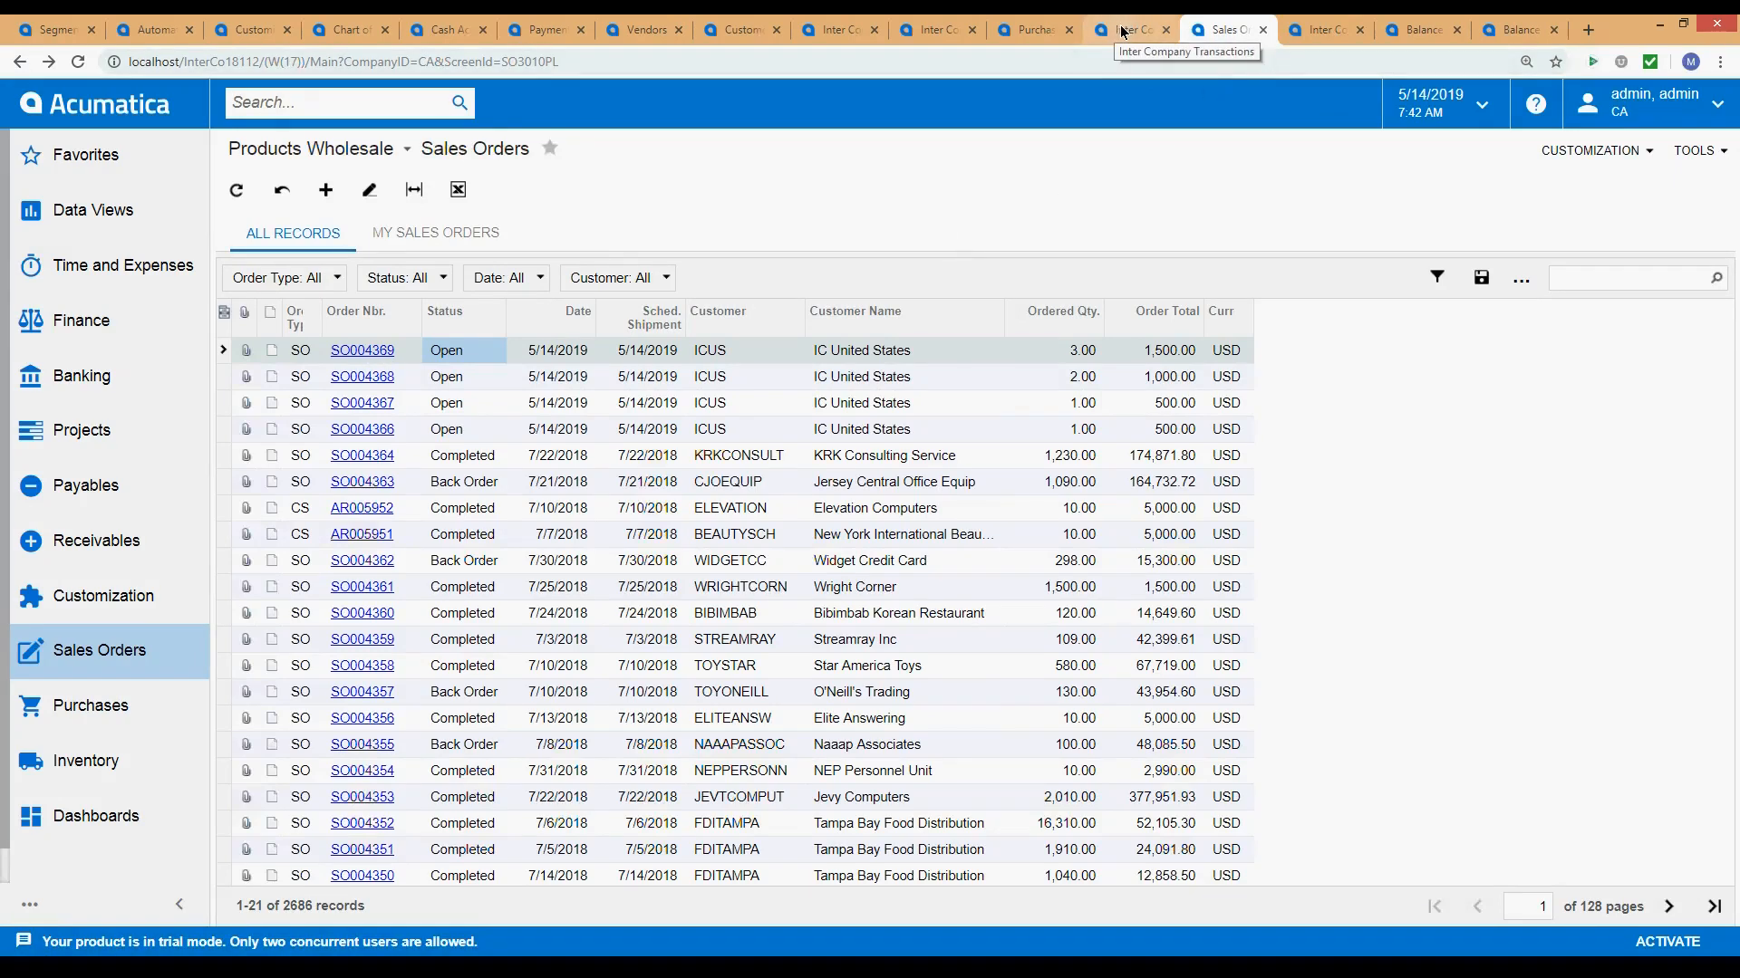
# Recheck the destination site of PO000794 in the Inter Company Transactions list and return to the CA sales orders.
pyautogui.click(1123, 33)
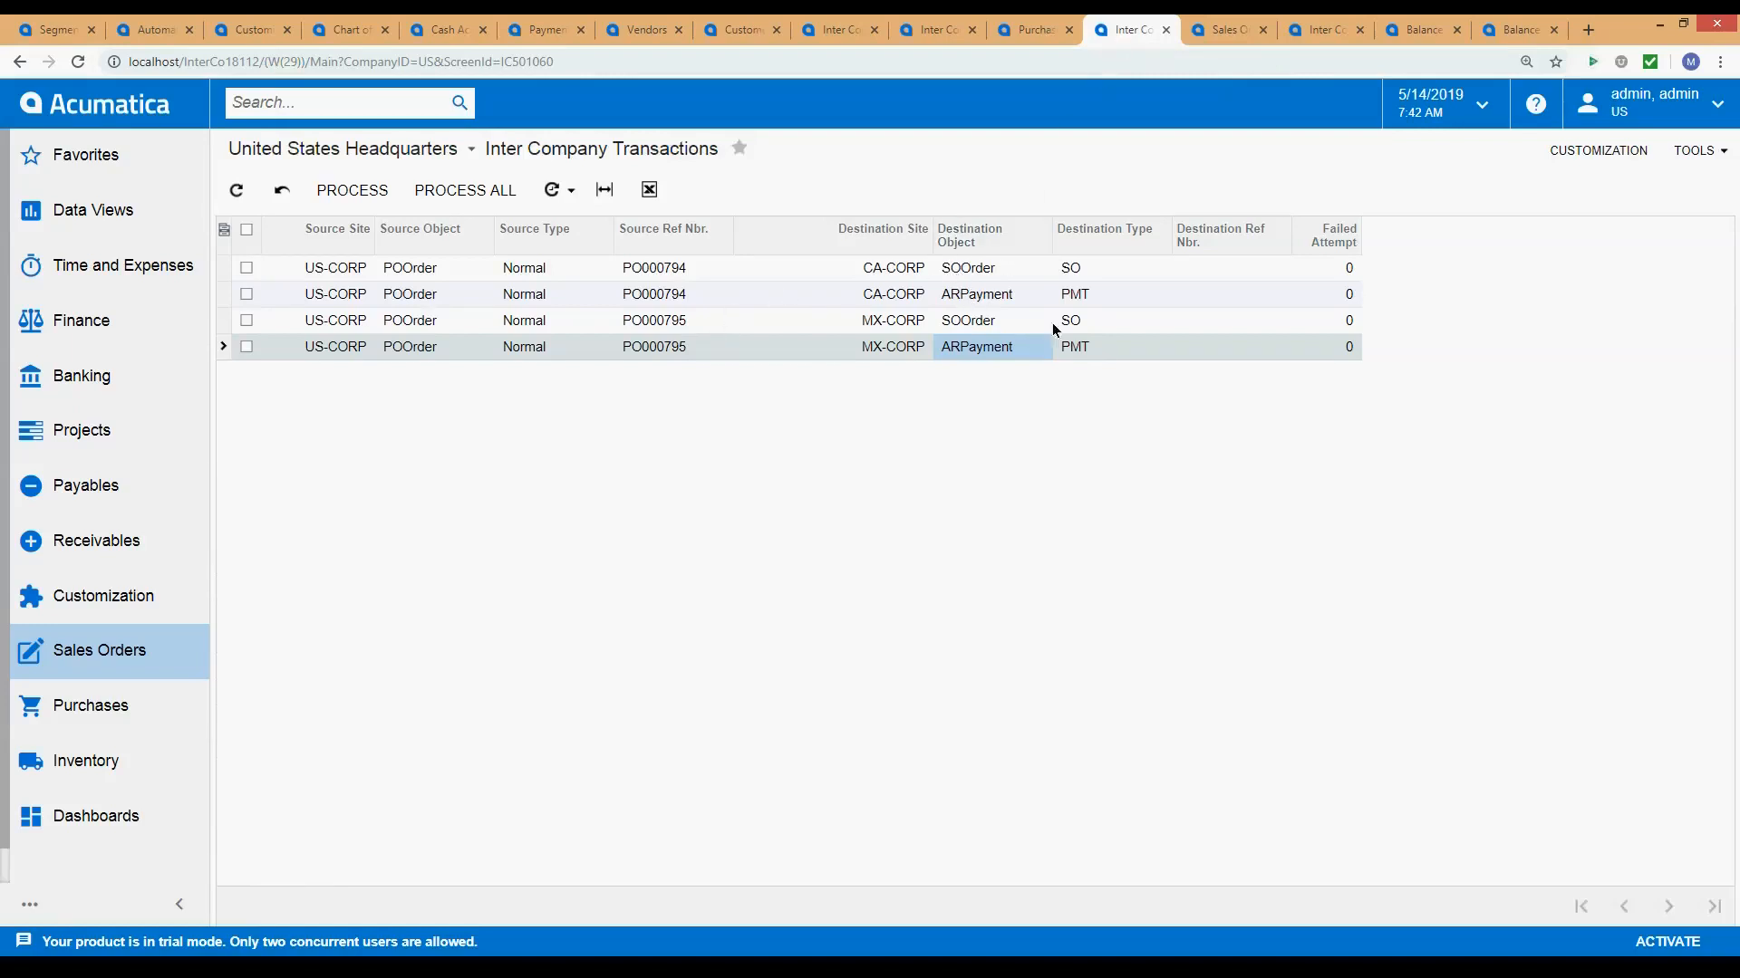
pyautogui.click(911, 267)
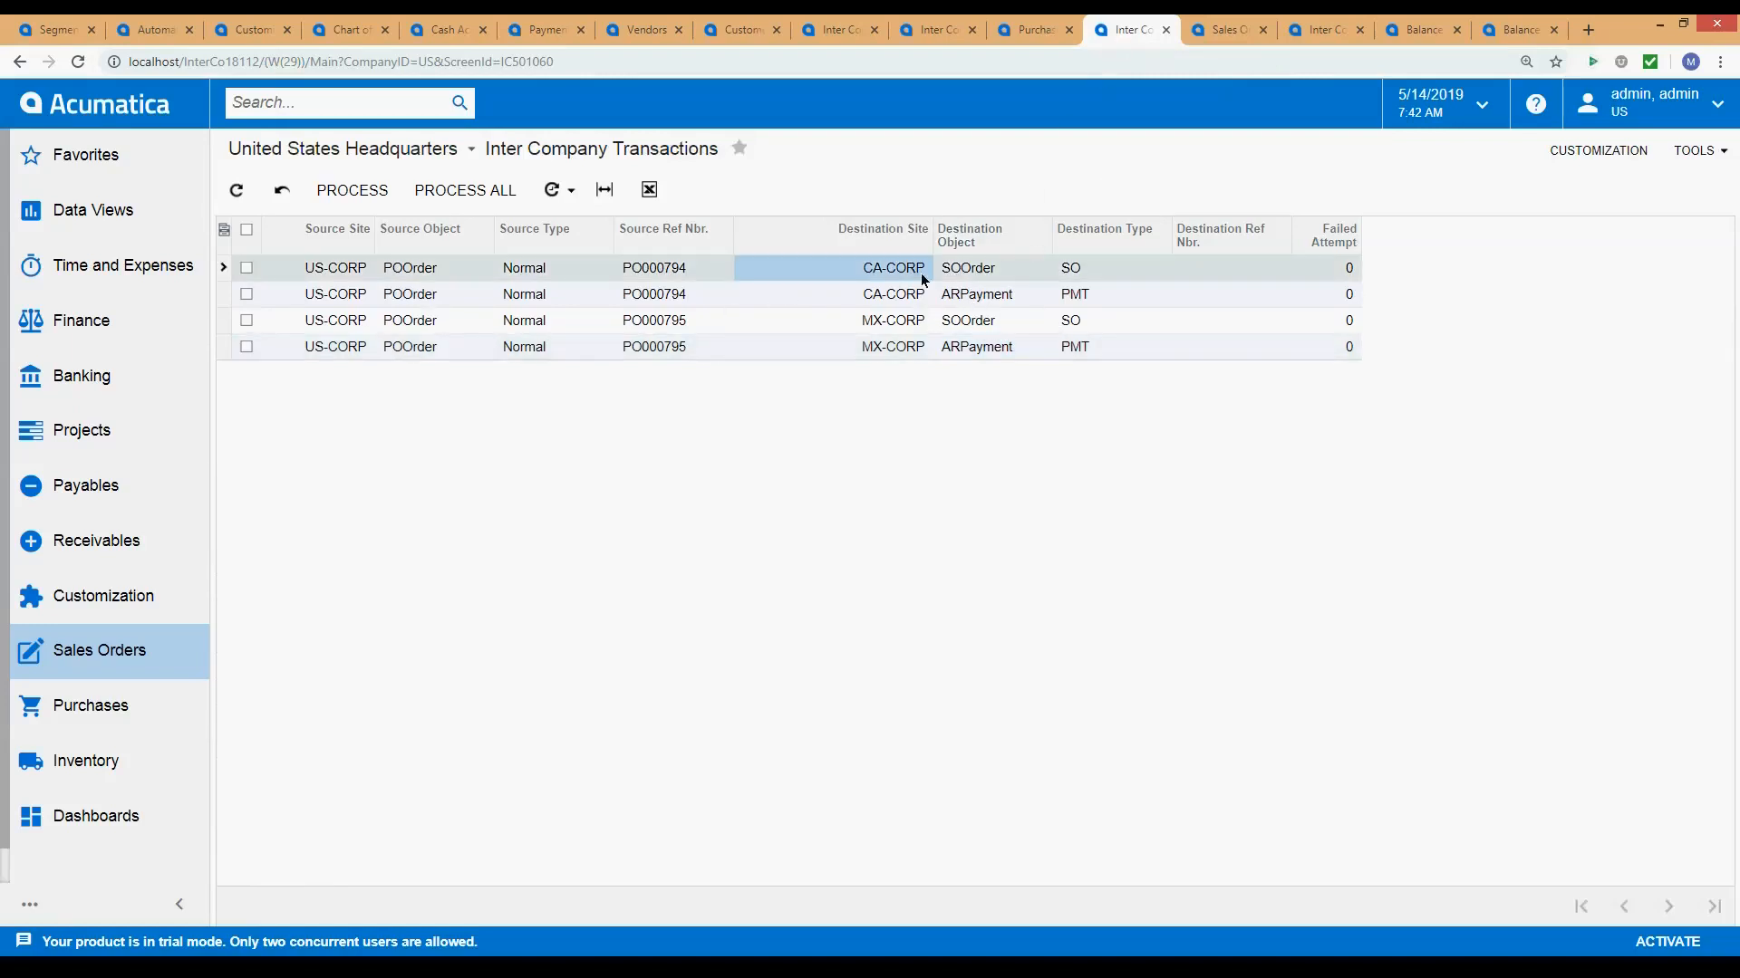
pyautogui.click(1228, 30)
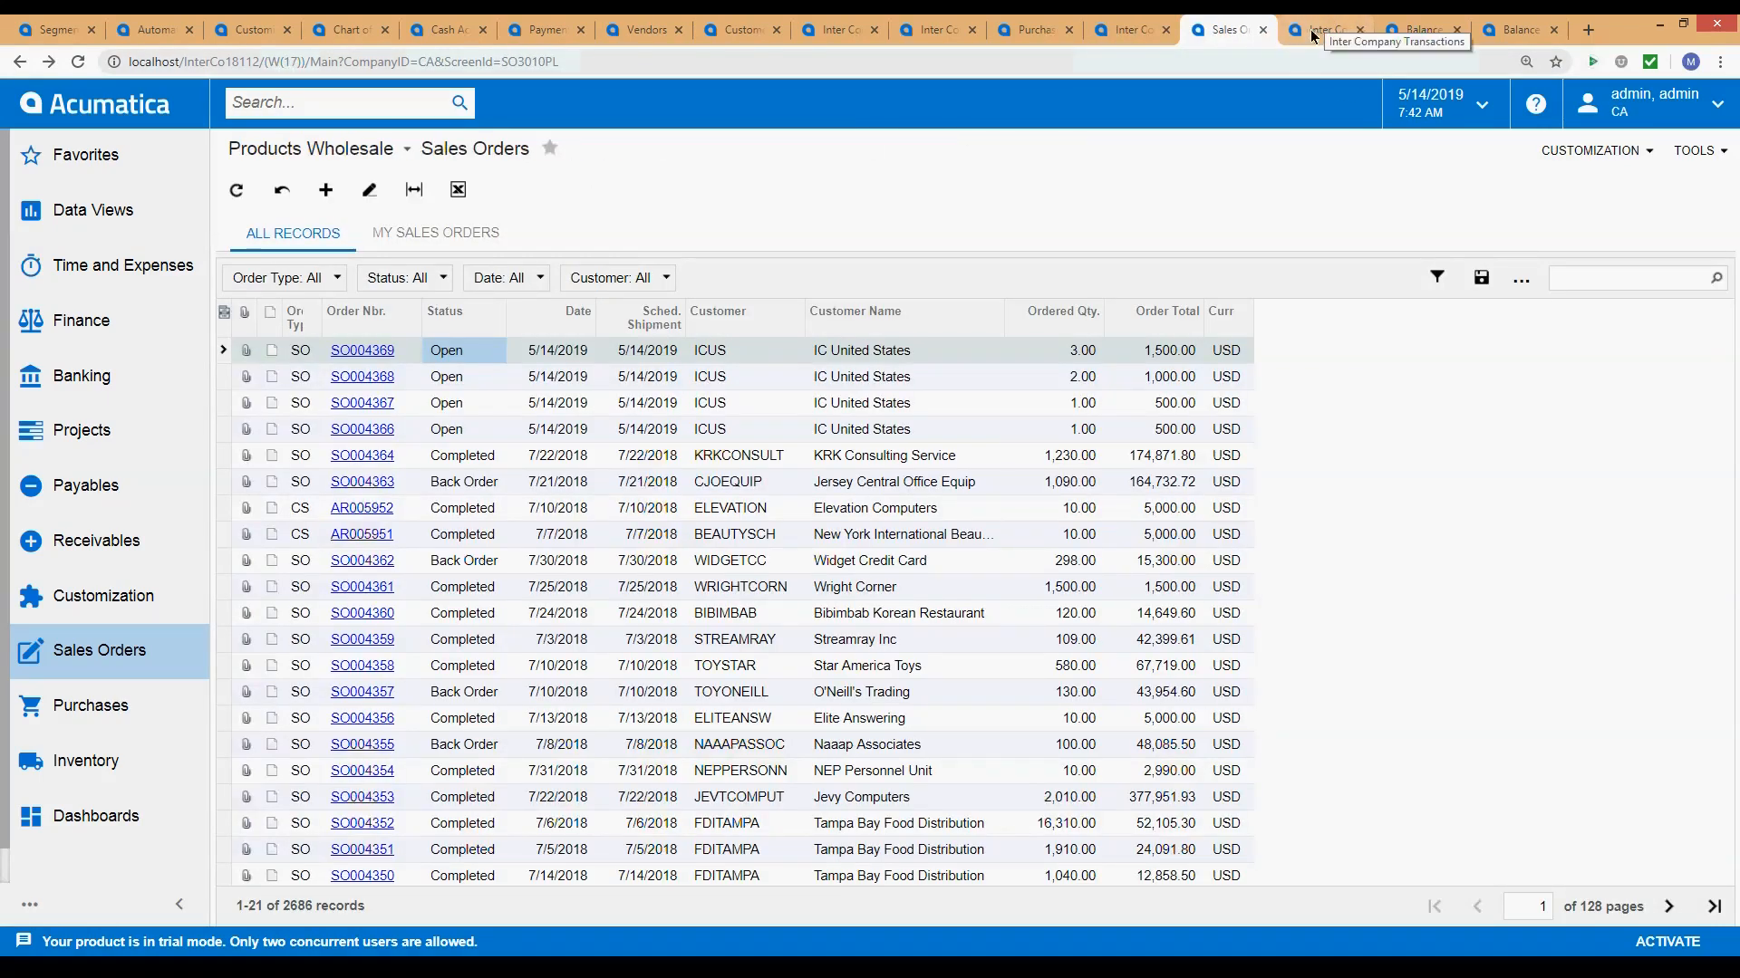
# Duplicate the CA Sales Orders browser tab and switch the copy to the MX company.
pyautogui.rightClick(1212, 30)
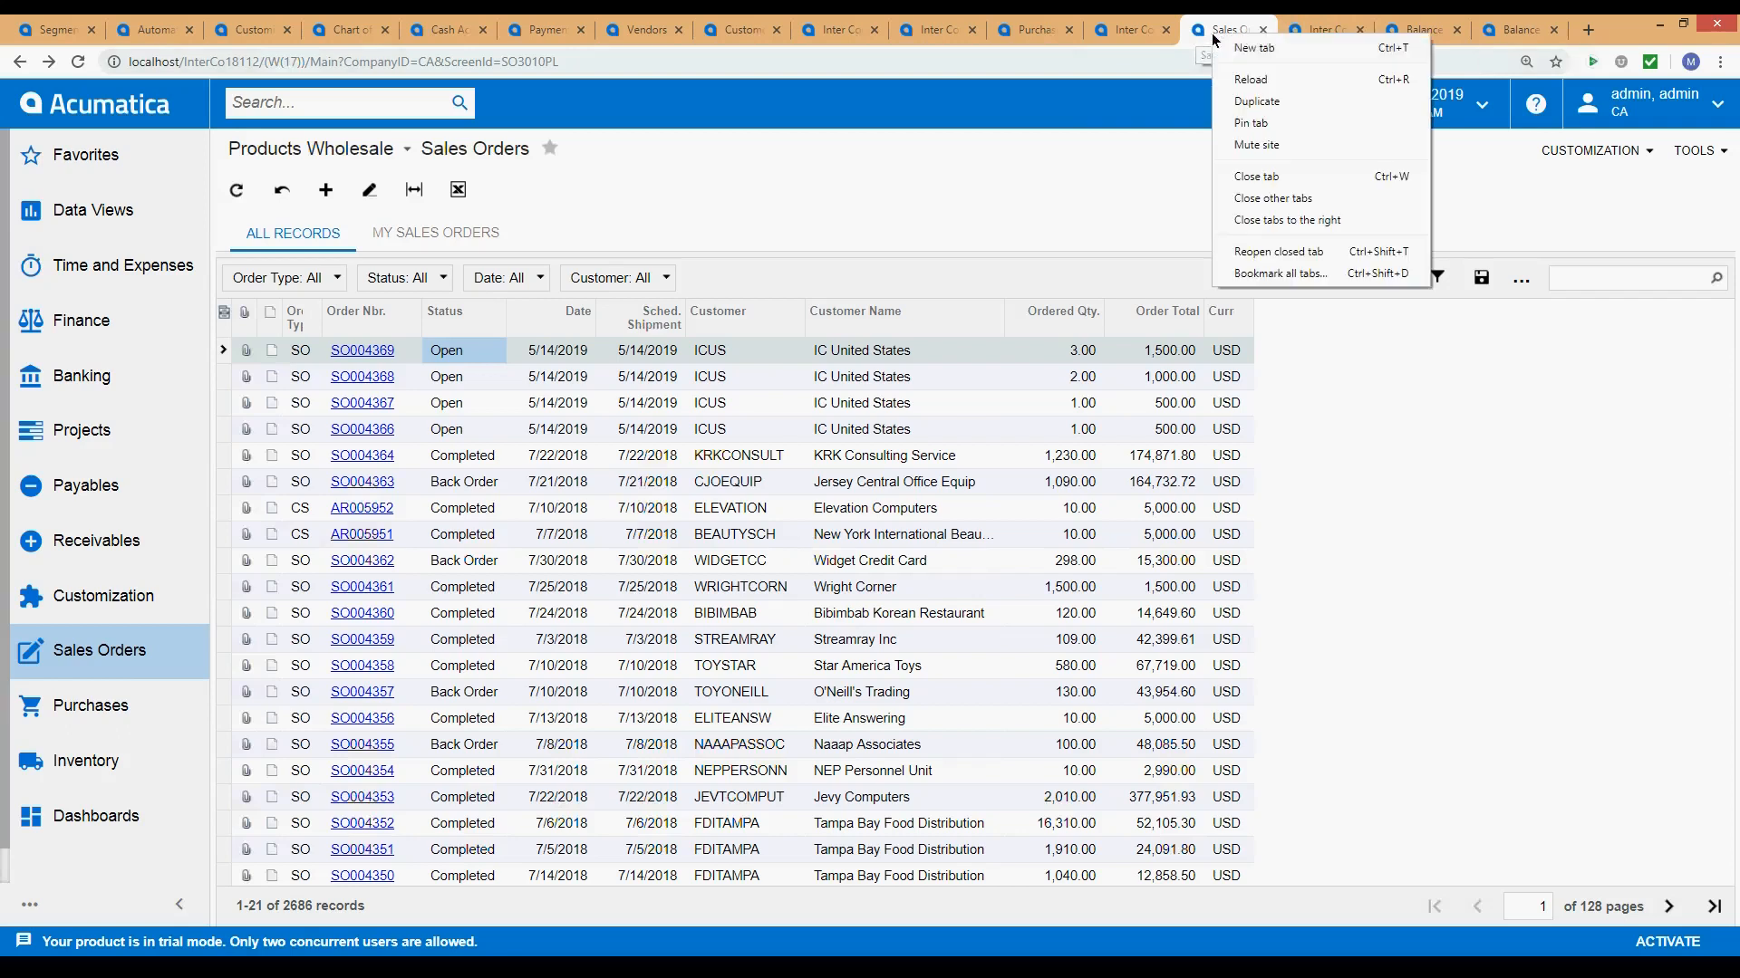
pyautogui.click(1246, 101)
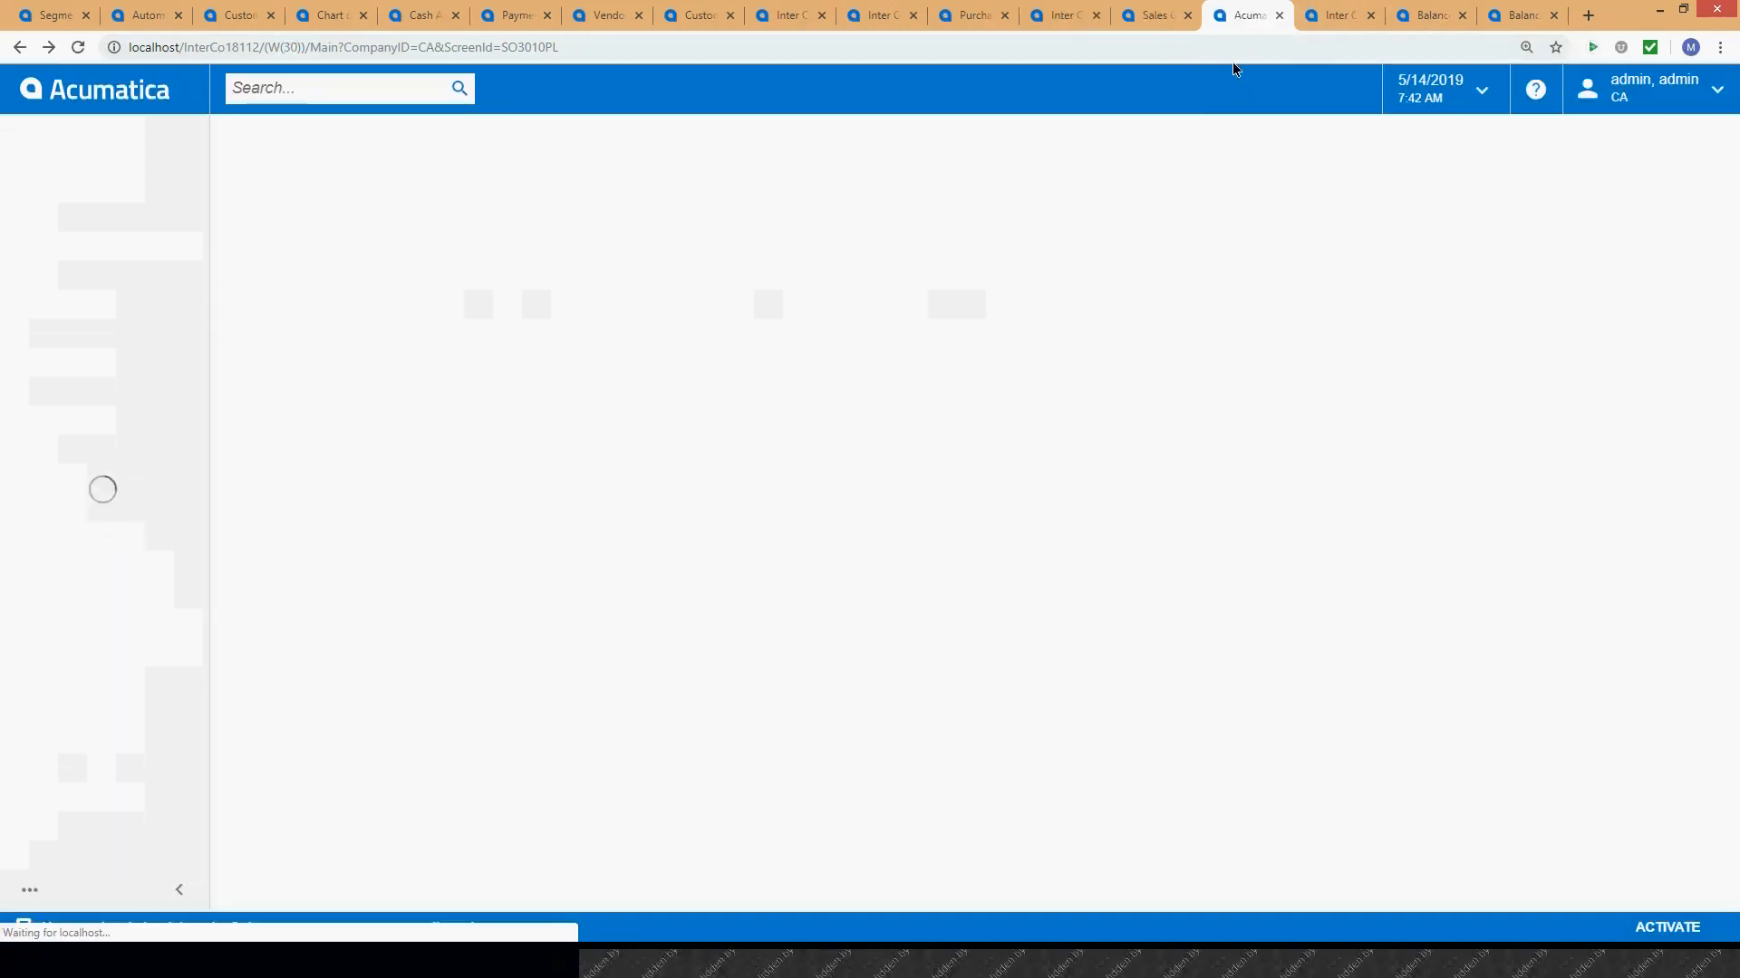
pyautogui.click(1715, 90)
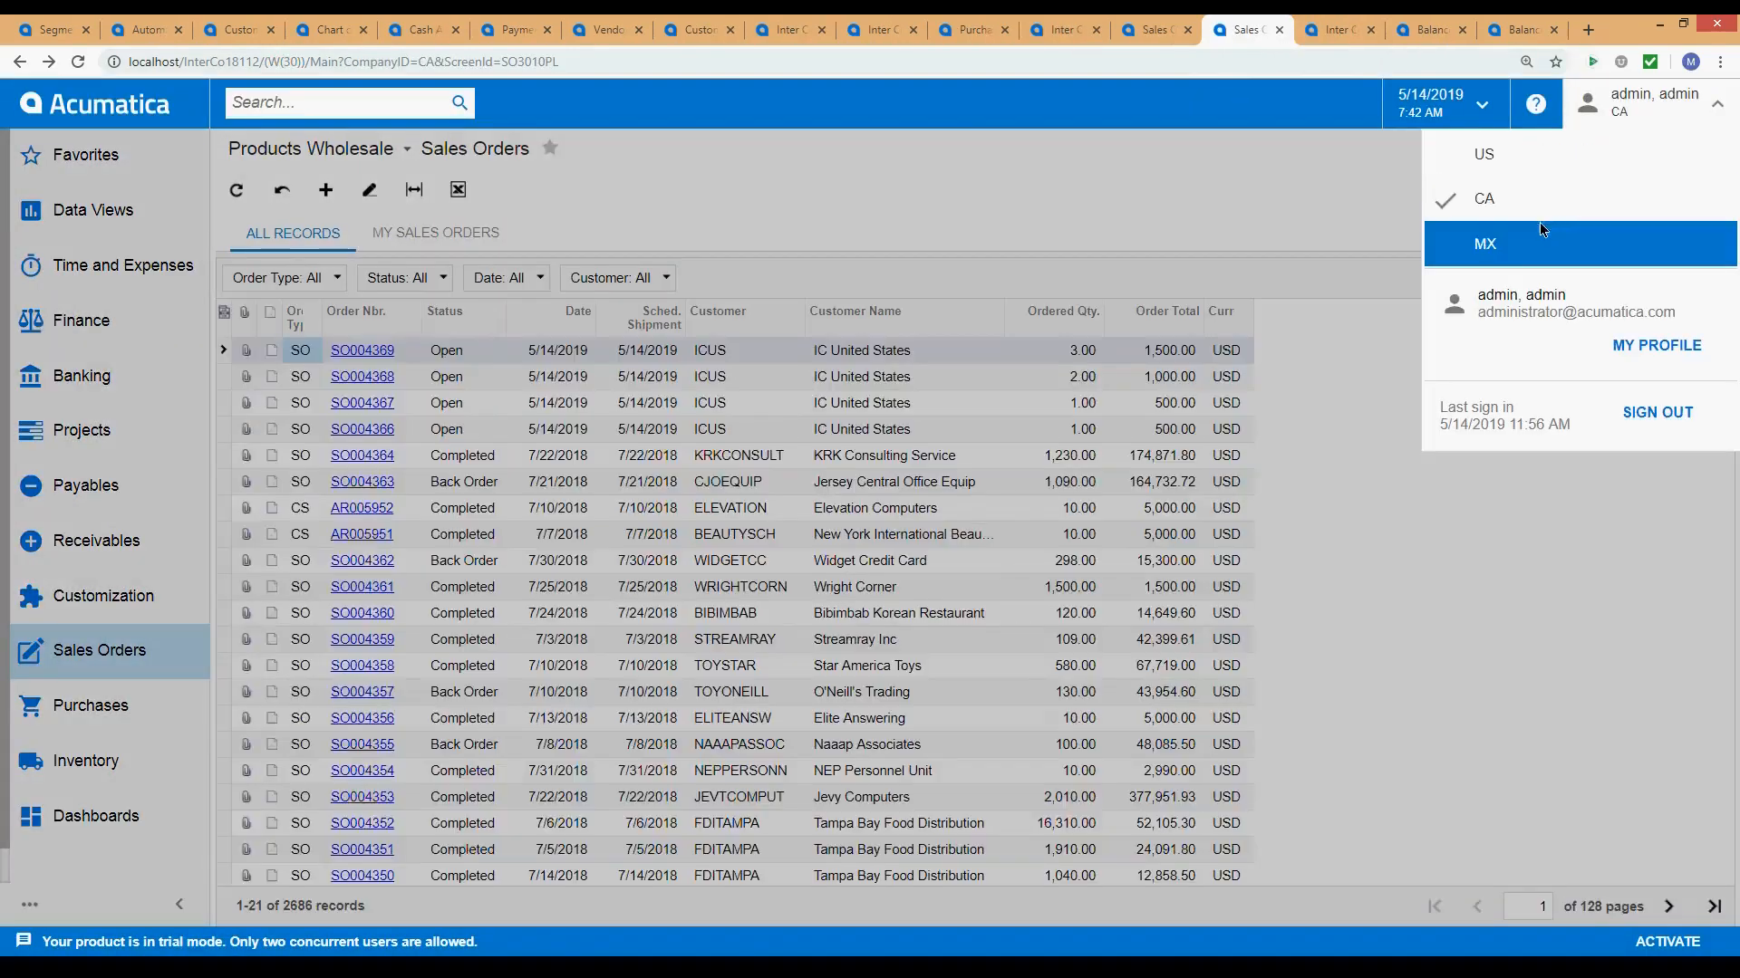
pyautogui.click(1531, 238)
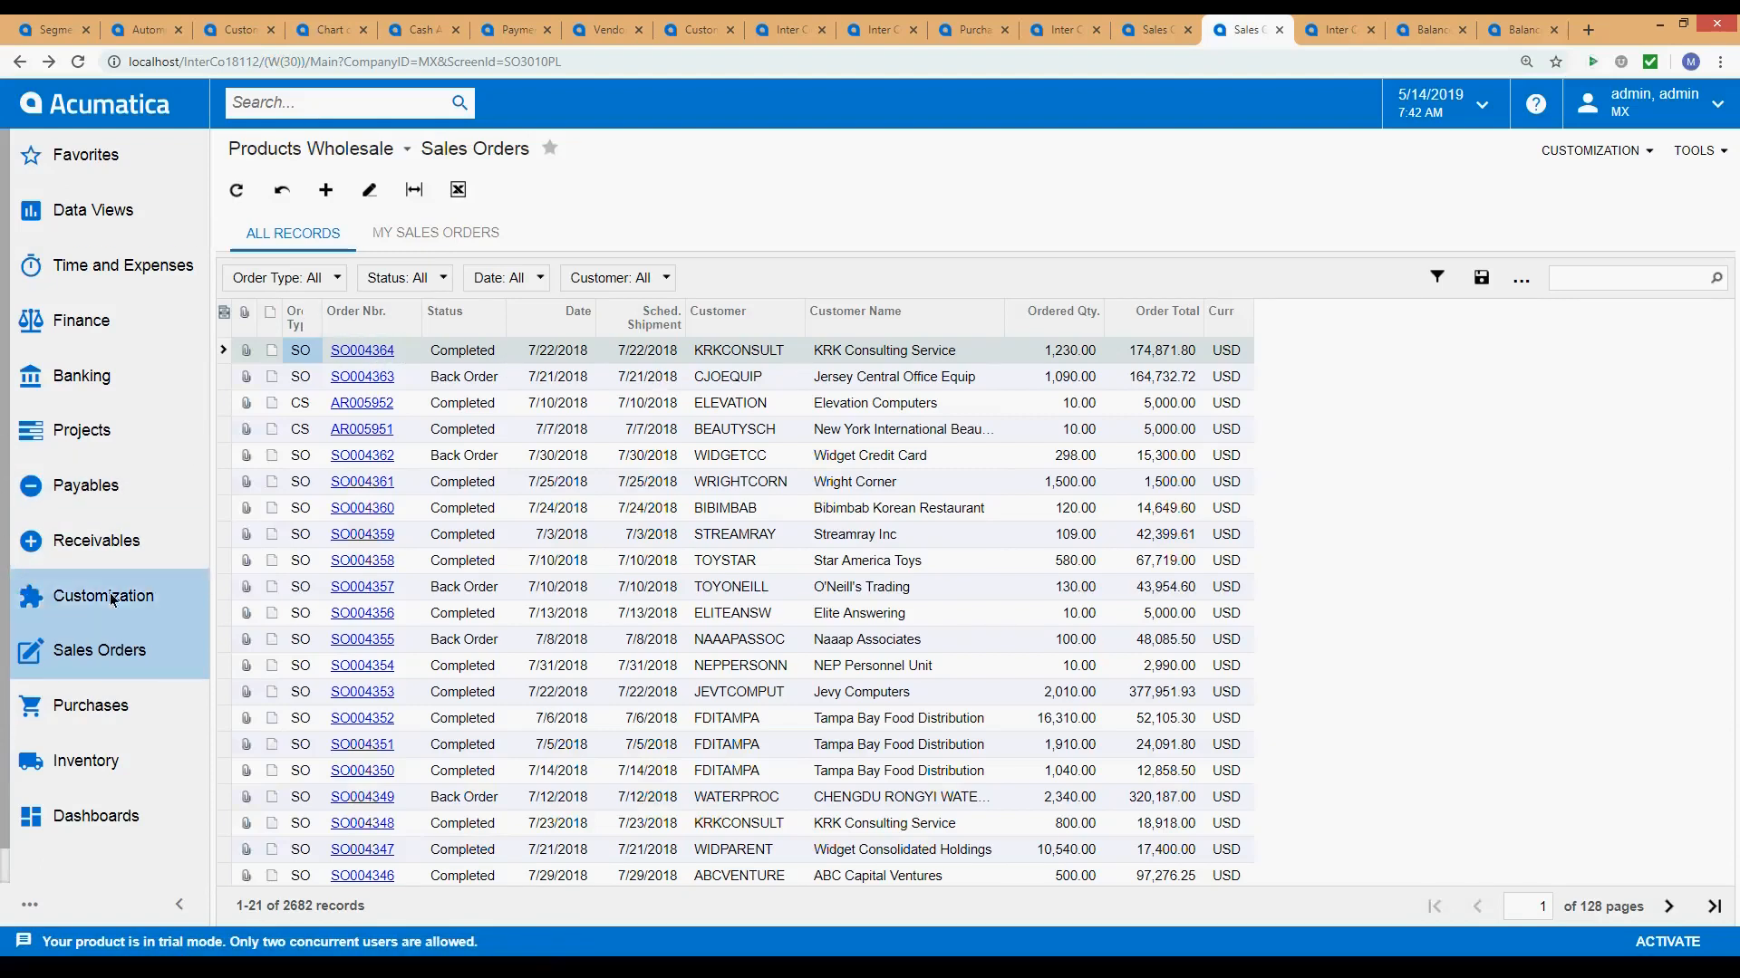
pyautogui.click(99, 486)
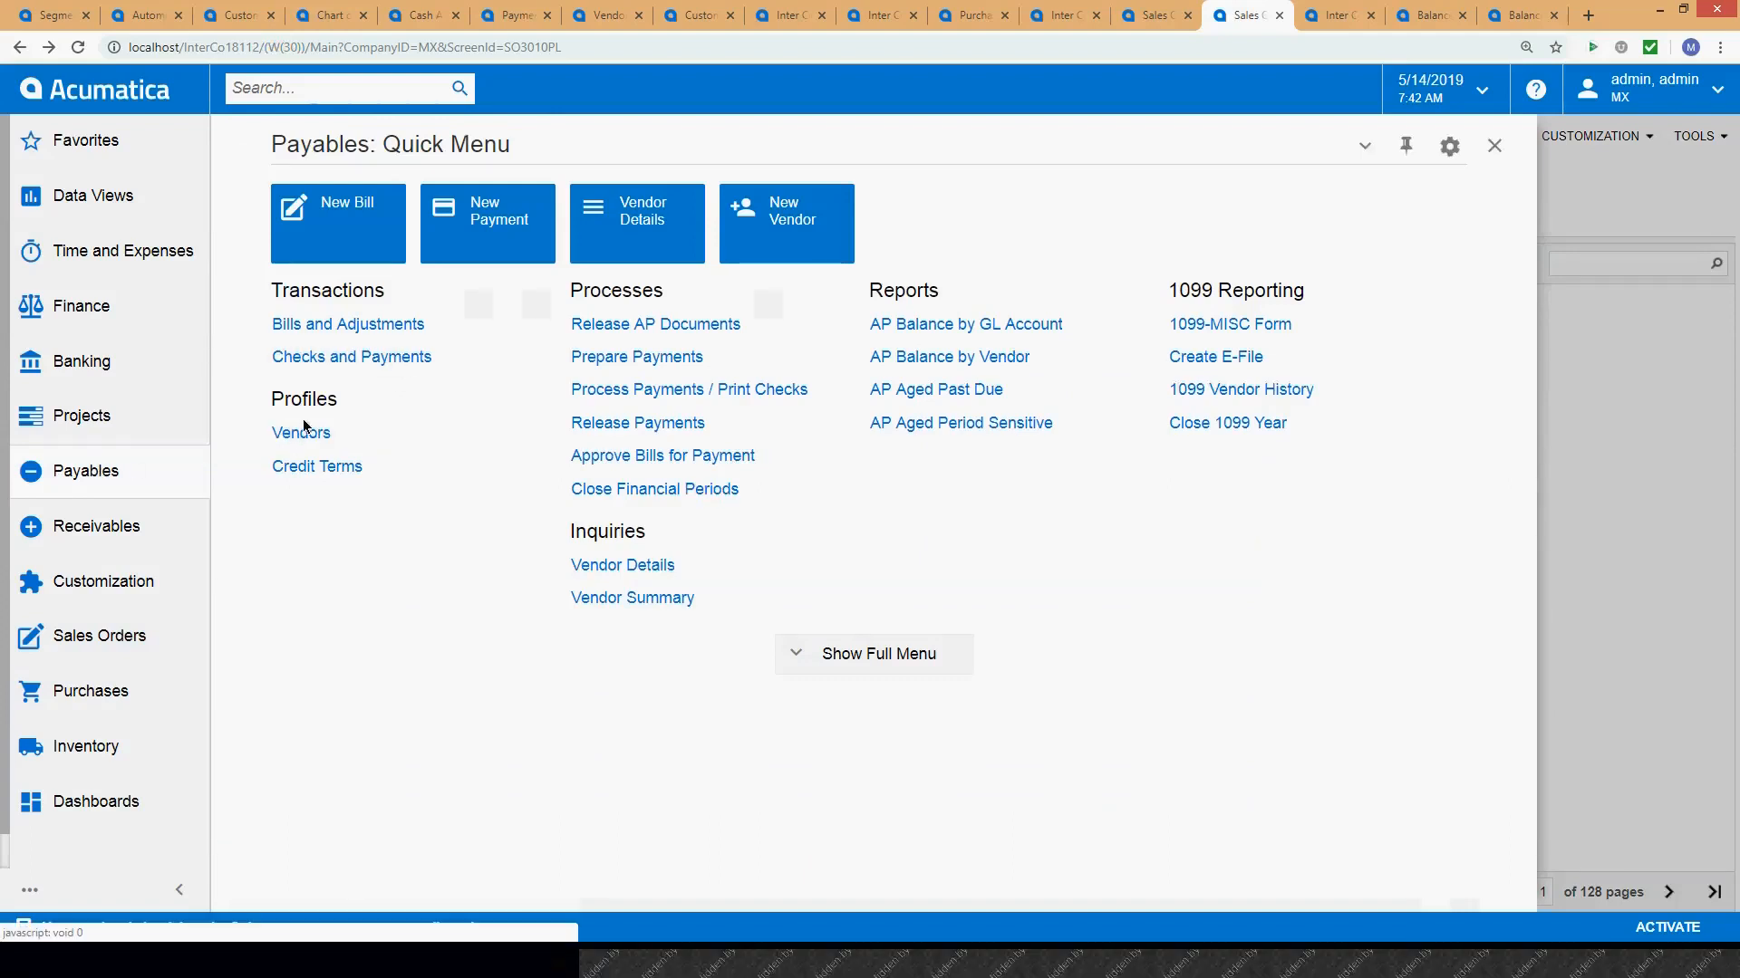
pyautogui.rightClick(303, 428)
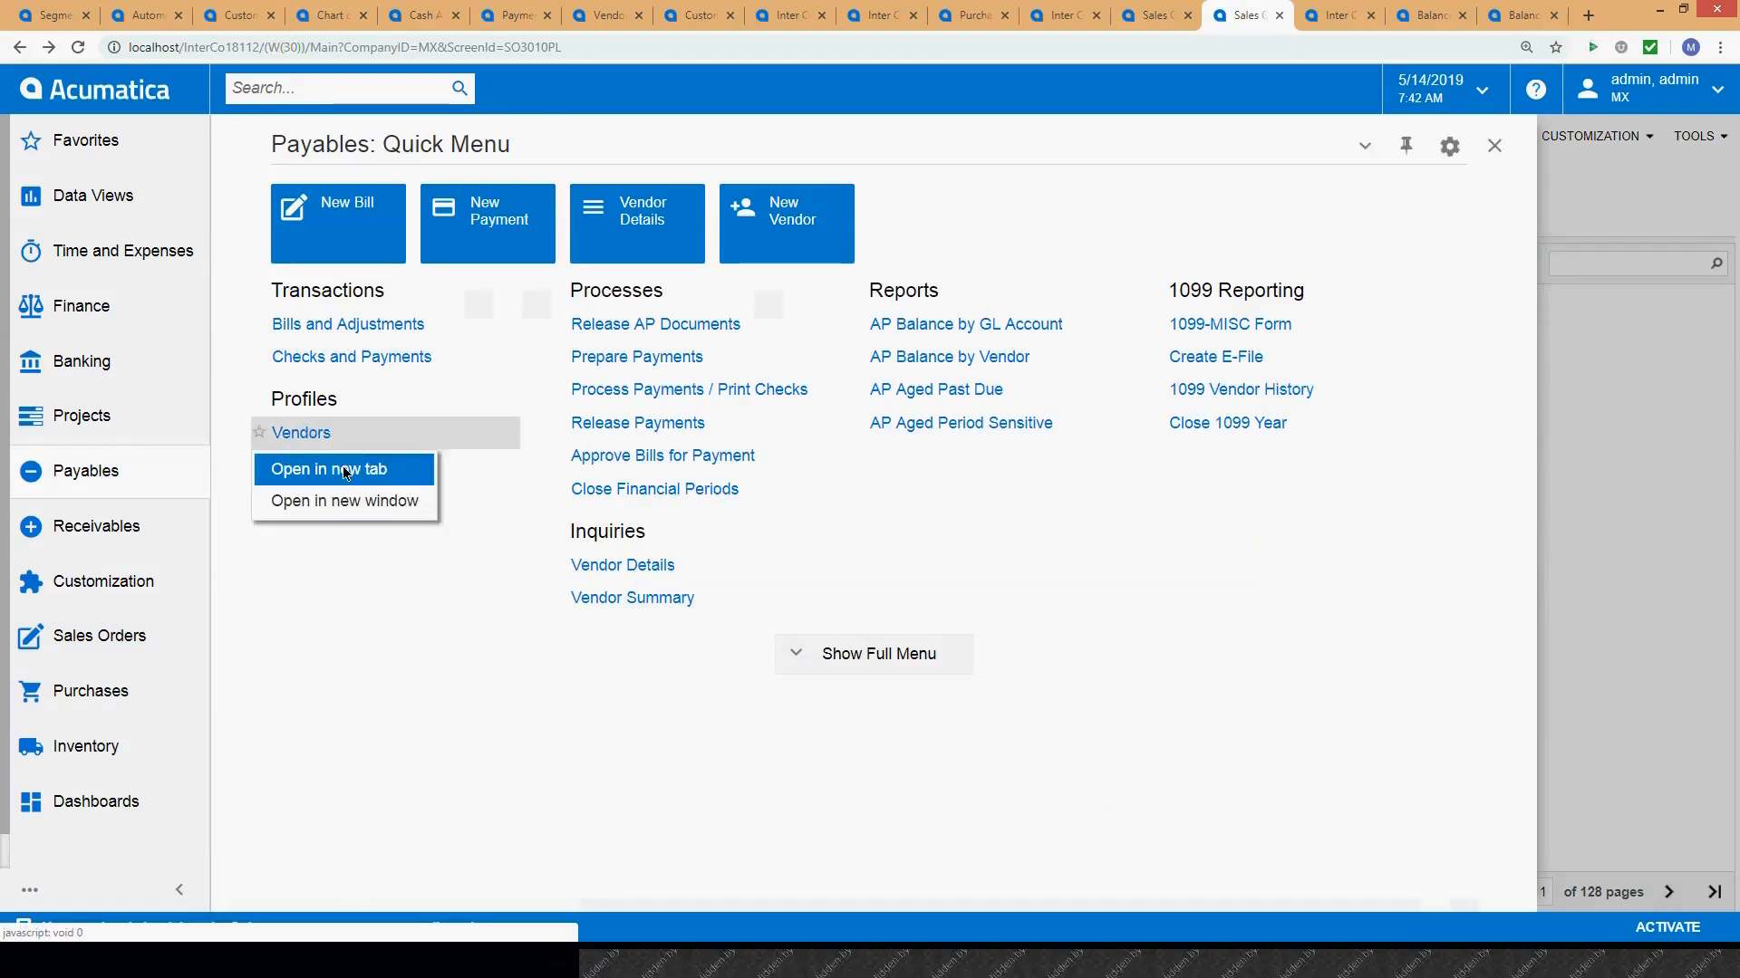
pyautogui.click(280, 559)
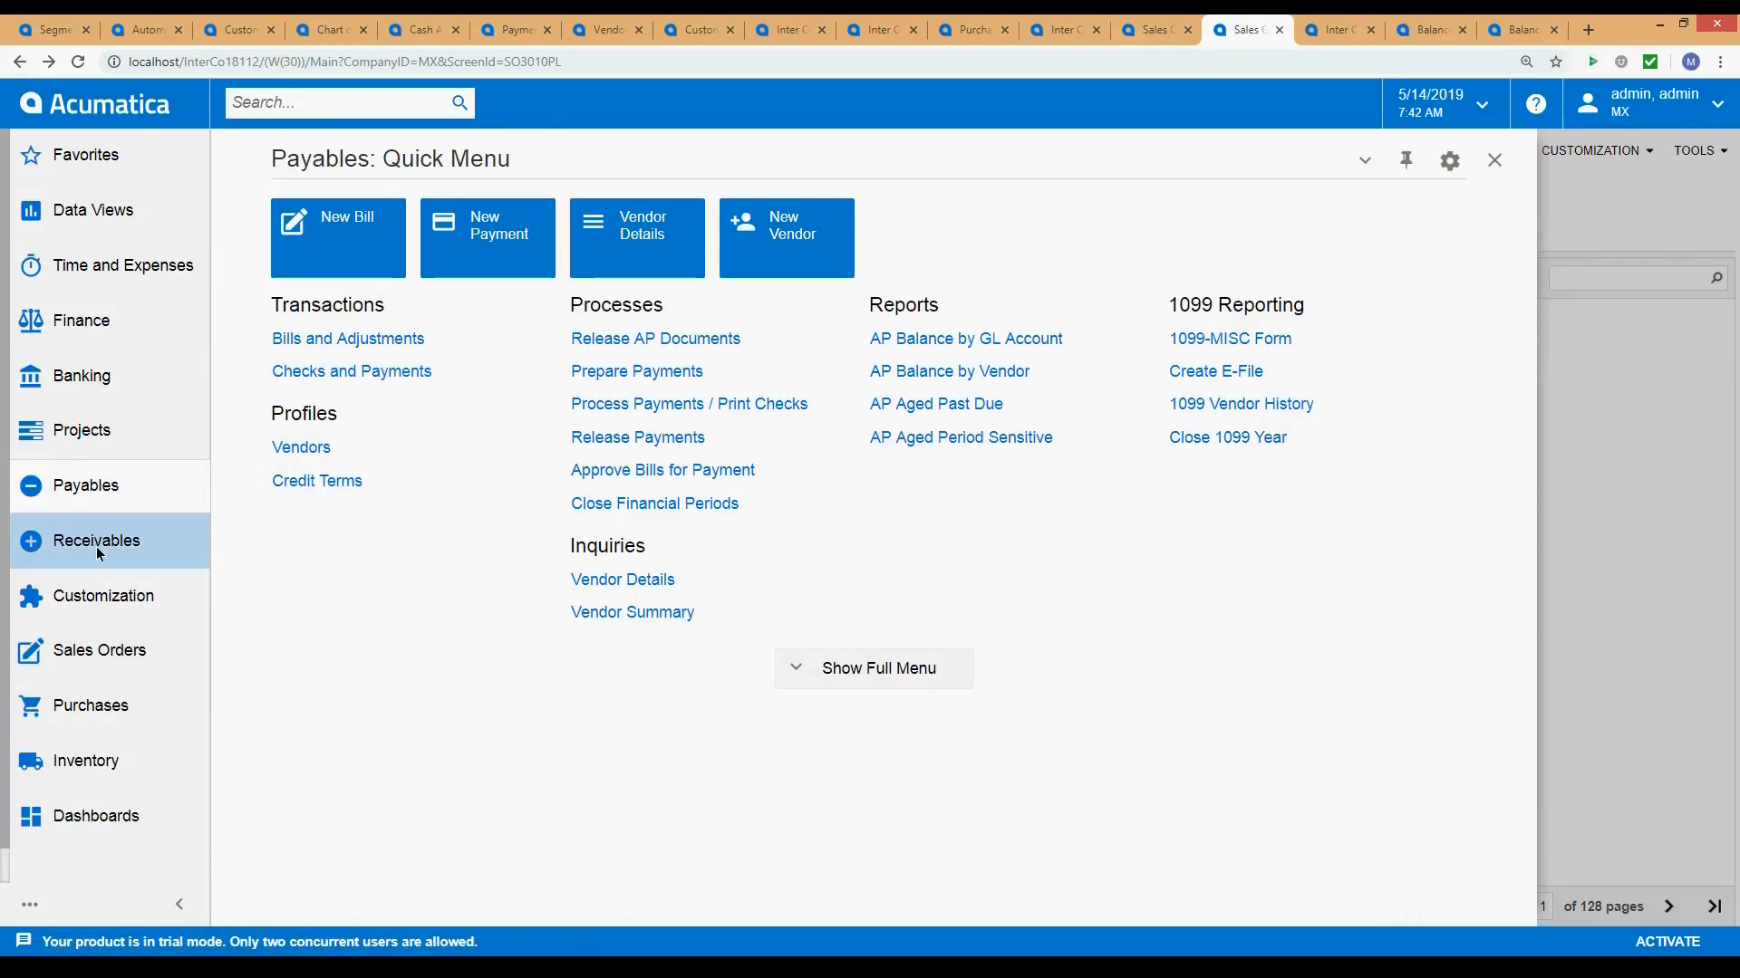
# Open the MX company's customer list in a new browser tab and filter it to customer IDs starting with IC.
pyautogui.click(98, 542)
pyautogui.rightClick(313, 444)
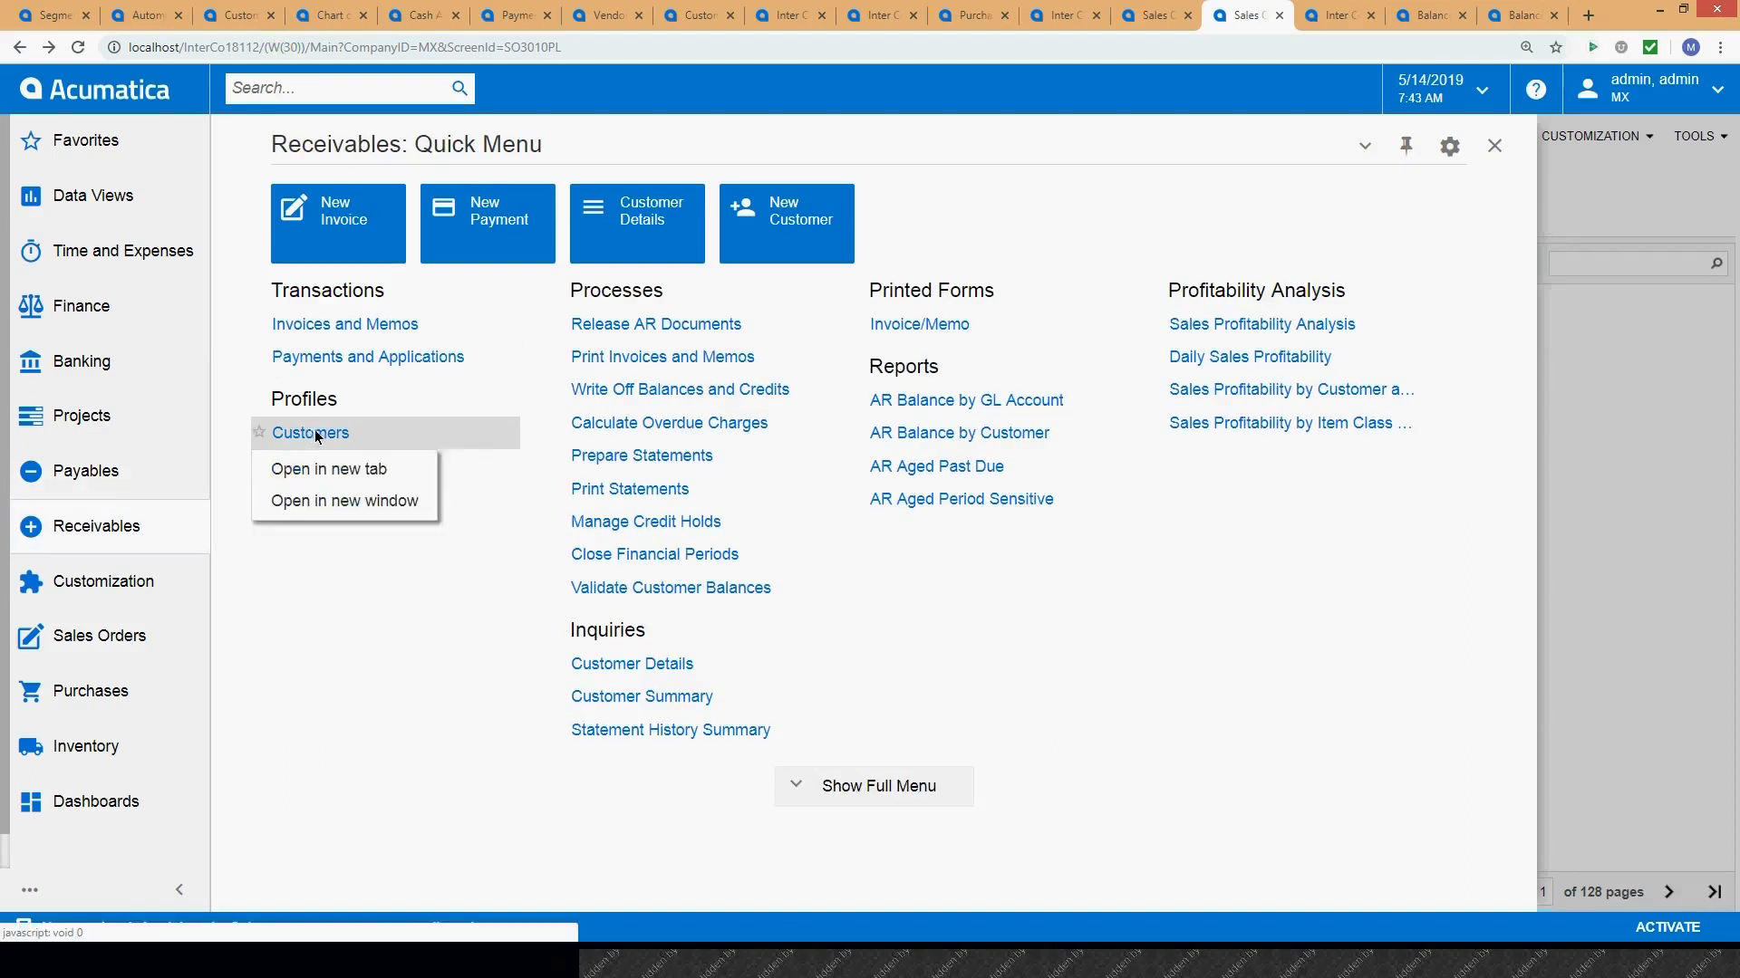
pyautogui.click(319, 469)
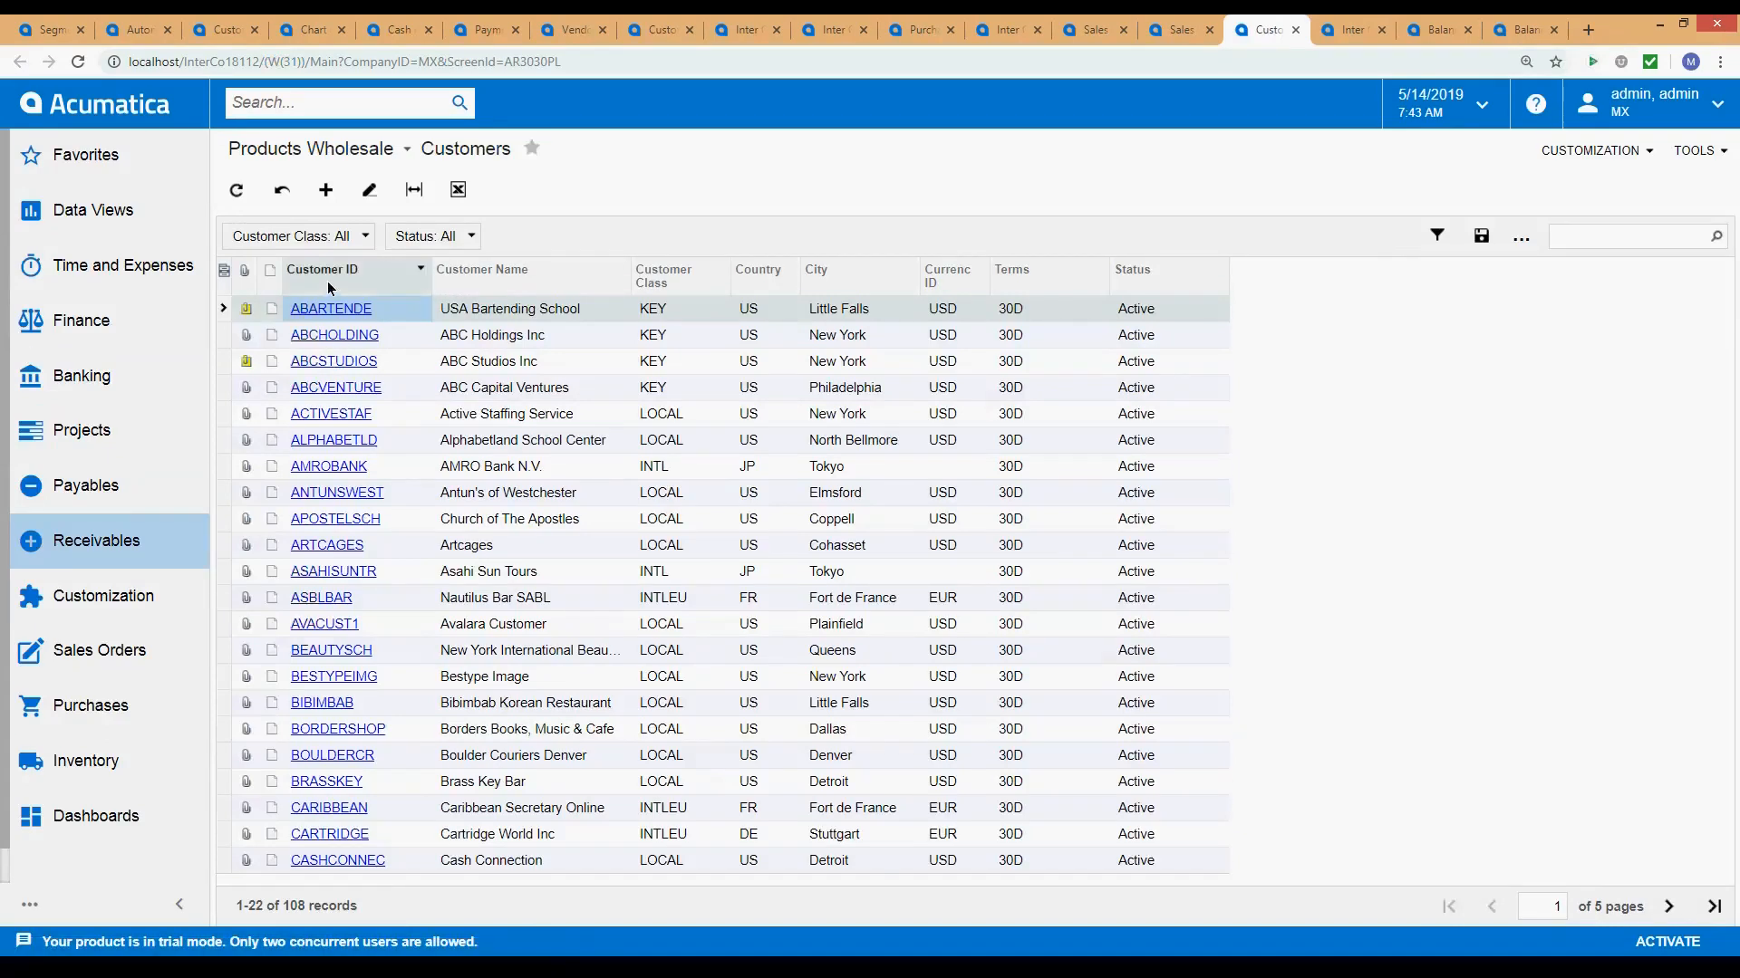
pyautogui.click(328, 268)
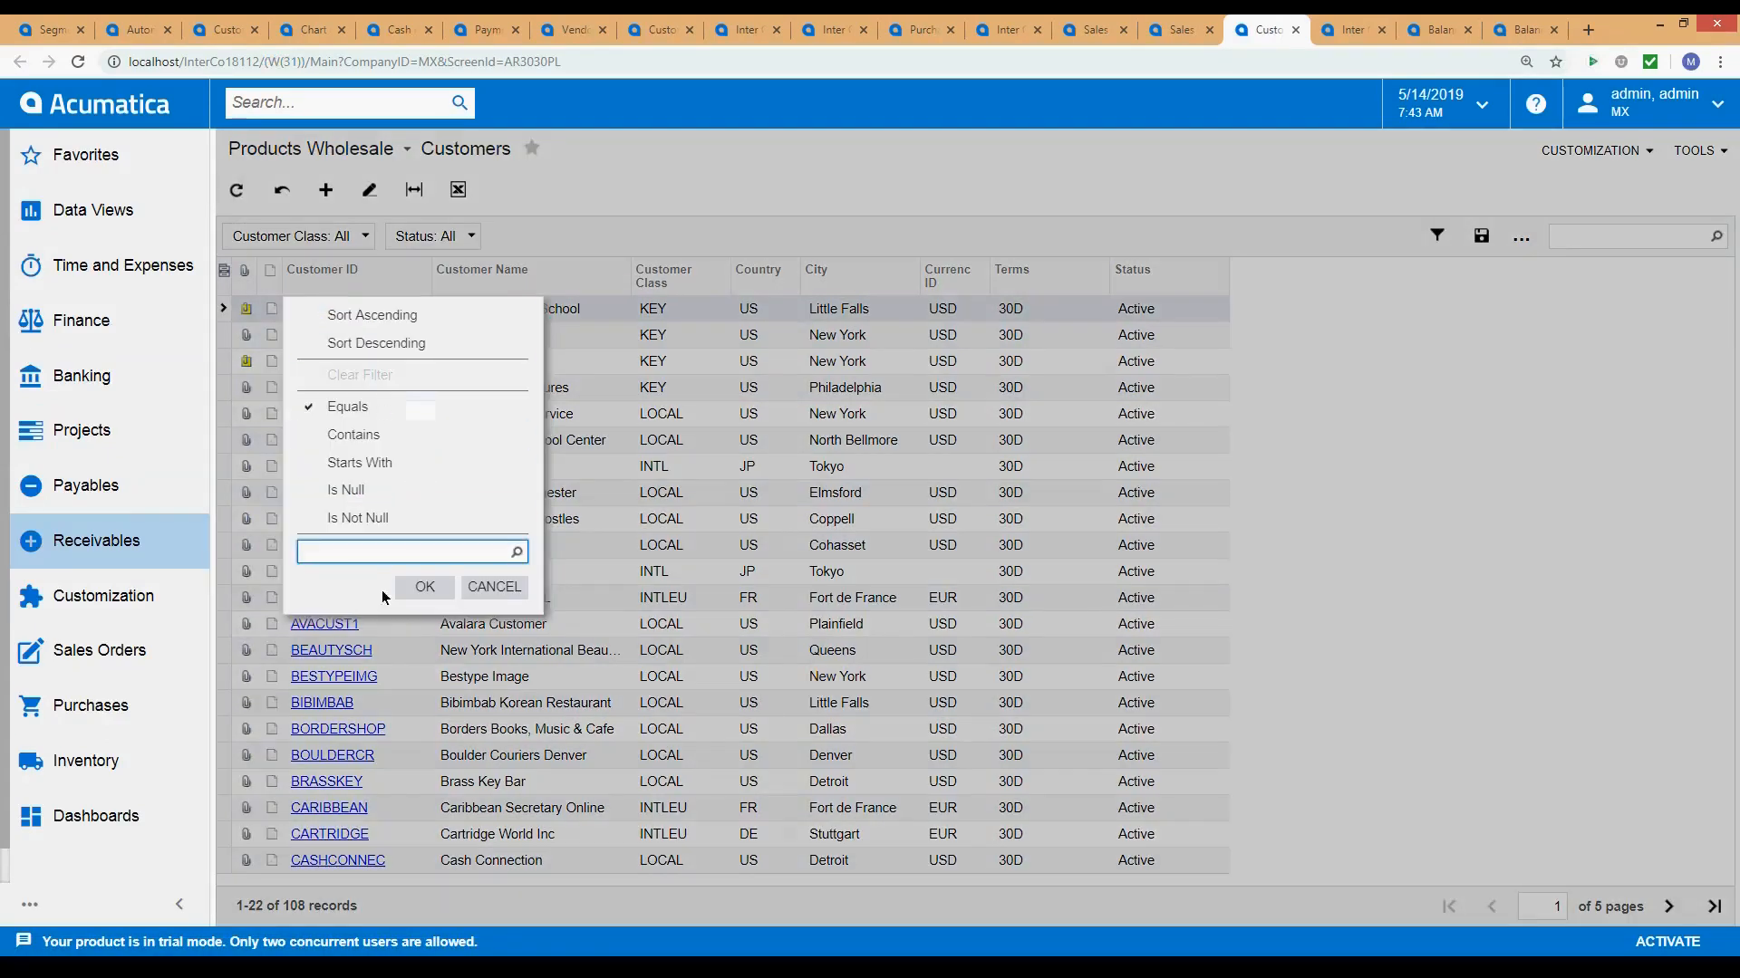
pyautogui.click(358, 460)
pyautogui.write('IC')
pyautogui.click(413, 584)
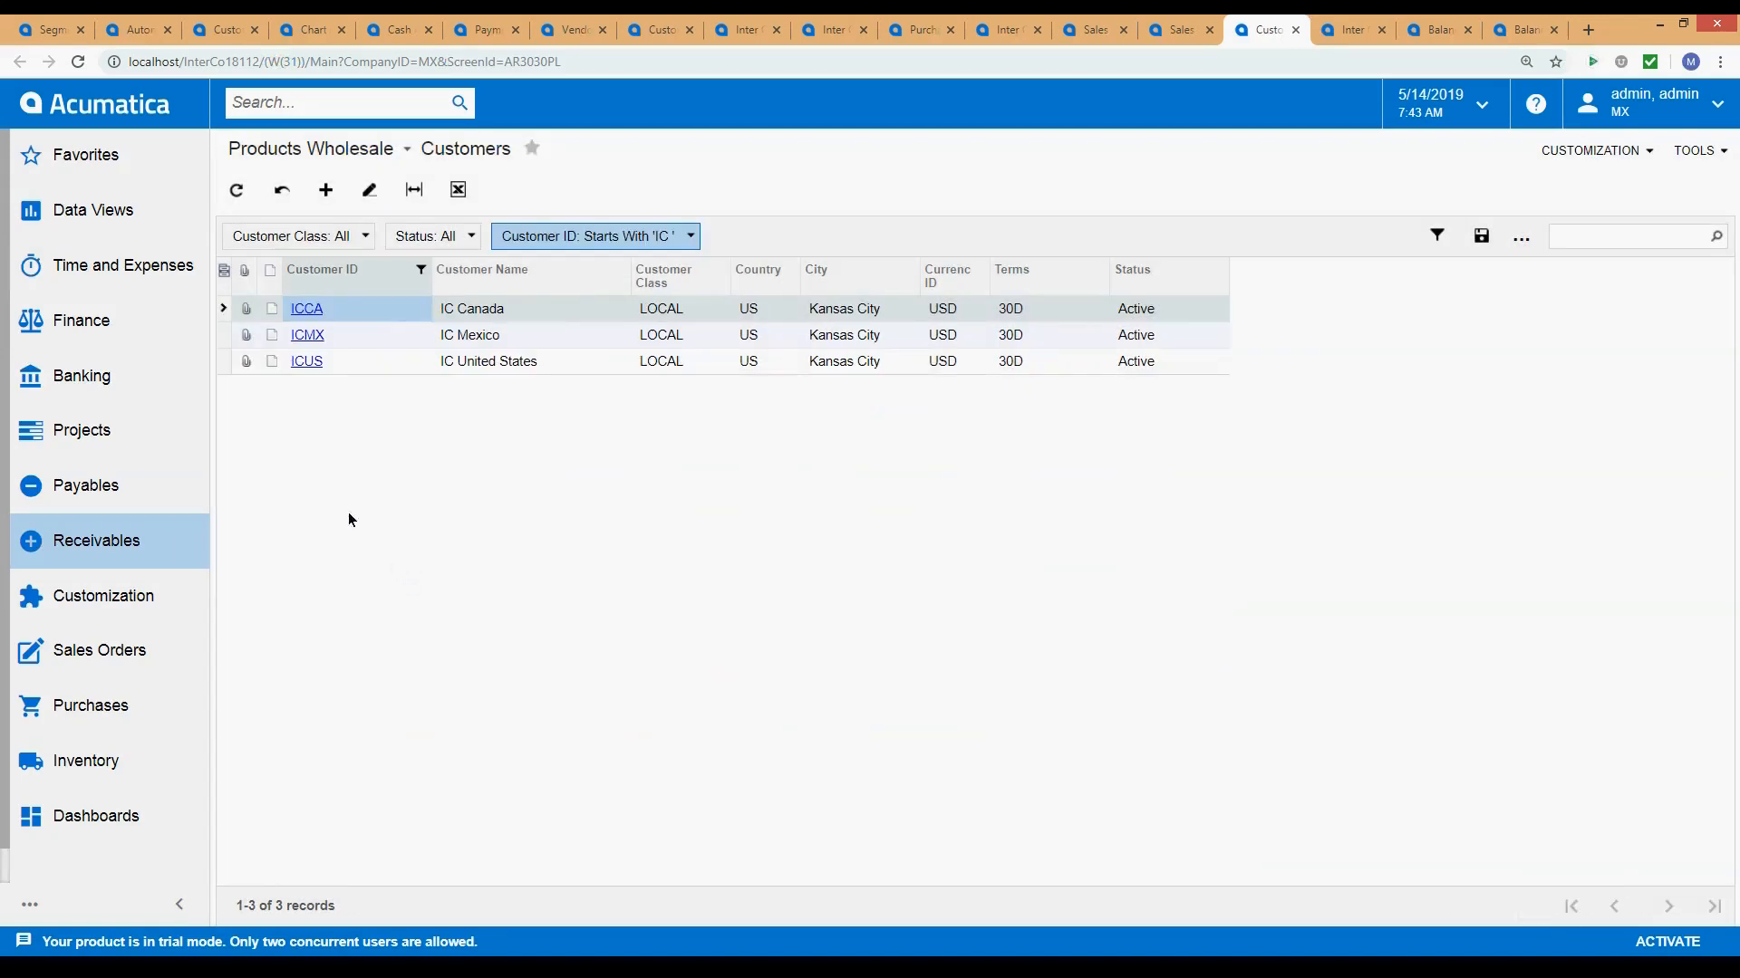
# Open the payment methods of customer ICUS (IC United States) in the MX company.
pyautogui.click(306, 362)
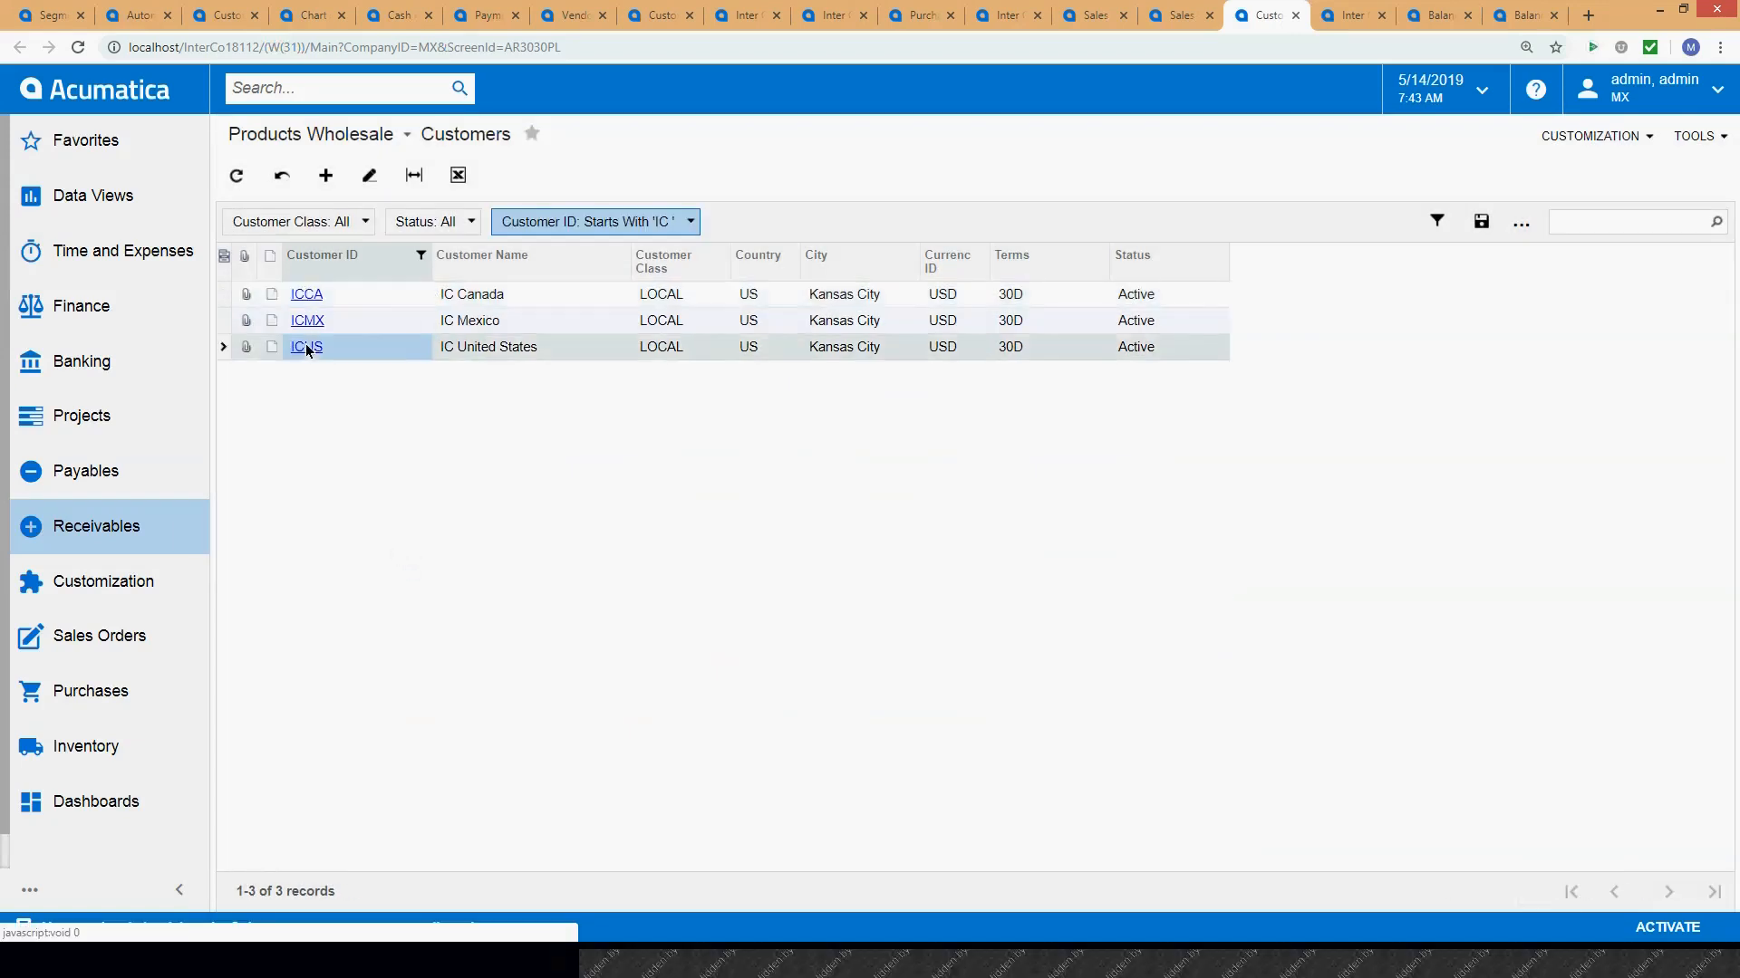
pyautogui.click(307, 347)
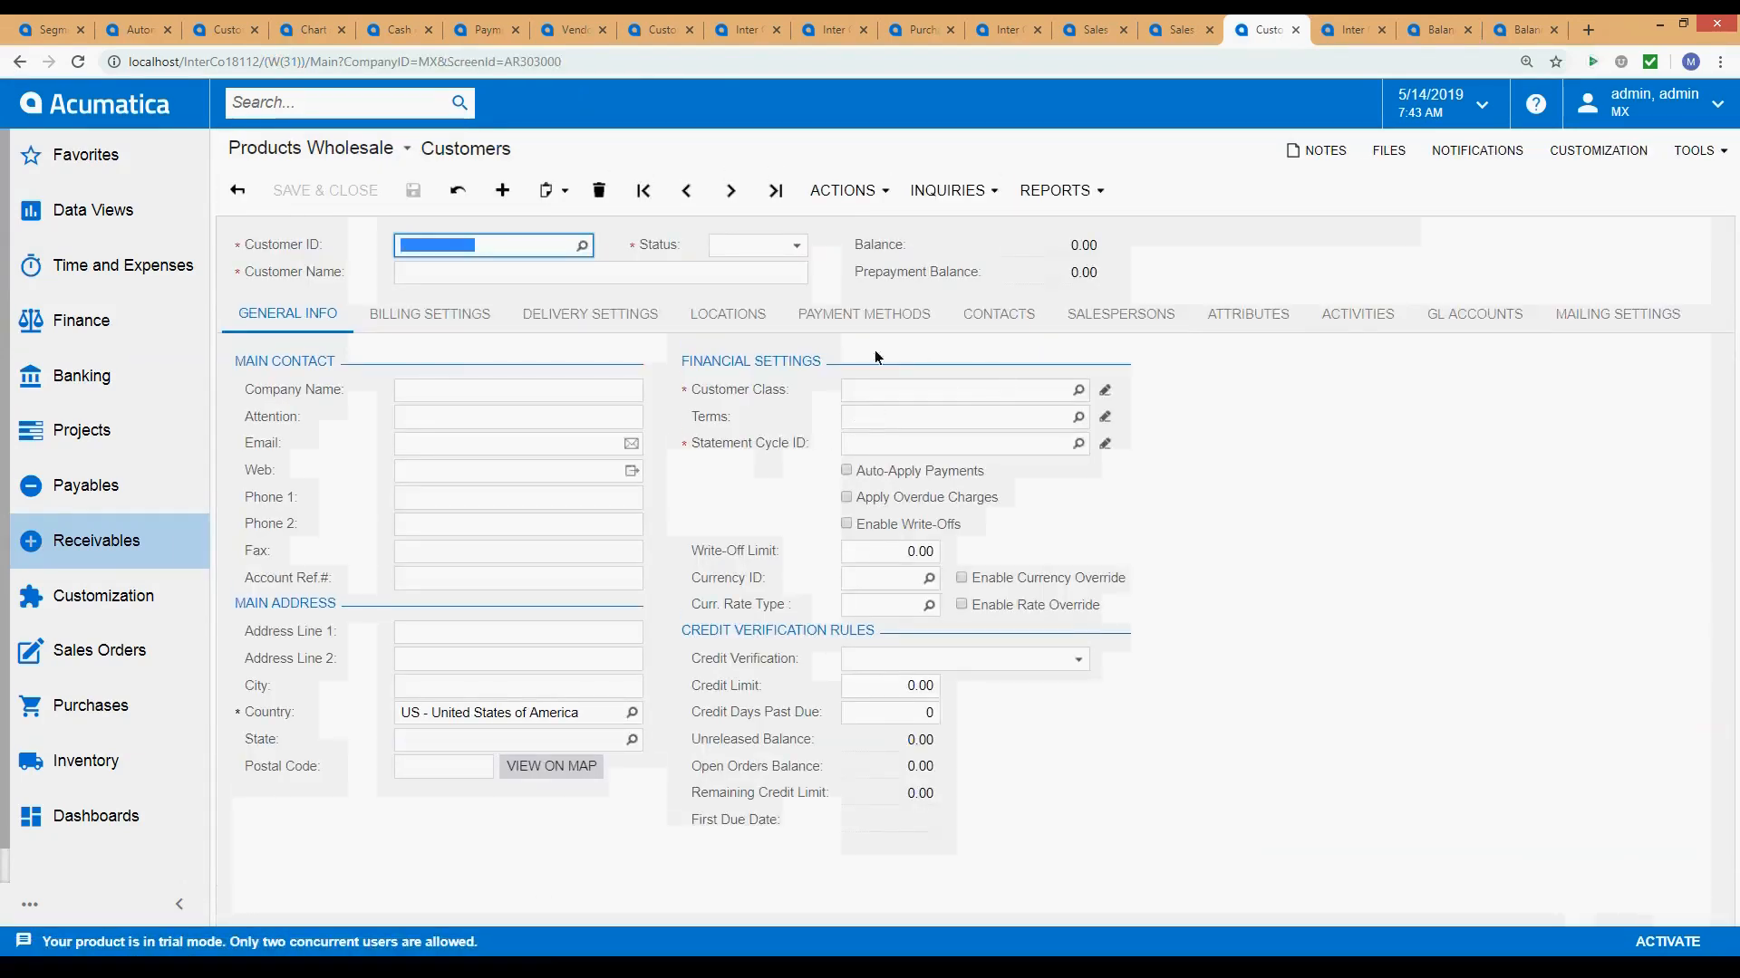
pyautogui.click(897, 314)
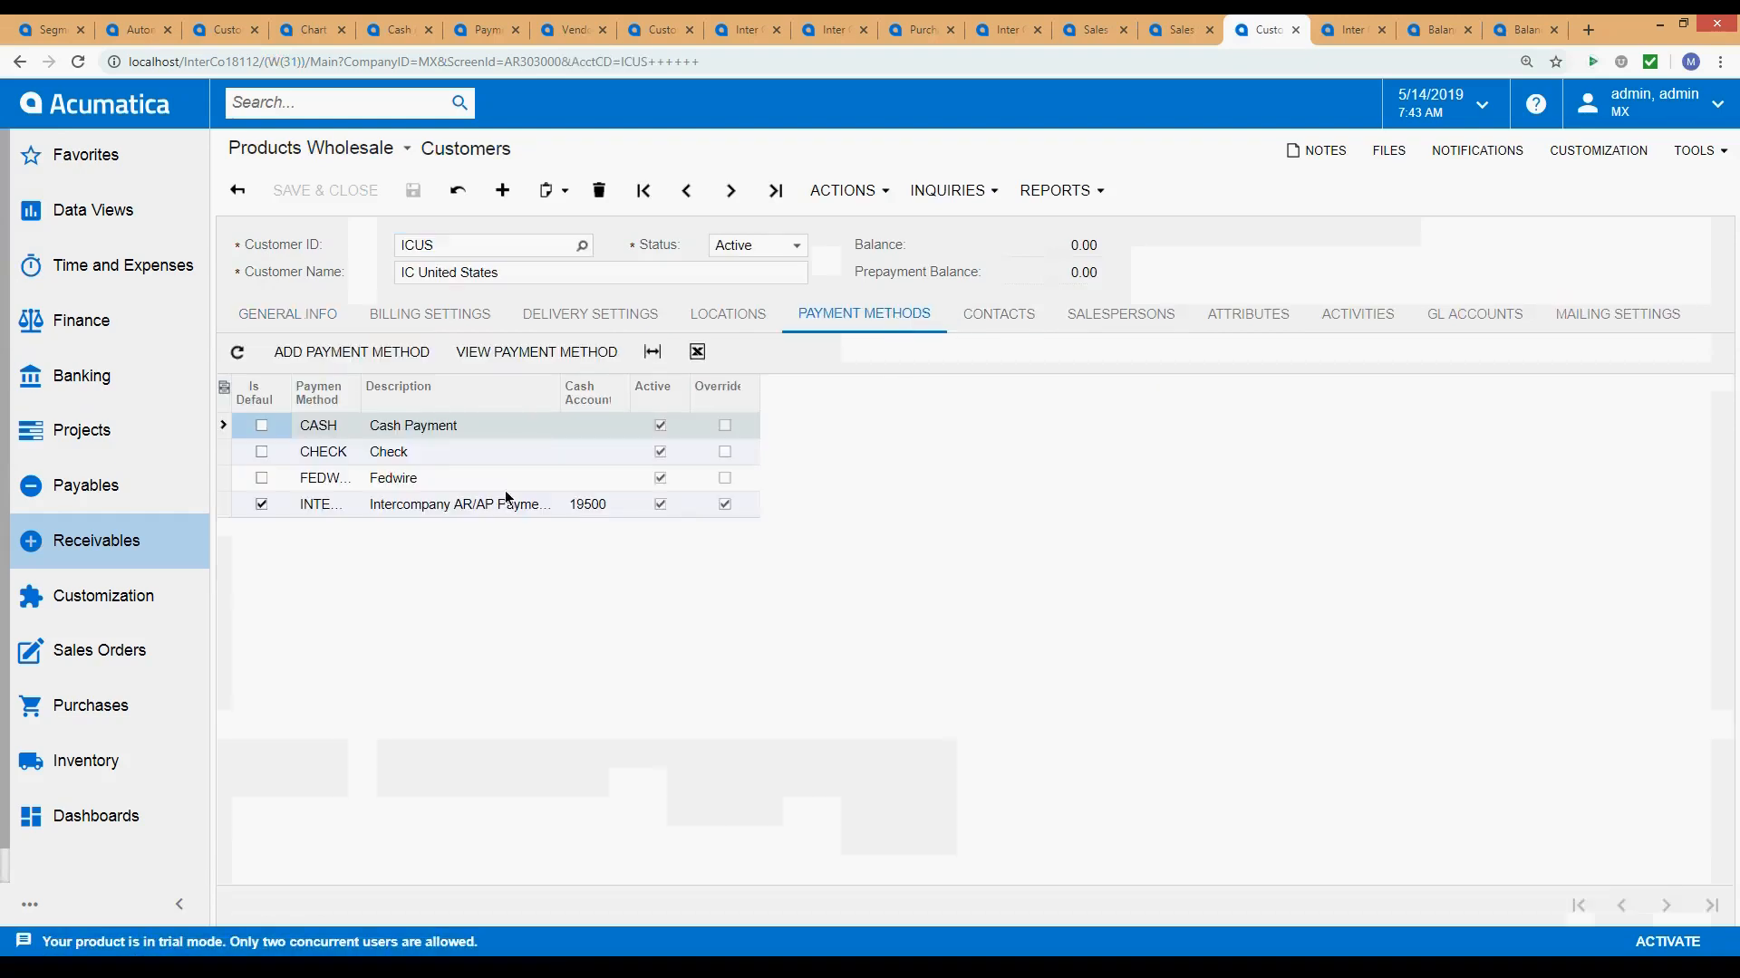
# Change the cash account of ICUS's Intercompany AR/AP Payments method to 19600 - Intercompany US/MX and save it.
pyautogui.click(582, 505)
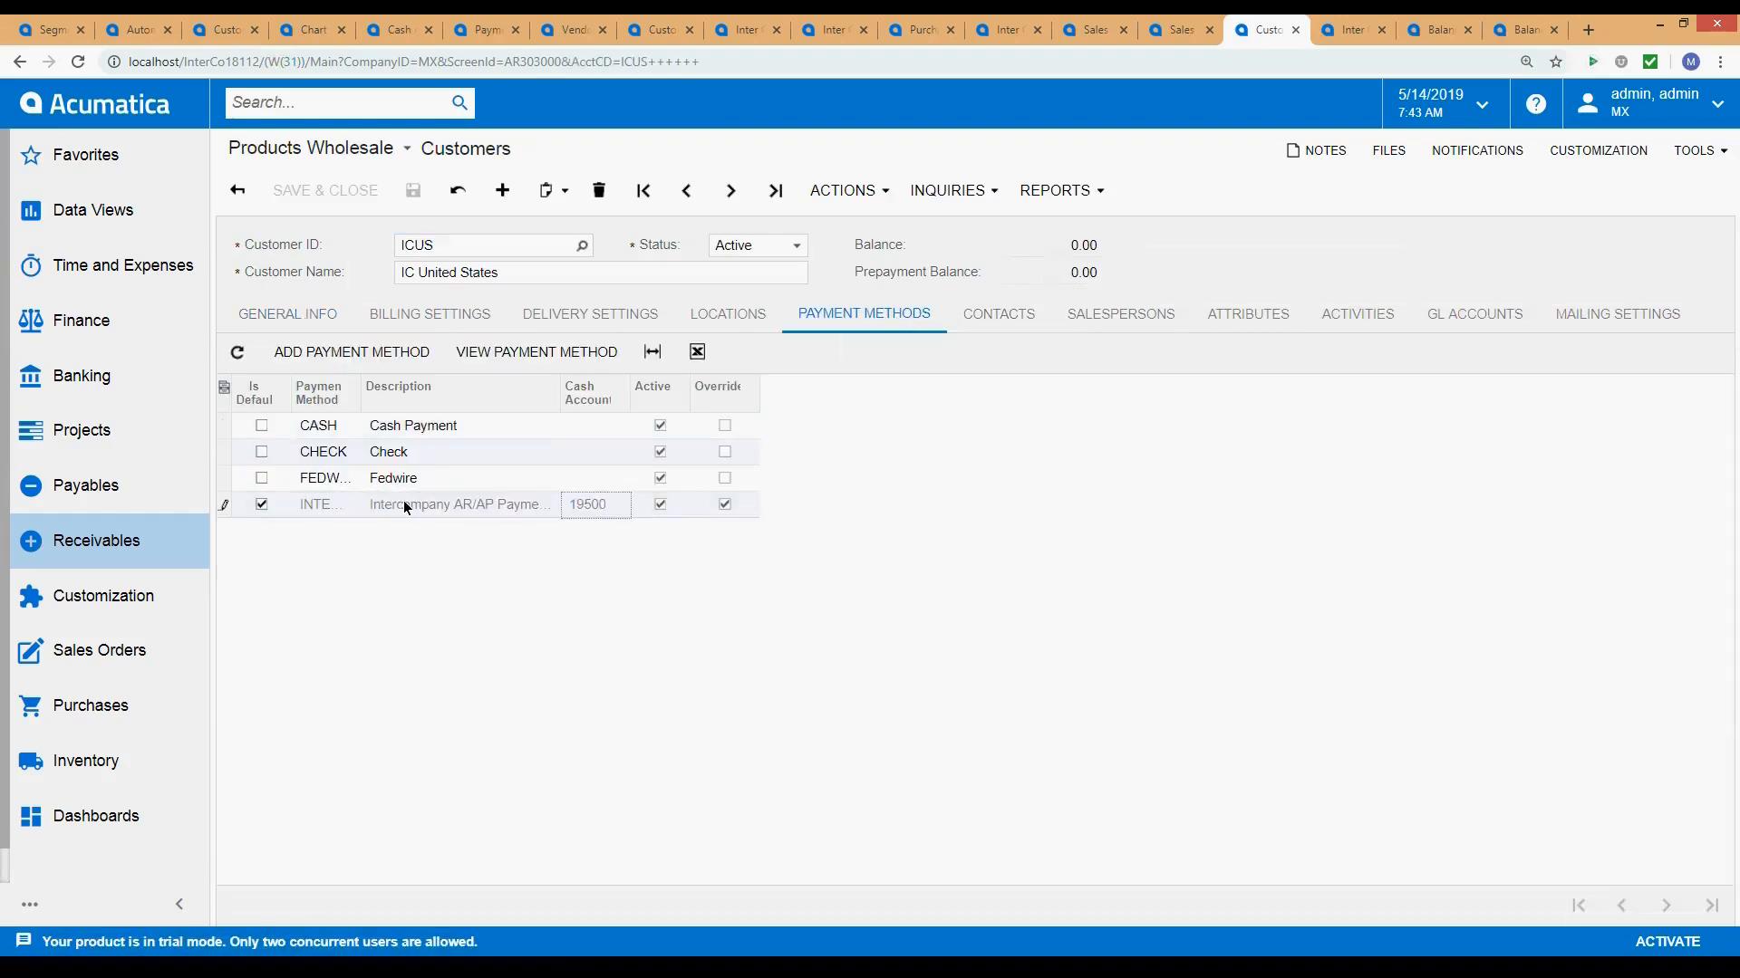
pyautogui.click(523, 354)
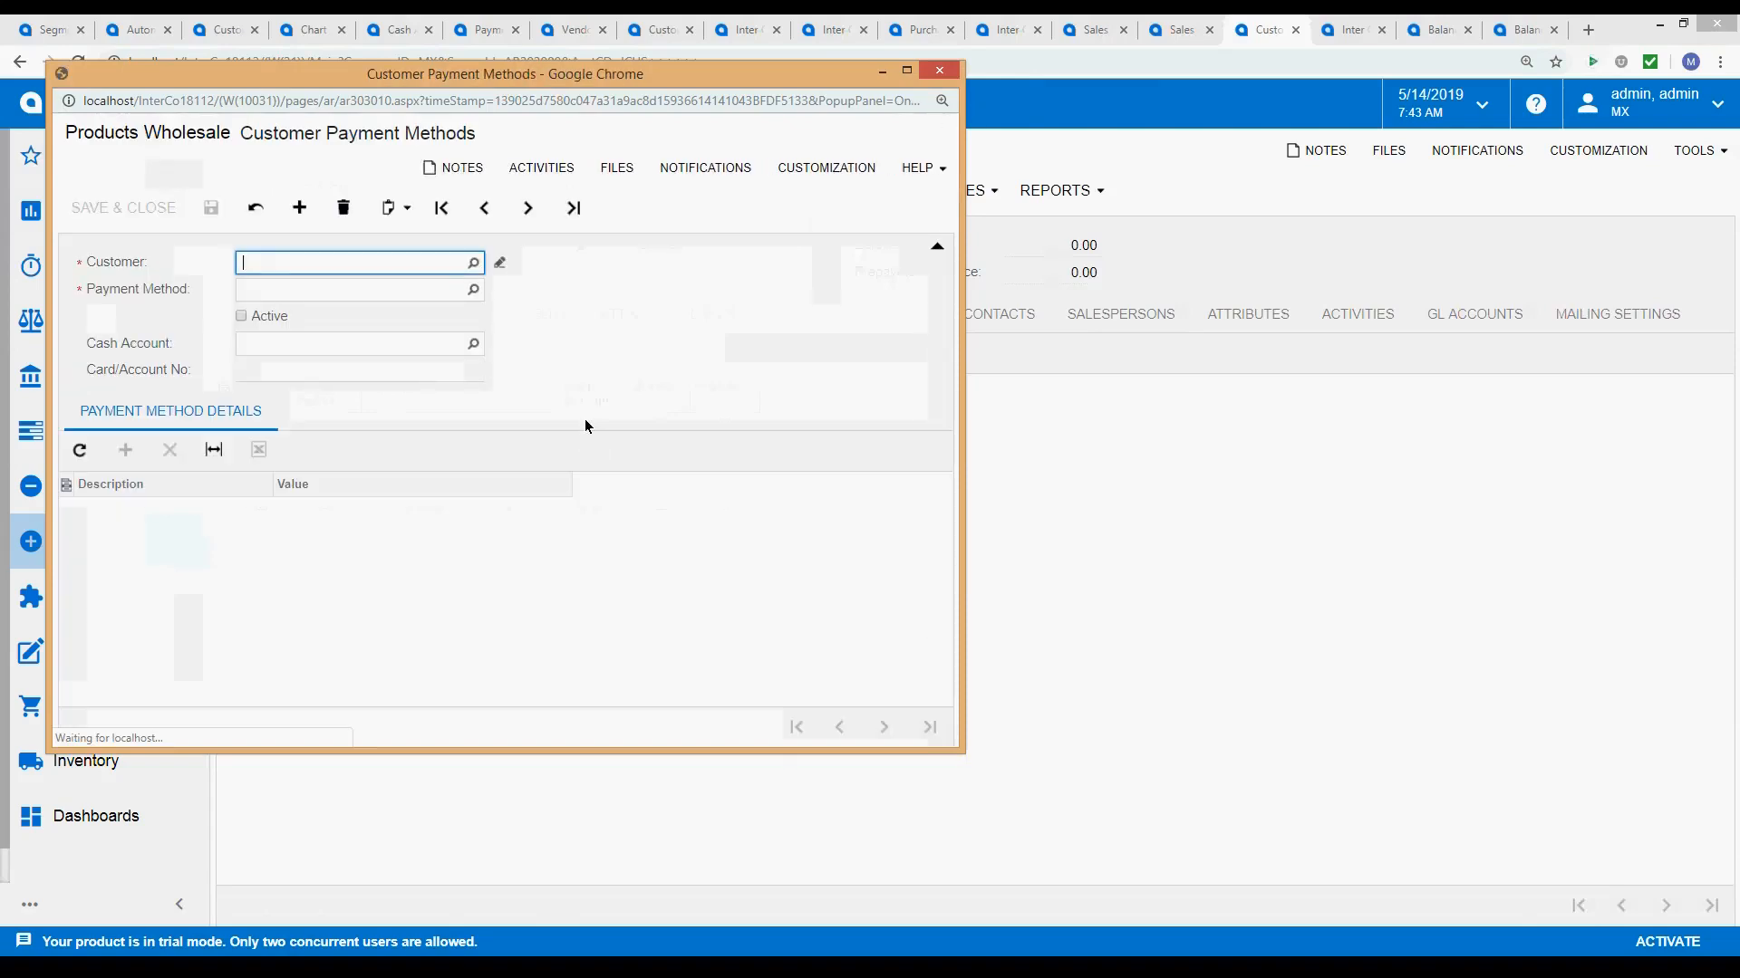
pyautogui.click(473, 345)
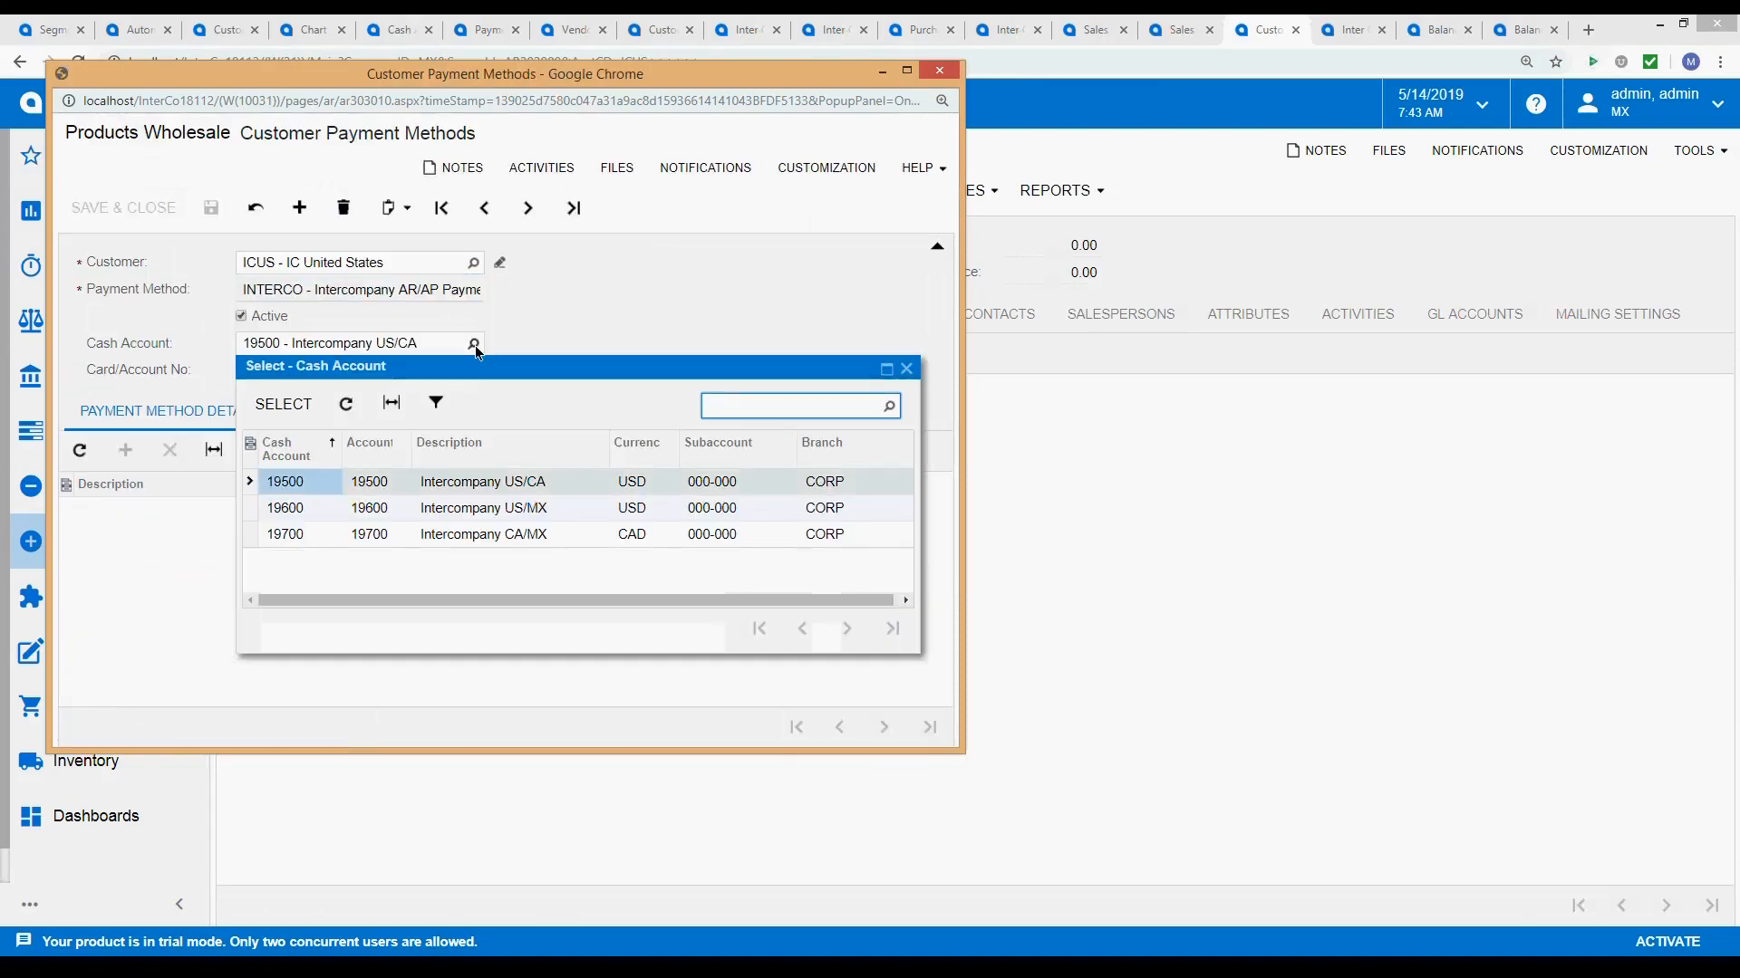
pyautogui.doubleClick(494, 513)
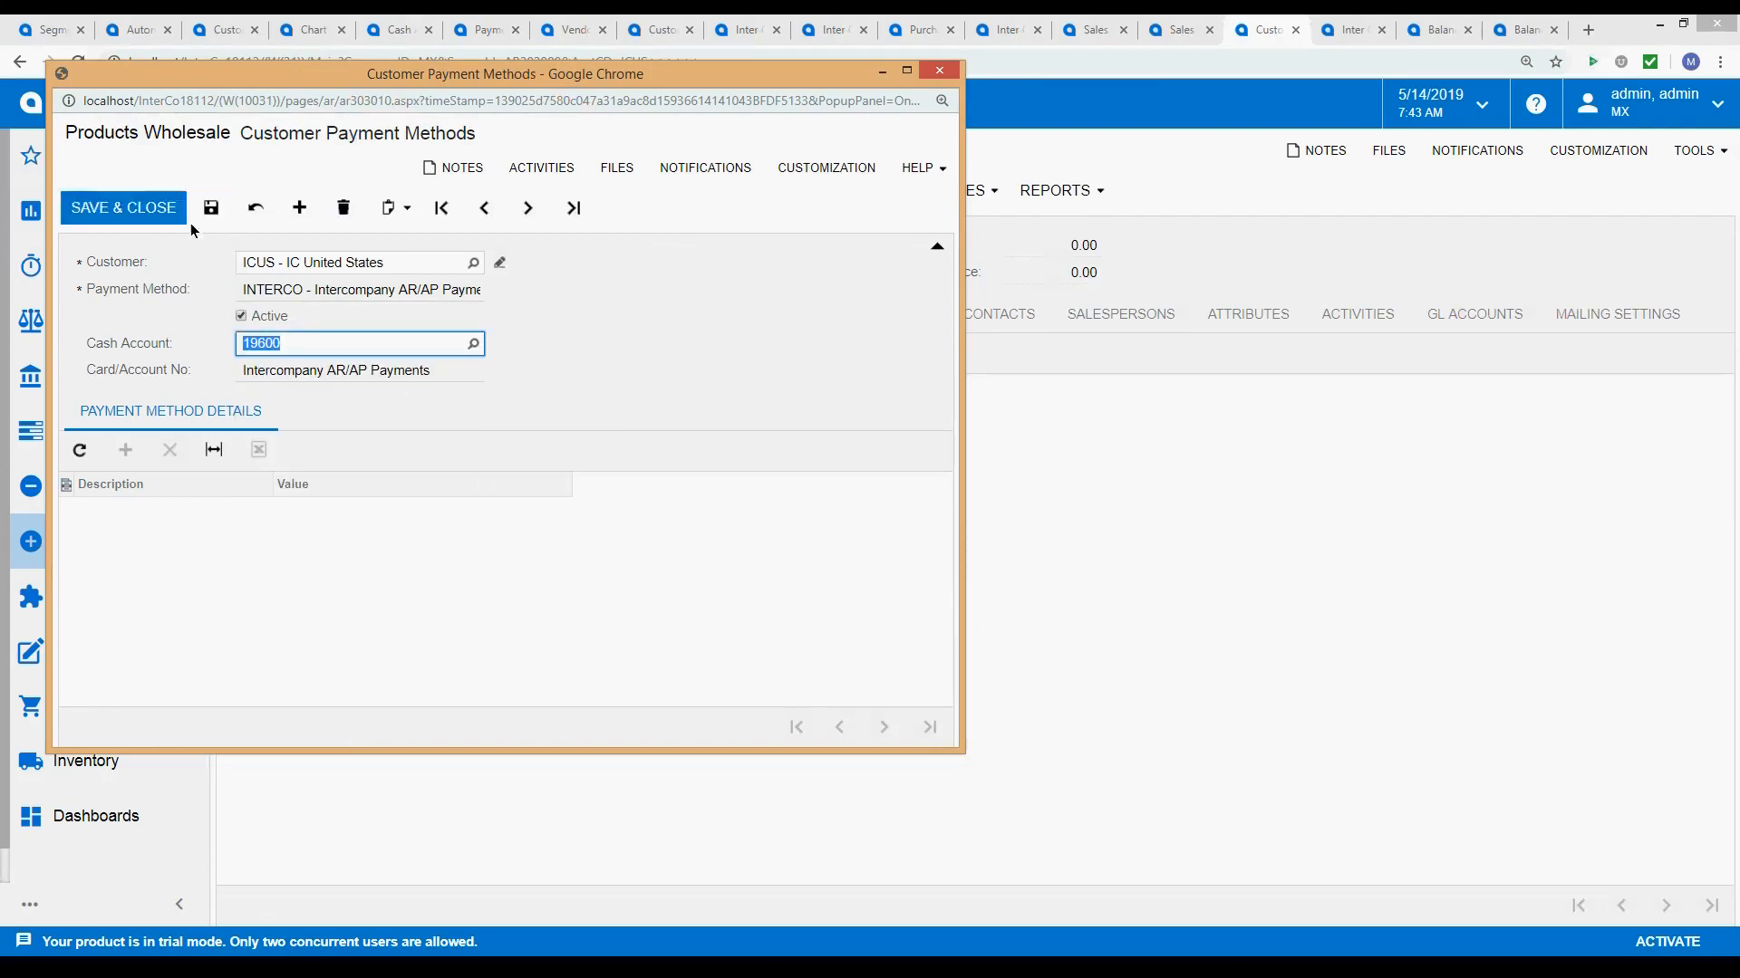
pyautogui.click(611, 508)
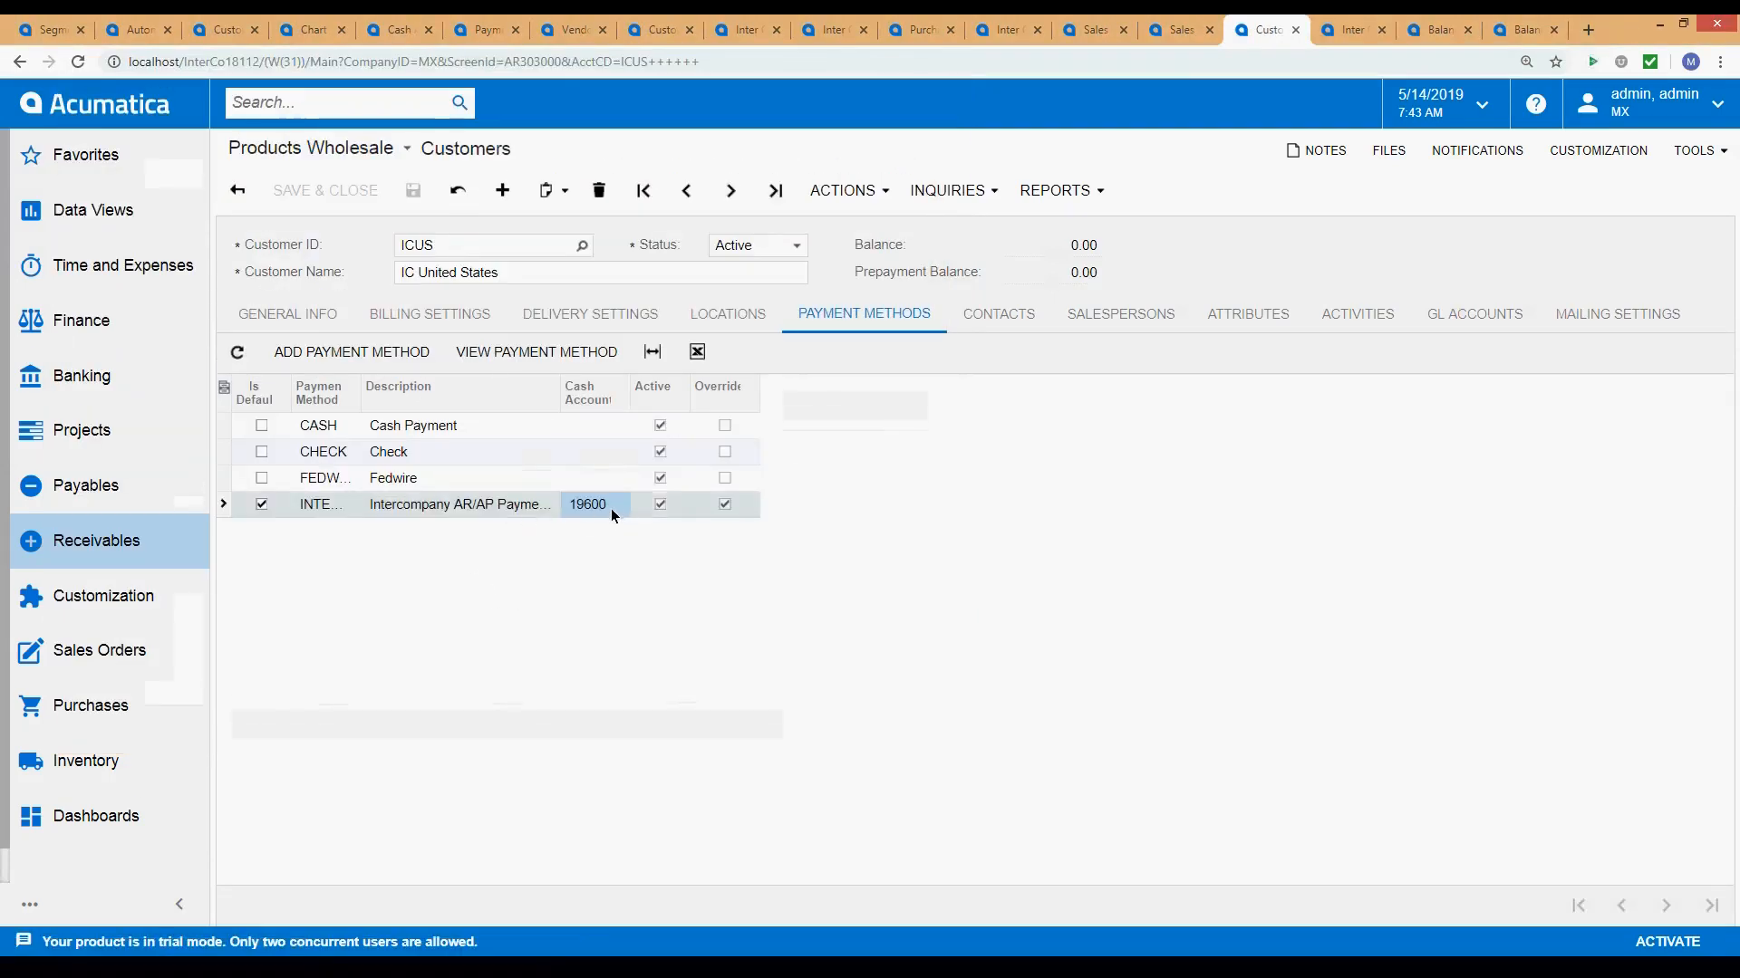
# Return to the CA company, open its customer list in a new browser tab and filter it to customer IDs starting with IC.
pyautogui.click(1176, 30)
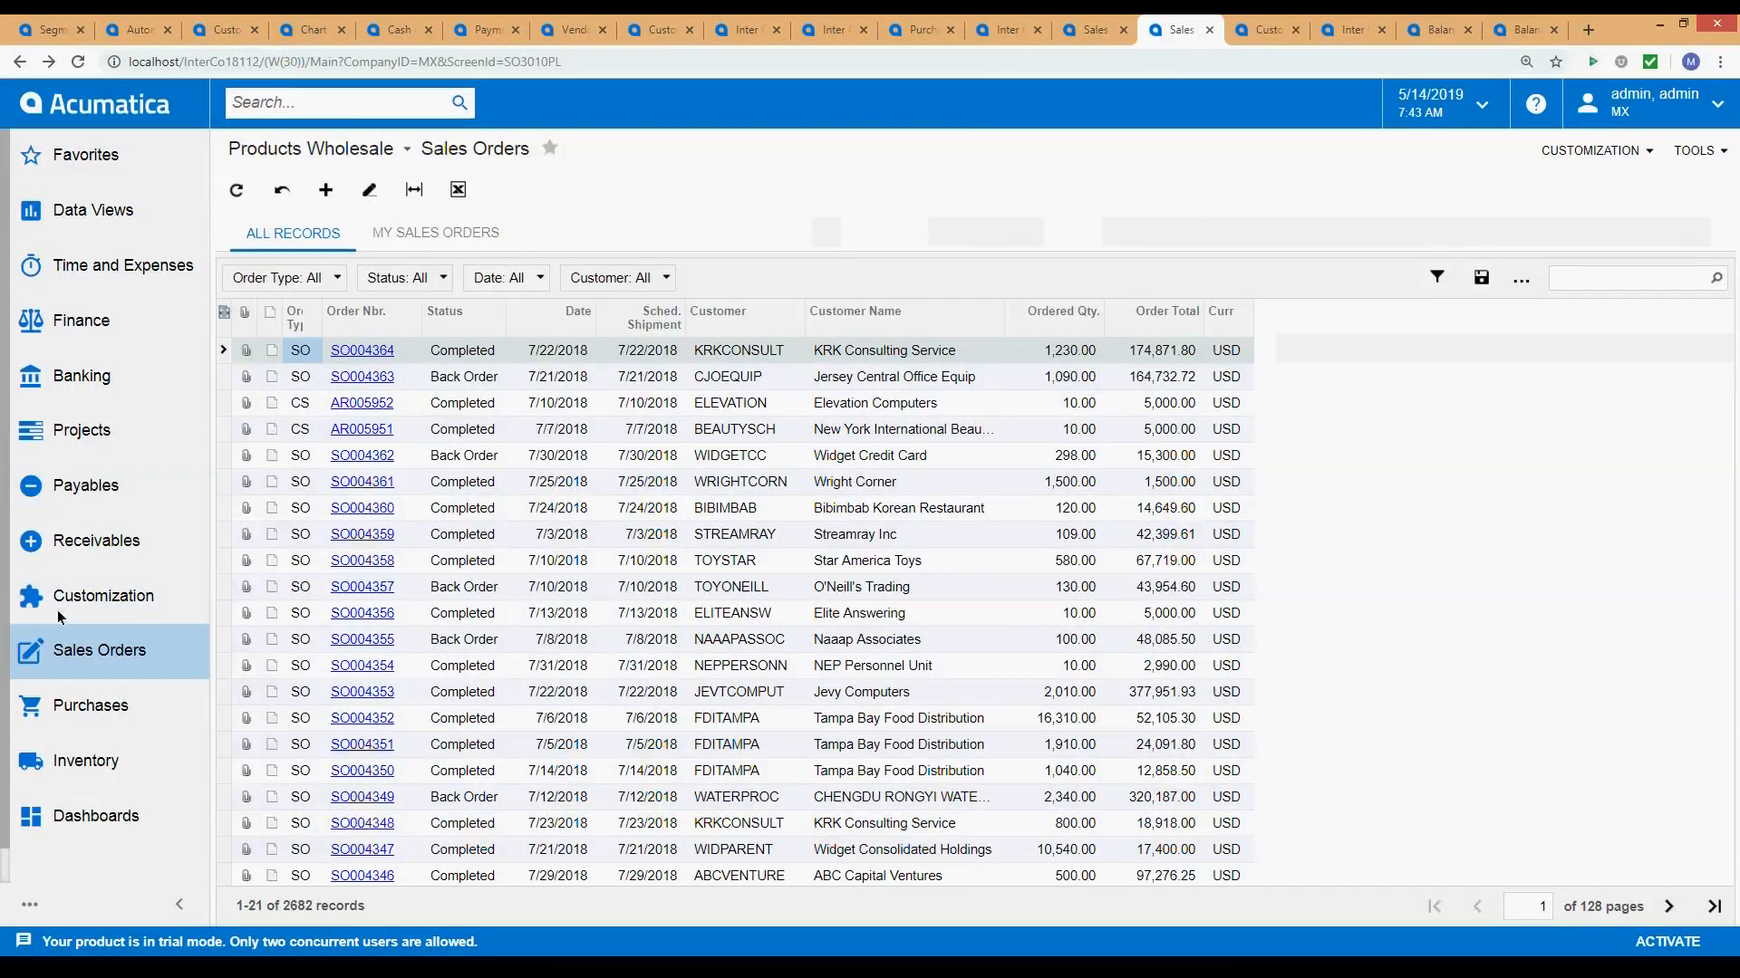
pyautogui.click(1105, 30)
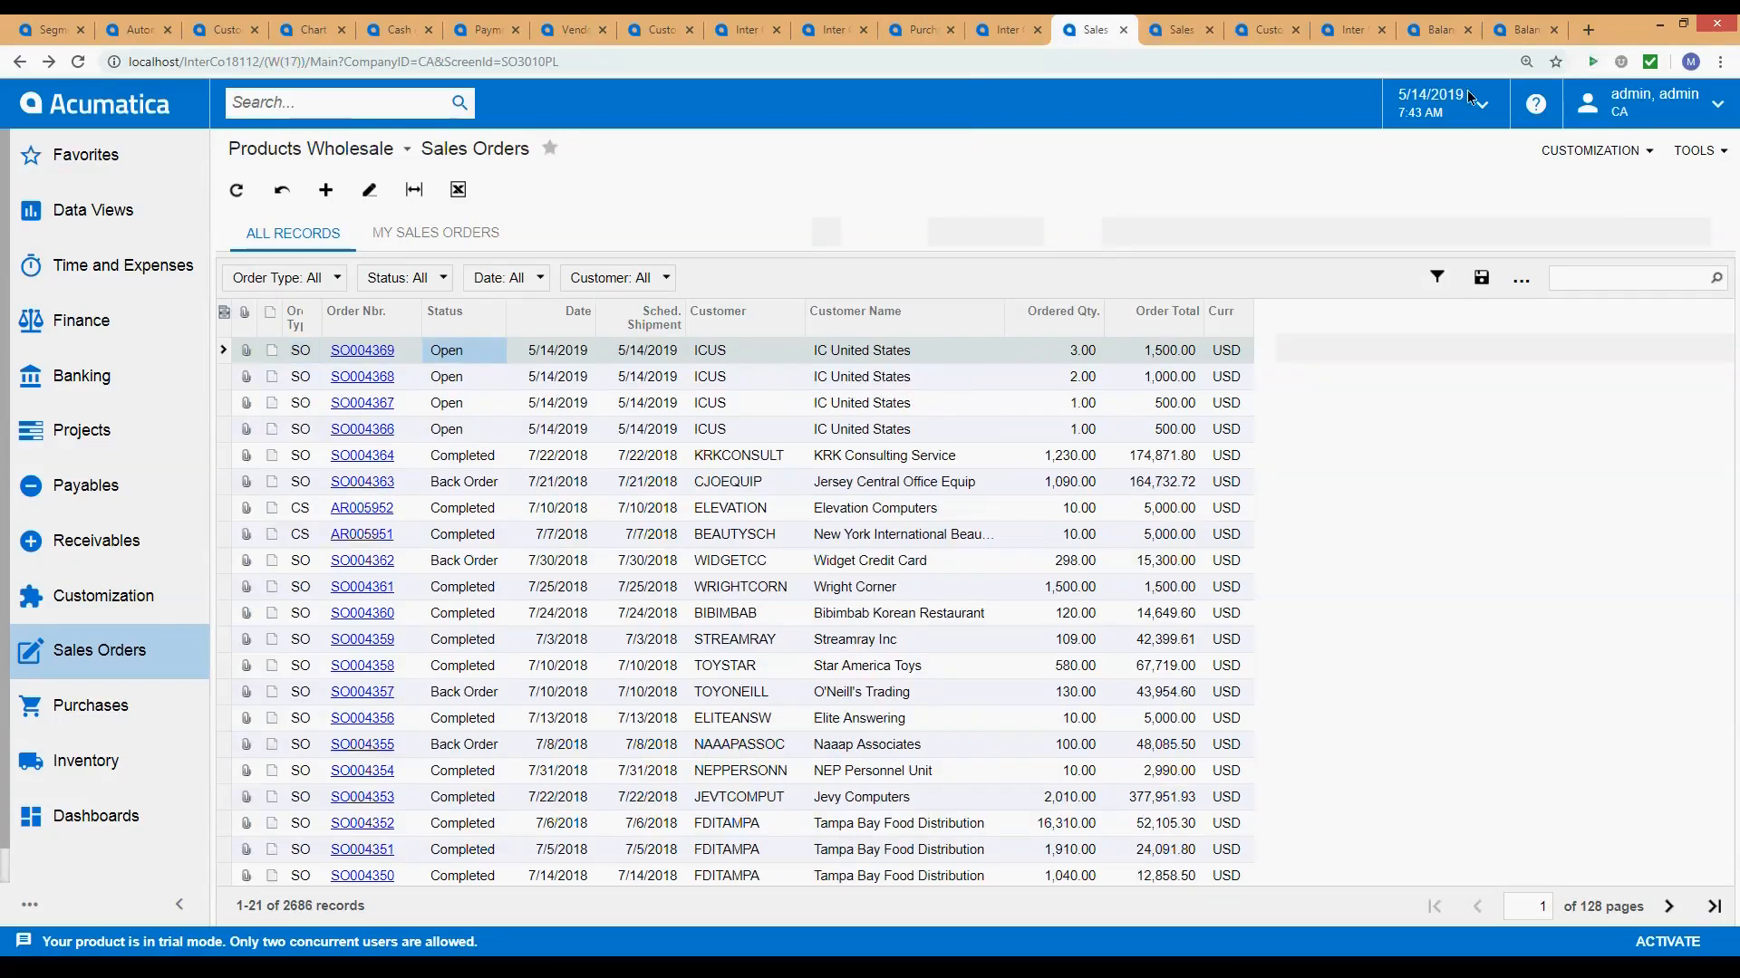
pyautogui.click(96, 542)
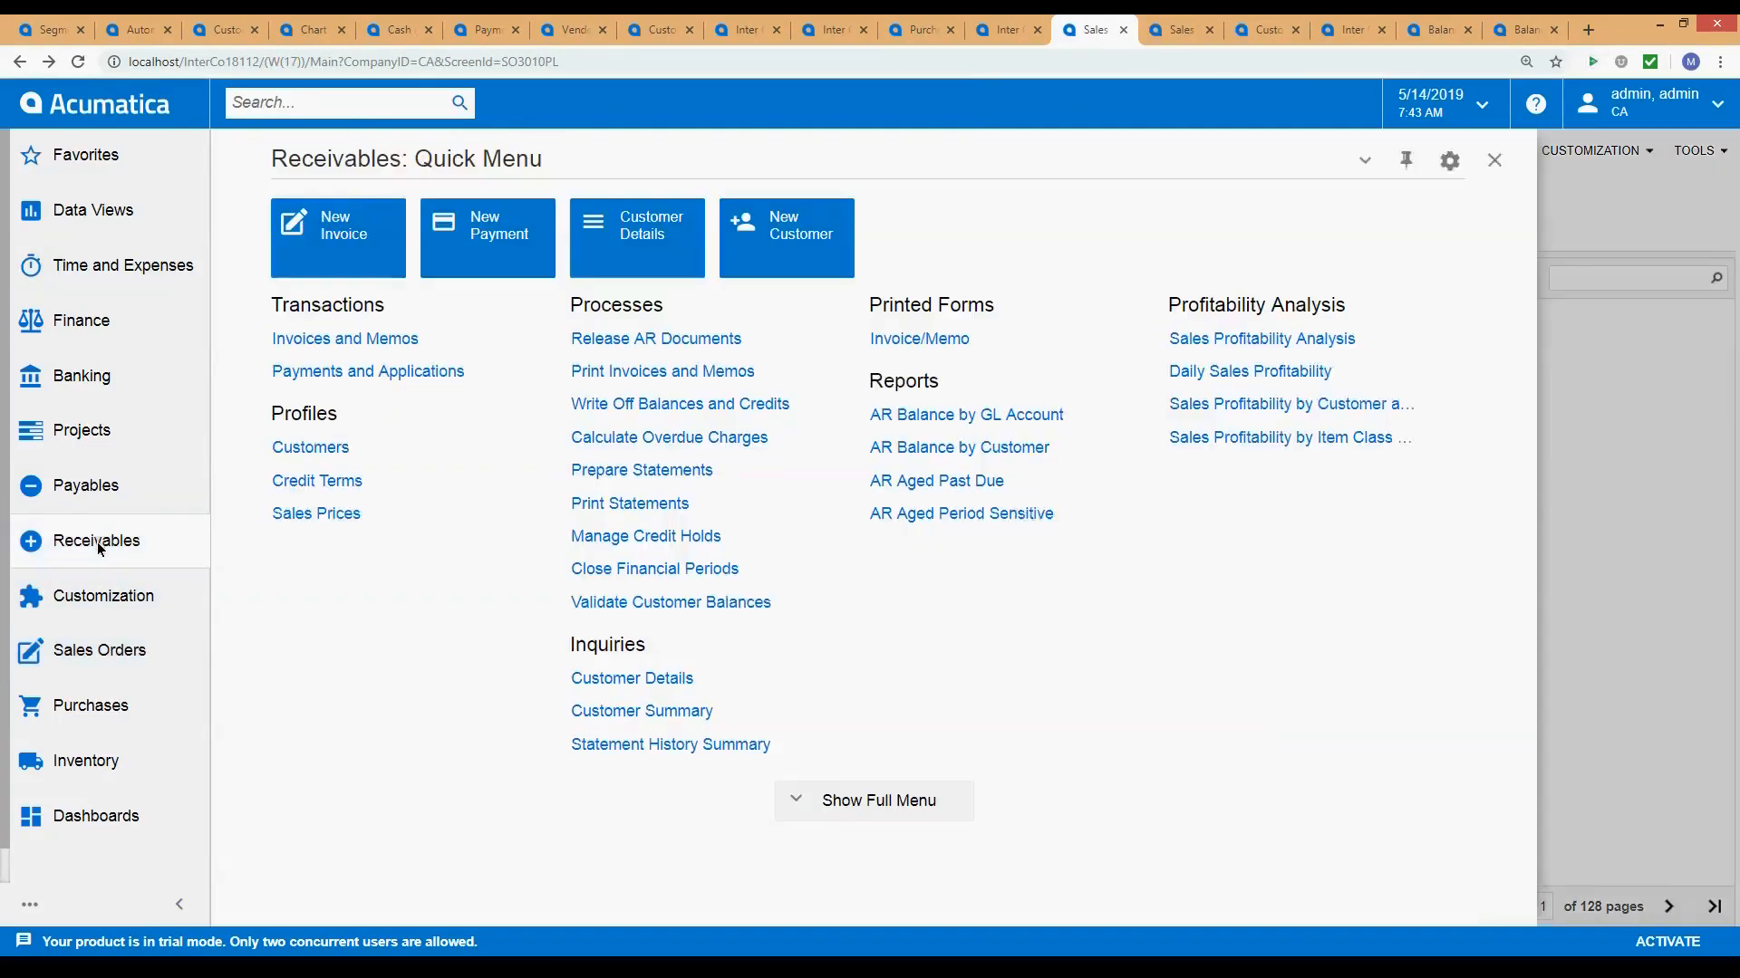
pyautogui.rightClick(271, 447)
pyautogui.click(368, 473)
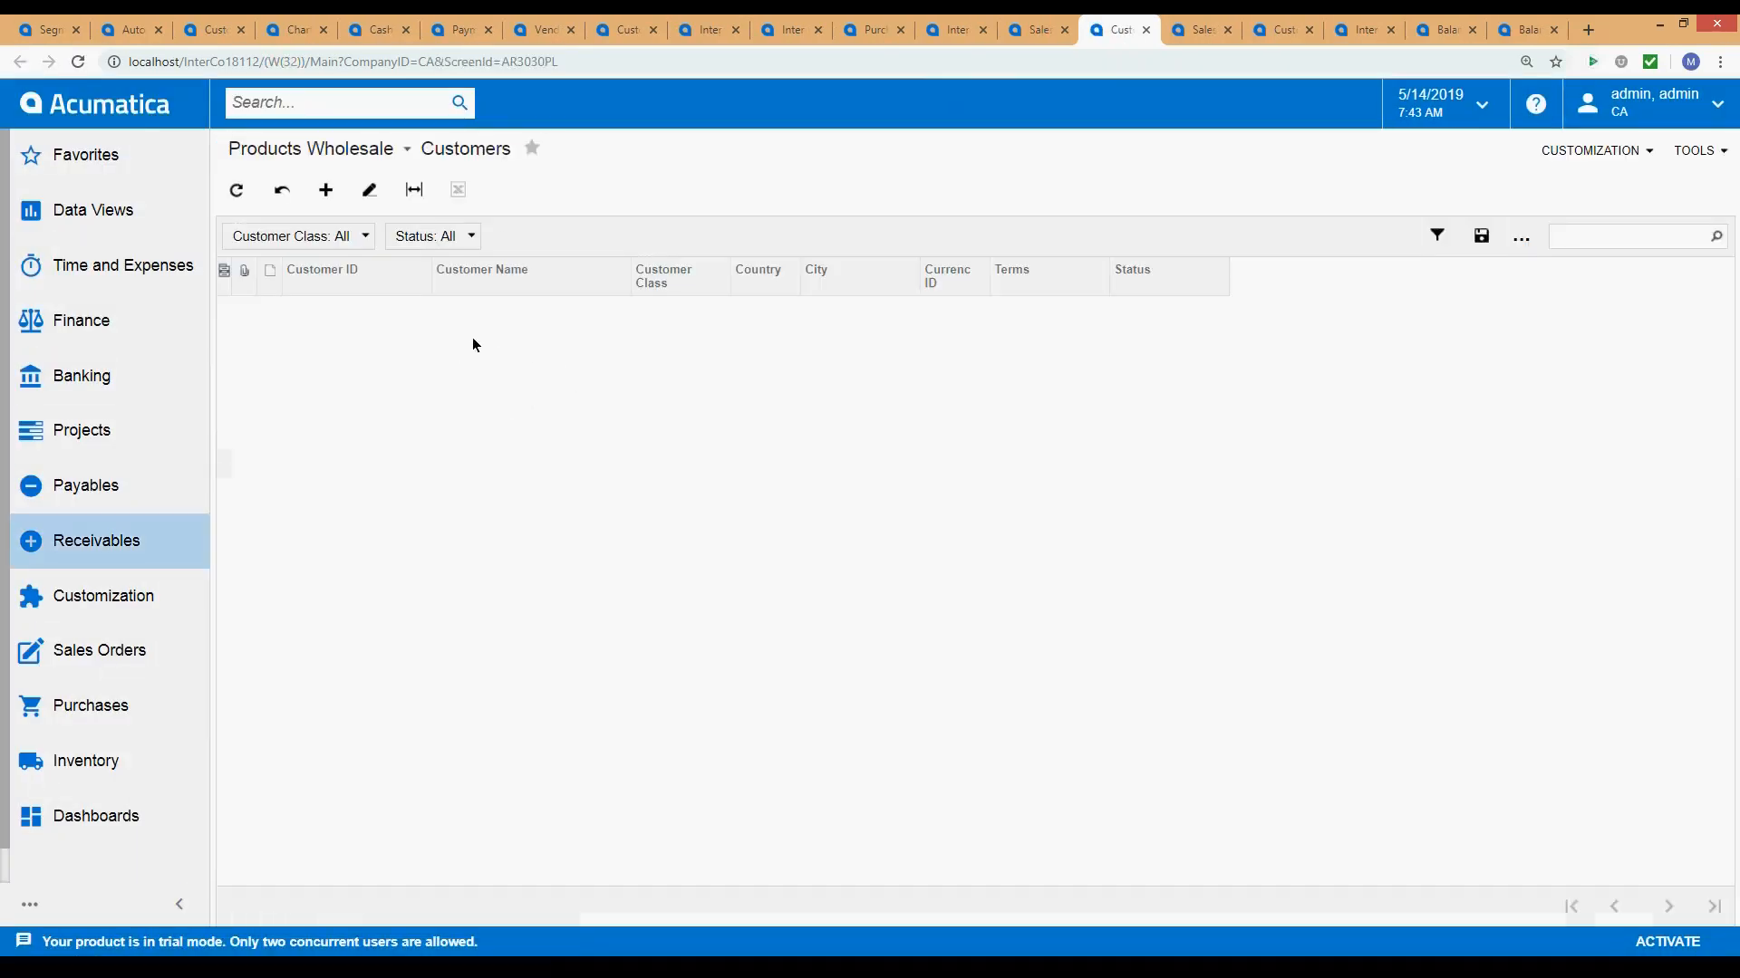
pyautogui.click(328, 286)
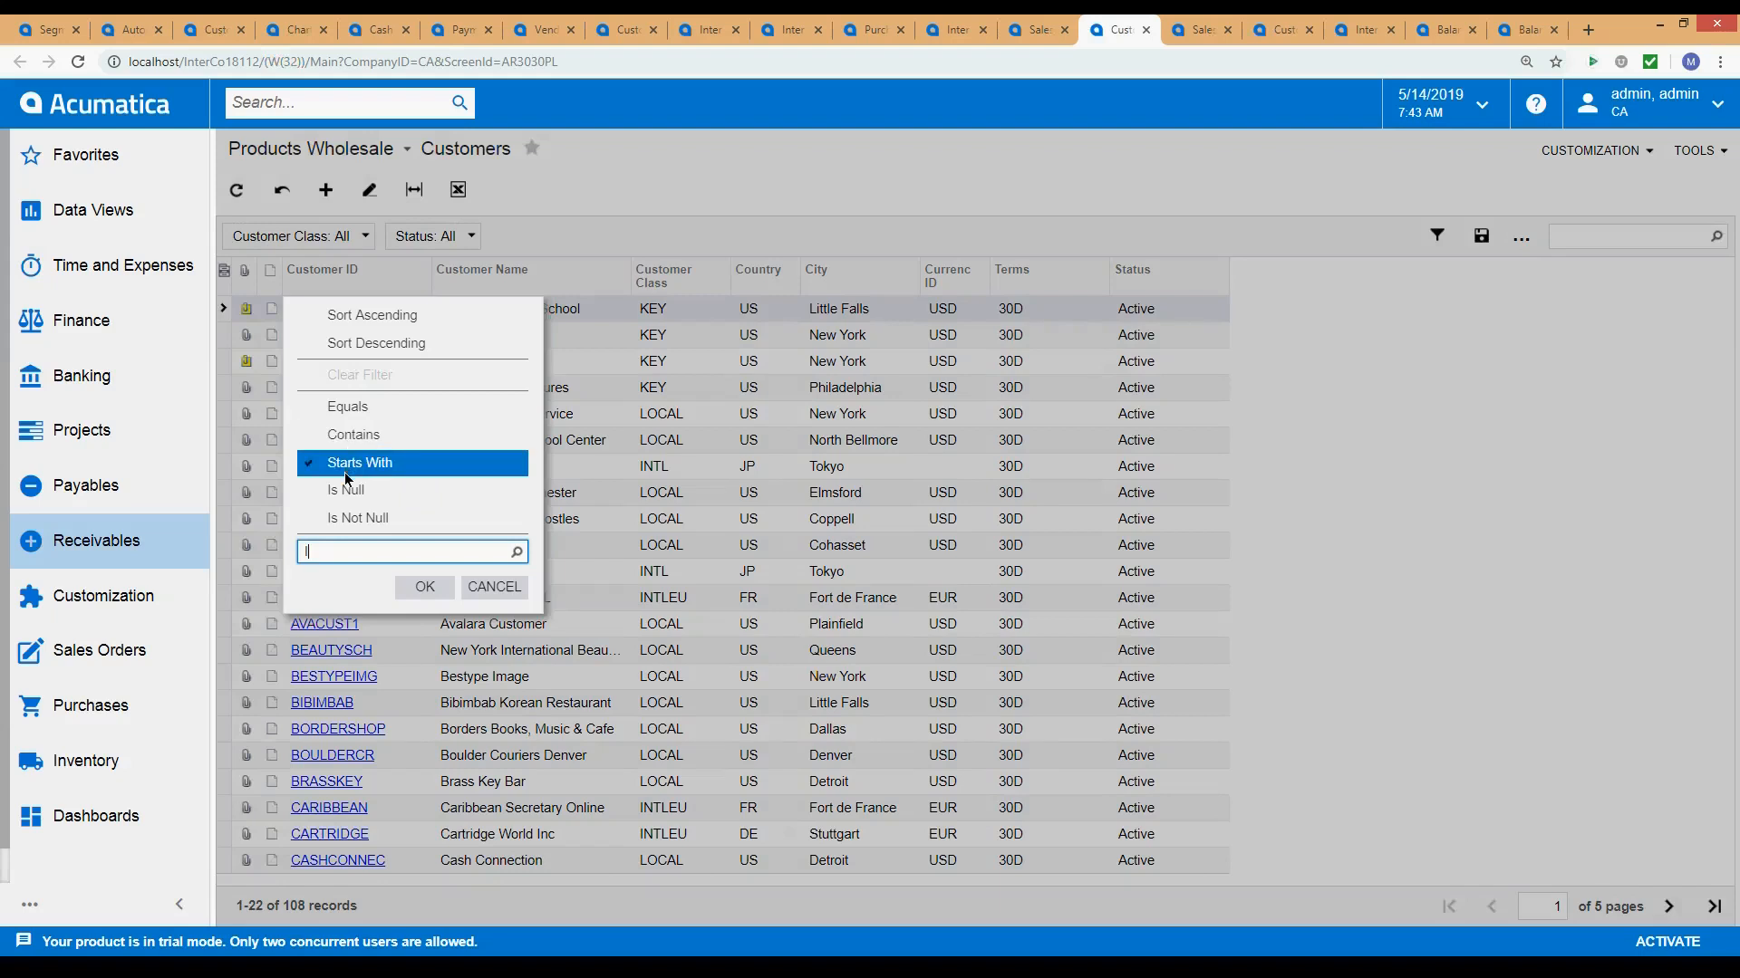
pyautogui.write('IC')
pyautogui.click(415, 591)
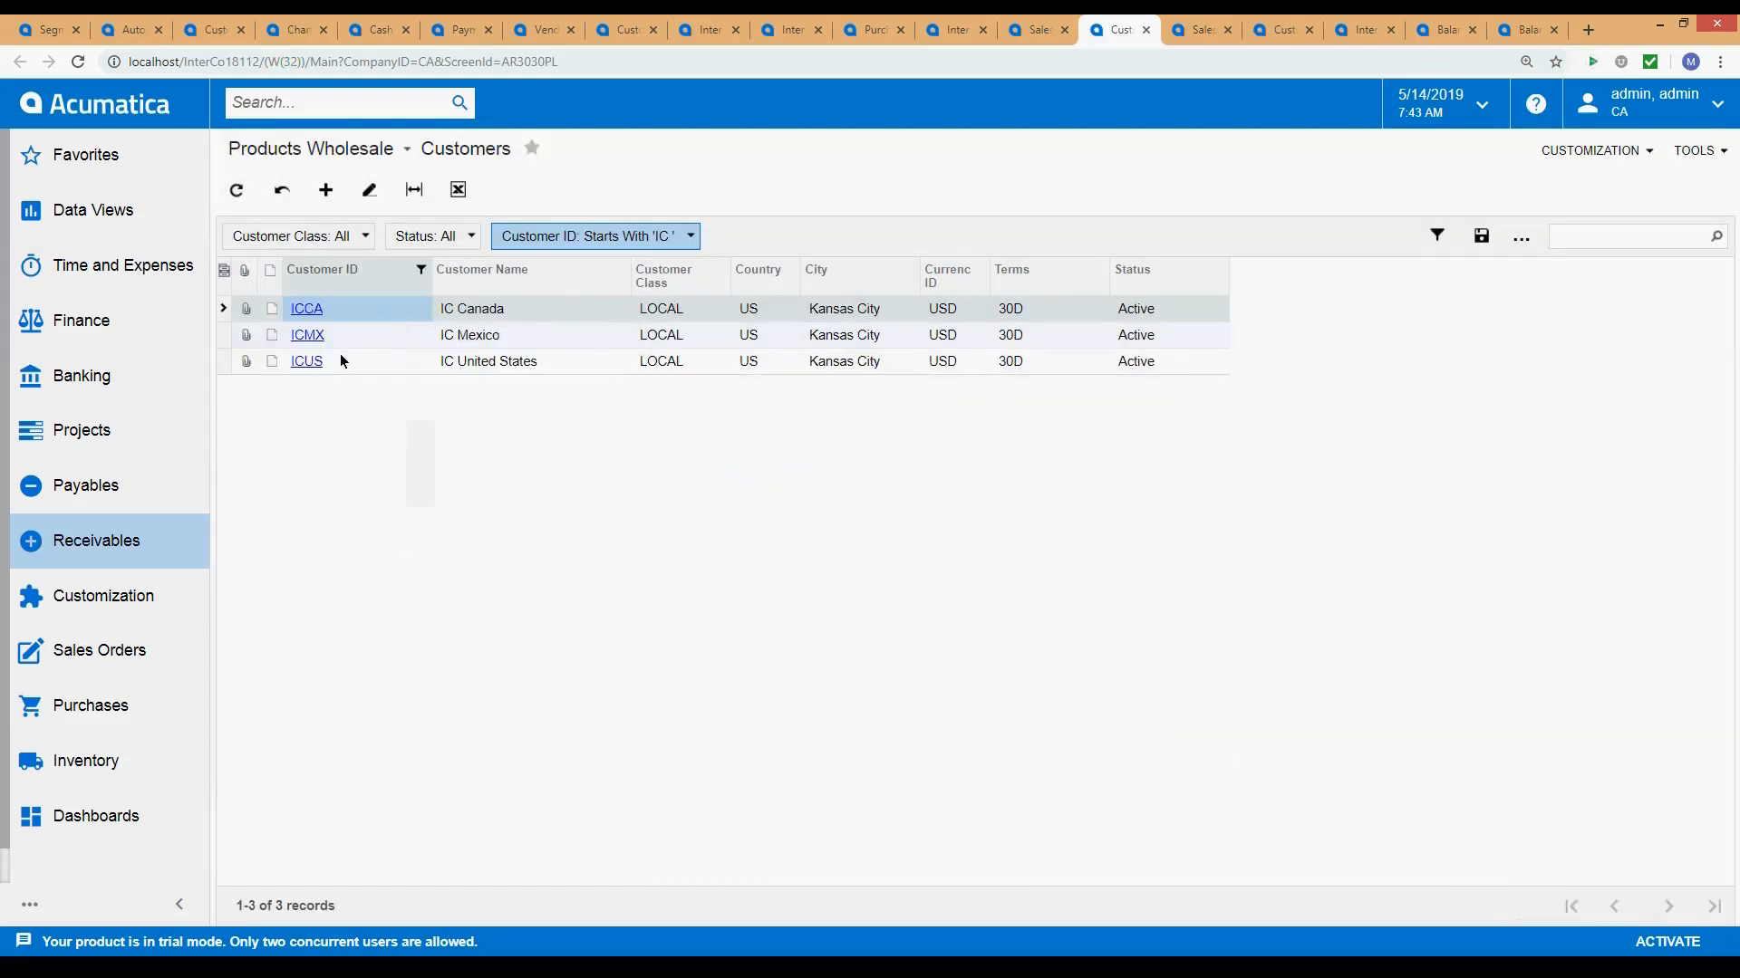
# Open the payment methods of customer ICUS (IC United States) in the CA company.
pyautogui.click(305, 295)
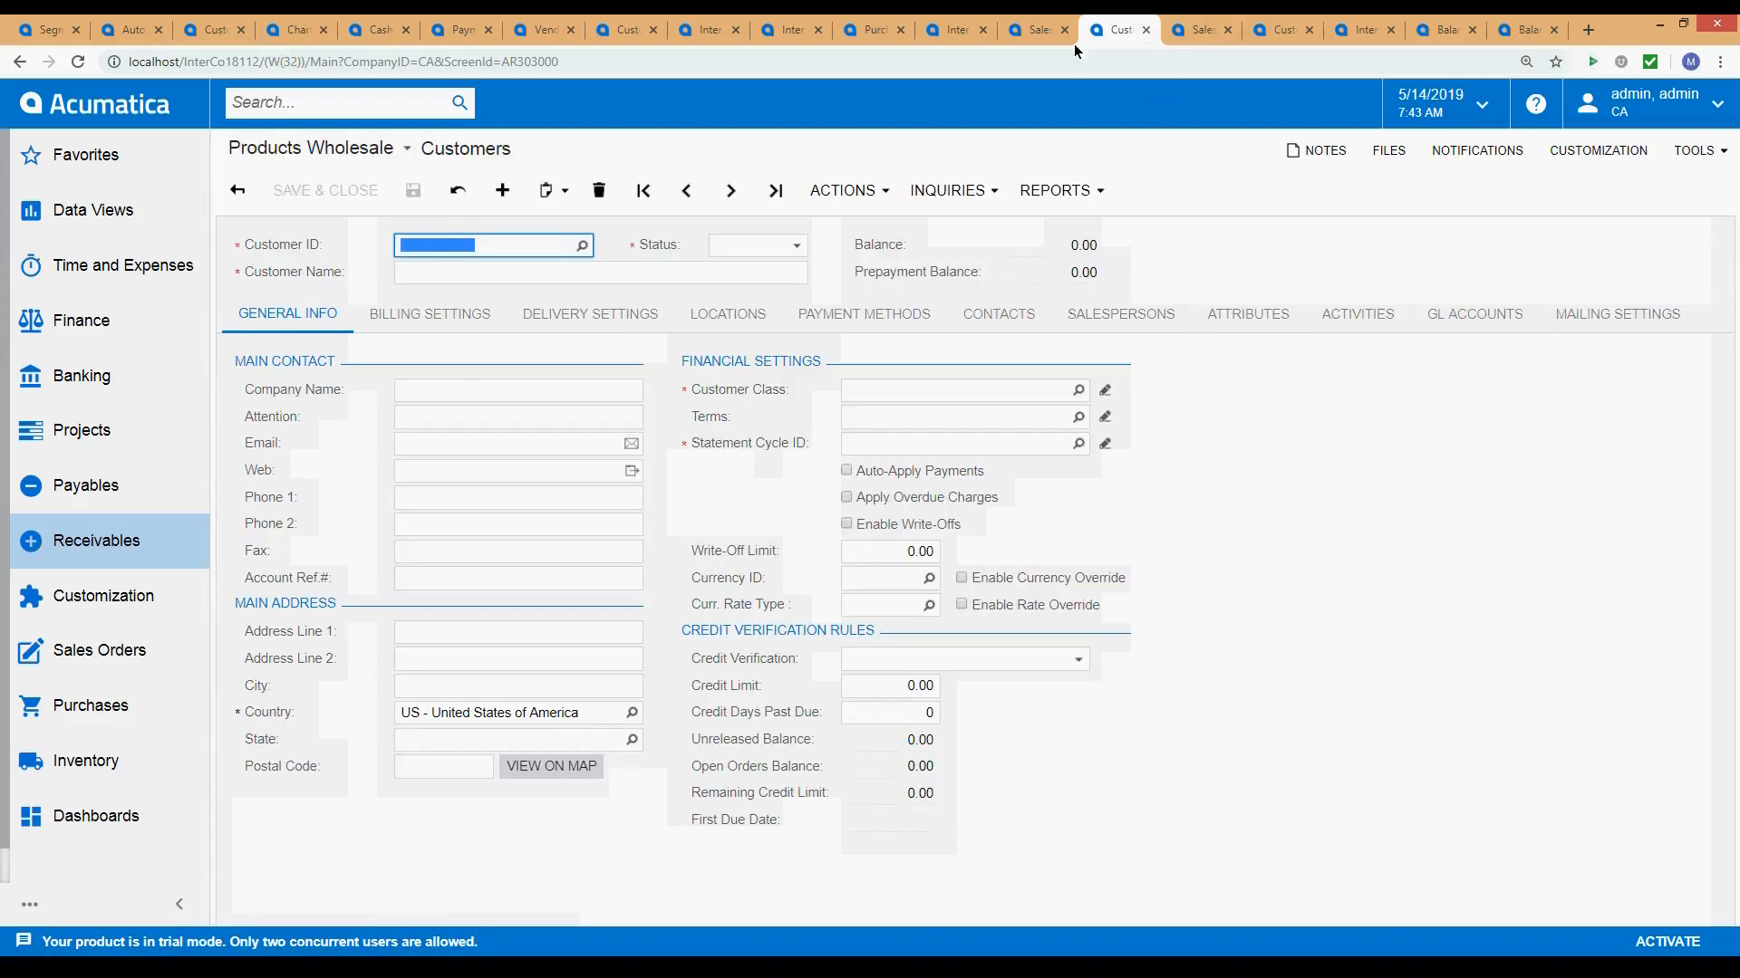
pyautogui.click(238, 190)
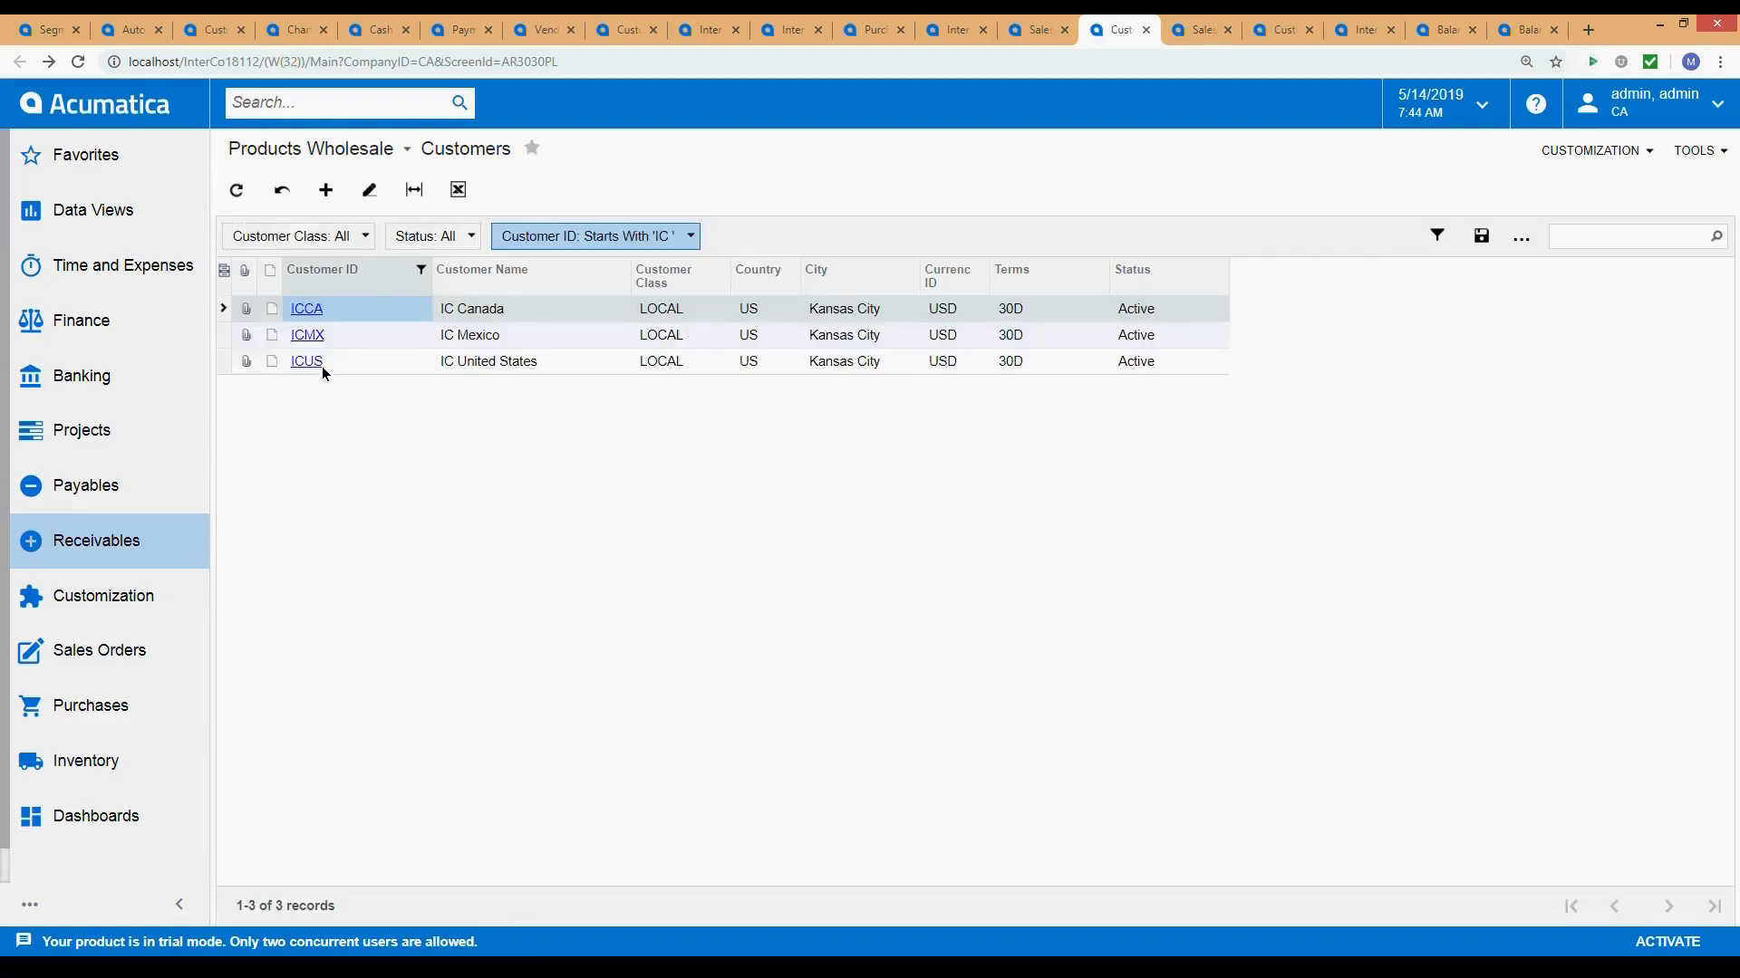
pyautogui.click(315, 348)
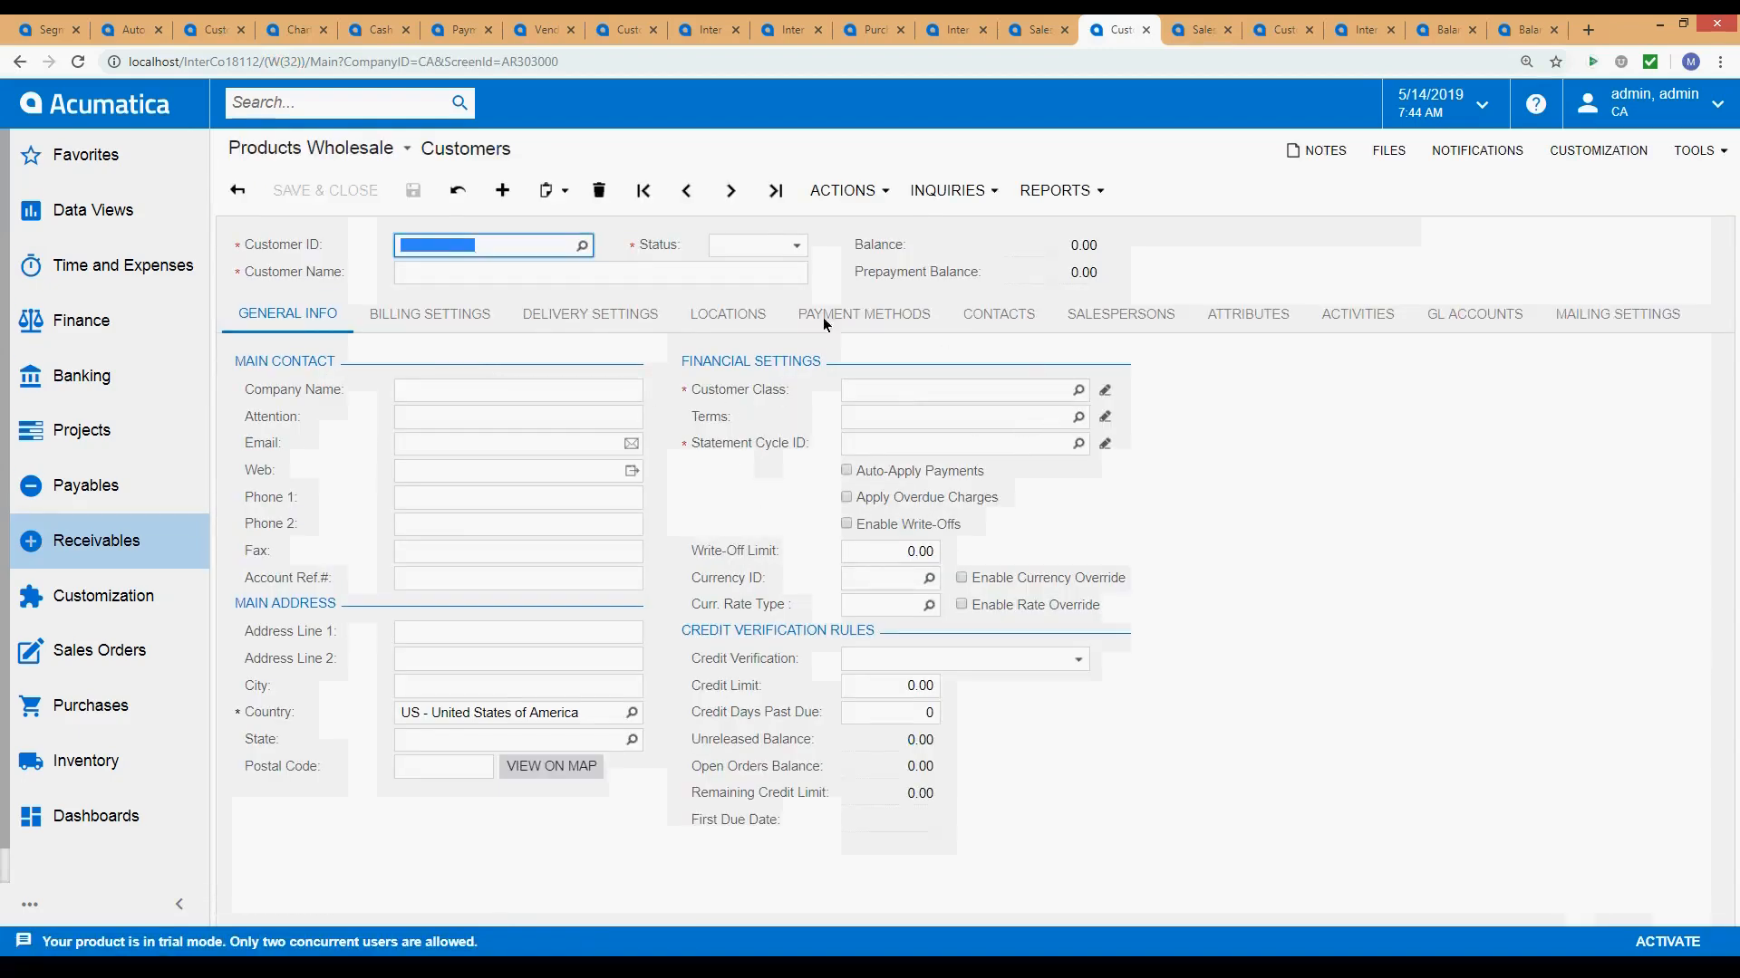
pyautogui.click(863, 313)
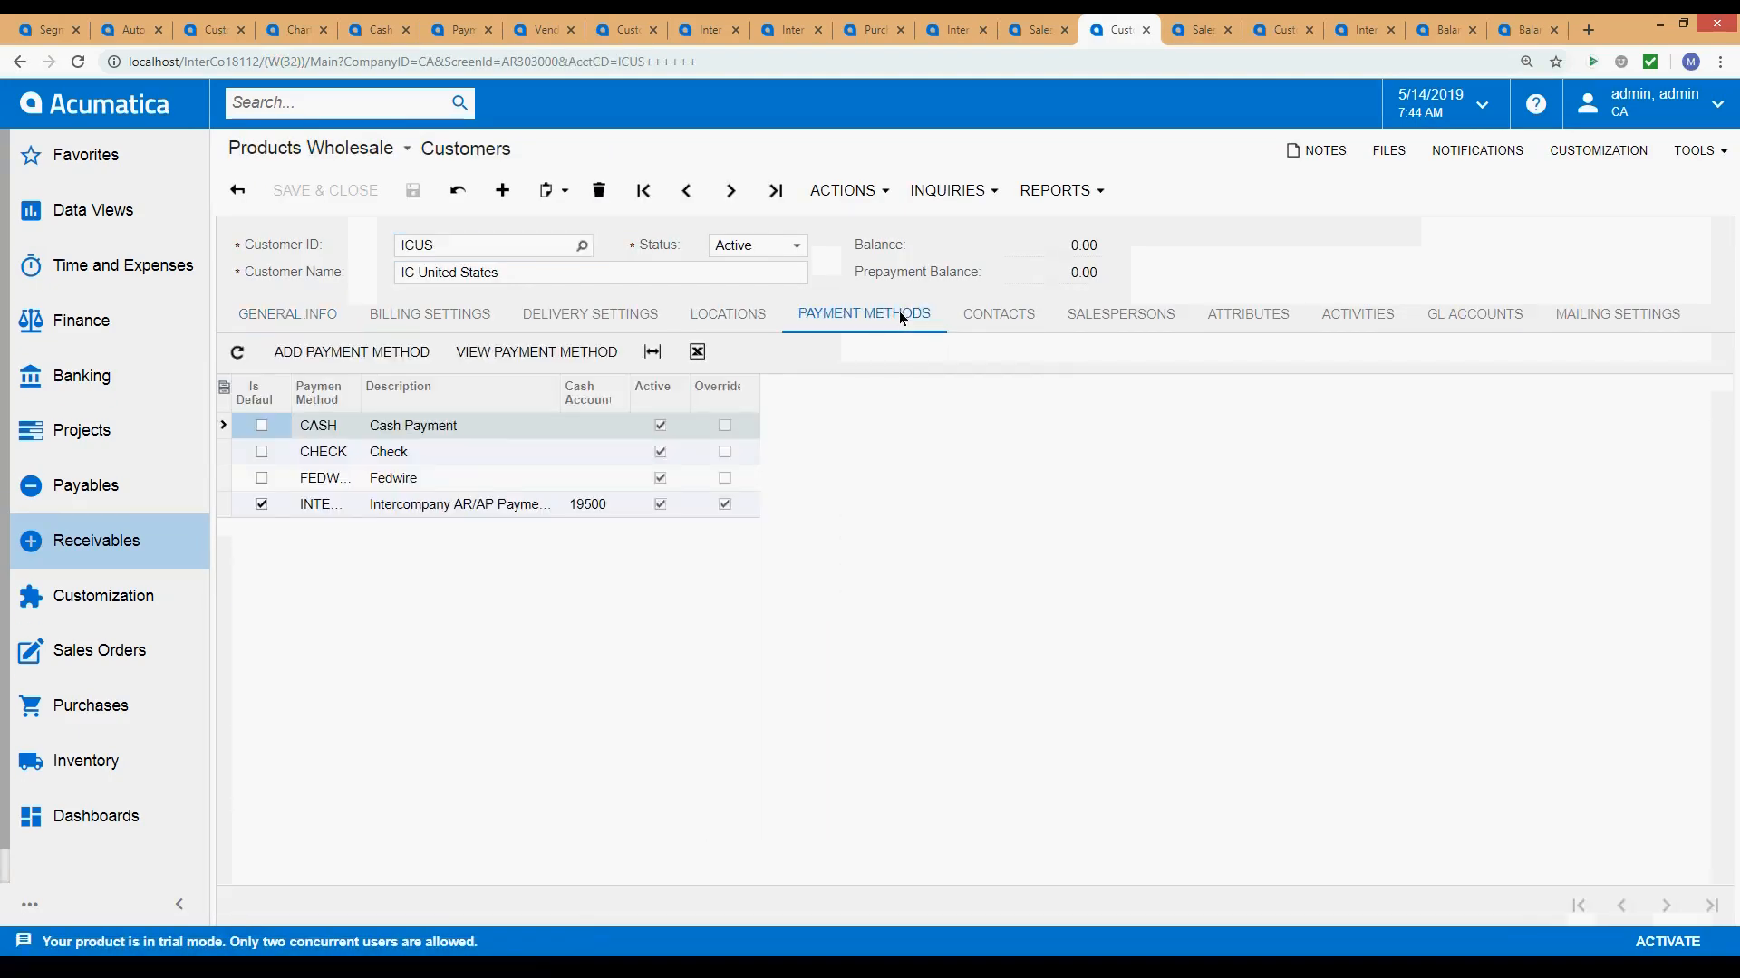
# View the details of ICUS's Intercompany AR/AP Payments method to check its cash account, and close the details window.
pyautogui.click(585, 508)
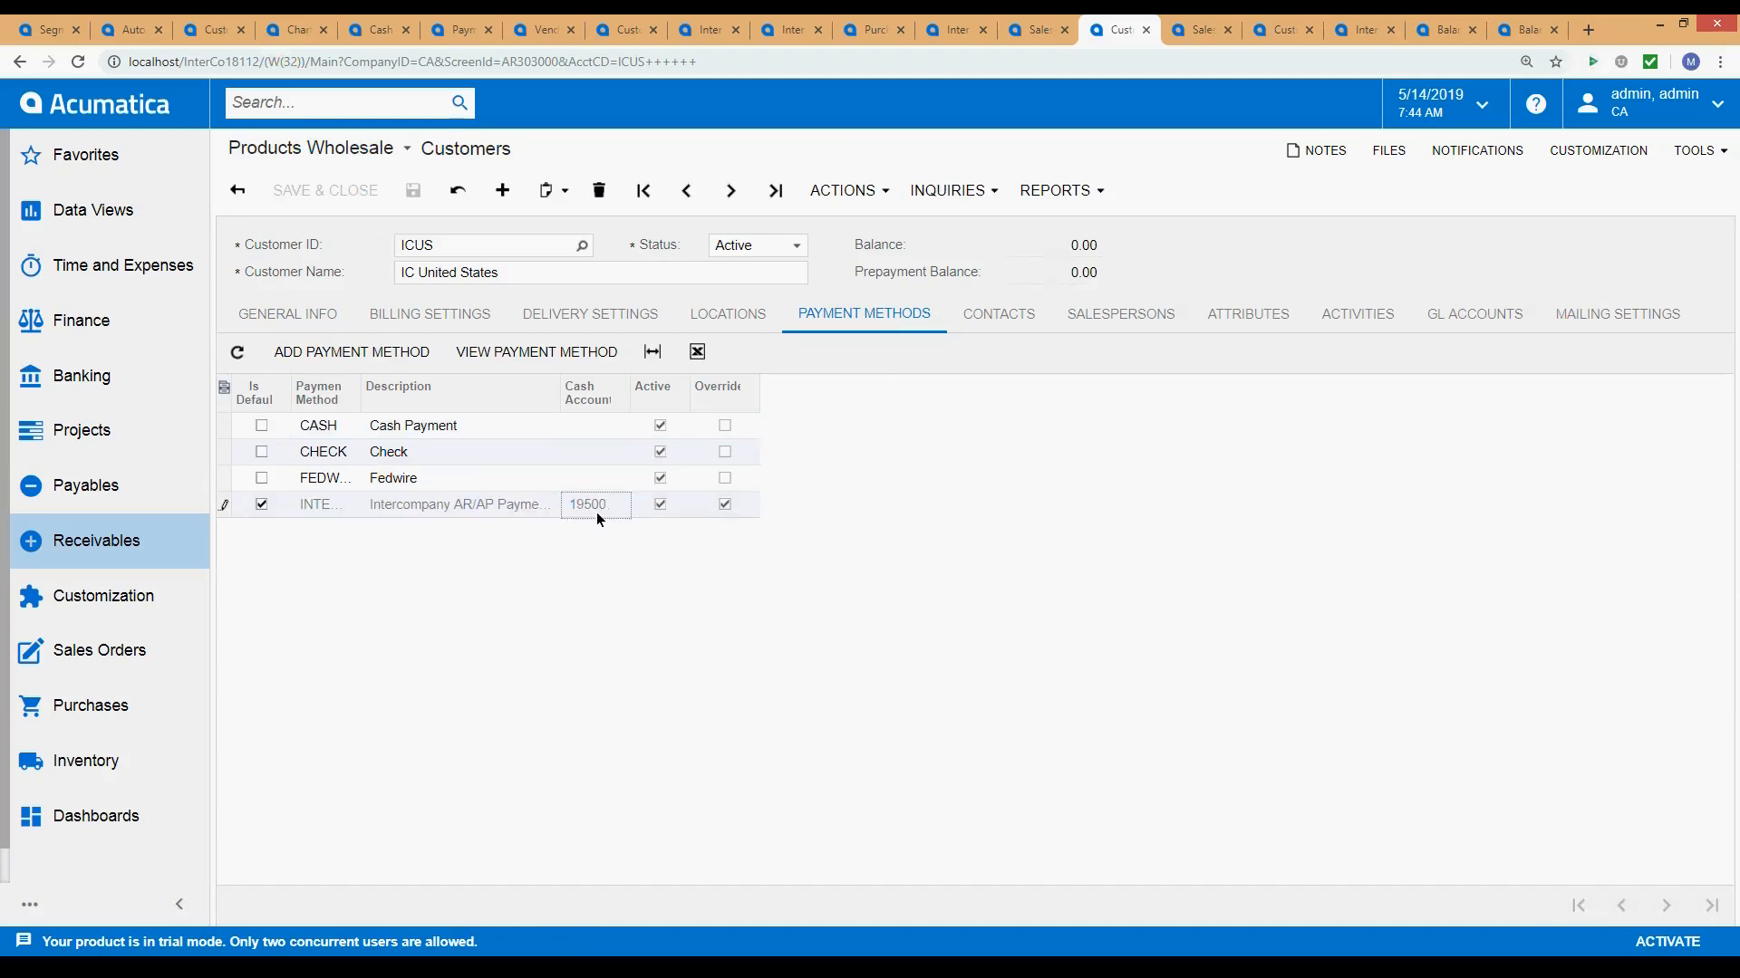
pyautogui.click(559, 354)
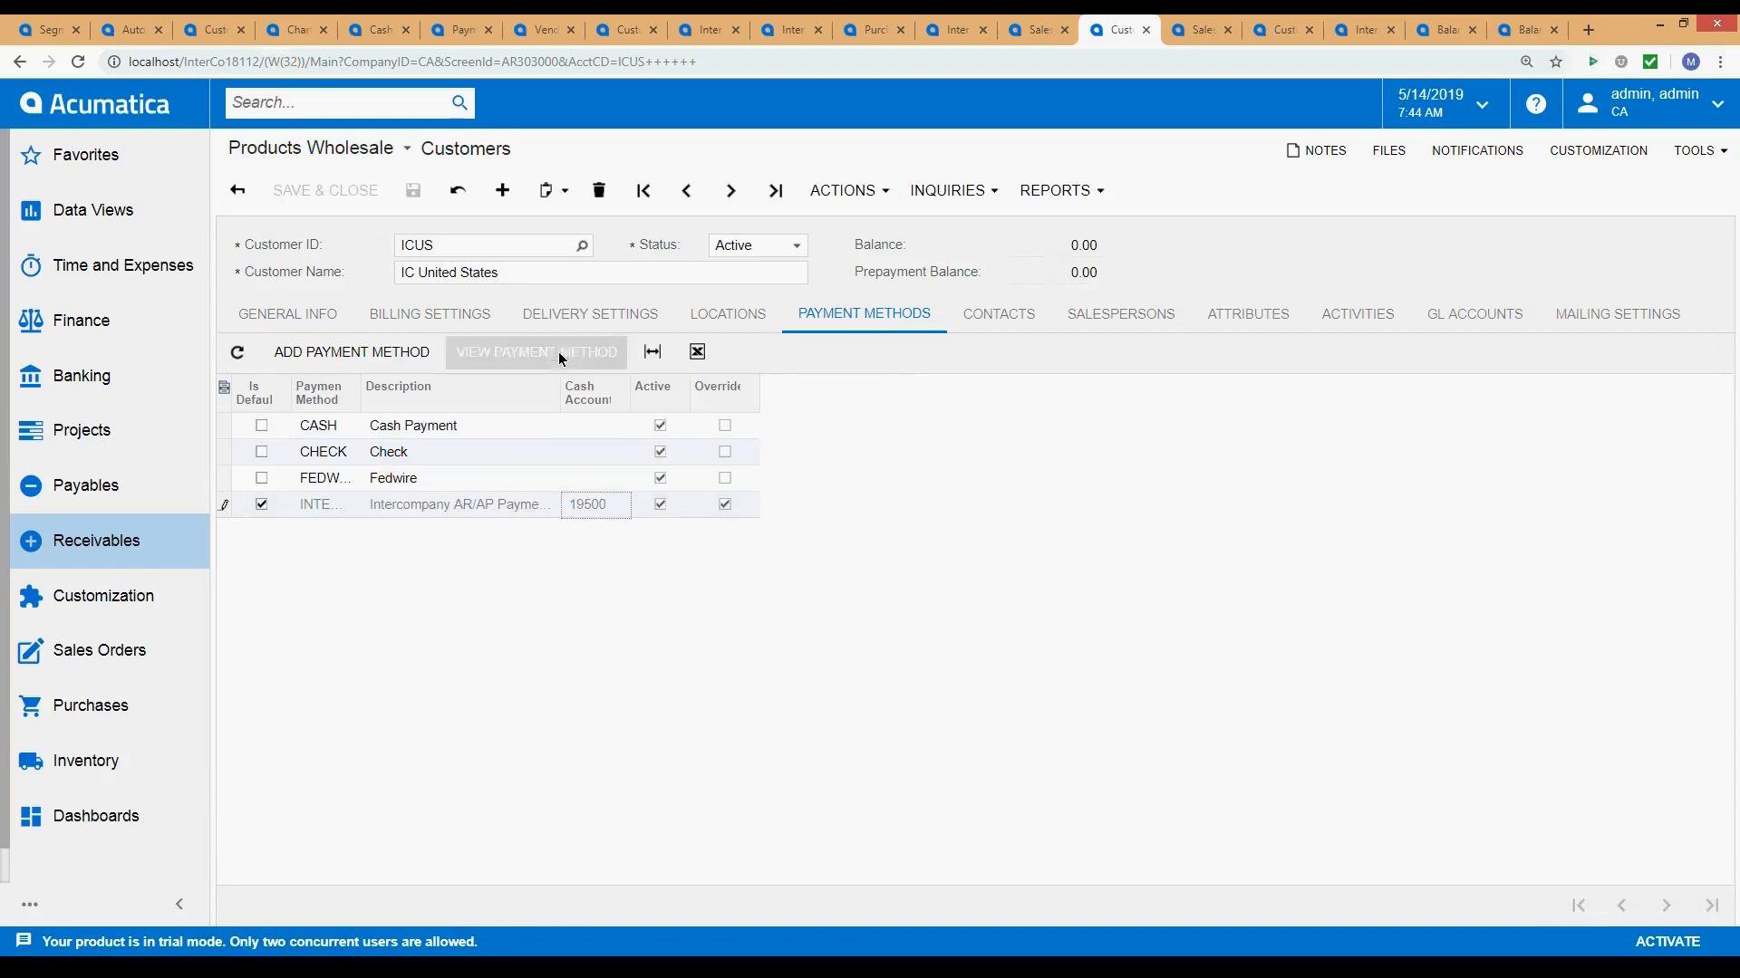
pyautogui.moveTo(591, 74); pyautogui.dragTo(981, 130)
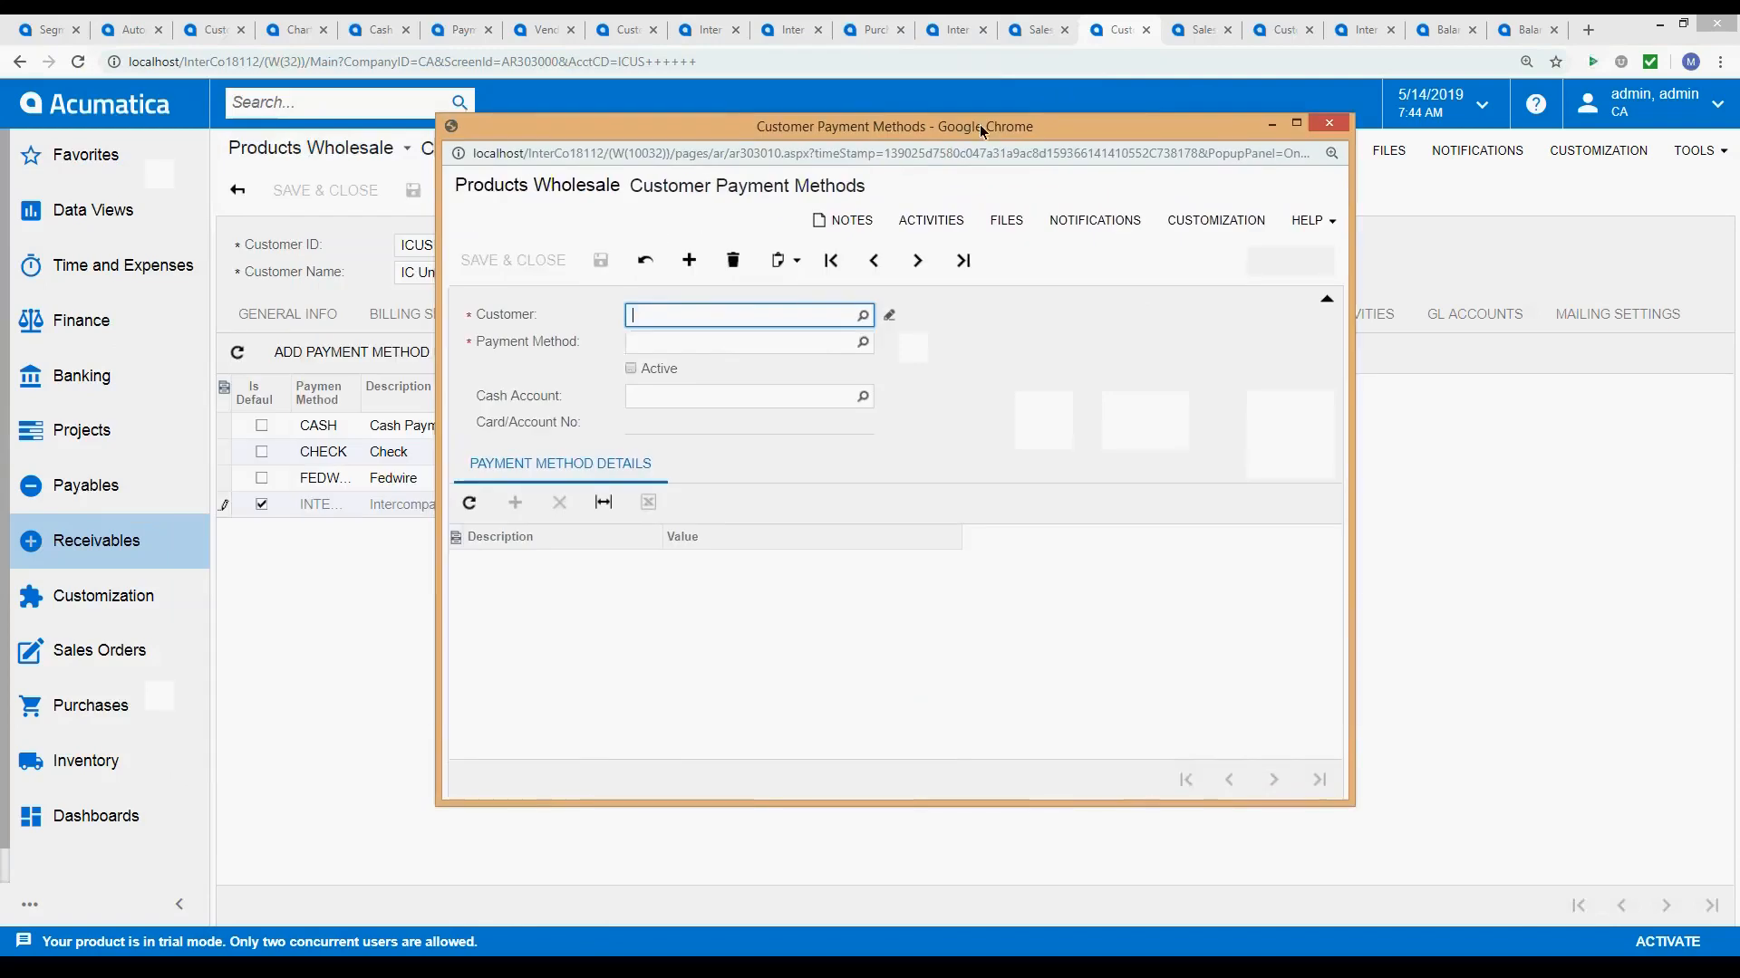
pyautogui.click(657, 401)
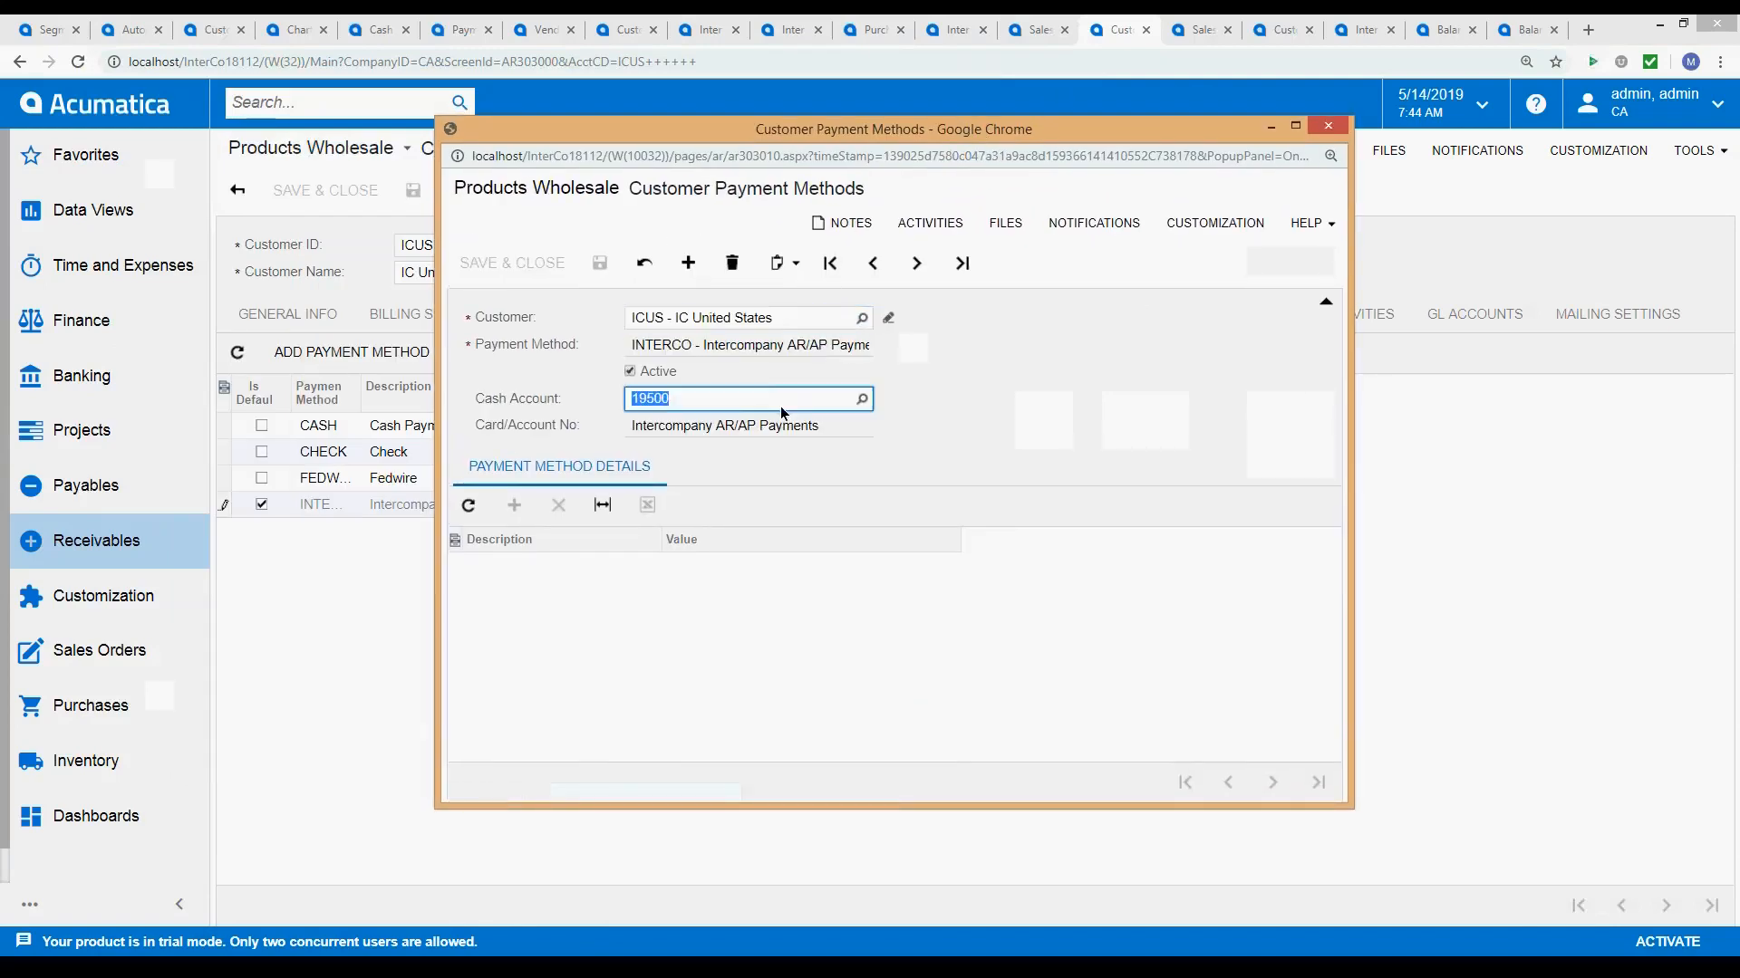
pyautogui.click(895, 405)
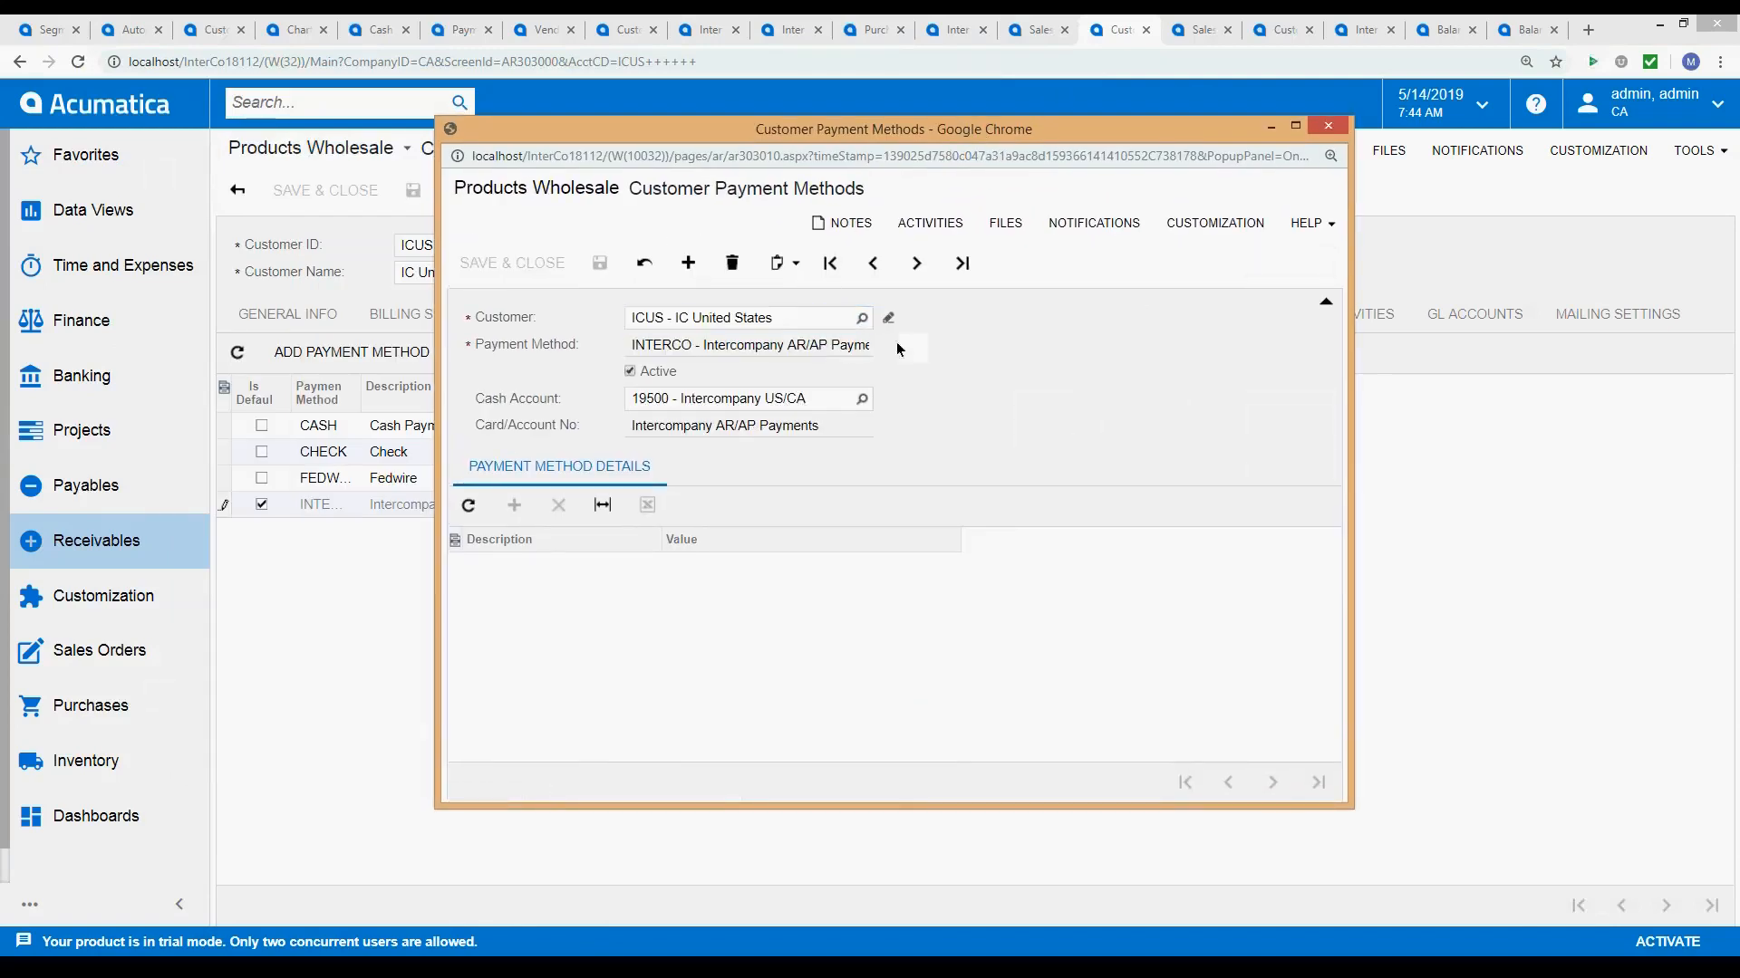
pyautogui.click(1328, 128)
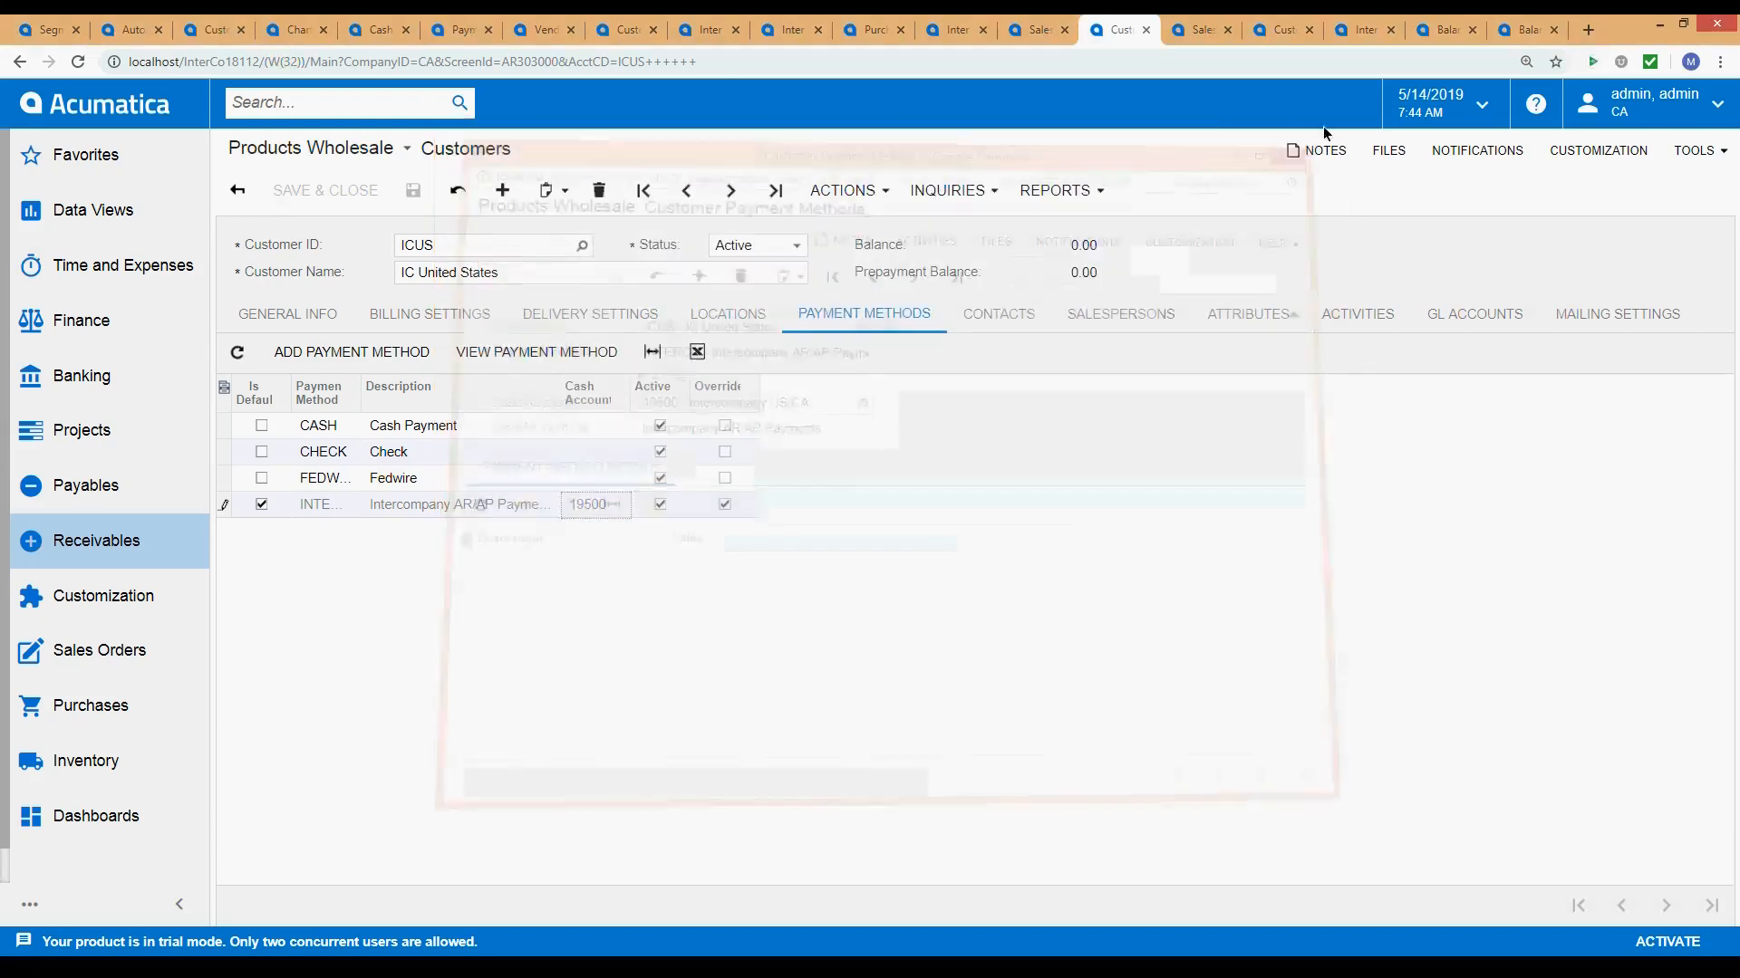
# Close the browser tabs showing customer ICUS in the CA and MX companies.
pyautogui.click(1143, 31)
pyautogui.click(1213, 36)
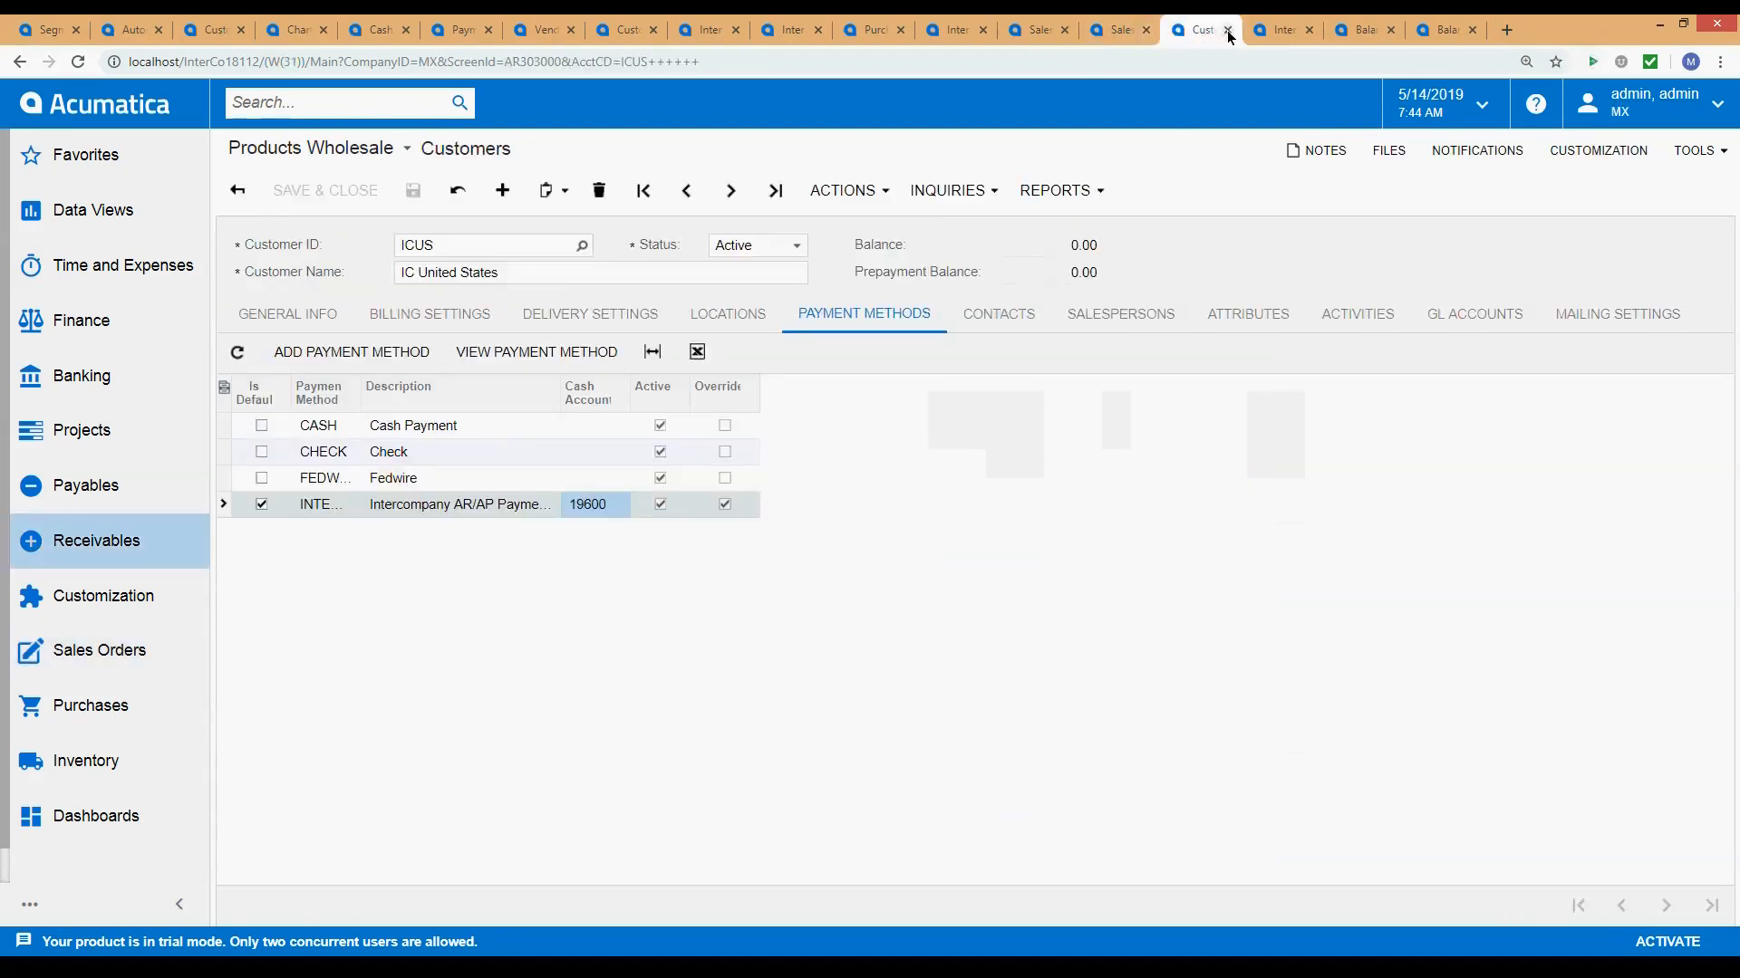
pyautogui.click(1227, 30)
# Review the existing sales orders in the CA and MX companies, looking at which orders belong to ICUS.
pyautogui.click(1126, 29)
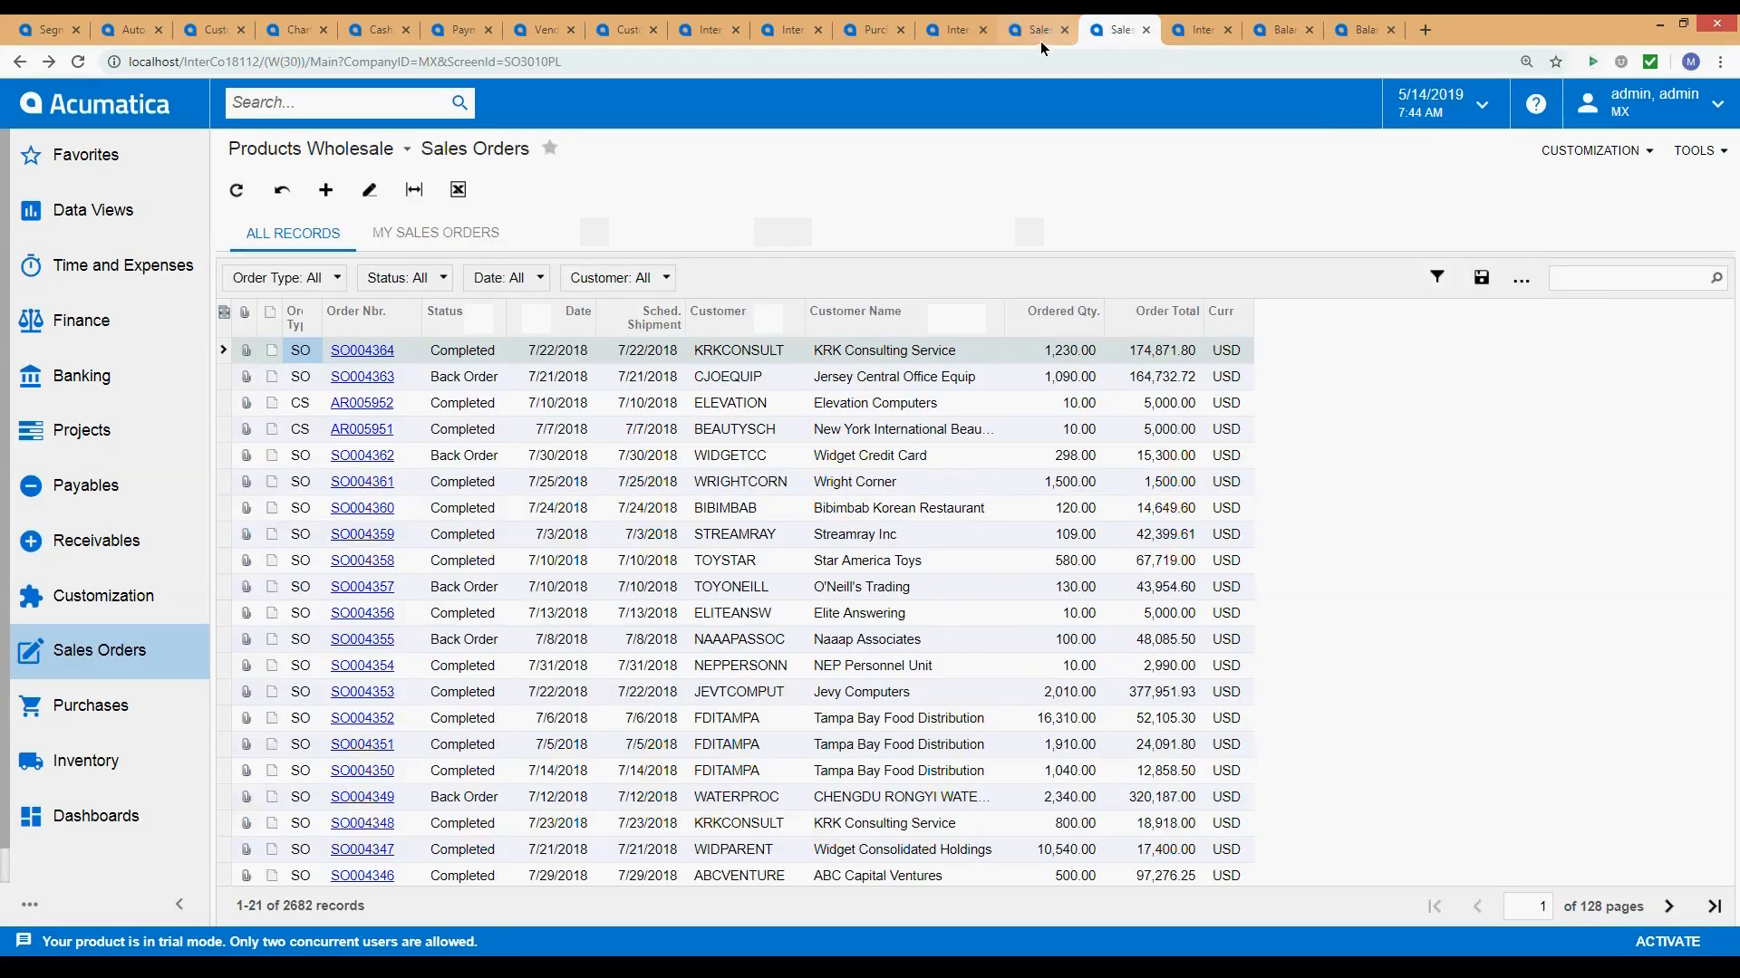
pyautogui.click(1042, 36)
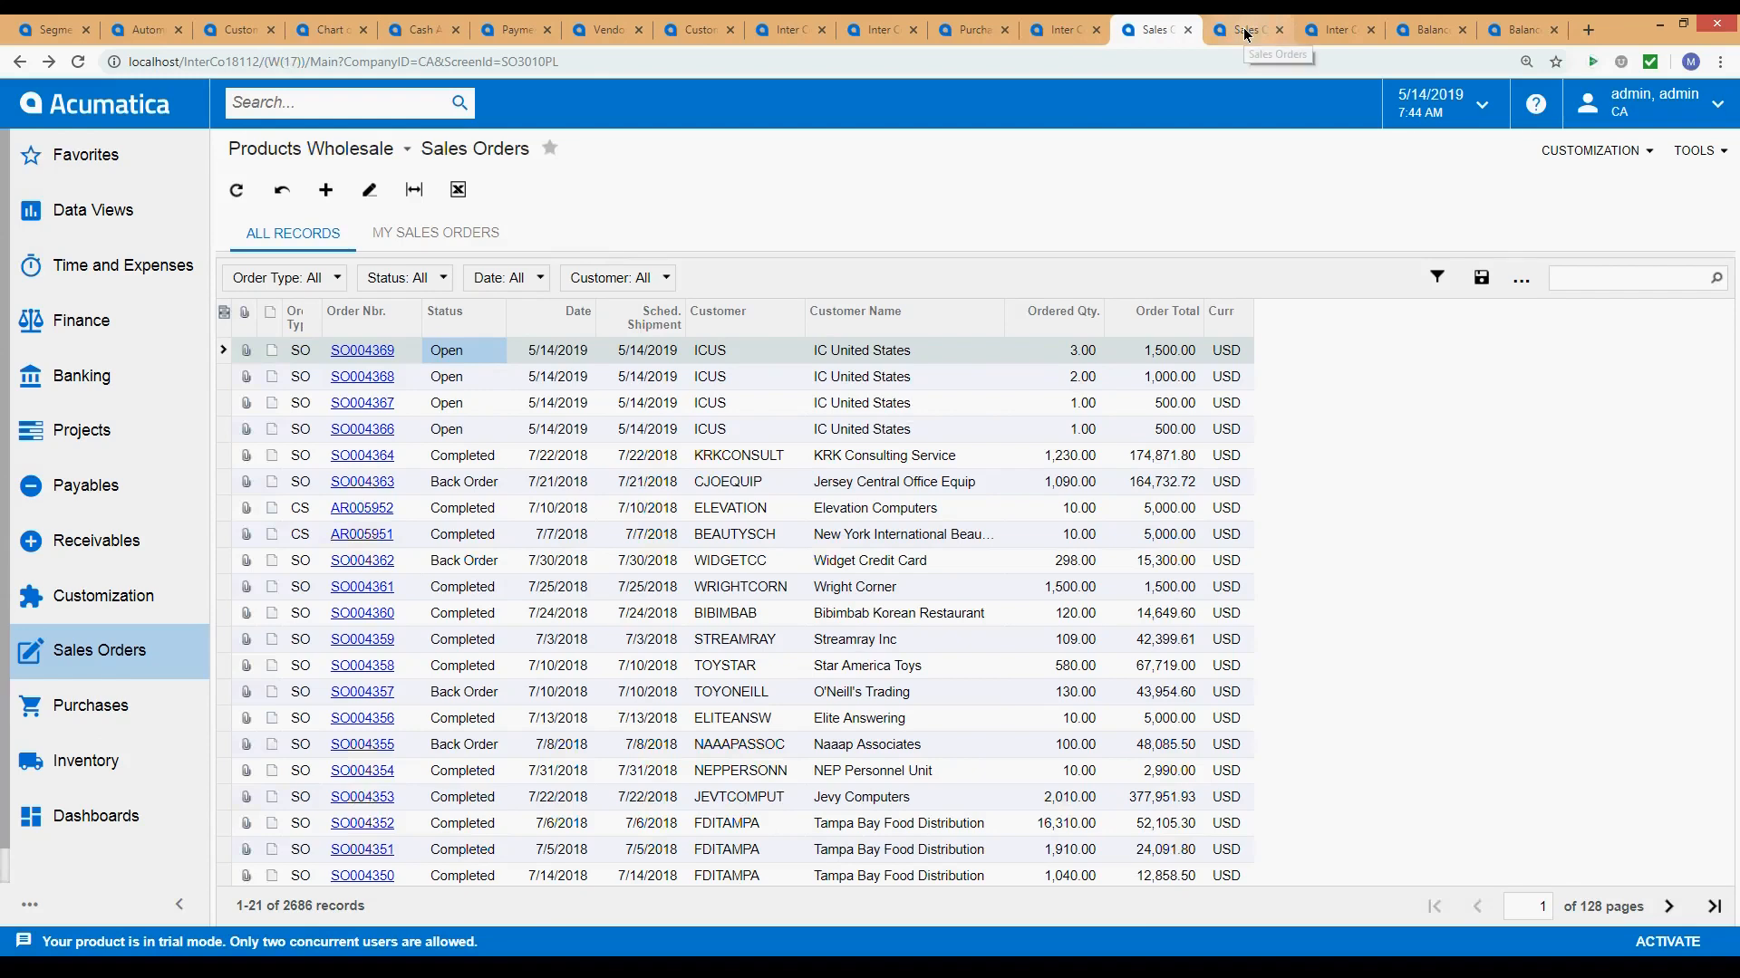
pyautogui.click(1246, 30)
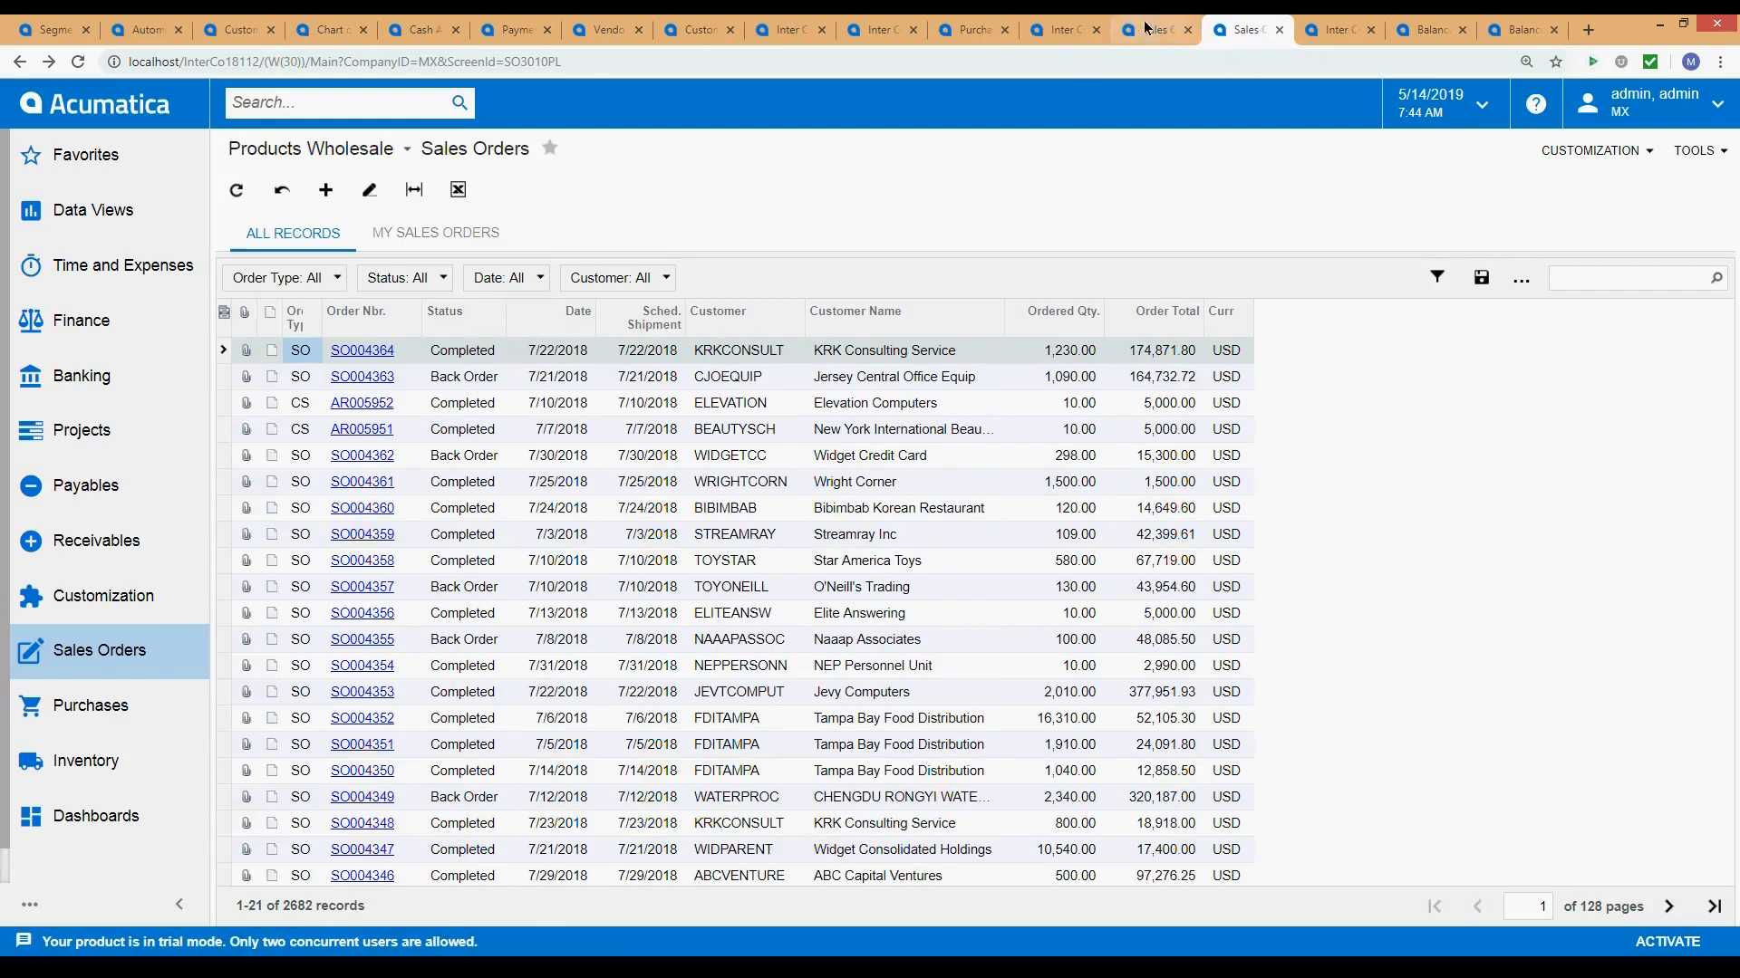
pyautogui.click(1147, 16)
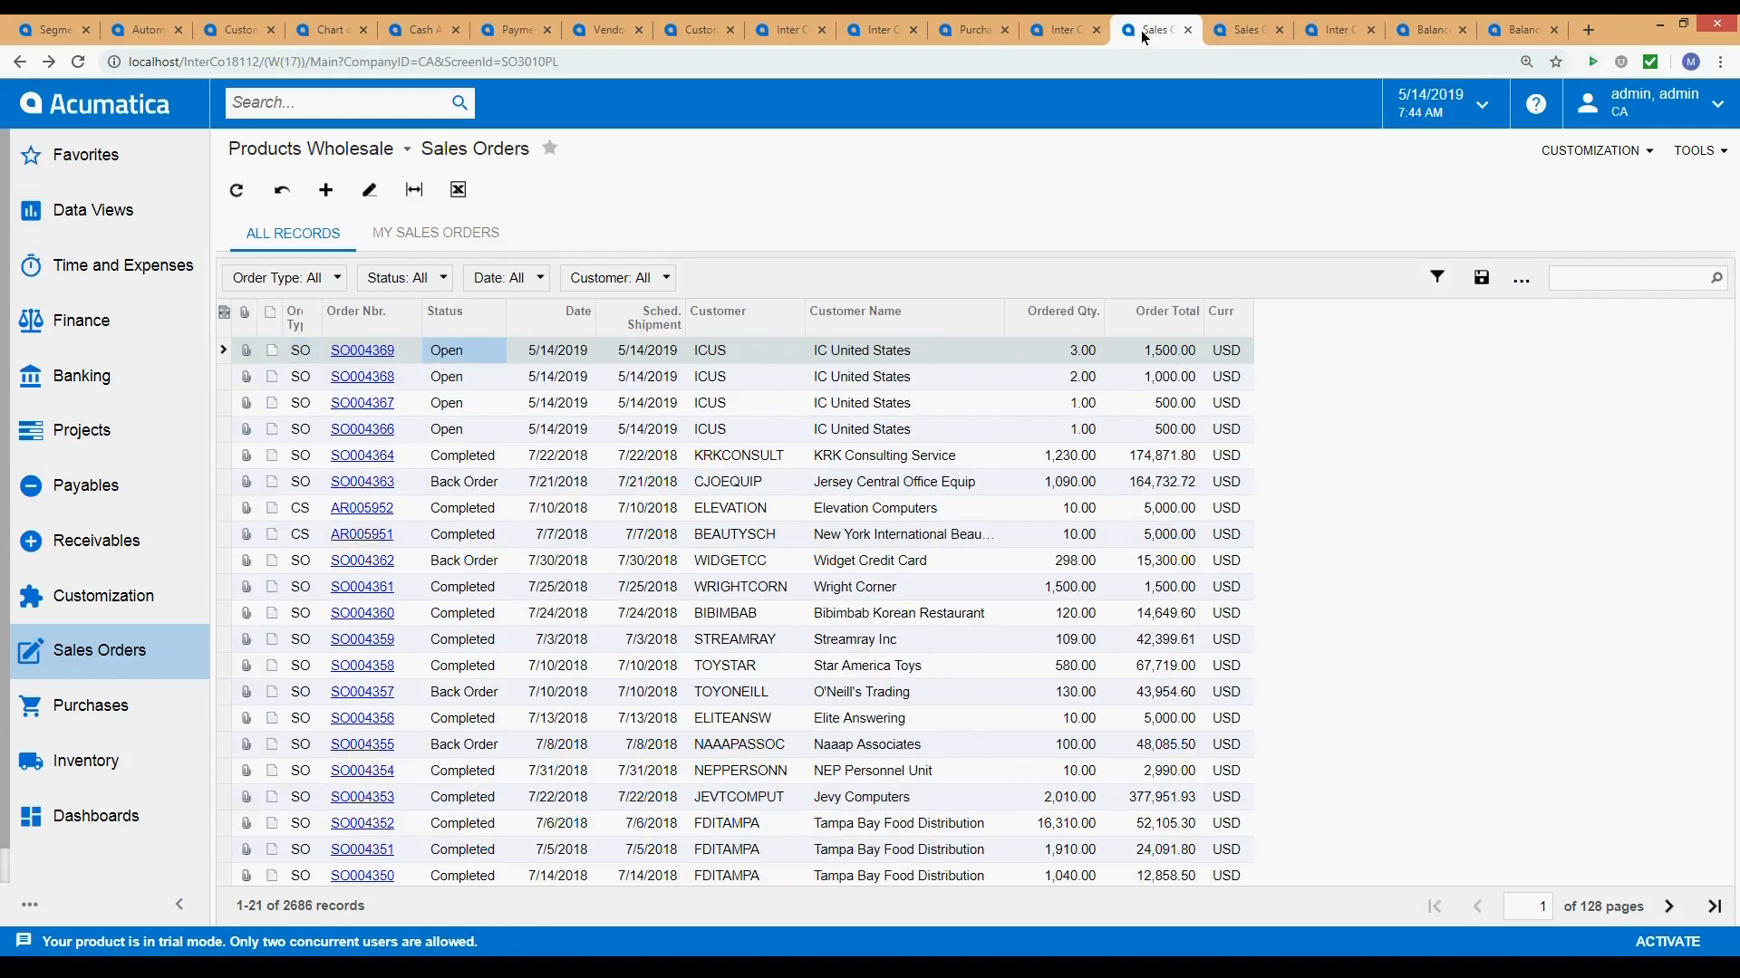
# Process all inter-company transactions listed in the US company for the purchase orders going to CA-CORP and MX-CORP.
pyautogui.click(1051, 34)
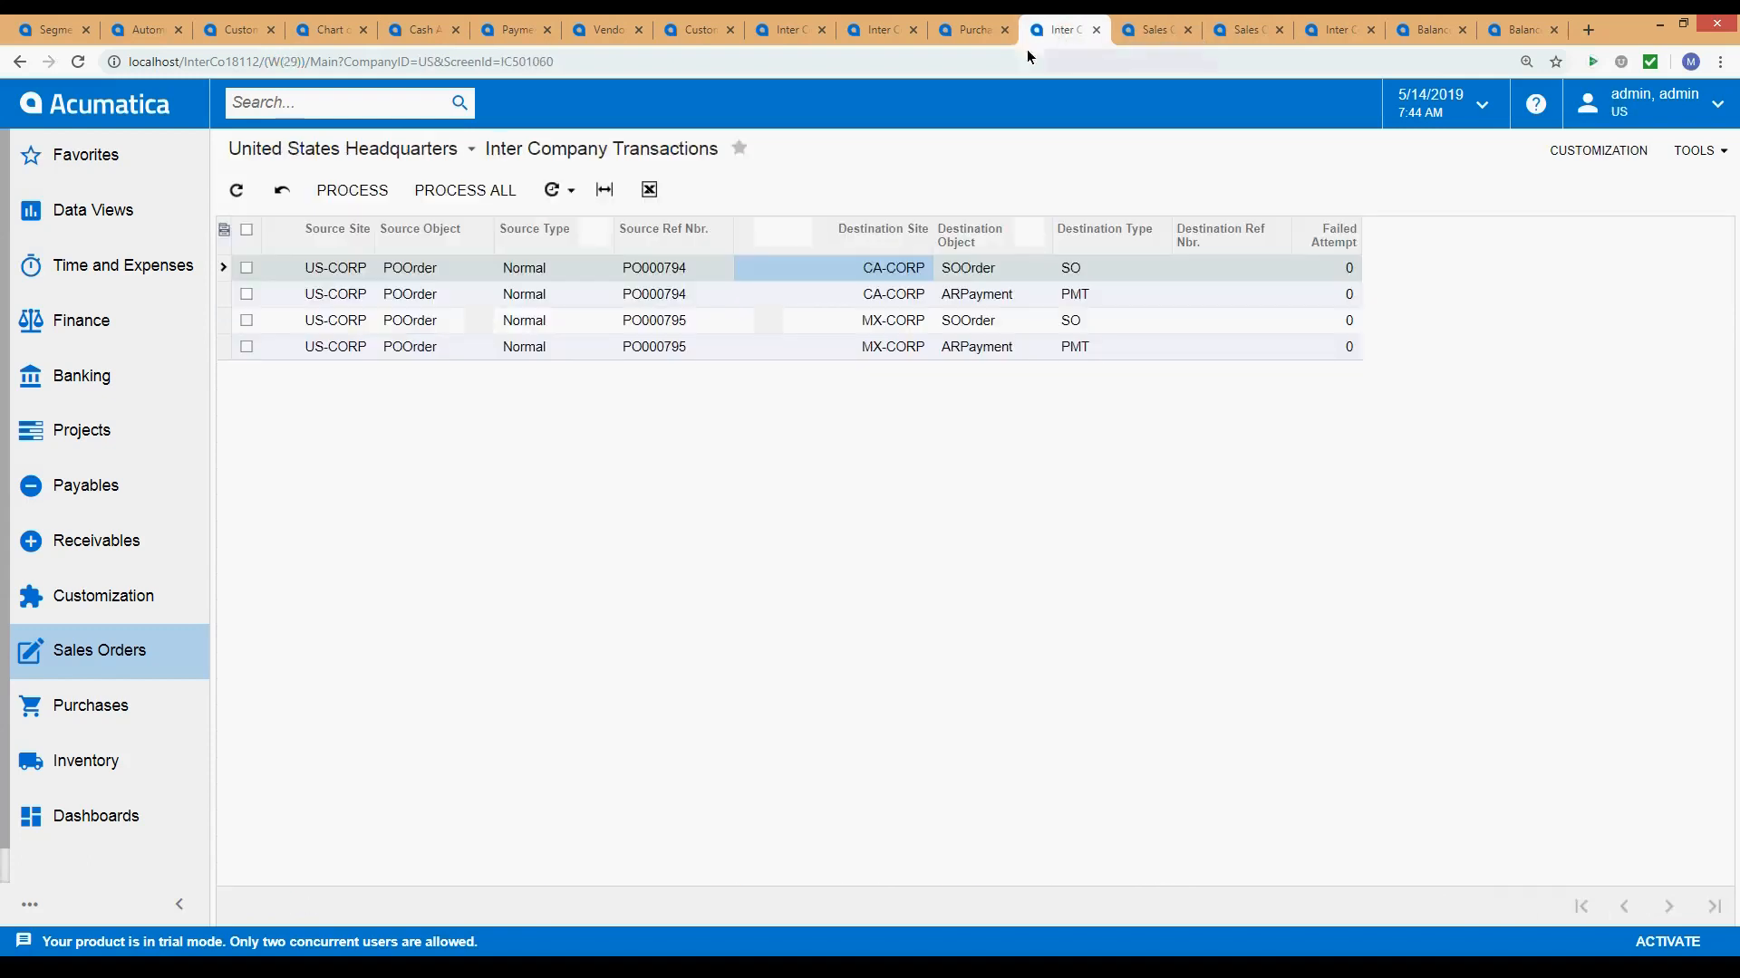
pyautogui.click(466, 192)
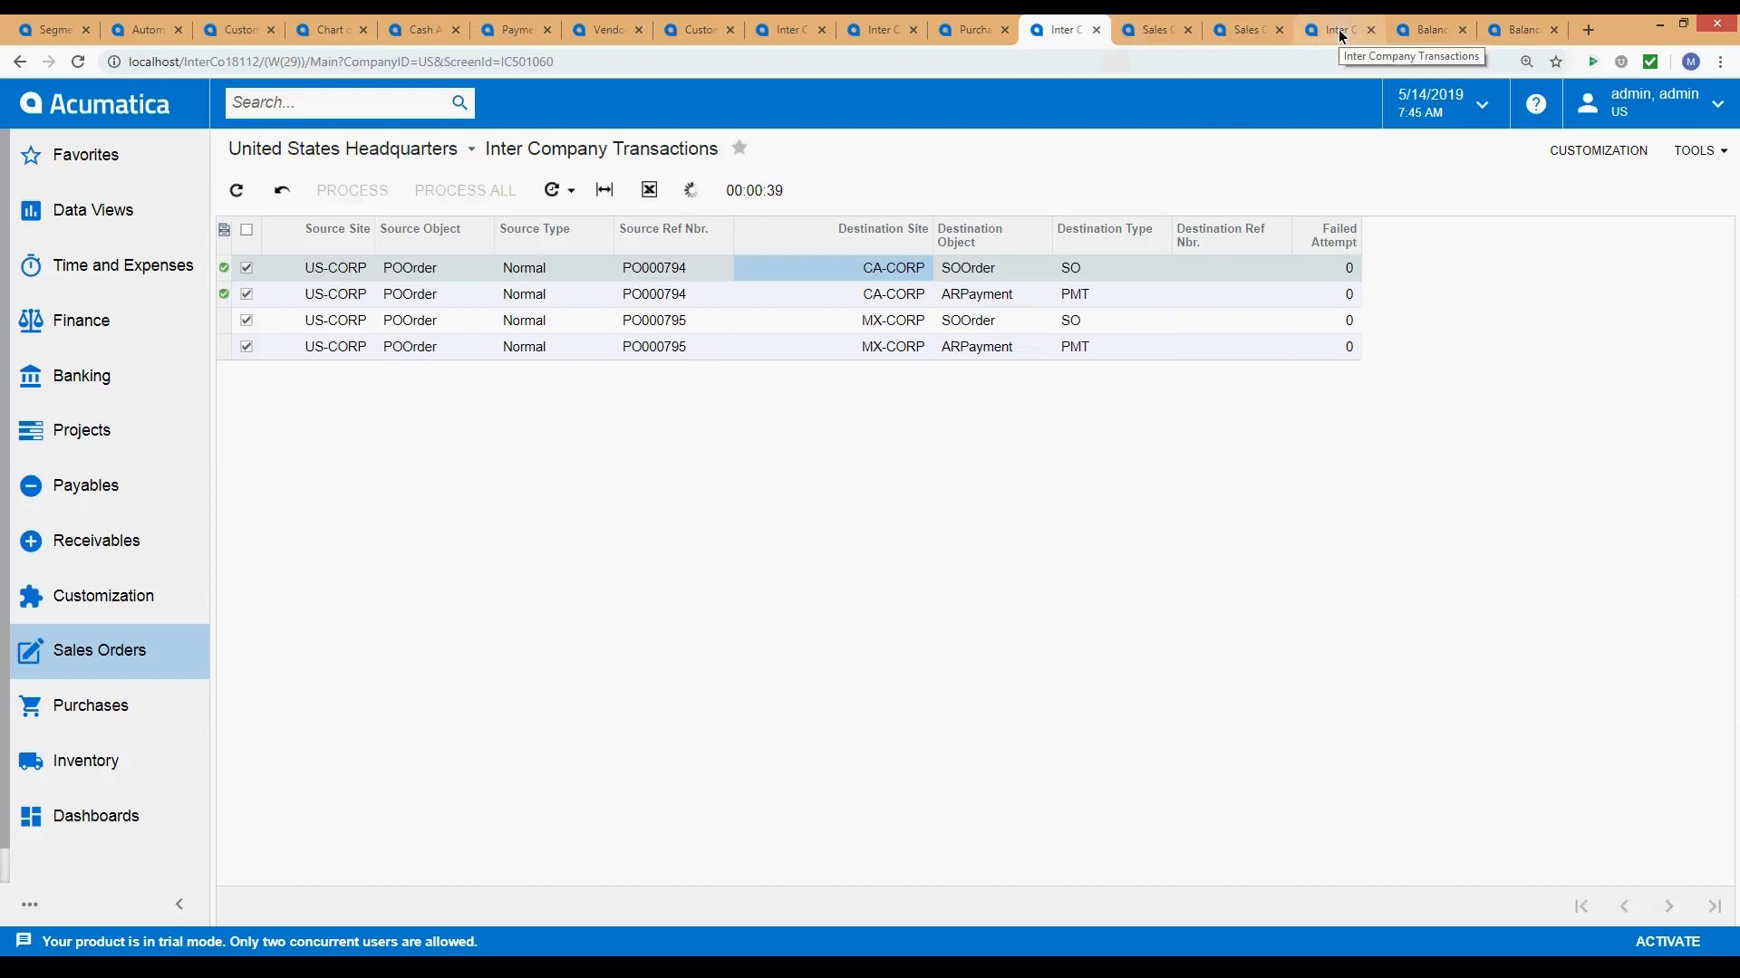
# Close the CA sales orders tab, duplicate the MX one and switch the duplicate to the CA company, placing it before the MX tab.
pyautogui.click(1187, 30)
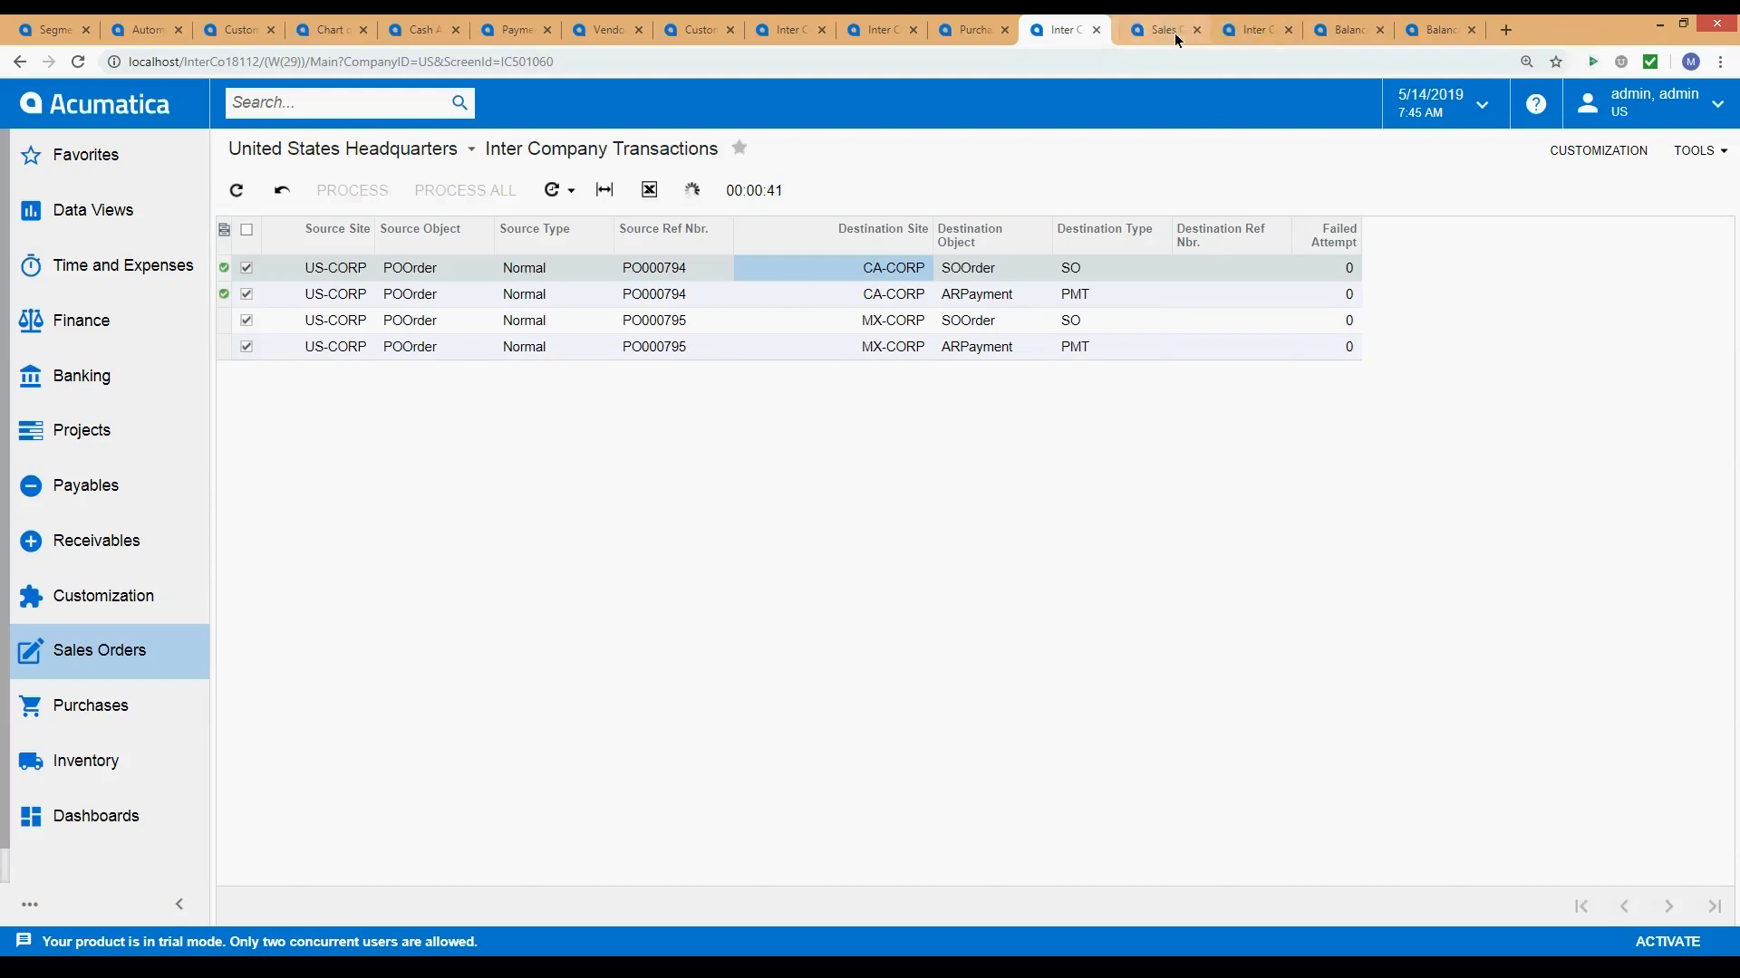
pyautogui.click(1151, 30)
pyautogui.rightClick(1146, 32)
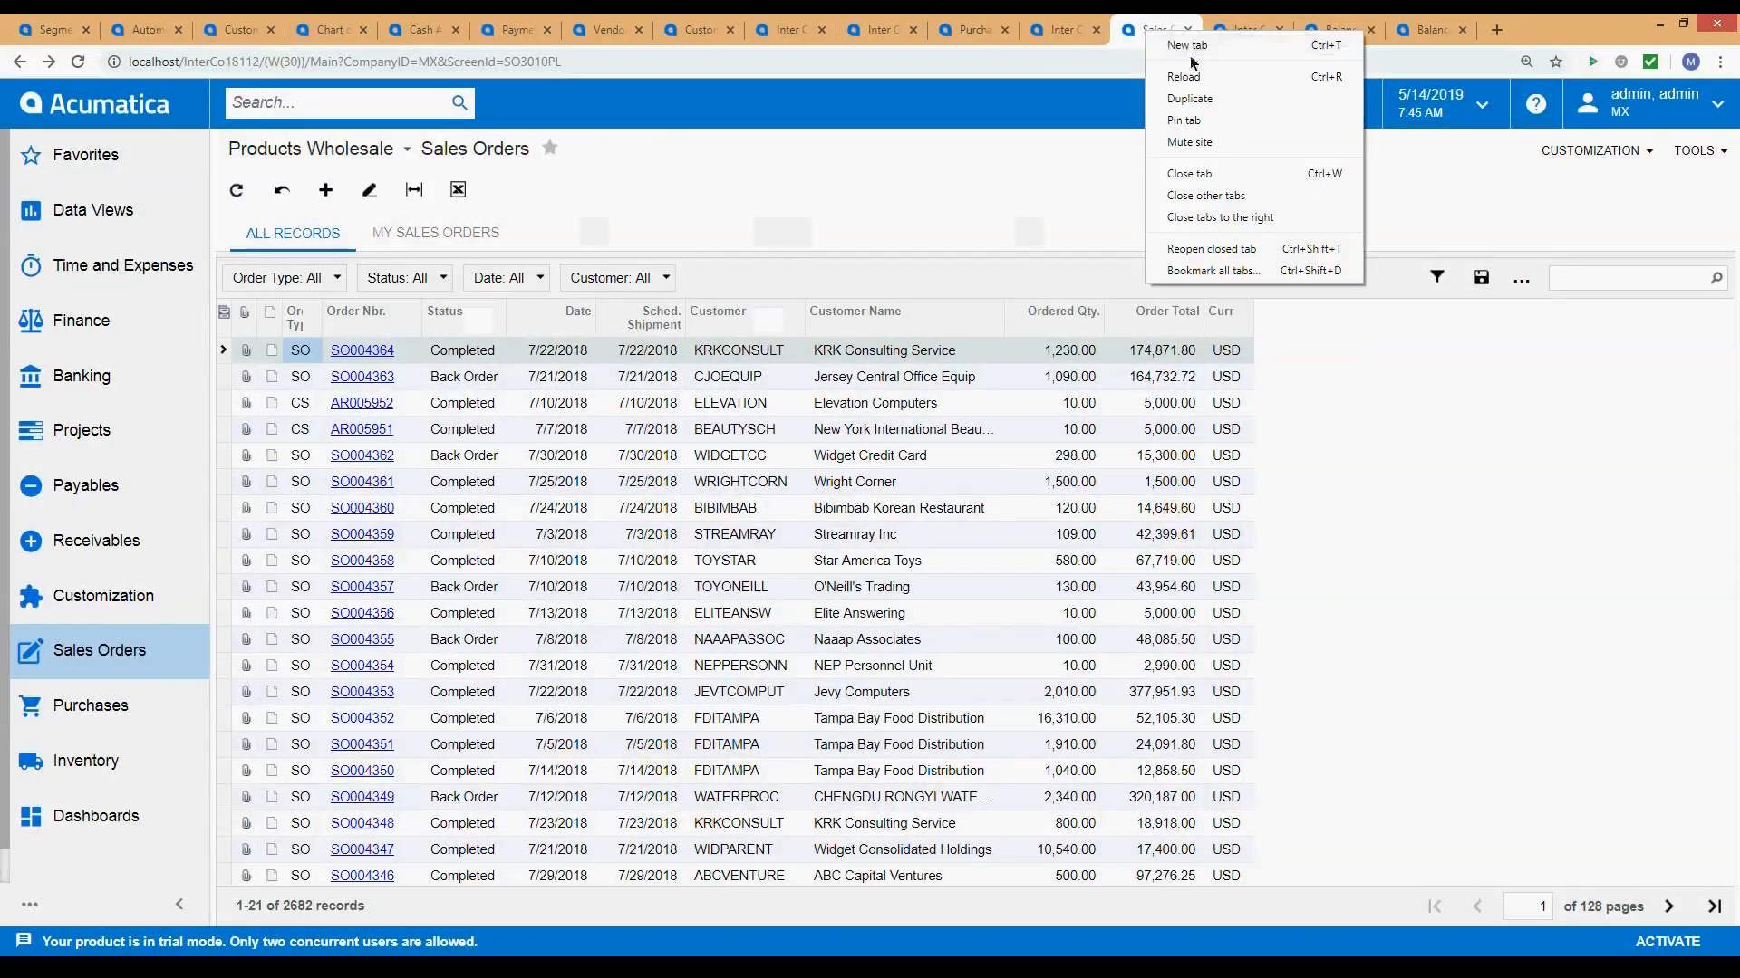
pyautogui.click(1266, 98)
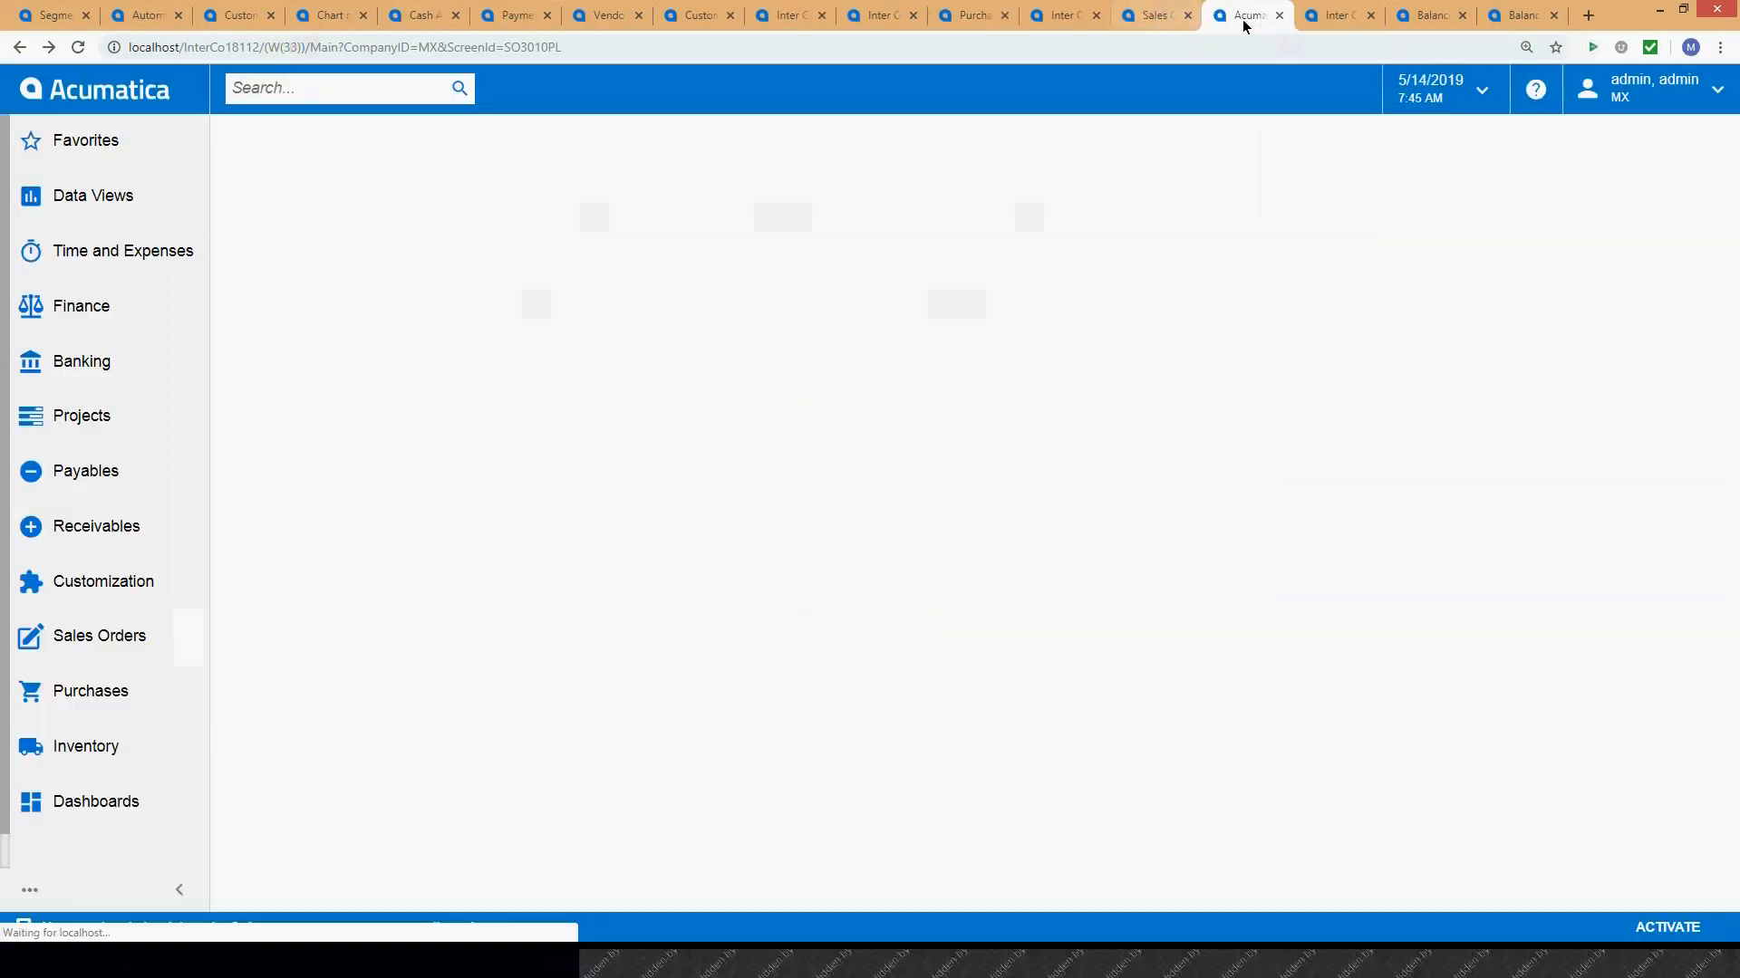
pyautogui.click(1631, 107)
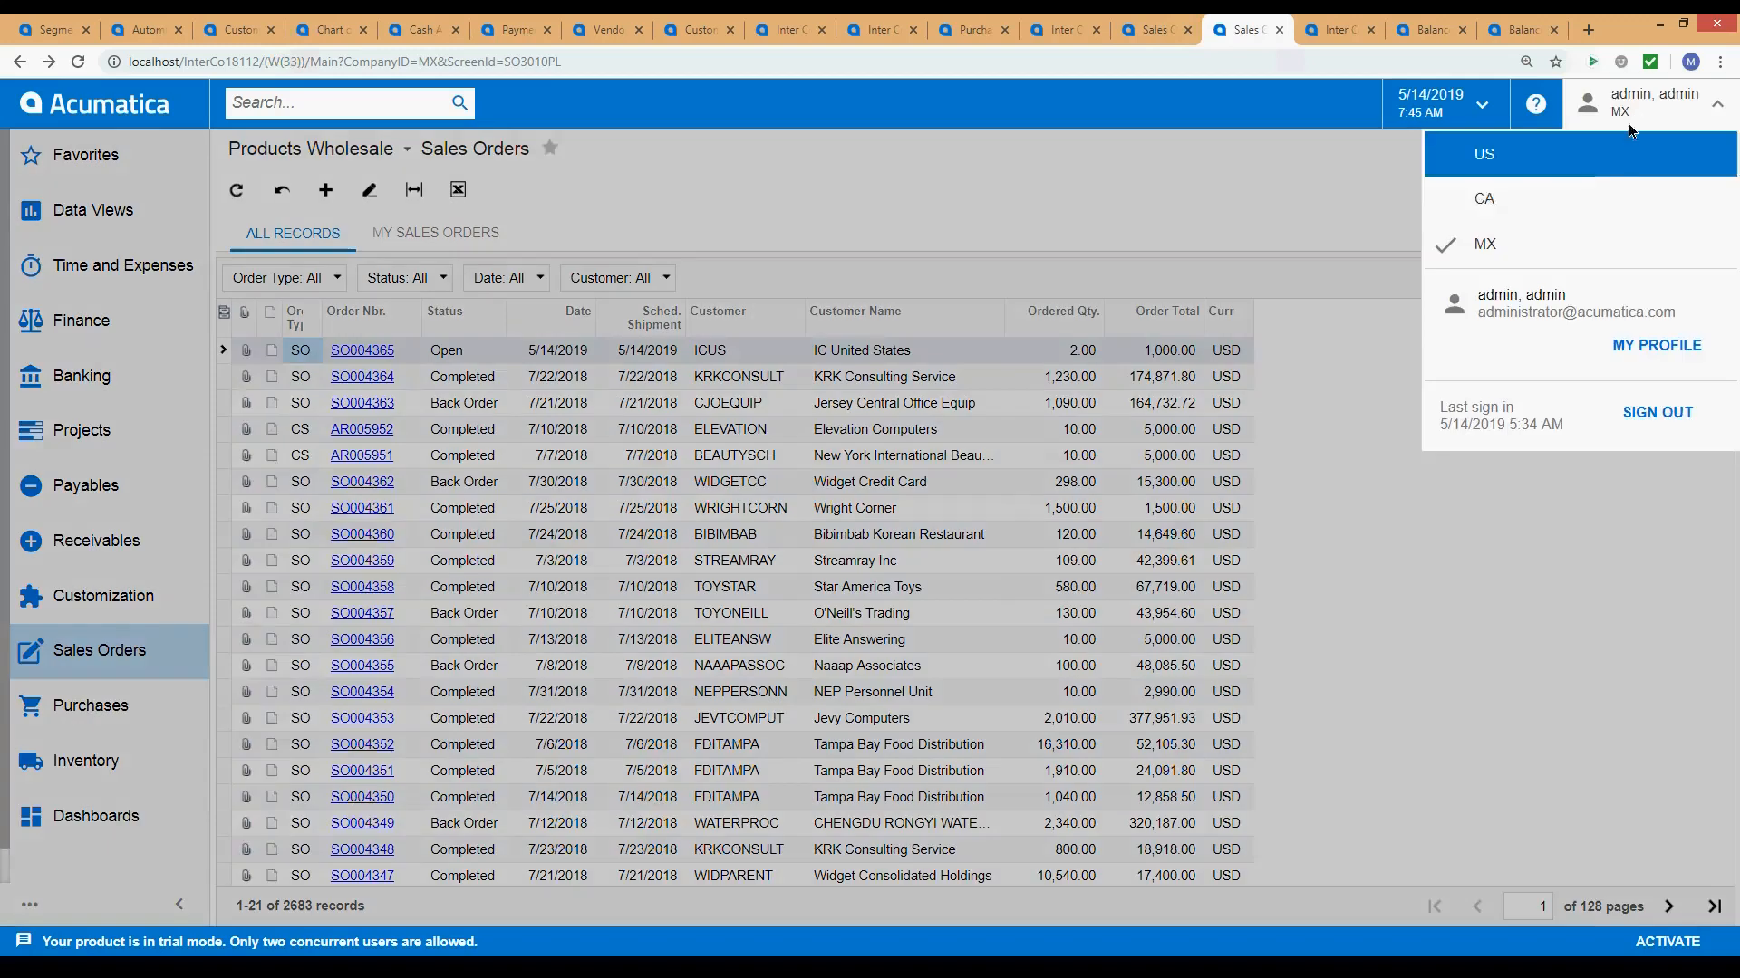
pyautogui.click(1524, 190)
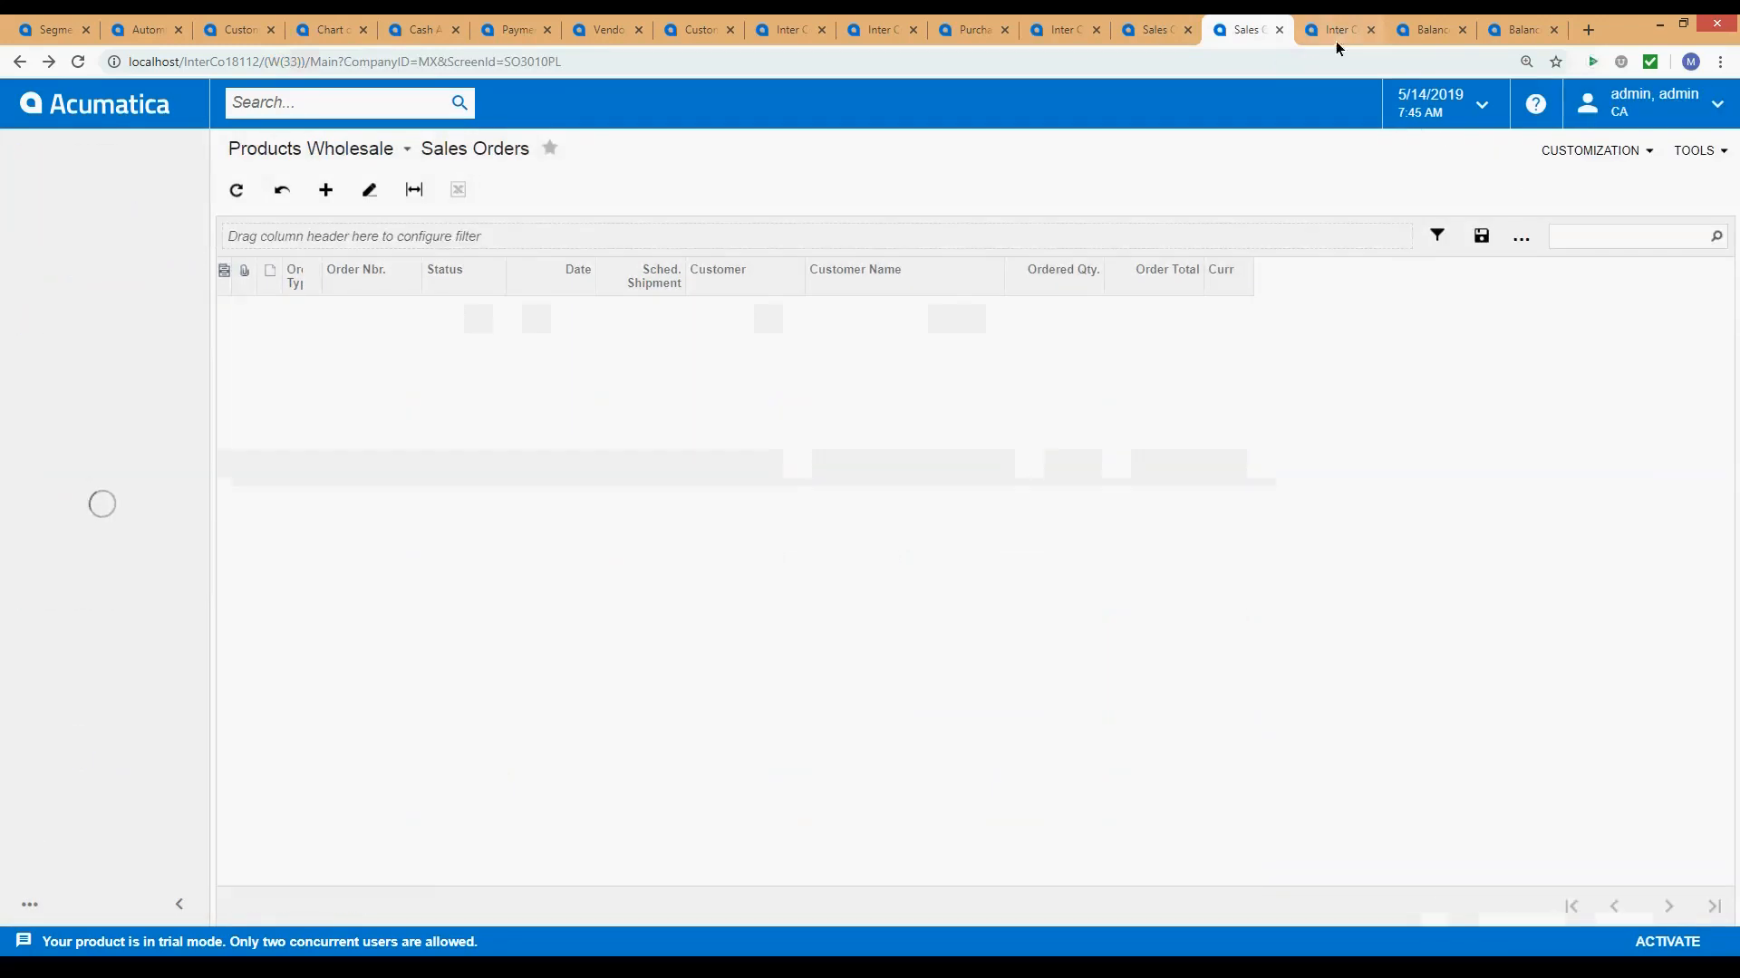
pyautogui.moveTo(1249, 26); pyautogui.dragTo(1145, 31)
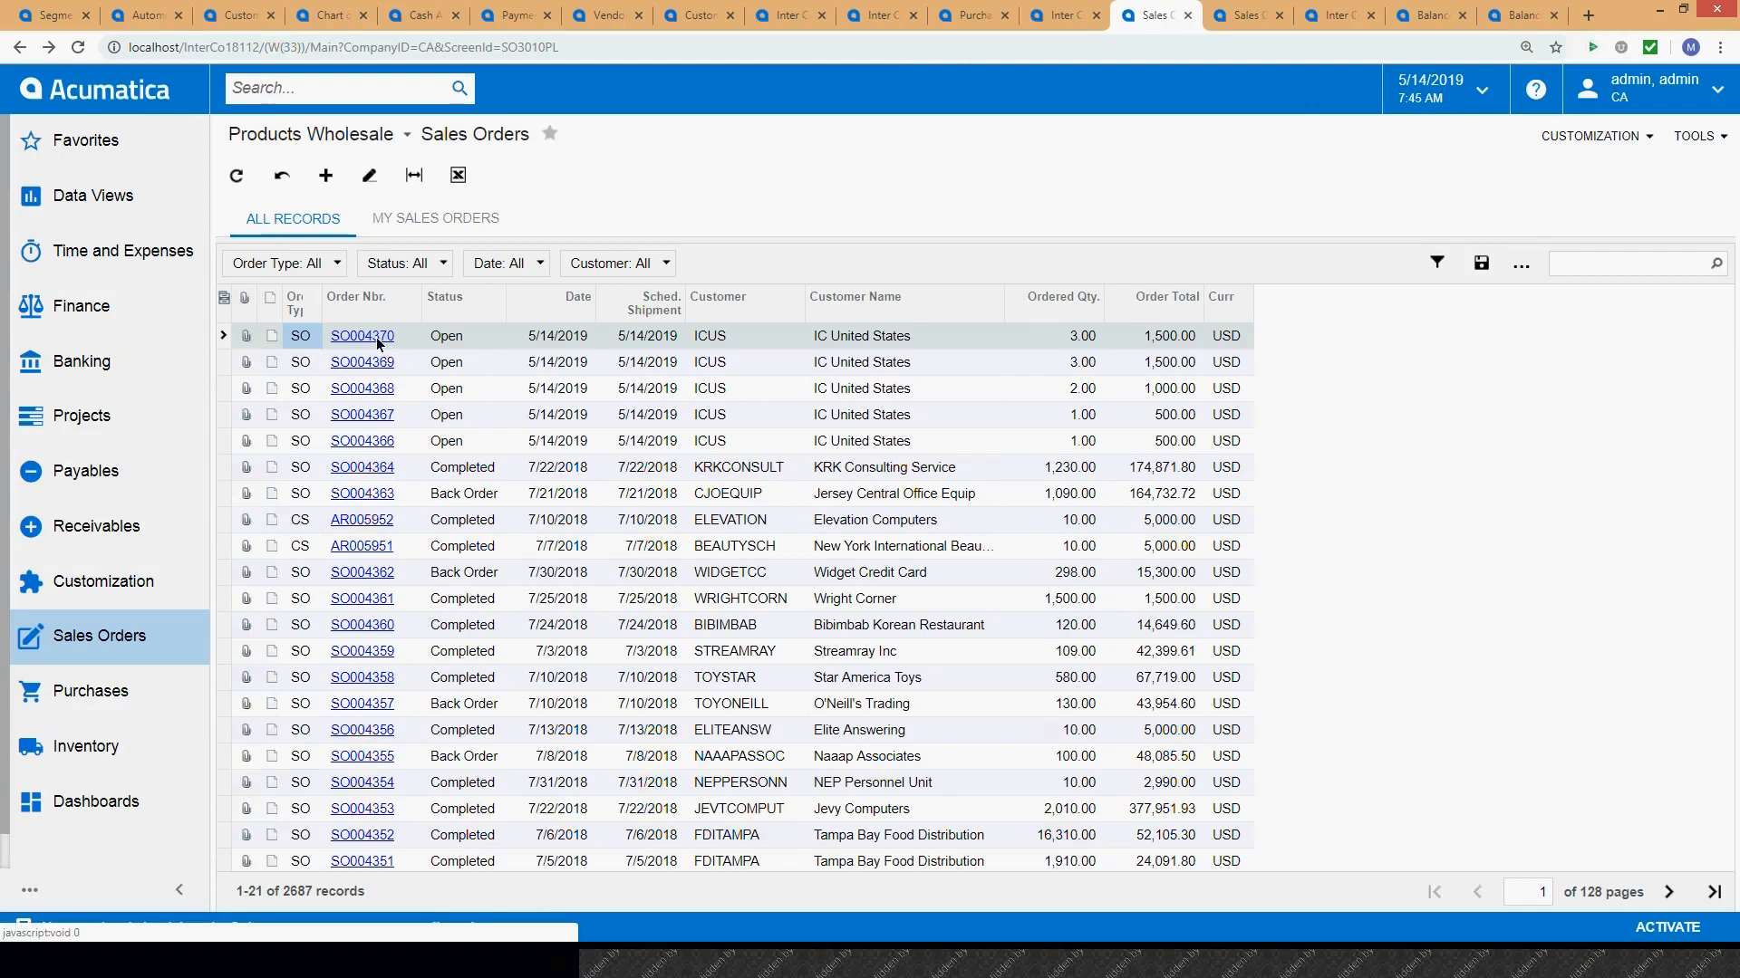
# Open the second sales order in the CA list and compare its external reference with the US purchase order for IC Canada.
pyautogui.click(377, 363)
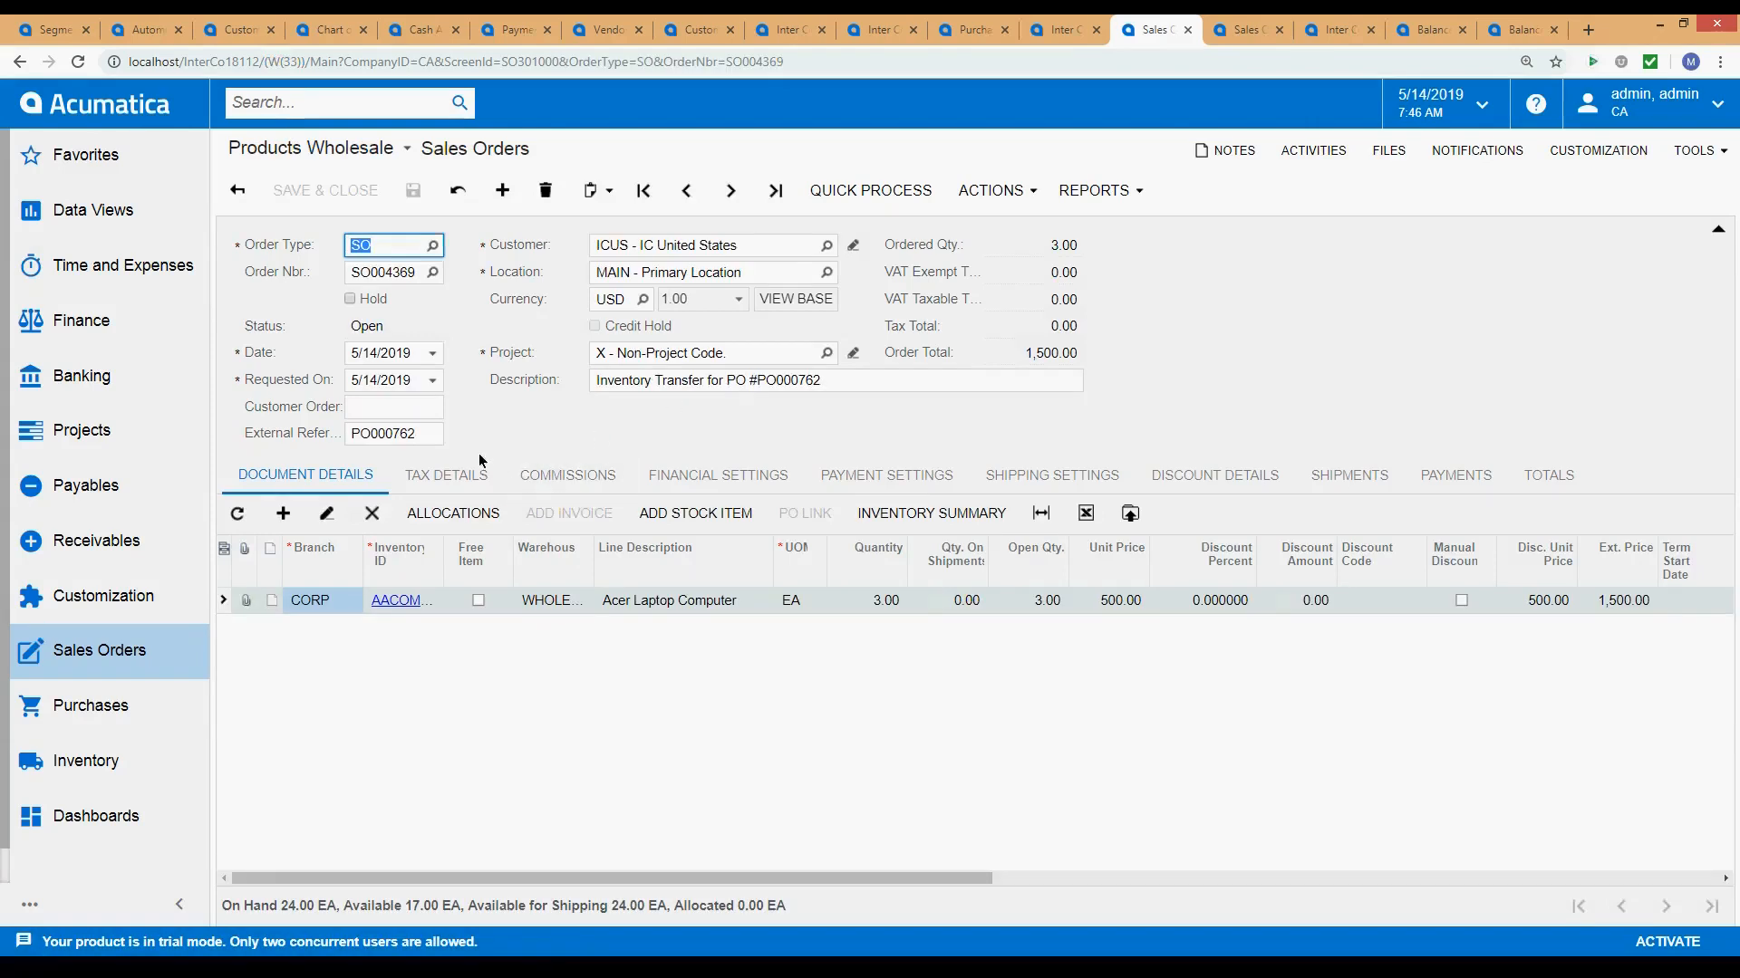
pyautogui.click(417, 438)
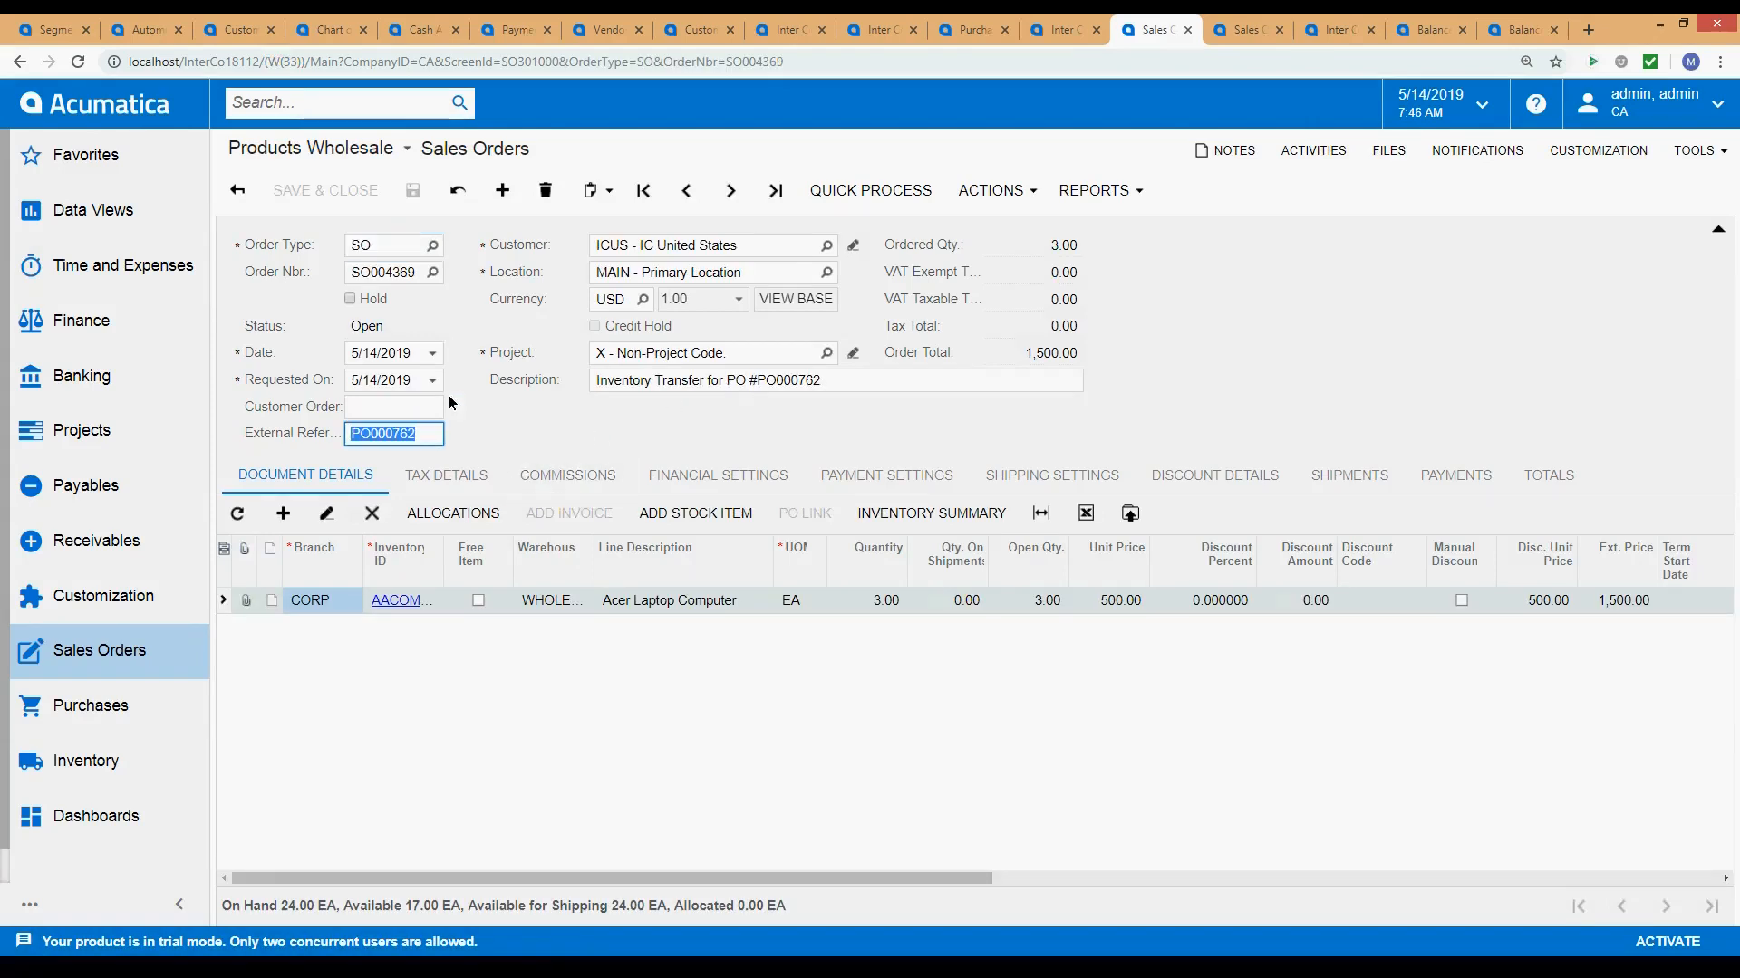
pyautogui.click(974, 29)
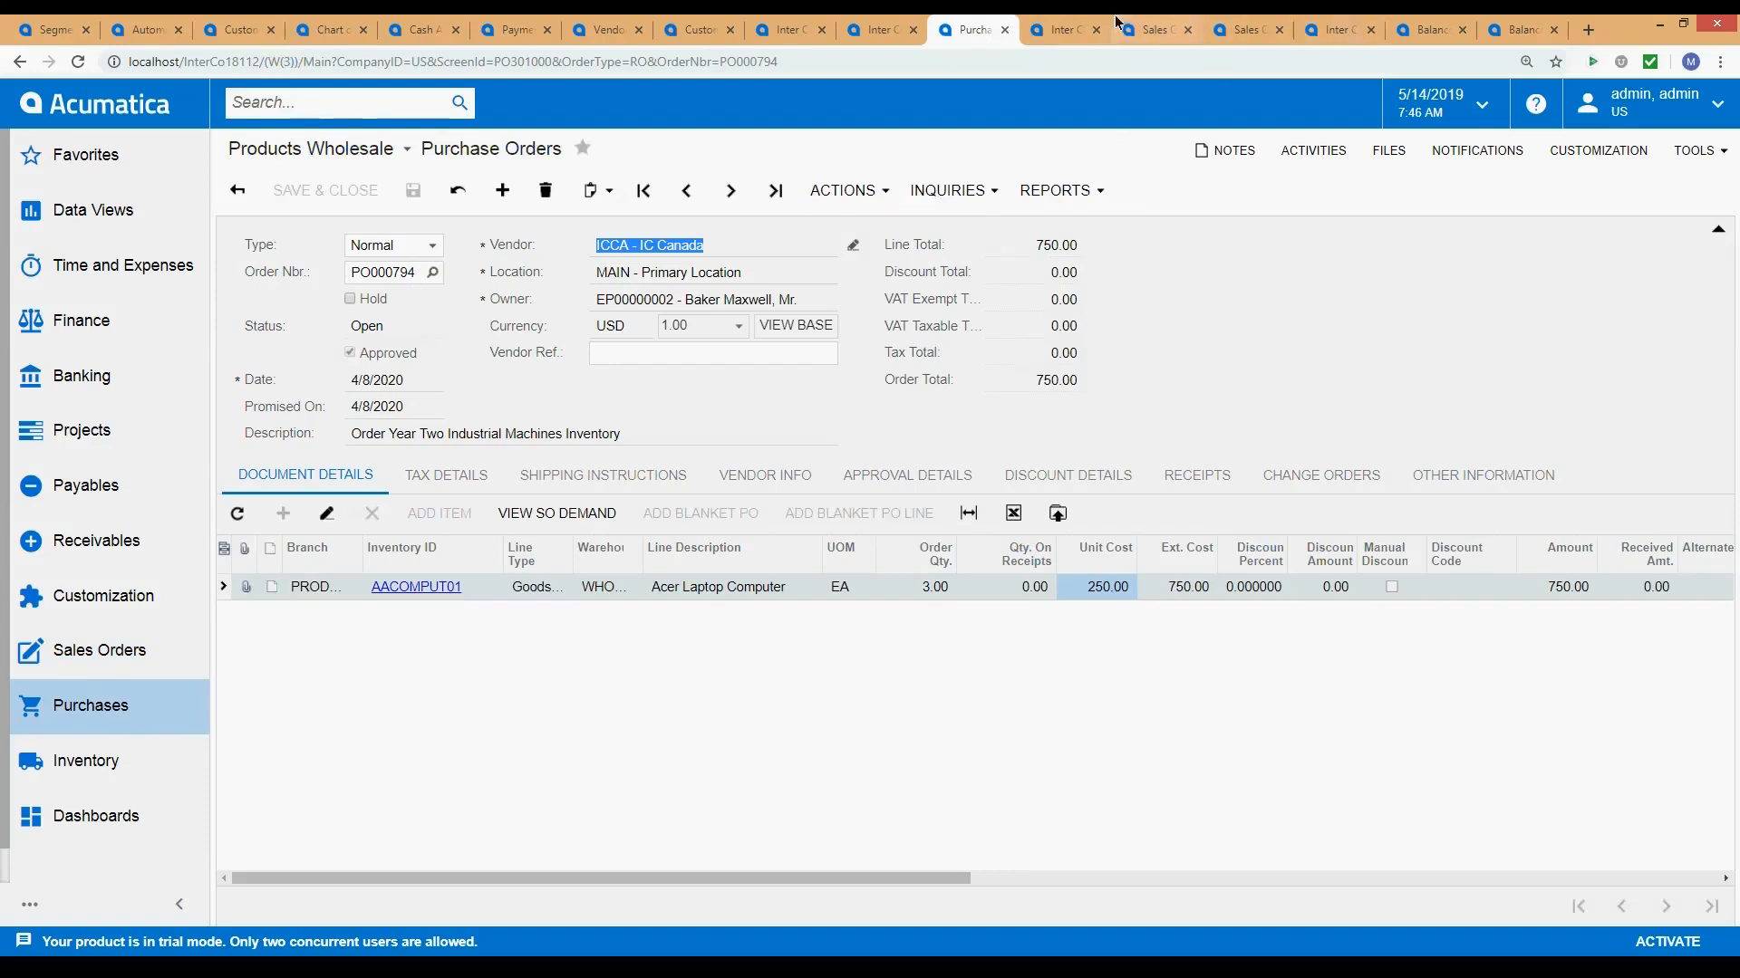
pyautogui.click(1155, 29)
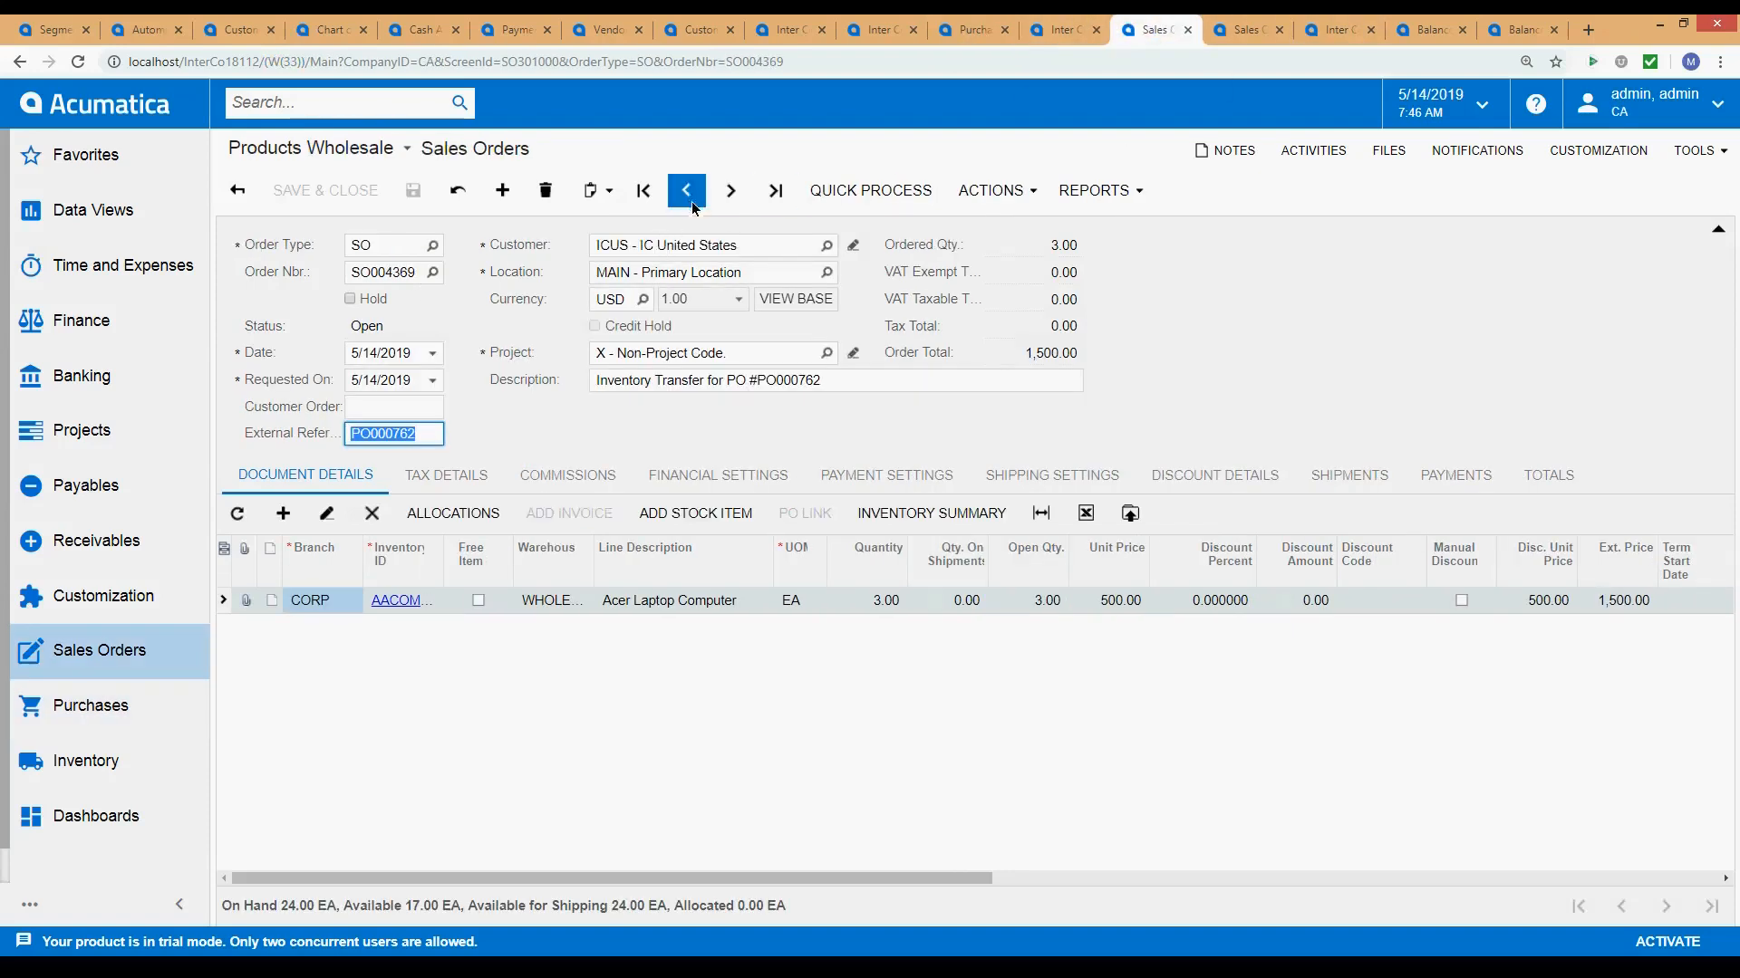
# Open the newest ICUS sales order in the CA company from the first page of the order number lookup.
pyautogui.click(432, 272)
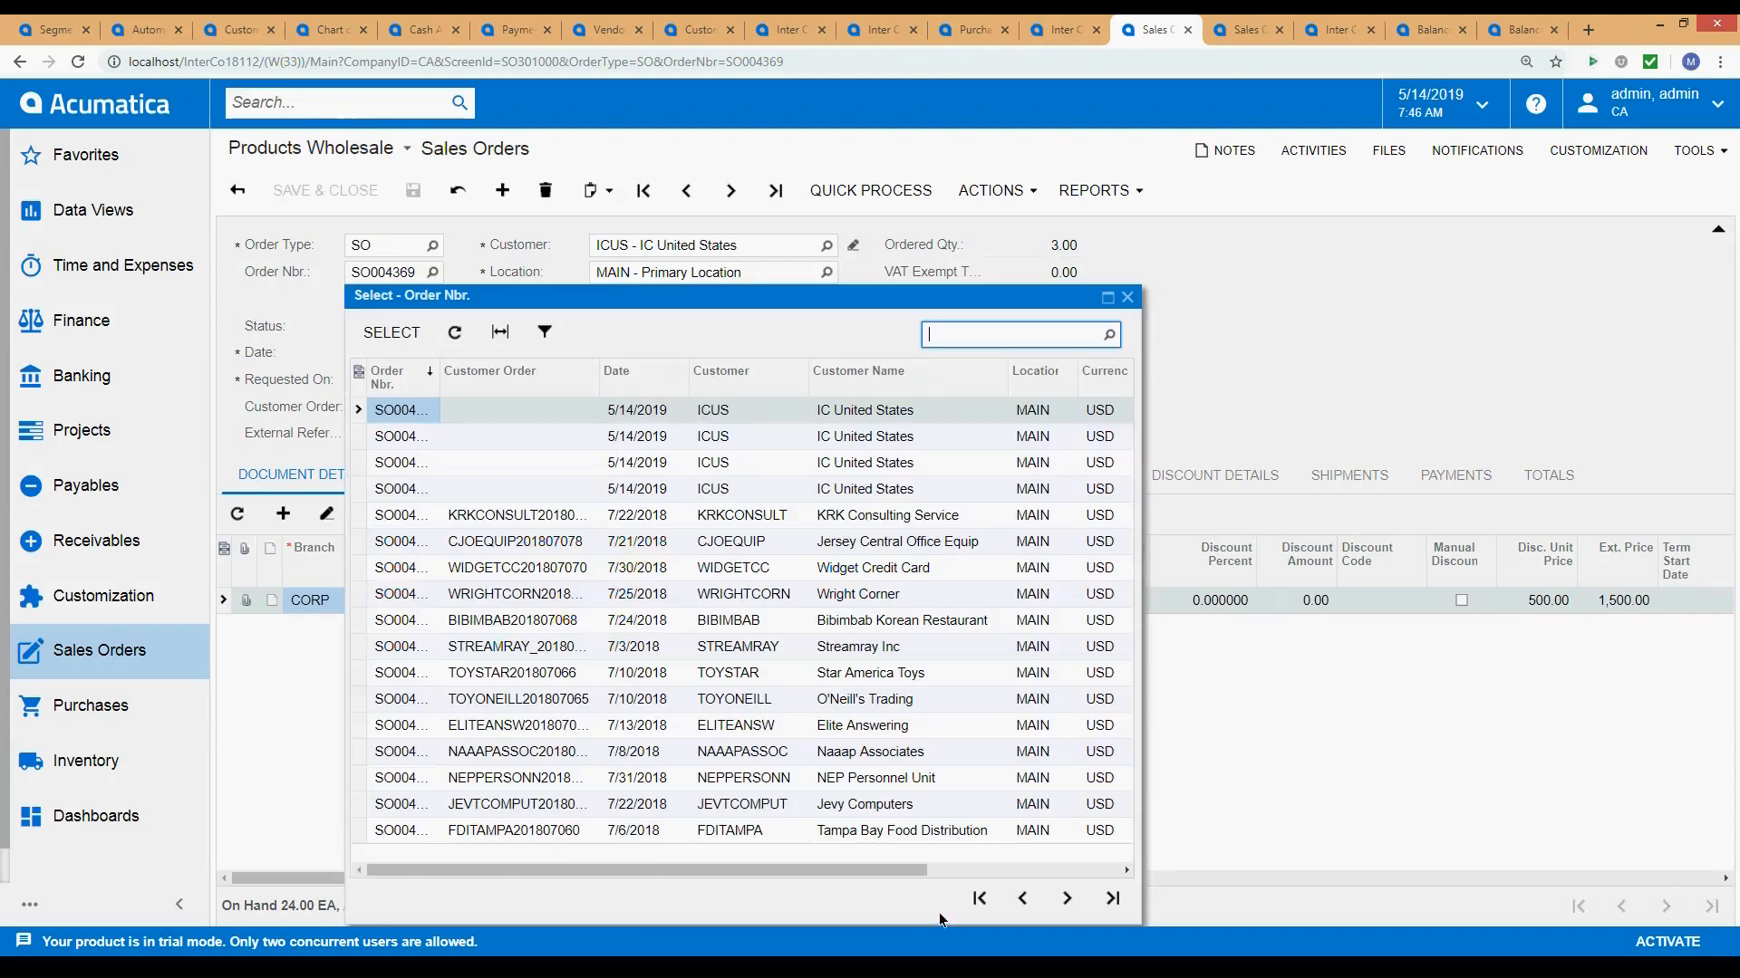
pyautogui.click(980, 899)
pyautogui.click(651, 409)
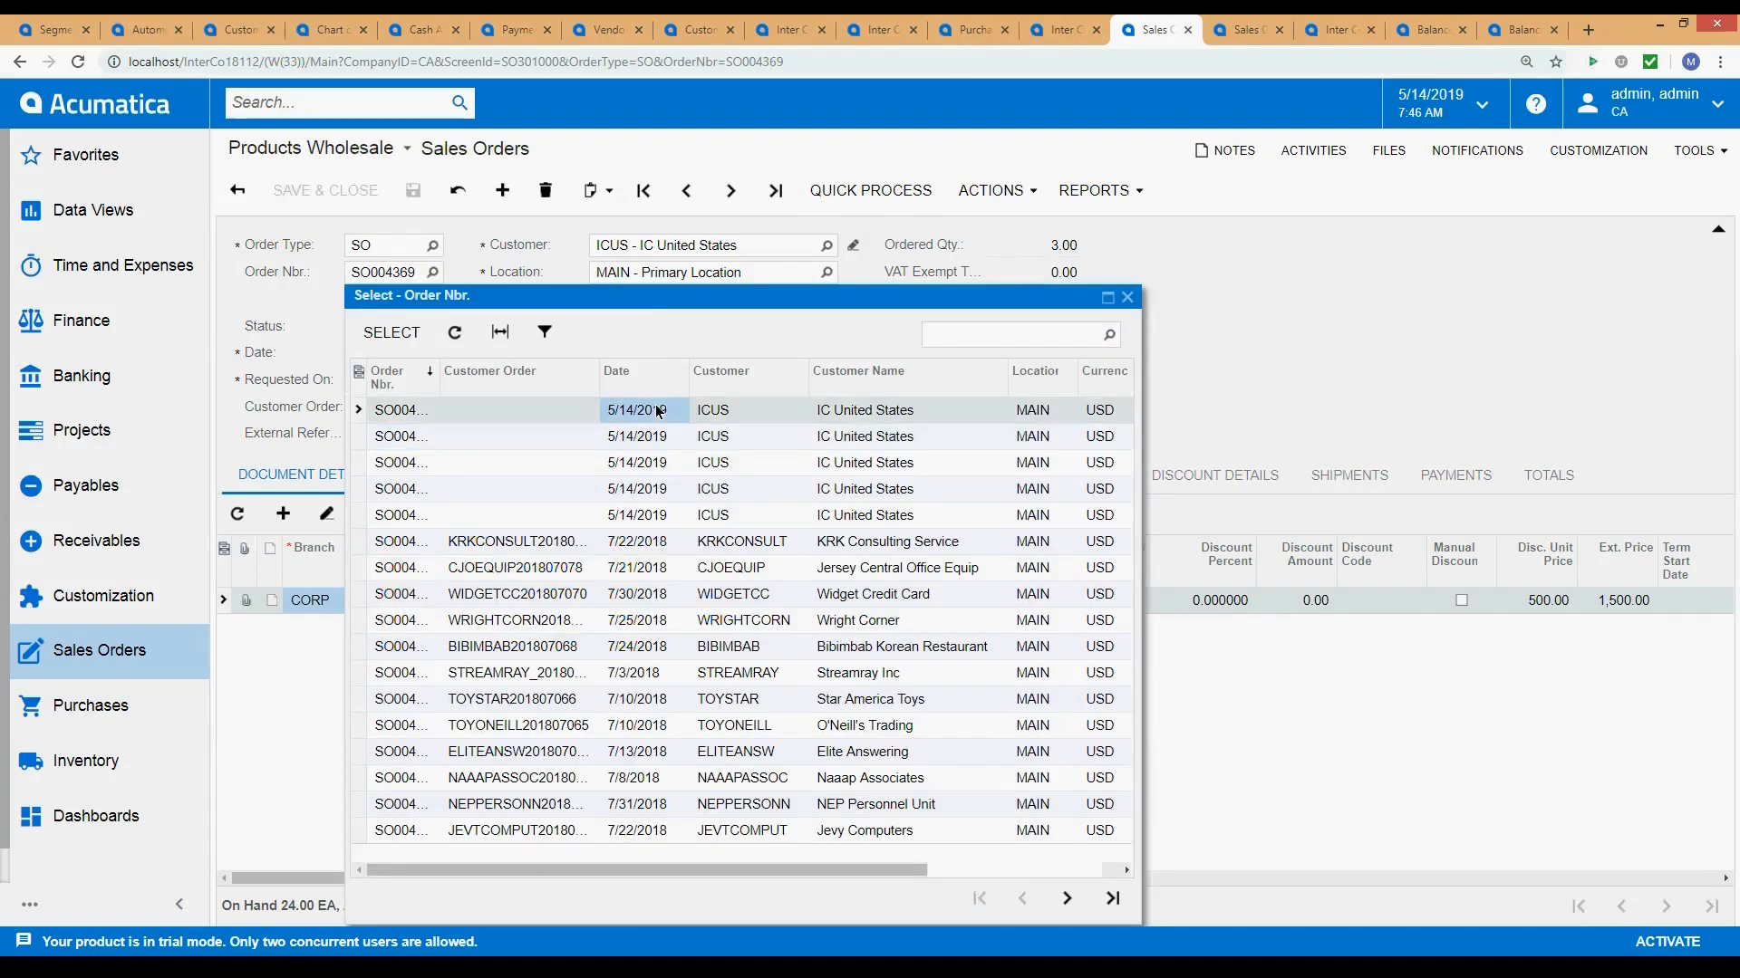
pyautogui.doubleClick(653, 410)
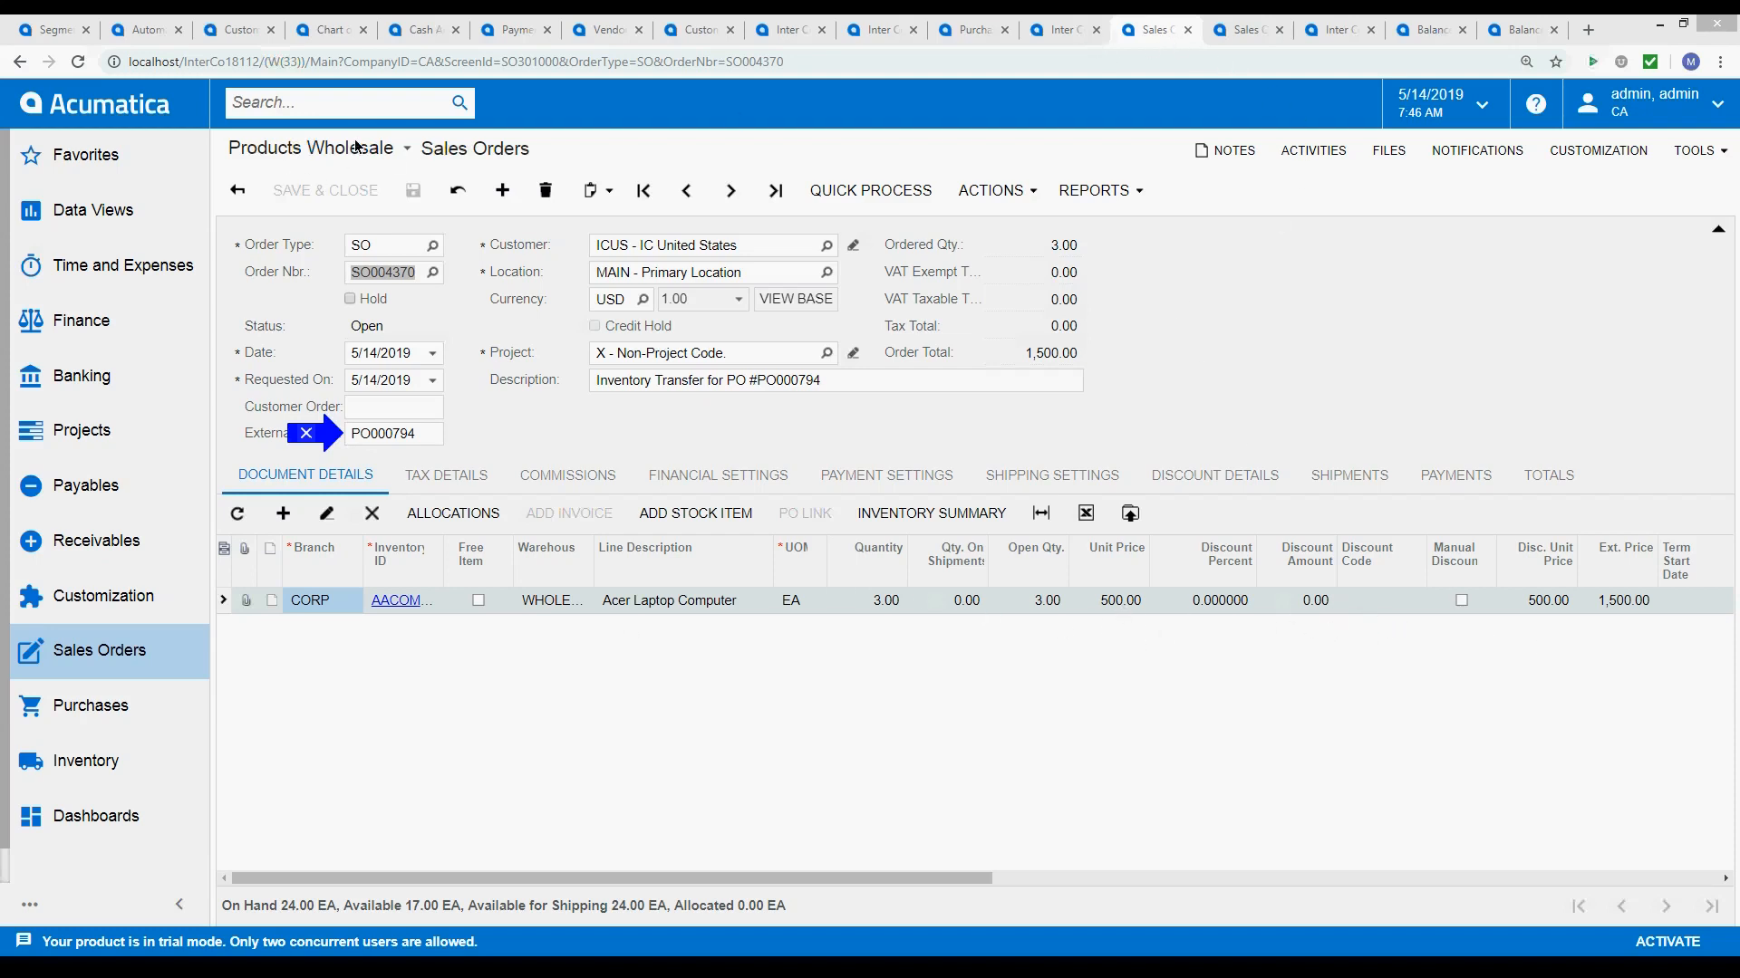
# Review the processed inter-company transactions and the quantity on the US purchase order for IC Canada, and move the transactions tab before the purchase order's.
pyautogui.click(1061, 30)
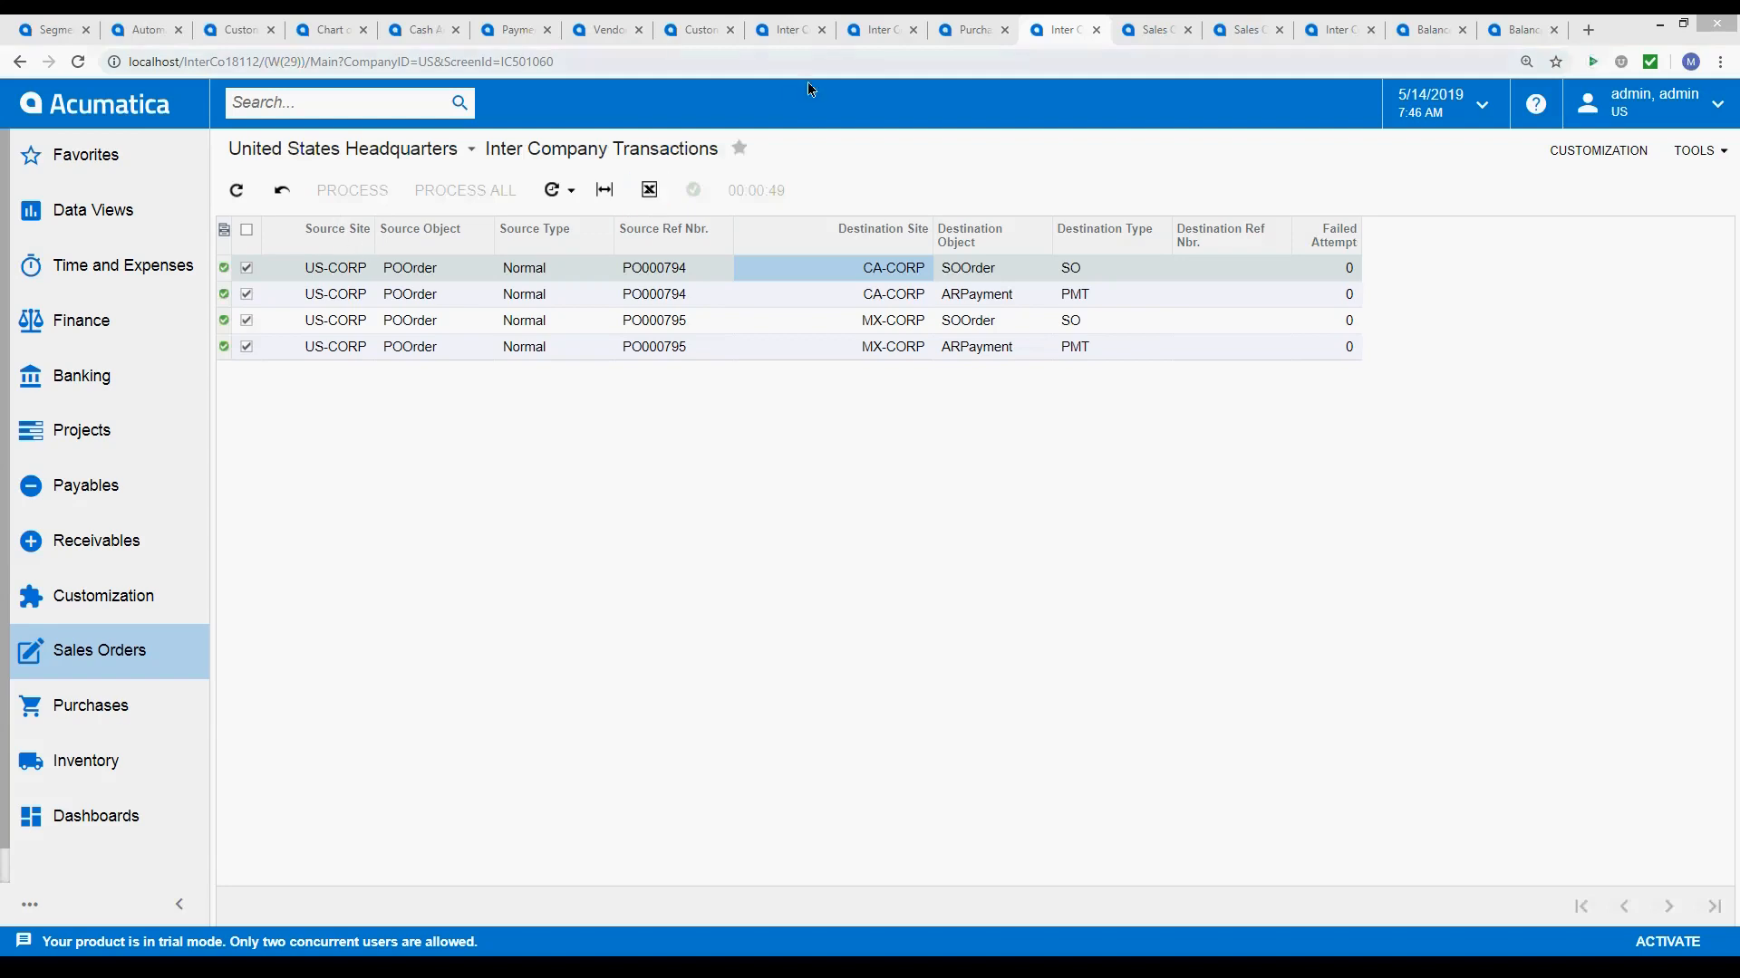
pyautogui.click(972, 29)
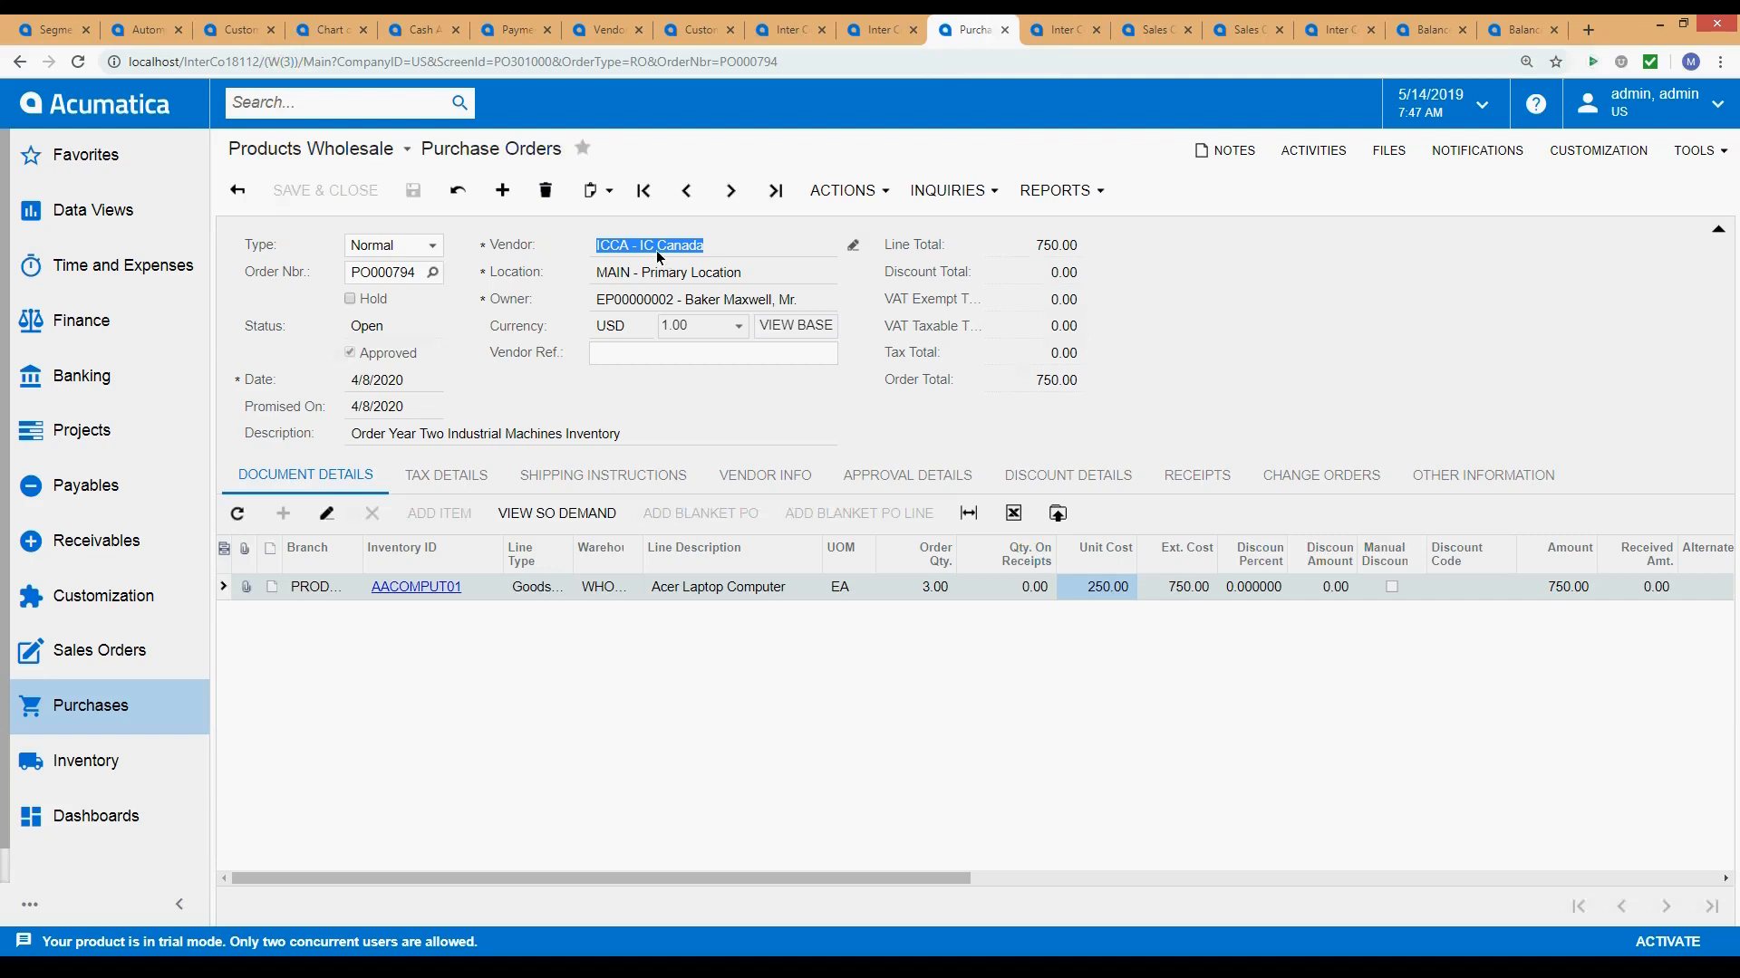
pyautogui.click(932, 596)
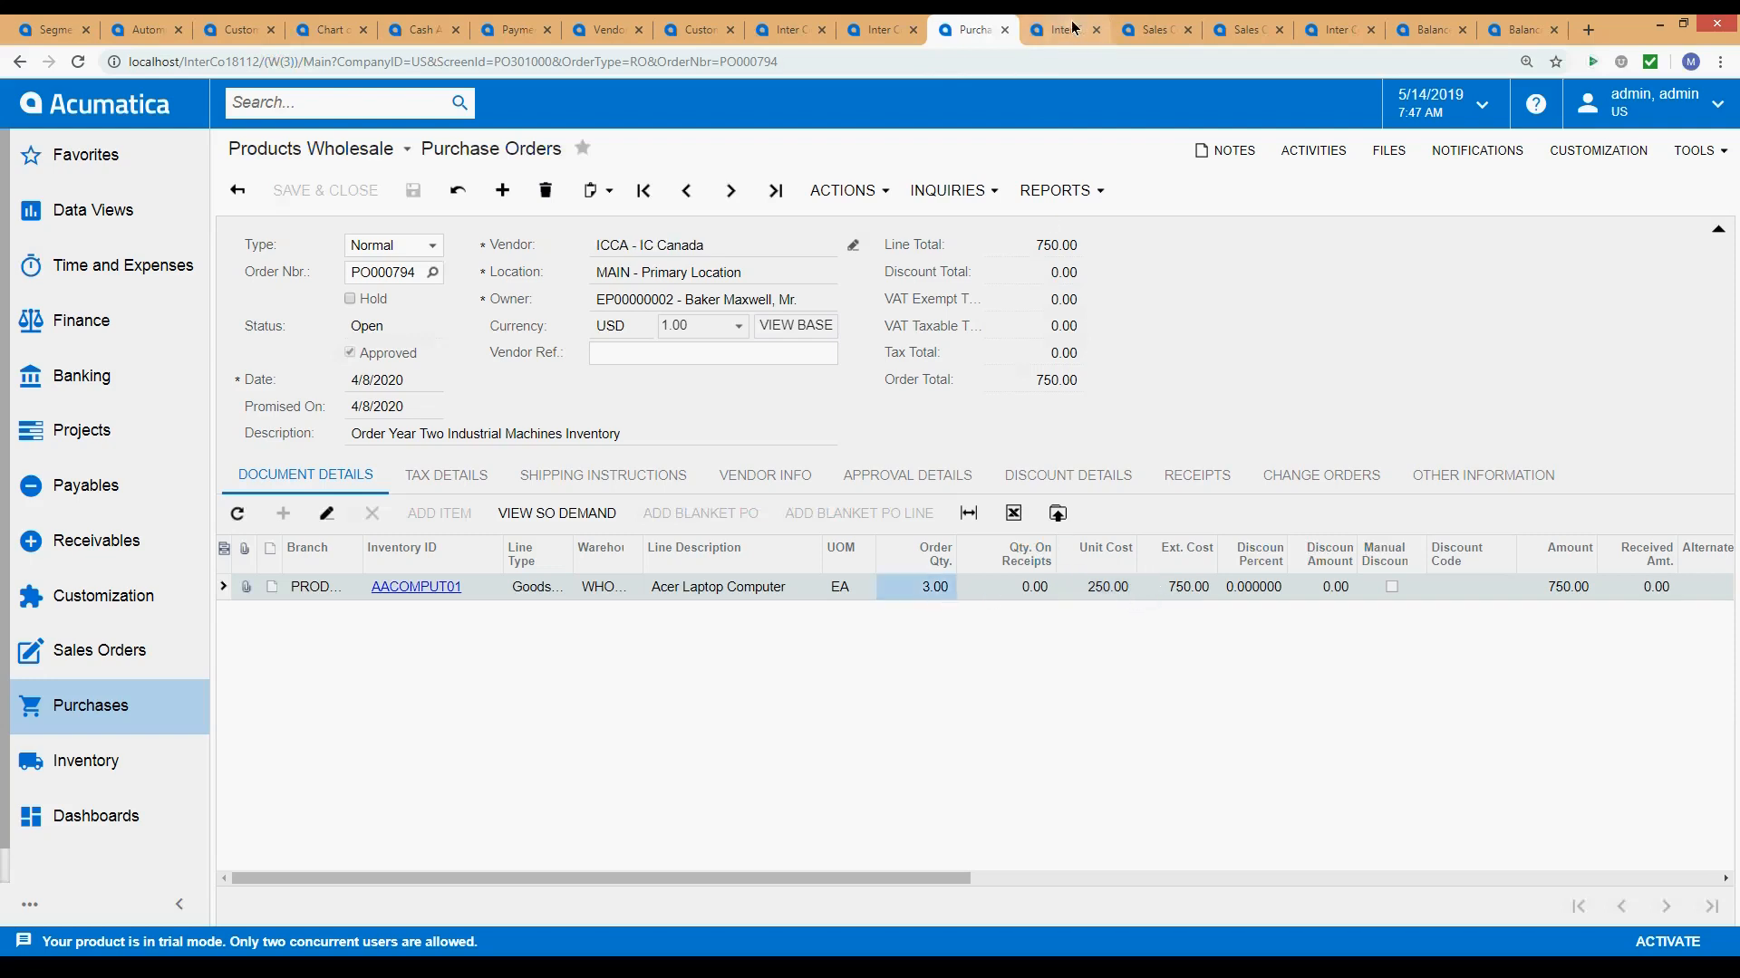
pyautogui.moveTo(1069, 27); pyautogui.dragTo(980, 24)
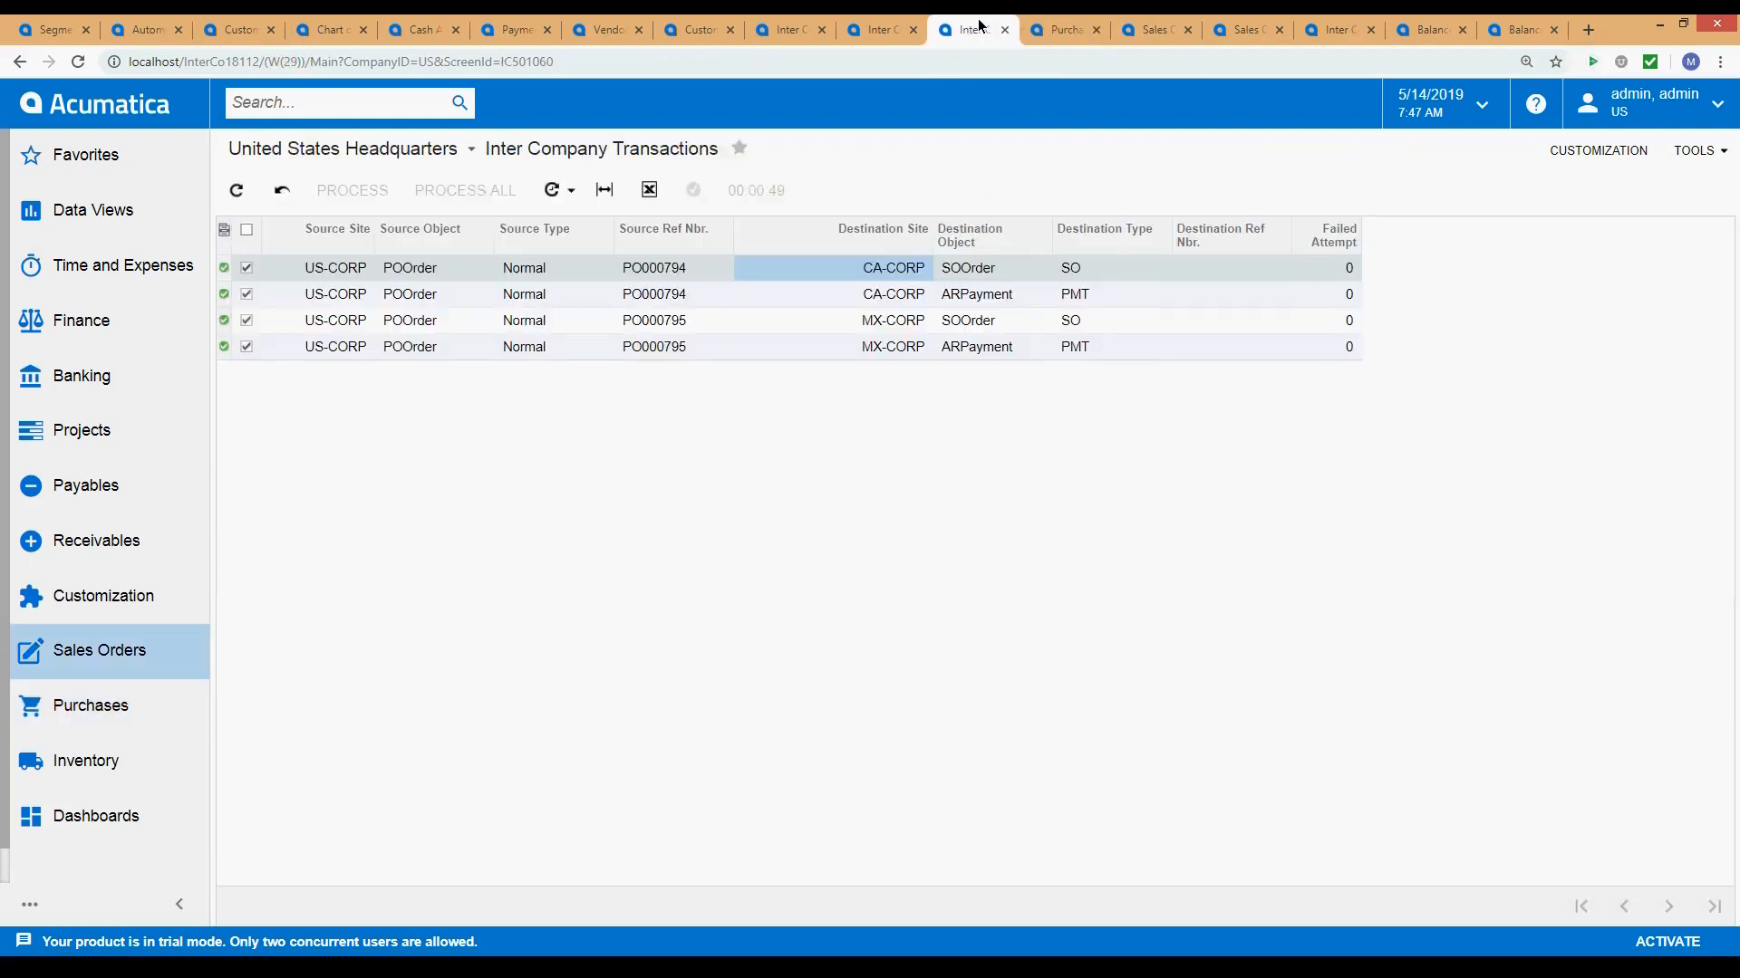
# Check the CA sales order's external reference, and reload the US purchase order for IC Canada to check its vendor reference.
pyautogui.click(1156, 33)
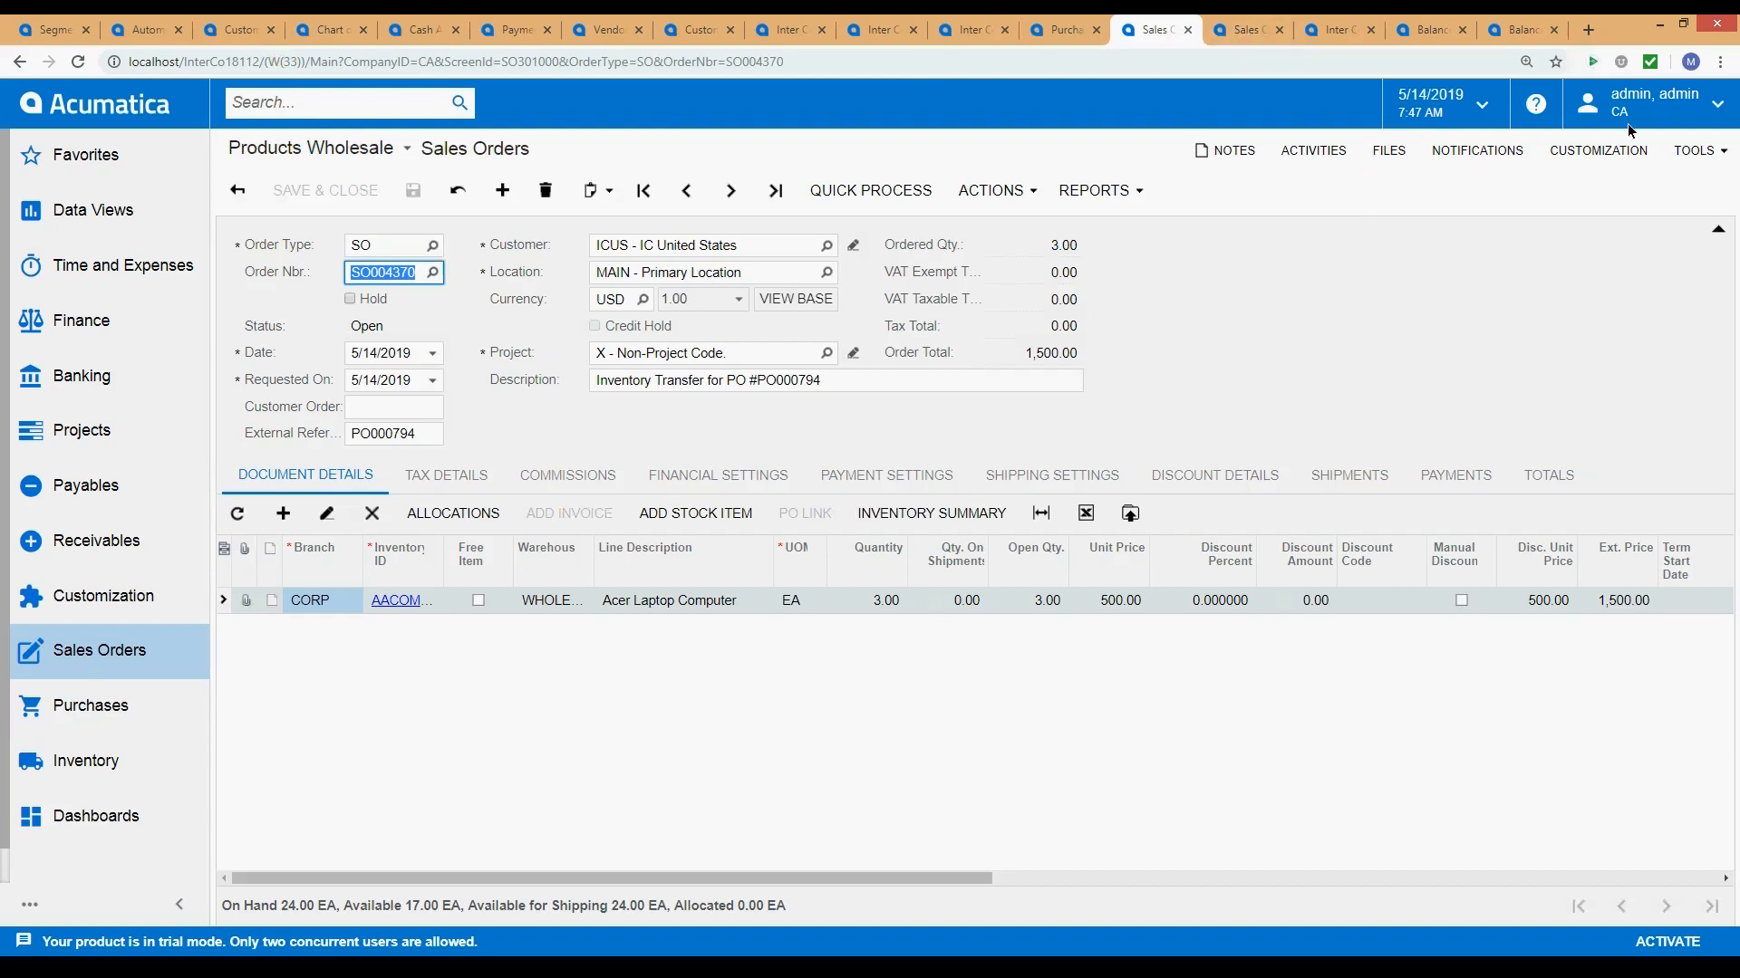
pyautogui.click(389, 438)
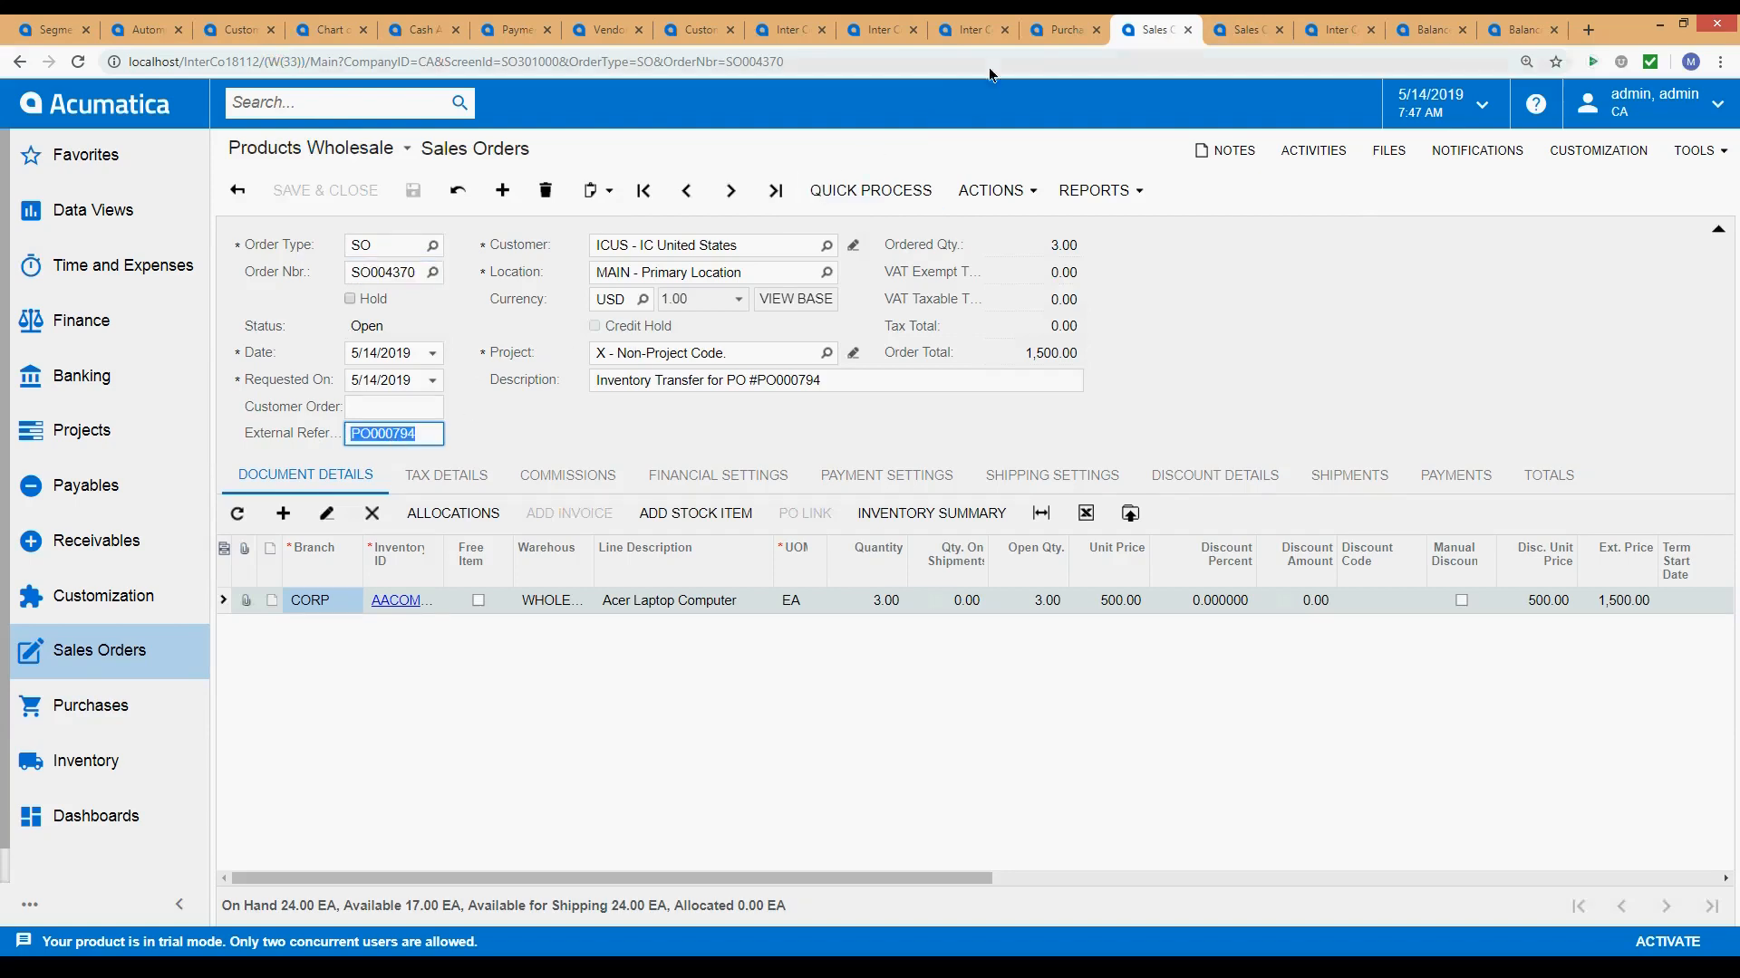
pyautogui.click(1065, 31)
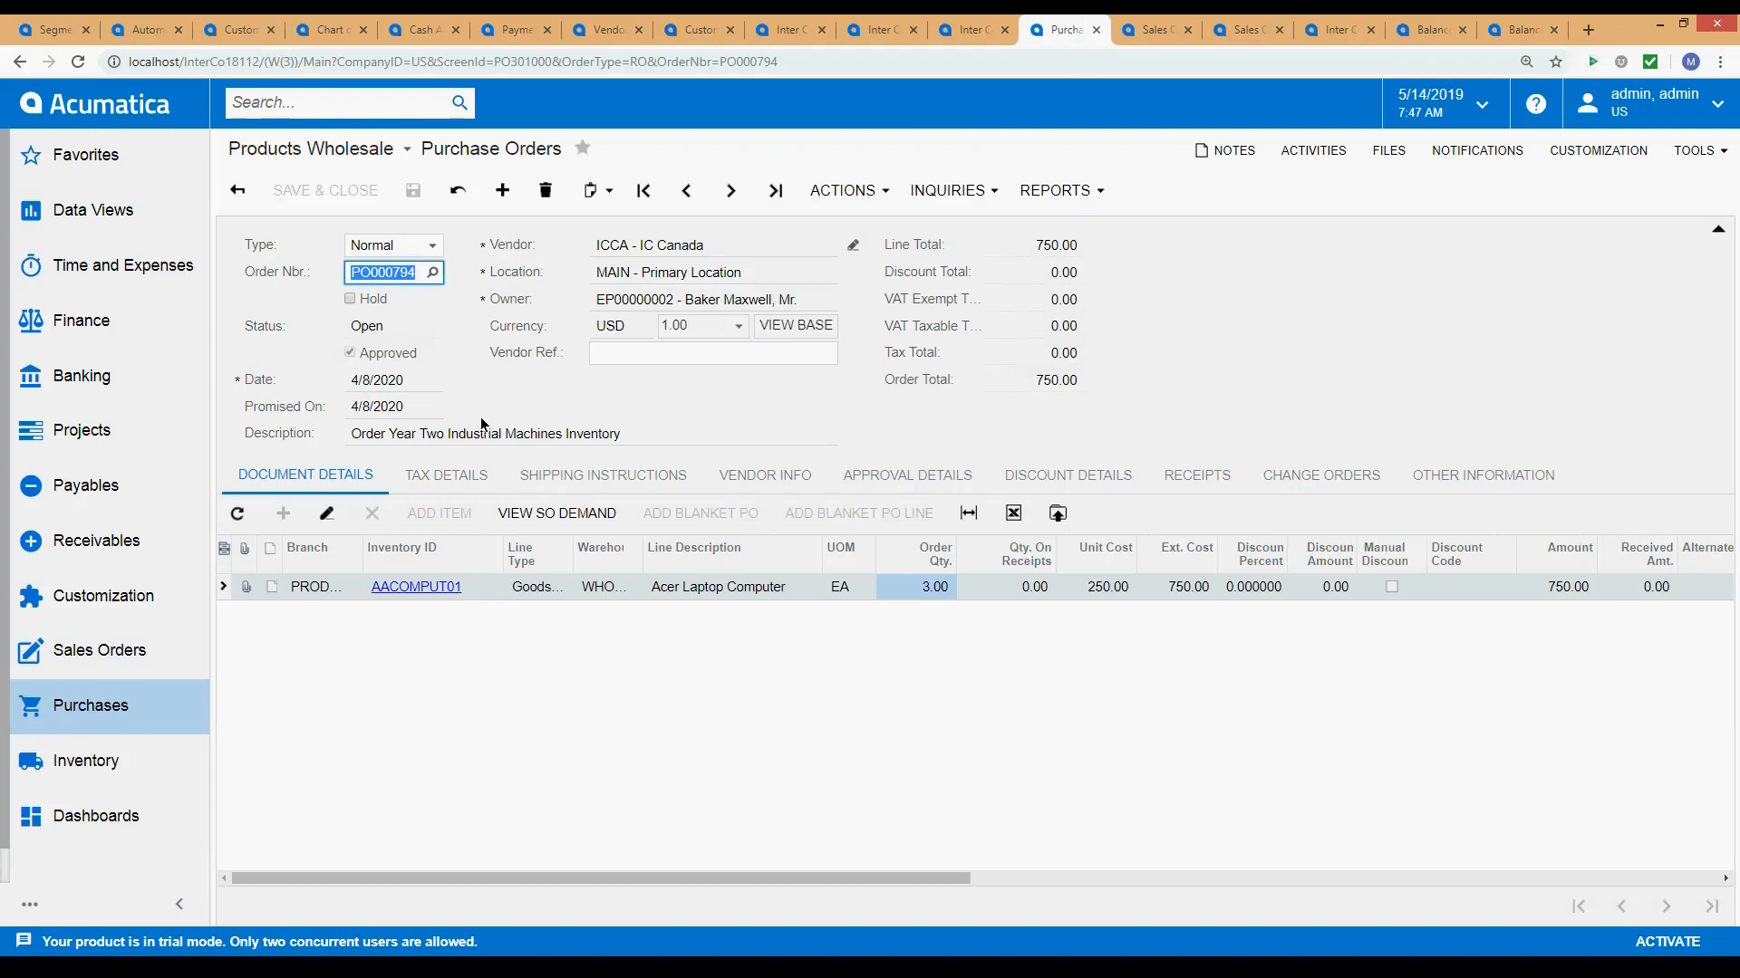
pyautogui.click(463, 192)
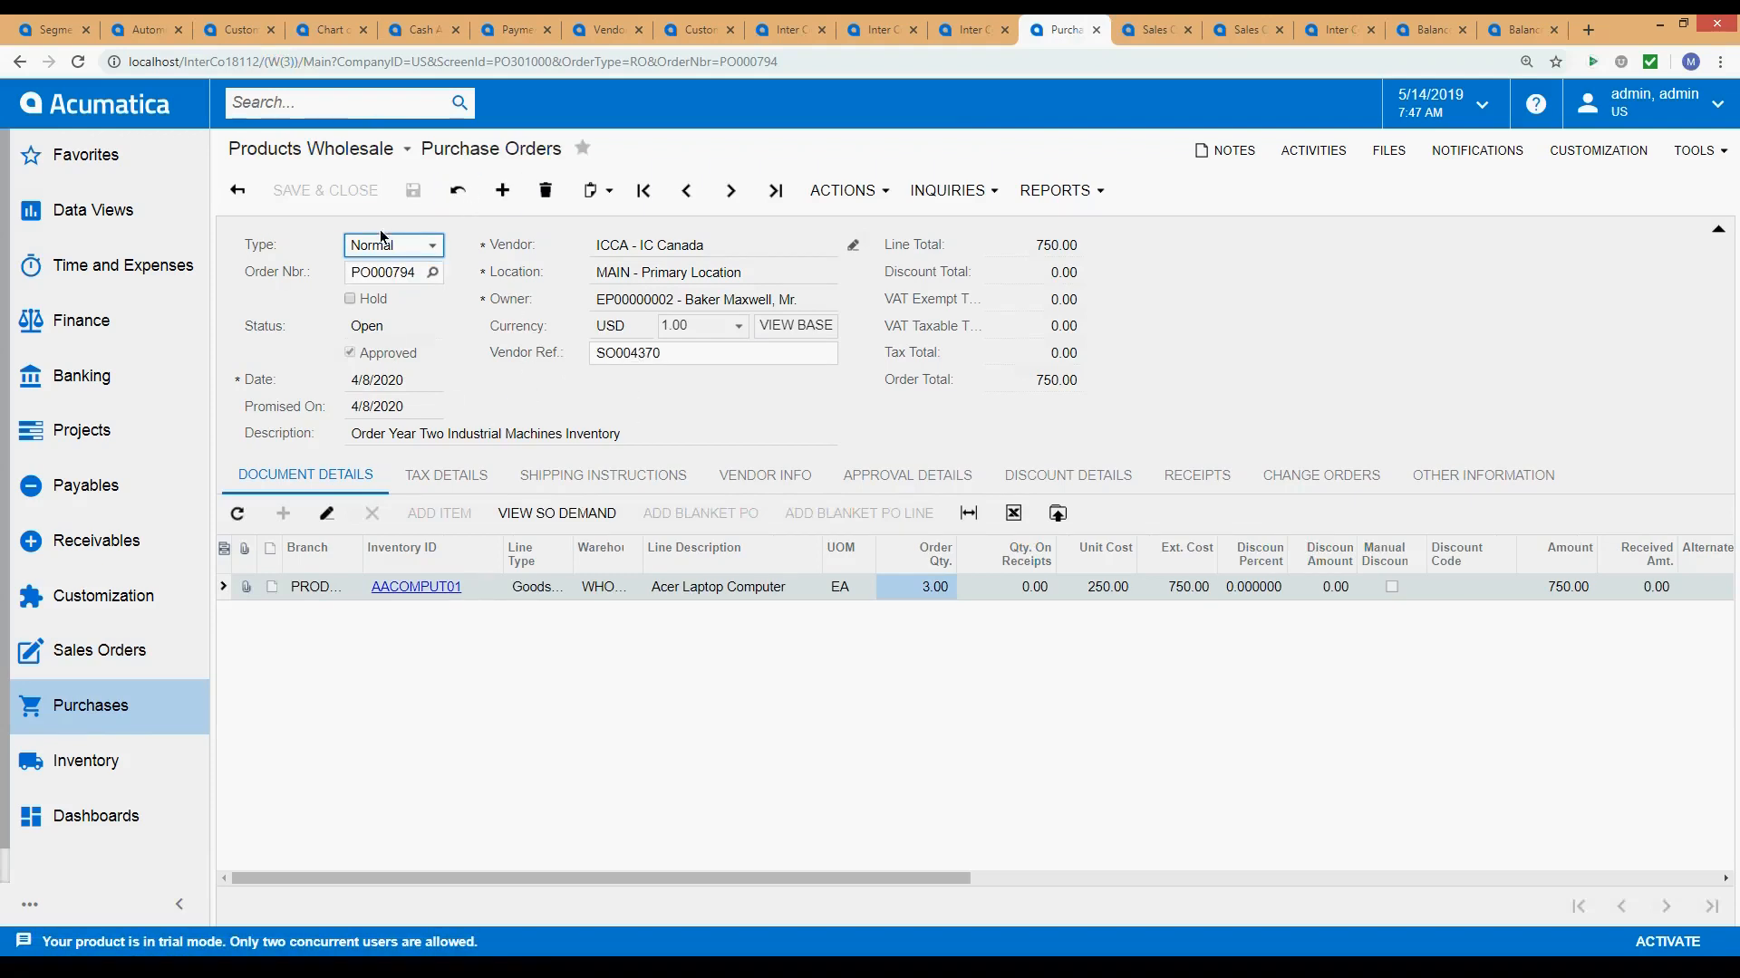
pyautogui.click(617, 358)
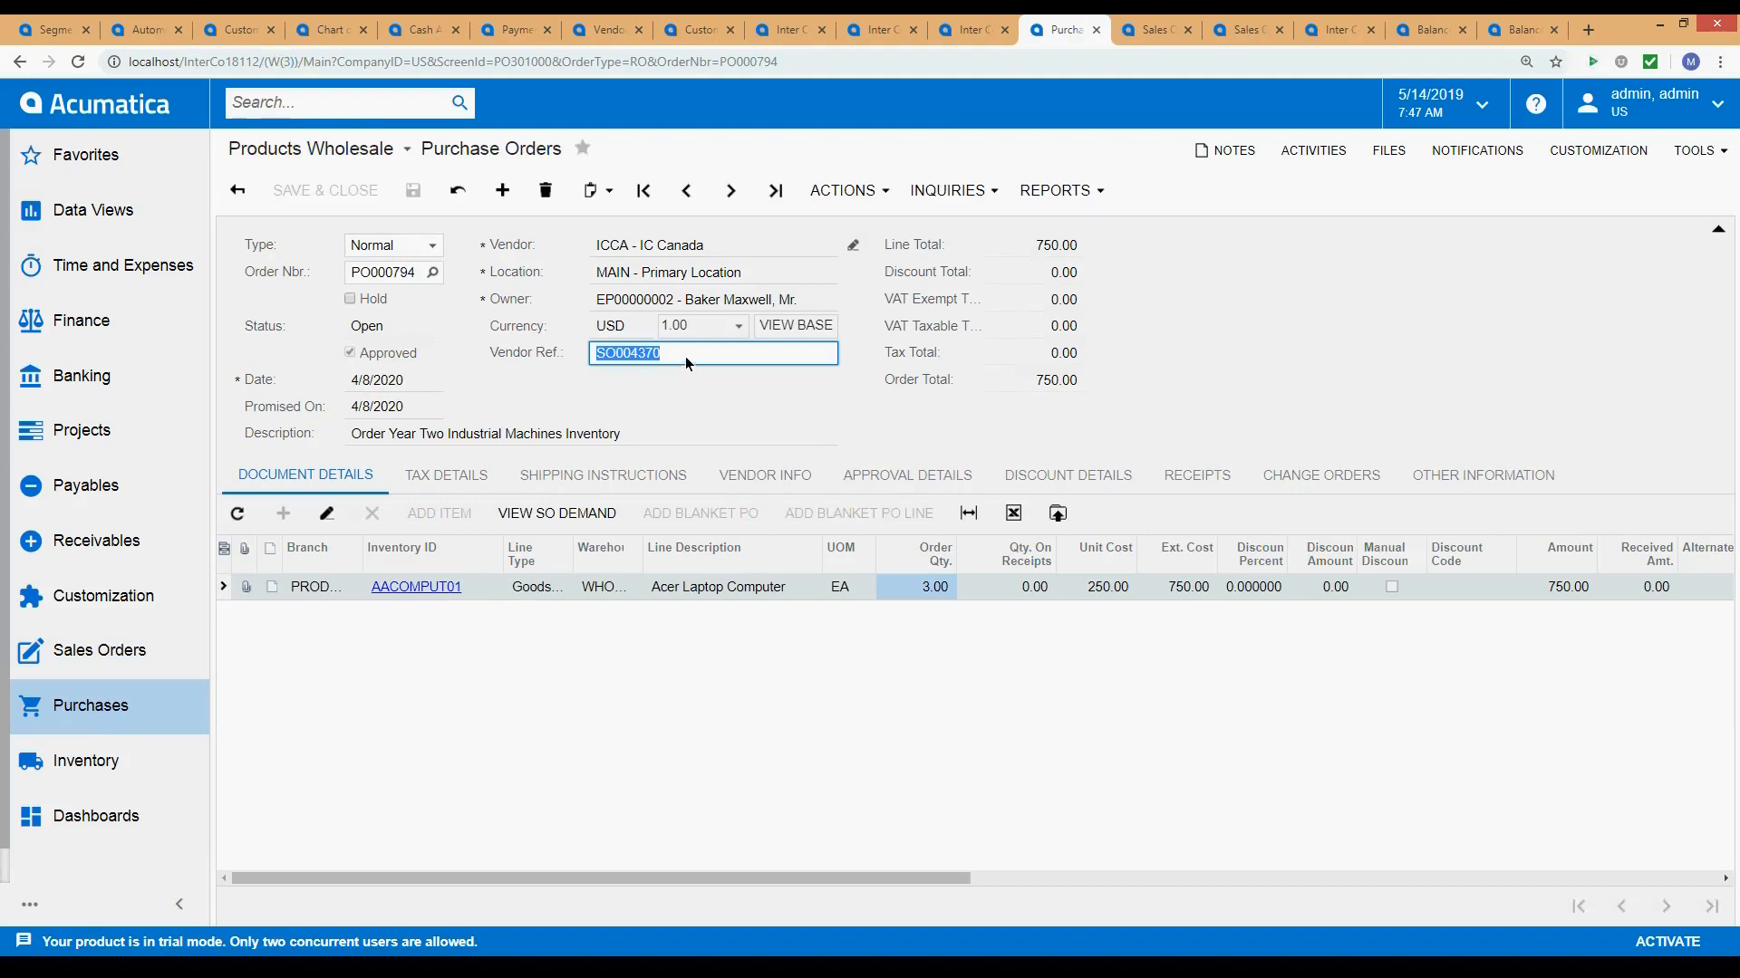
# Compare the vendor reference on the US purchase order for IC Canada with the CA sales order's number and external reference.
pyautogui.click(1150, 33)
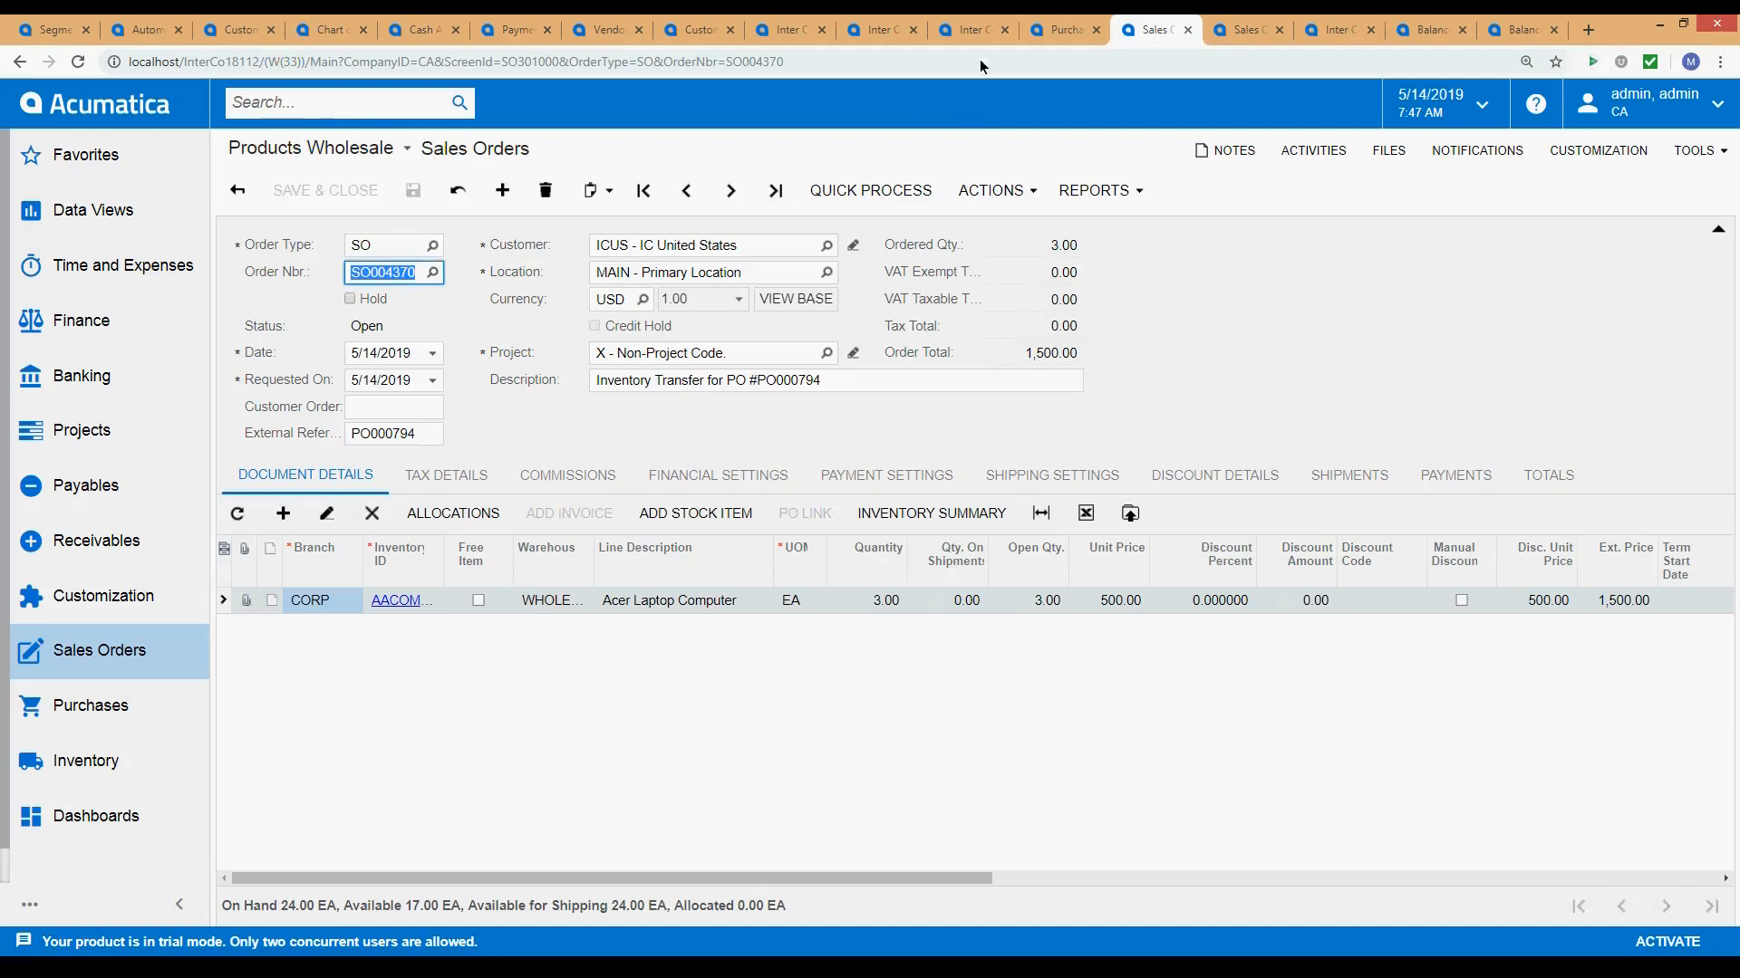
pyautogui.click(1062, 29)
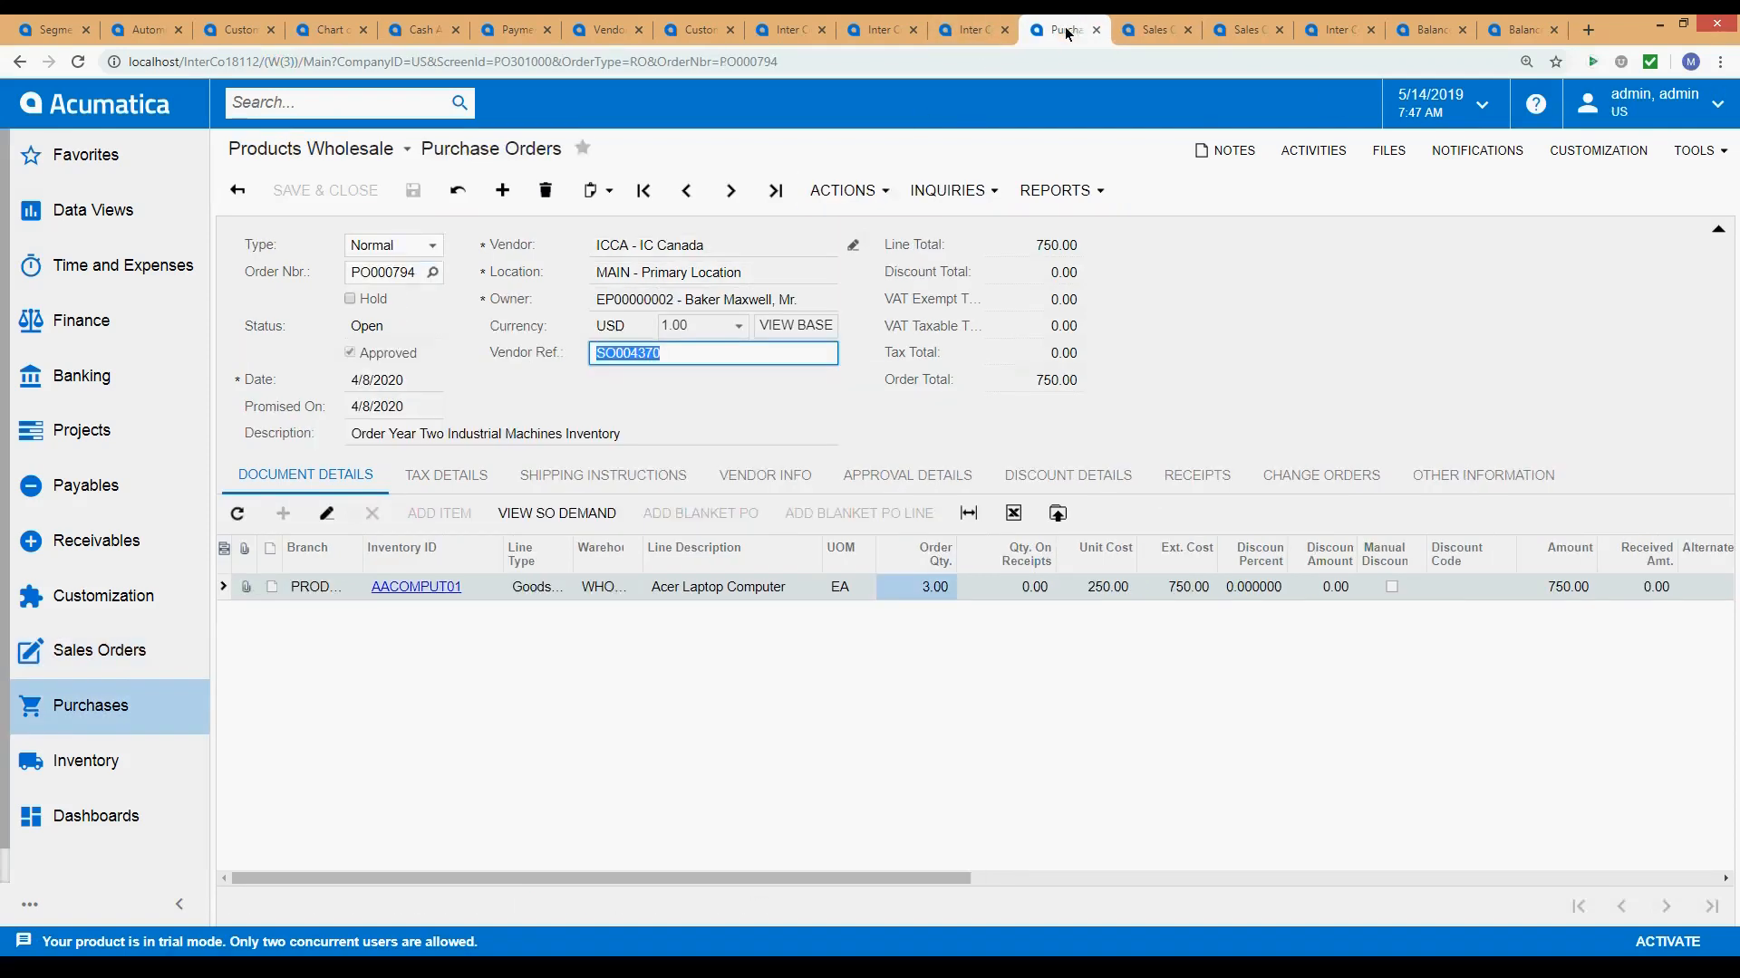
pyautogui.click(1160, 29)
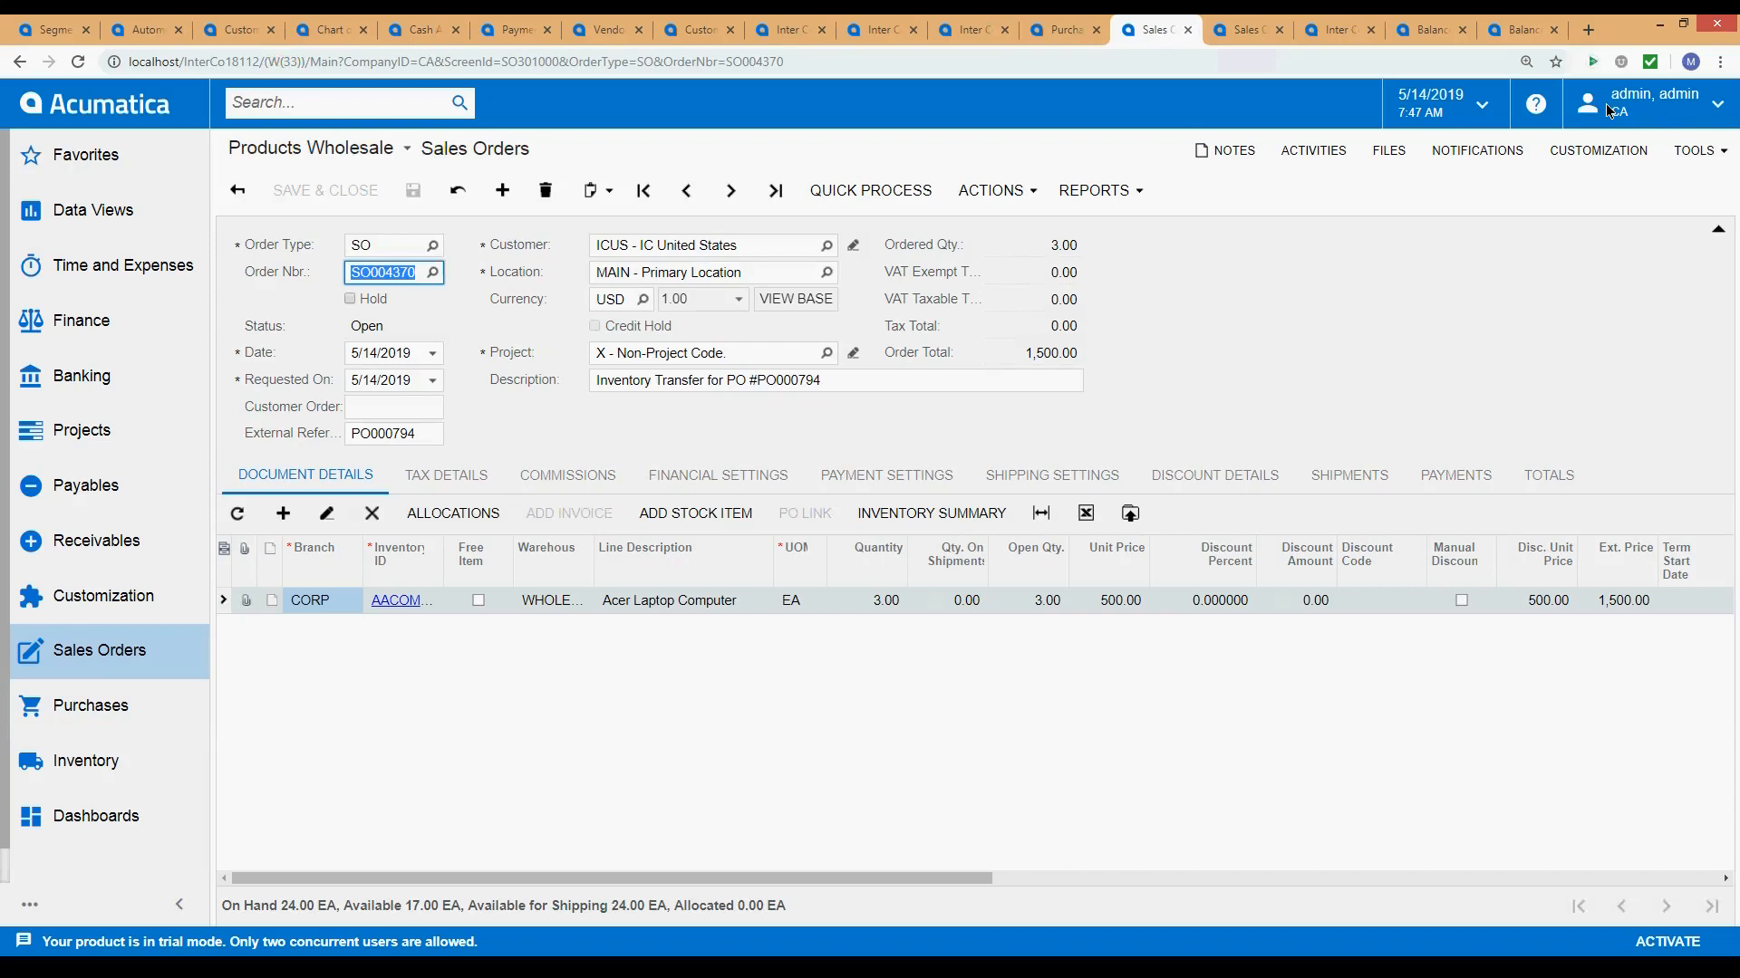
pyautogui.click(1060, 35)
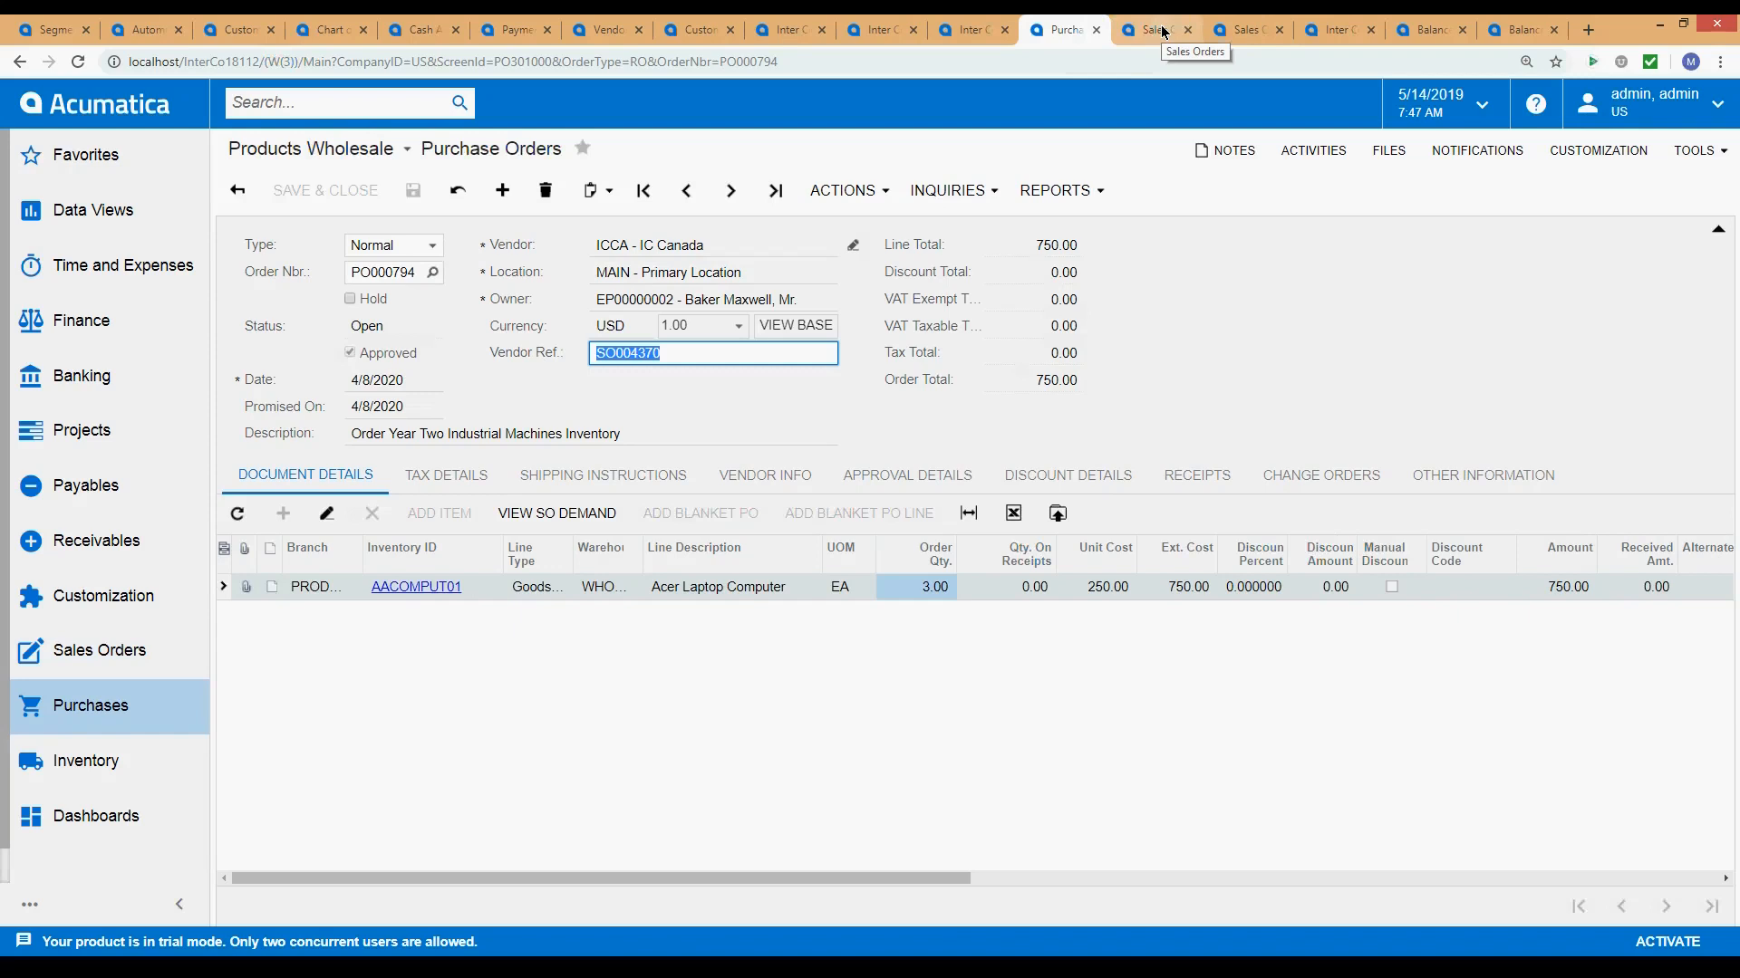
# Examine the payment recorded on the CA sales order, and return to the order's line details.
pyautogui.hotkey('ctrl', 'Tab')
pyautogui.click(1459, 475)
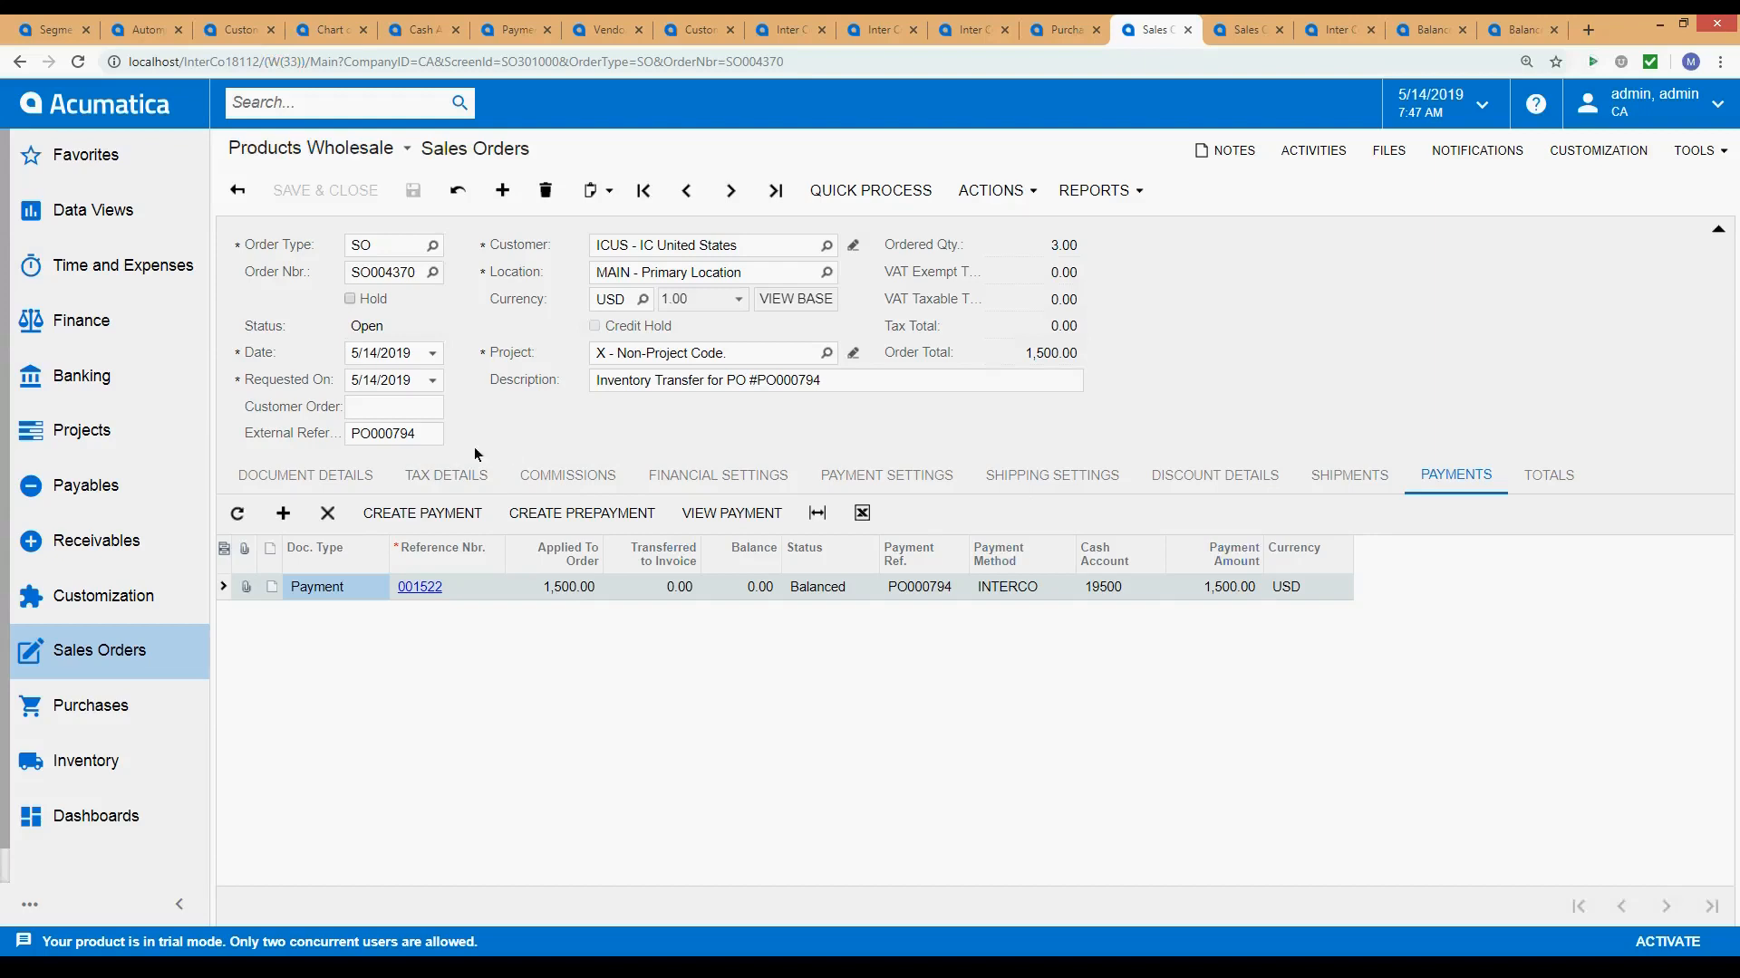
pyautogui.click(319, 477)
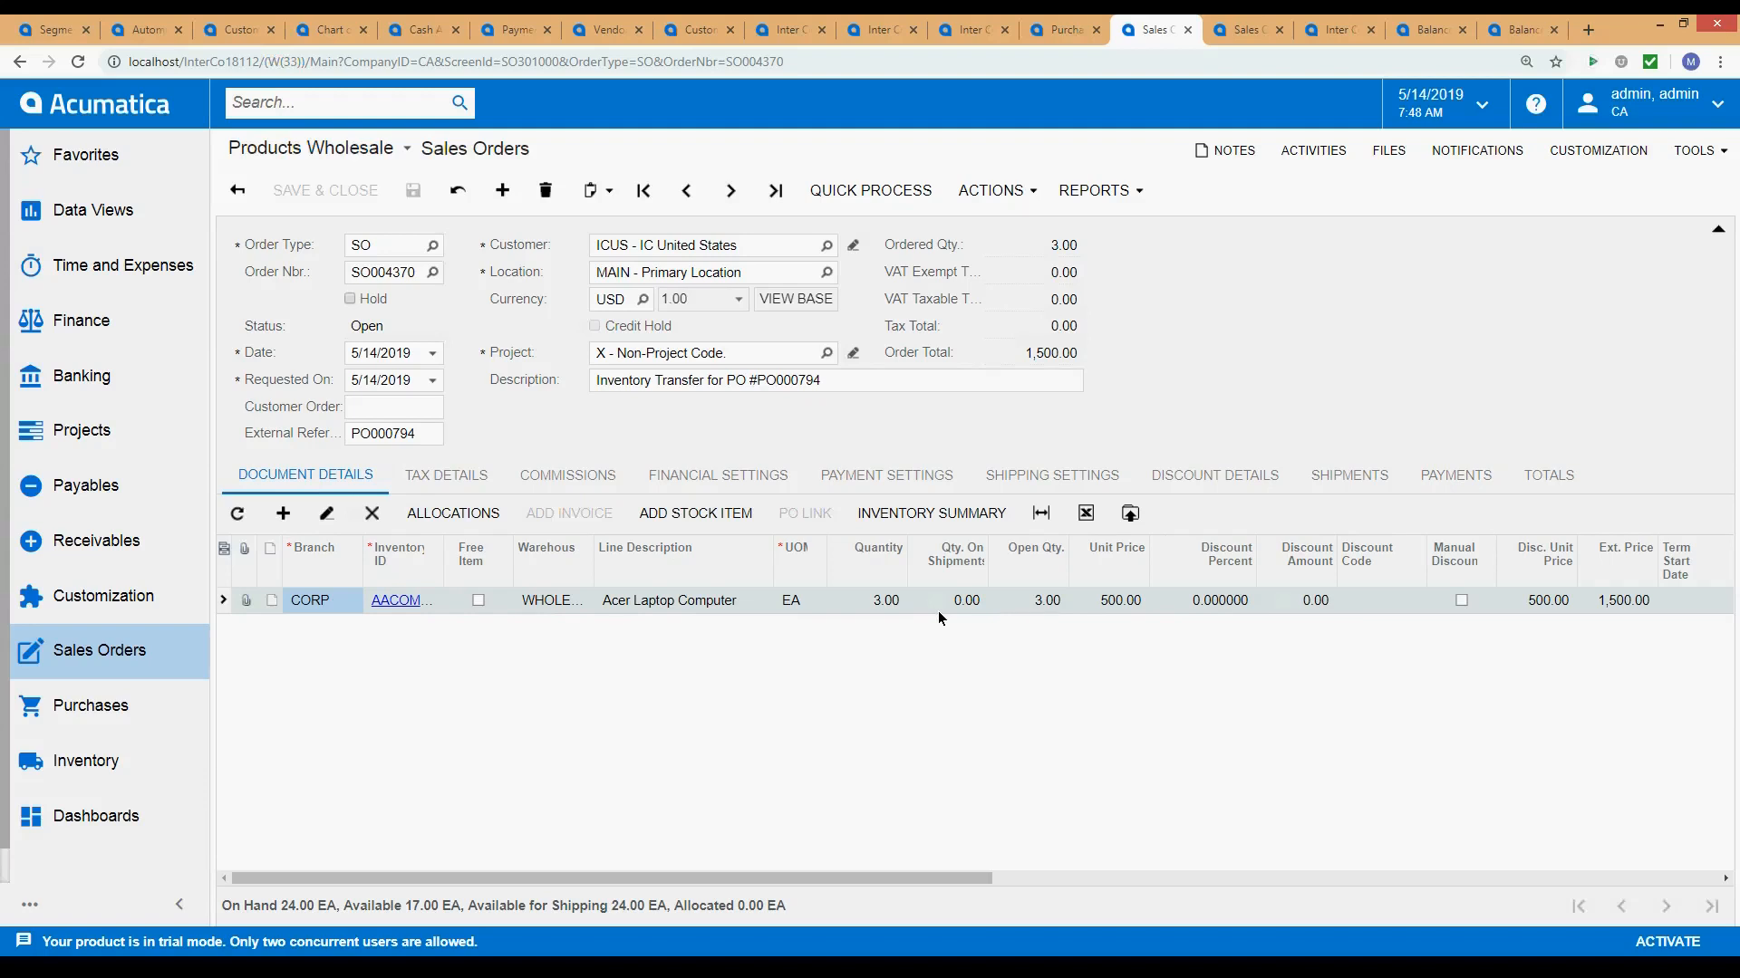
# Compare the laptop line's unit and extended cost on the US purchase order with its unit price on the CA sales order.
pyautogui.click(1058, 32)
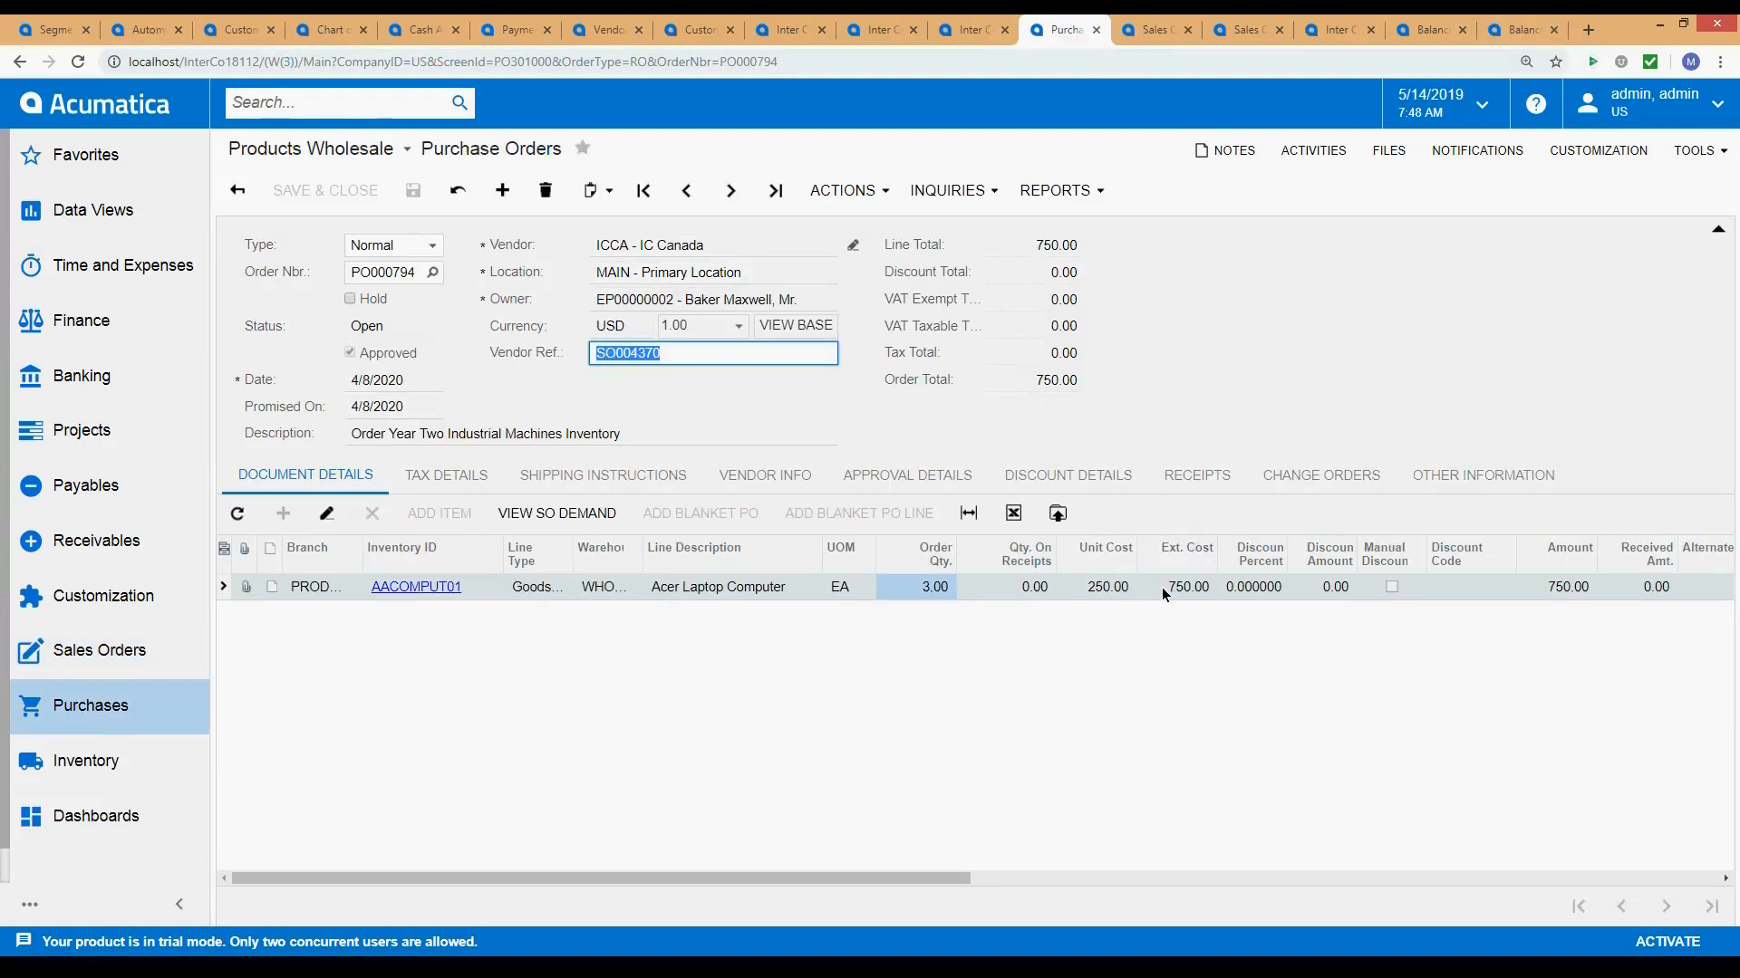
pyautogui.click(1122, 589)
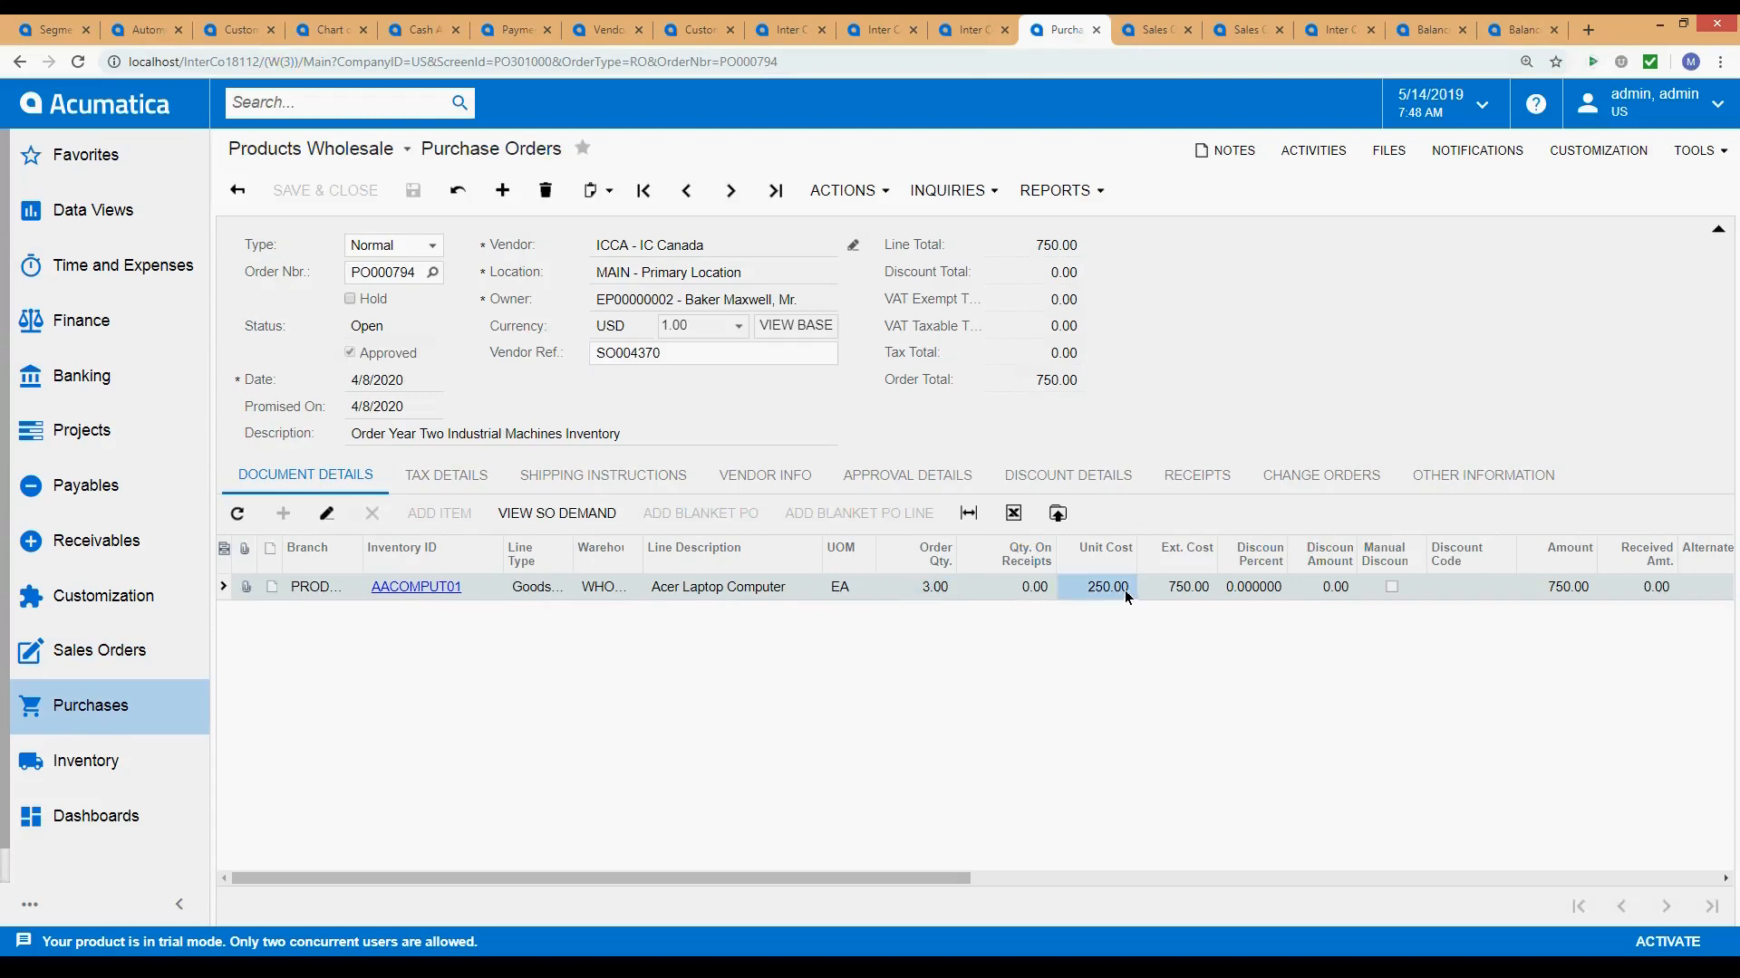
pyautogui.click(1193, 587)
pyautogui.click(1153, 30)
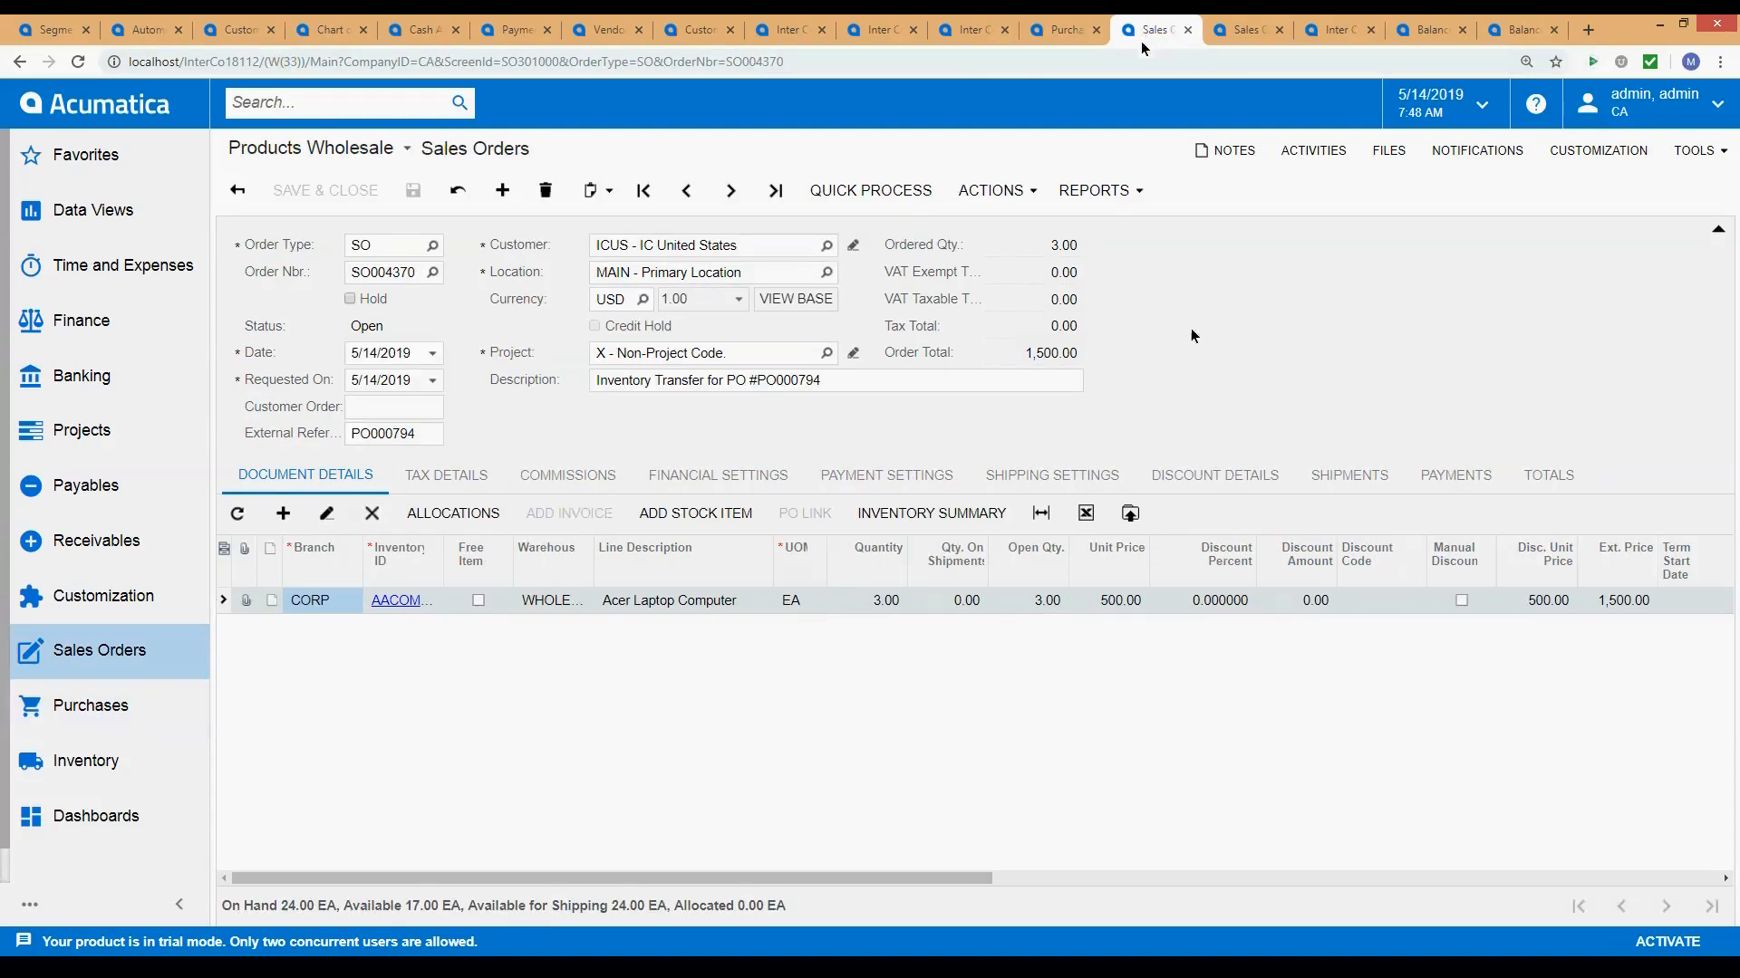
pyautogui.click(1107, 598)
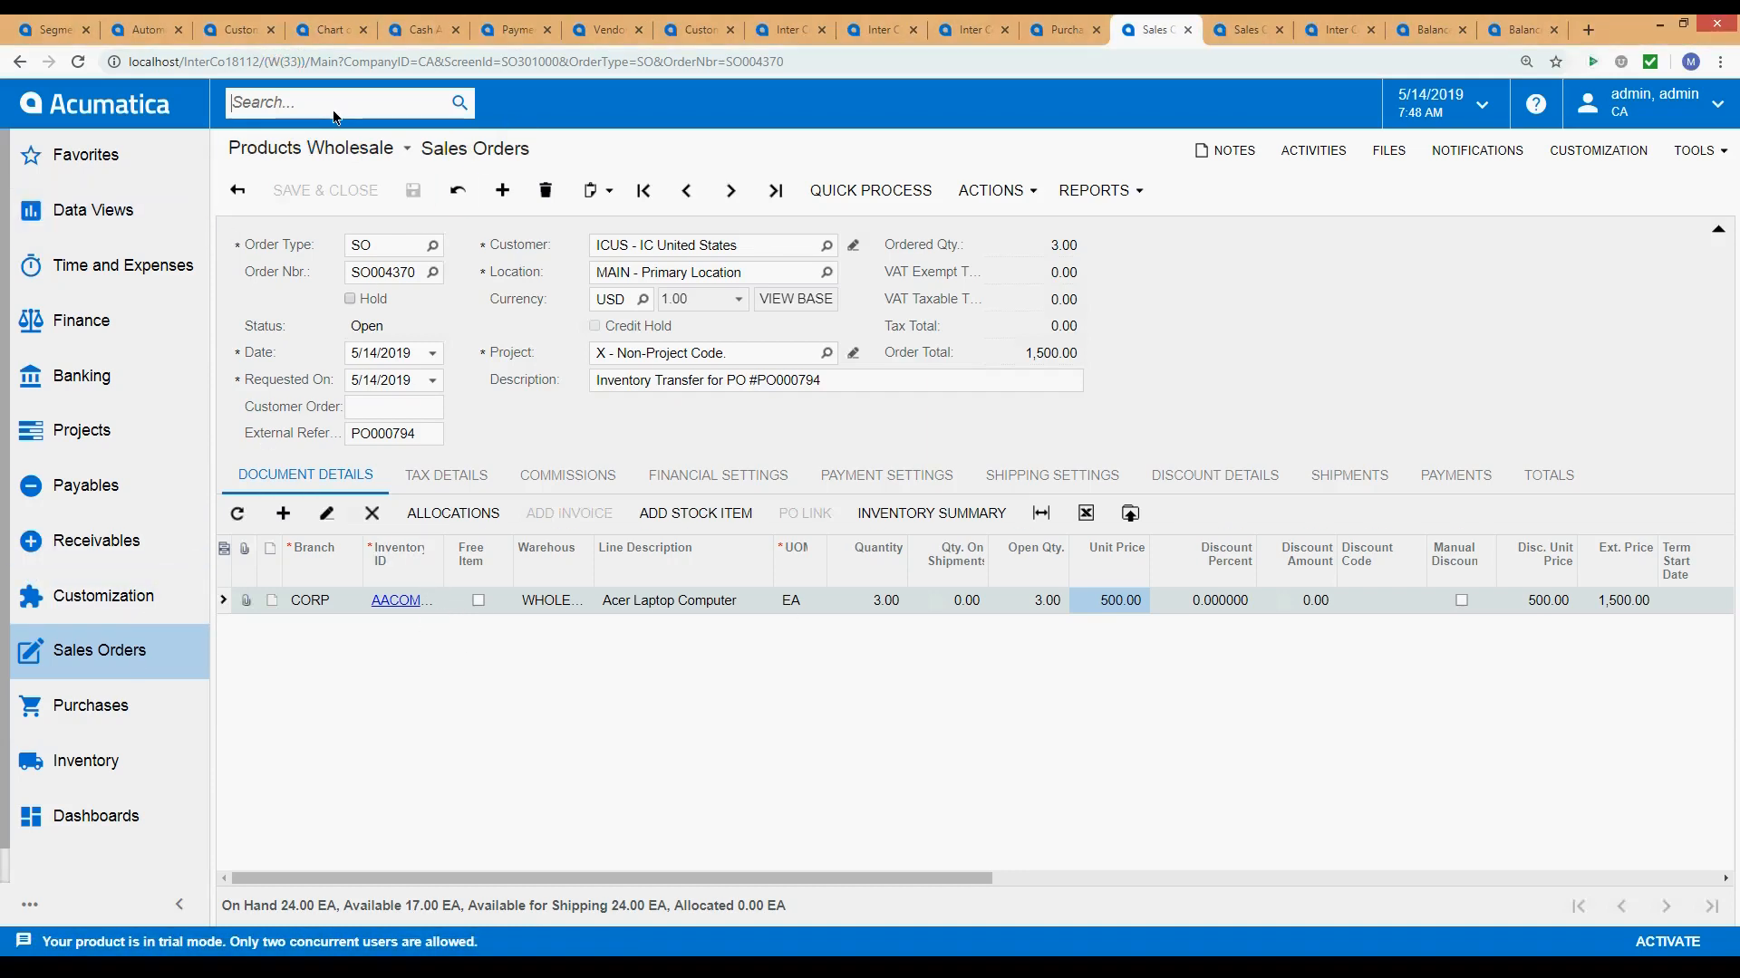
# Search for "Sales" in the CA company, view the Sales Prices form in a separate browser tab, and return to the sales order.
pyautogui.write('Sales')
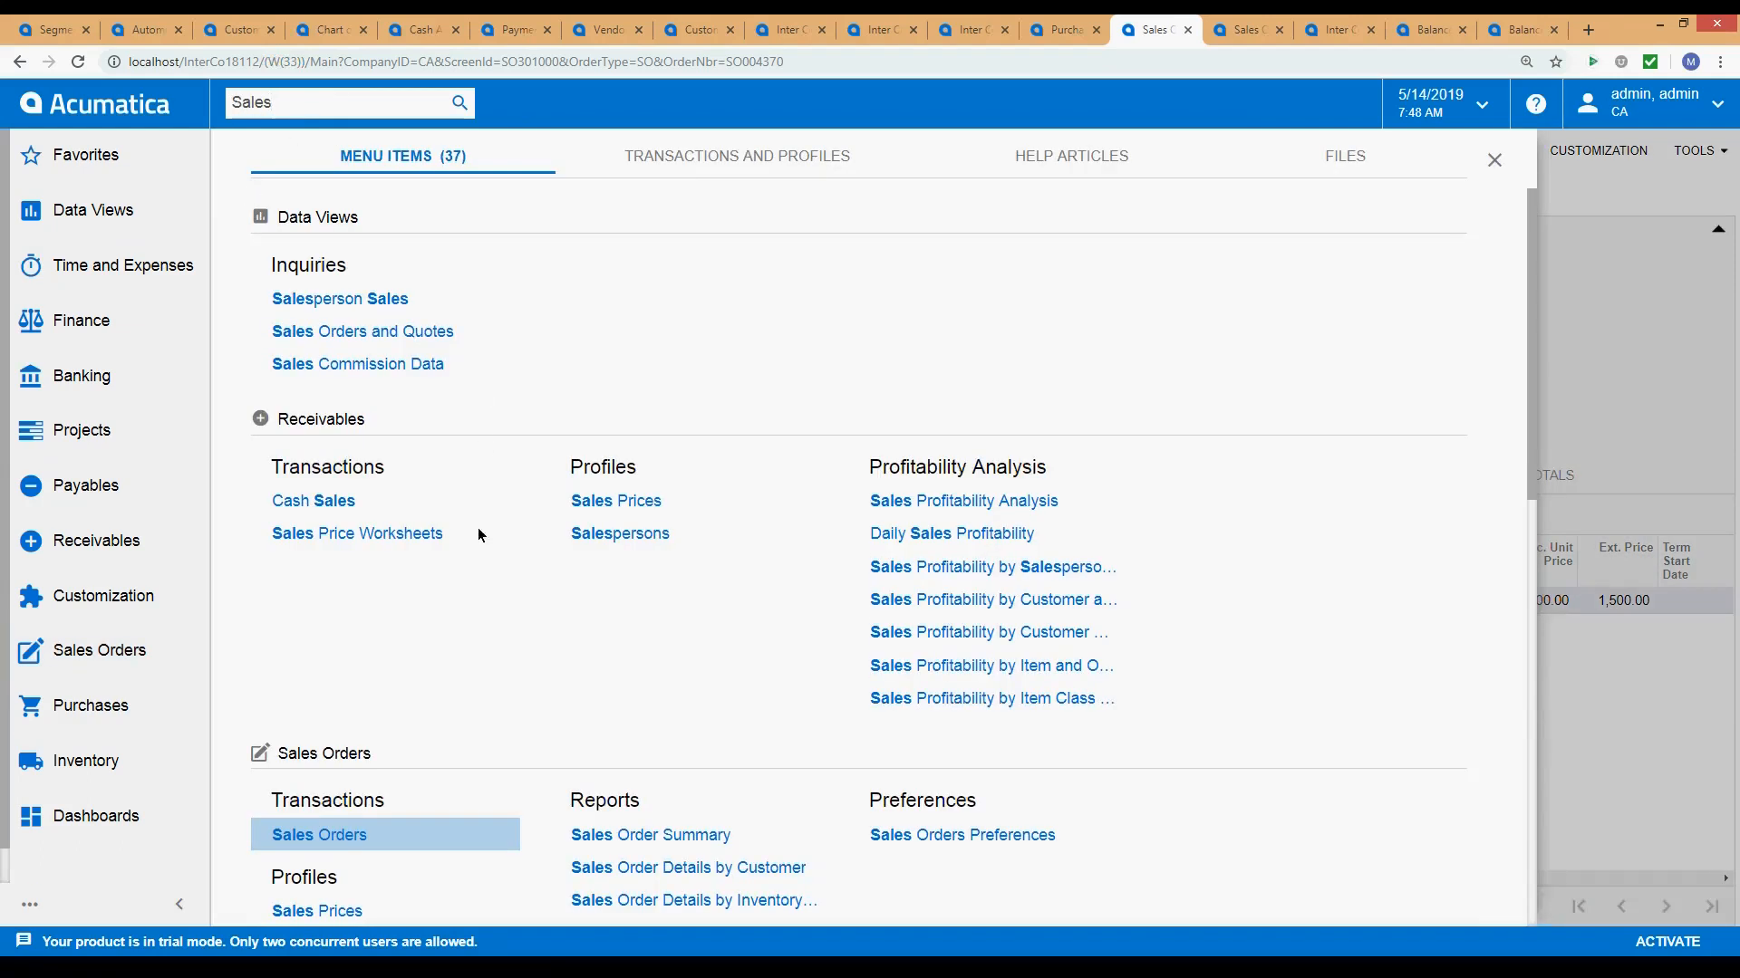
pyautogui.rightClick(601, 504)
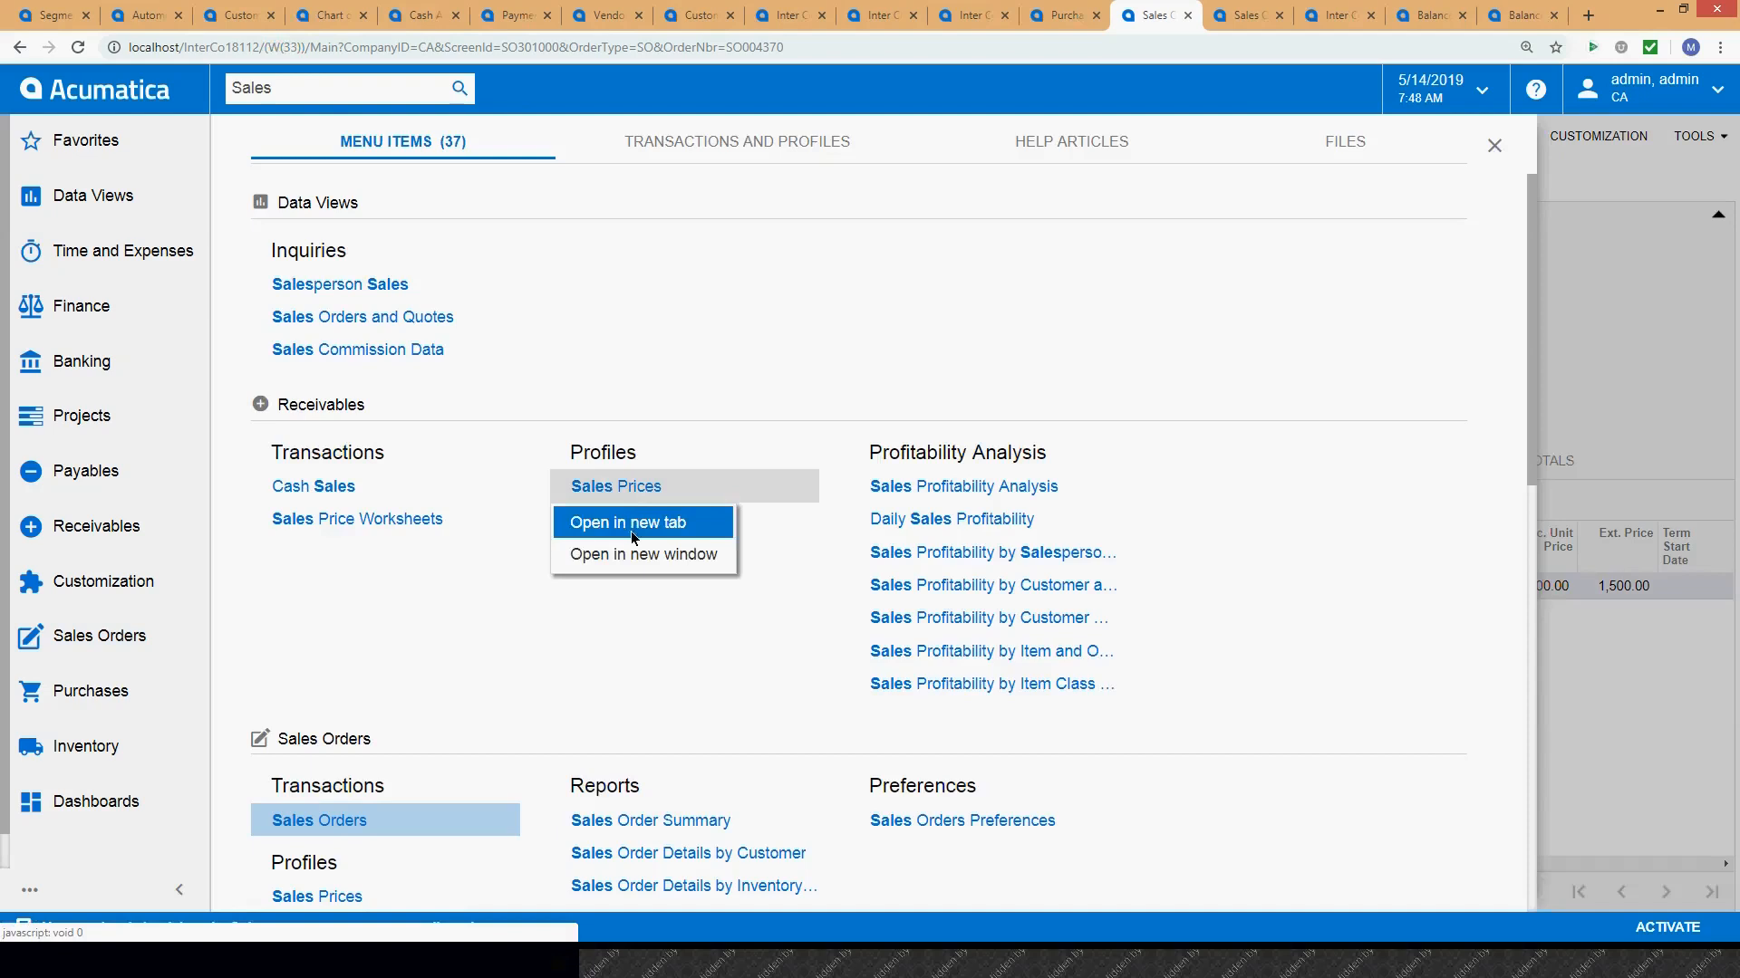
pyautogui.click(630, 523)
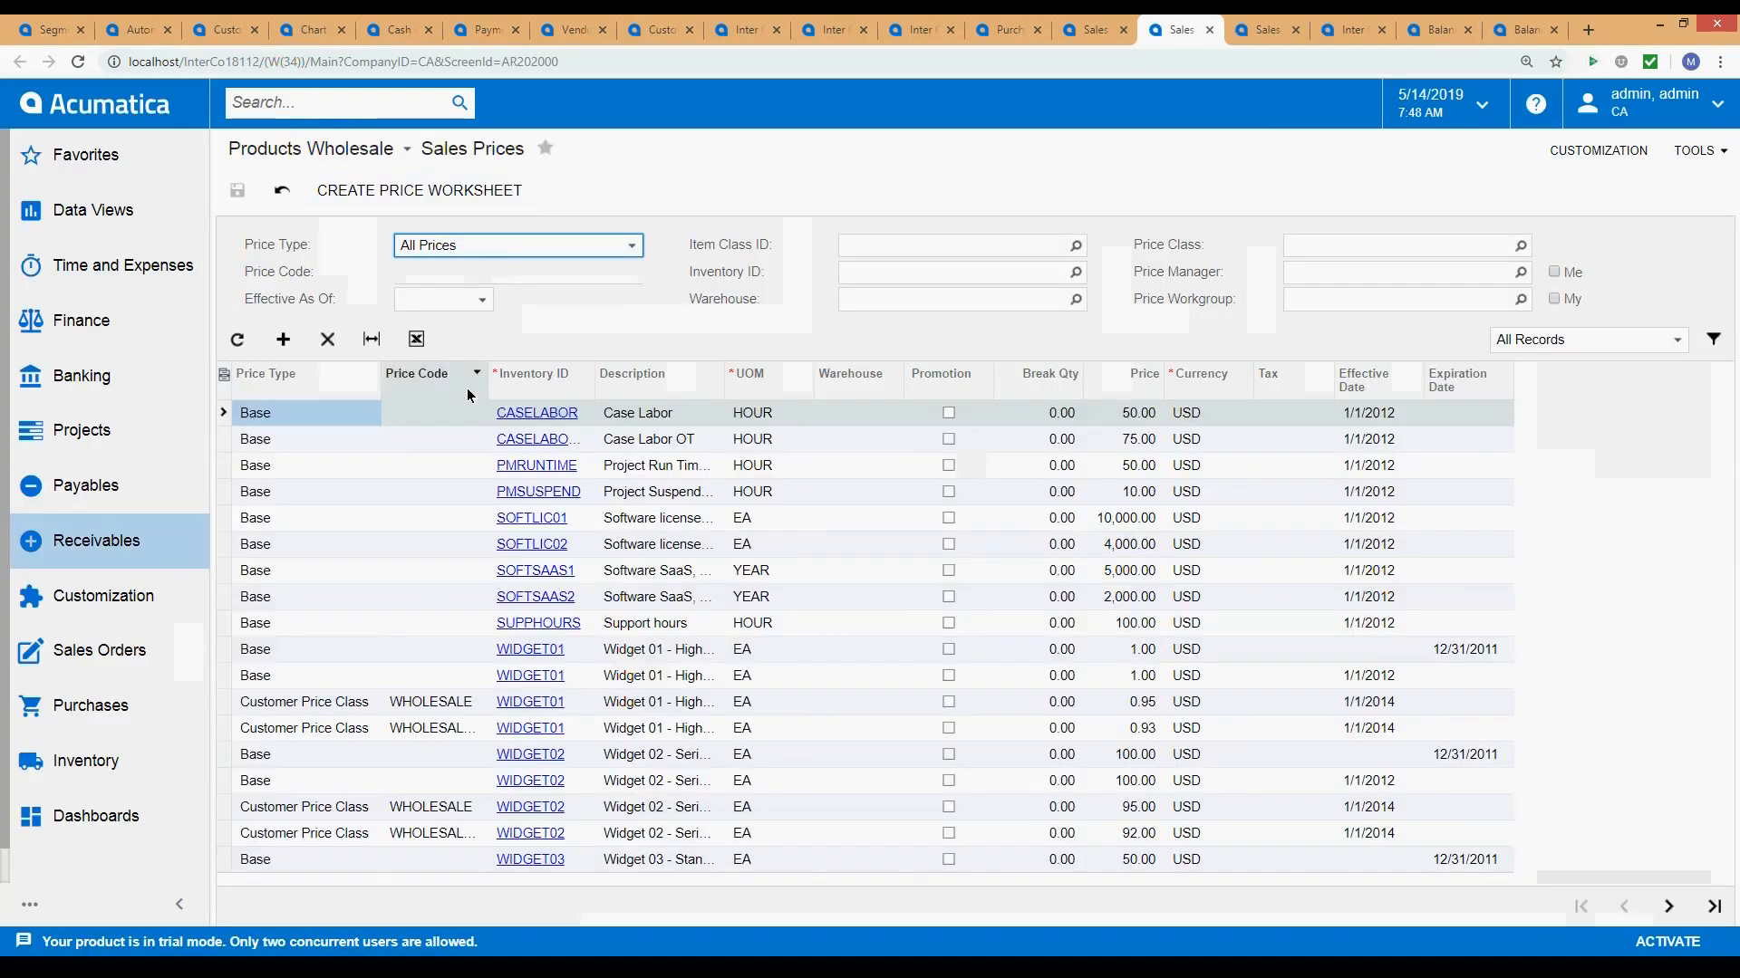
pyautogui.click(1096, 28)
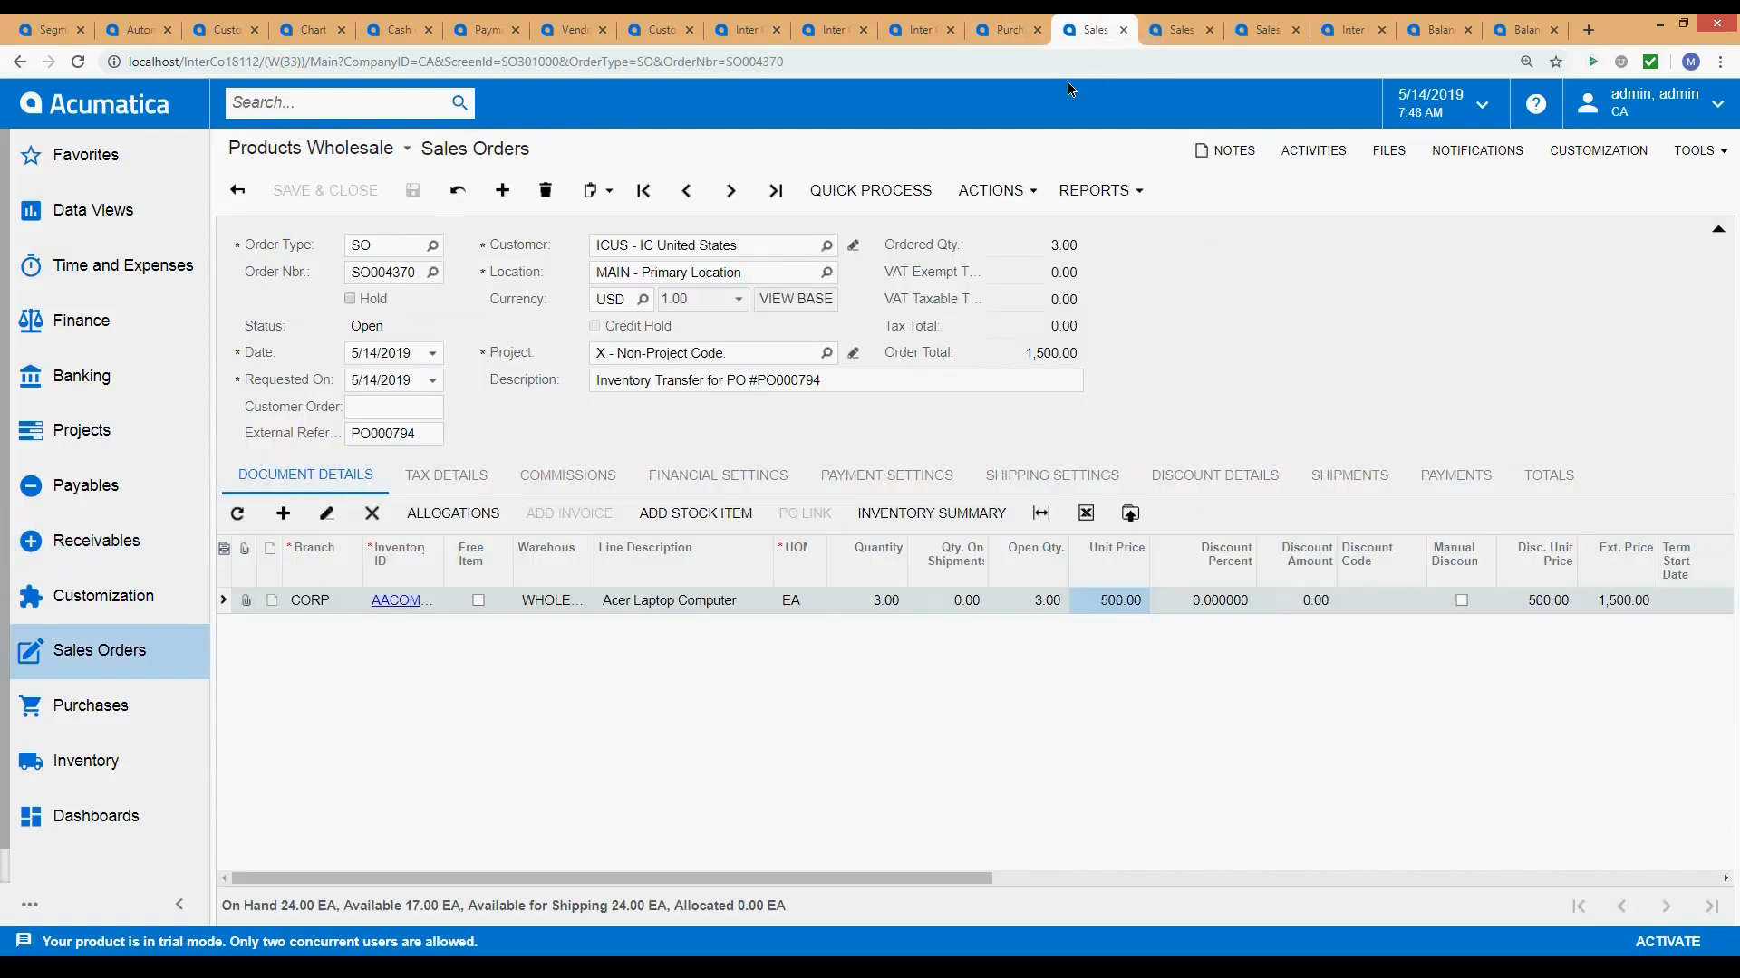
# Set the laptop line's unit price to 250 on the CA sales order and try to save the order.
pyautogui.click(1114, 601)
pyautogui.write('250')
pyautogui.click(1196, 600)
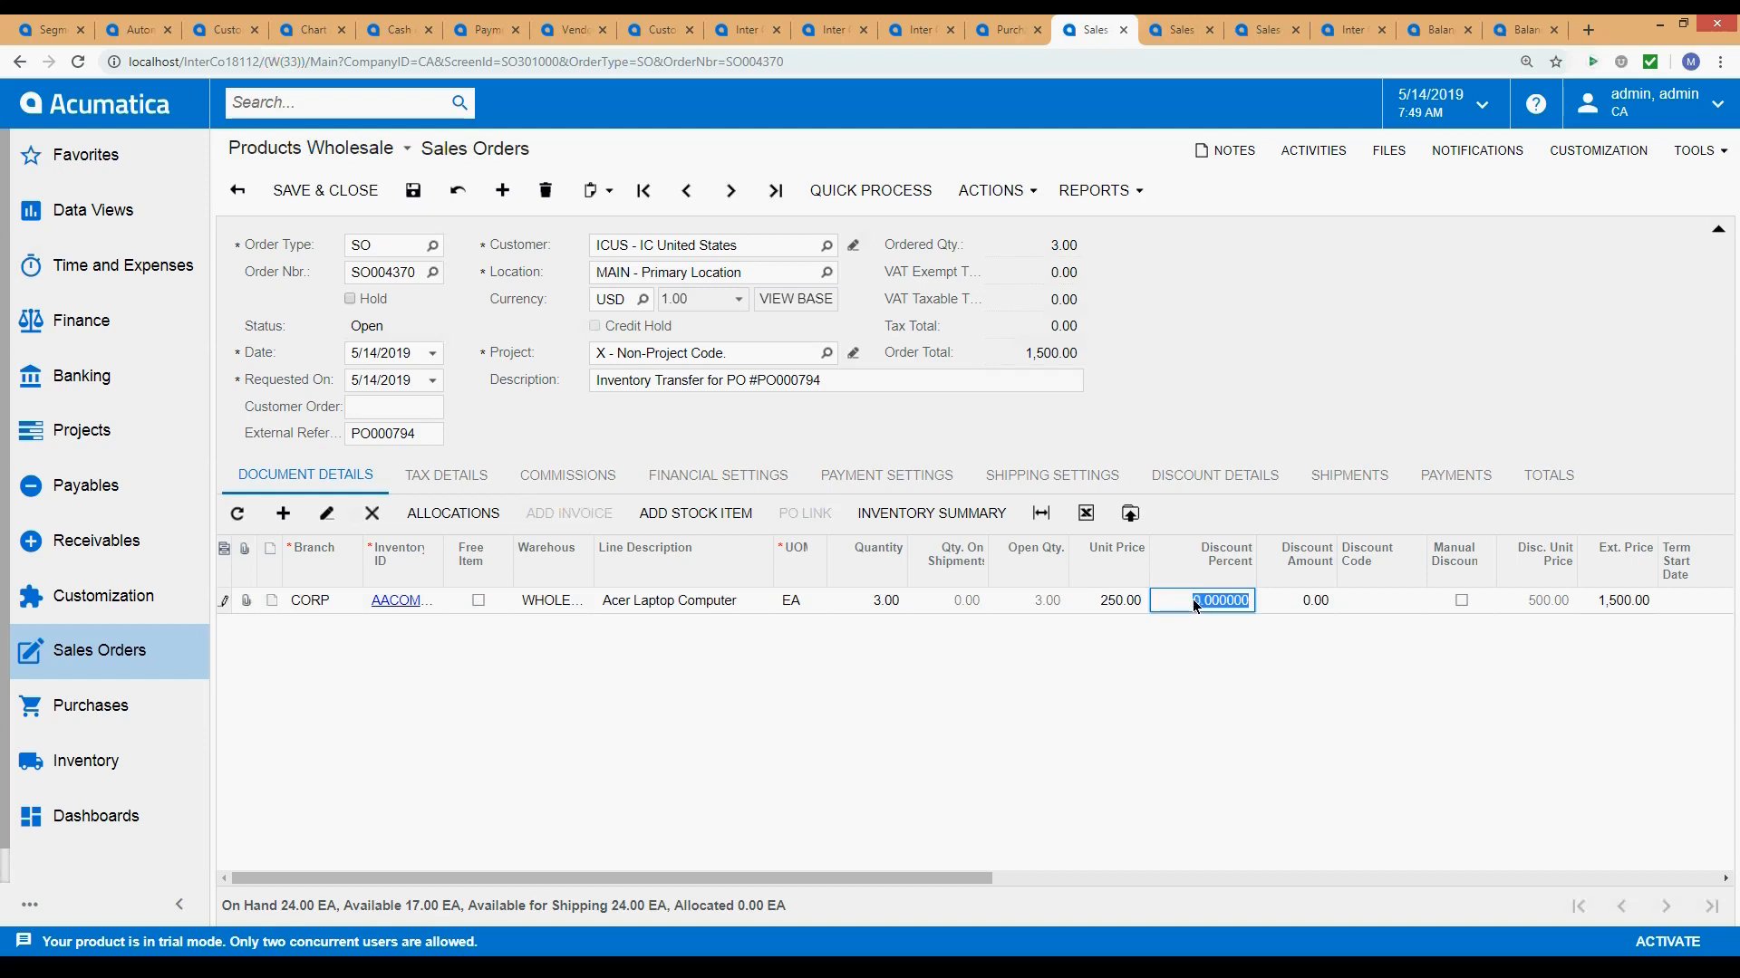
pyautogui.moveTo(1089, 600)
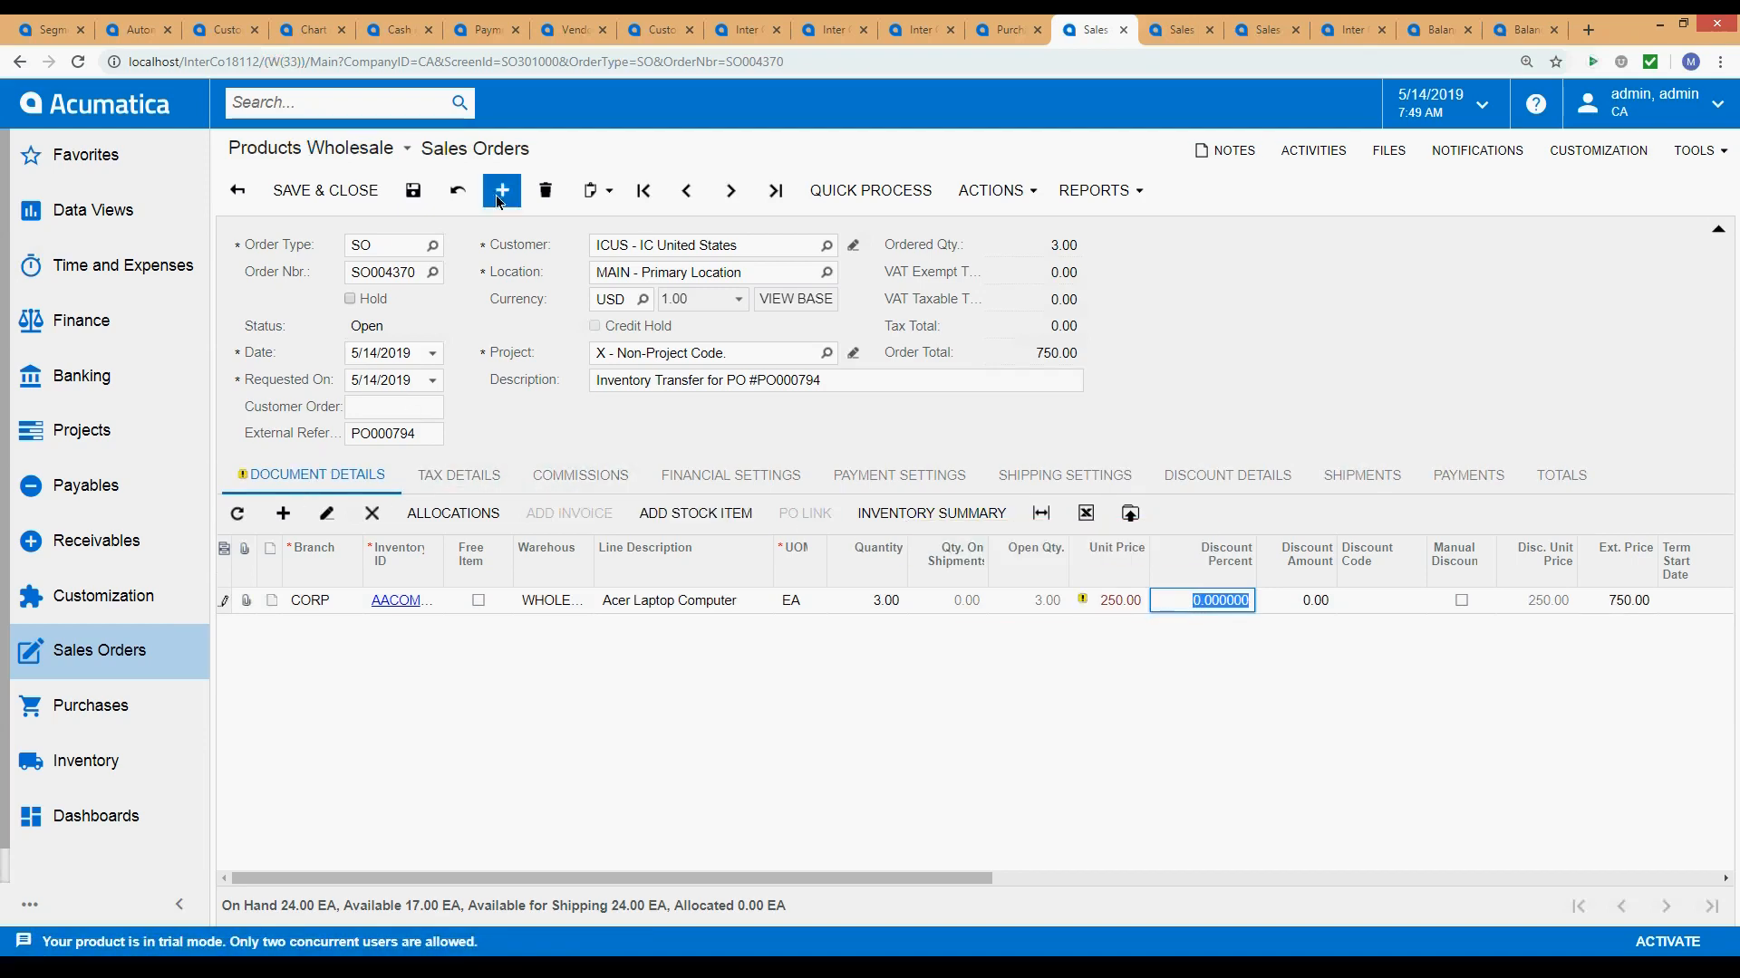
pyautogui.click(416, 194)
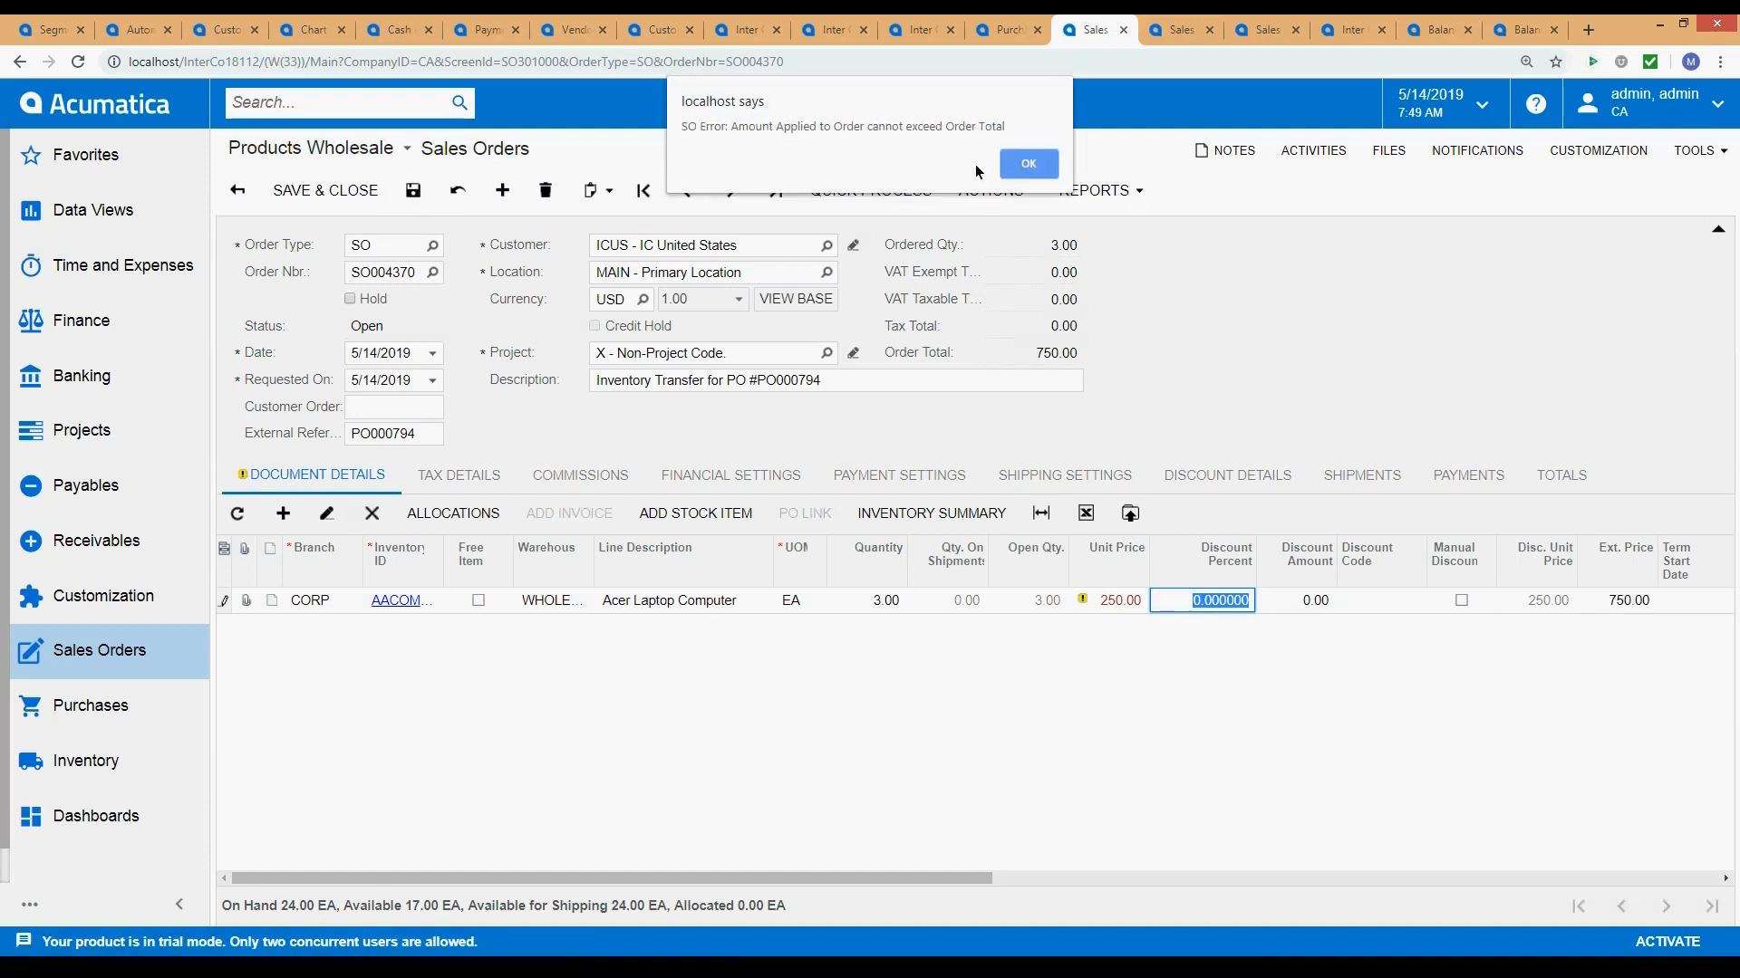
pyautogui.click(1028, 164)
# Set the payment amount applied to the CA sales order to 750, save the order, and return to its line details.
pyautogui.click(1472, 474)
pyautogui.click(578, 586)
pyautogui.write('750')
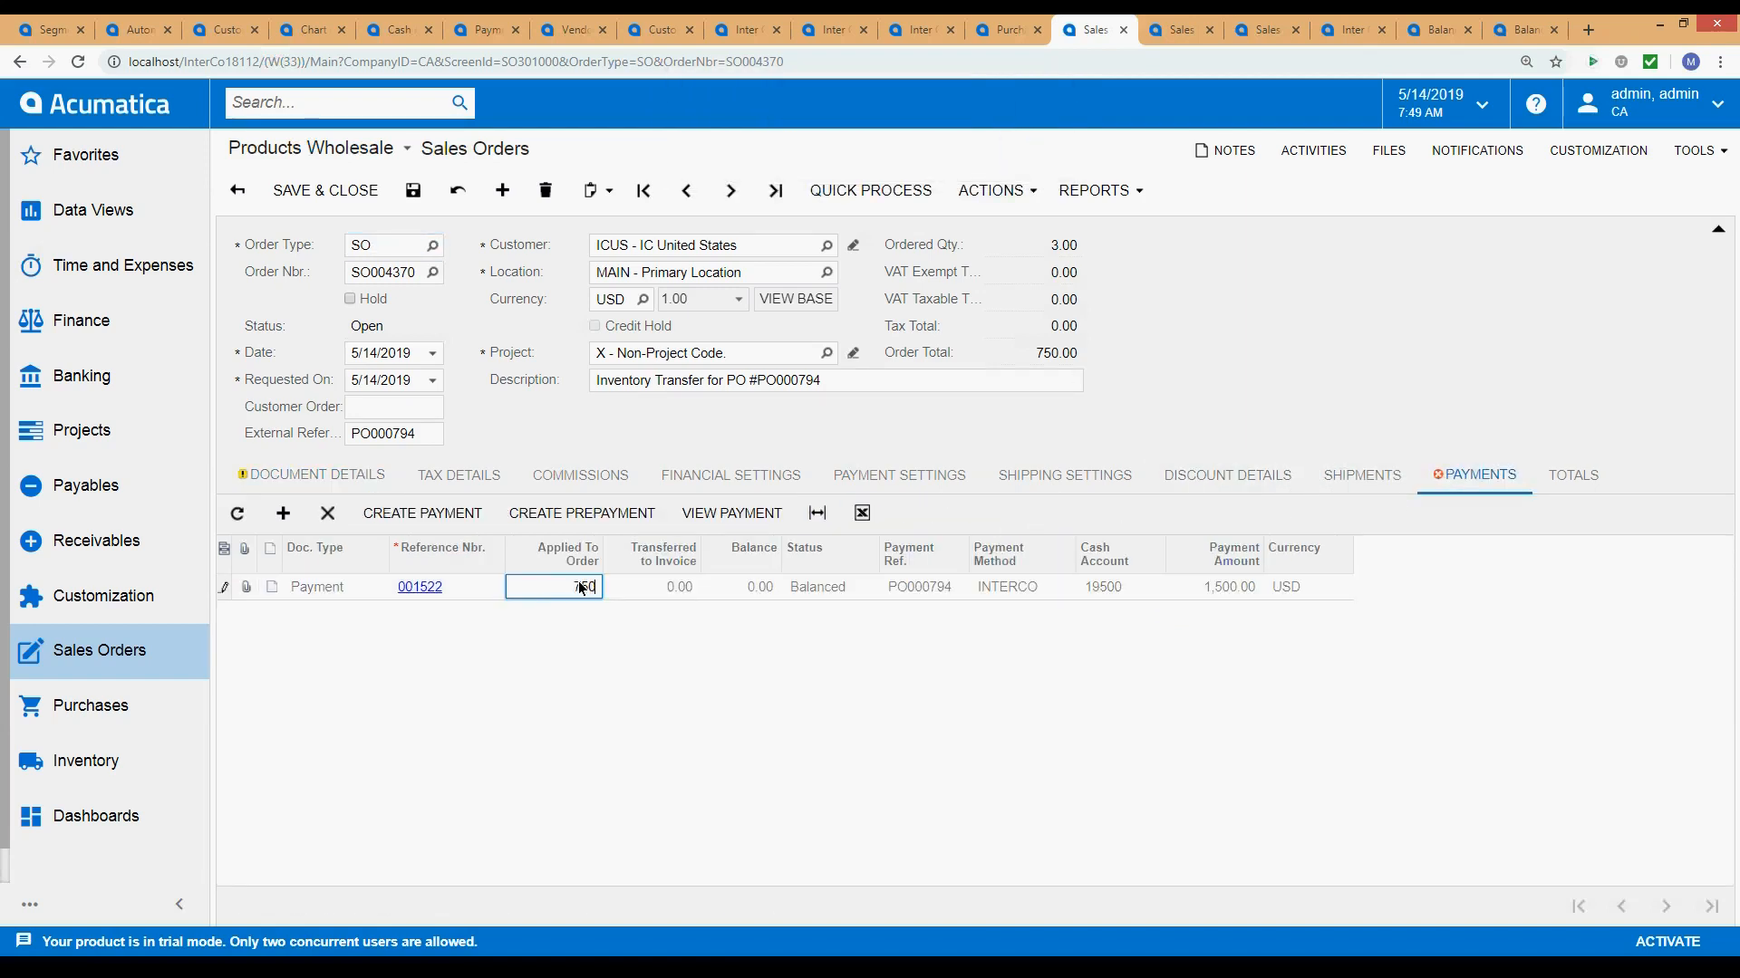
pyautogui.click(654, 589)
pyautogui.click(424, 203)
pyautogui.click(326, 472)
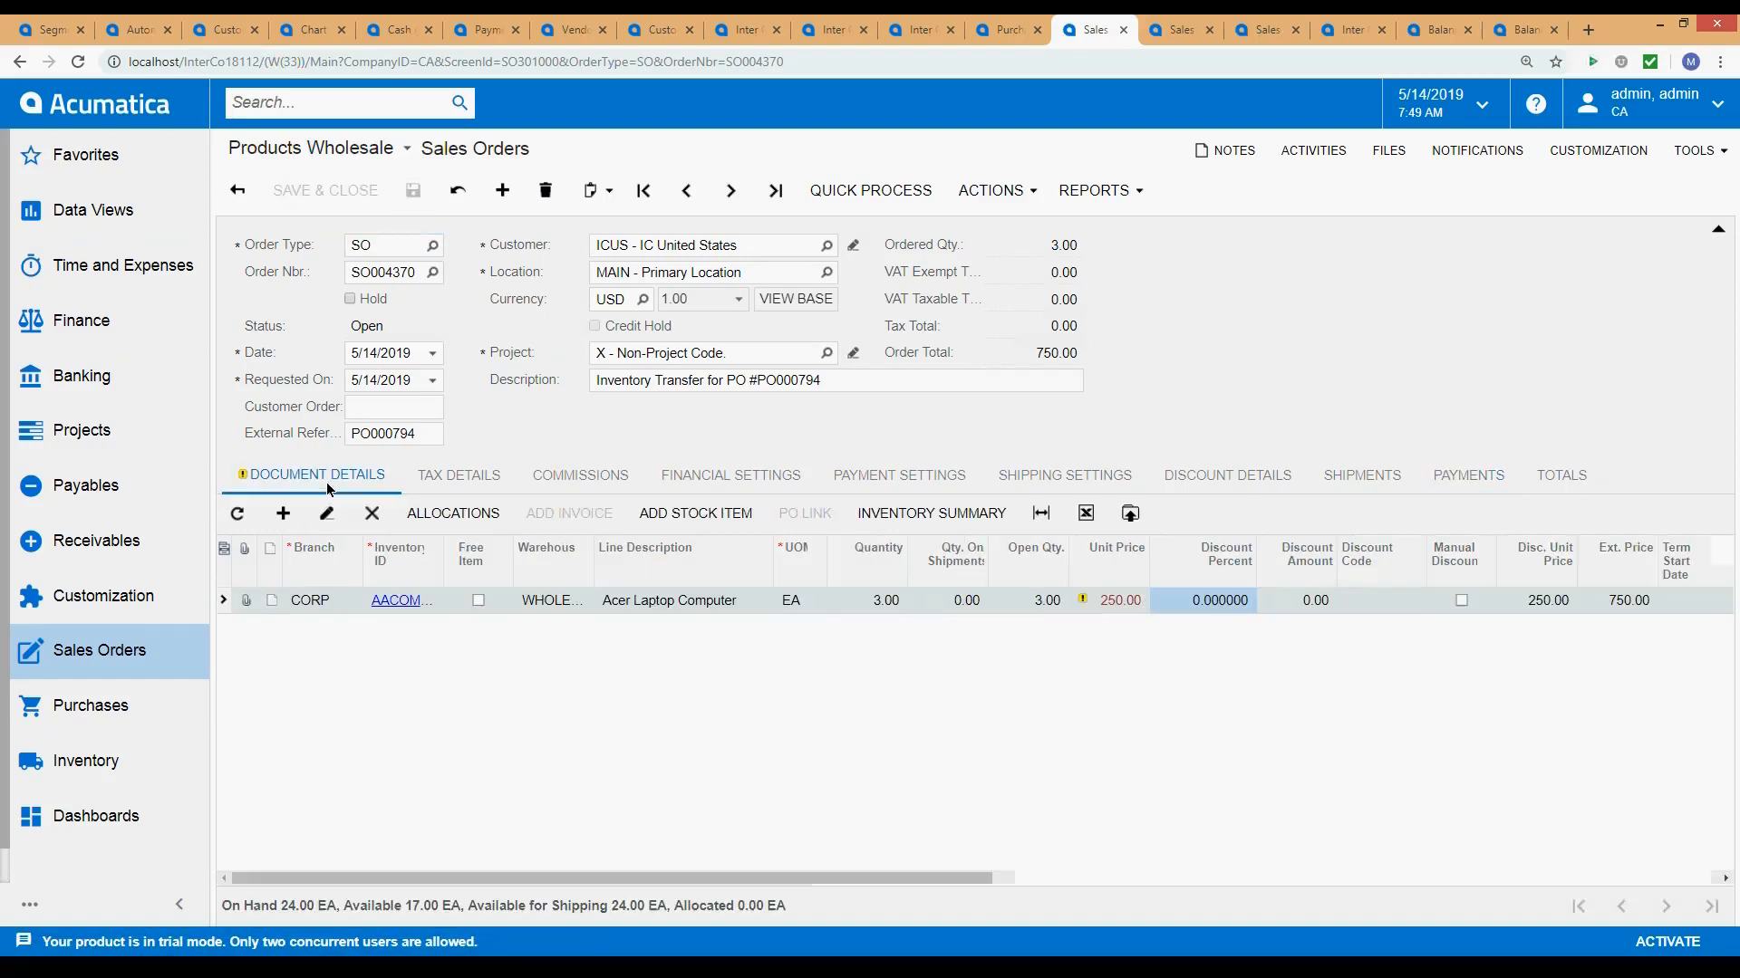
# Open the payment linked to the CA sales order in a widened window, examine its card/account and cash account, and close it.
pyautogui.moveTo(1122, 601)
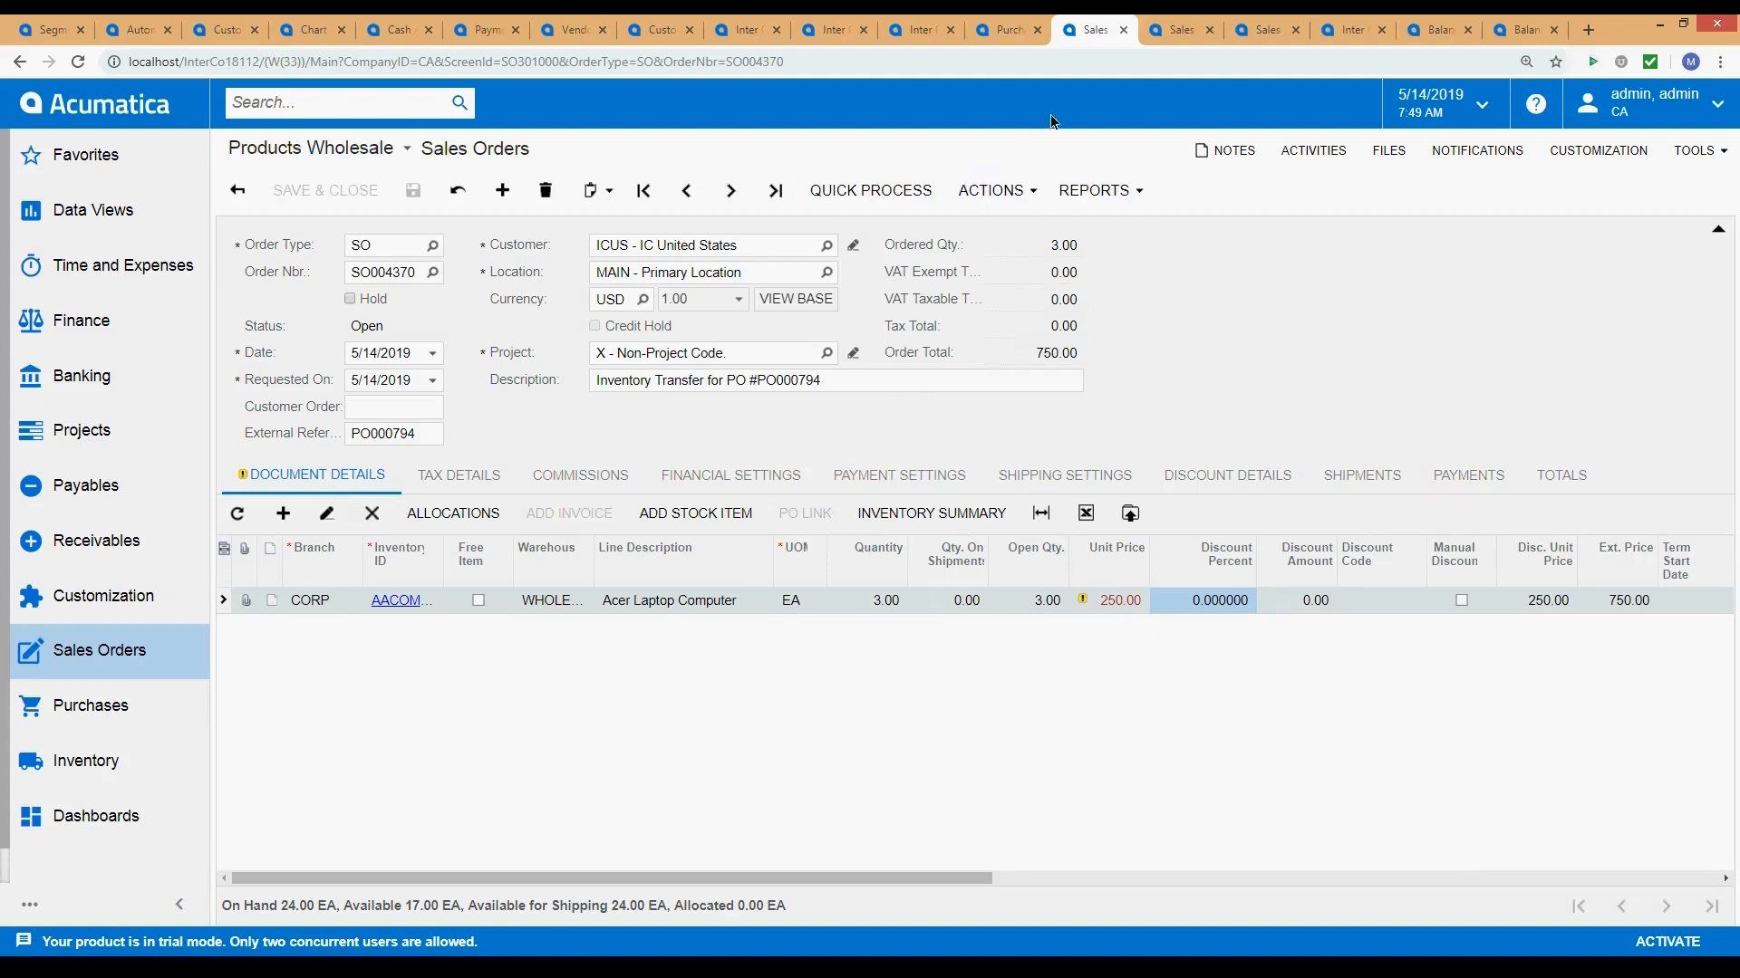
pyautogui.click(1469, 485)
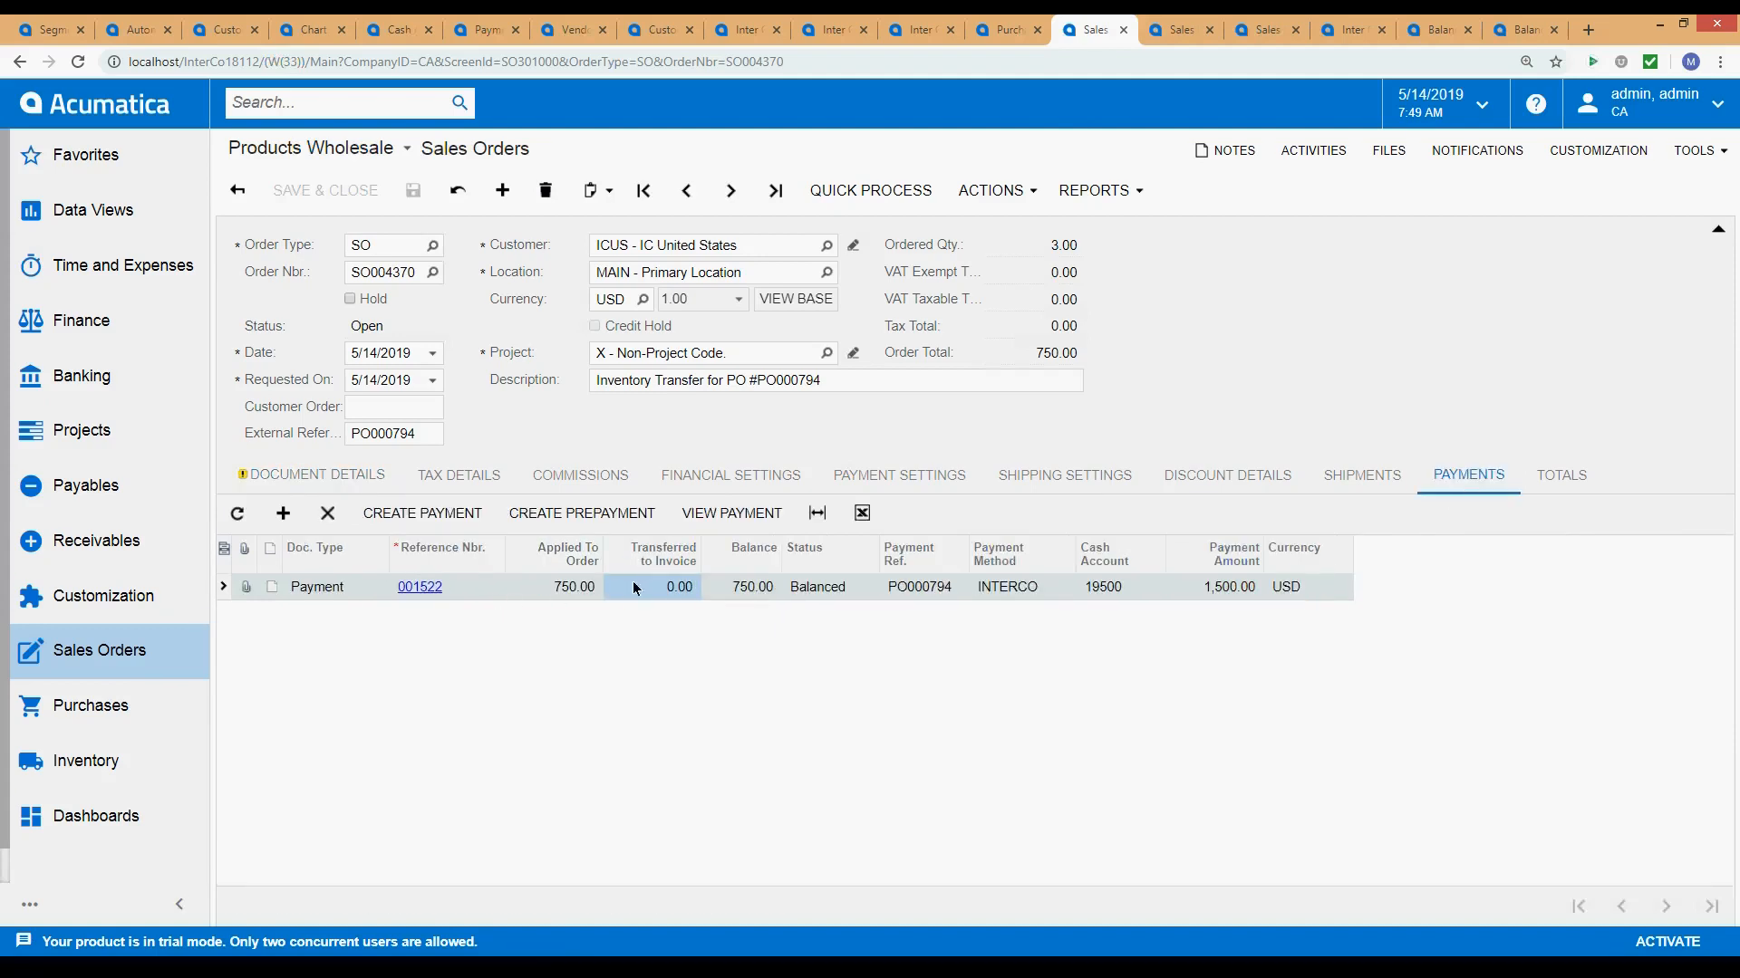
pyautogui.click(426, 585)
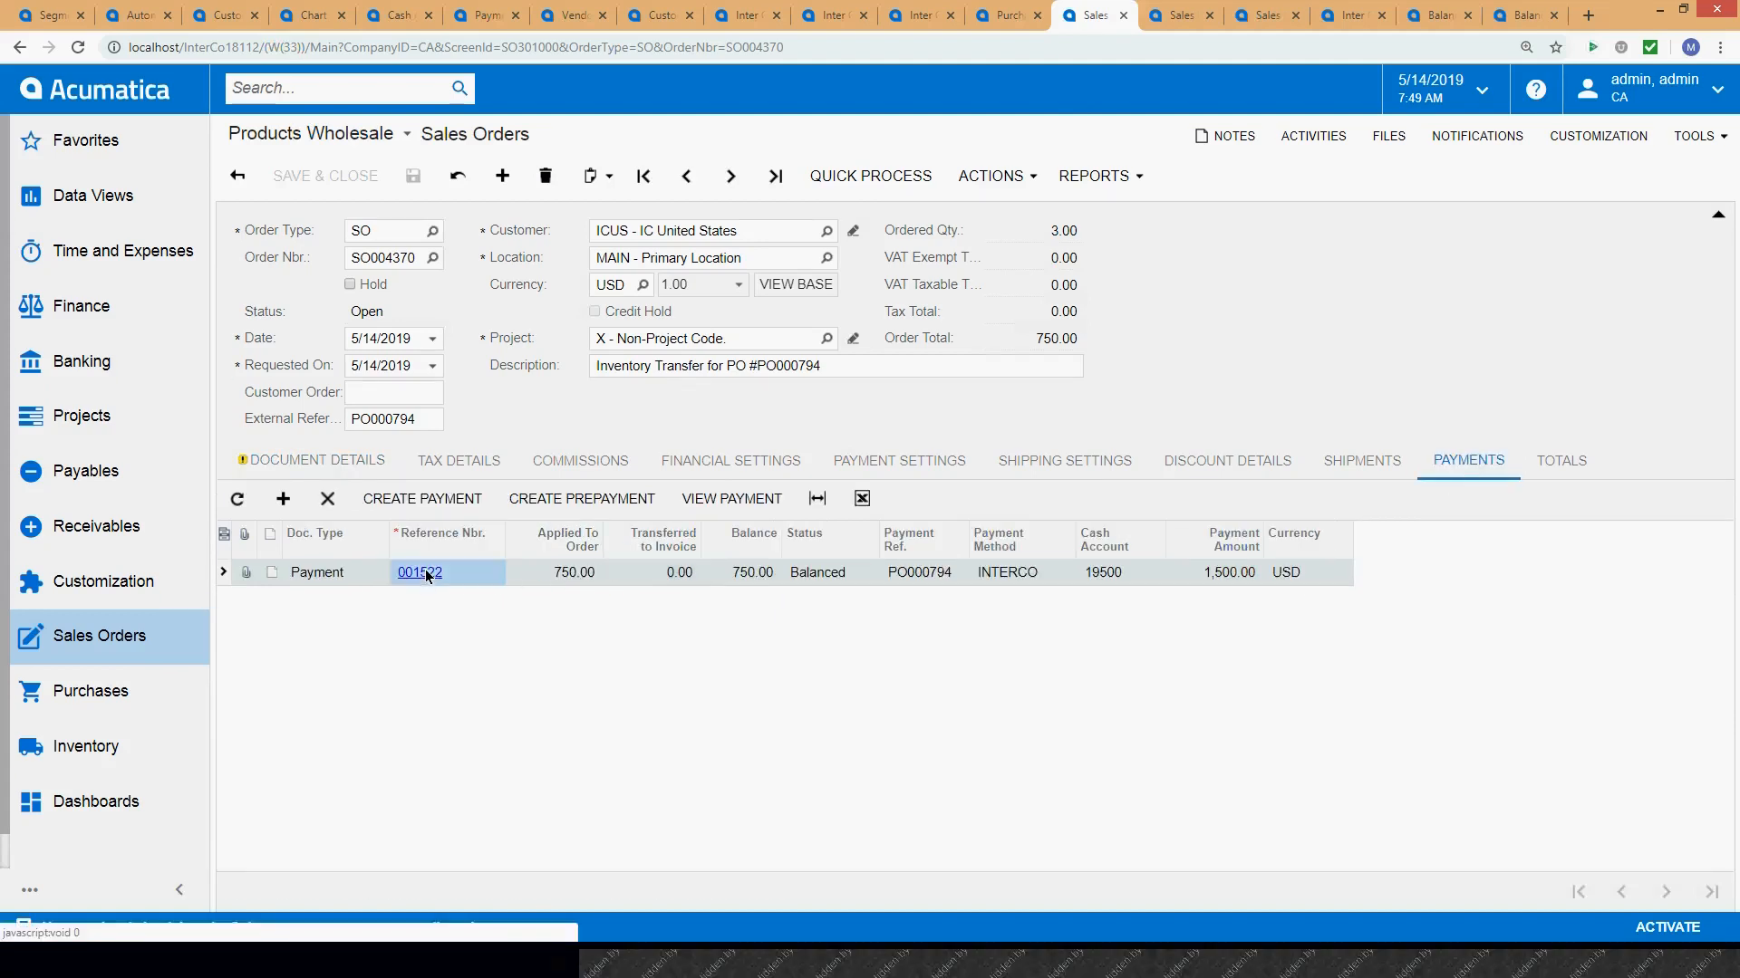
pyautogui.moveTo(566, 79); pyautogui.dragTo(1118, 157)
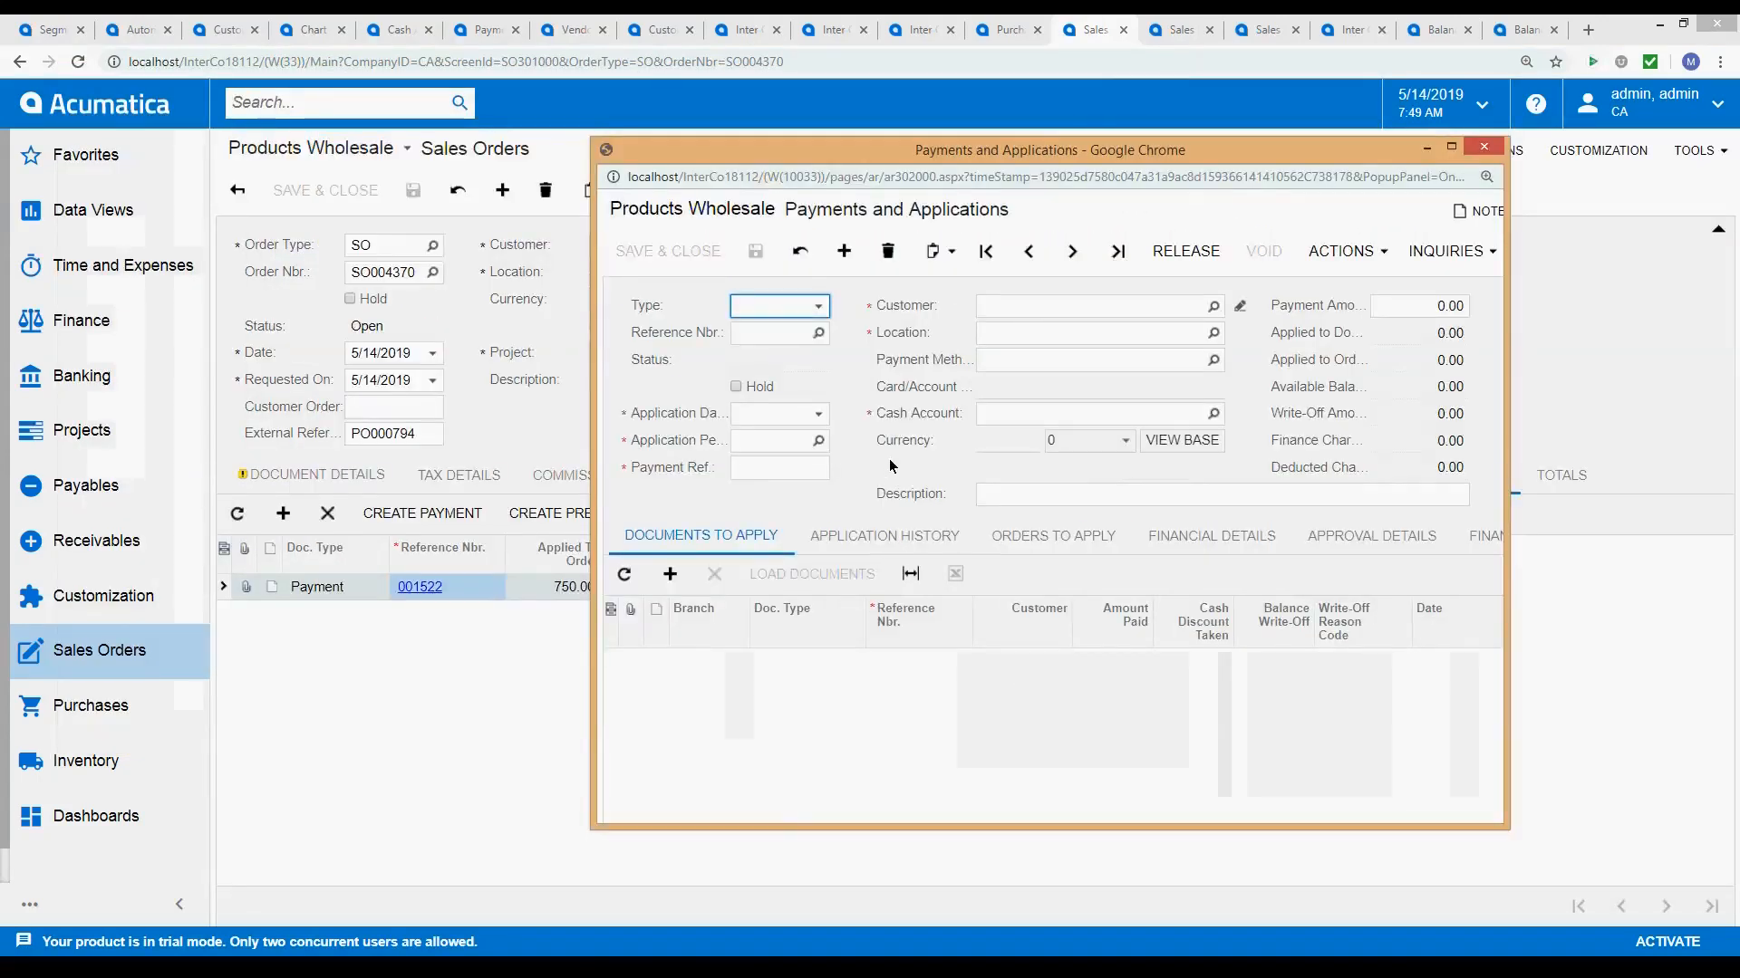
pyautogui.moveTo(591, 427); pyautogui.dragTo(269, 428)
pyautogui.tripleClick(823, 391)
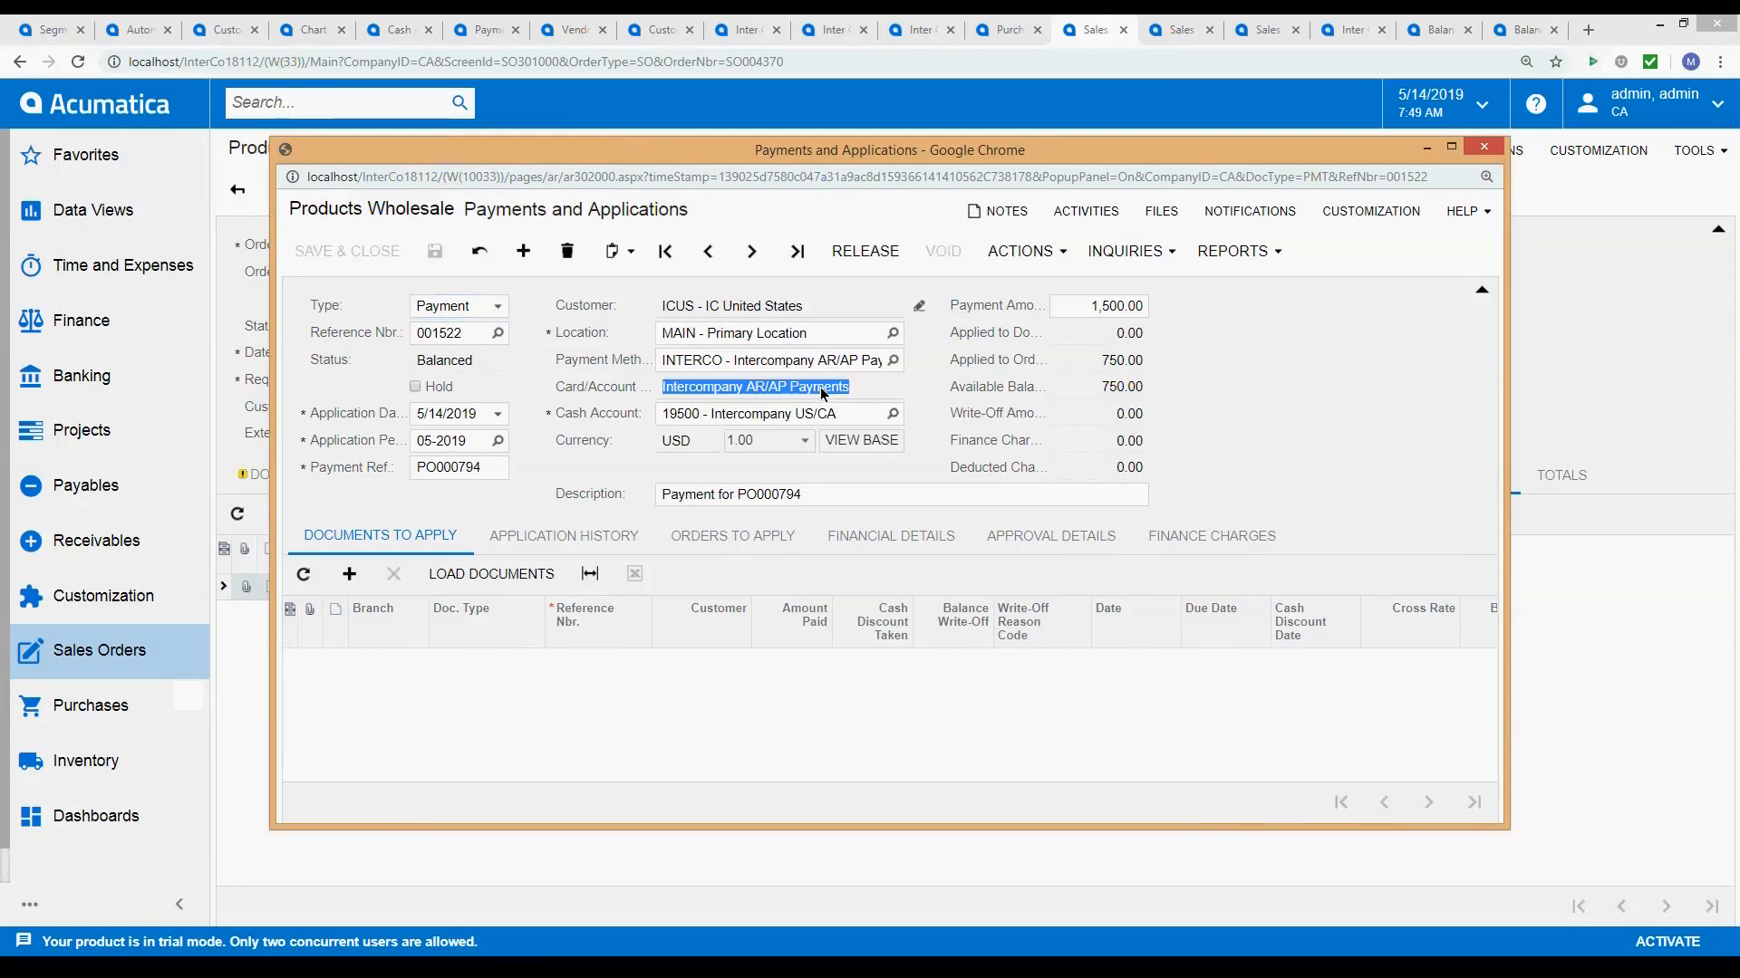
pyautogui.click(738, 413)
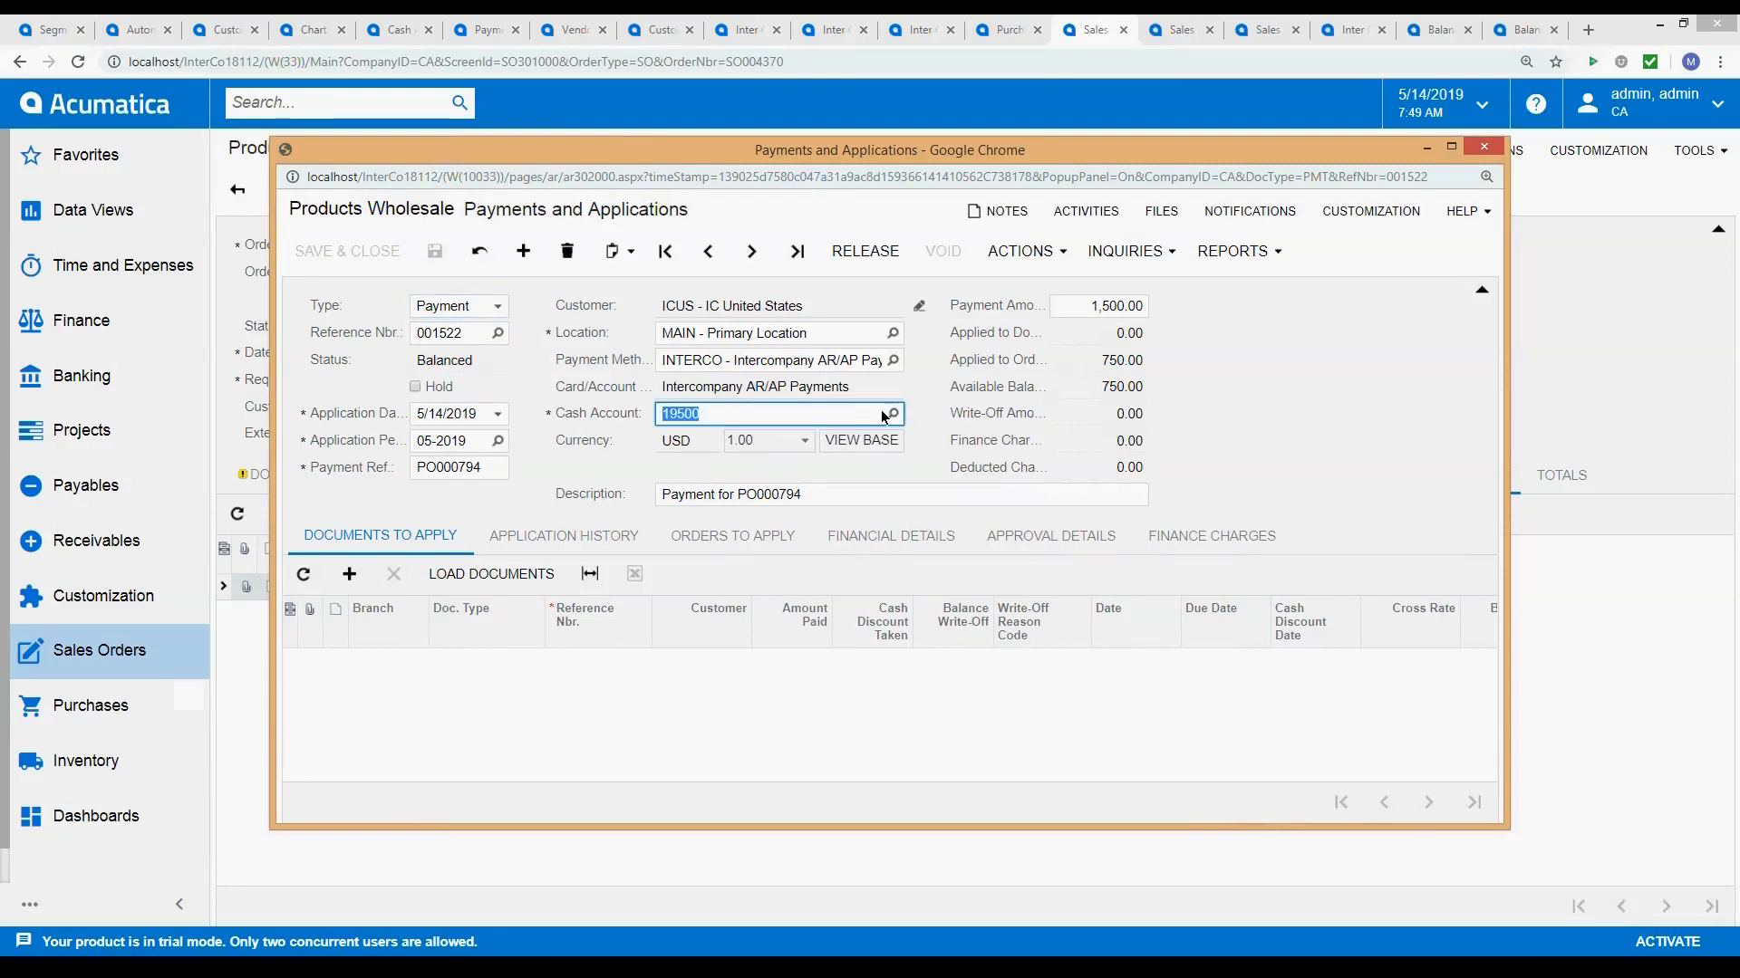
pyautogui.tripleClick(839, 391)
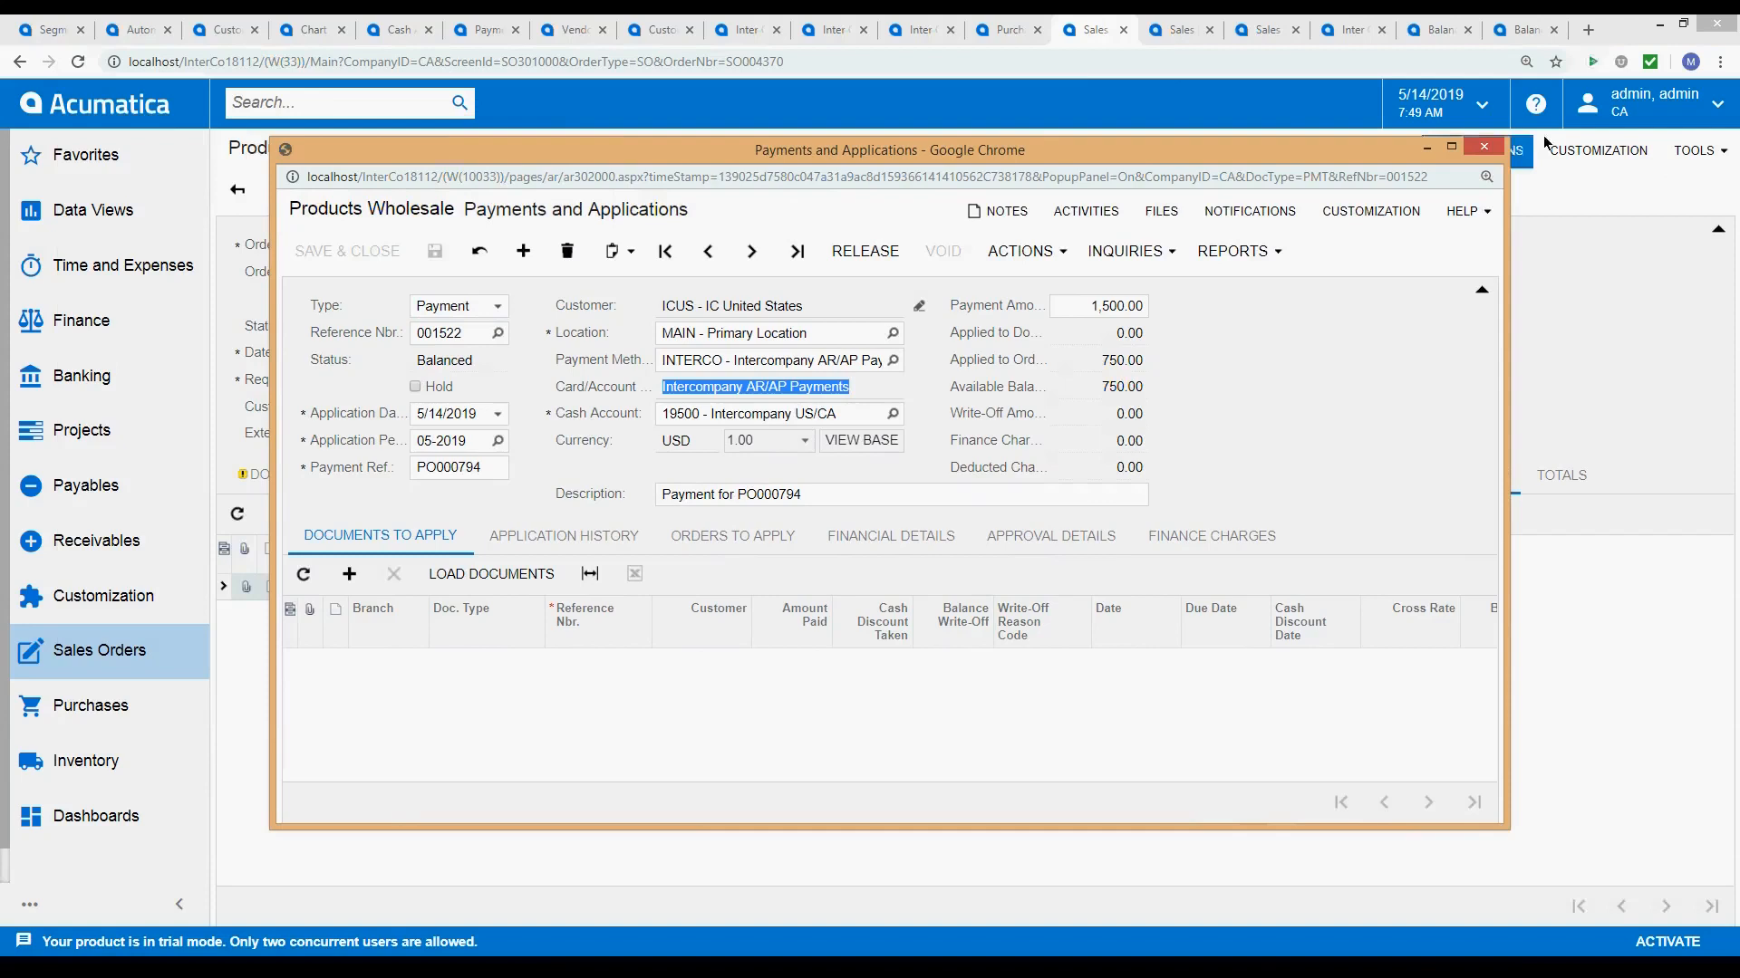
pyautogui.click(1484, 146)
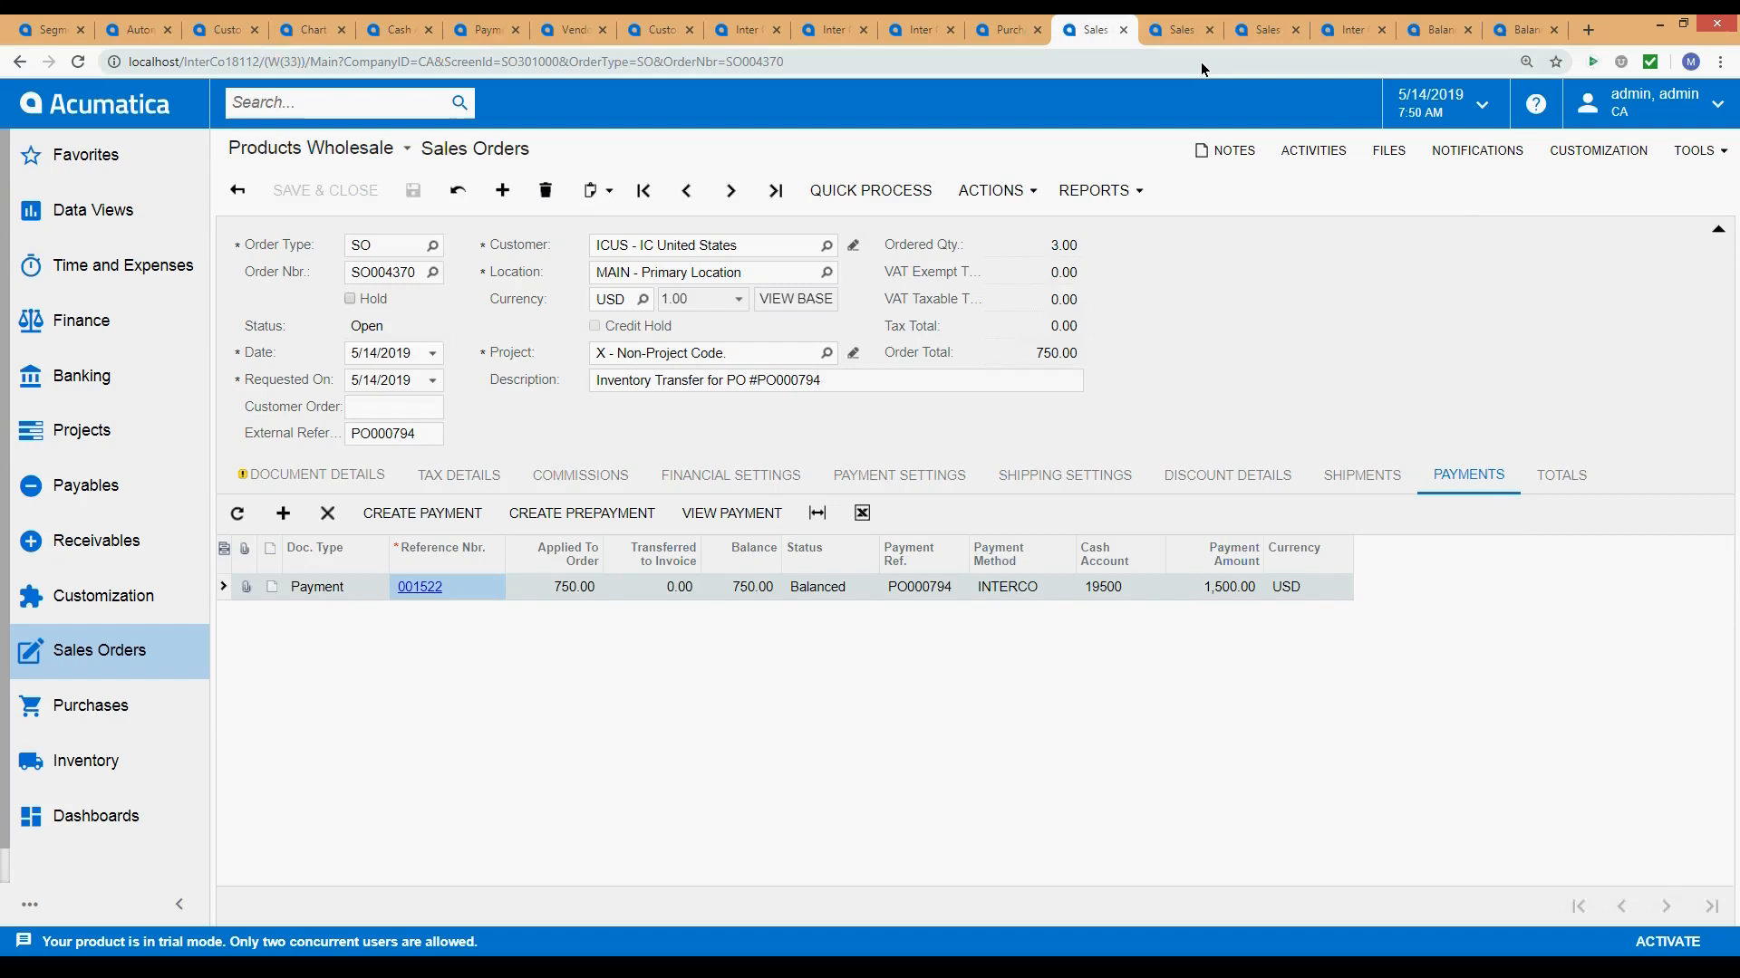
# Close the CA Sales Prices page and open the new ICUS order from the refreshed MX sales orders list.
pyautogui.click(1170, 29)
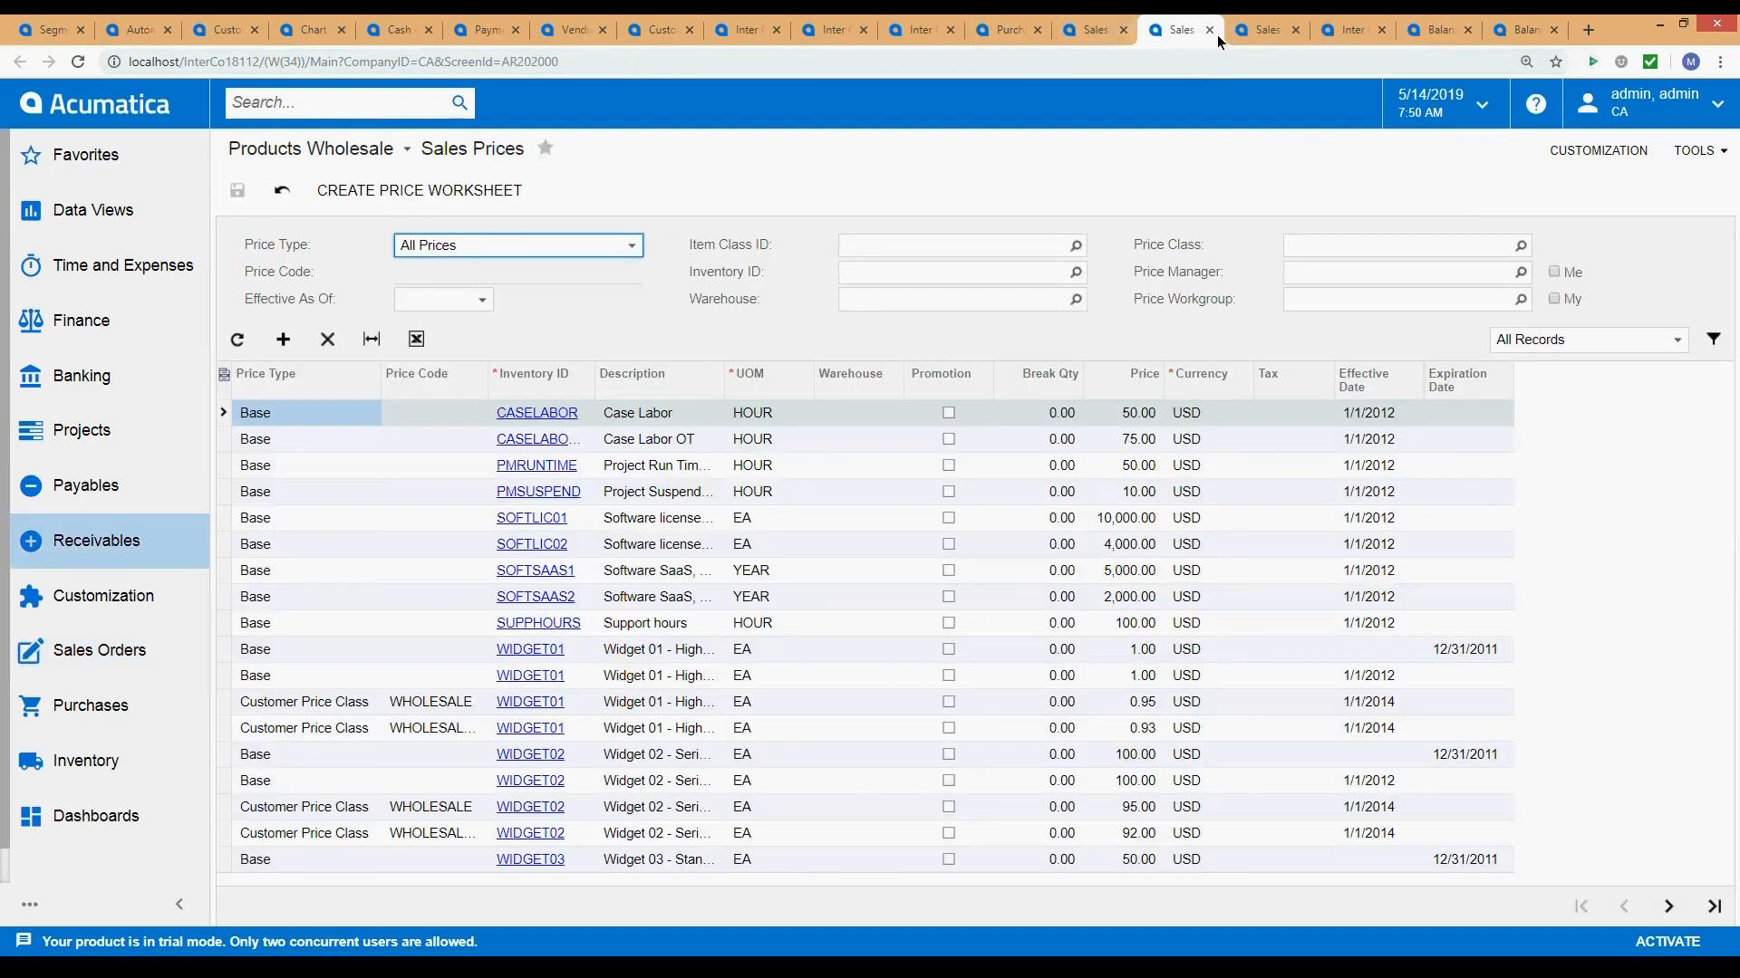
pyautogui.click(1208, 31)
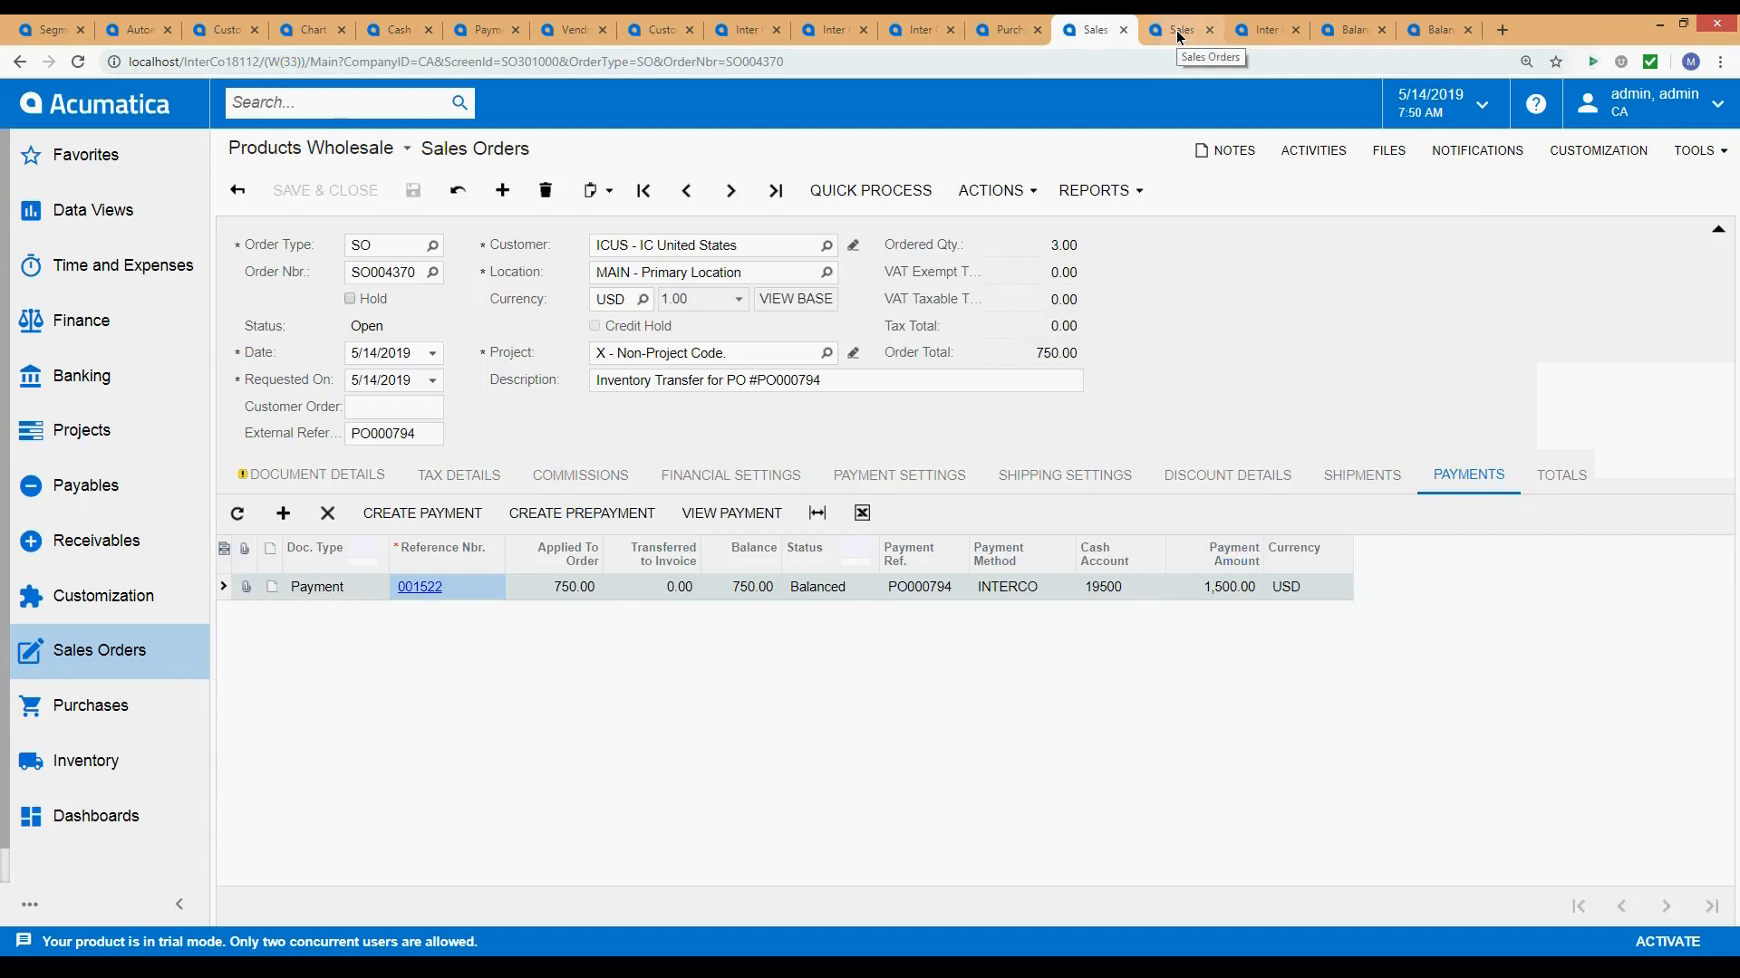
pyautogui.click(1177, 33)
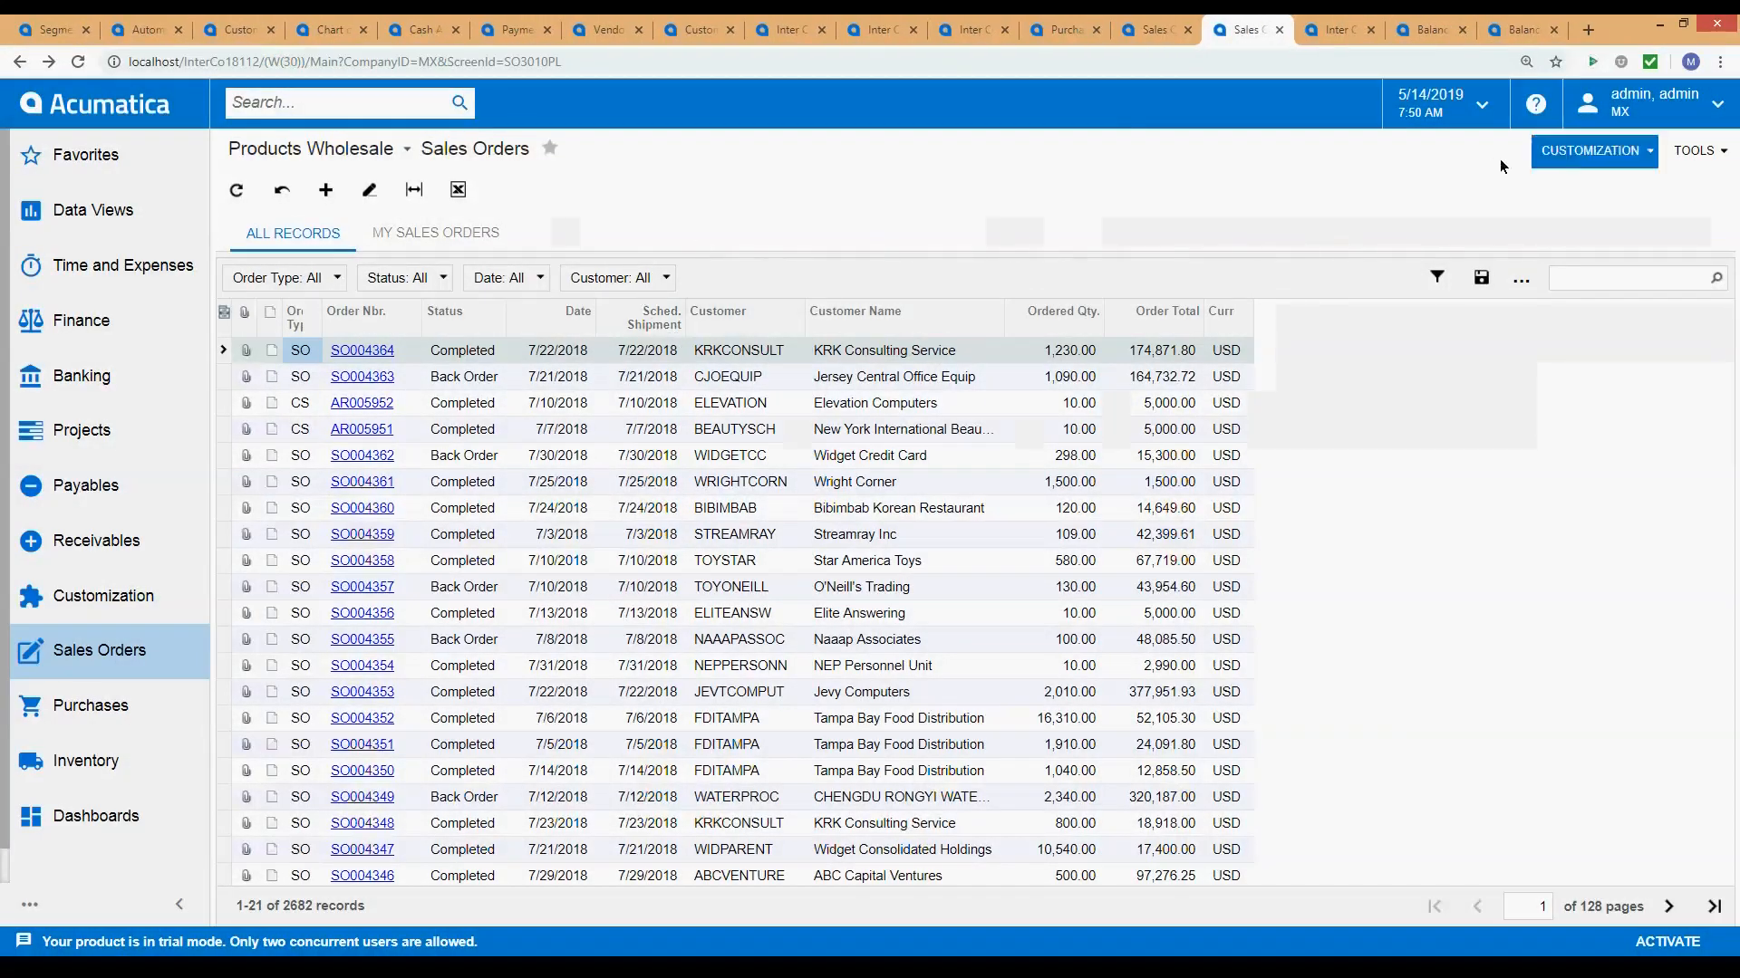
pyautogui.click(237, 191)
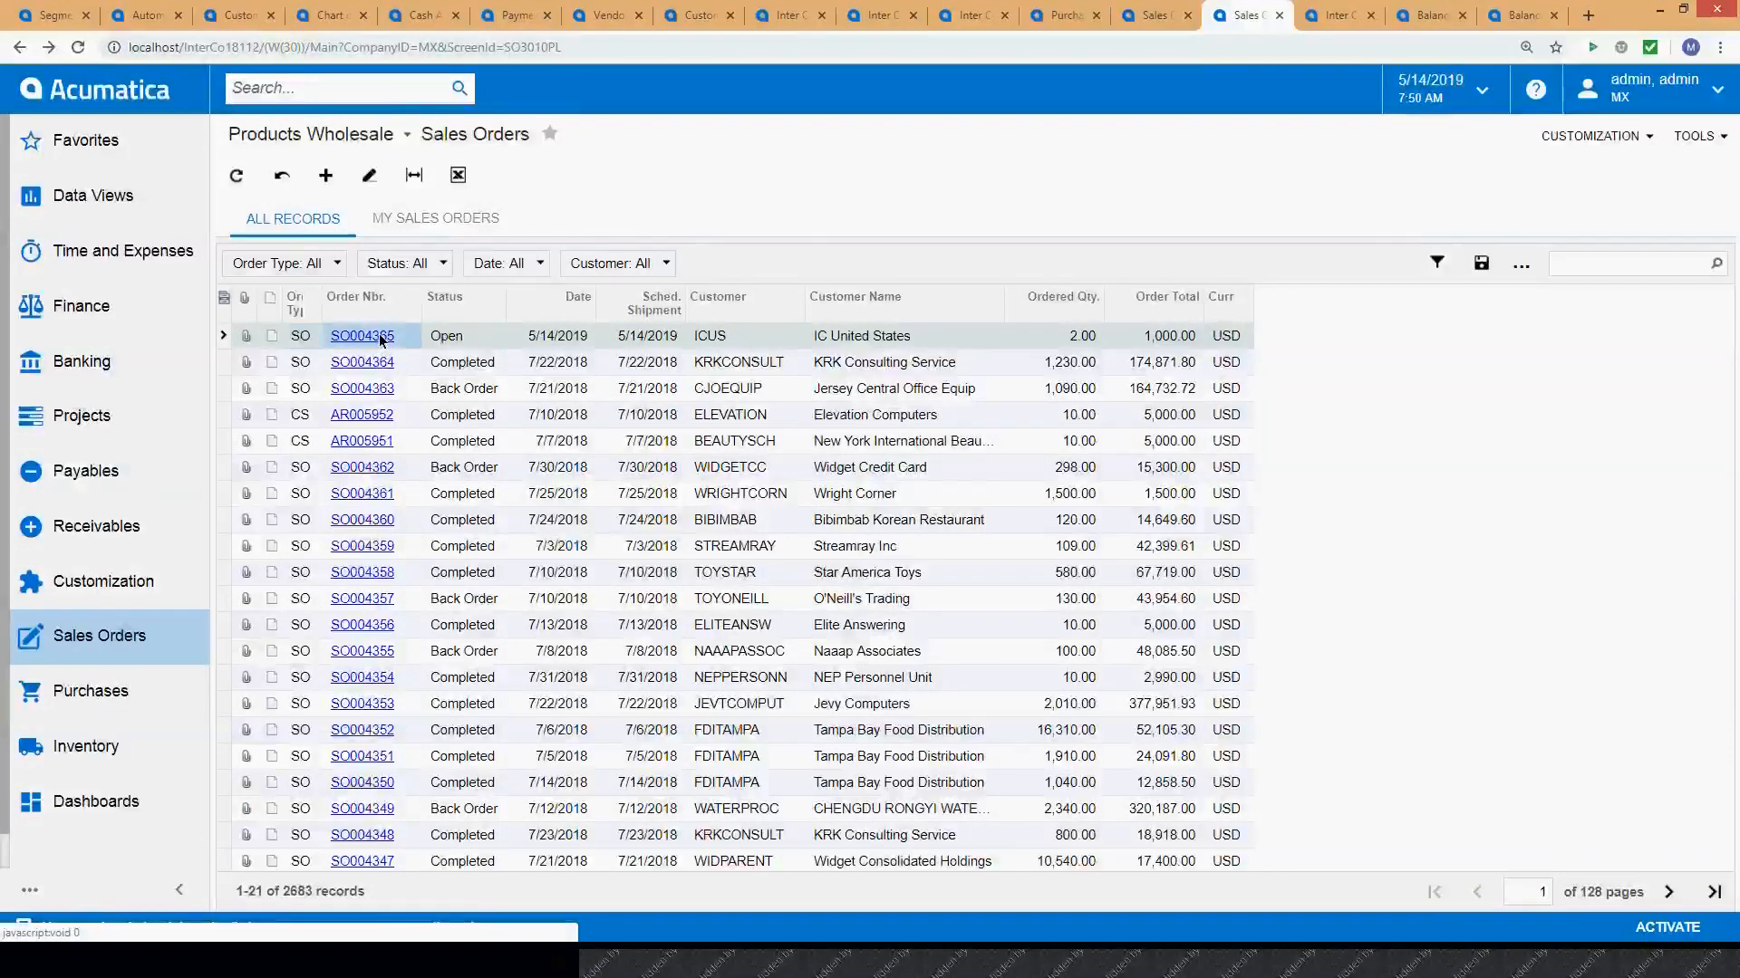
pyautogui.click(381, 339)
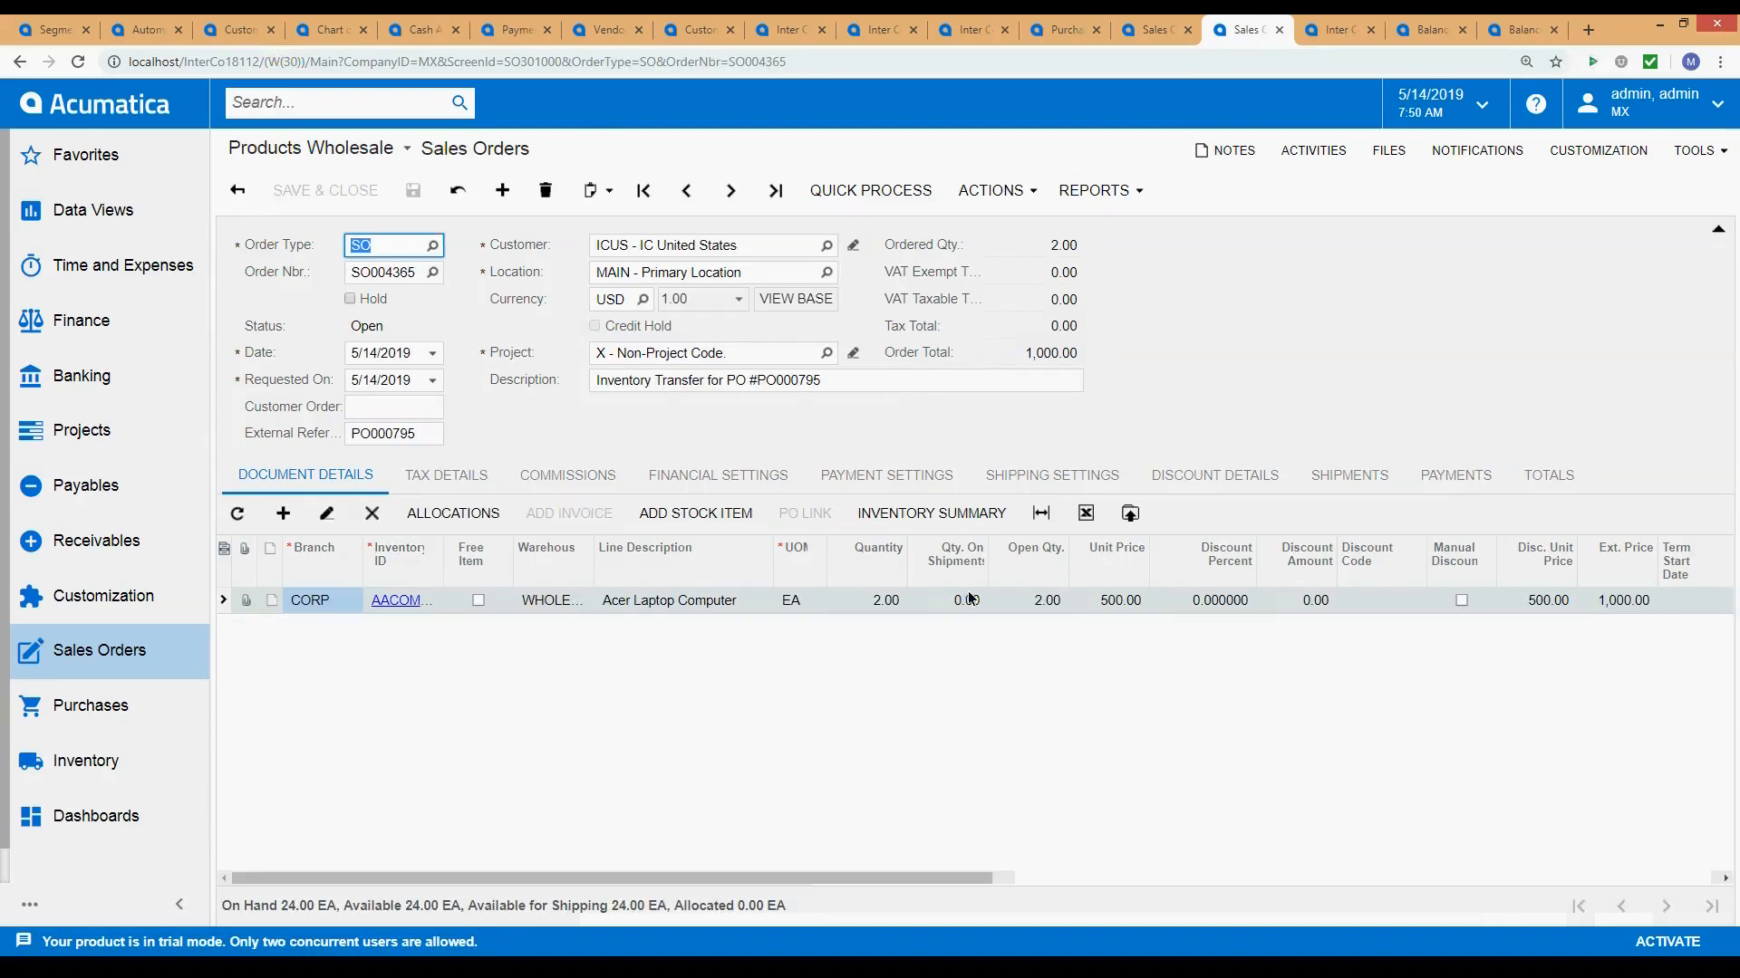
# Set the laptop line's unit price to 250 on the MX sales order and view the order's totals.
pyautogui.click(1096, 603)
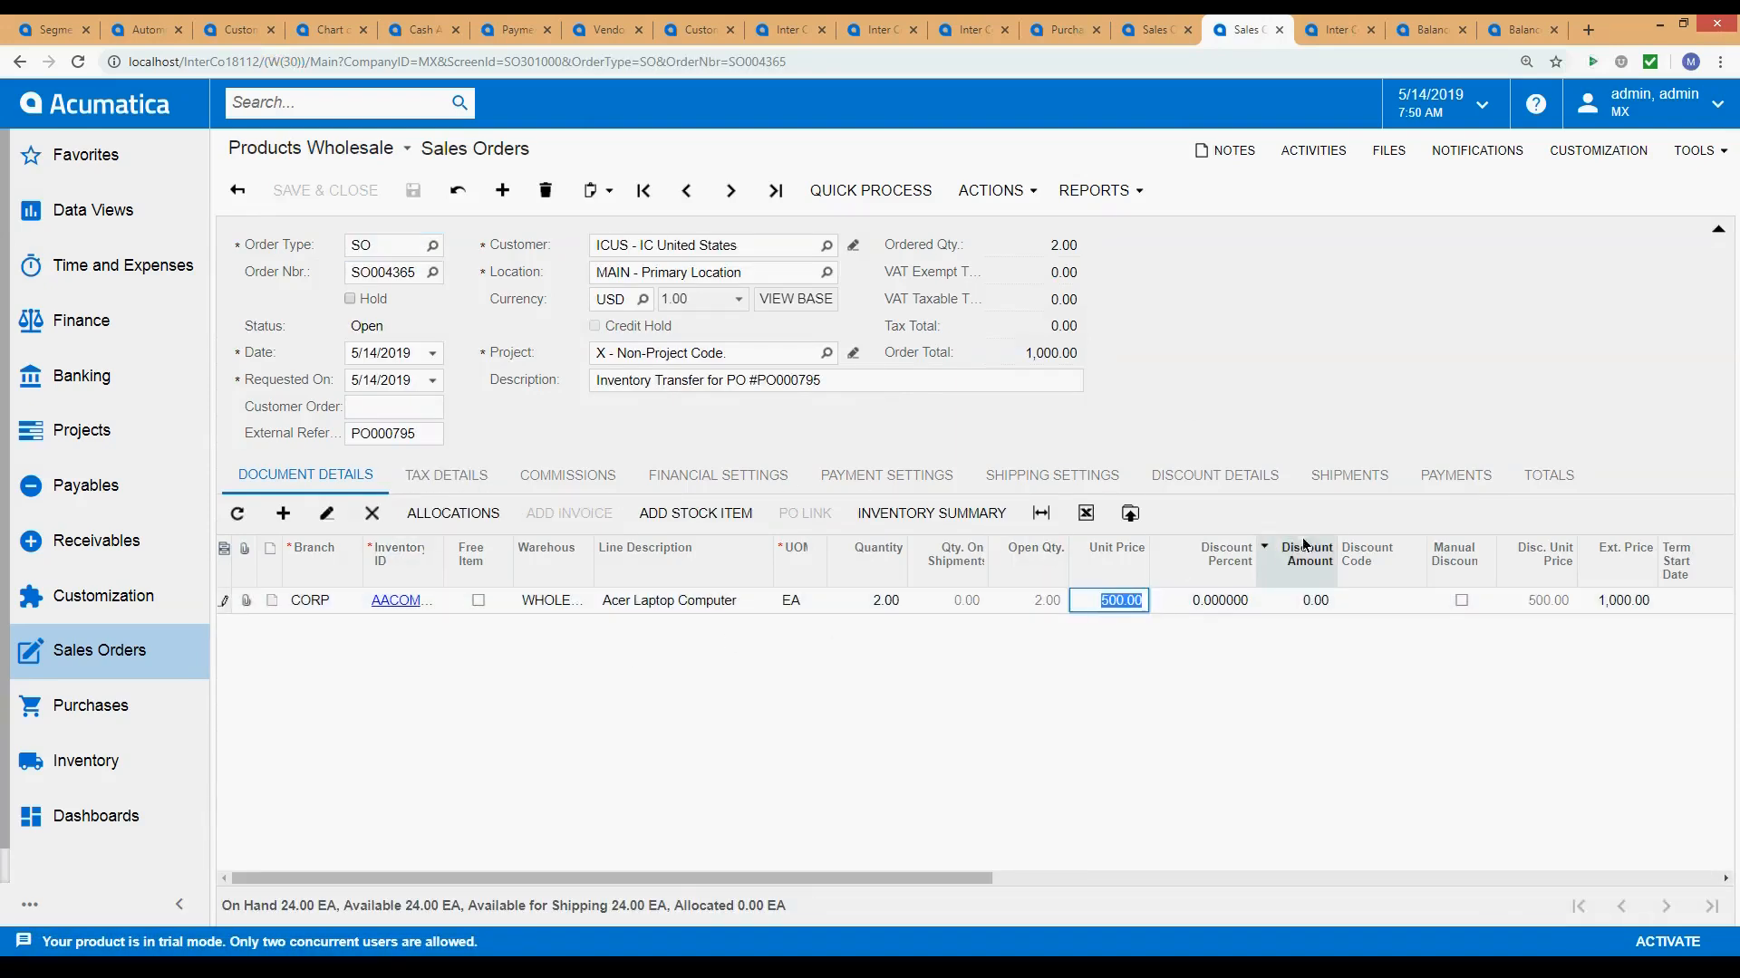
pyautogui.write('250')
pyautogui.click(1220, 599)
pyautogui.click(1551, 476)
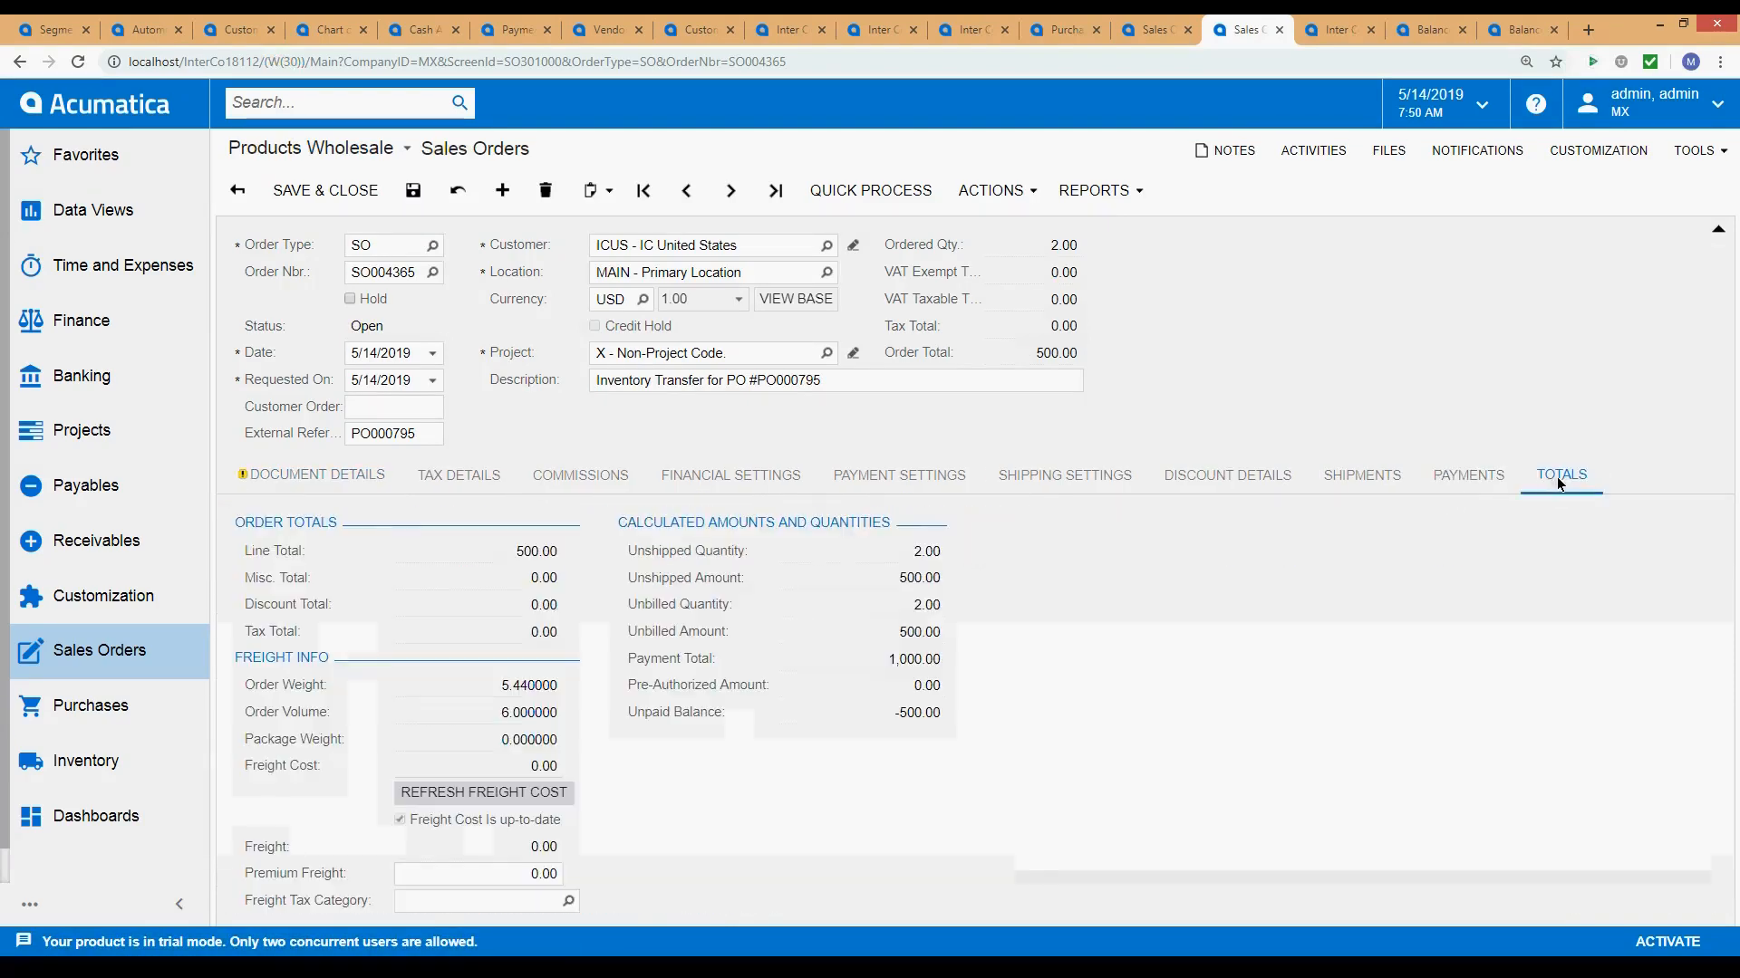
# Set the payment amount applied to the MX sales order to 500.
pyautogui.click(1493, 478)
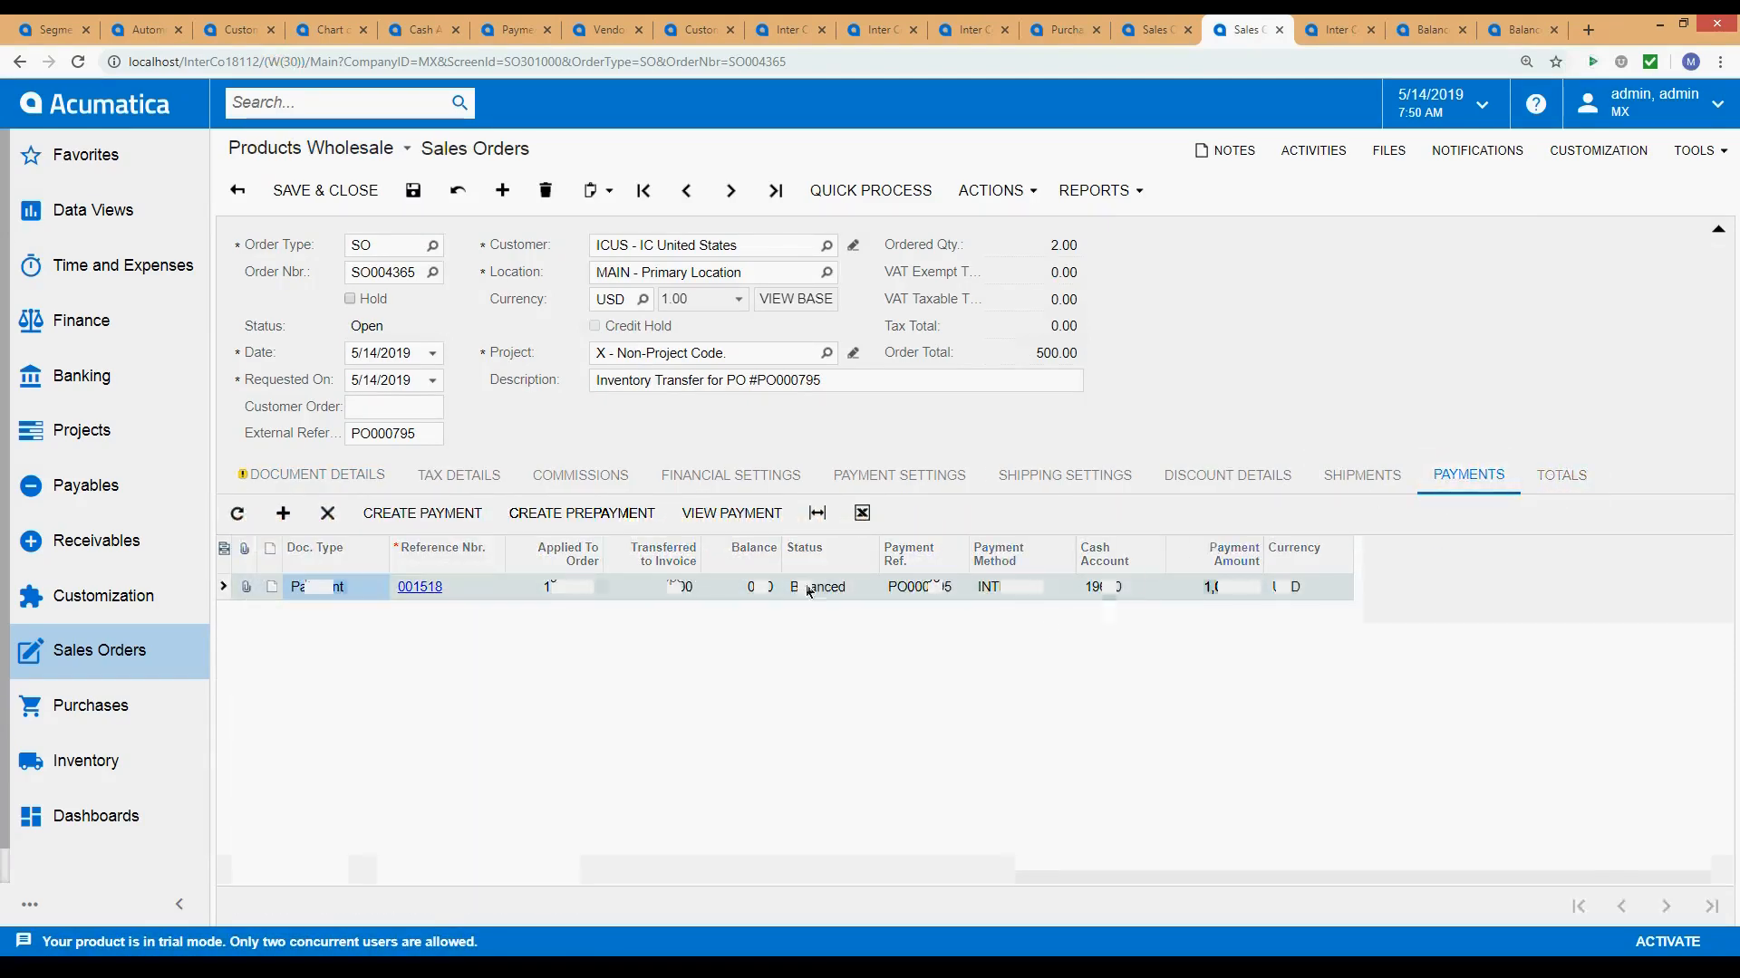
pyautogui.click(567, 591)
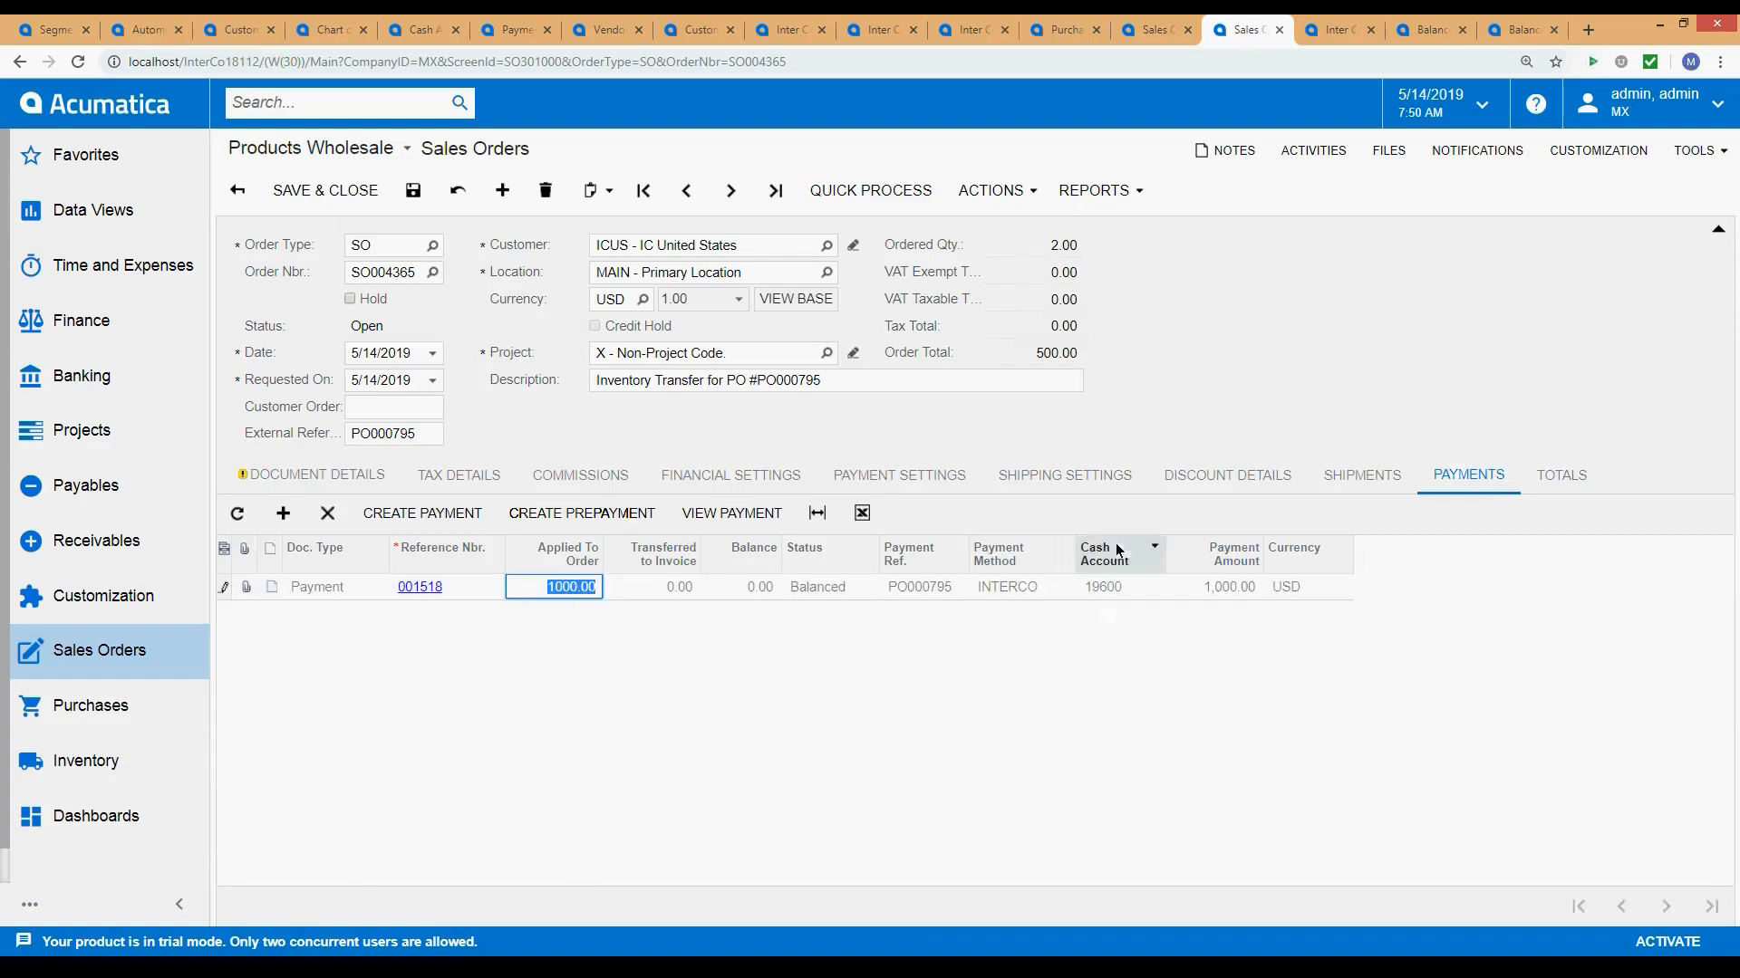
pyautogui.click(1219, 591)
pyautogui.click(556, 589)
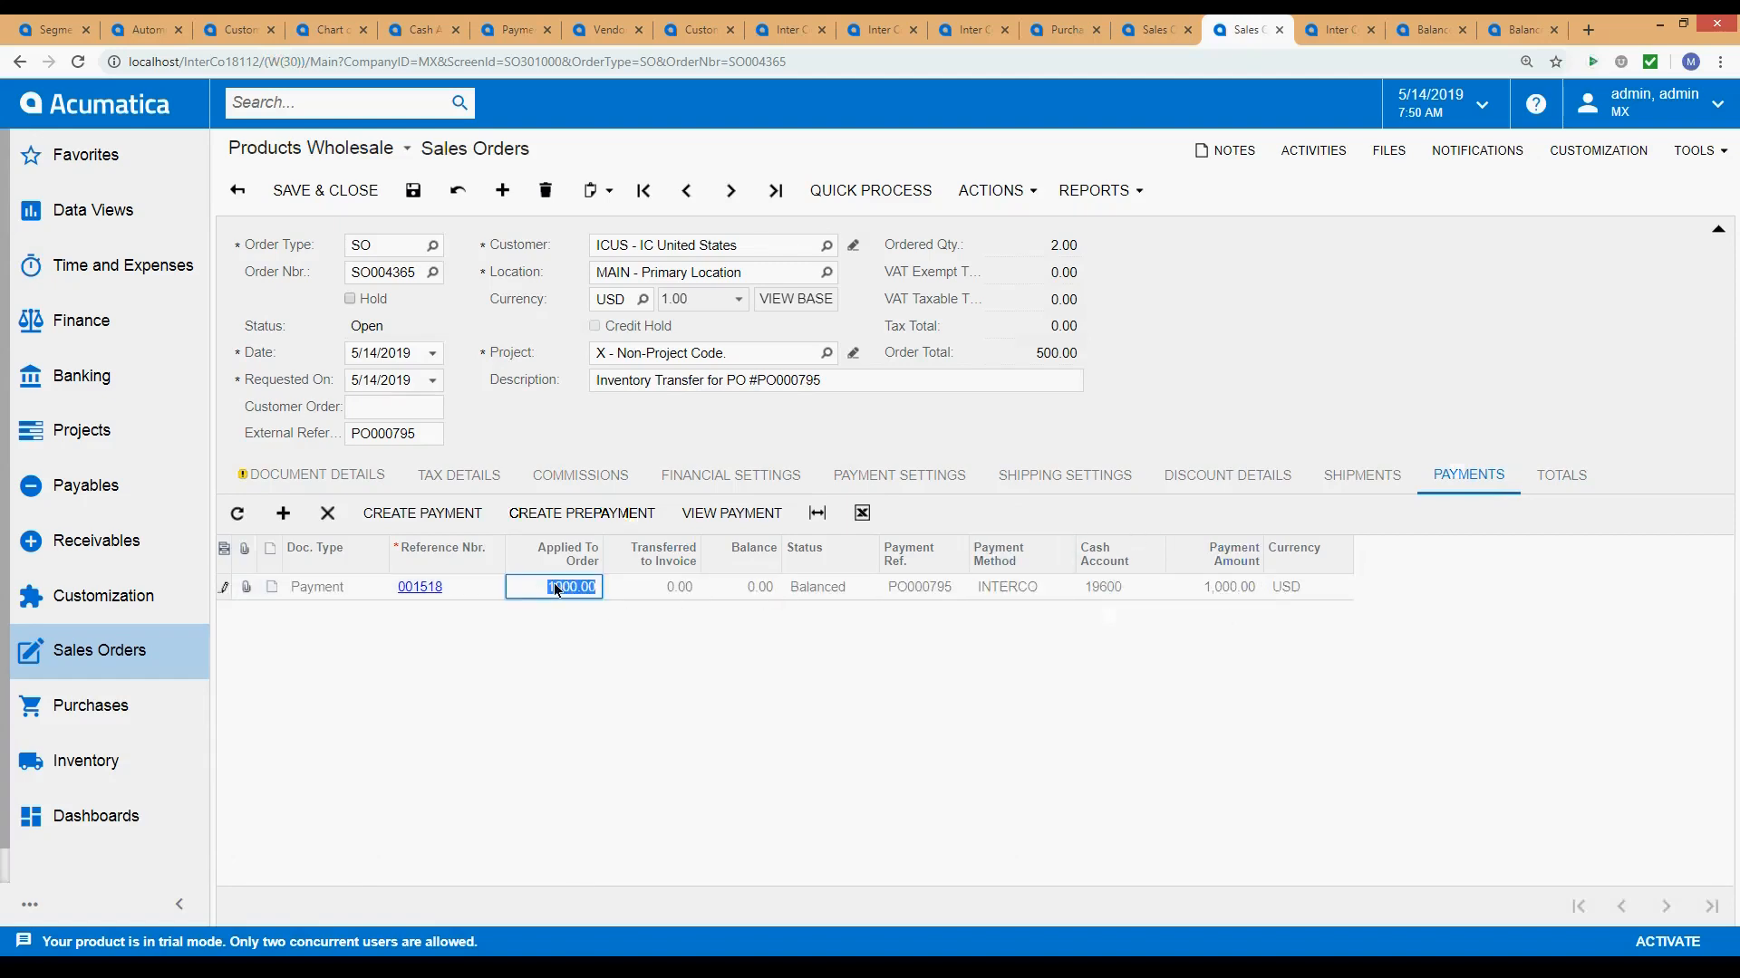
pyautogui.write('500')
pyautogui.press('Down')
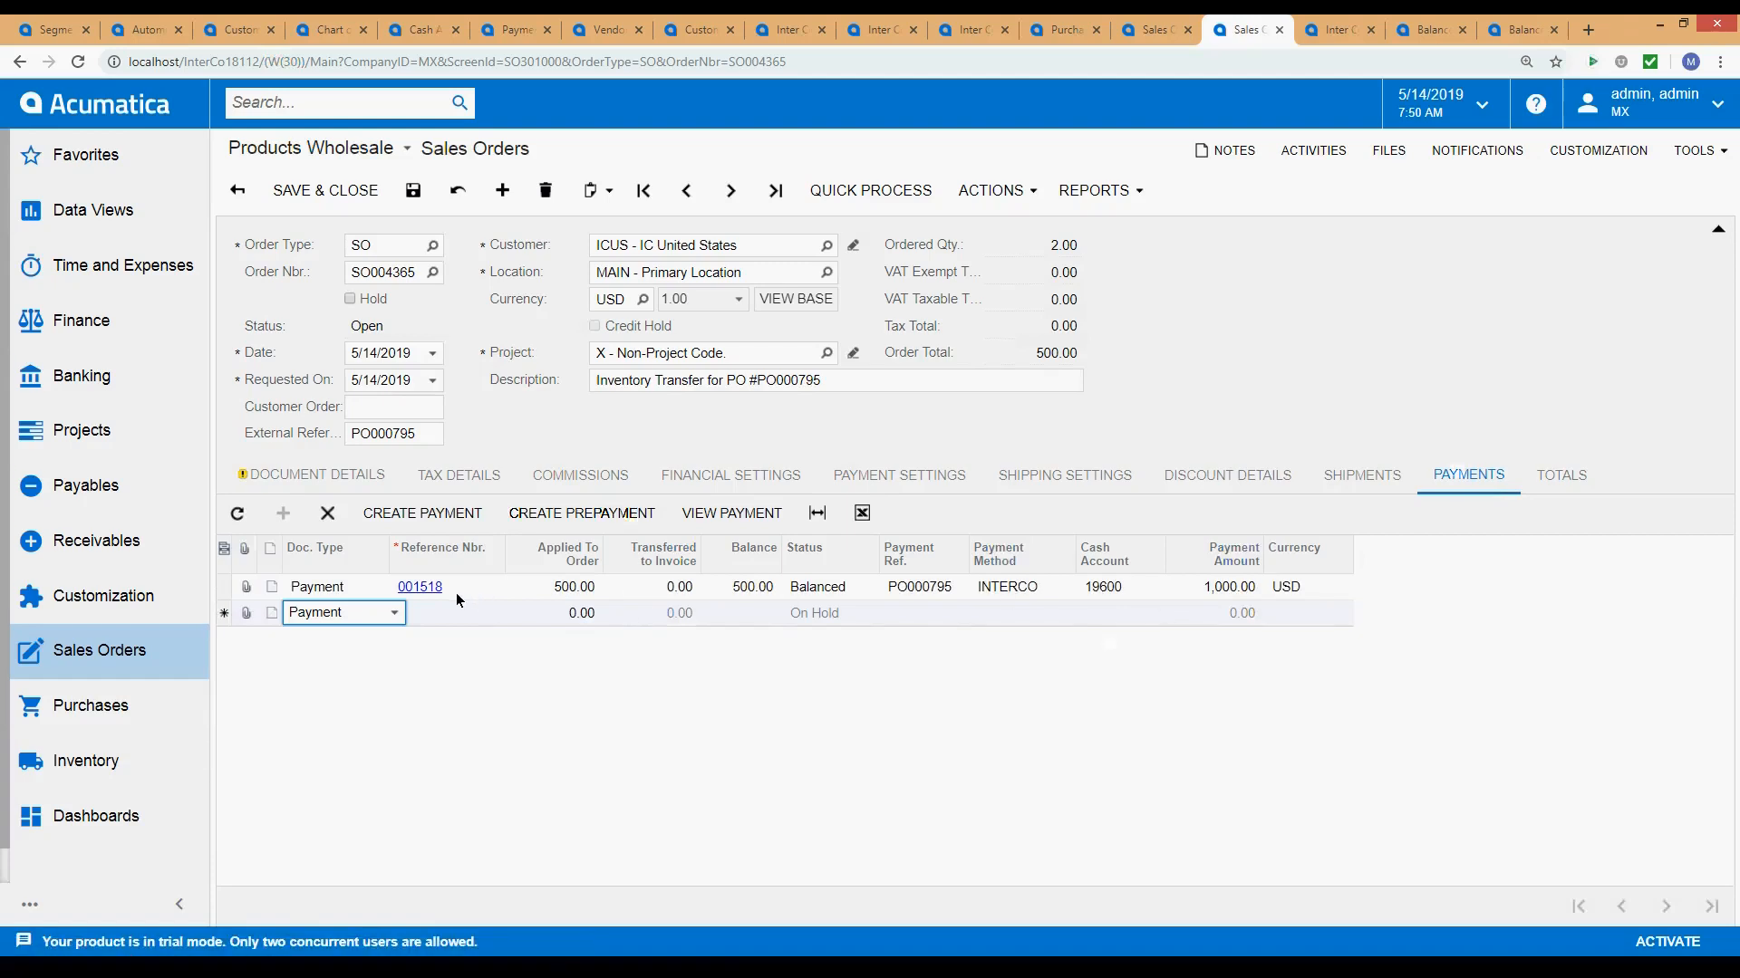
pyautogui.click(1200, 587)
pyautogui.click(748, 591)
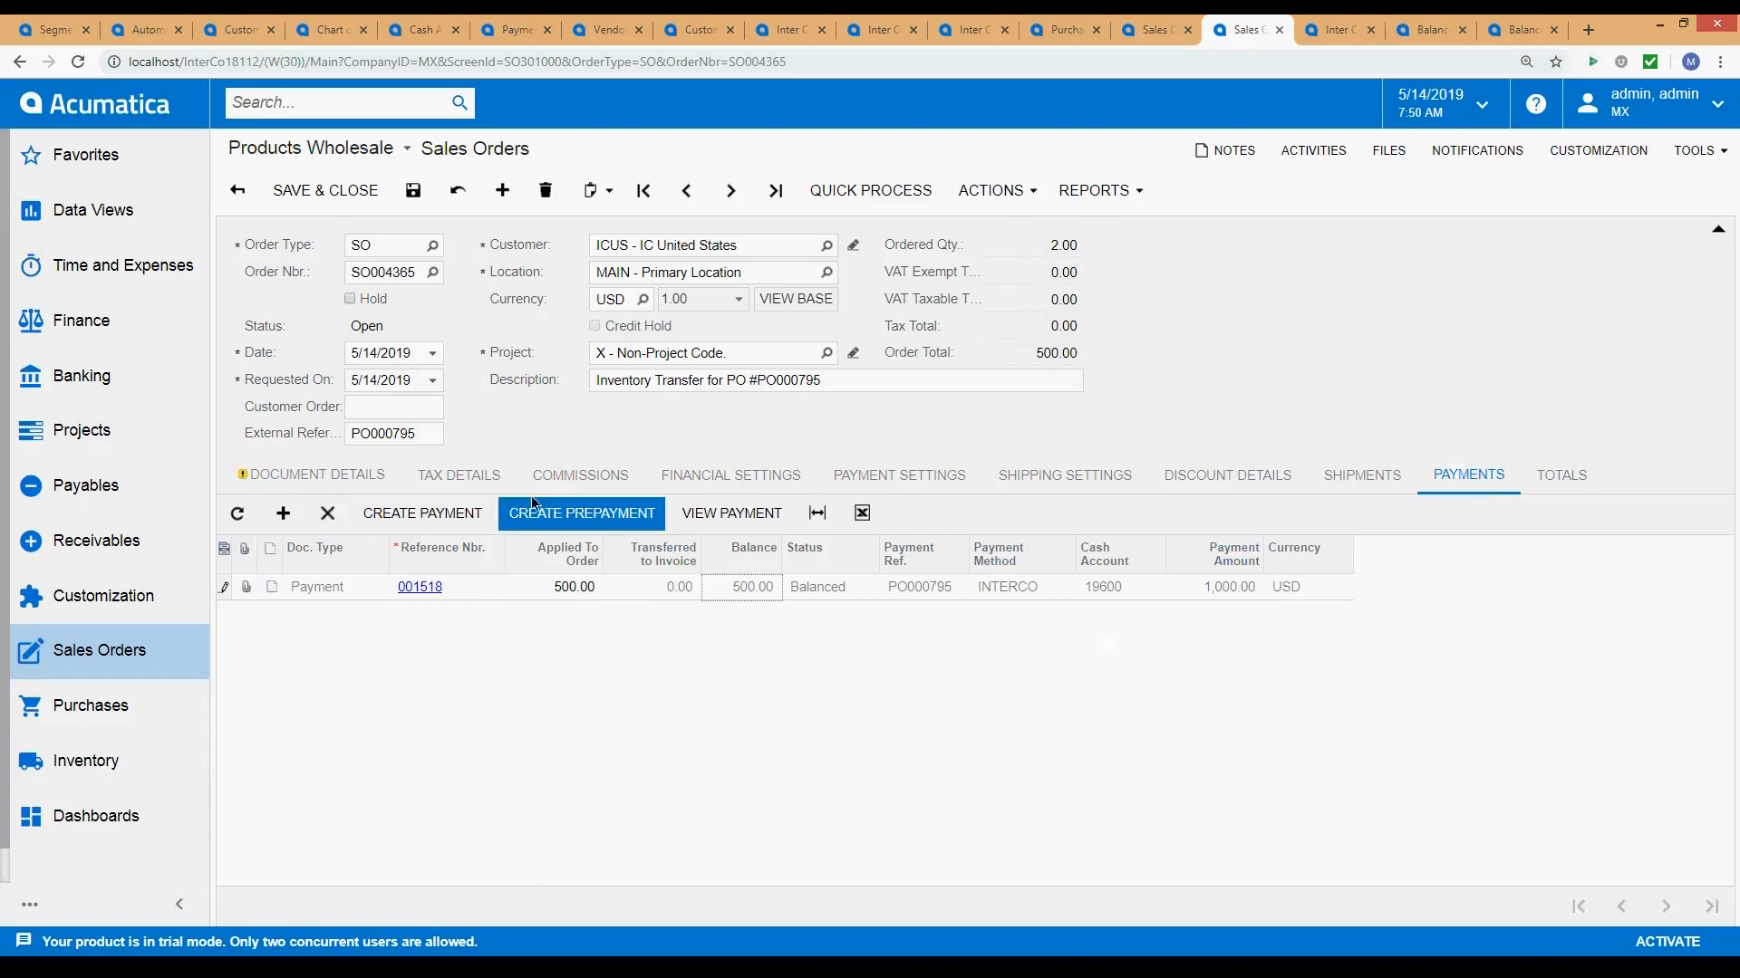
# Open the payment linked to the MX sales order and set its payment amount to 500.
pyautogui.click(426, 588)
pyautogui.click(427, 580)
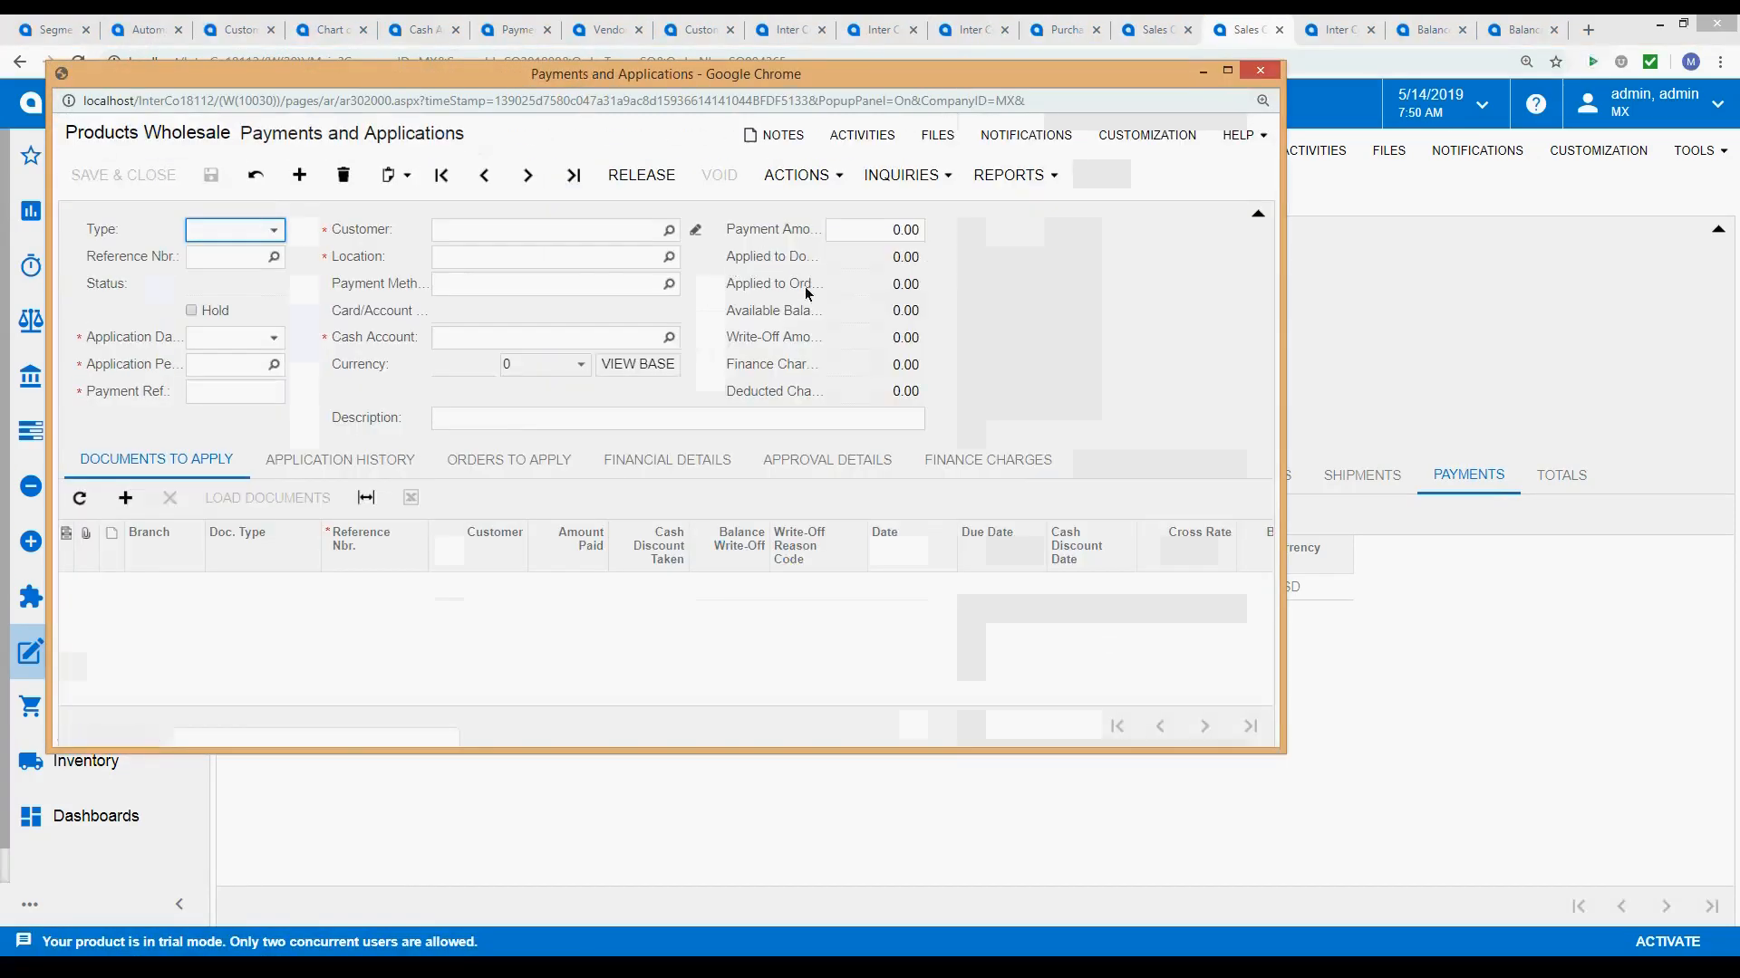
pyautogui.click(895, 233)
pyautogui.doubleClick(904, 258)
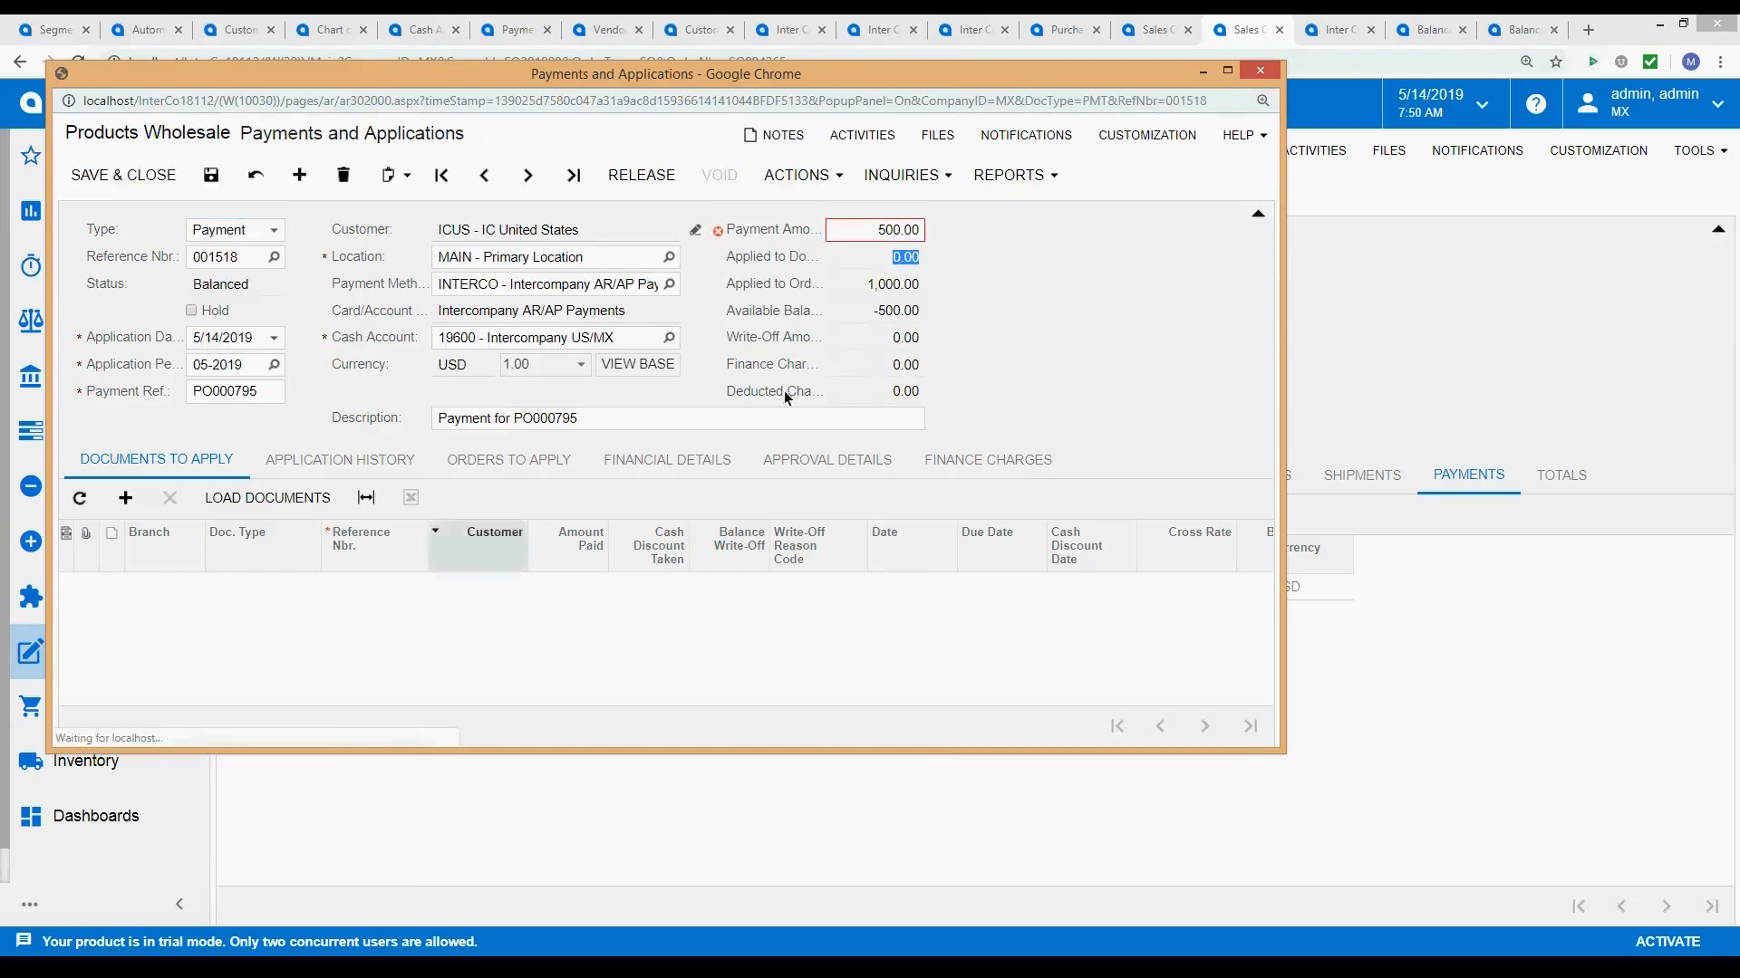
# Set the payment's amount applied to the order to 500, save and close the payment, and refresh the MX order's payments.
pyautogui.click(342, 462)
pyautogui.click(526, 461)
pyautogui.click(438, 586)
pyautogui.write('500')
pyautogui.press('Tab')
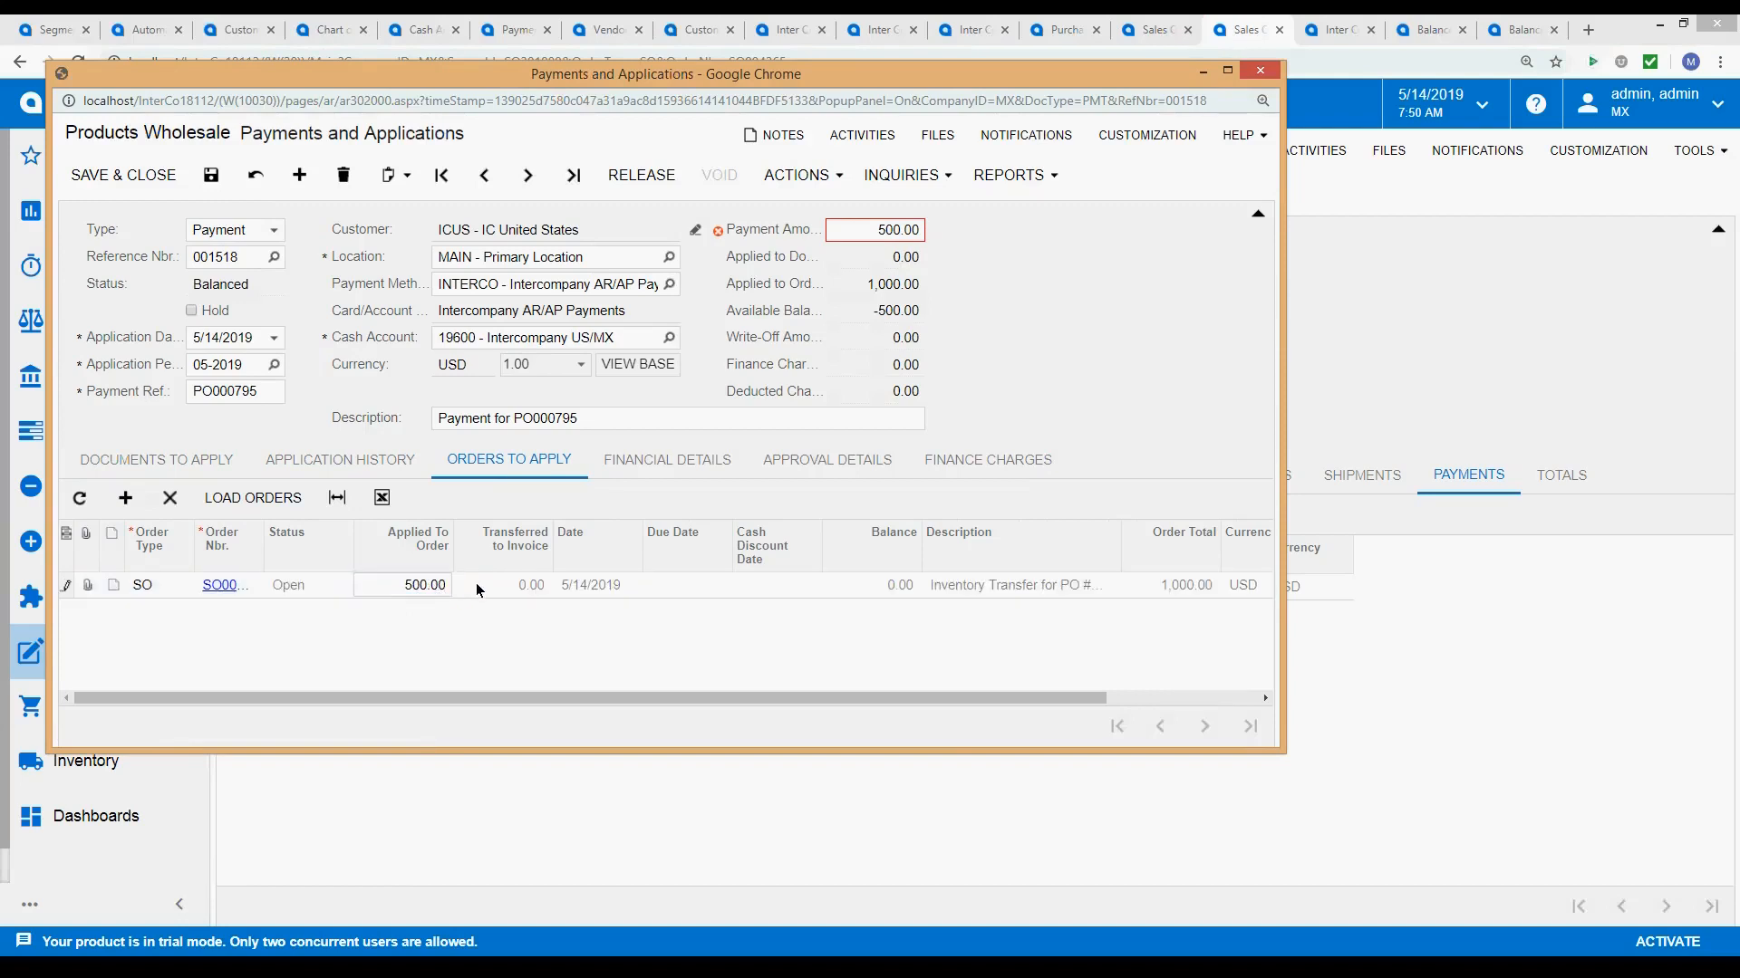
pyautogui.hotkey('ctrl', 's')
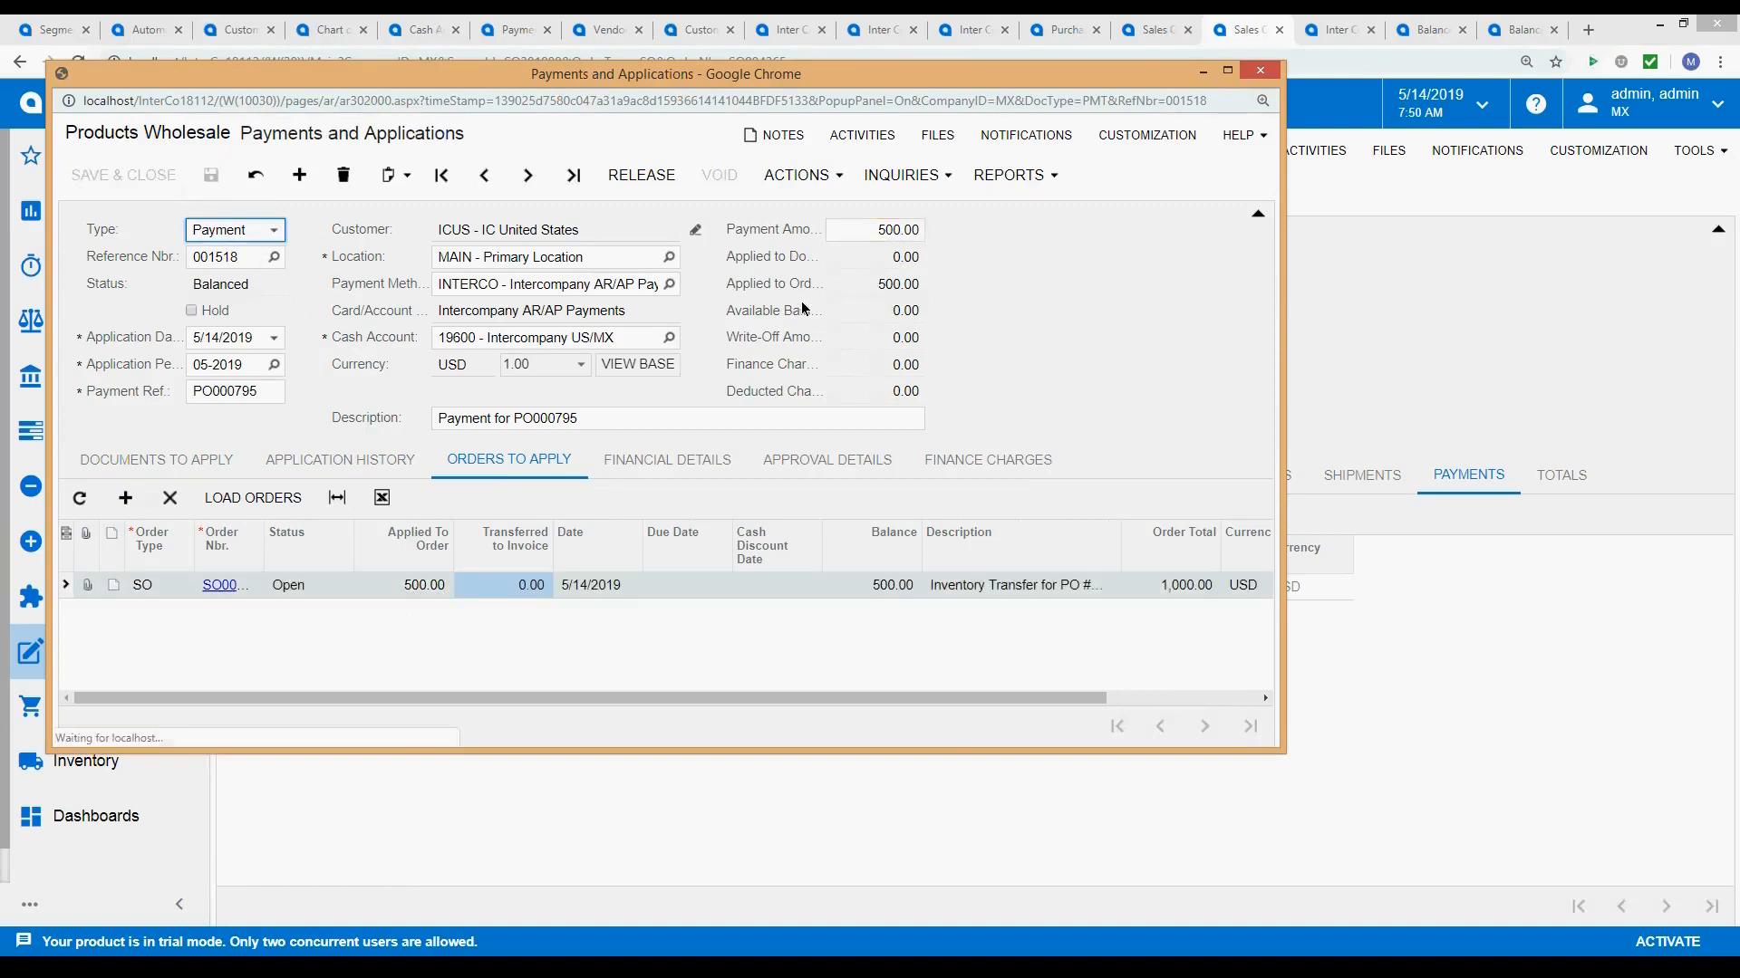
pyautogui.click(1253, 74)
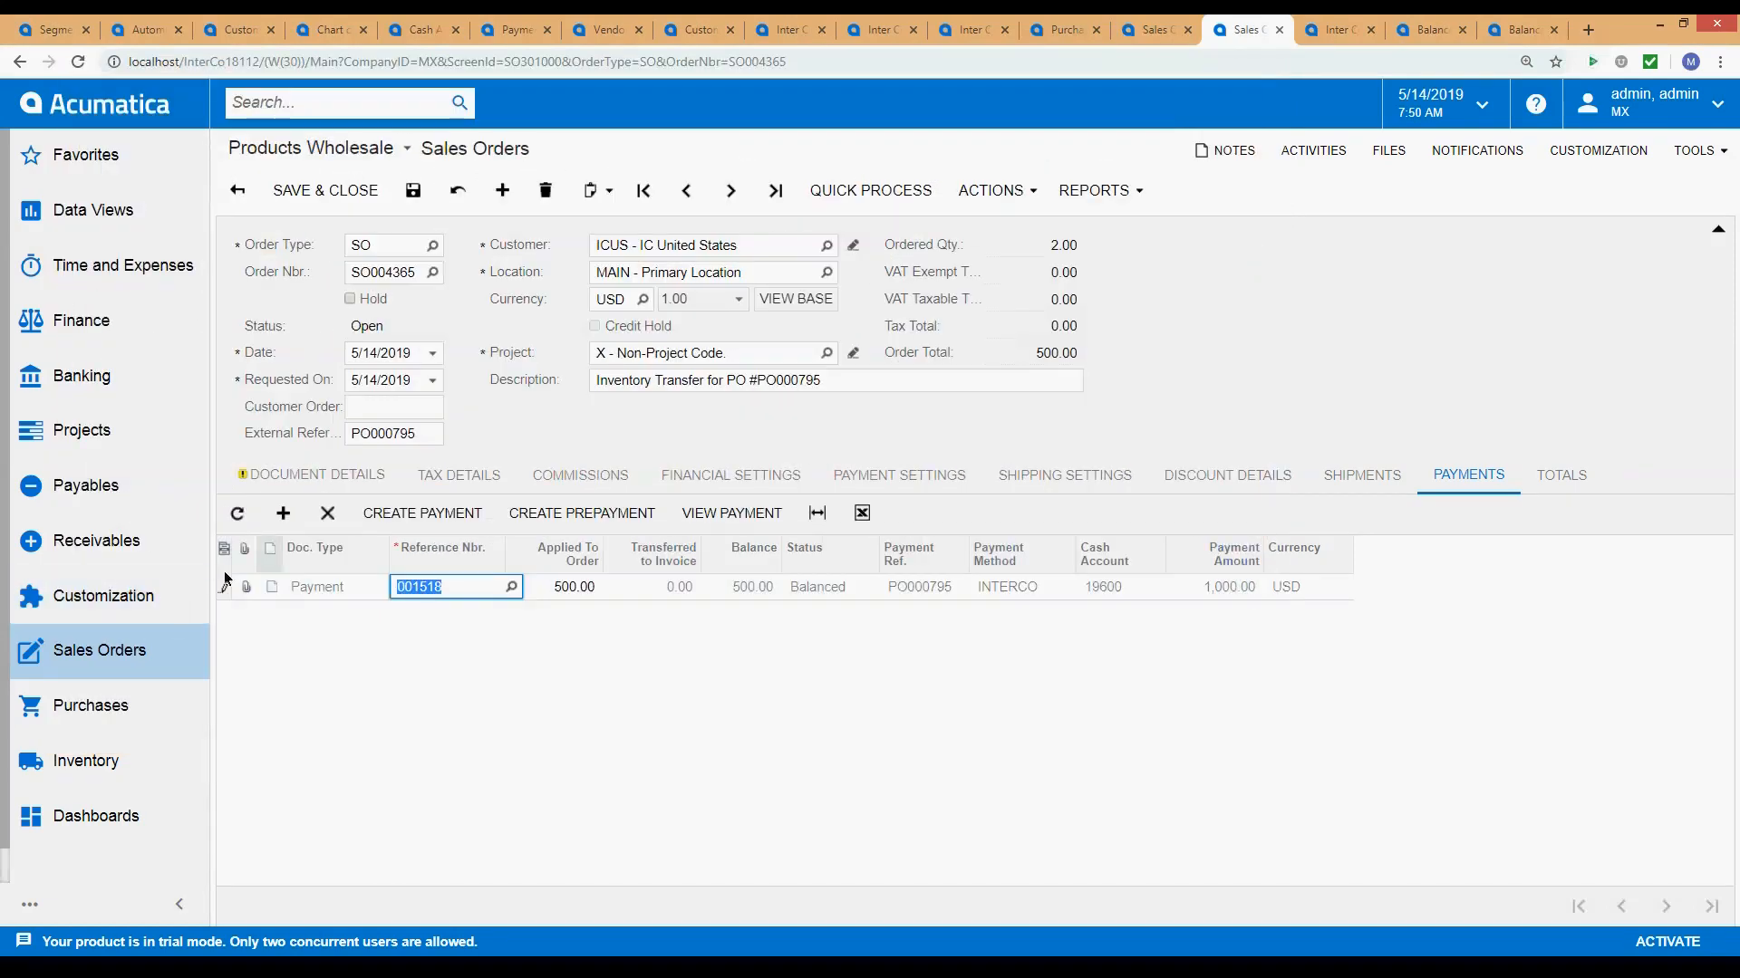
pyautogui.click(237, 516)
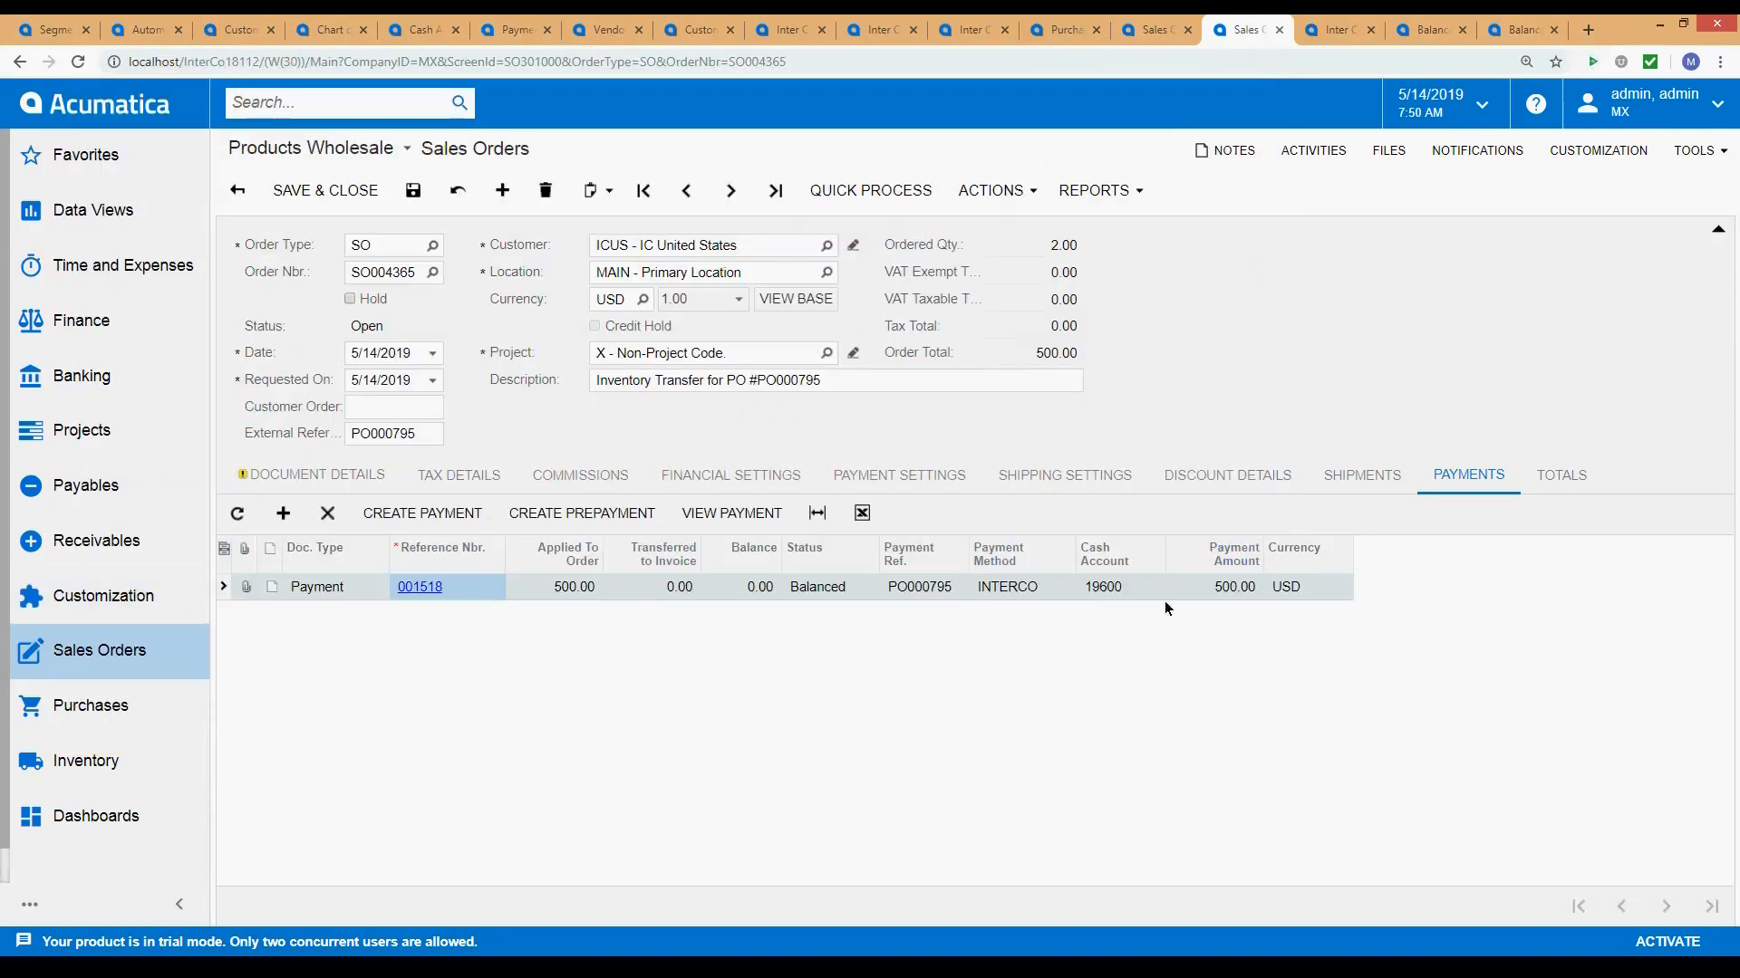
# Open the payment linked to the CA sales order, set its payment amount to 750, then save and close it.
pyautogui.click(1156, 31)
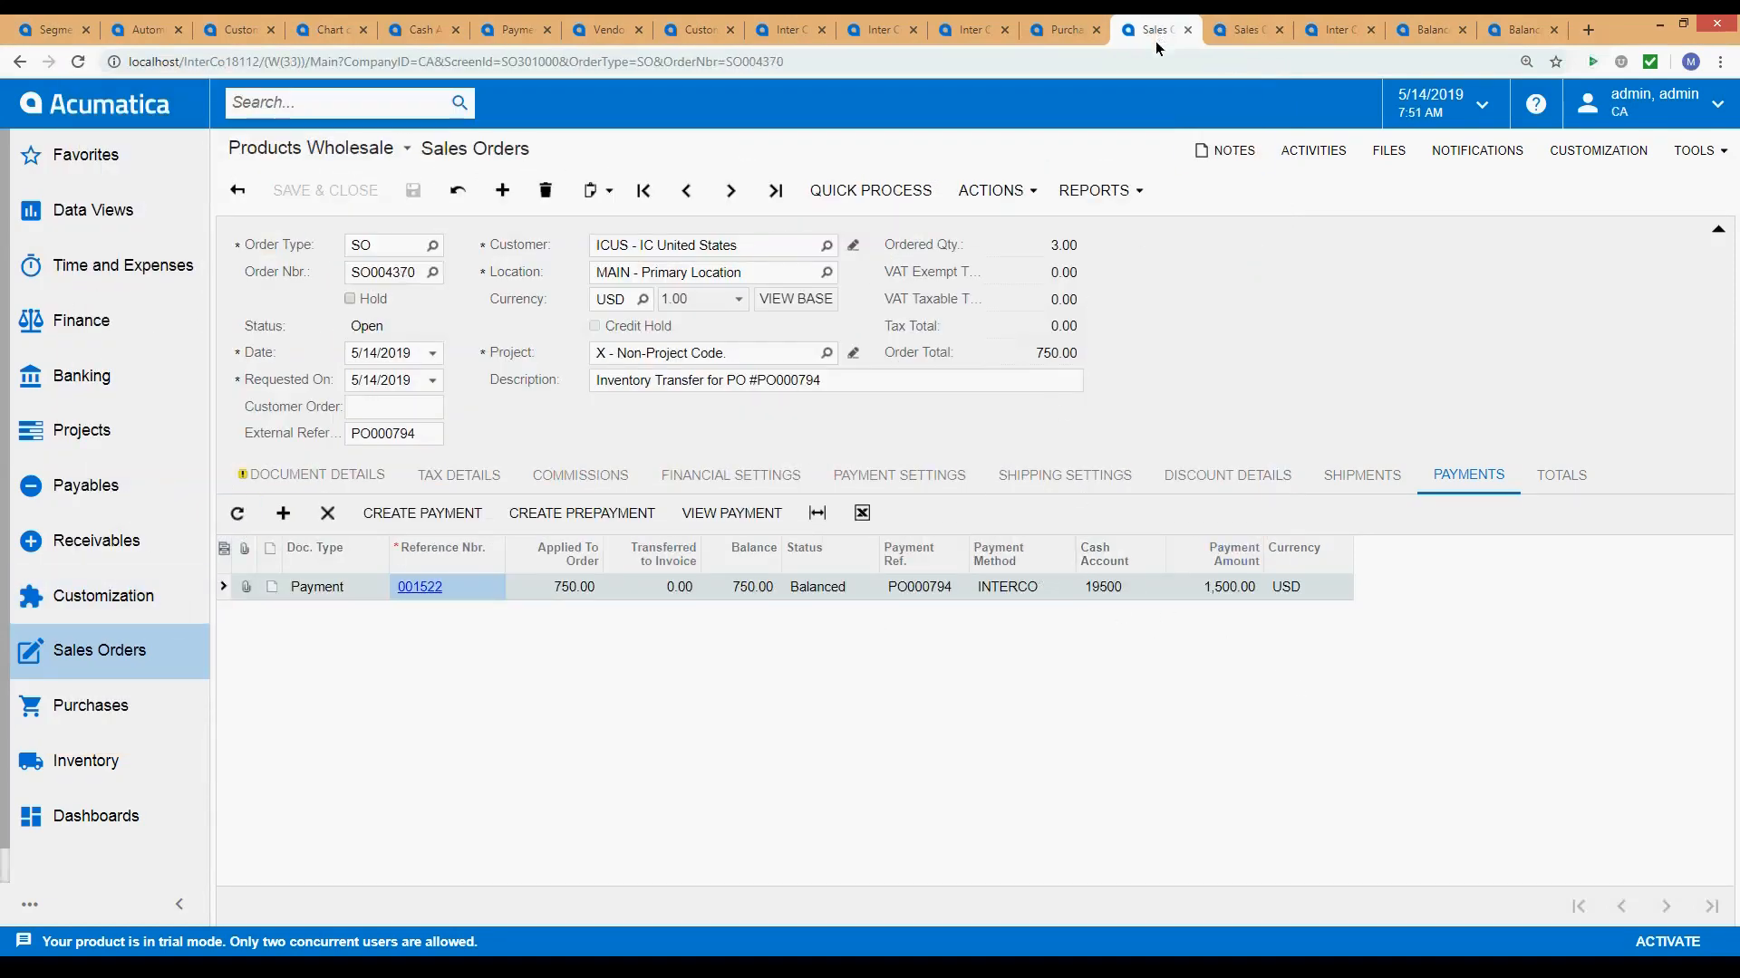
pyautogui.click(420, 587)
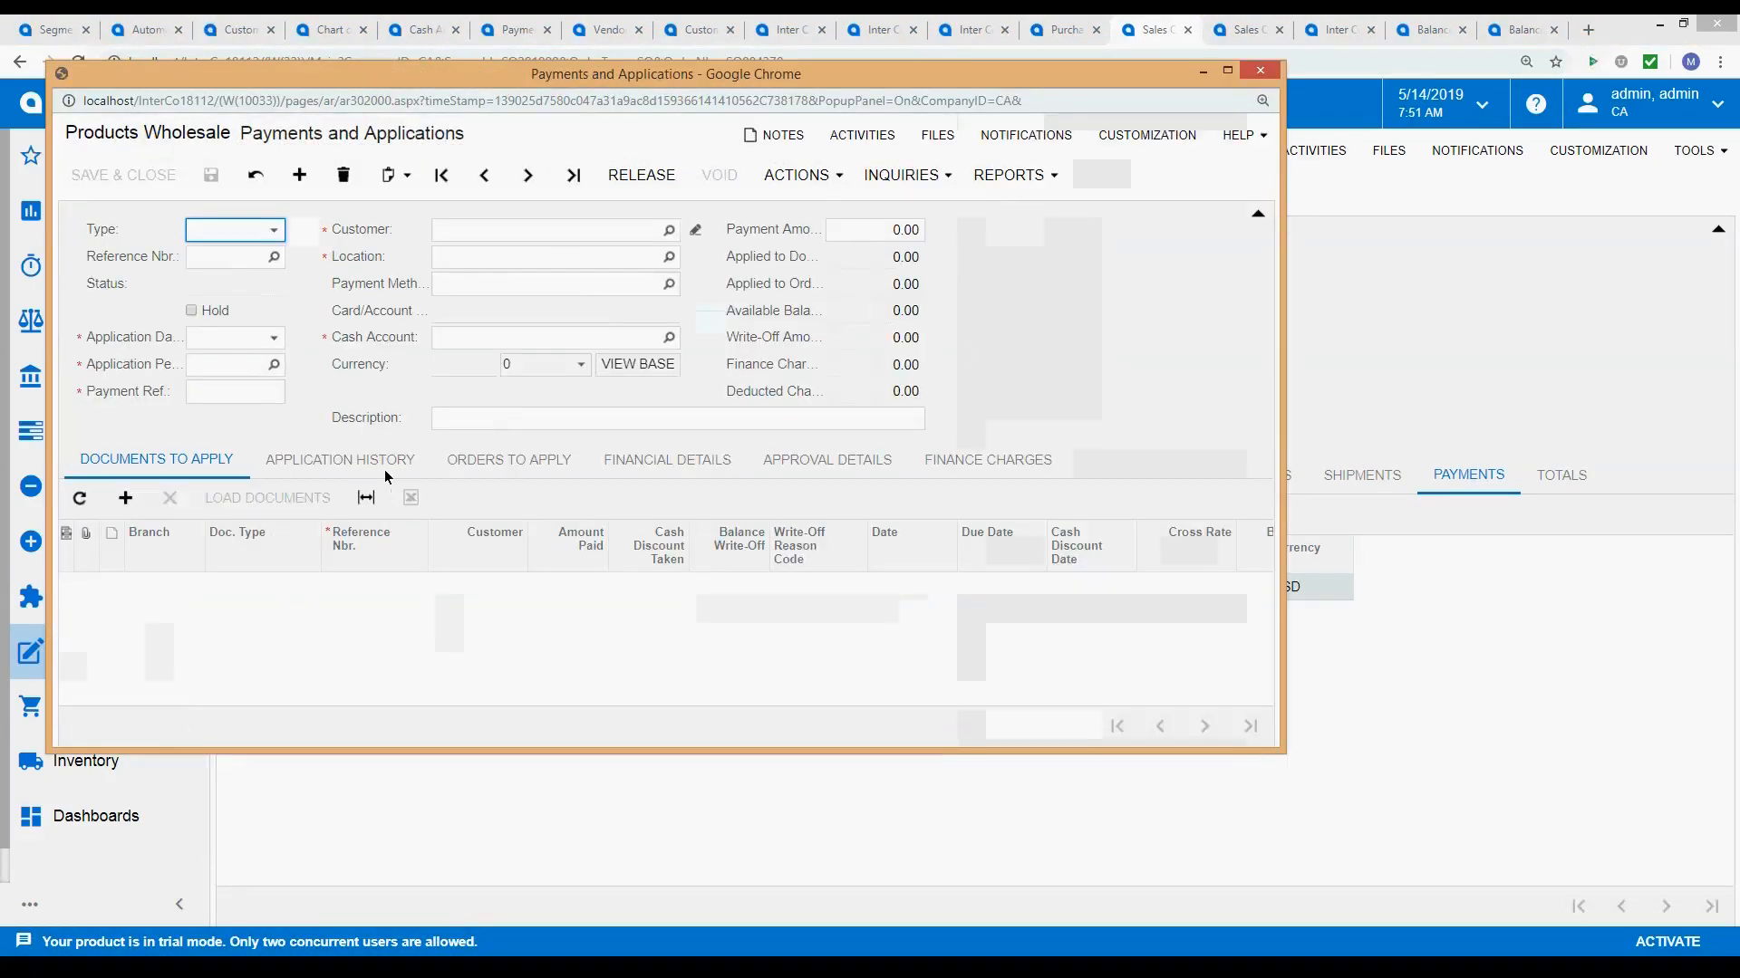
pyautogui.click(516, 466)
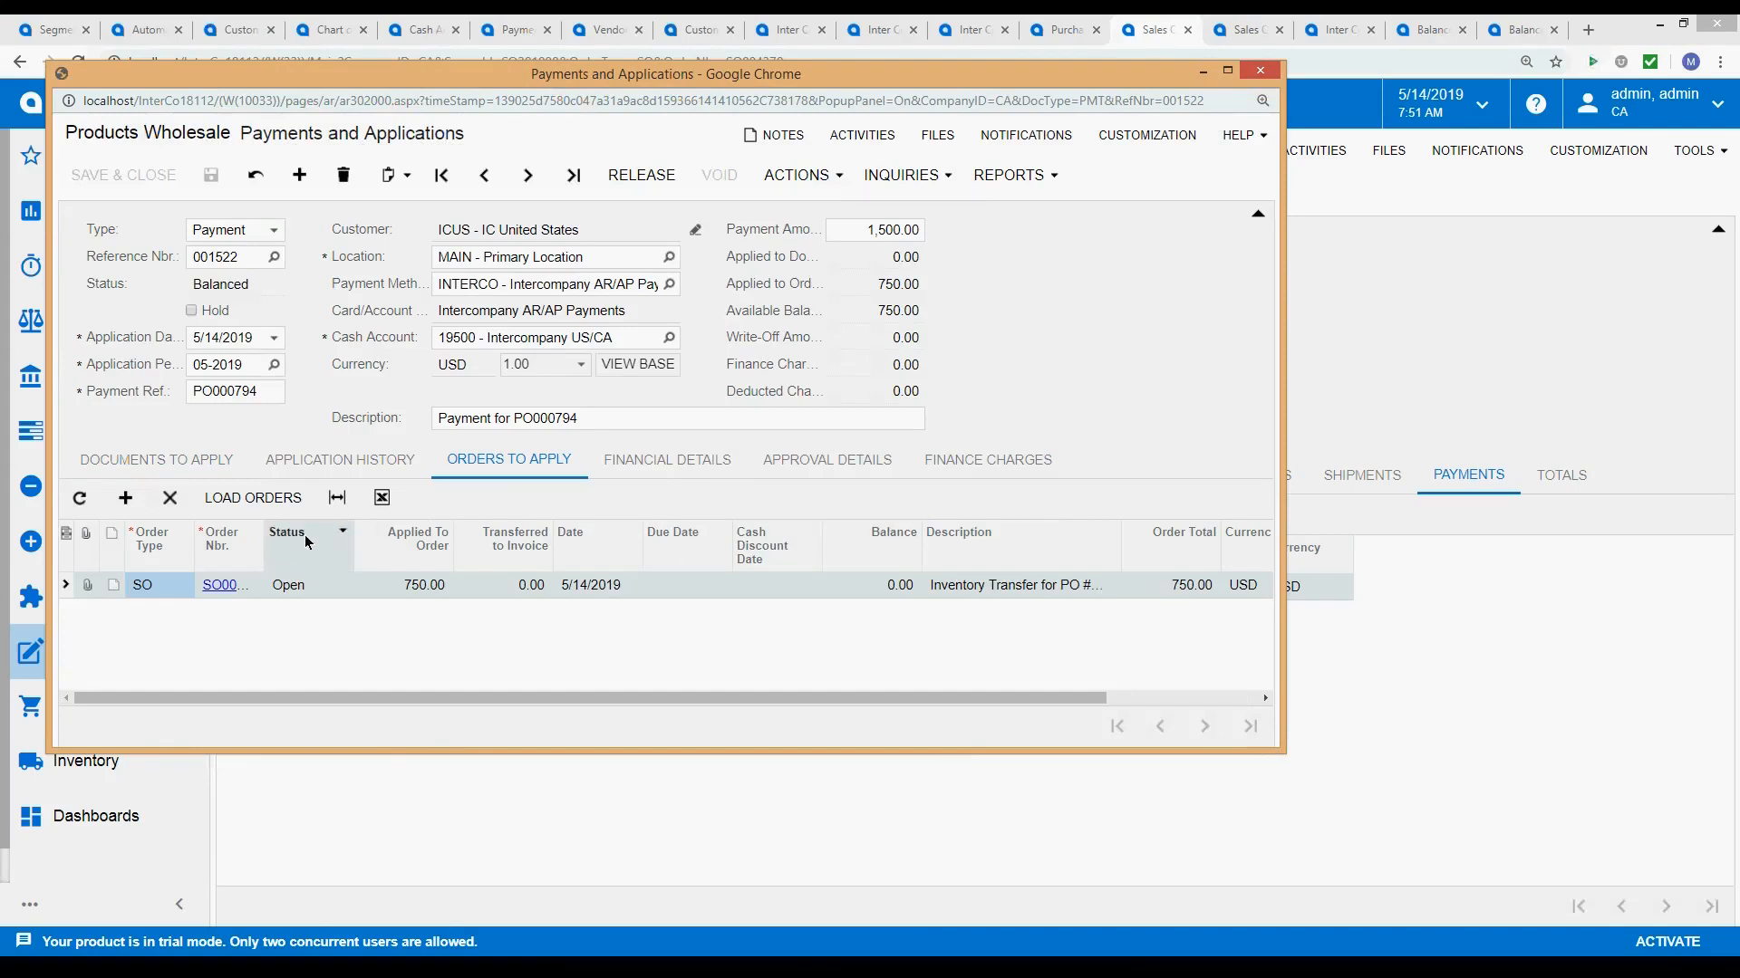
pyautogui.click(221, 587)
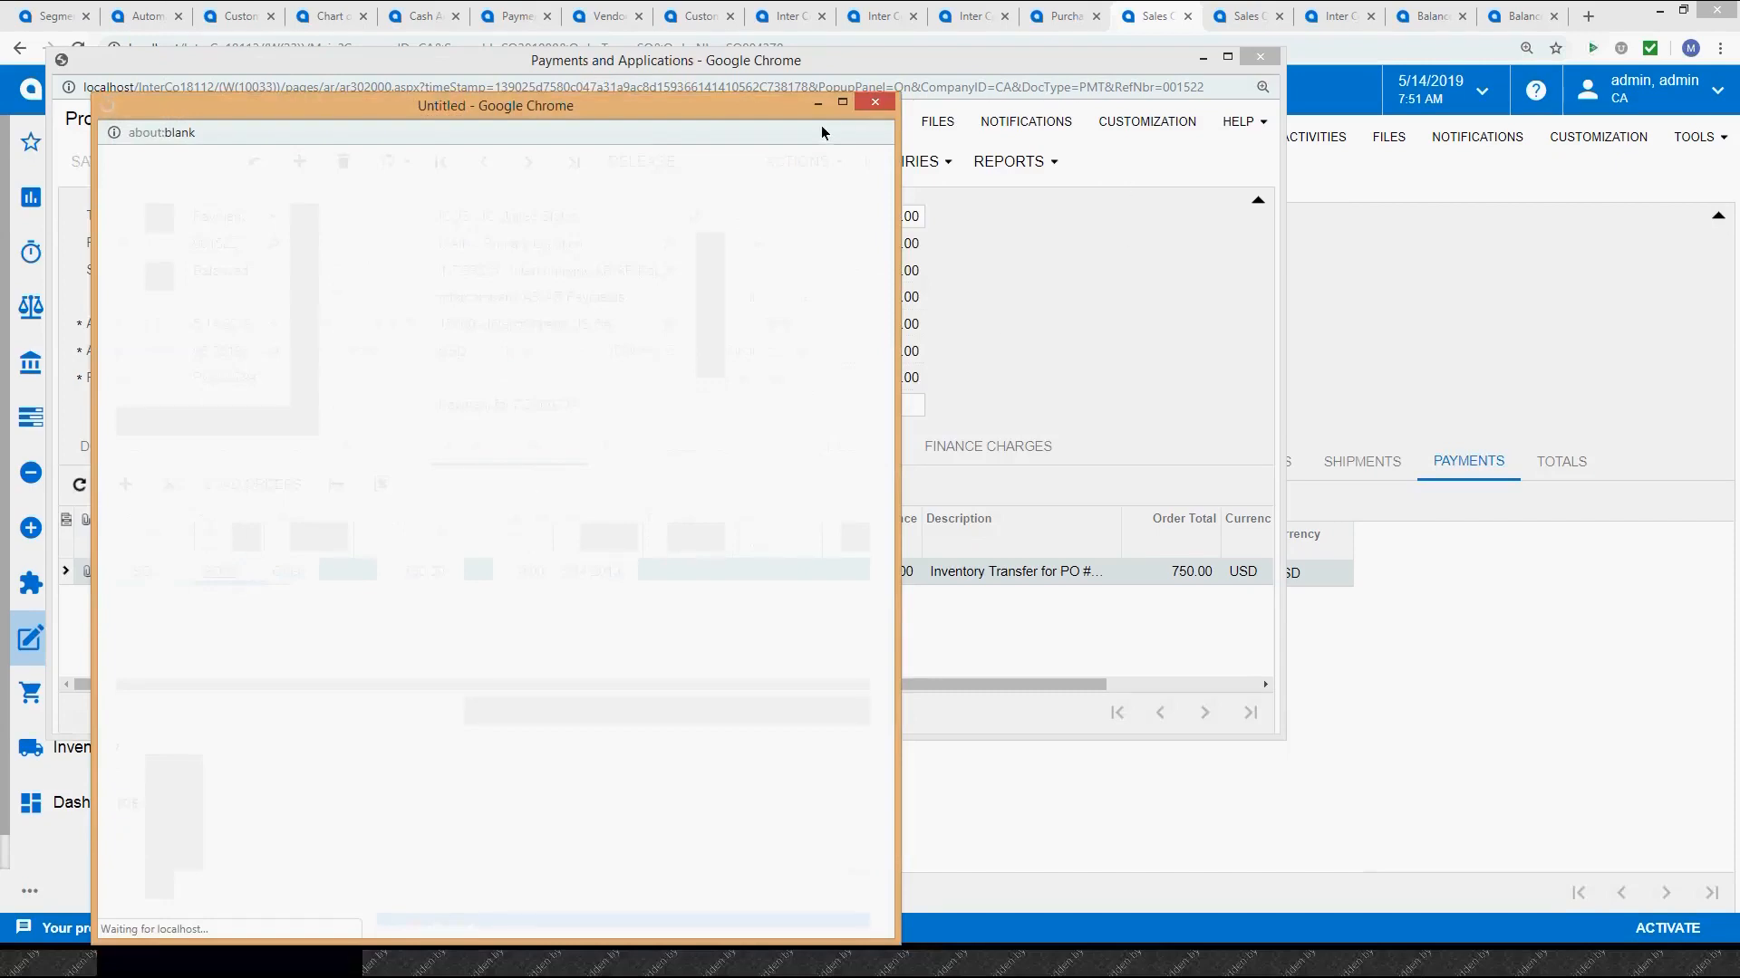
pyautogui.click(865, 108)
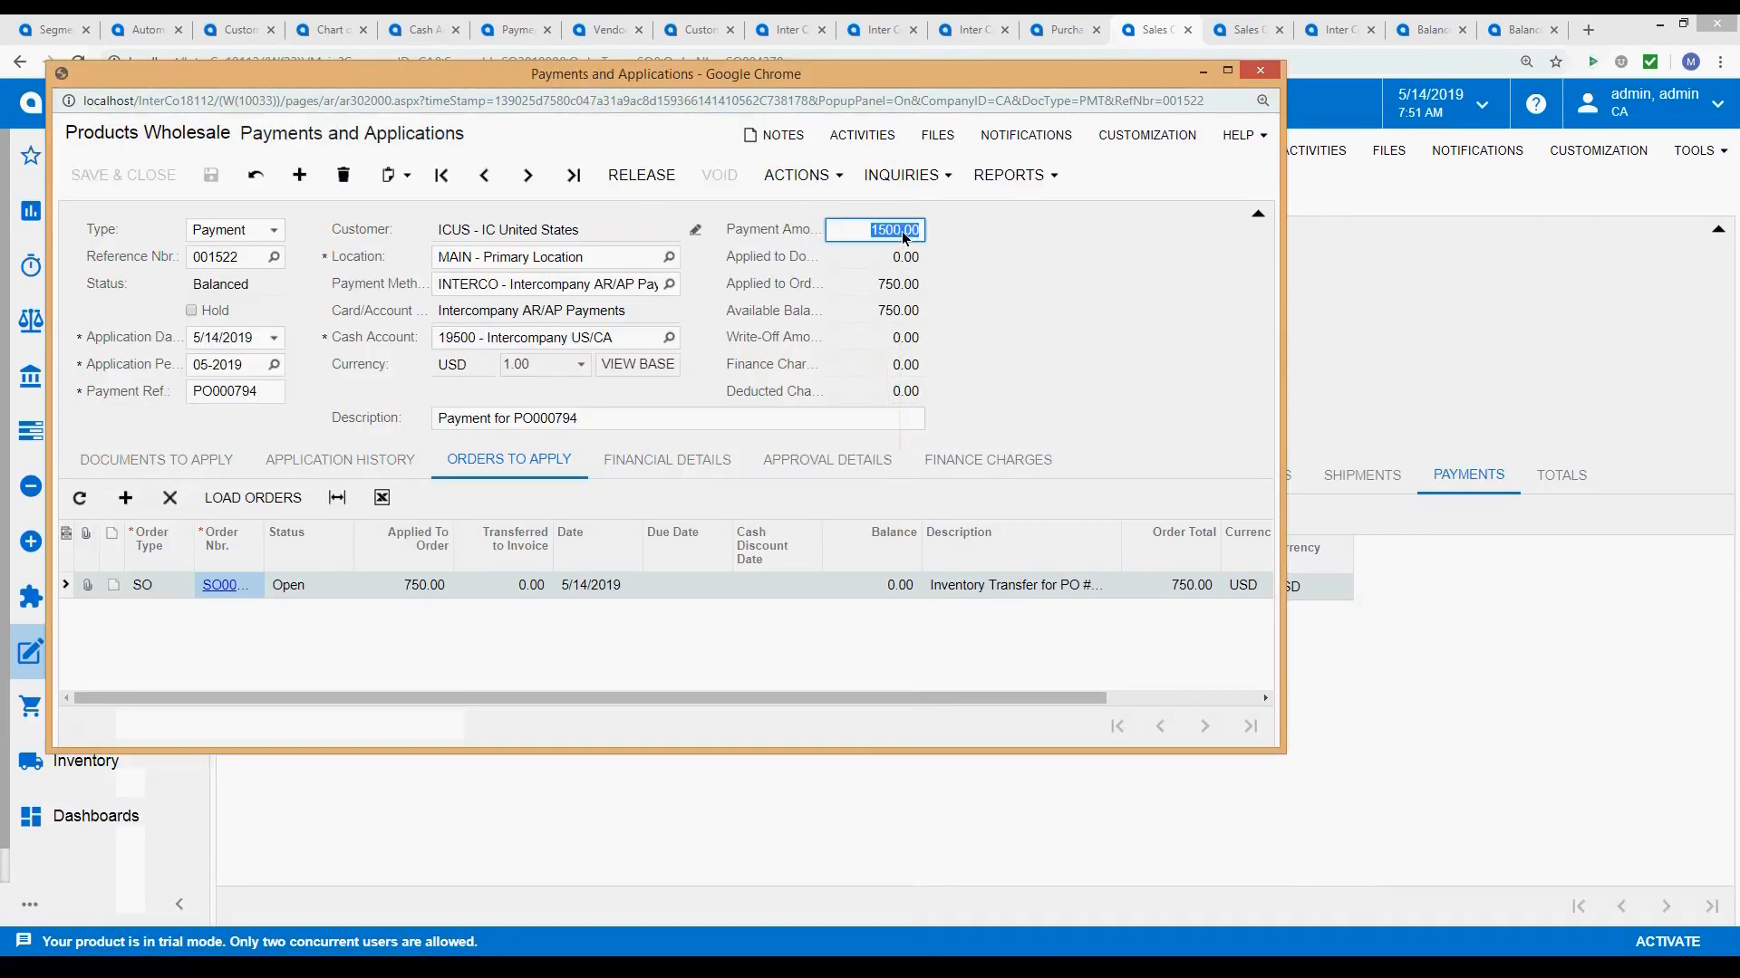
pyautogui.write('750')
pyautogui.press('Tab')
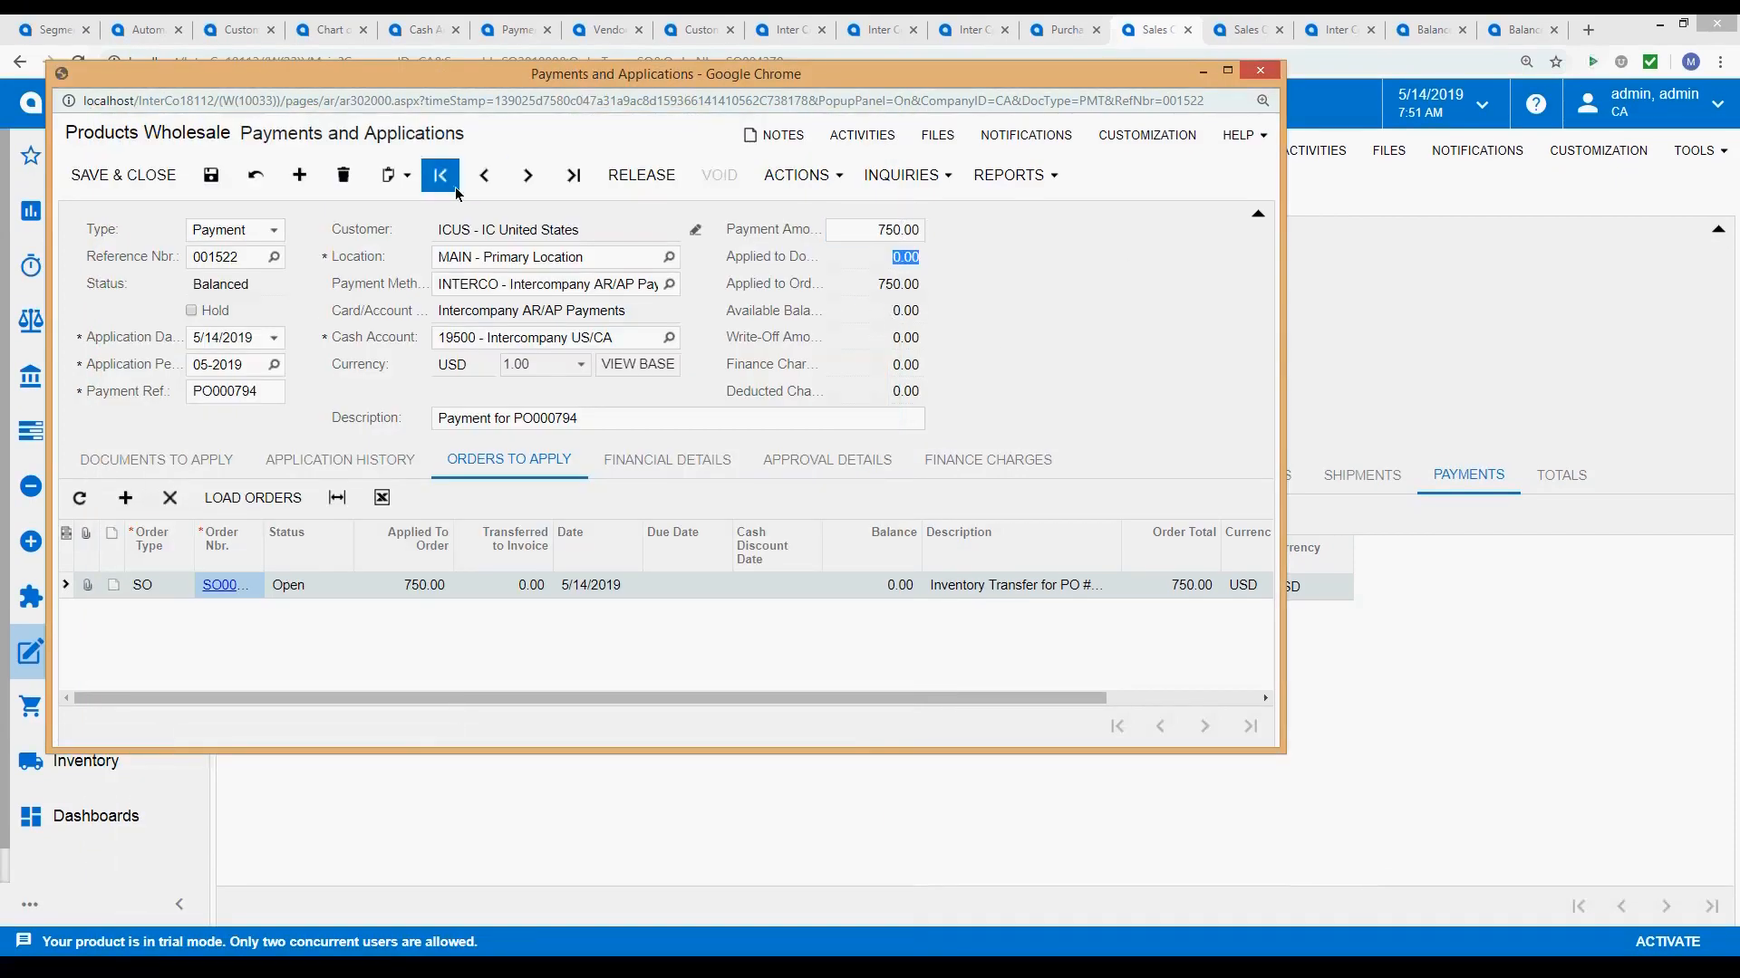
pyautogui.click(211, 175)
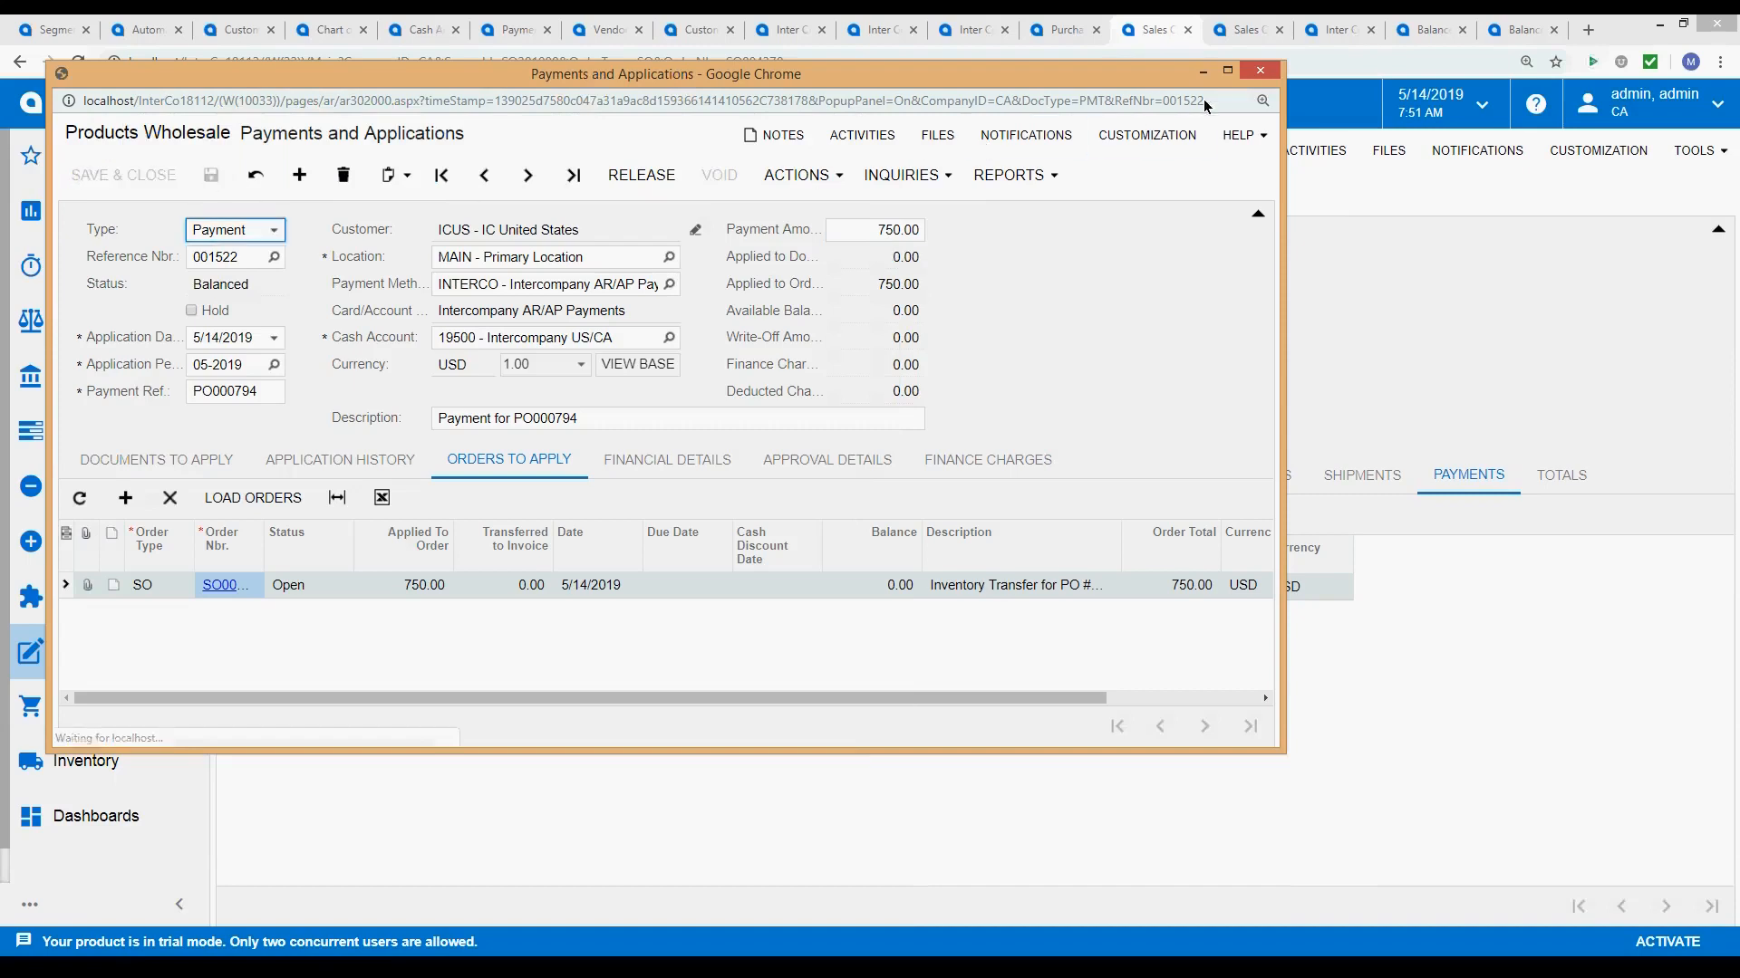
pyautogui.click(1259, 70)
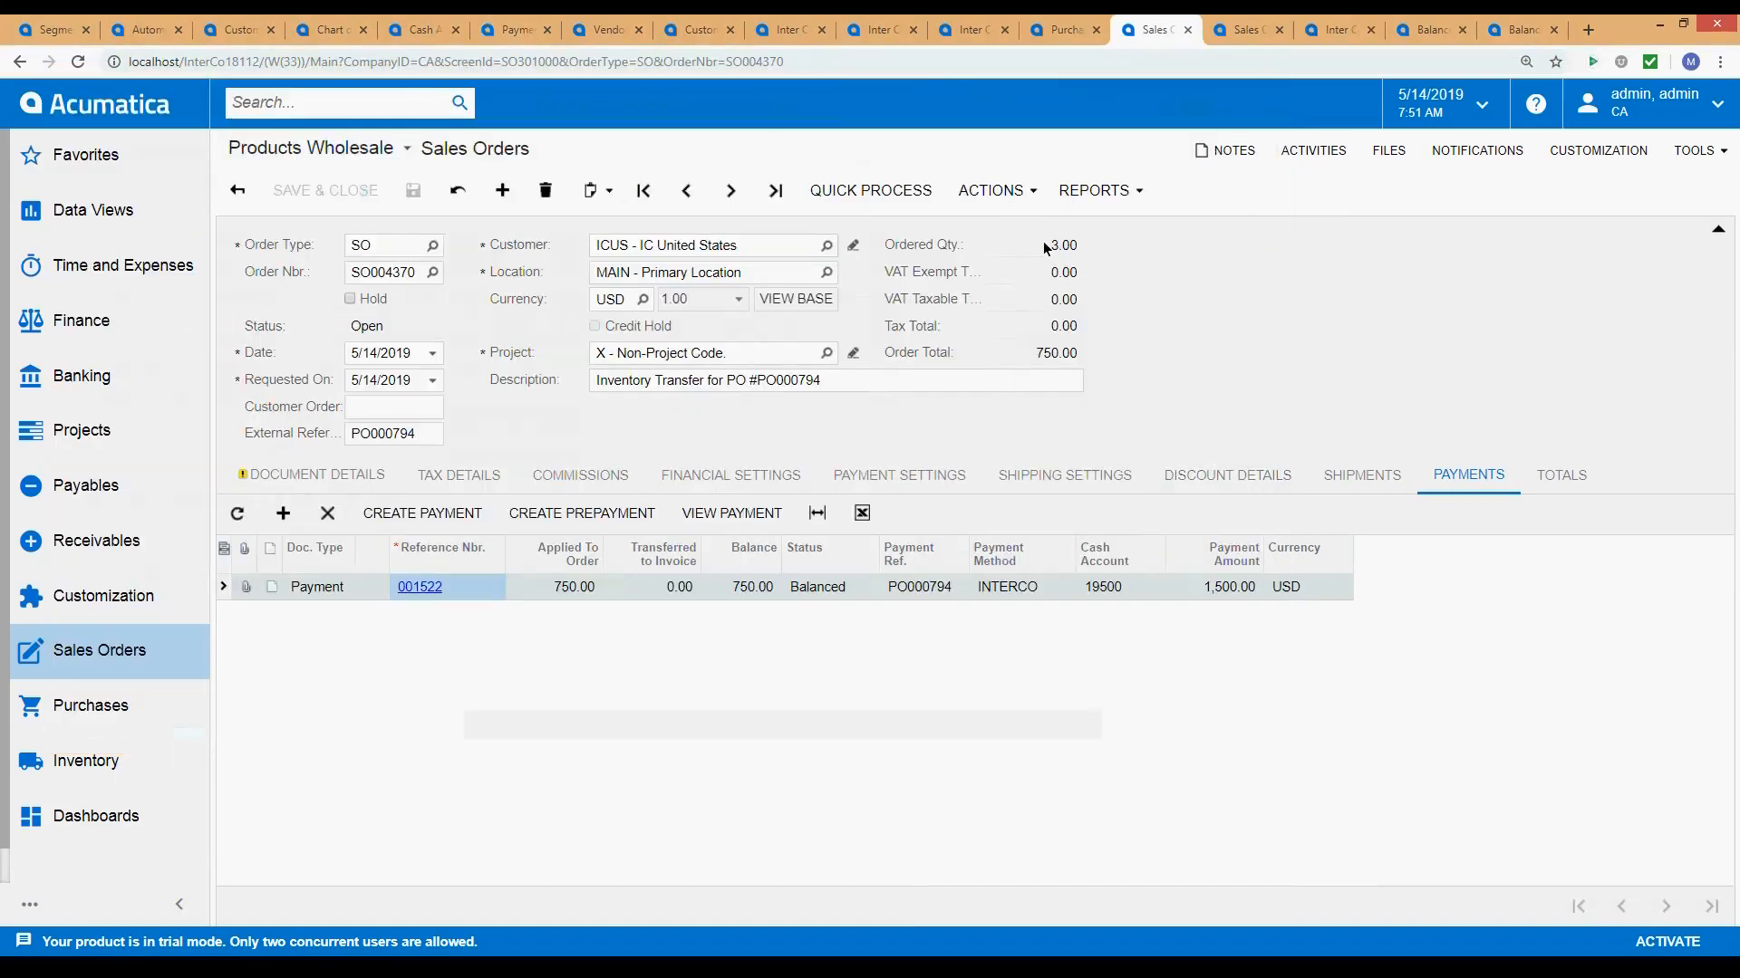
# Create a shipment from the CA sales order dated 5/14/2019 for the WHOLESALE warehouse.
pyautogui.click(301, 477)
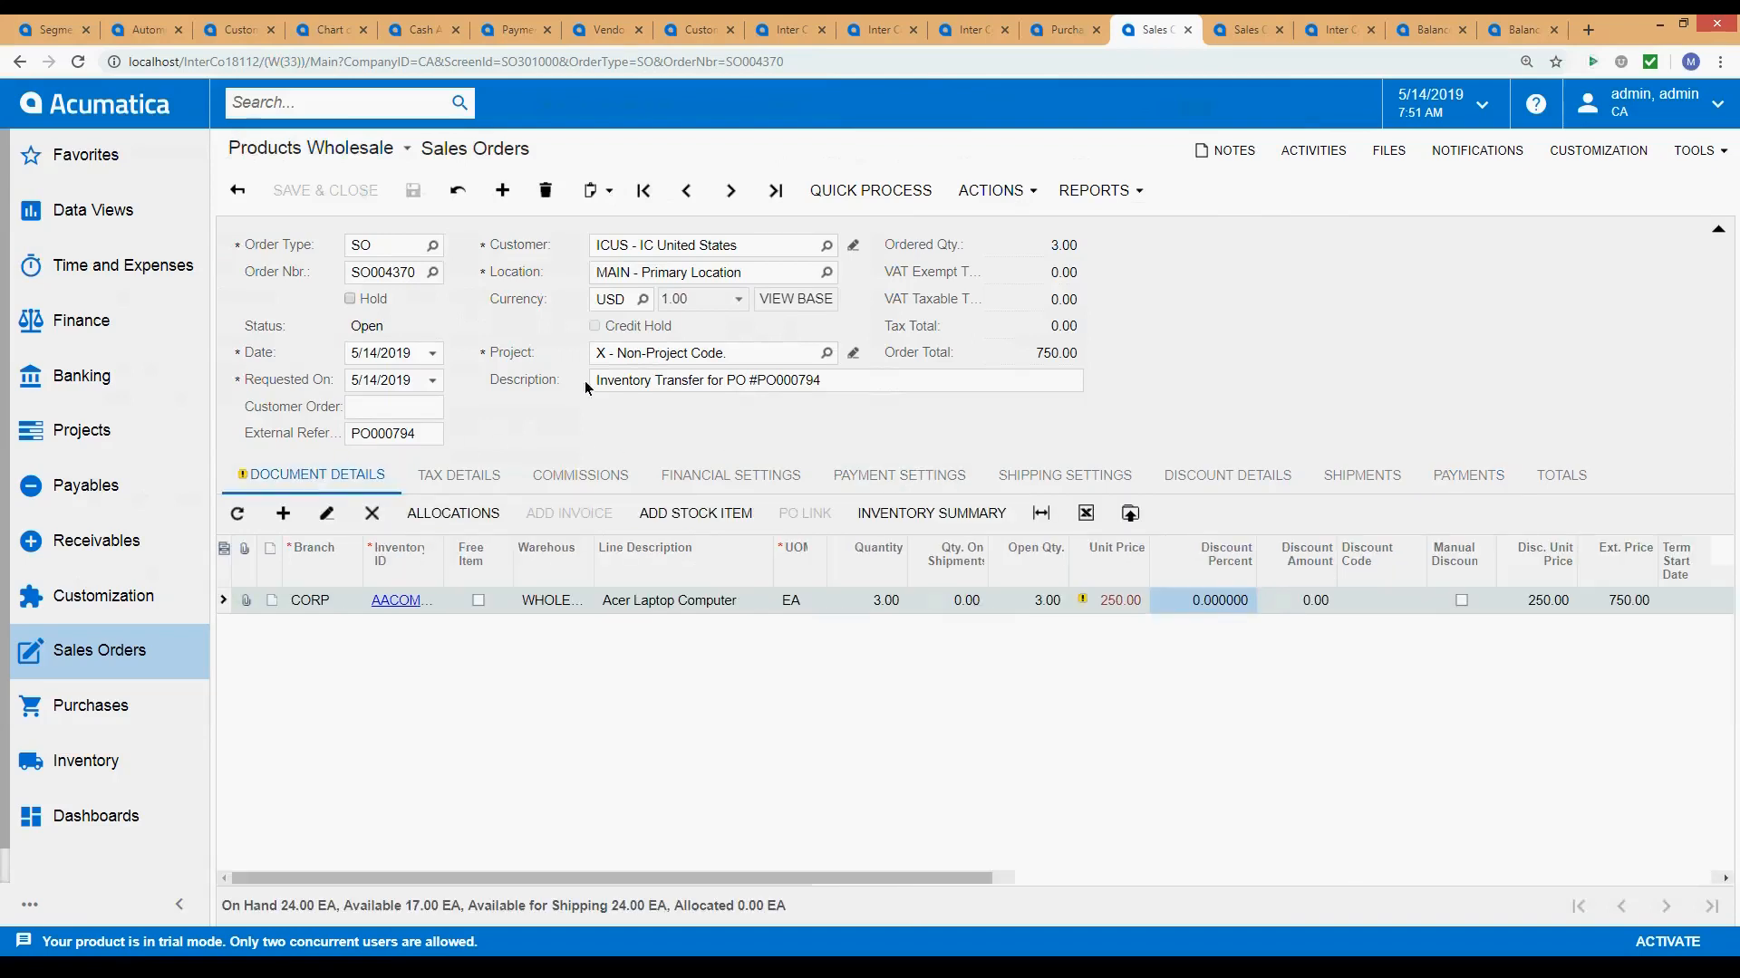
pyautogui.click(1238, 36)
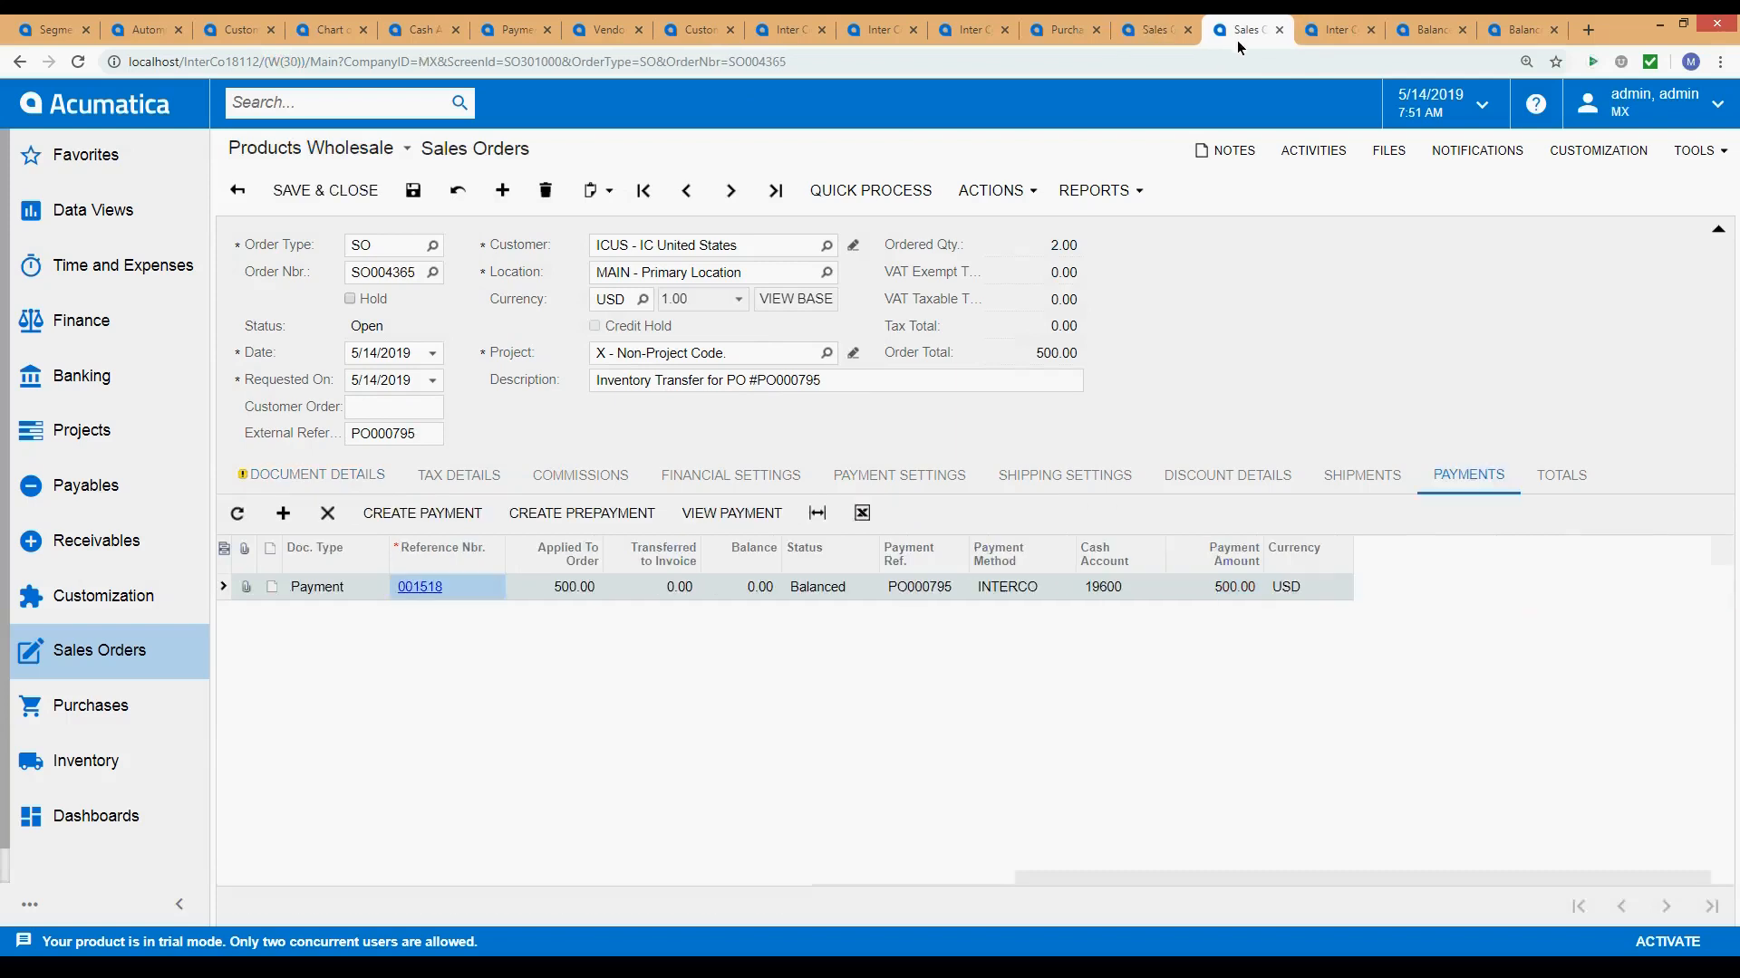
pyautogui.click(1148, 33)
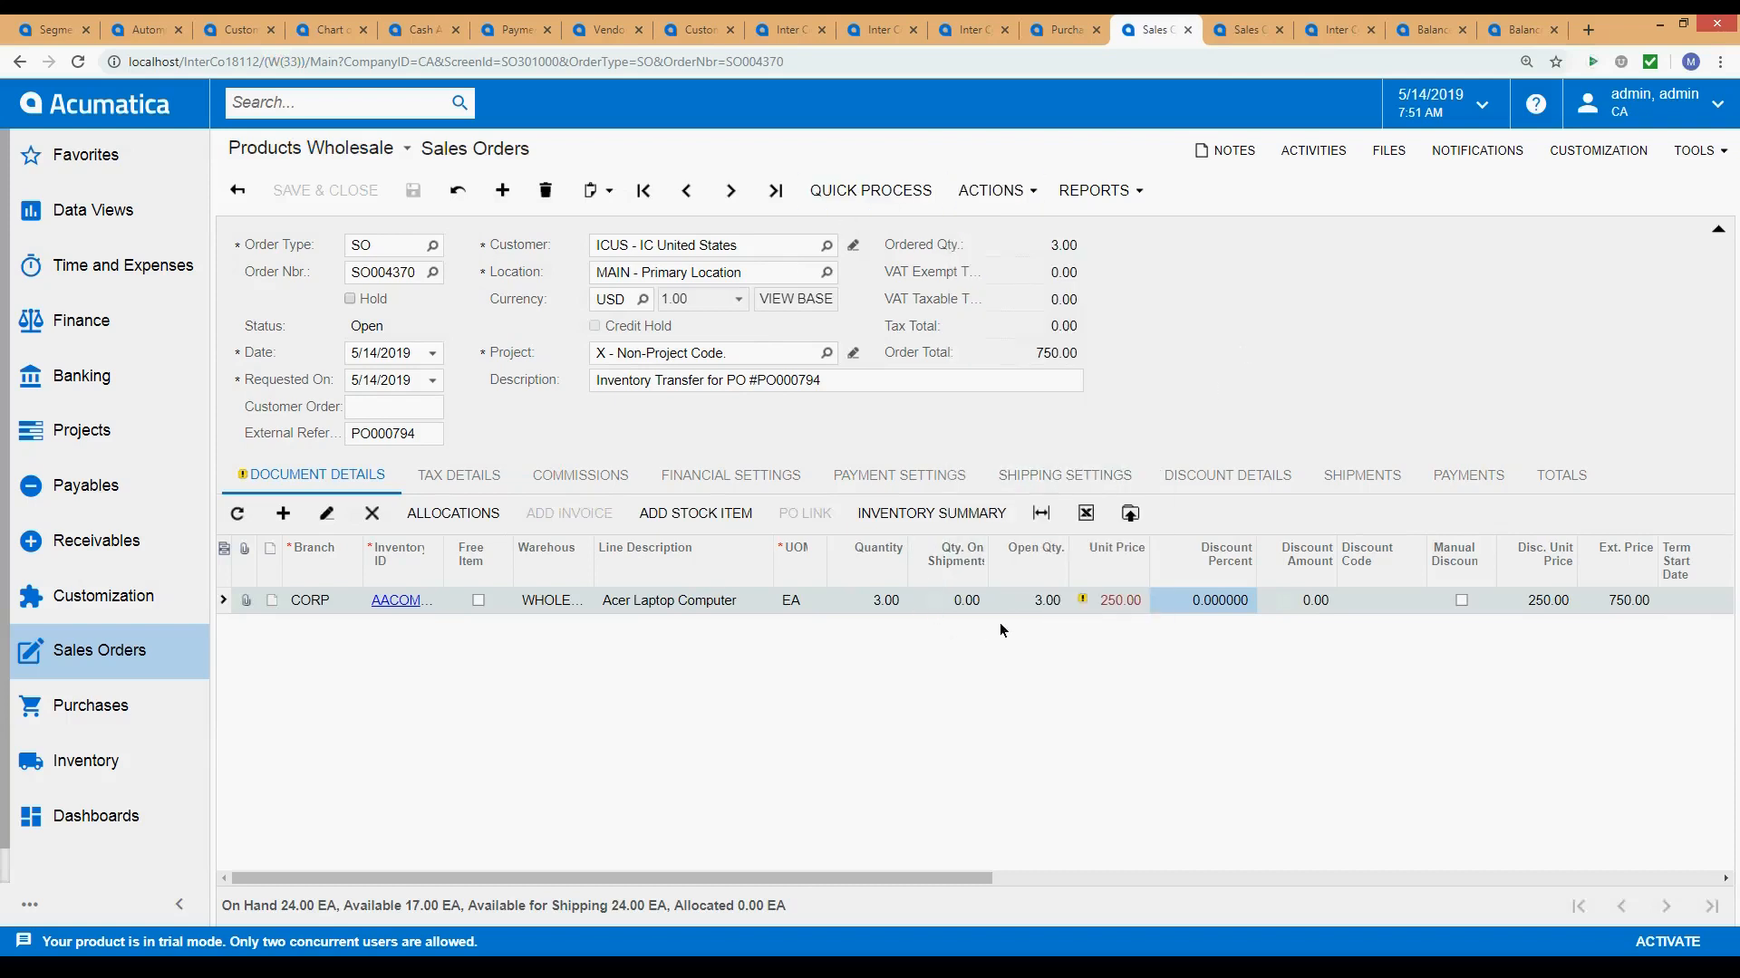
pyautogui.moveTo(989, 192)
pyautogui.click(1002, 226)
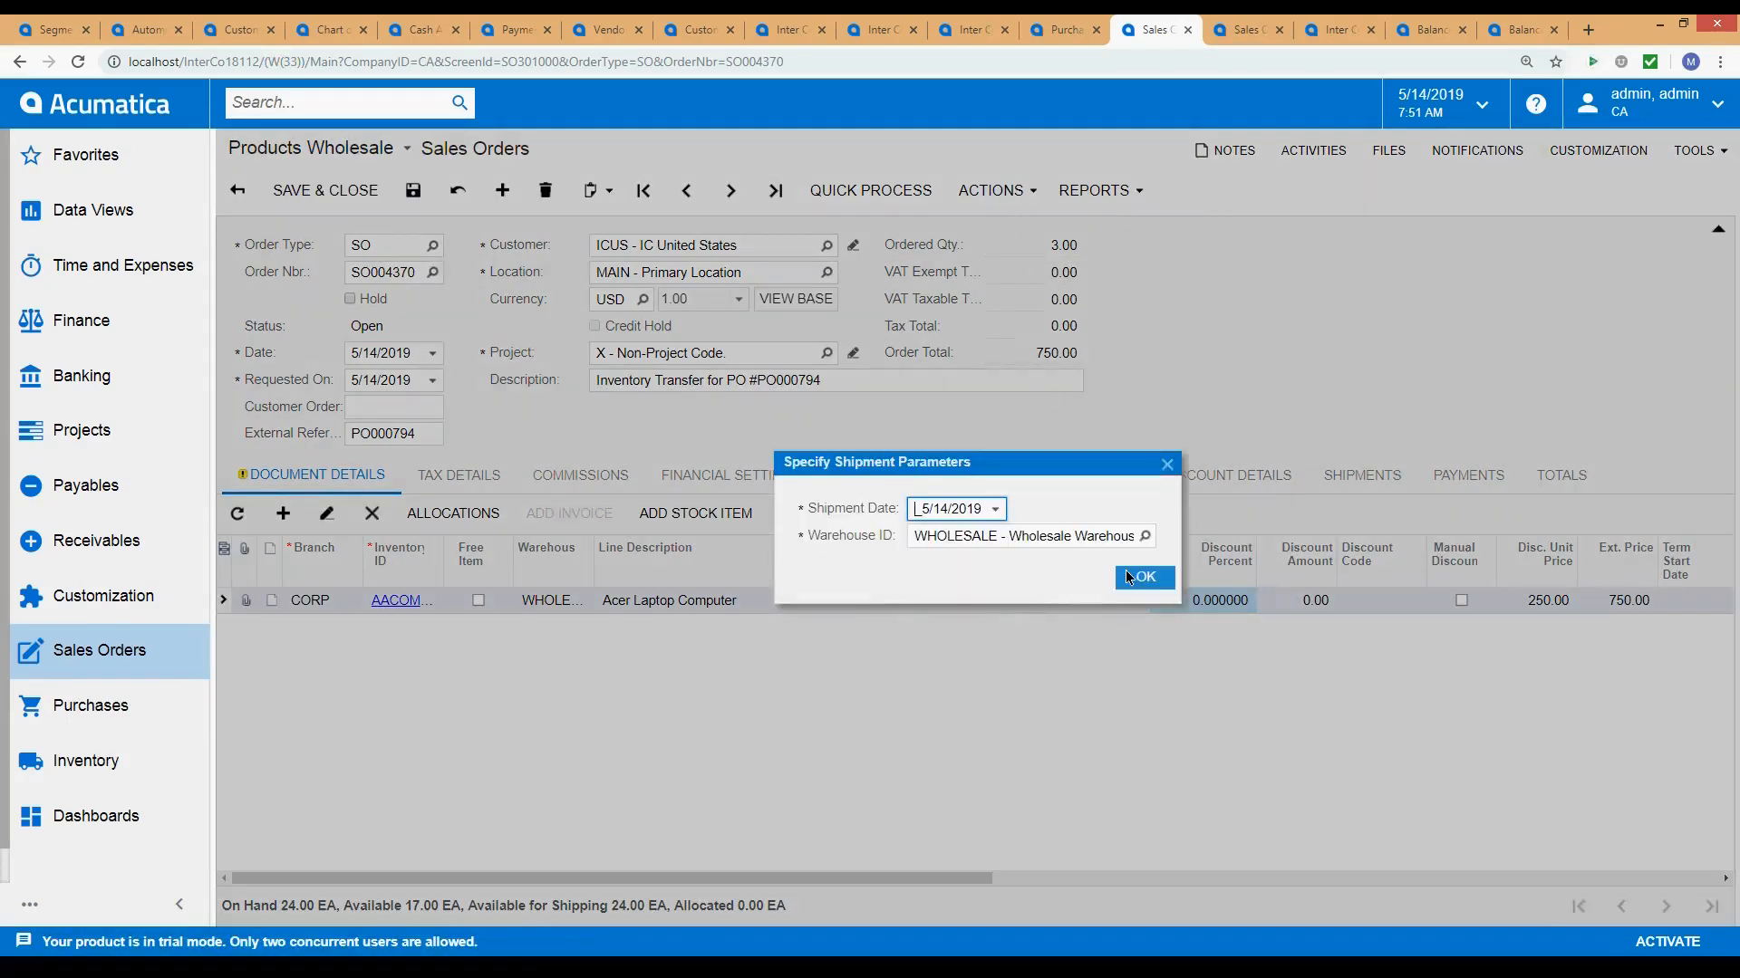
pyautogui.click(1127, 578)
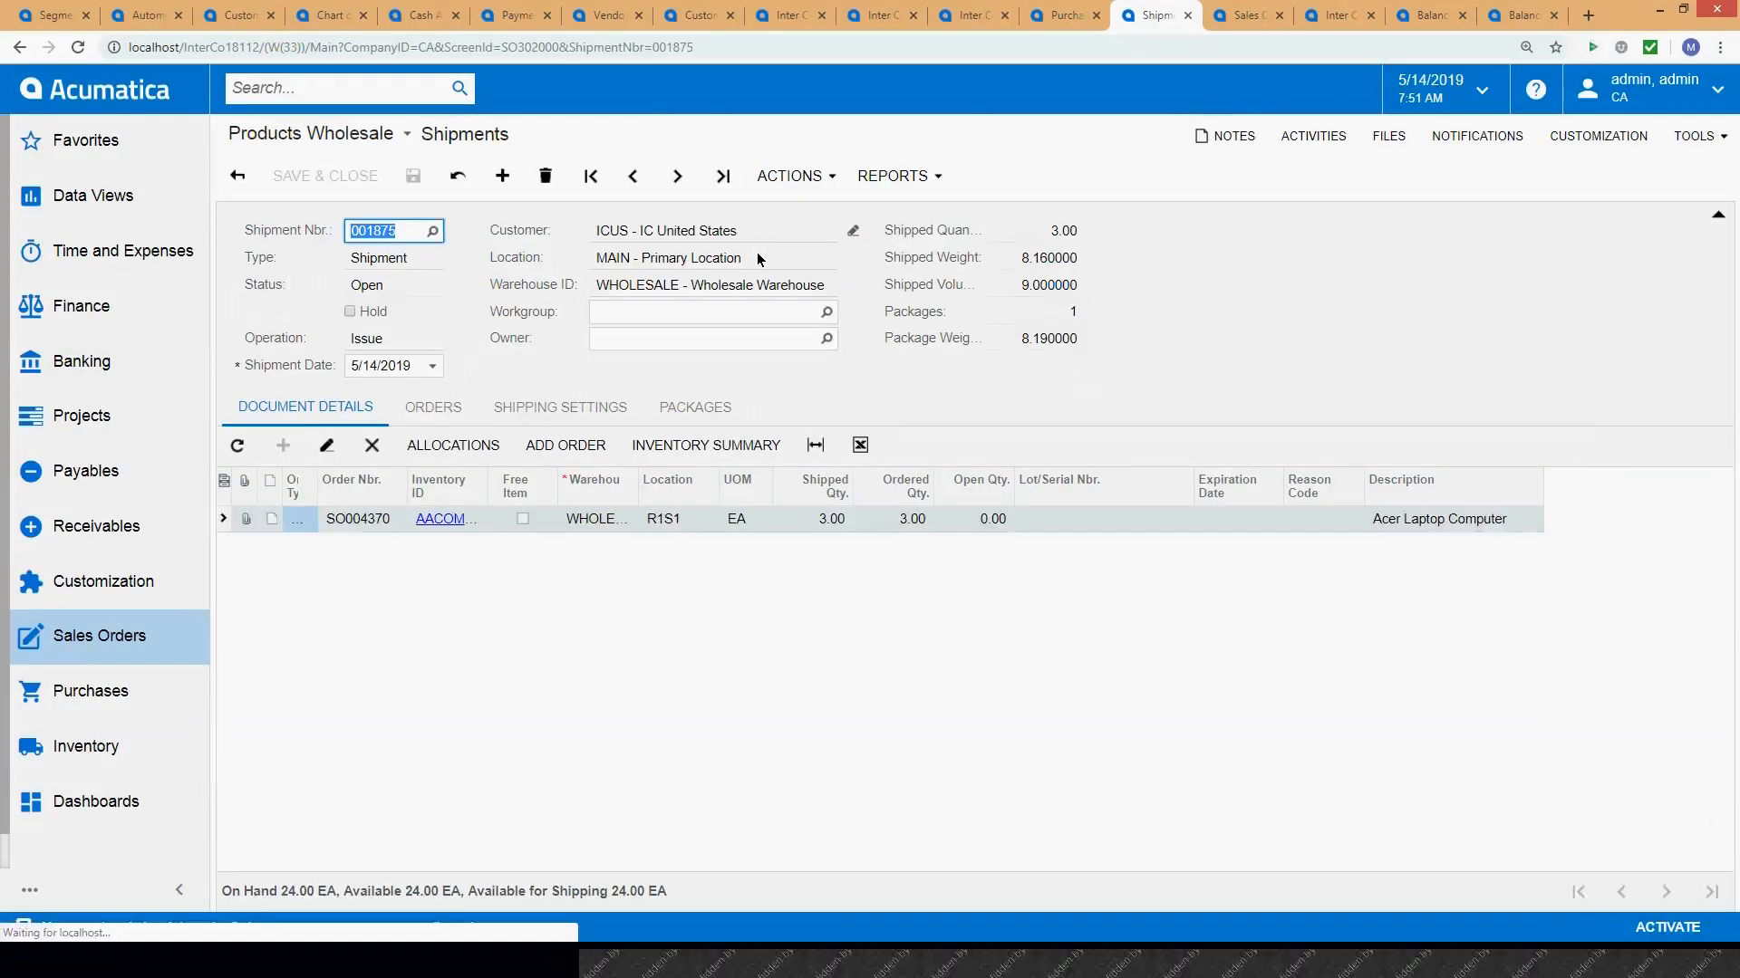
# Set the laptop line's shipped quantity to 2 on the CA shipment.
pyautogui.click(630, 254)
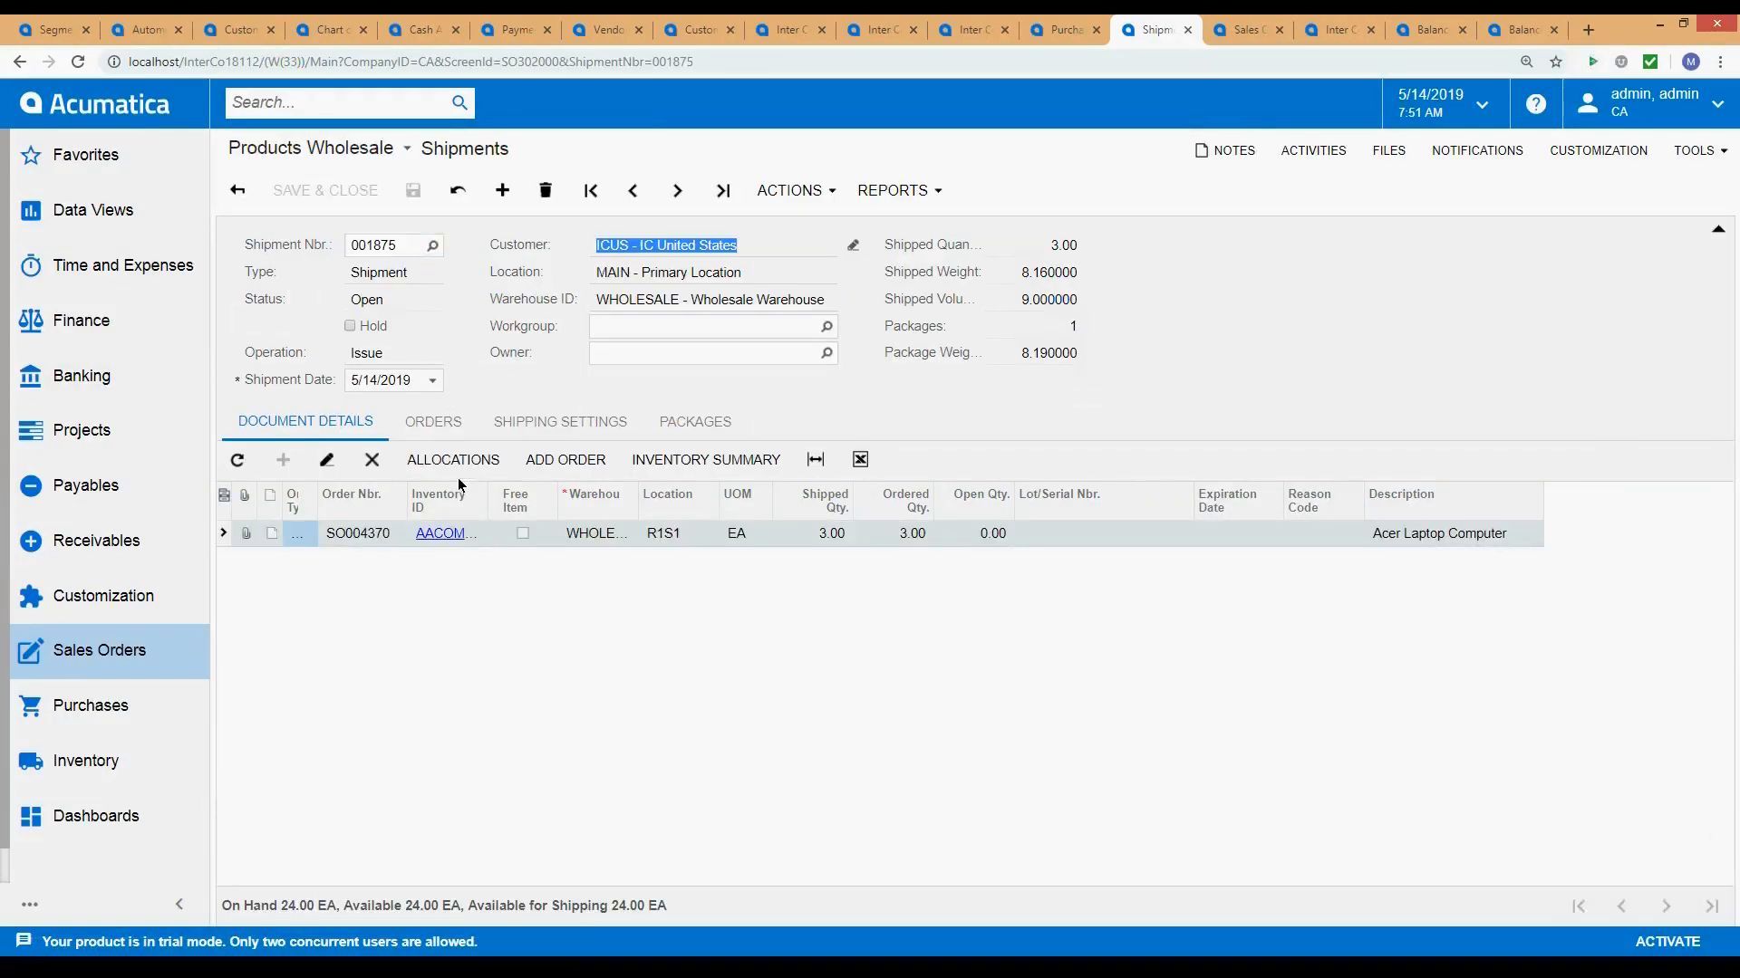
pyautogui.click(825, 537)
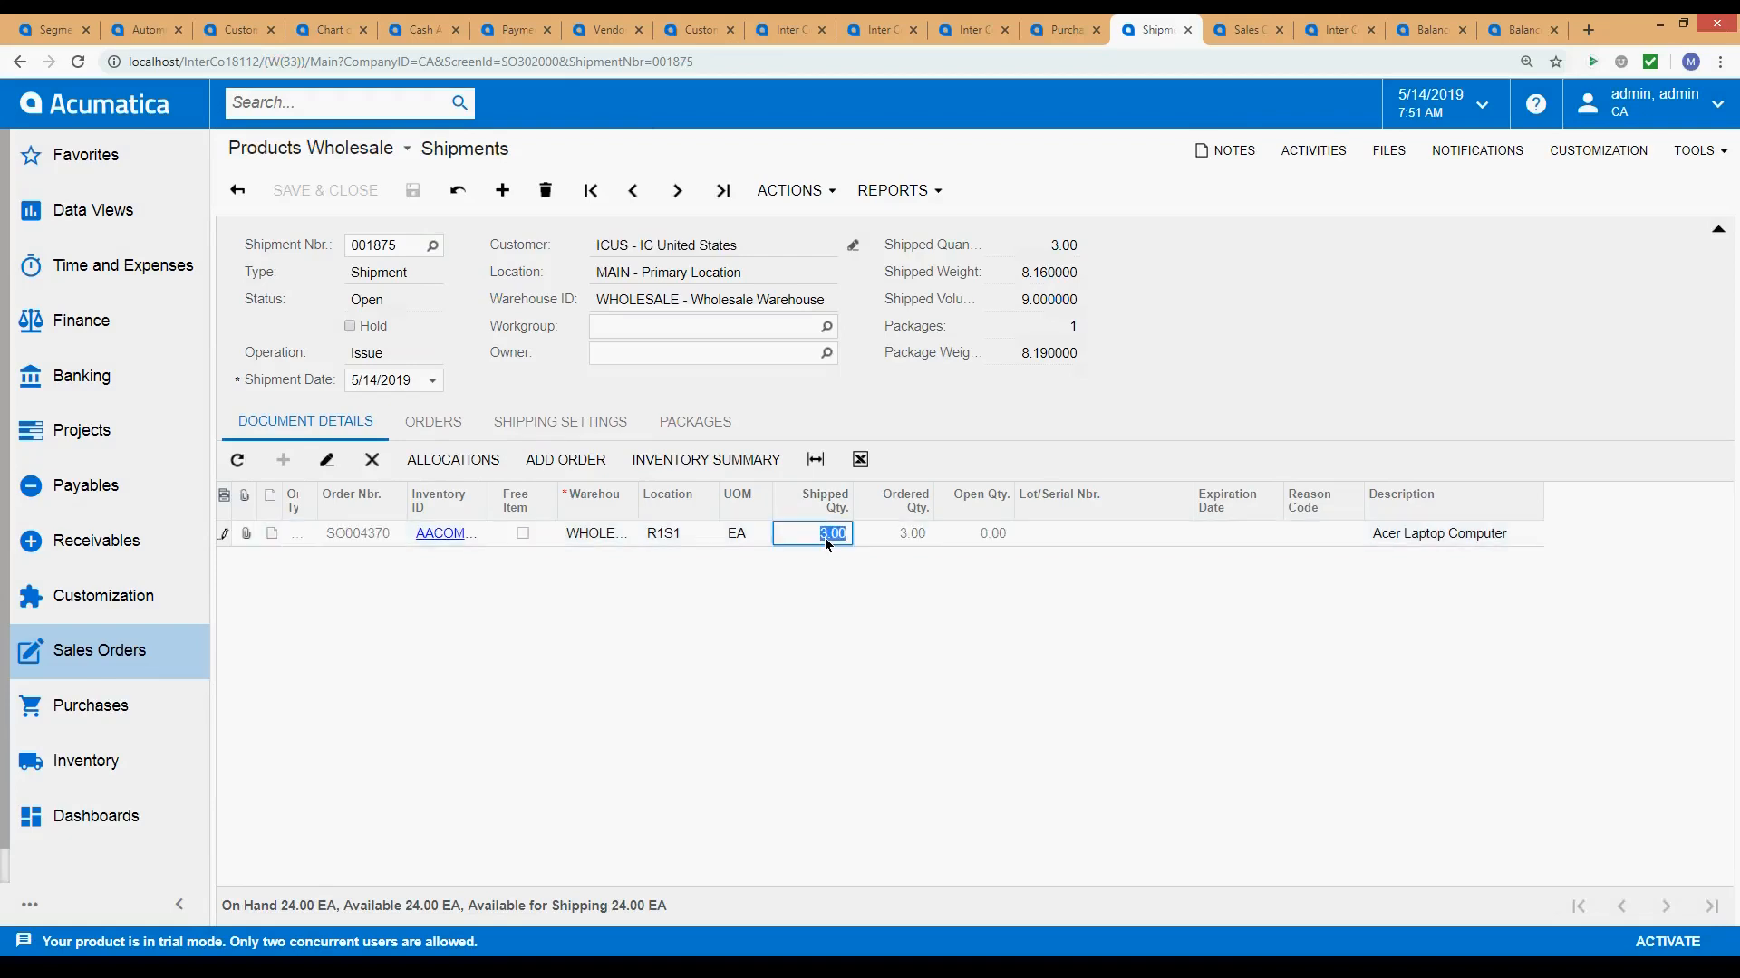
pyautogui.write('2')
pyautogui.click(877, 532)
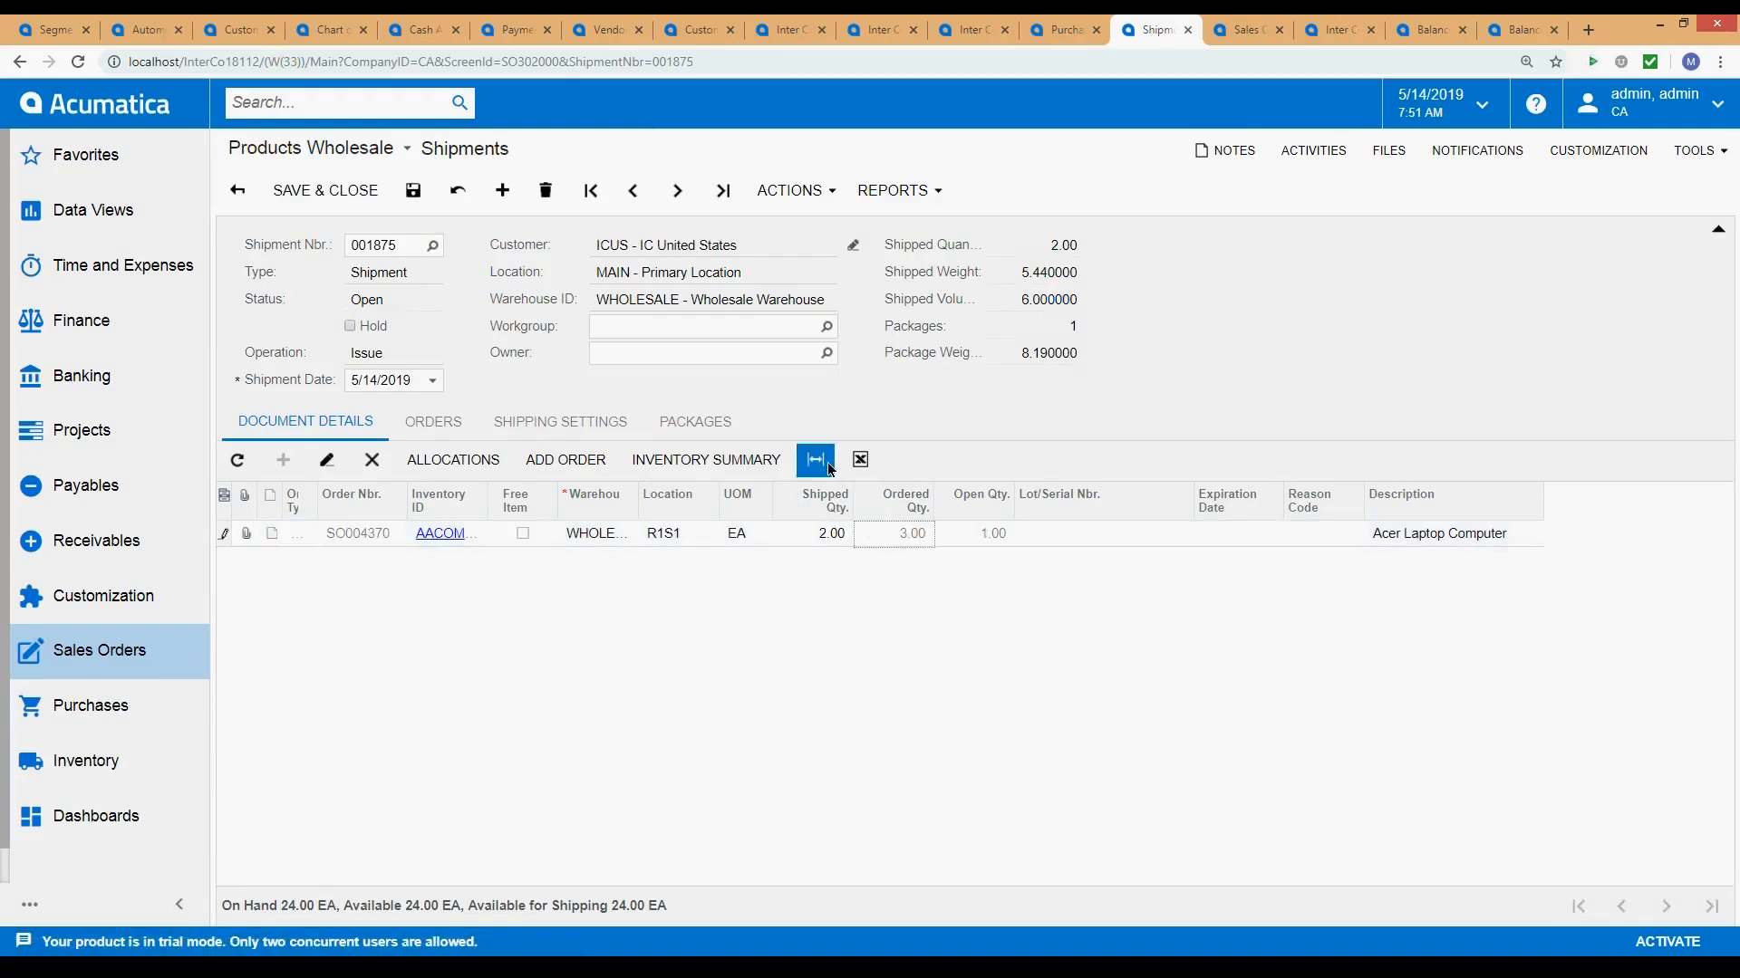
# Confirm the shipment's MEDIUM package and enter a tracking number made of 1Z, a hyphen and the US purchase order number.
pyautogui.click(675, 423)
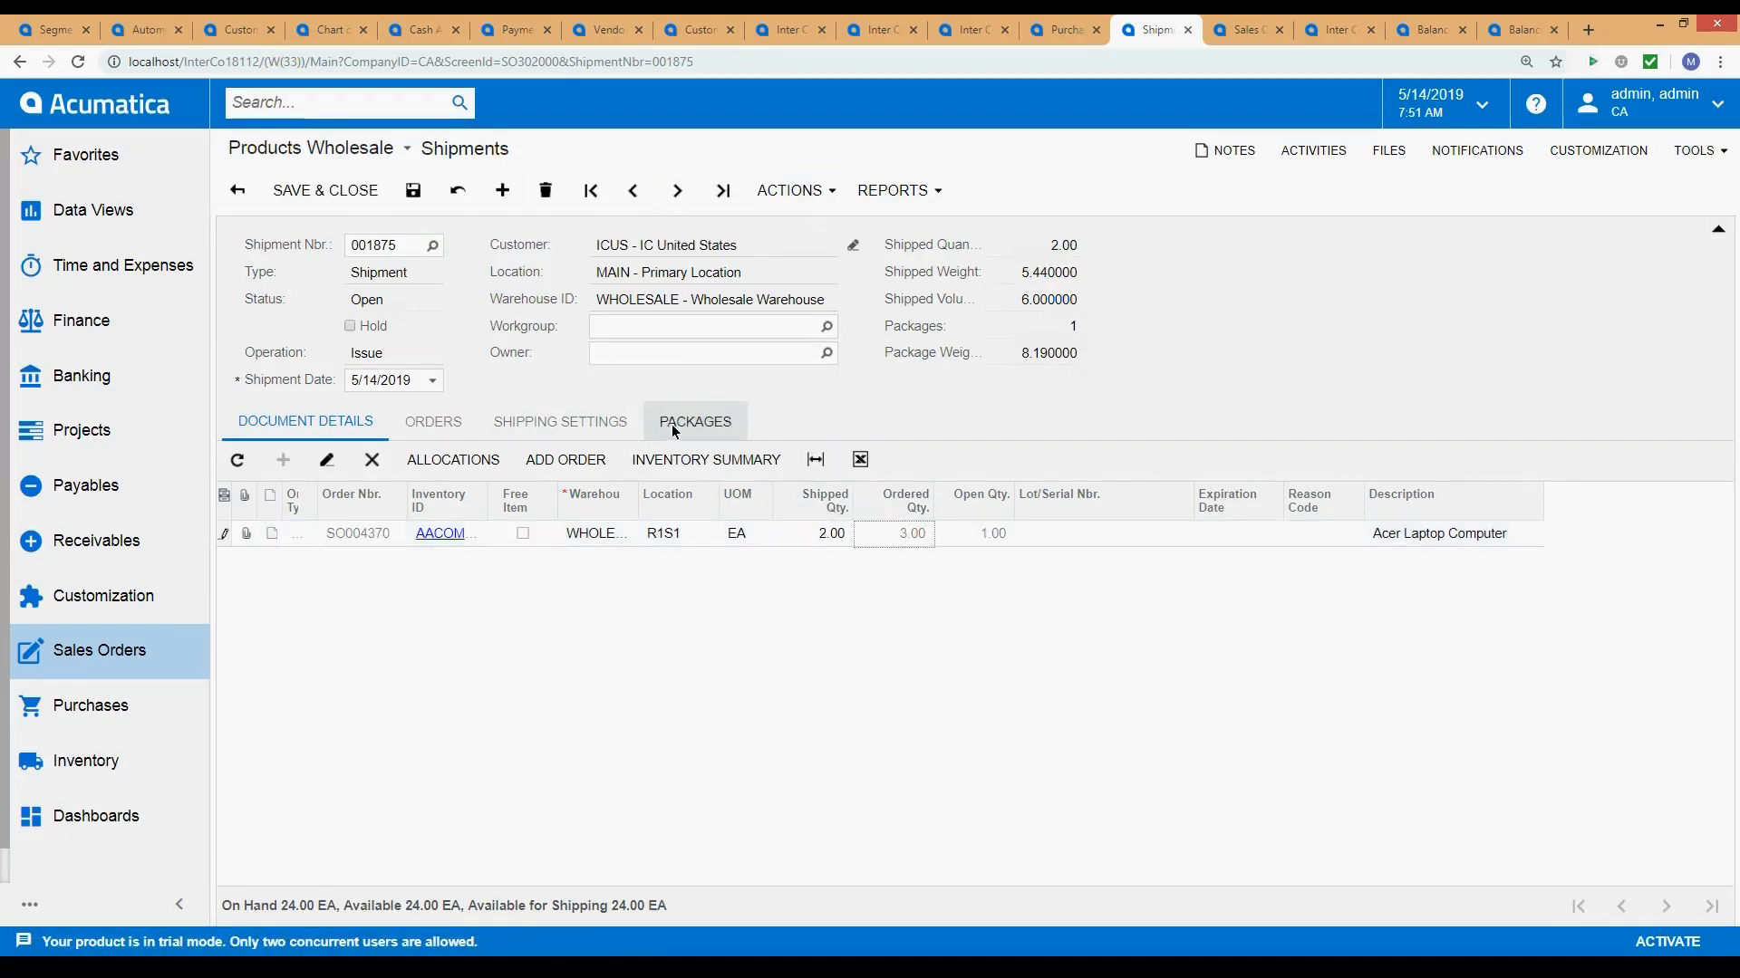
pyautogui.click(327, 534)
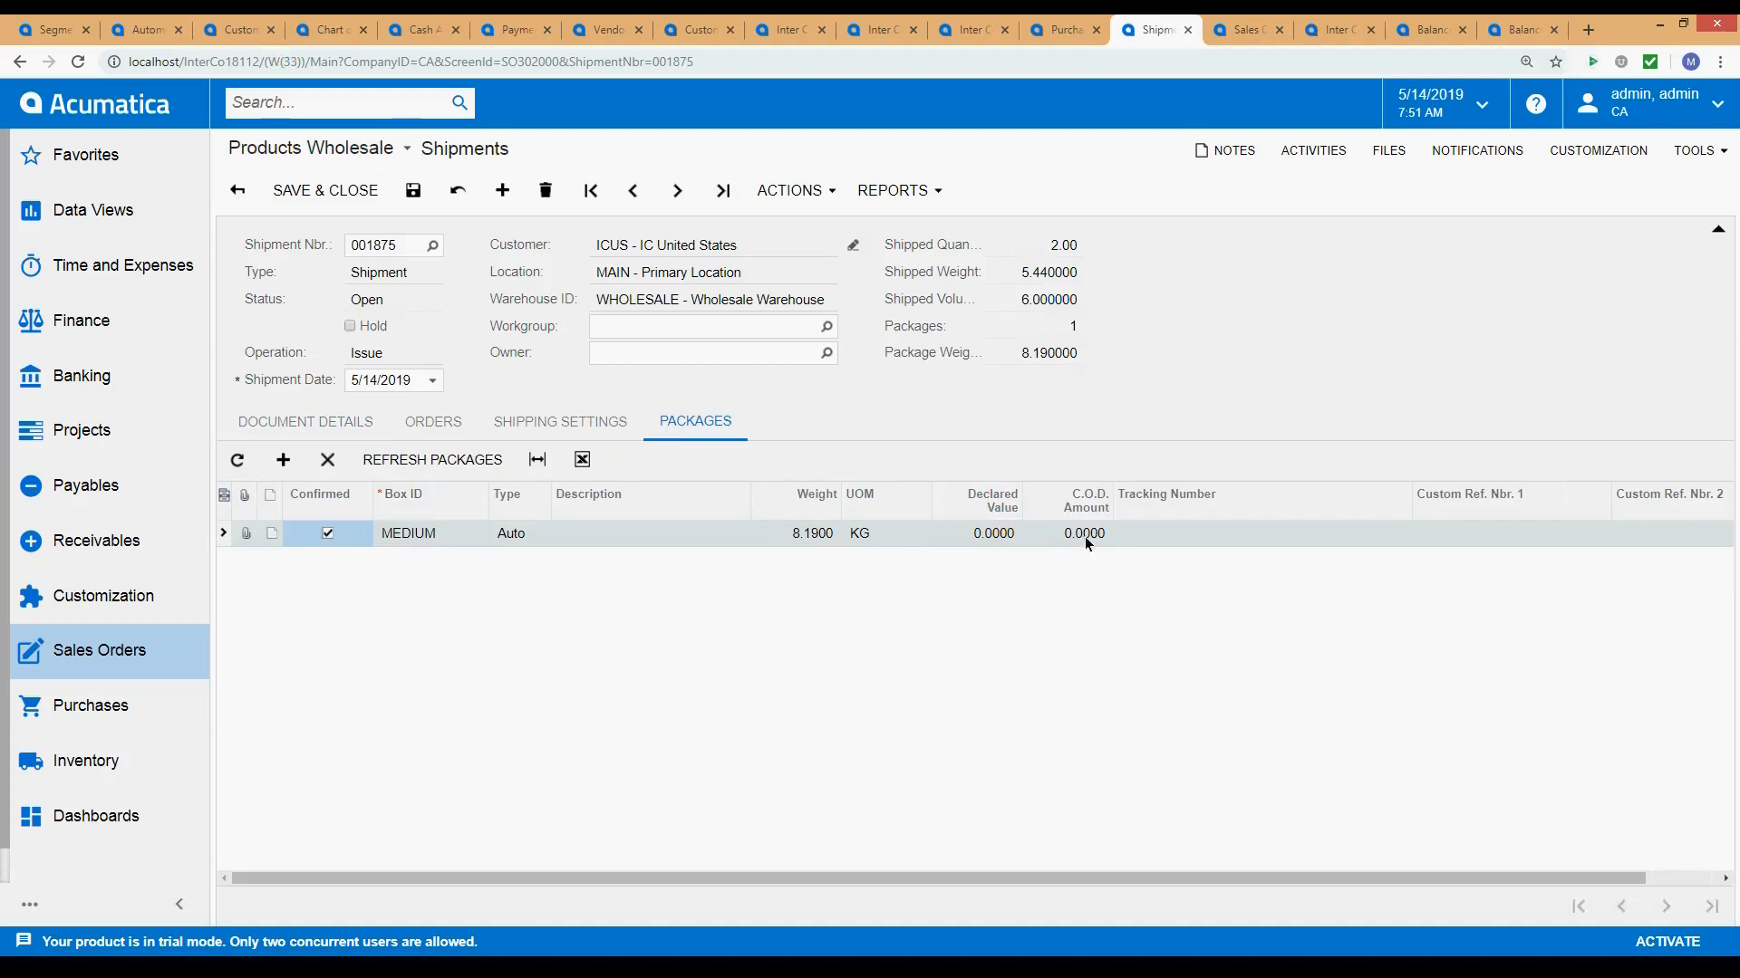
pyautogui.click(1170, 542)
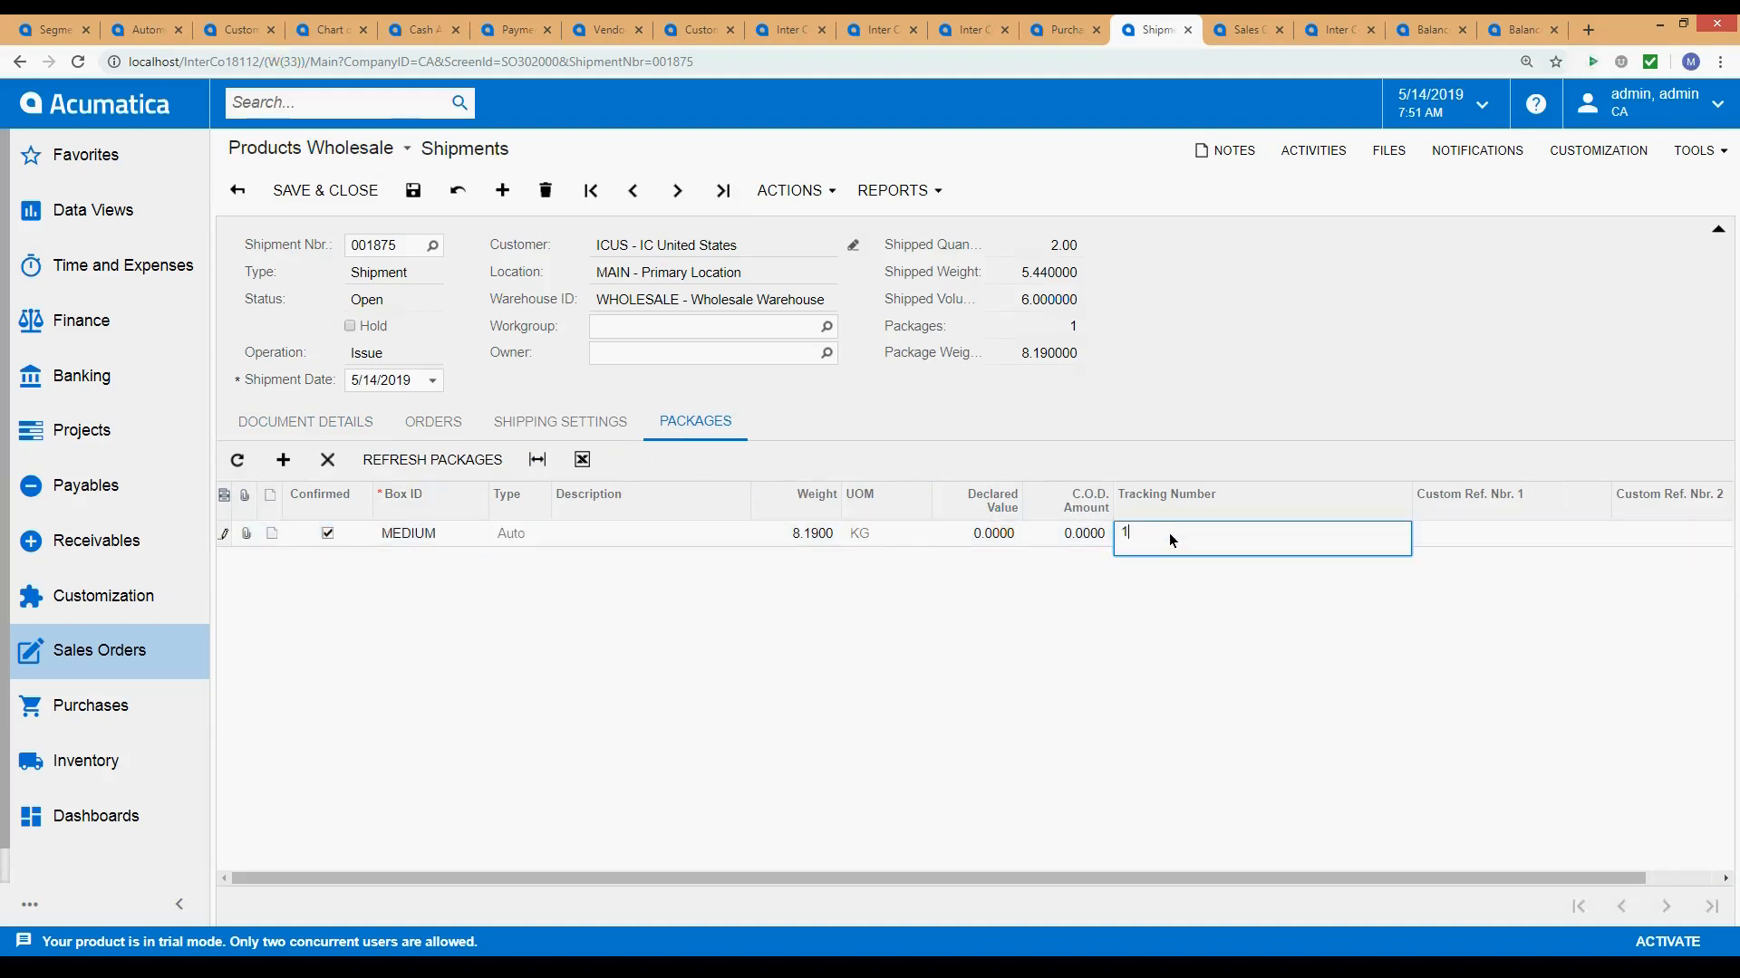
pyautogui.write('1Z')
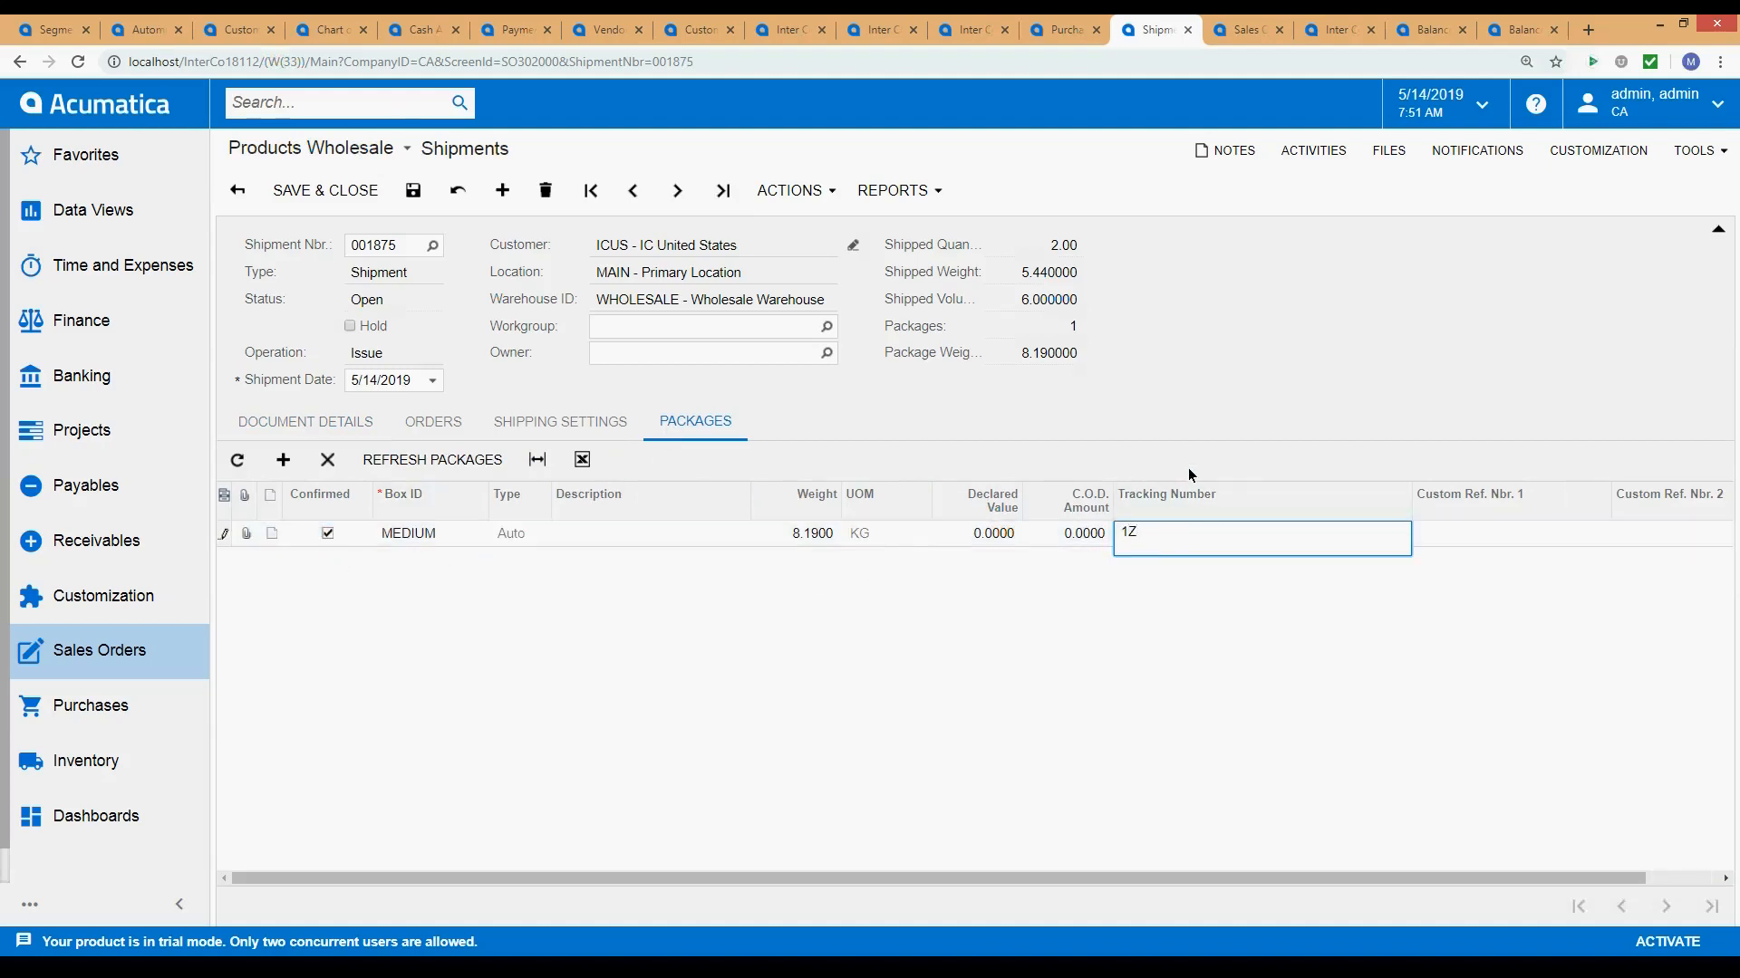
pyautogui.click(1069, 29)
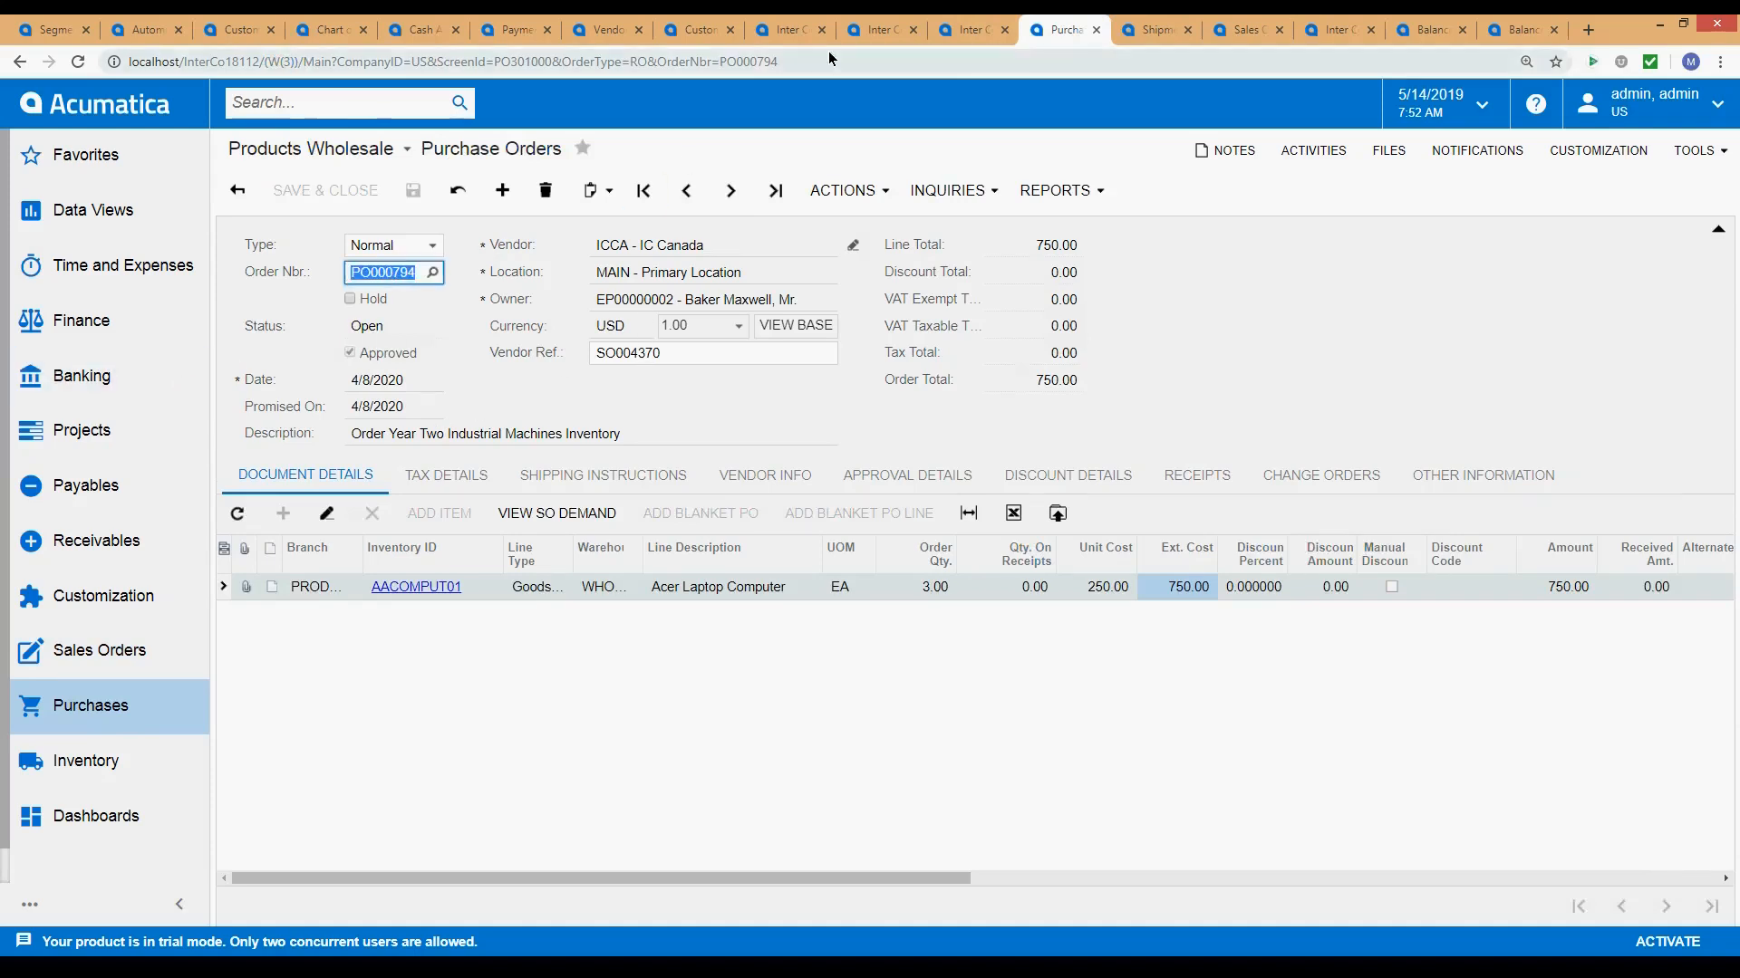
pyautogui.click(1177, 33)
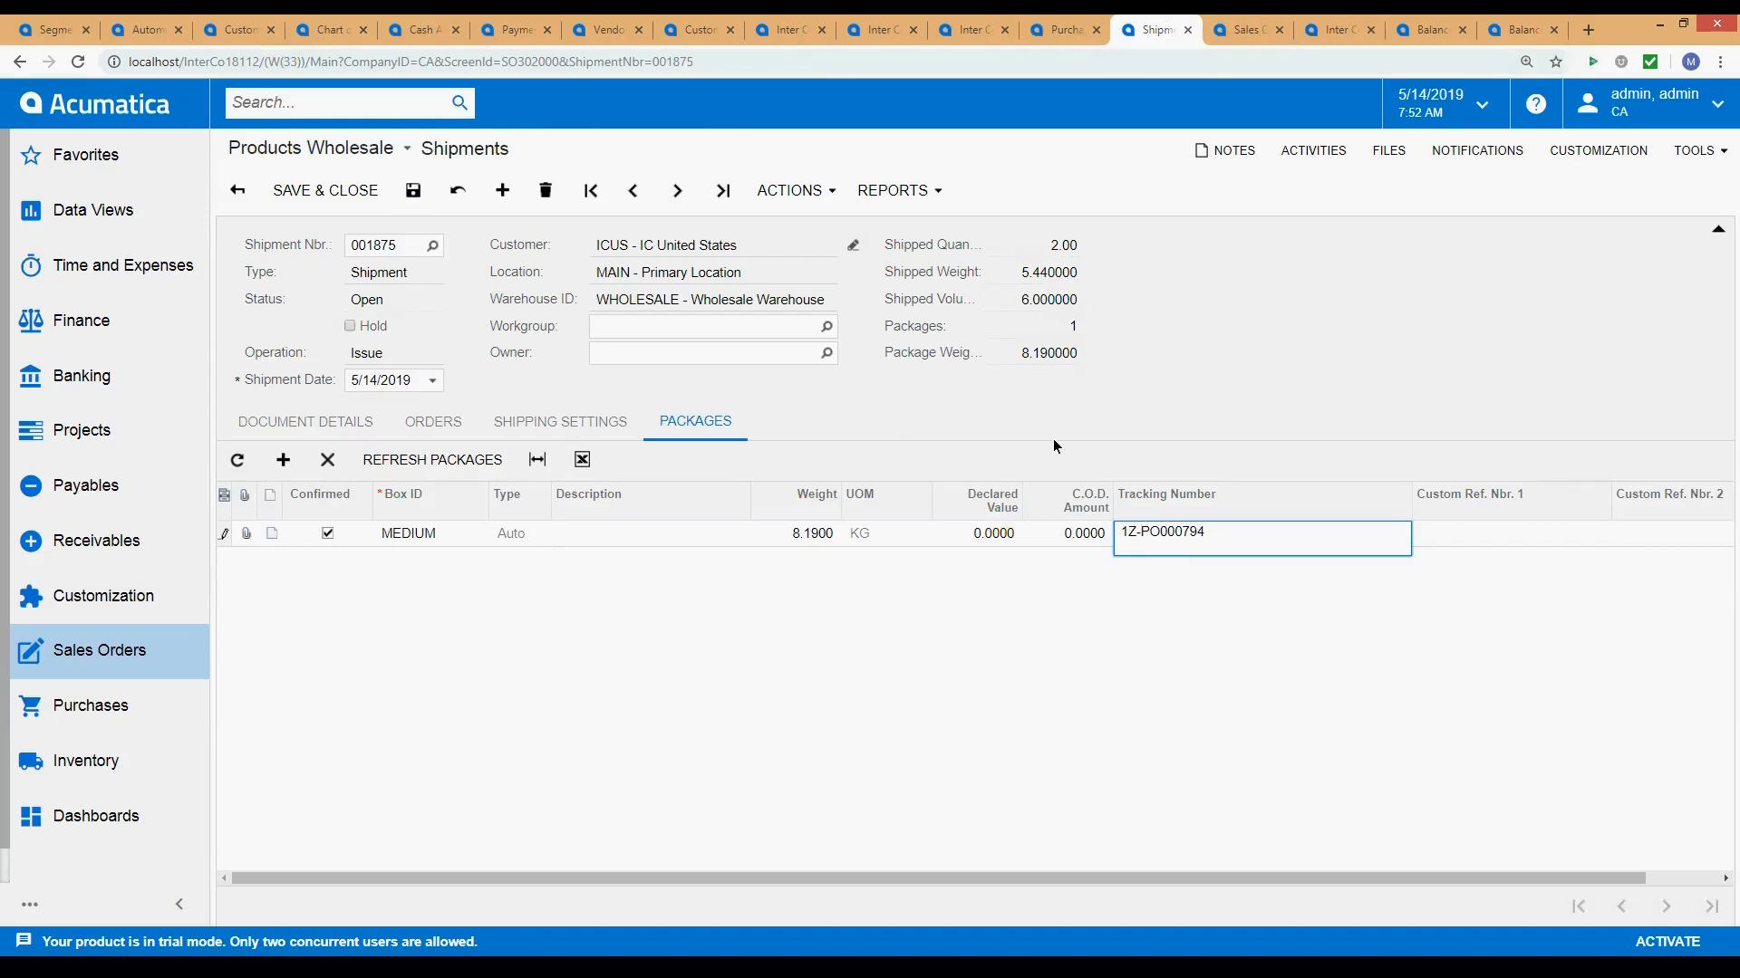
# Reload the CA Inter Company Transactions list to check for pending records, then return to the CA shipment.
pyautogui.press('BackSpace')
pyautogui.click(796, 190)
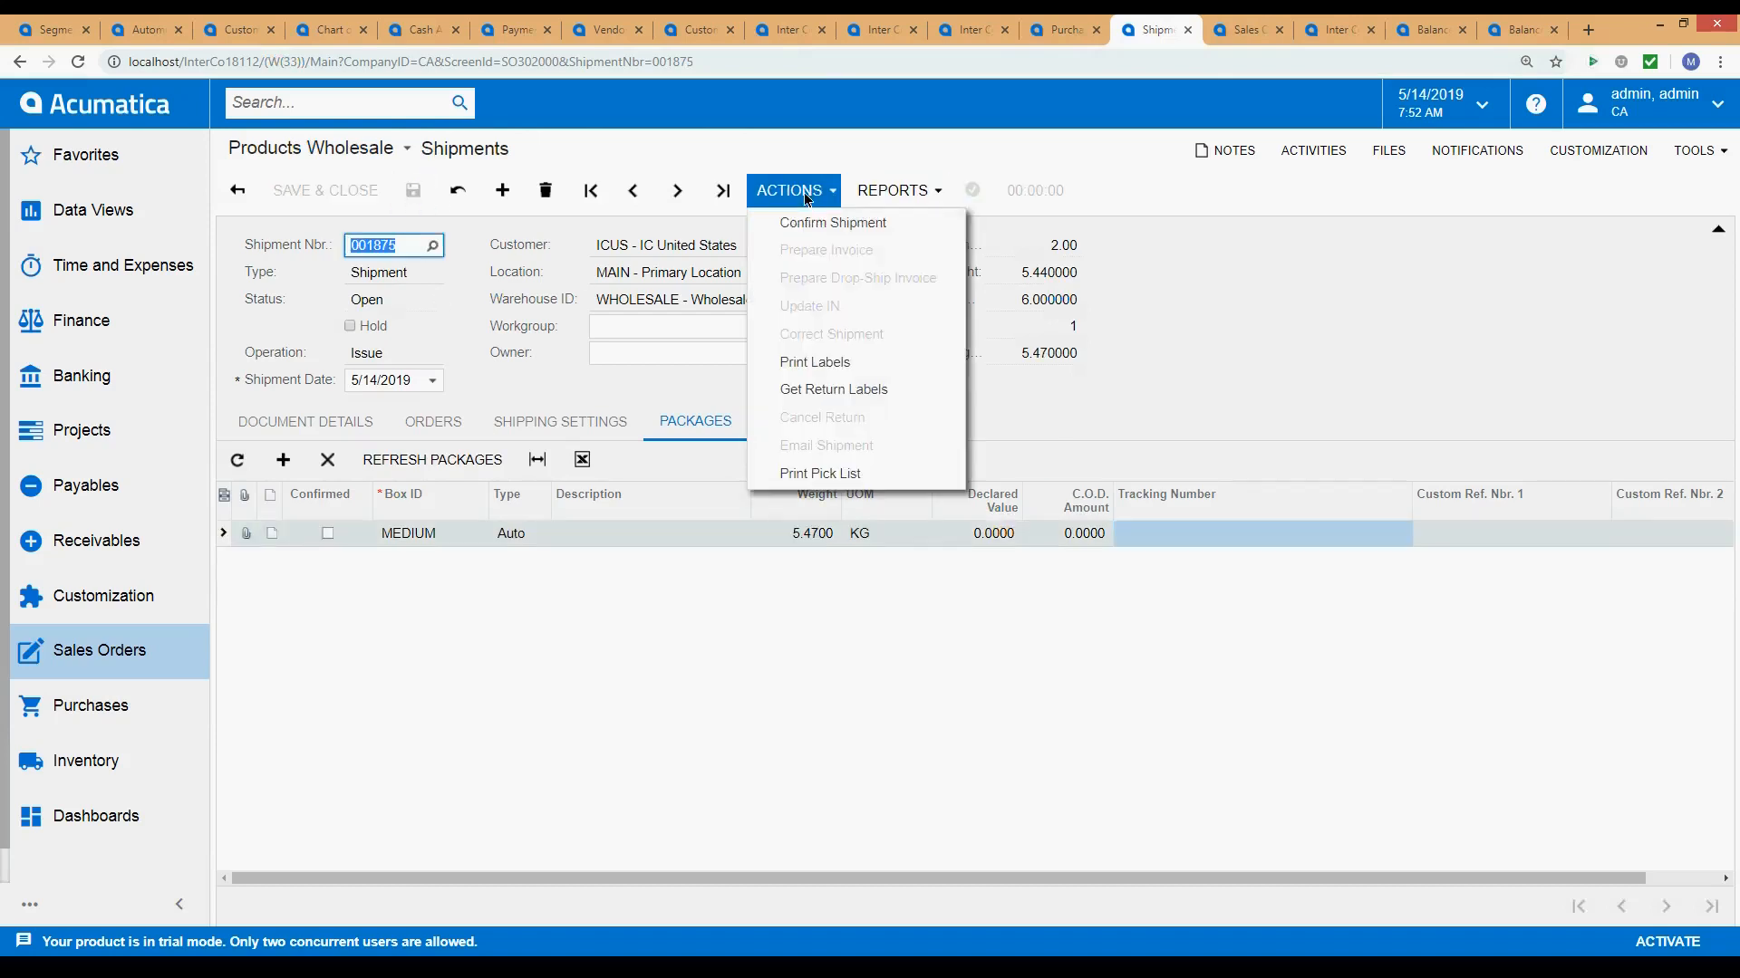
pyautogui.click(1337, 29)
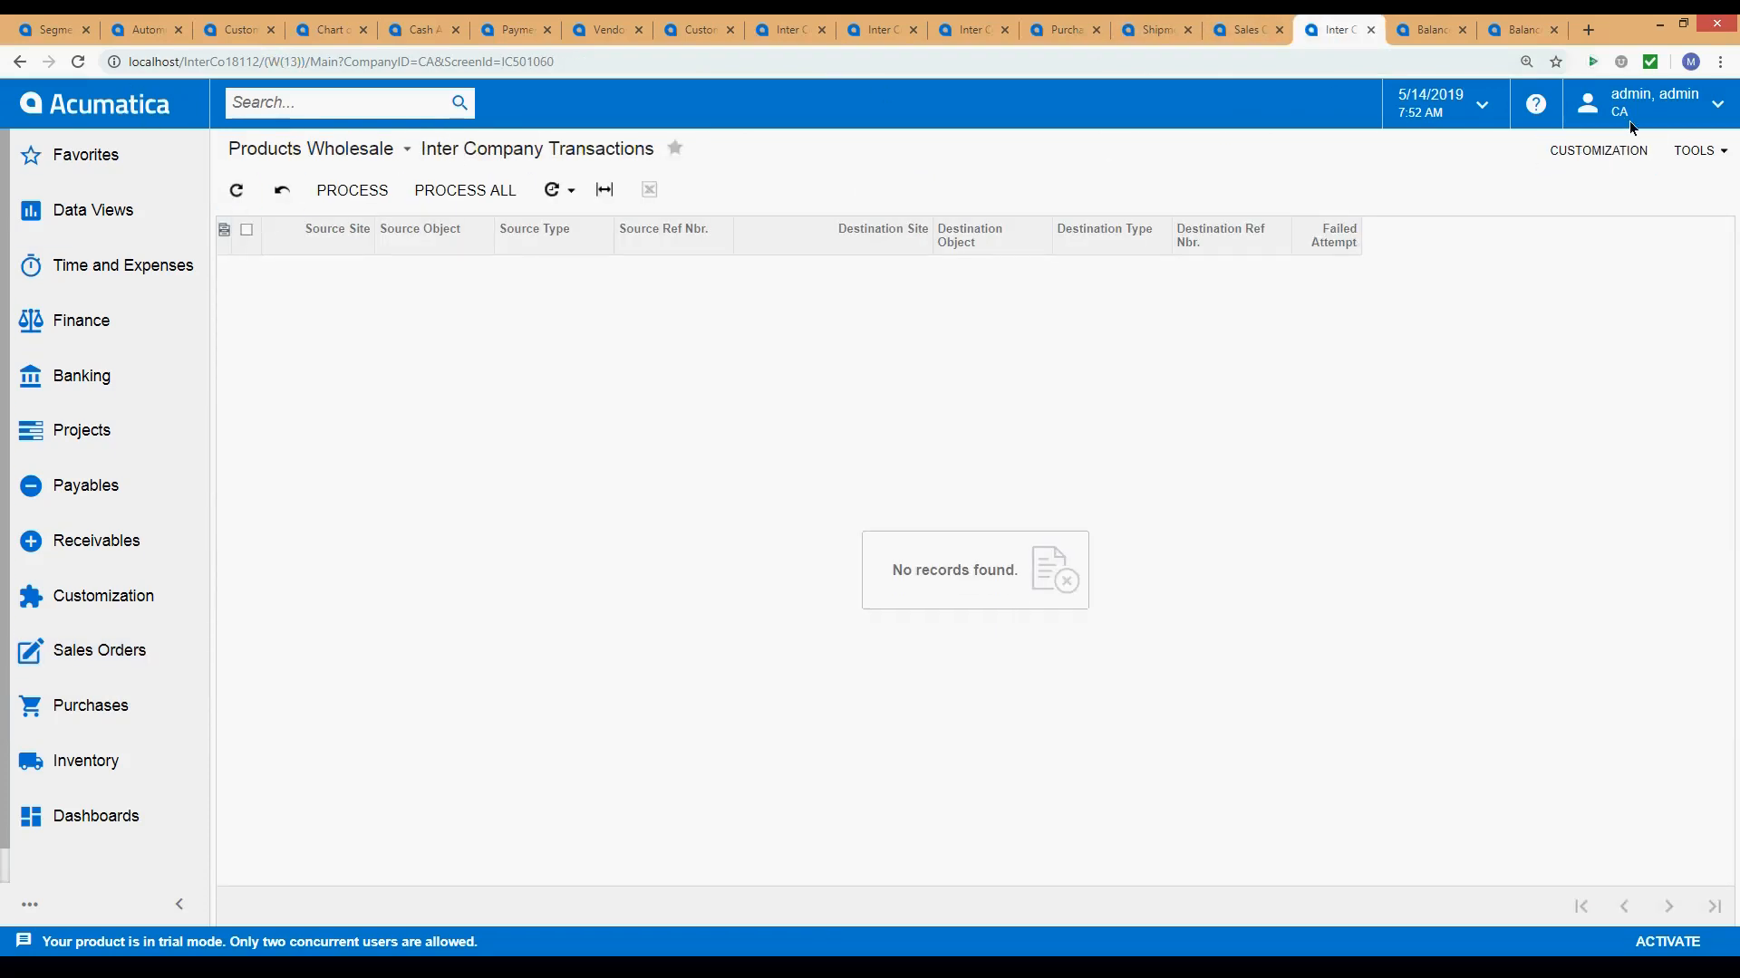
pyautogui.click(78, 61)
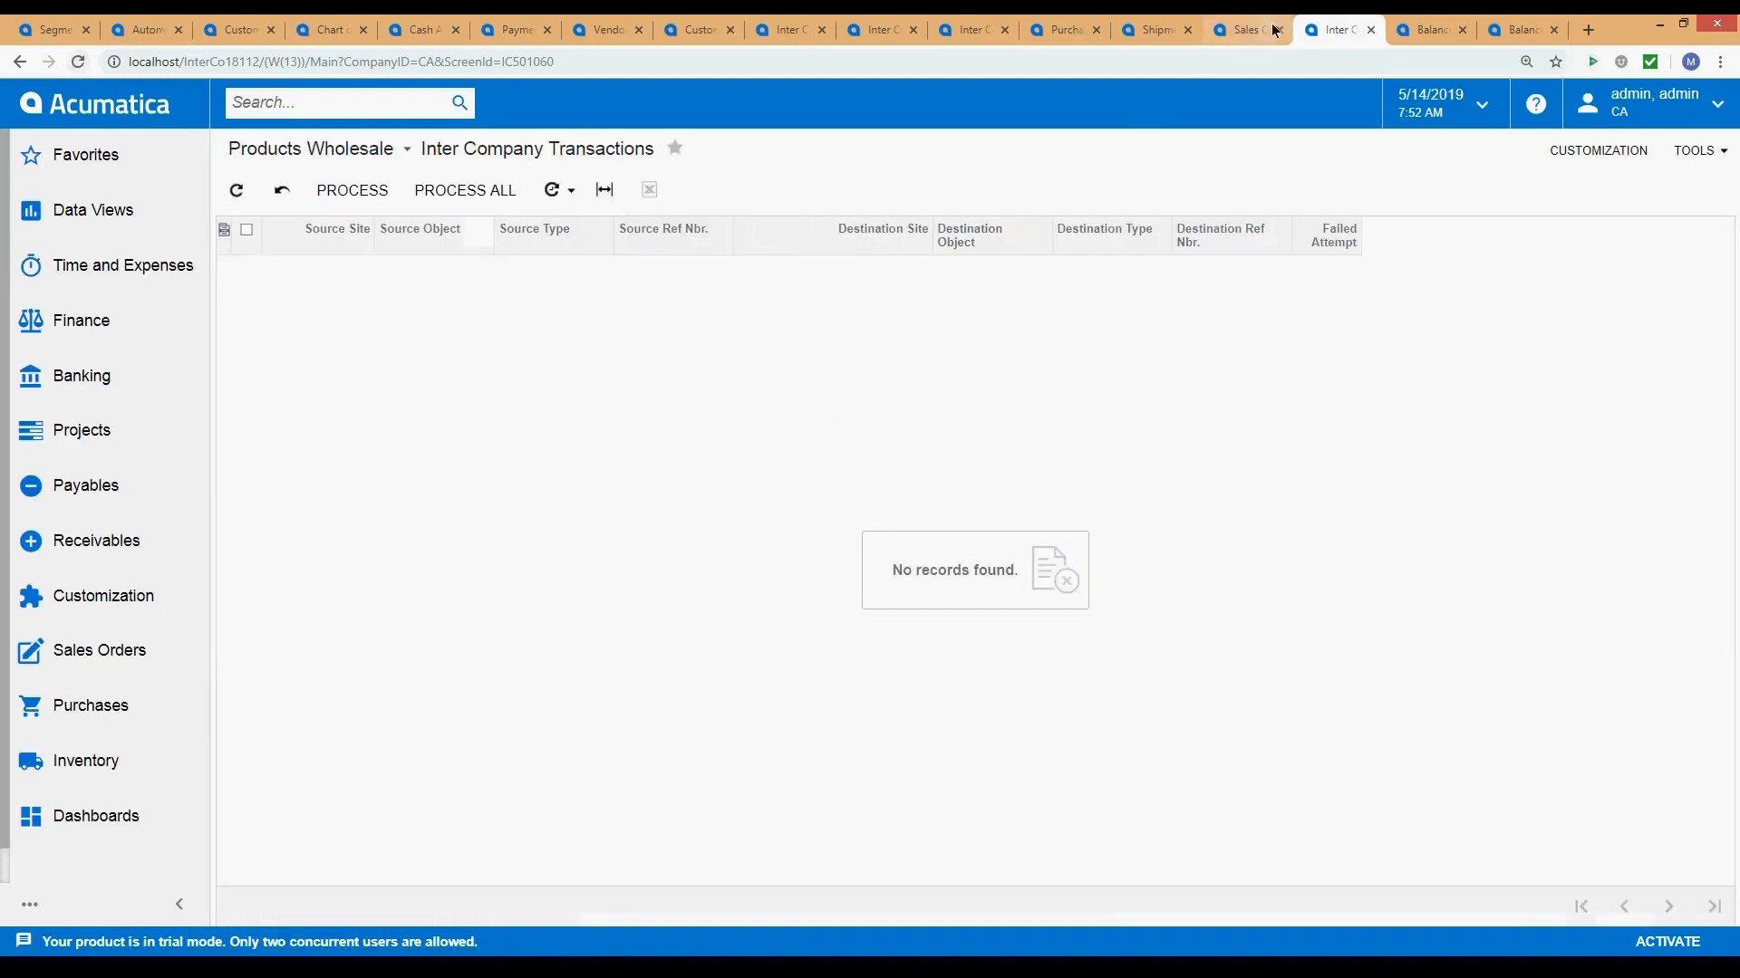
pyautogui.click(1264, 30)
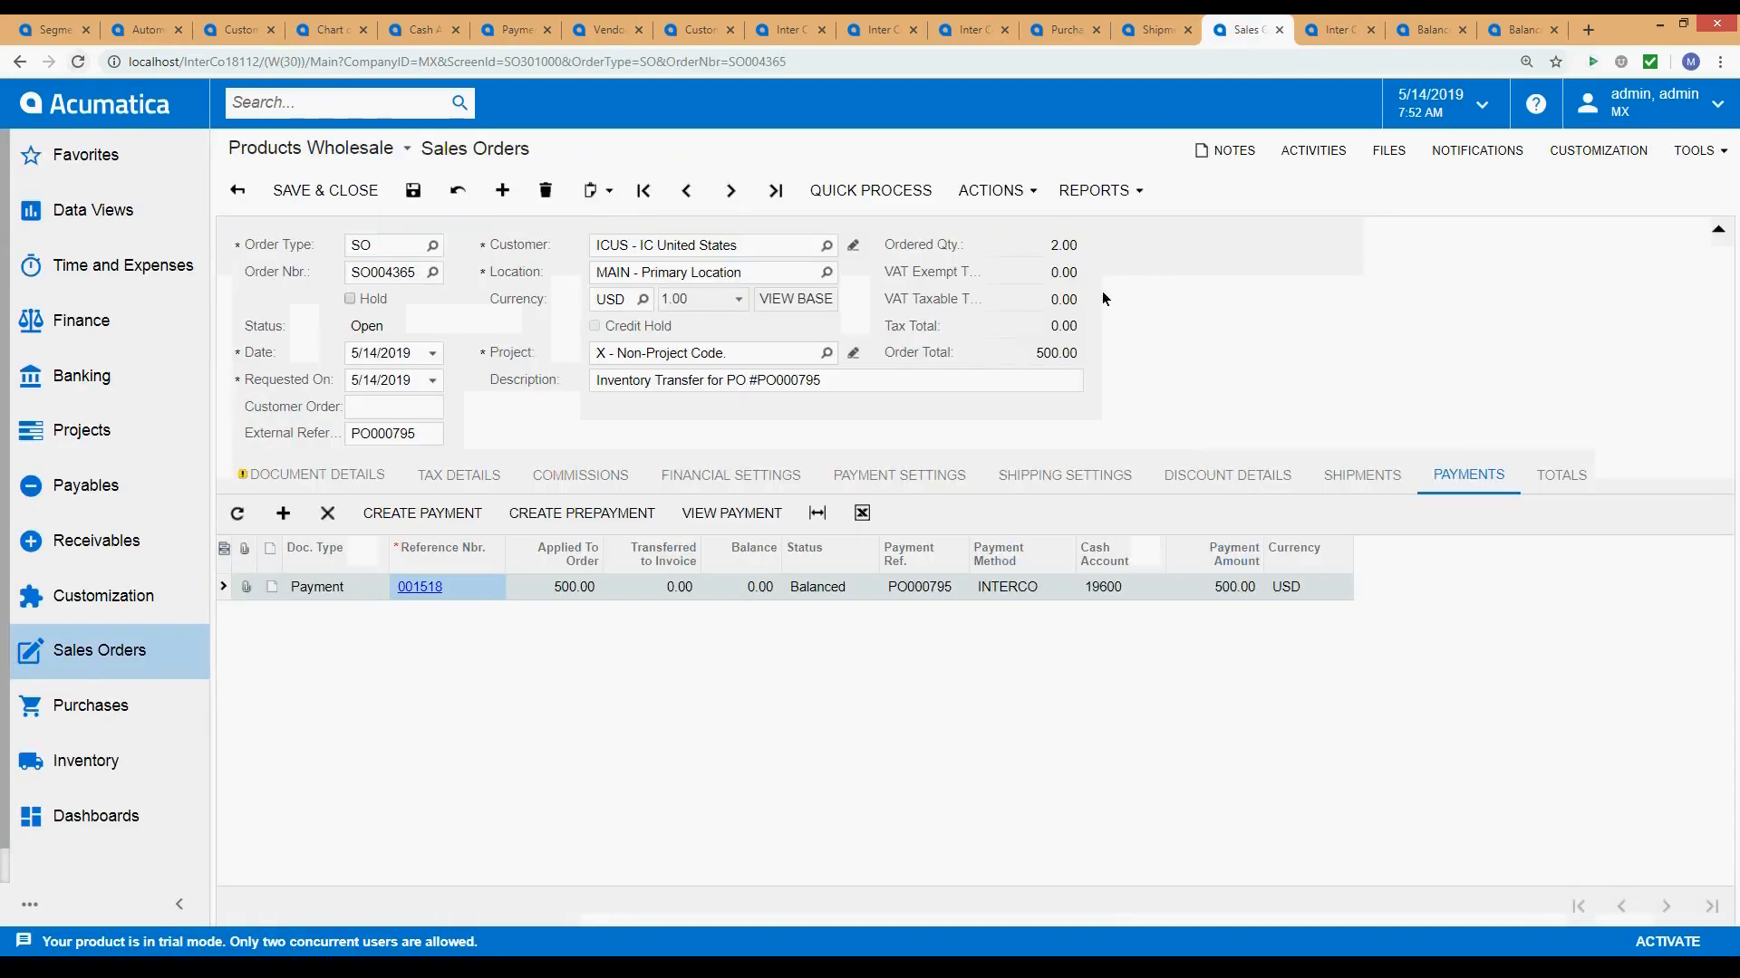
pyautogui.click(1174, 40)
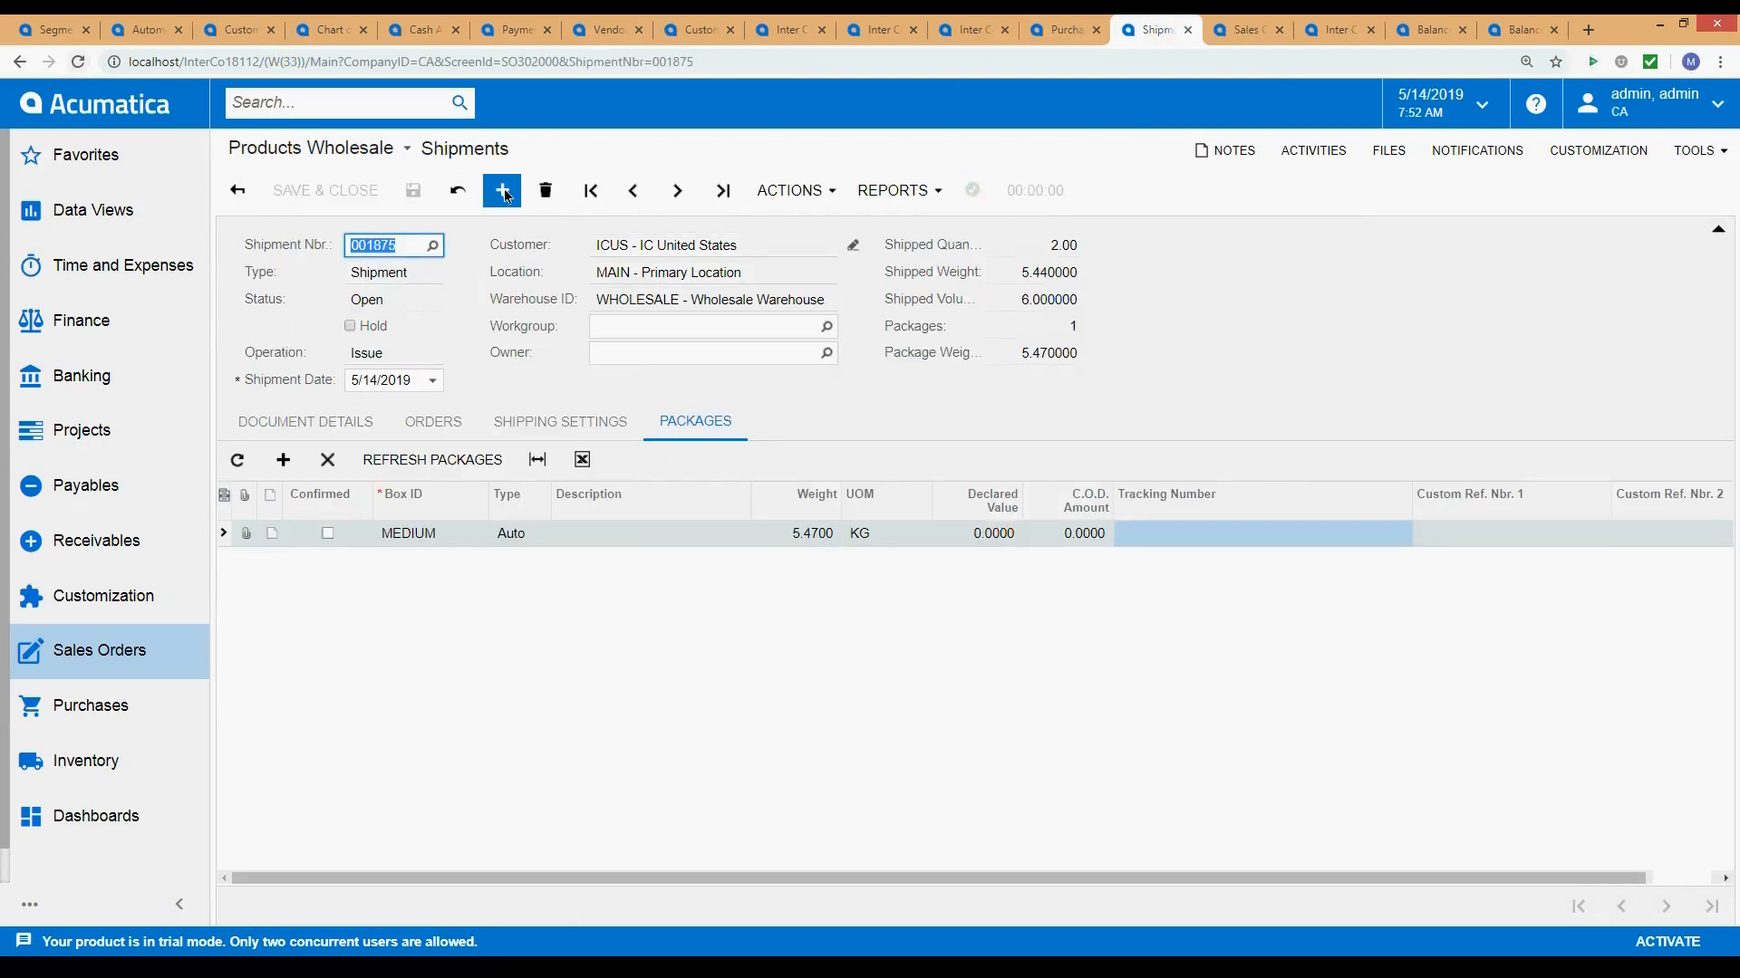
# Confirm the CA shipment and reopen it for editing with the Correct Shipment action.
pyautogui.click(793, 190)
pyautogui.click(808, 221)
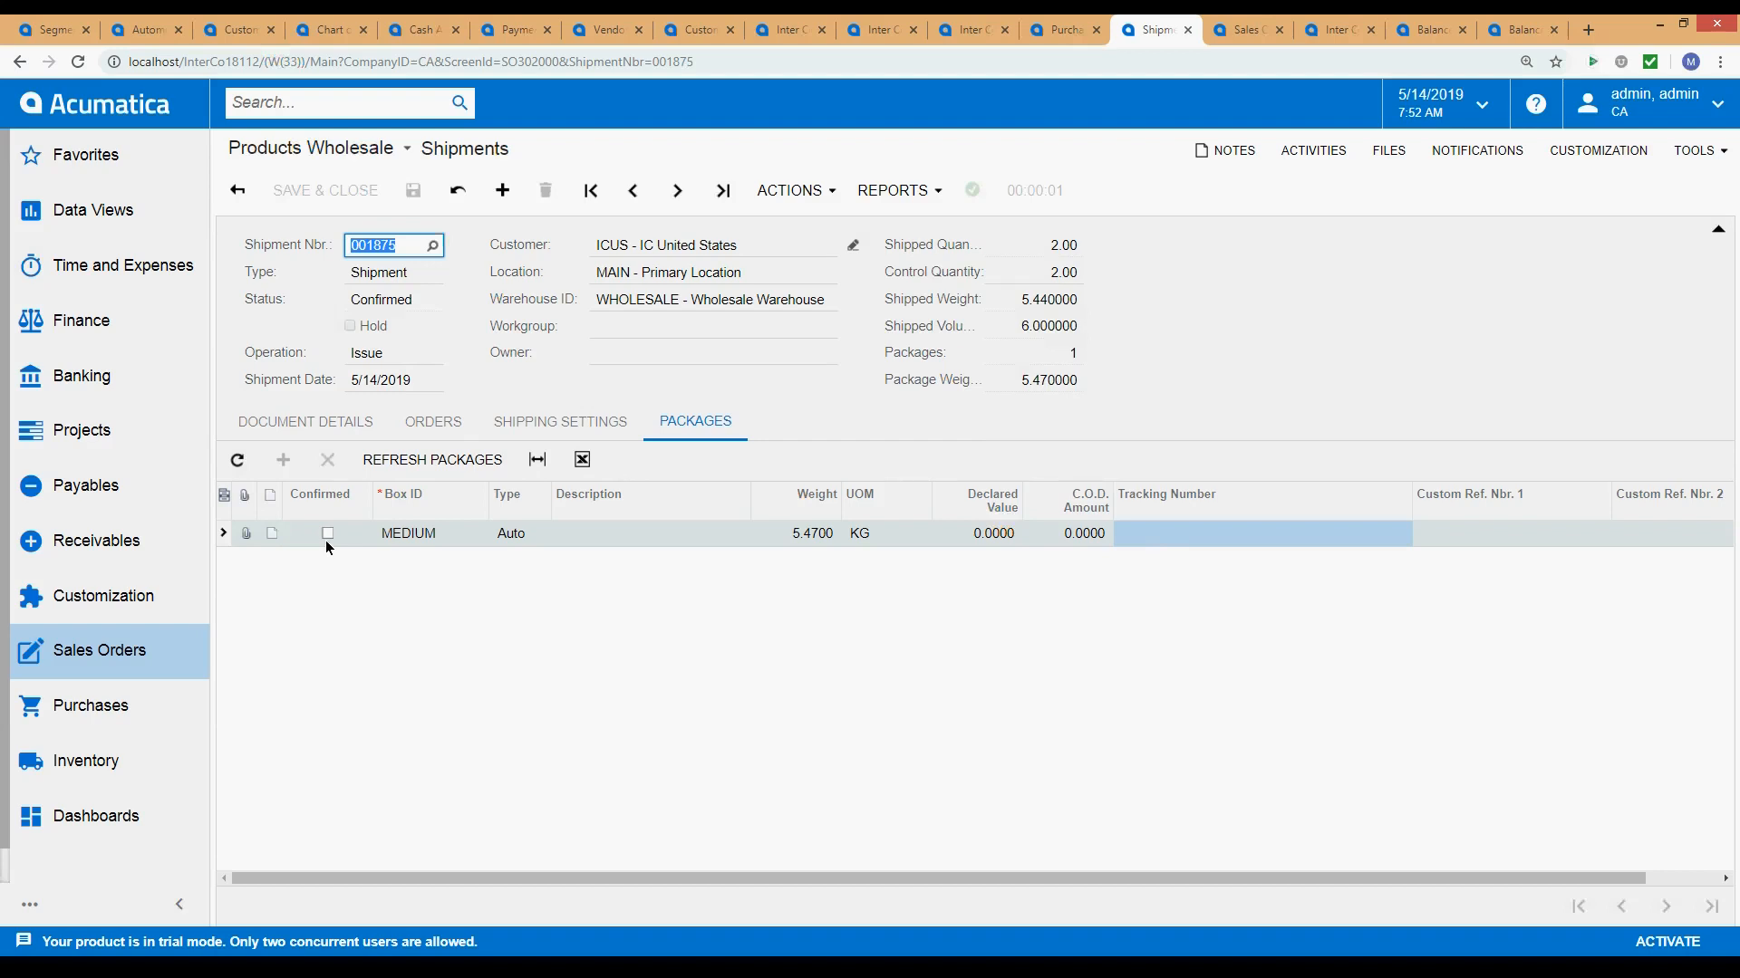
pyautogui.click(790, 190)
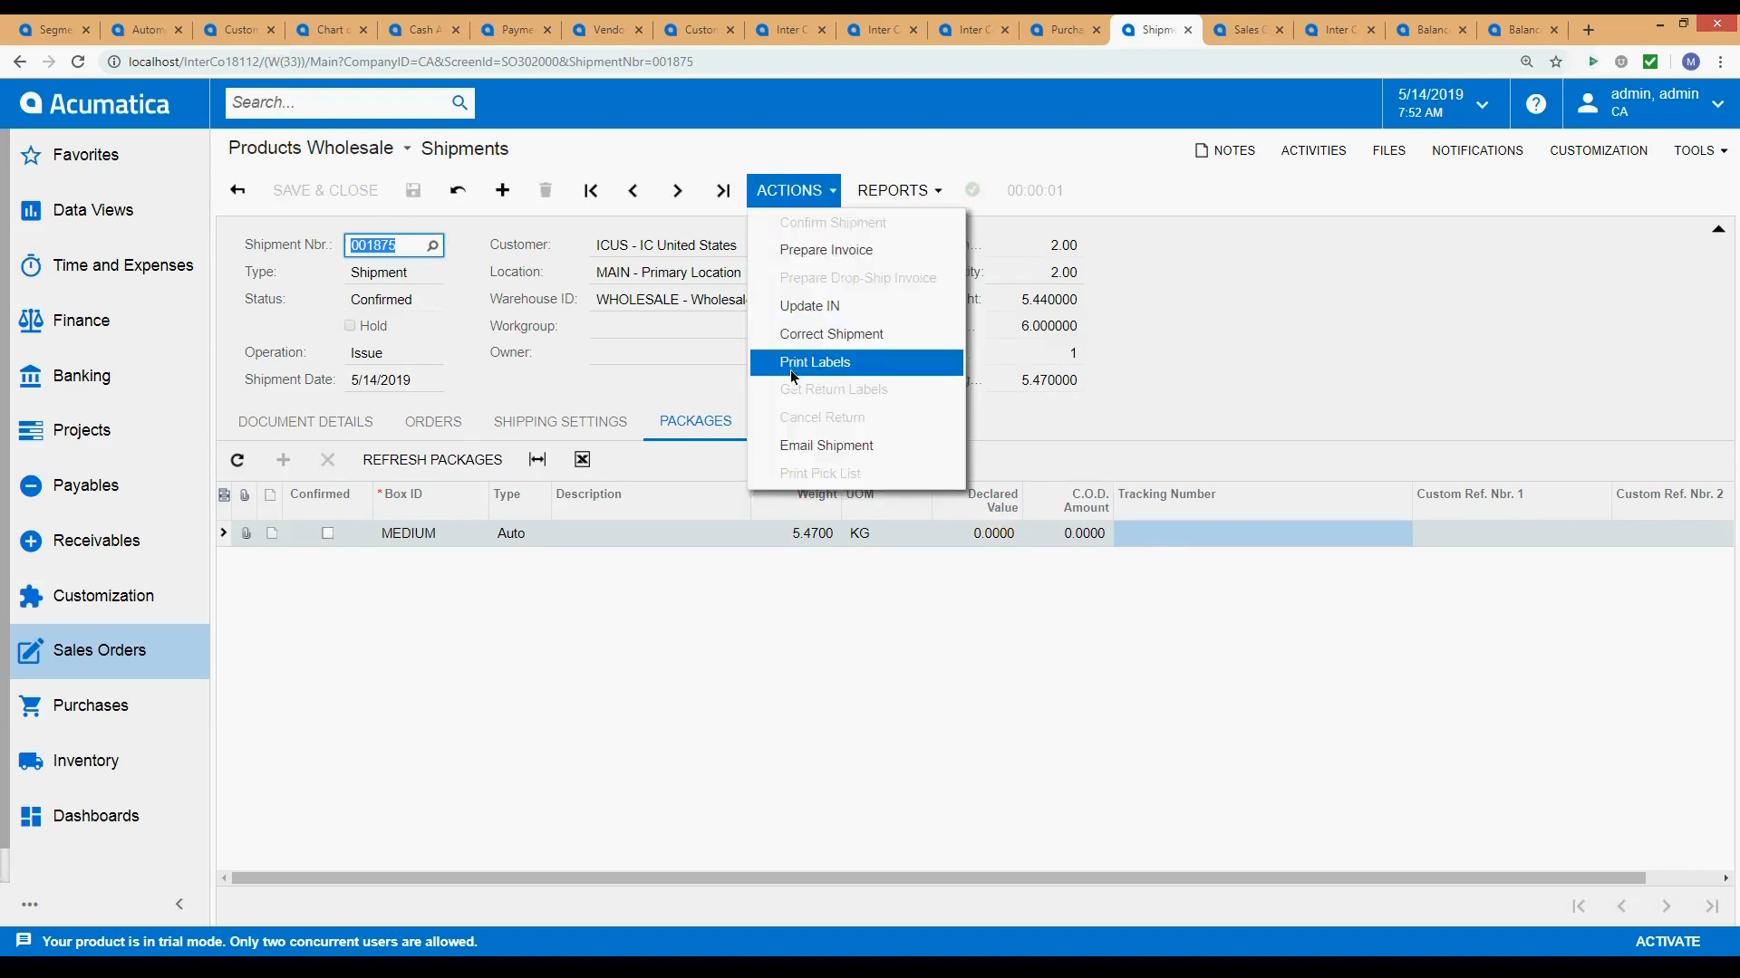
pyautogui.click(813, 343)
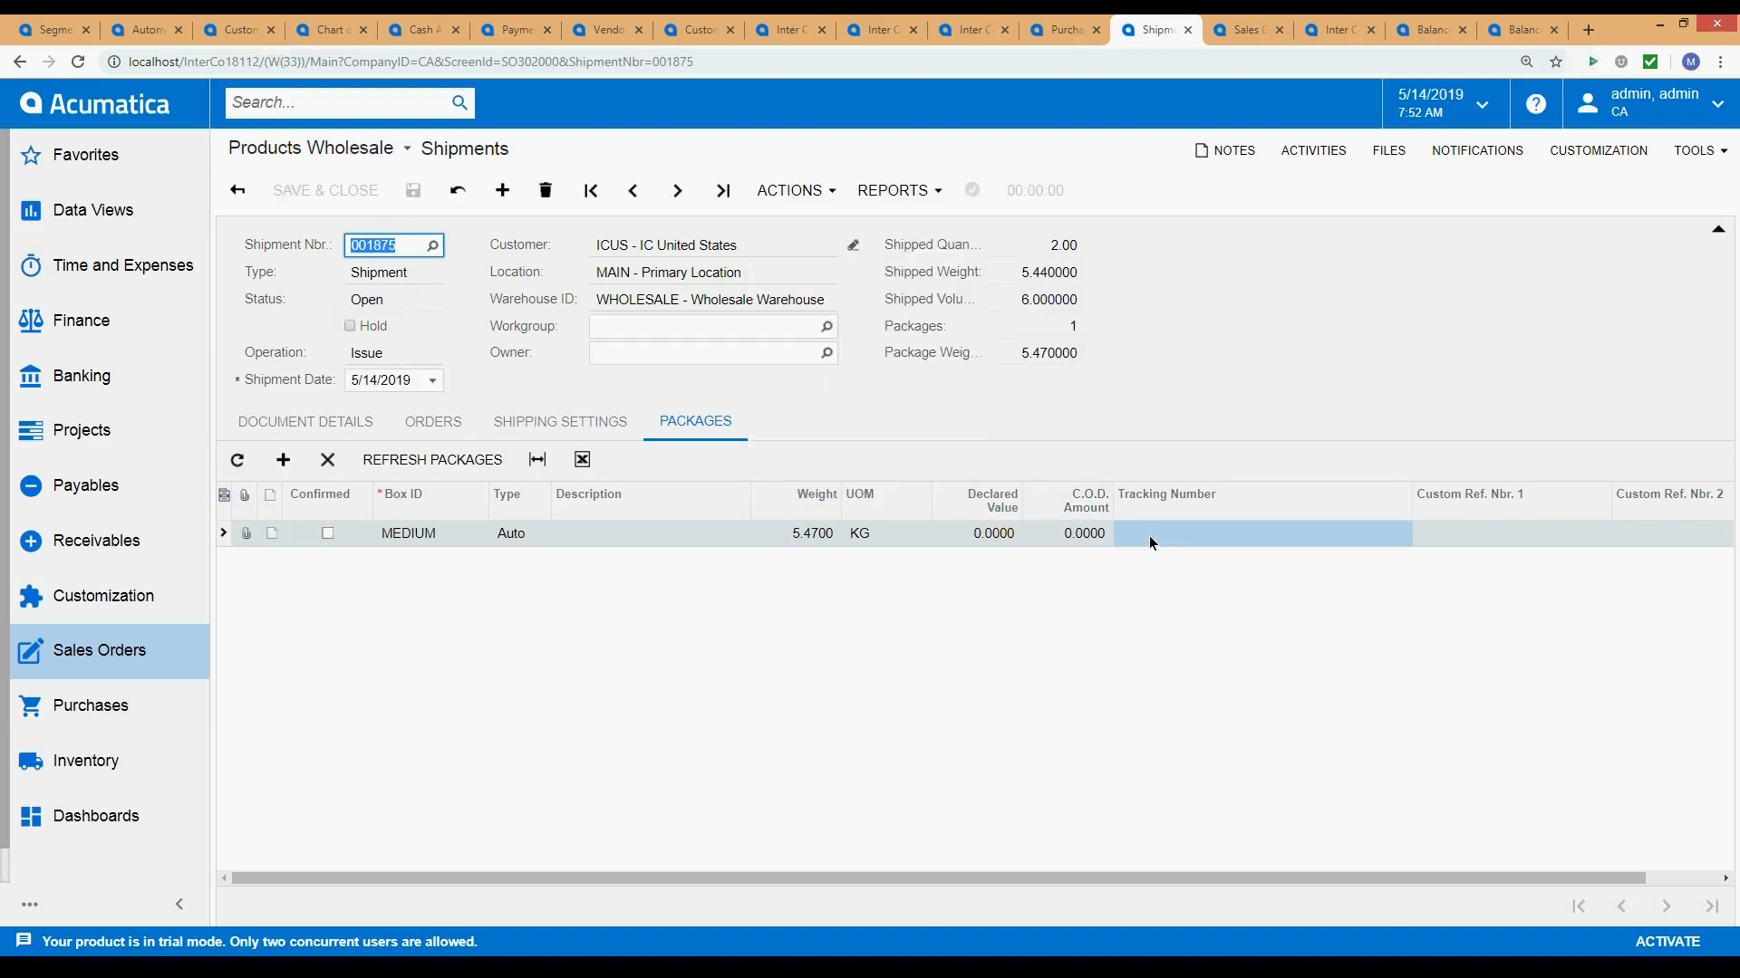
# Mark the MEDIUM package as confirmed, enter a tracking number made of 1z and the US purchase order number, and save the shipment.
pyautogui.click(329, 534)
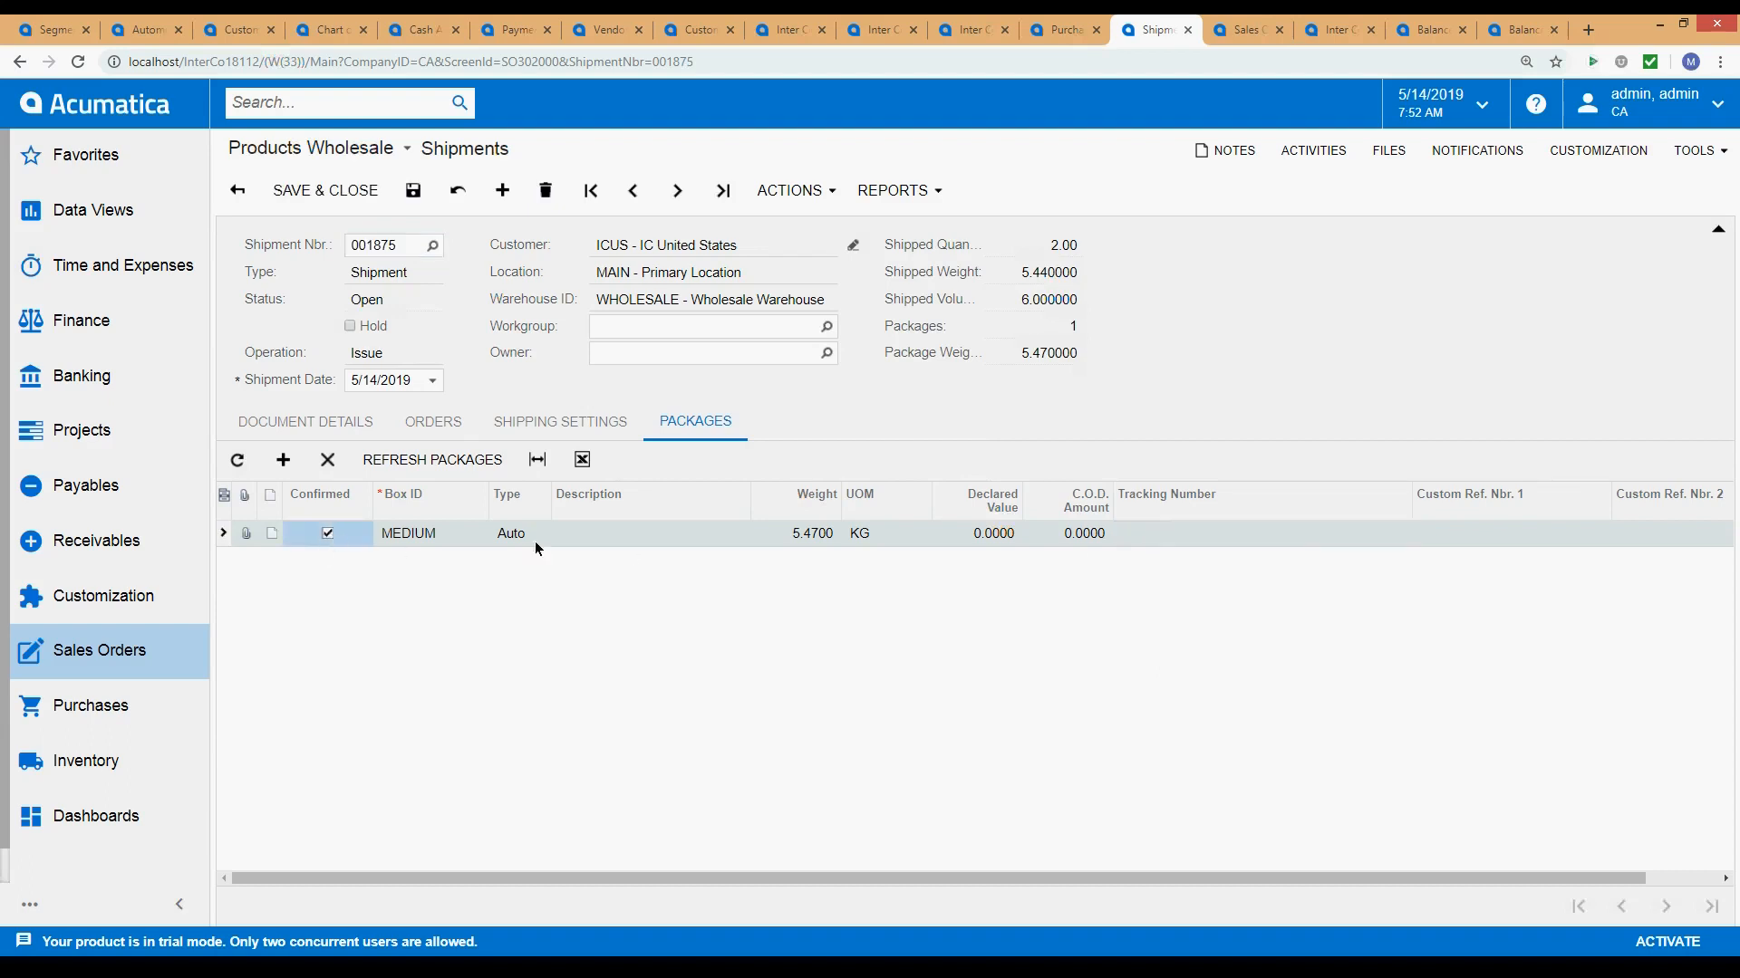
pyautogui.click(1178, 540)
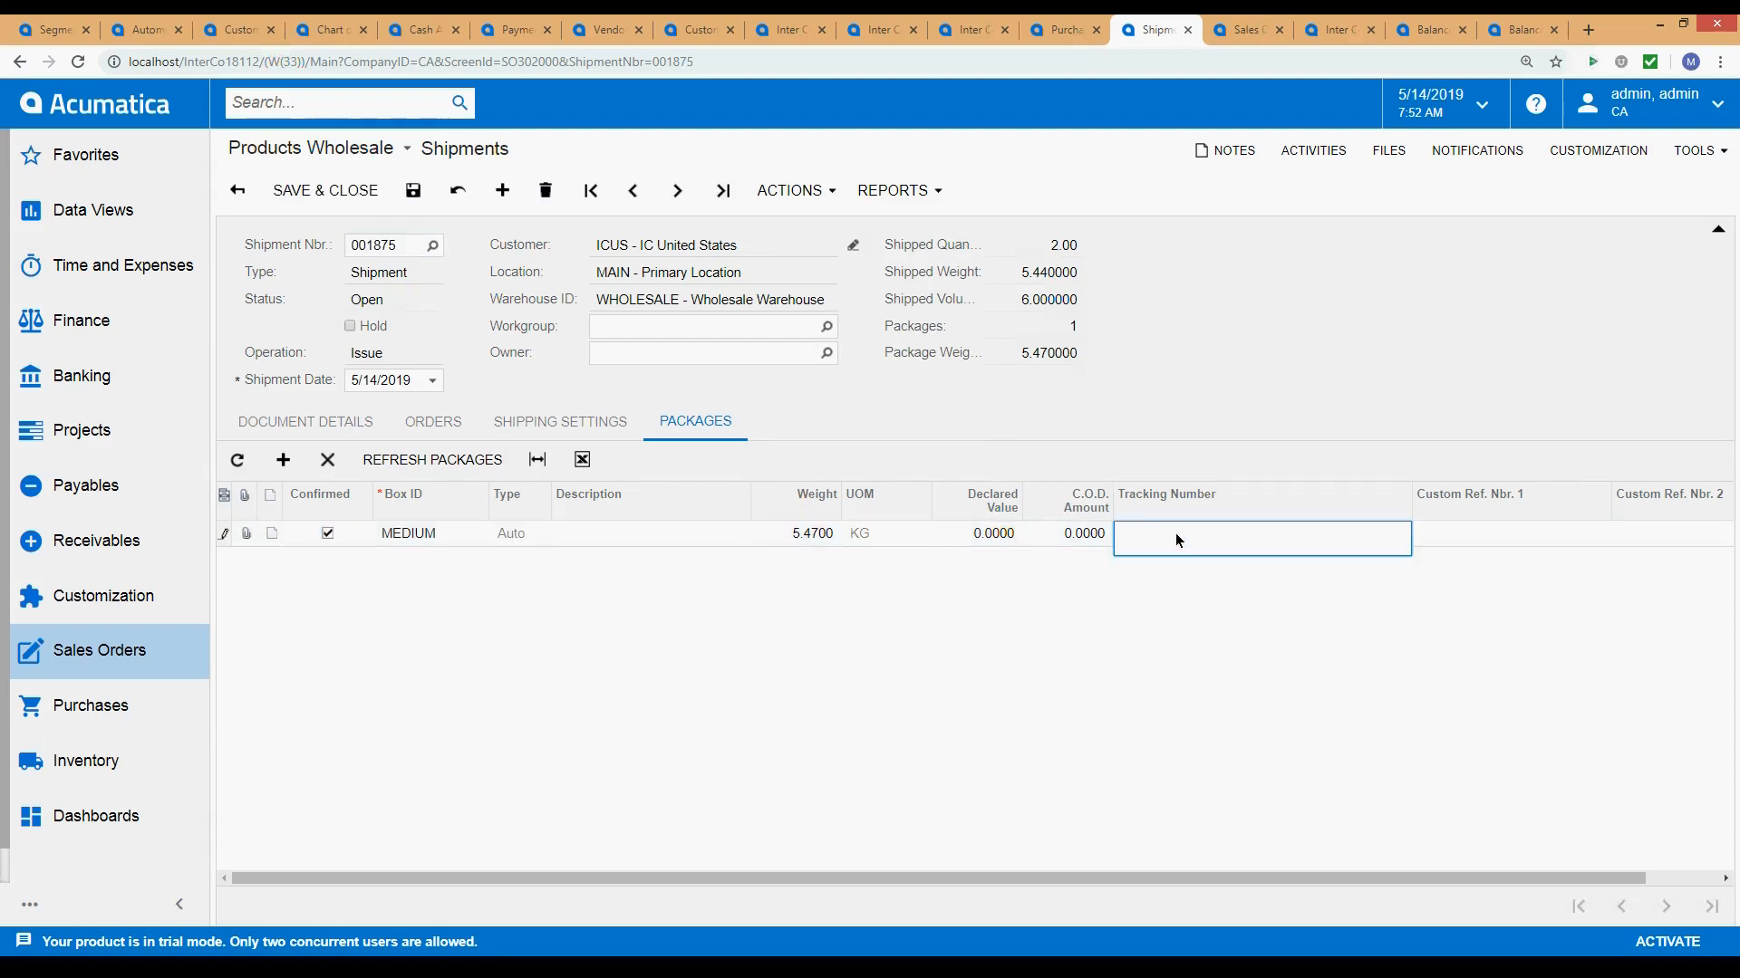
pyautogui.write('1zPO000794')
pyautogui.press('Tab')
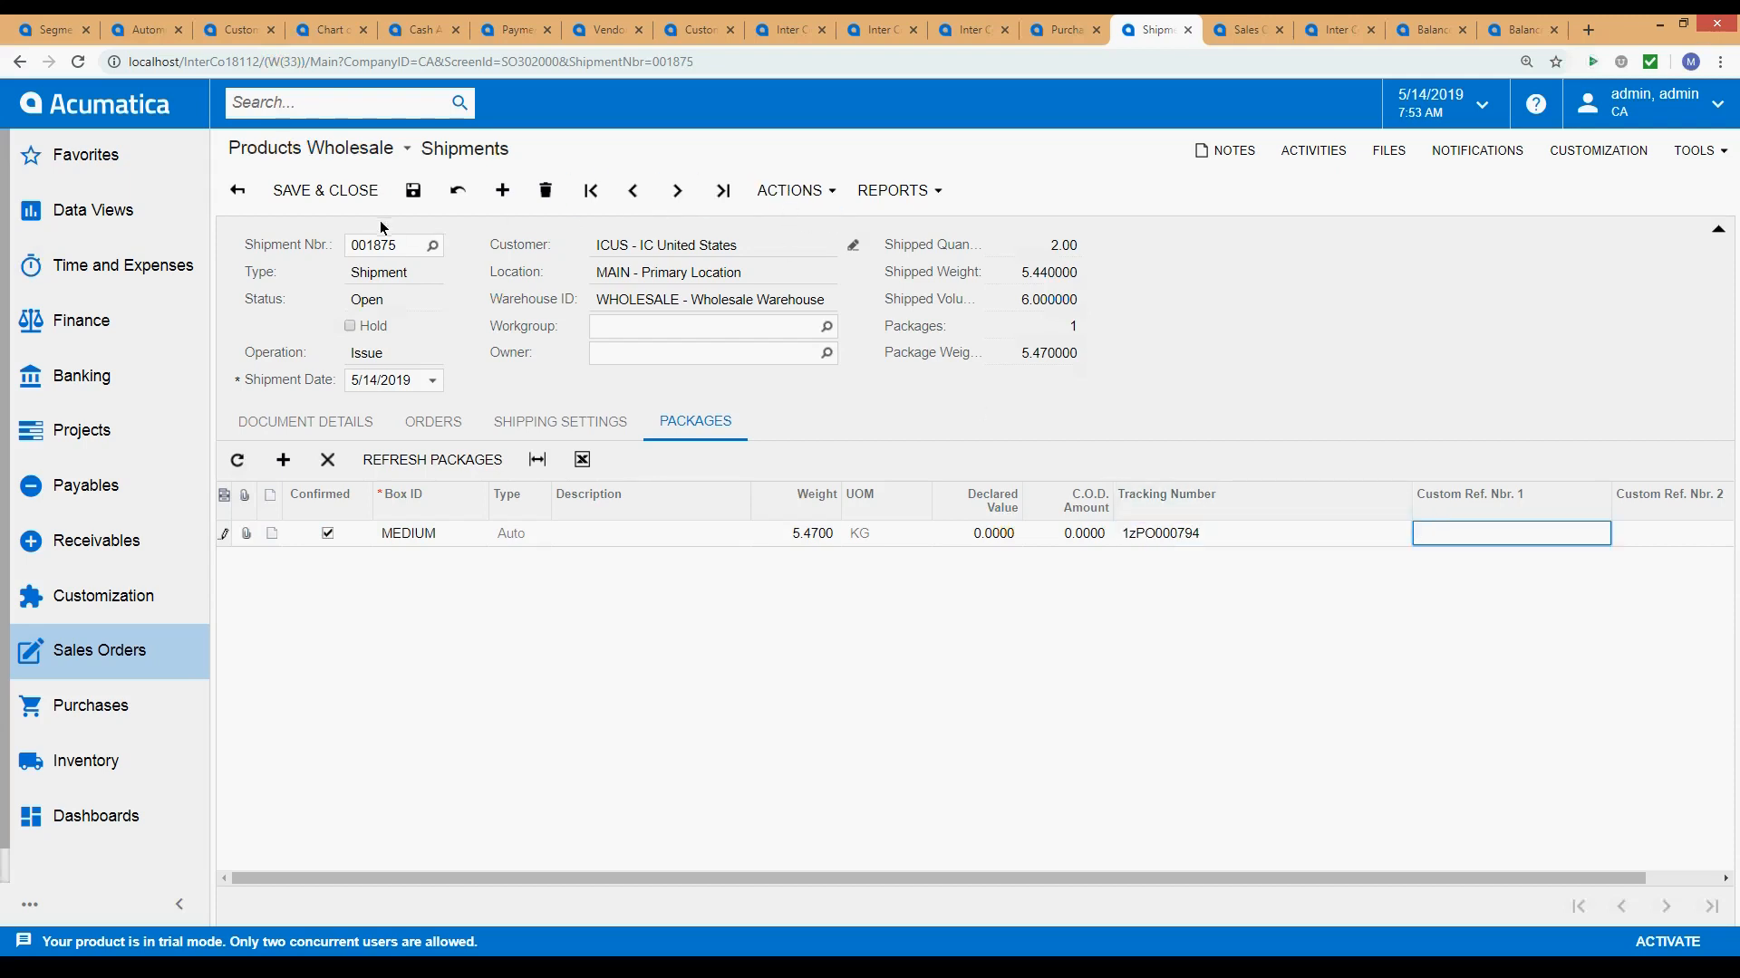
pyautogui.click(411, 192)
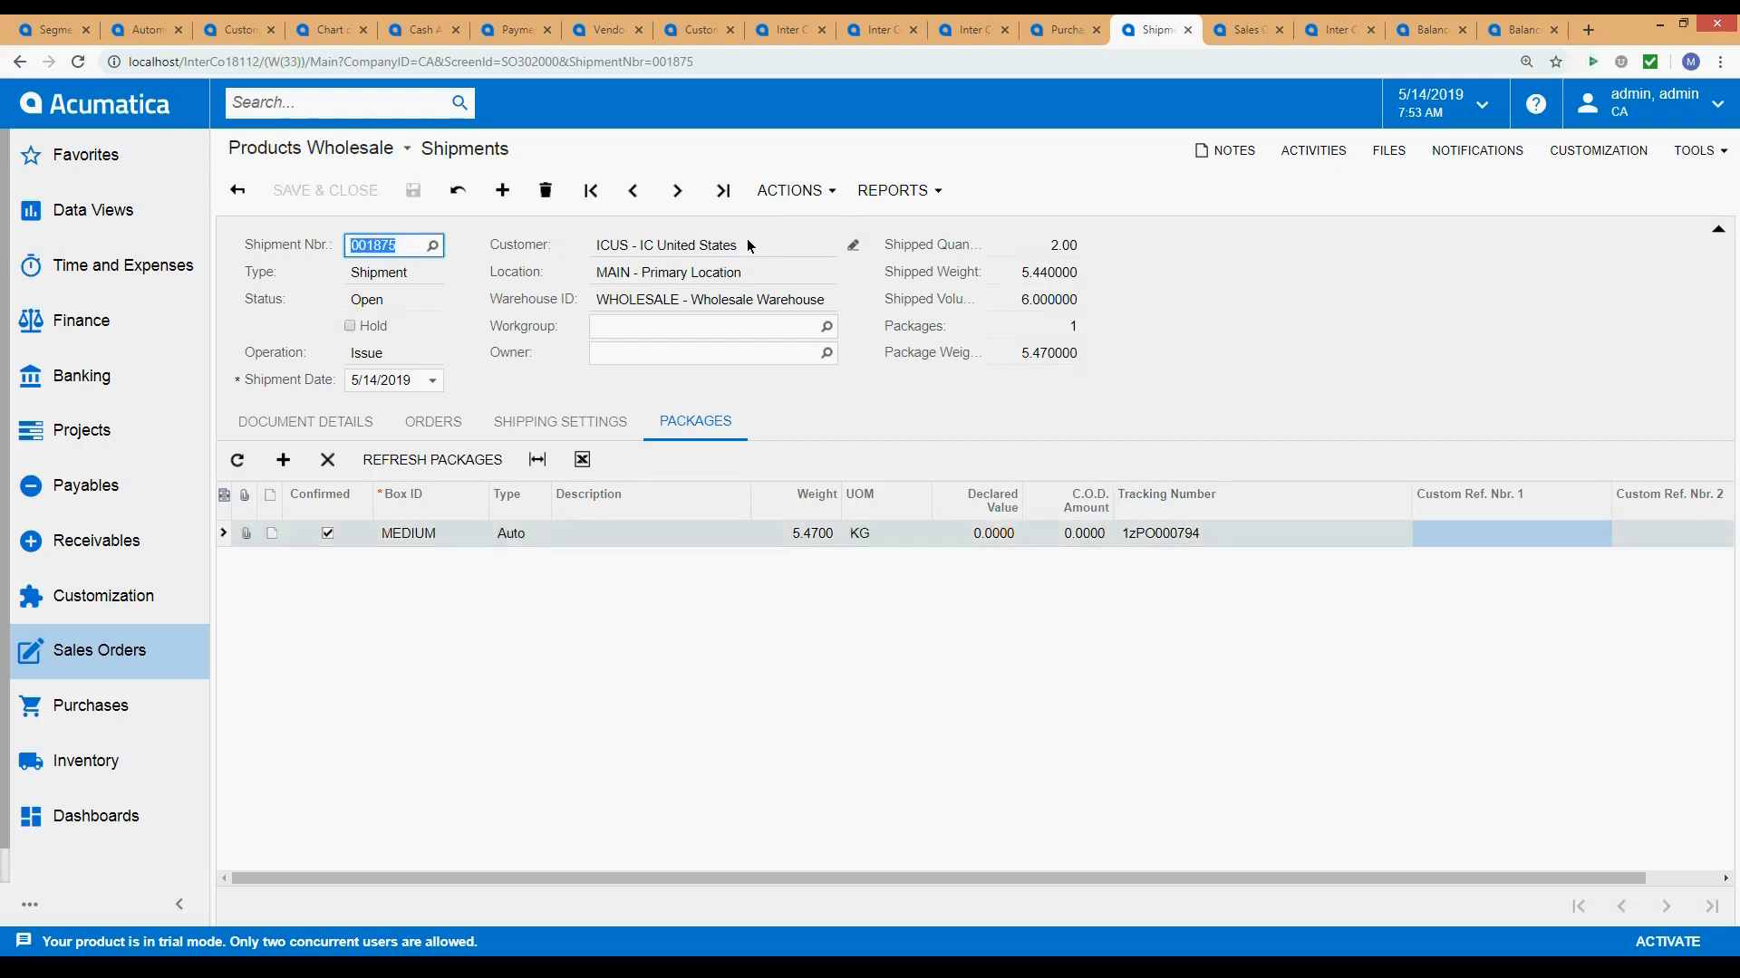
# Check the laptop line in the CA shipment's document details and confirm the shipment.
pyautogui.click(305, 422)
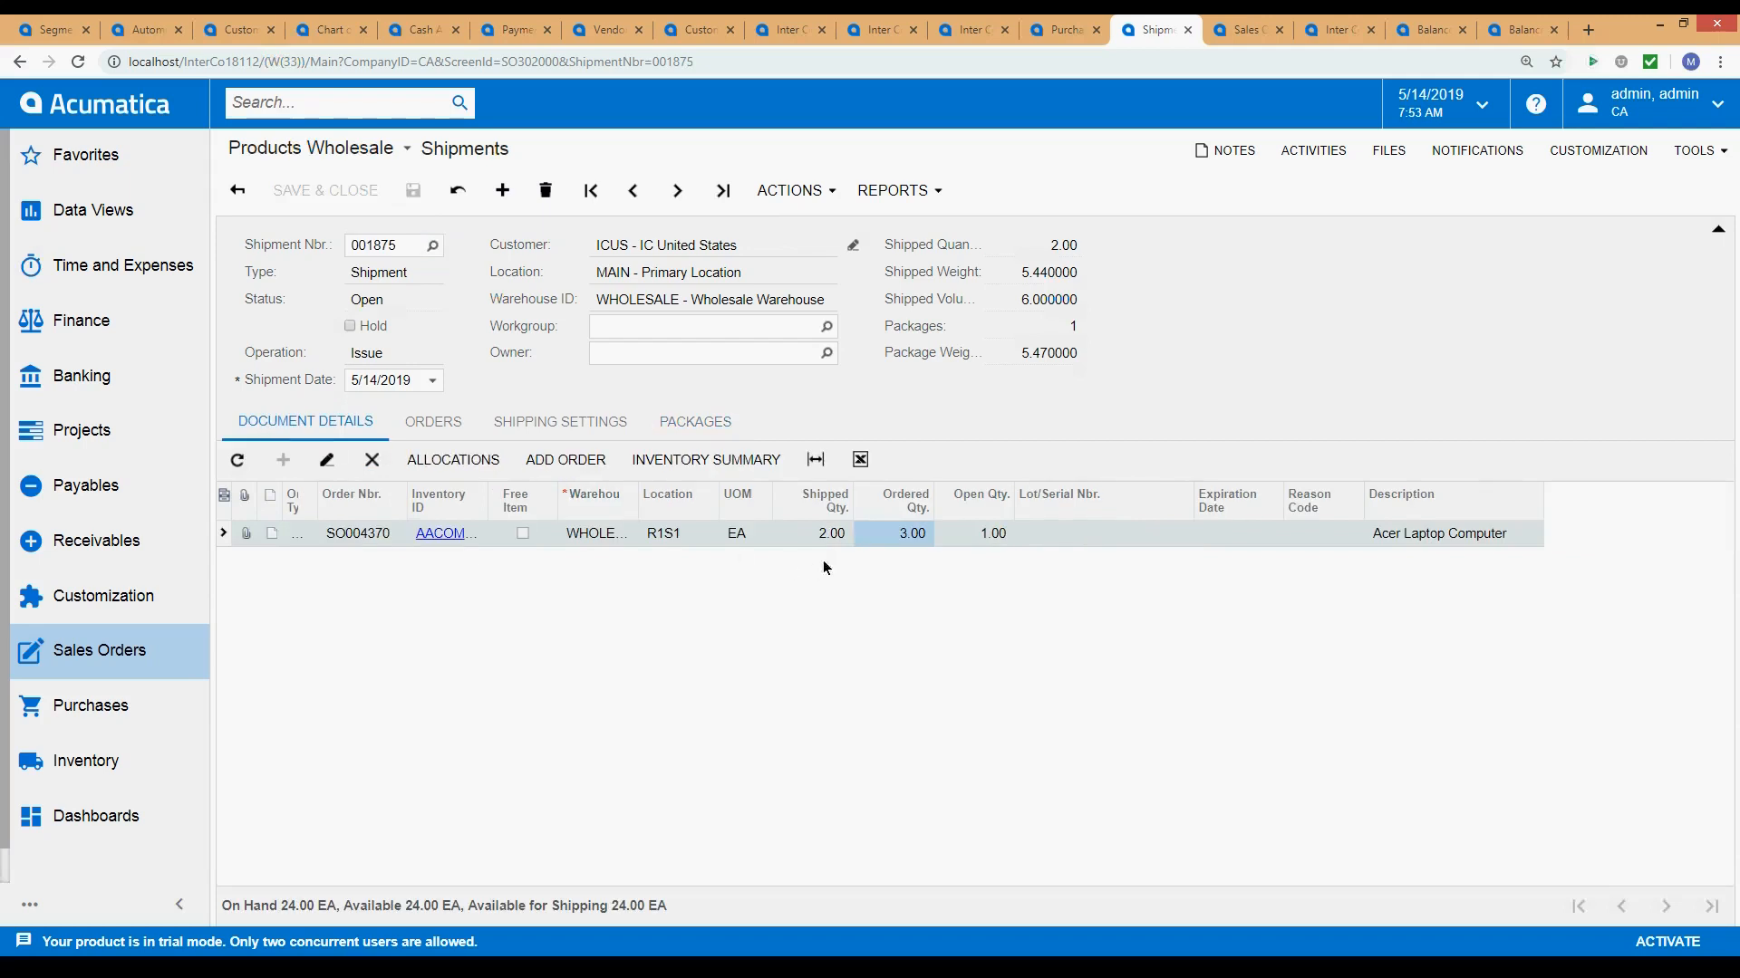
pyautogui.click(795, 190)
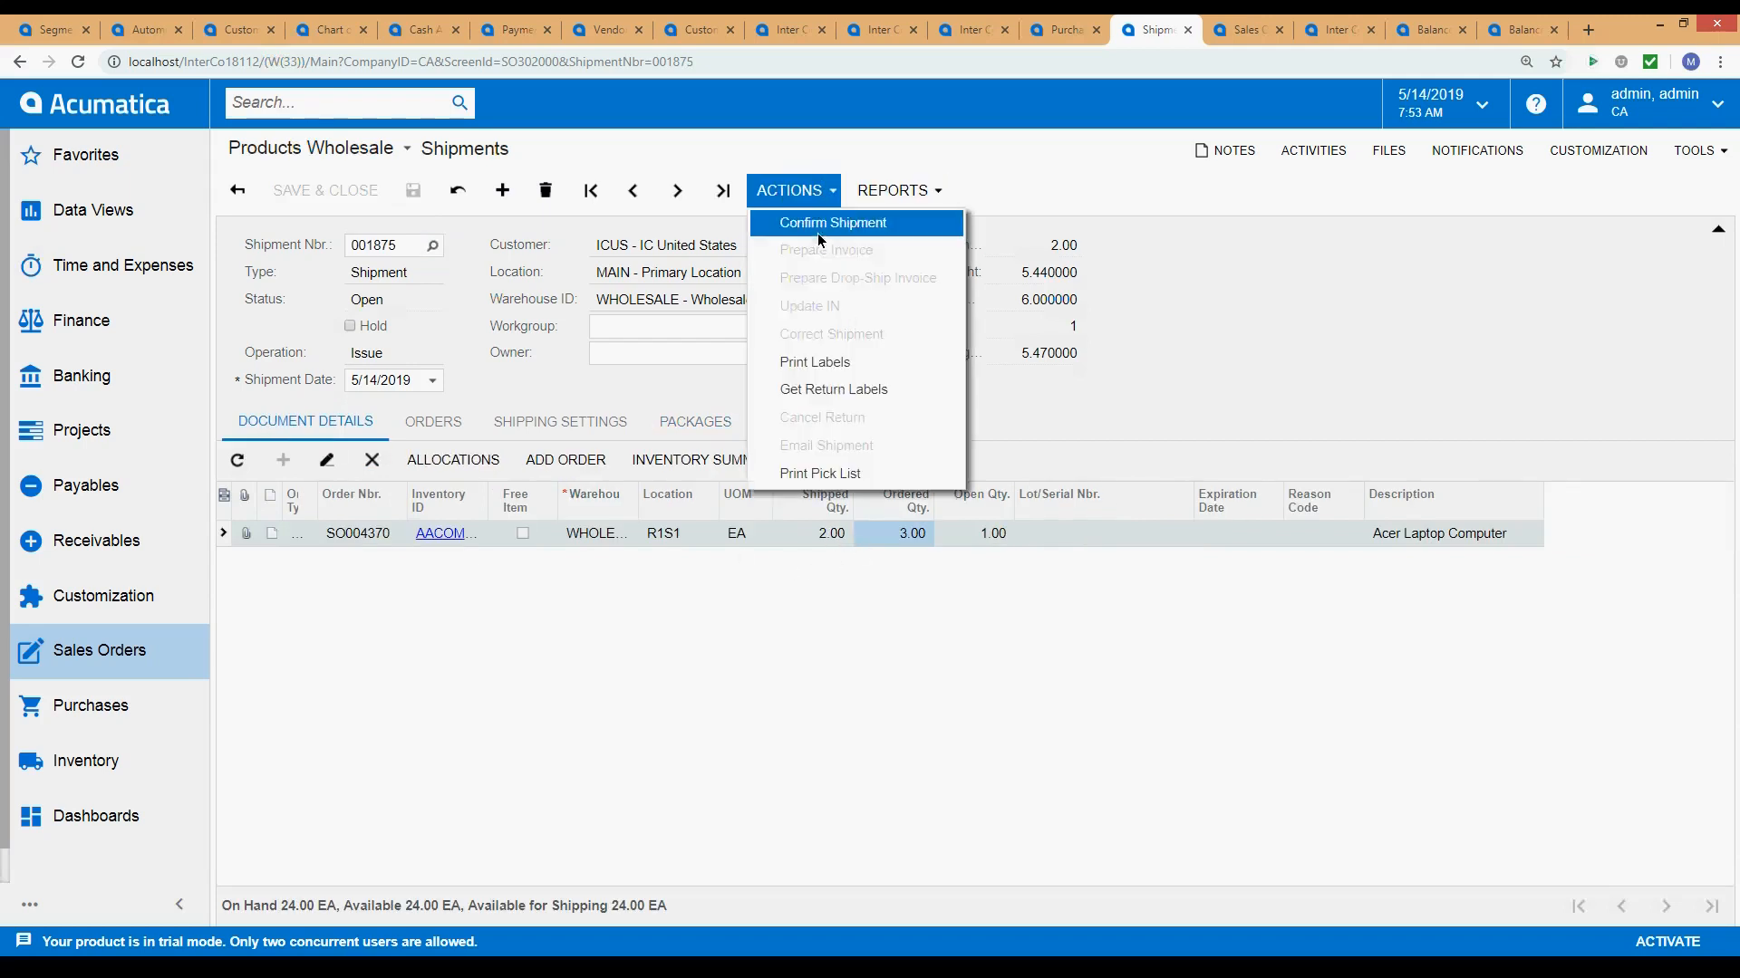
pyautogui.click(829, 229)
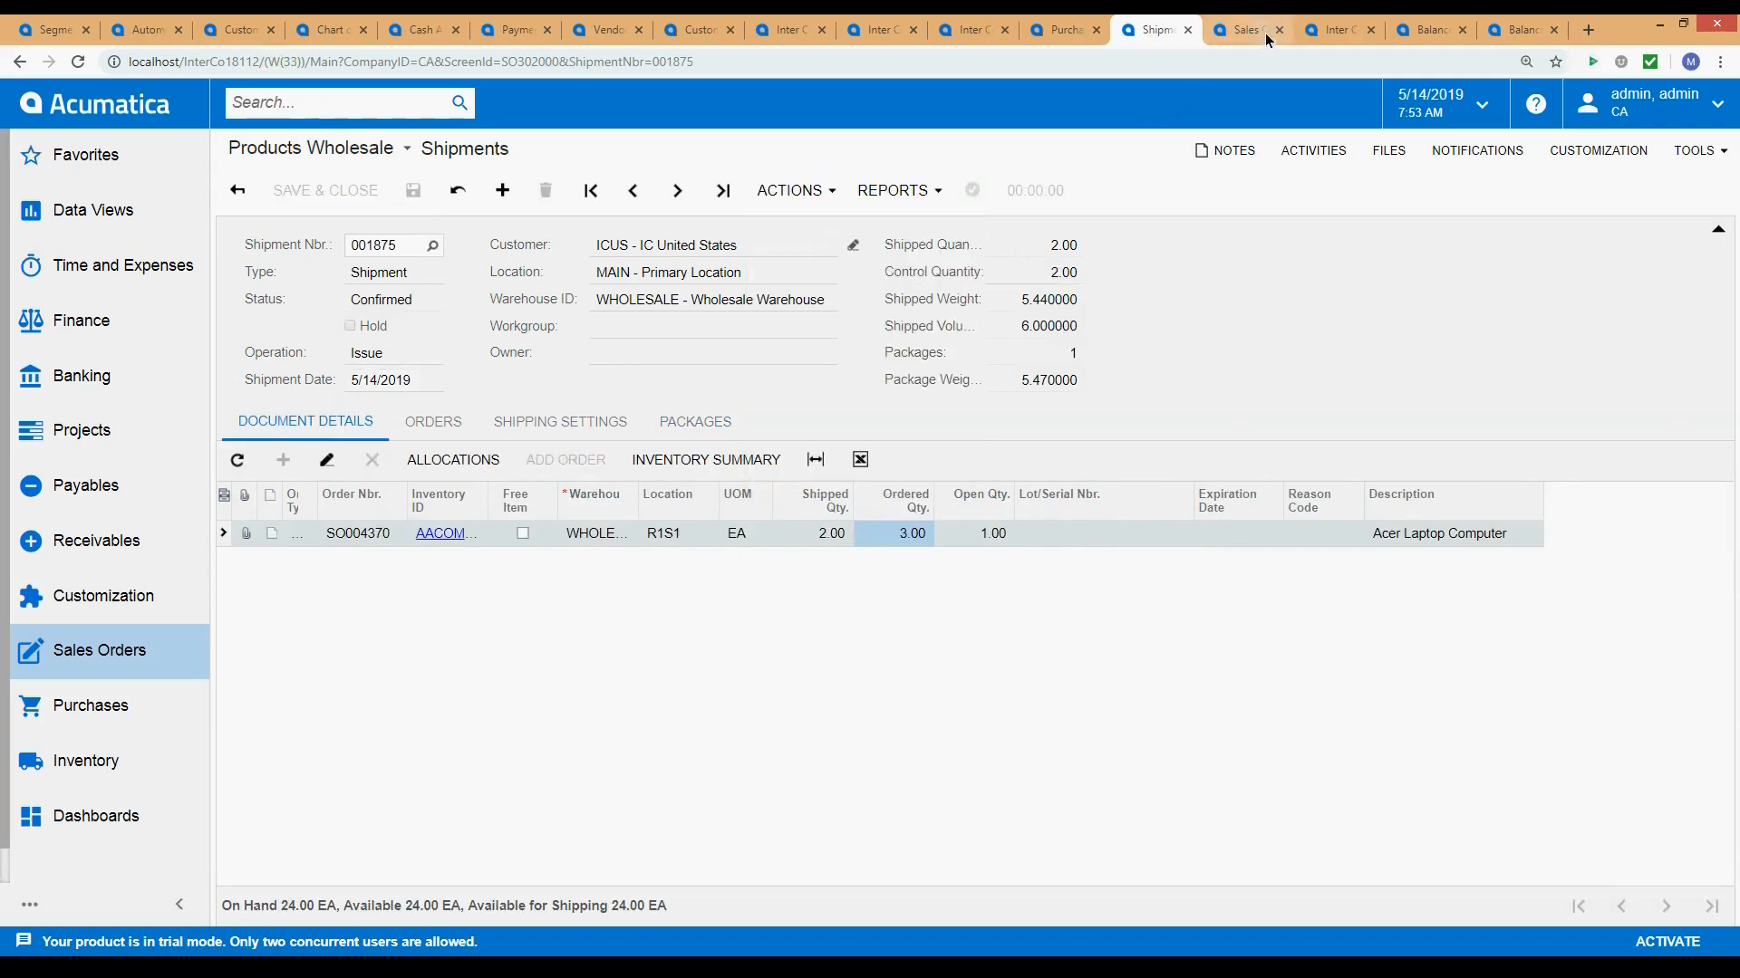
# Reload the US Inter Company Transactions list, place the CA list's browser tab beside it, and reload the CA list.
pyautogui.click(967, 34)
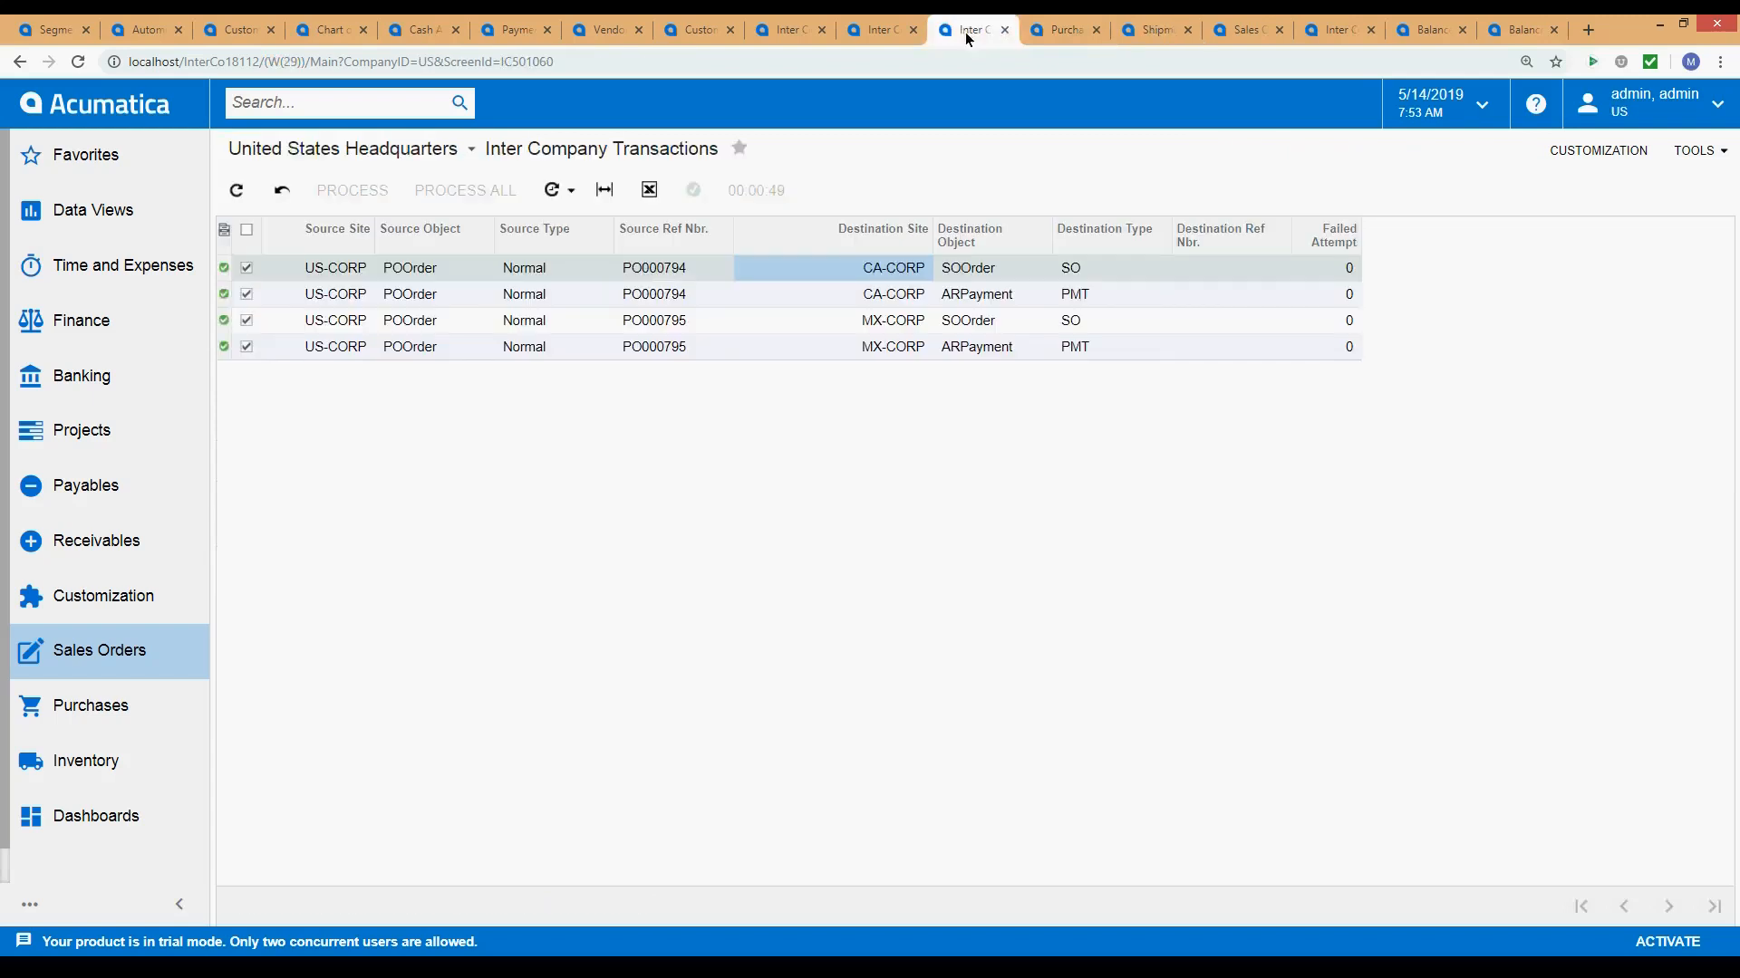
pyautogui.click(78, 61)
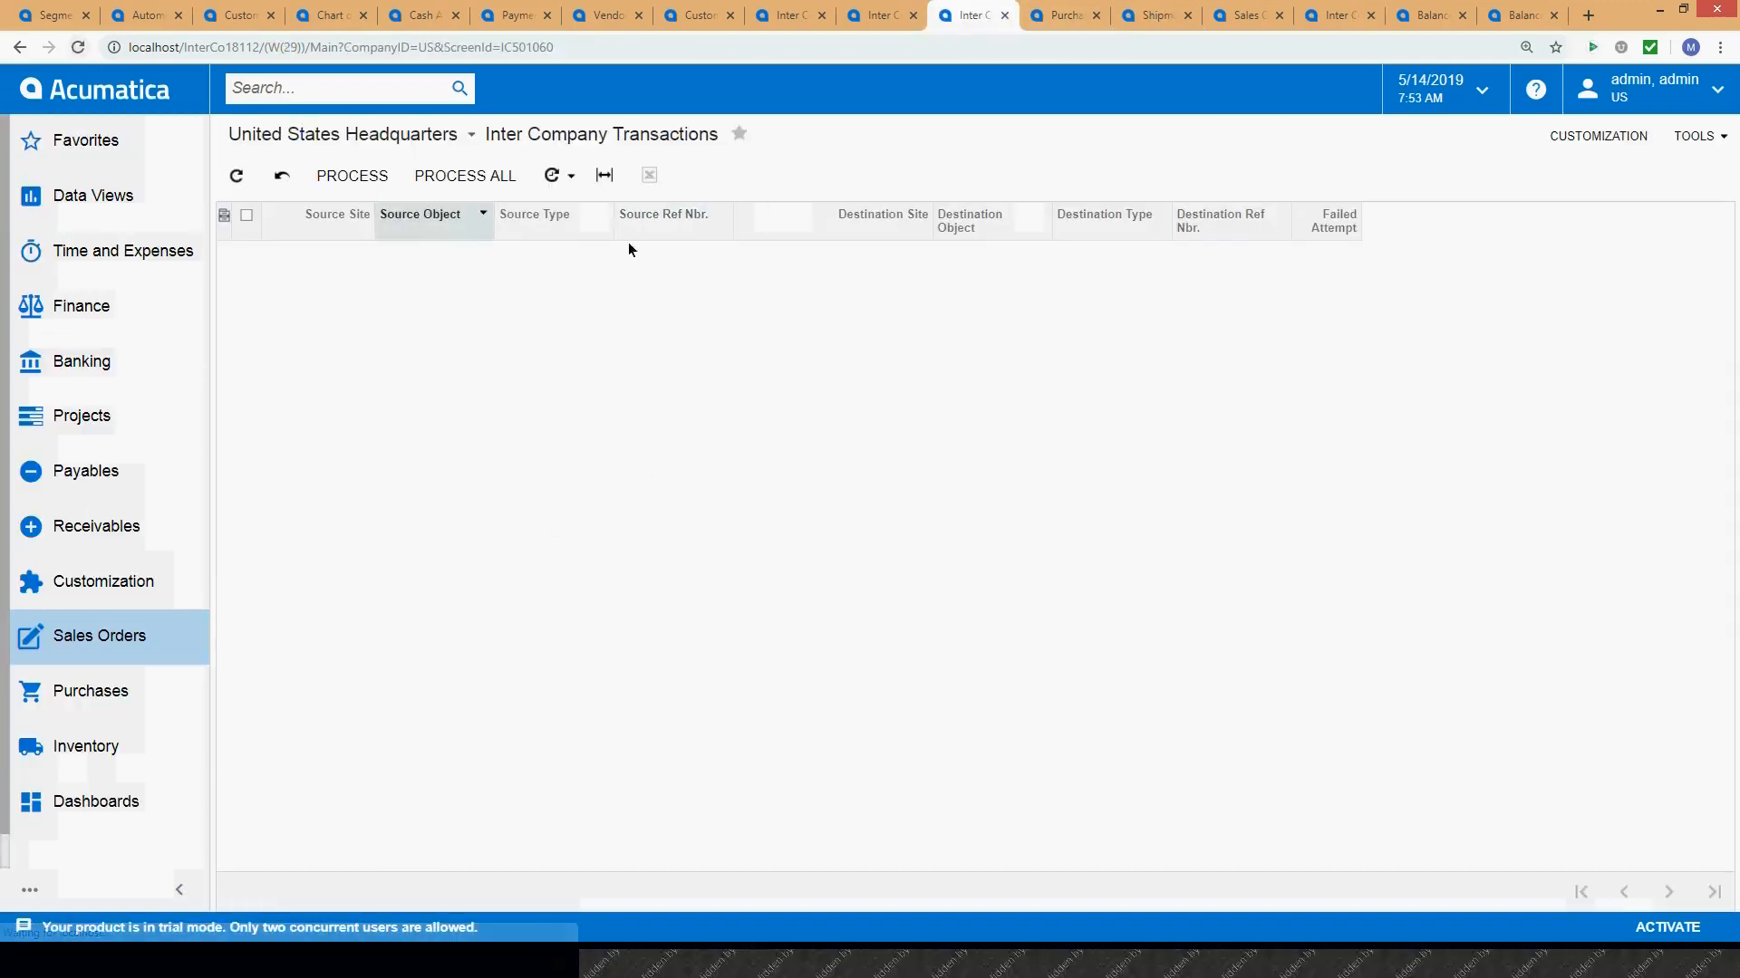
pyautogui.moveTo(1370, 15); pyautogui.dragTo(1065, 40)
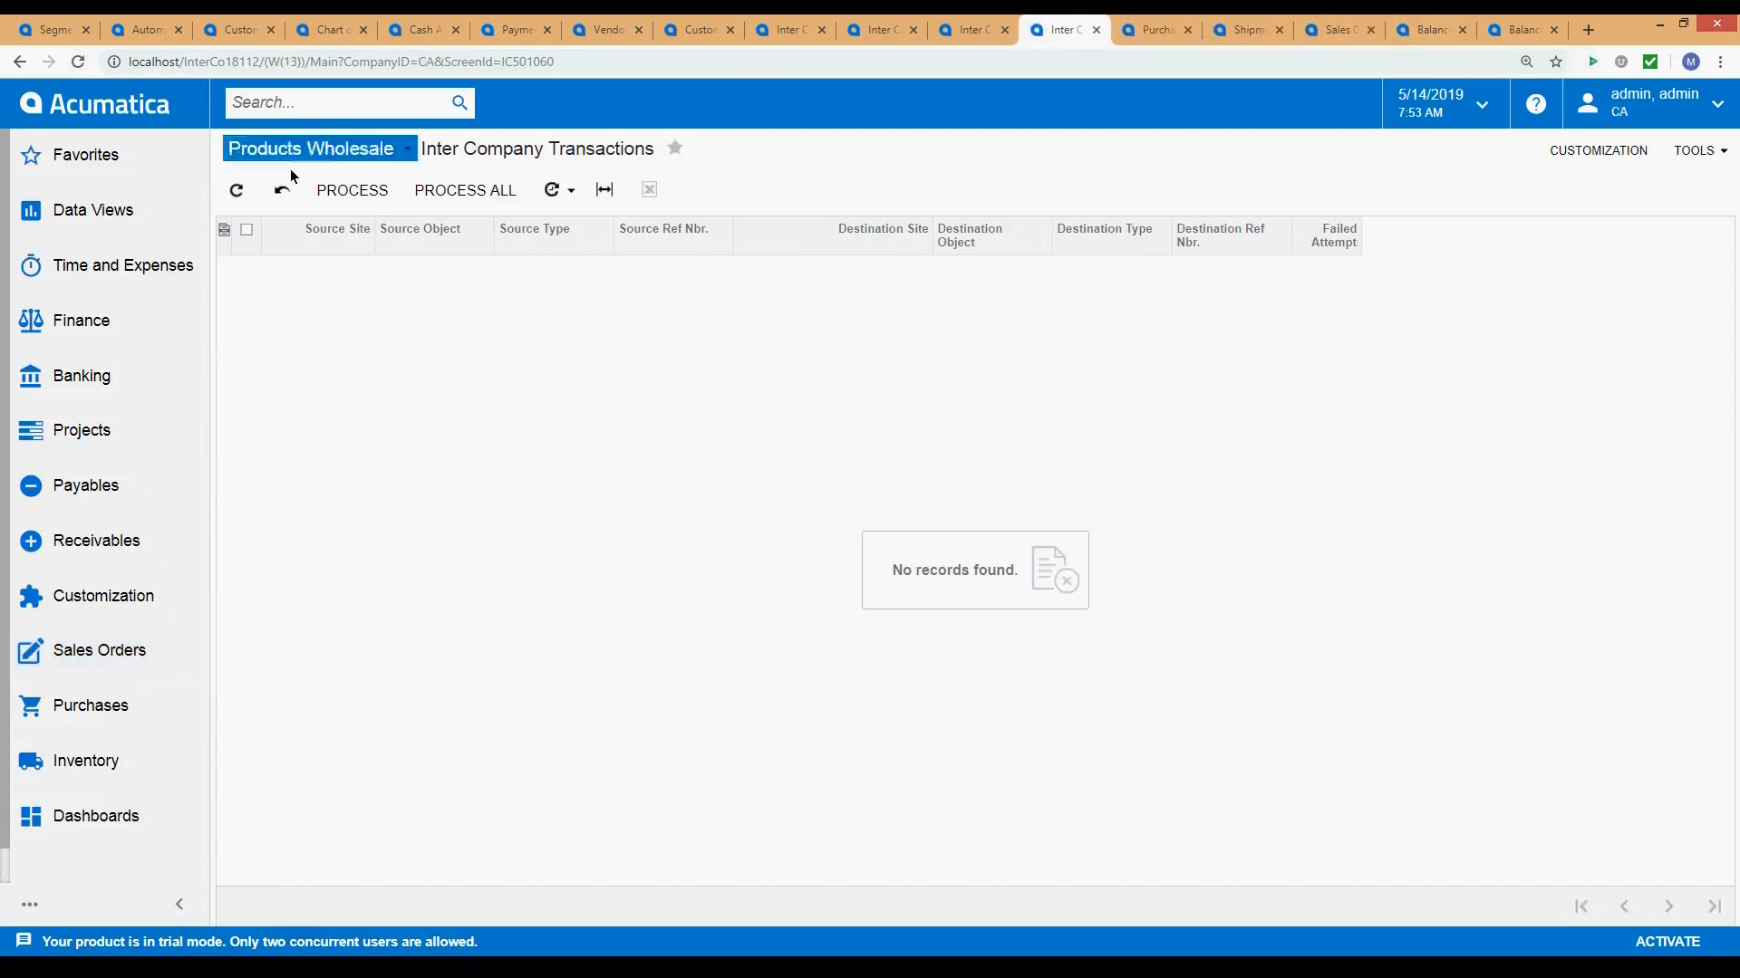
pyautogui.click(78, 61)
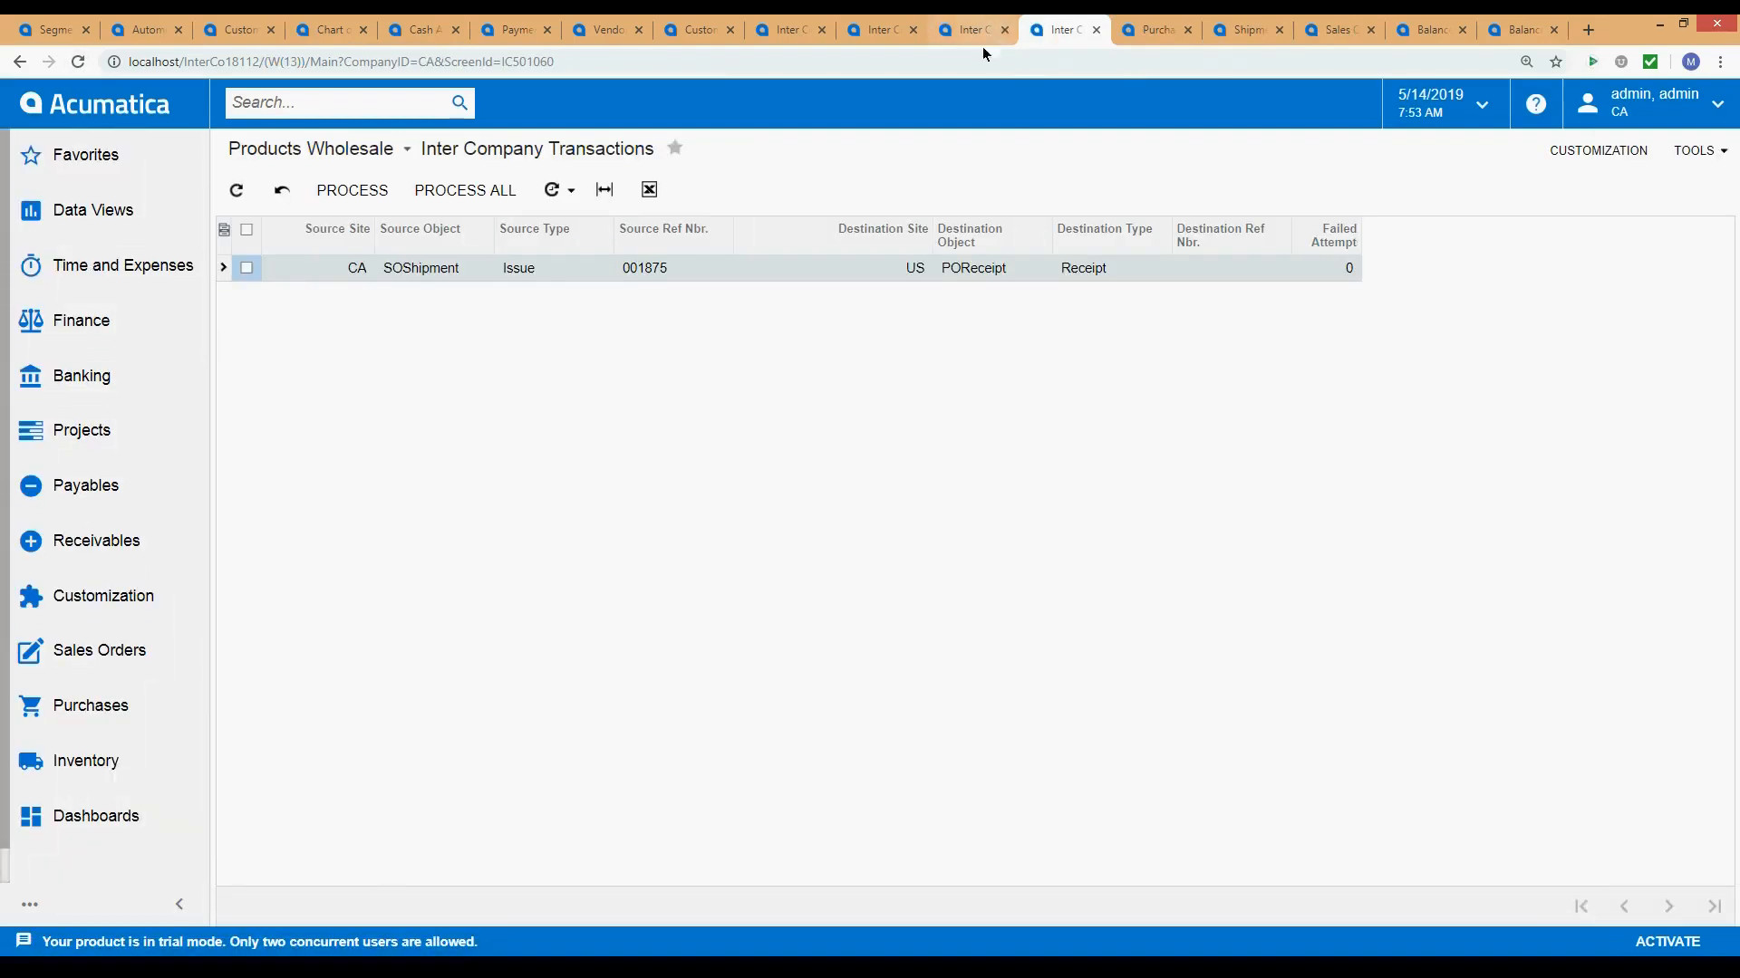
# Examine the source and destination site, object, type and reference number of the pending CA shipment transaction.
pyautogui.click(416, 270)
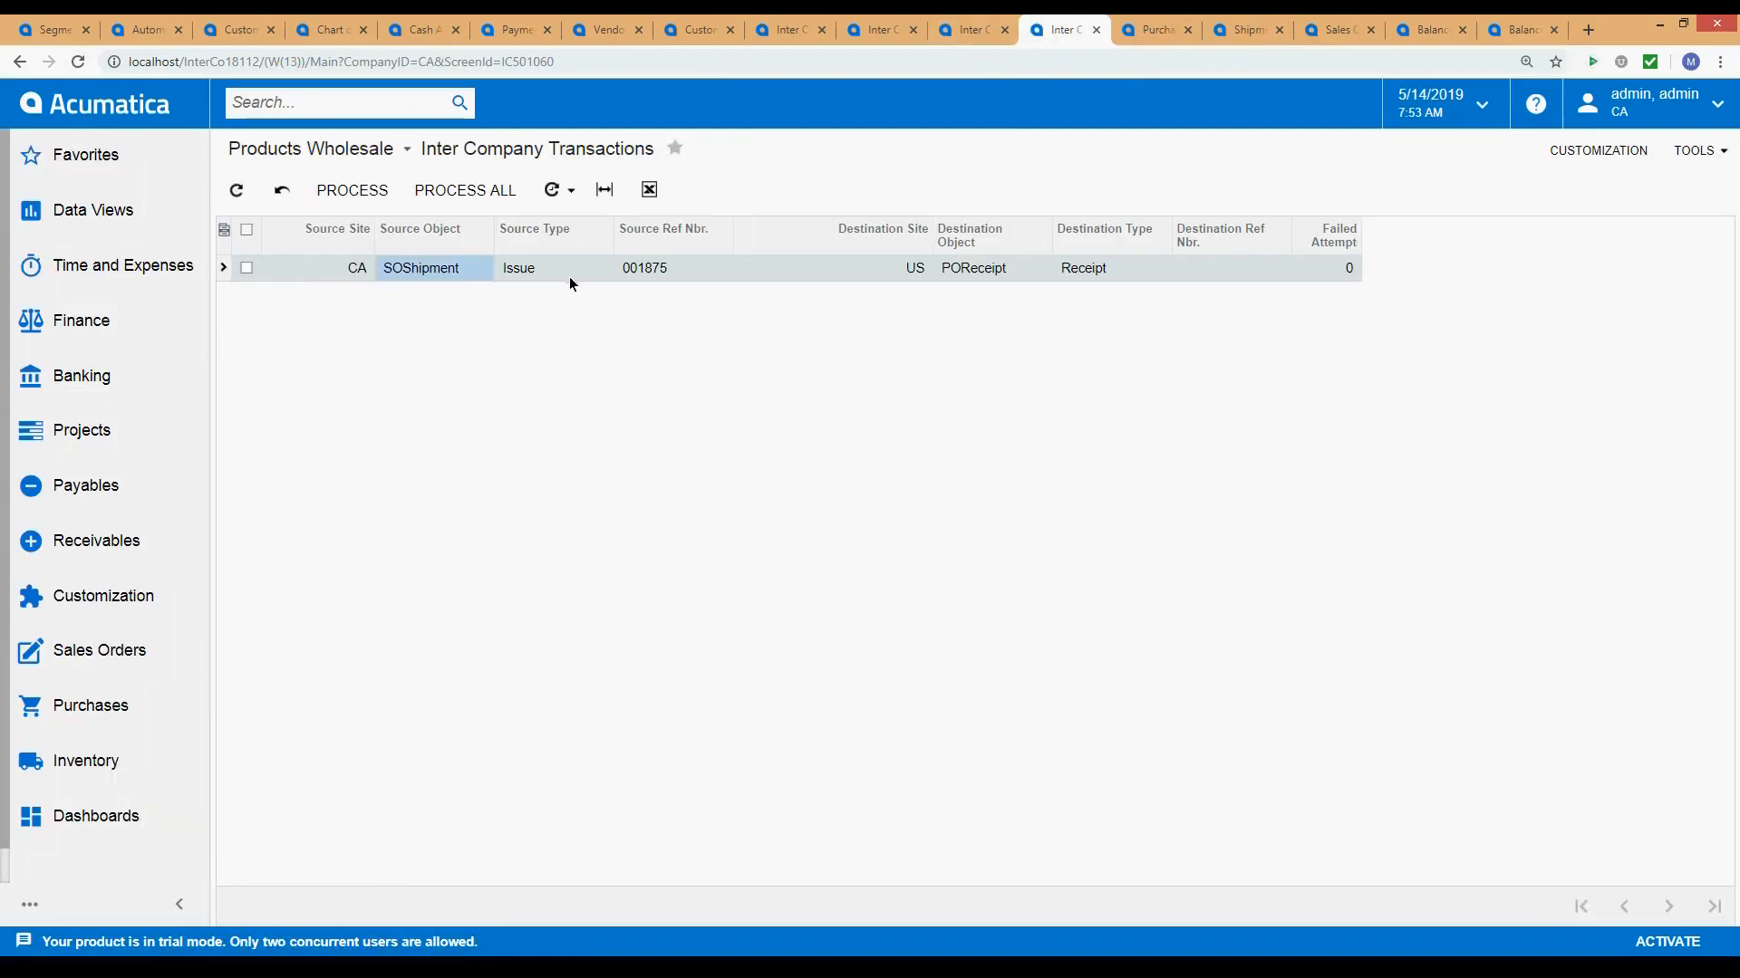
pyautogui.click(563, 270)
pyautogui.click(435, 270)
pyautogui.click(531, 267)
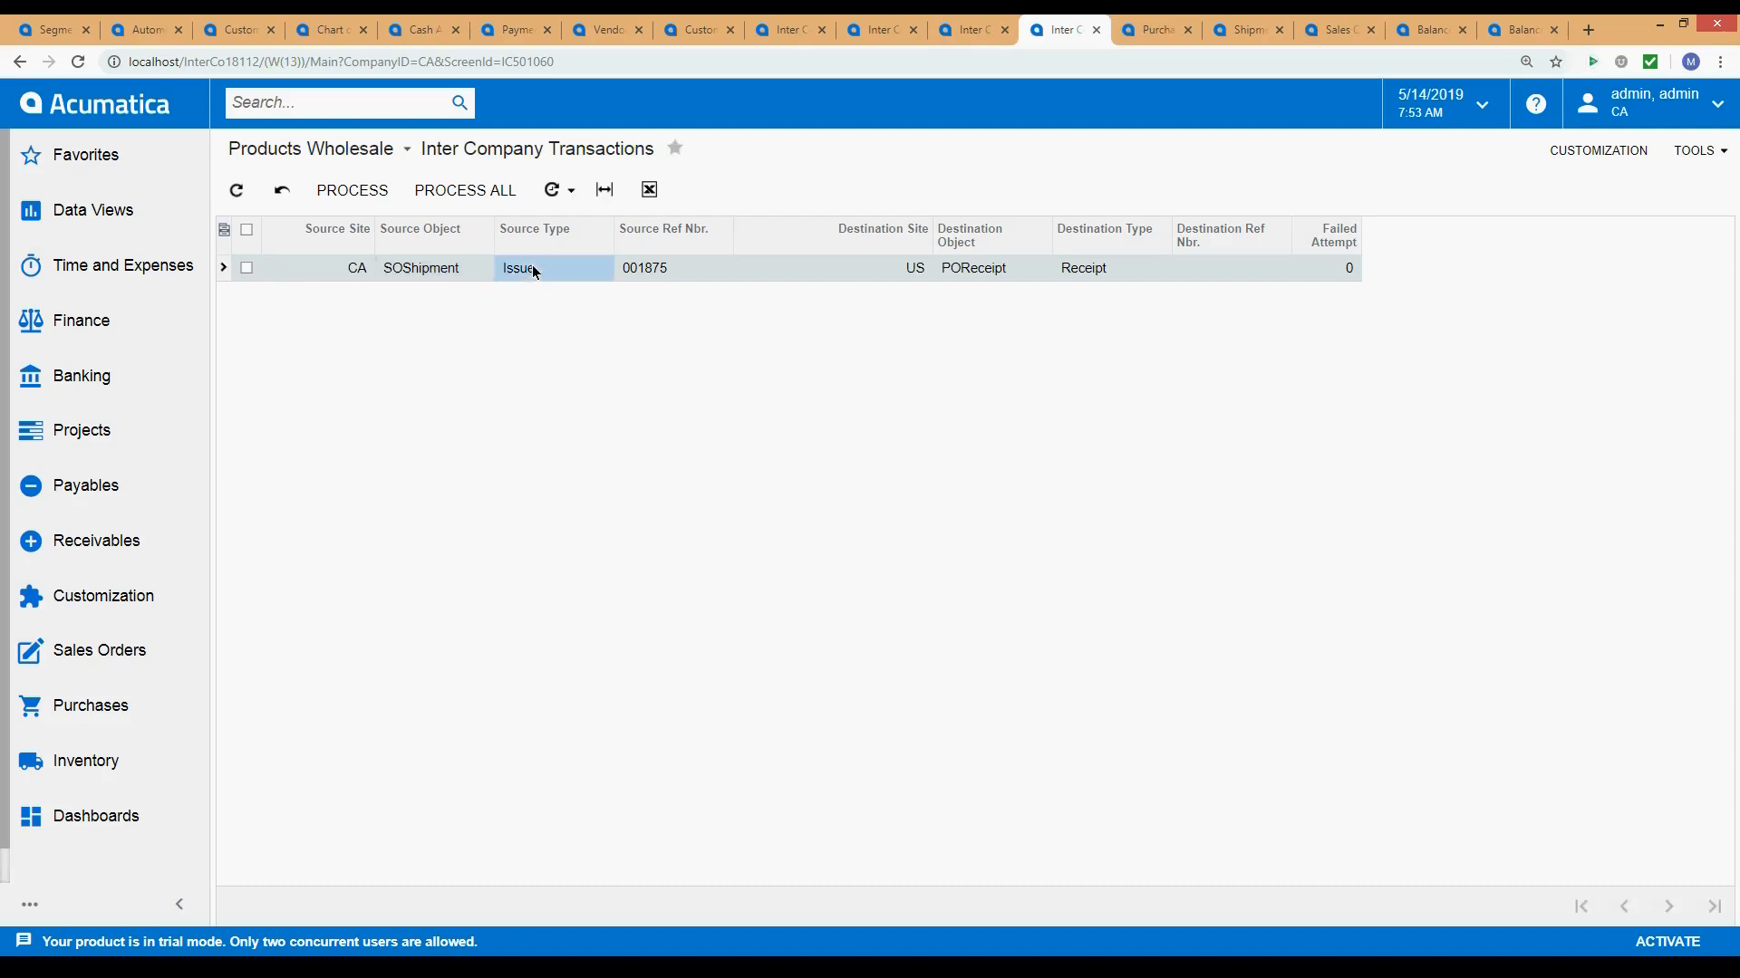
pyautogui.click(326, 269)
pyautogui.click(901, 269)
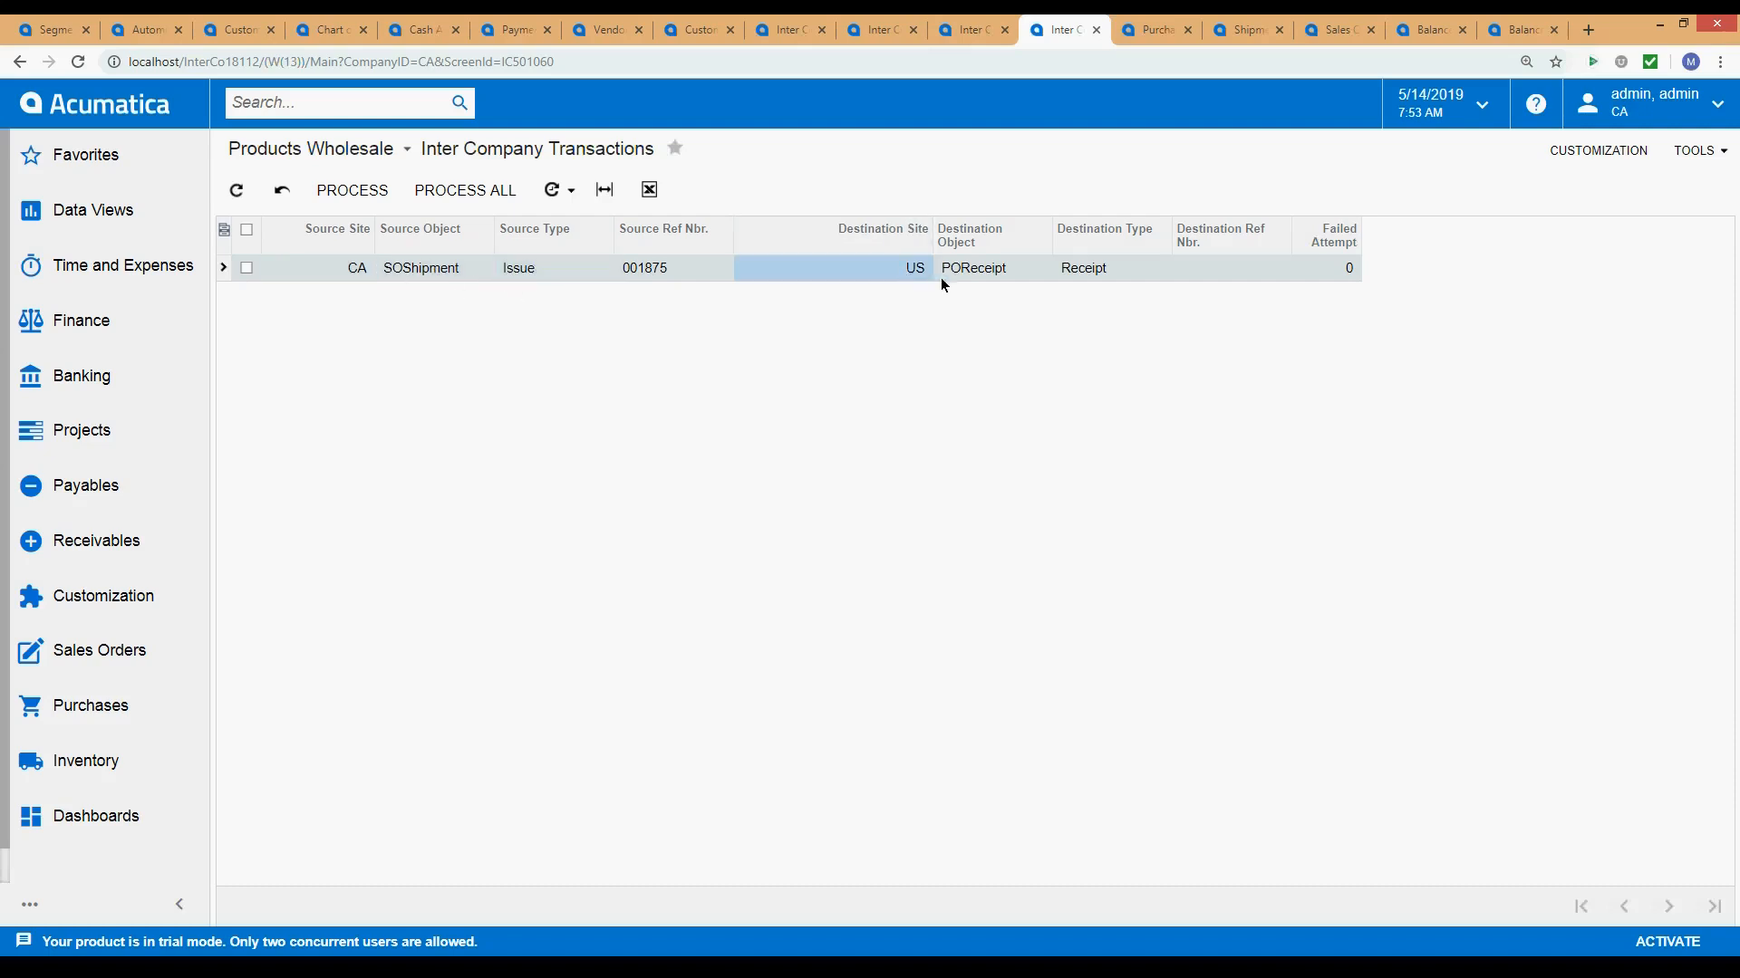
pyautogui.click(965, 276)
pyautogui.click(1073, 270)
pyautogui.click(899, 275)
pyautogui.click(958, 274)
pyautogui.click(1074, 270)
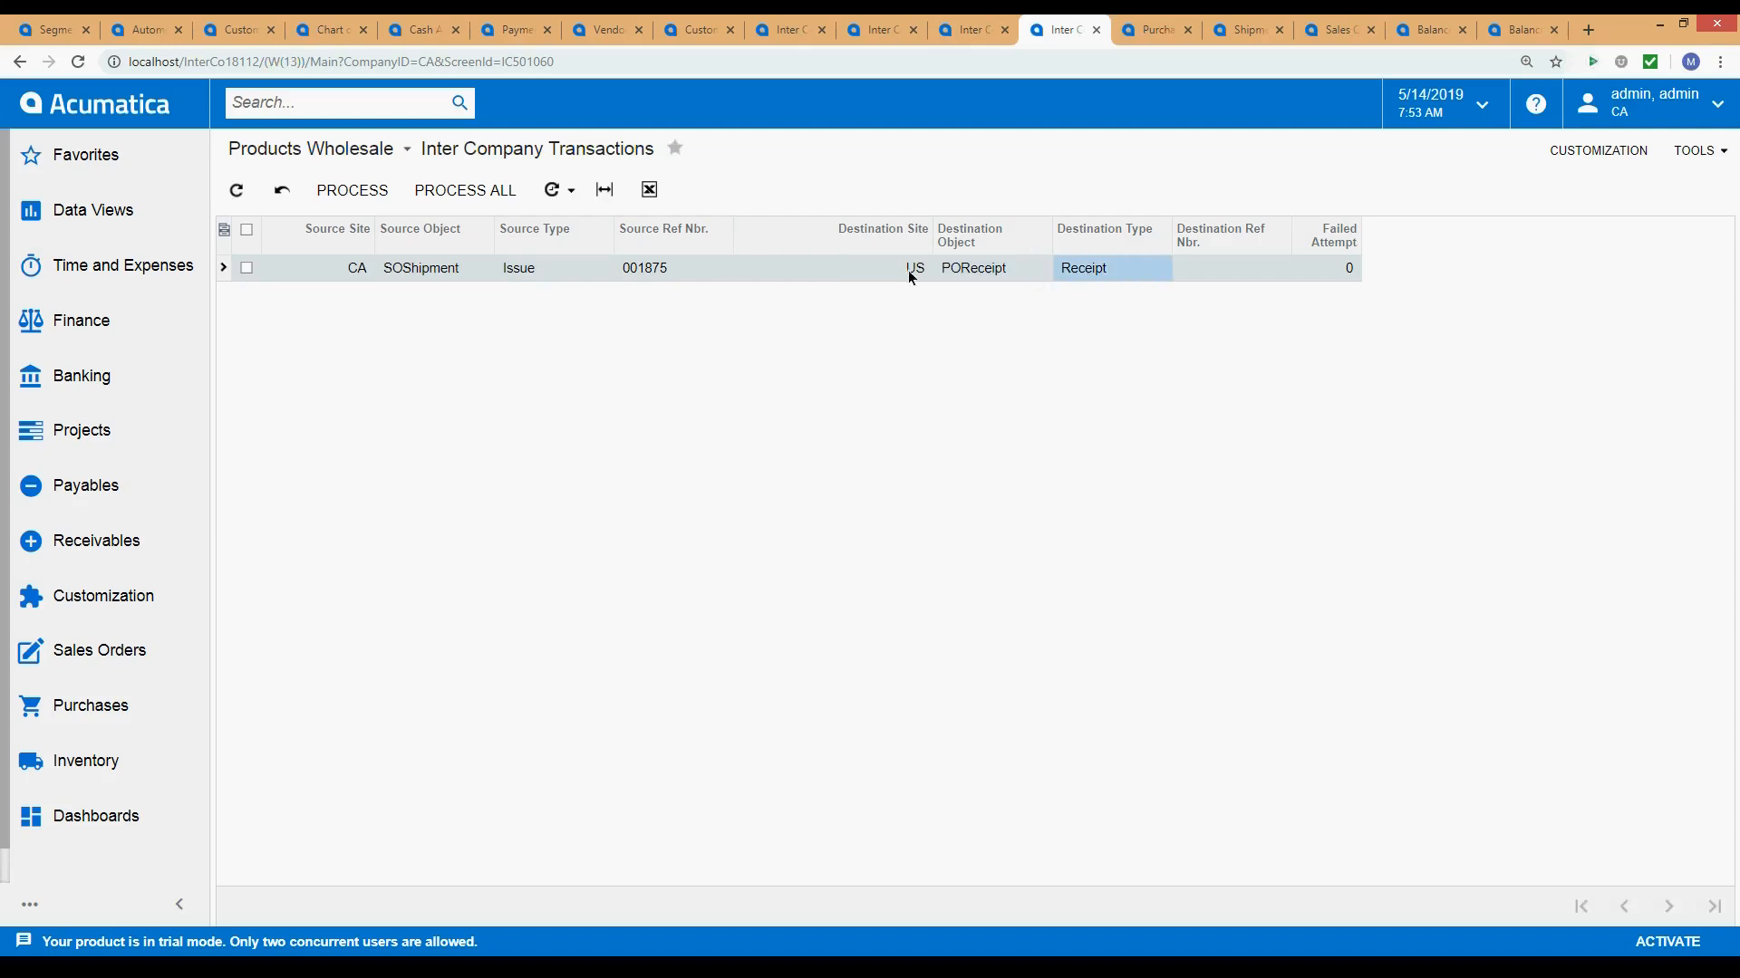
pyautogui.click(1187, 272)
pyautogui.click(658, 272)
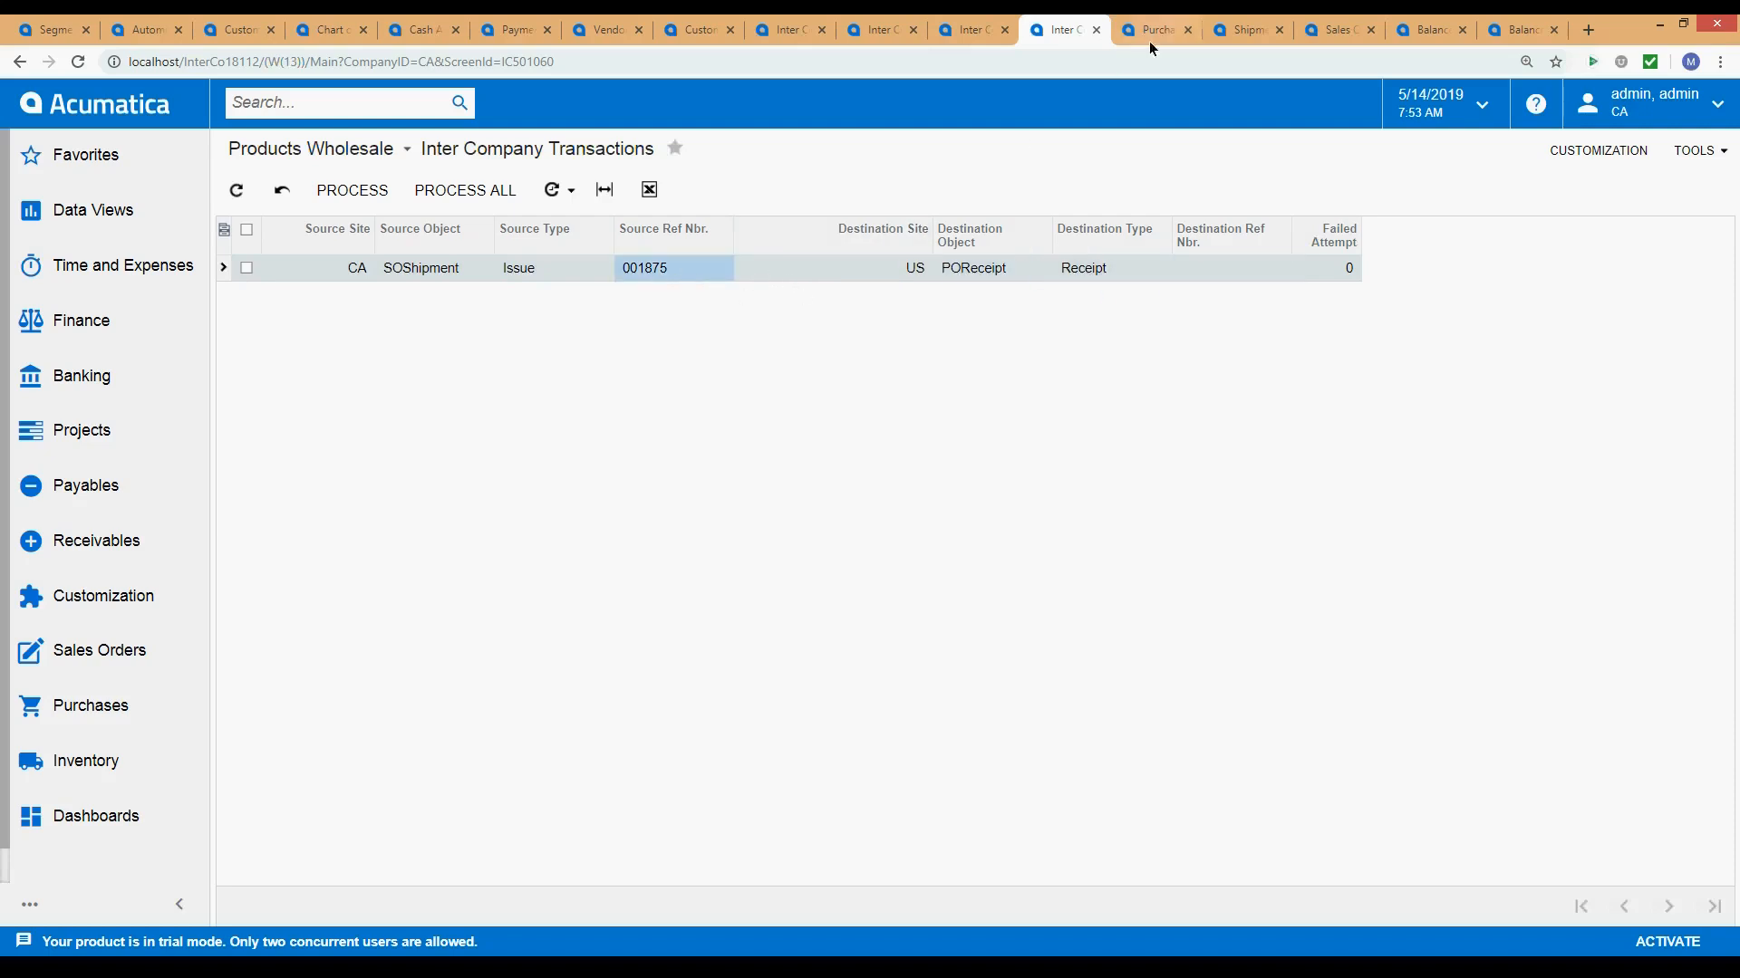
# Check the CA shipment's number and look up the receipts of the corresponding US purchase order.
pyautogui.click(1262, 34)
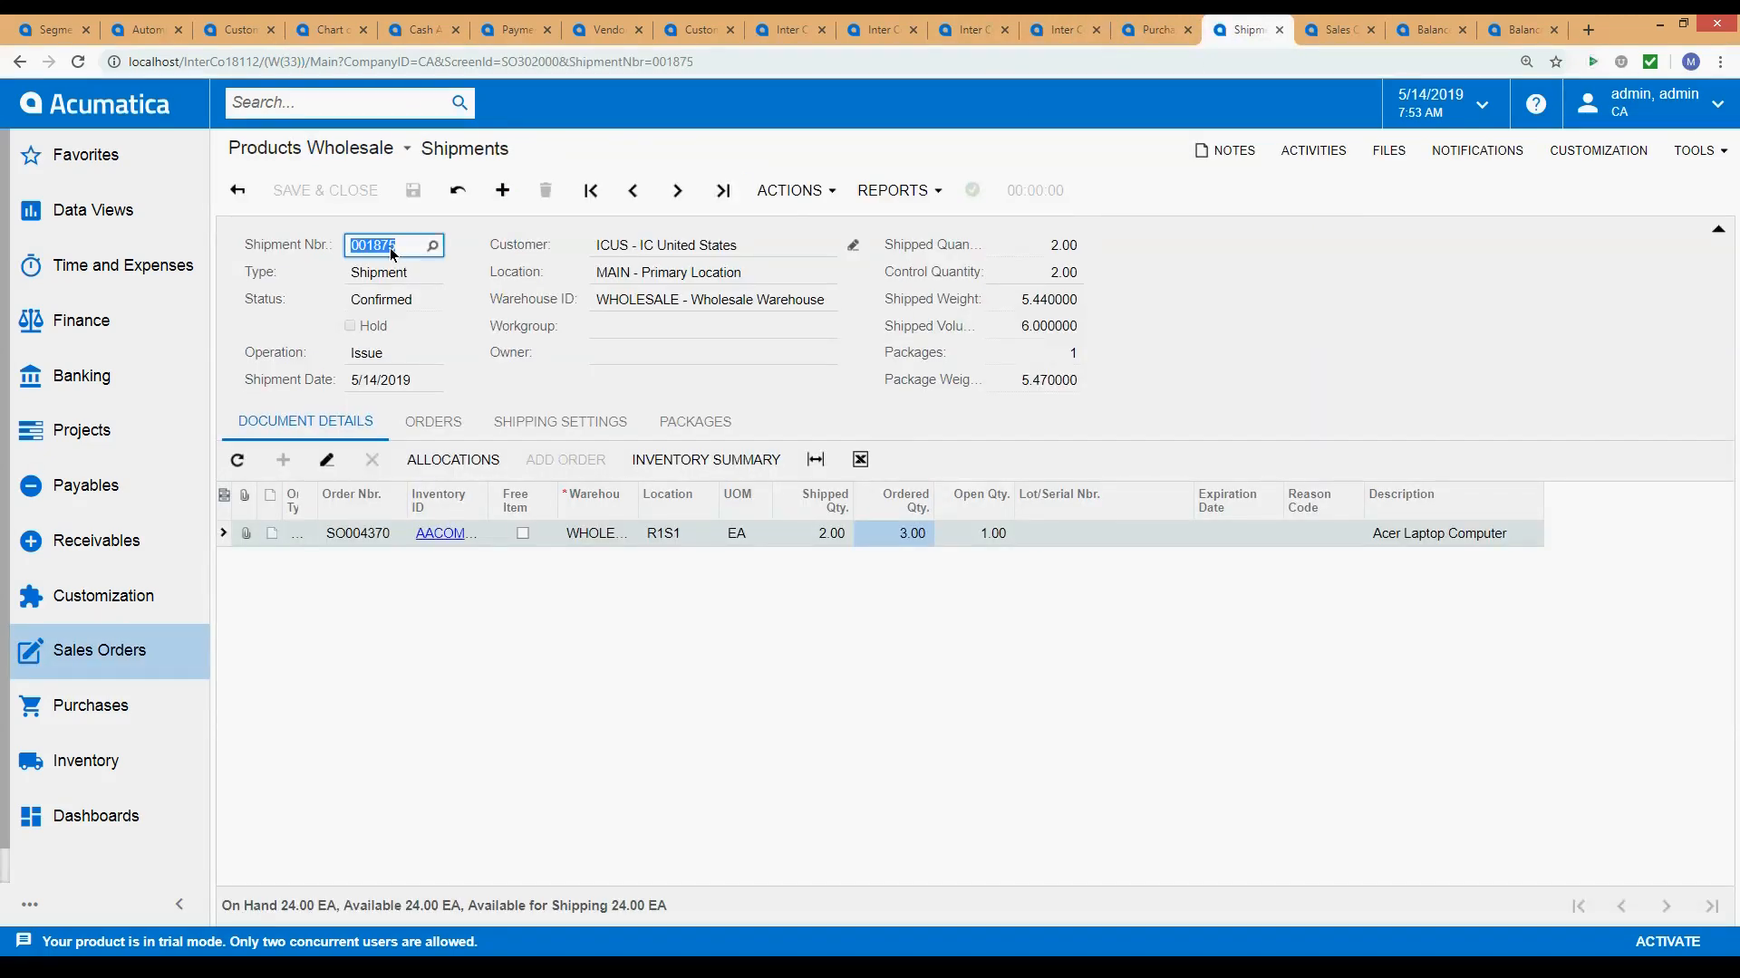
pyautogui.click(1143, 30)
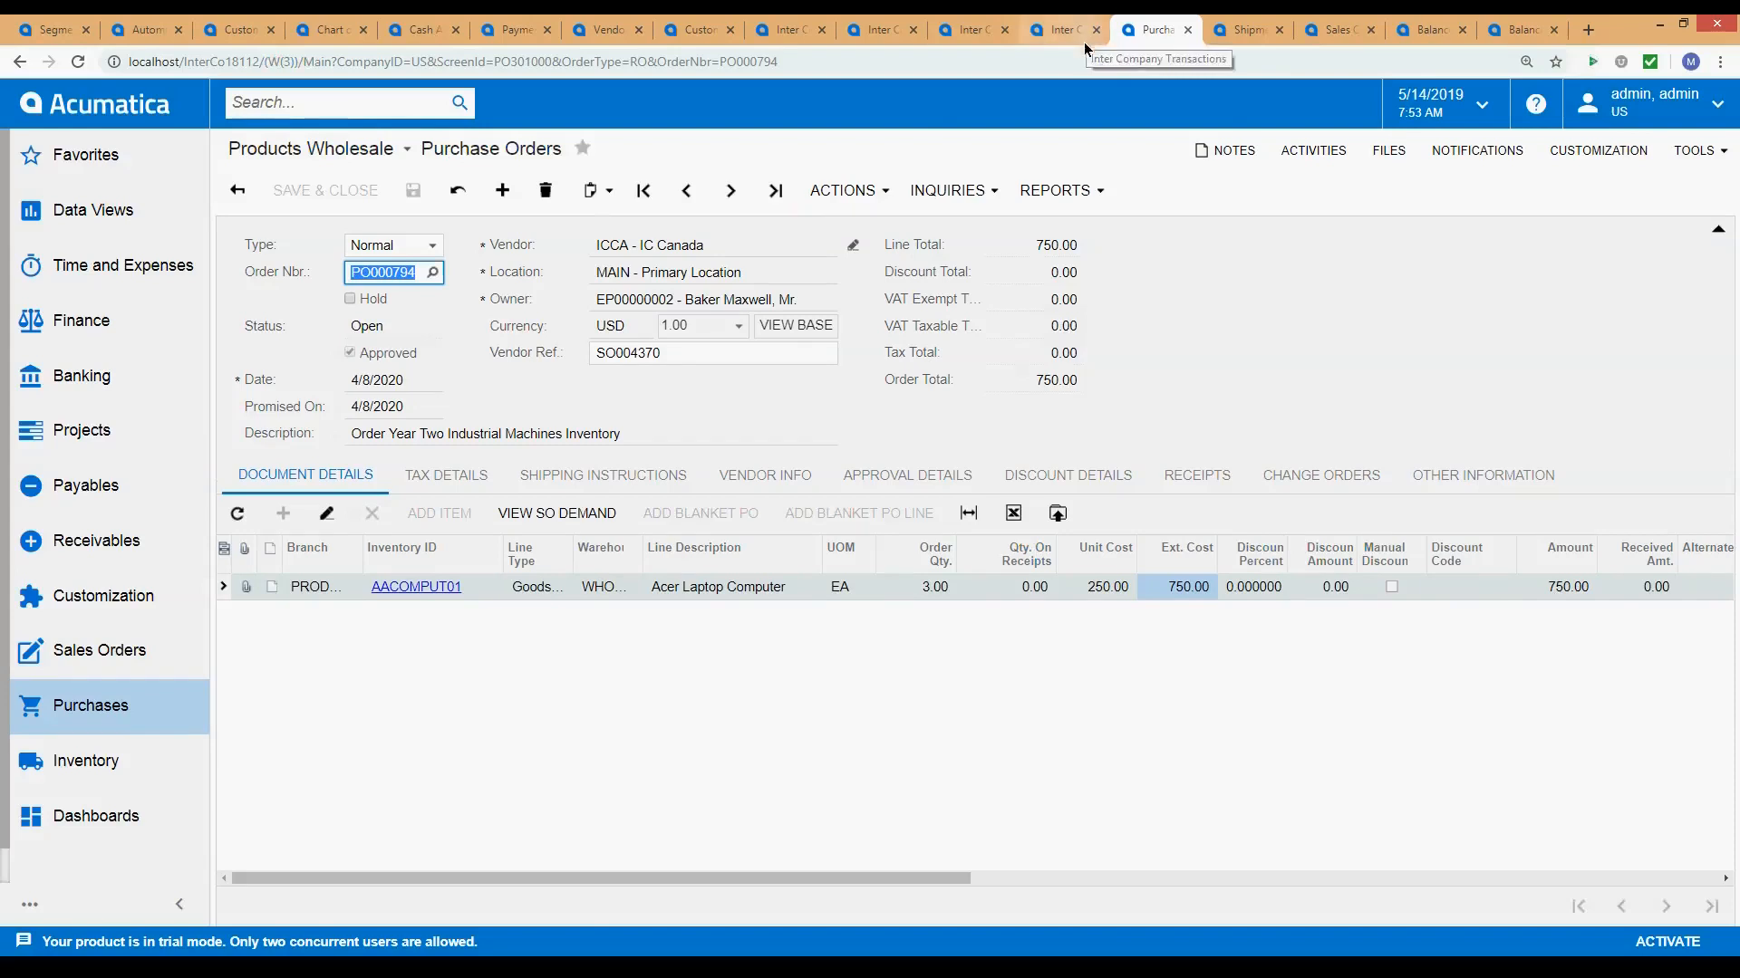
pyautogui.click(1212, 475)
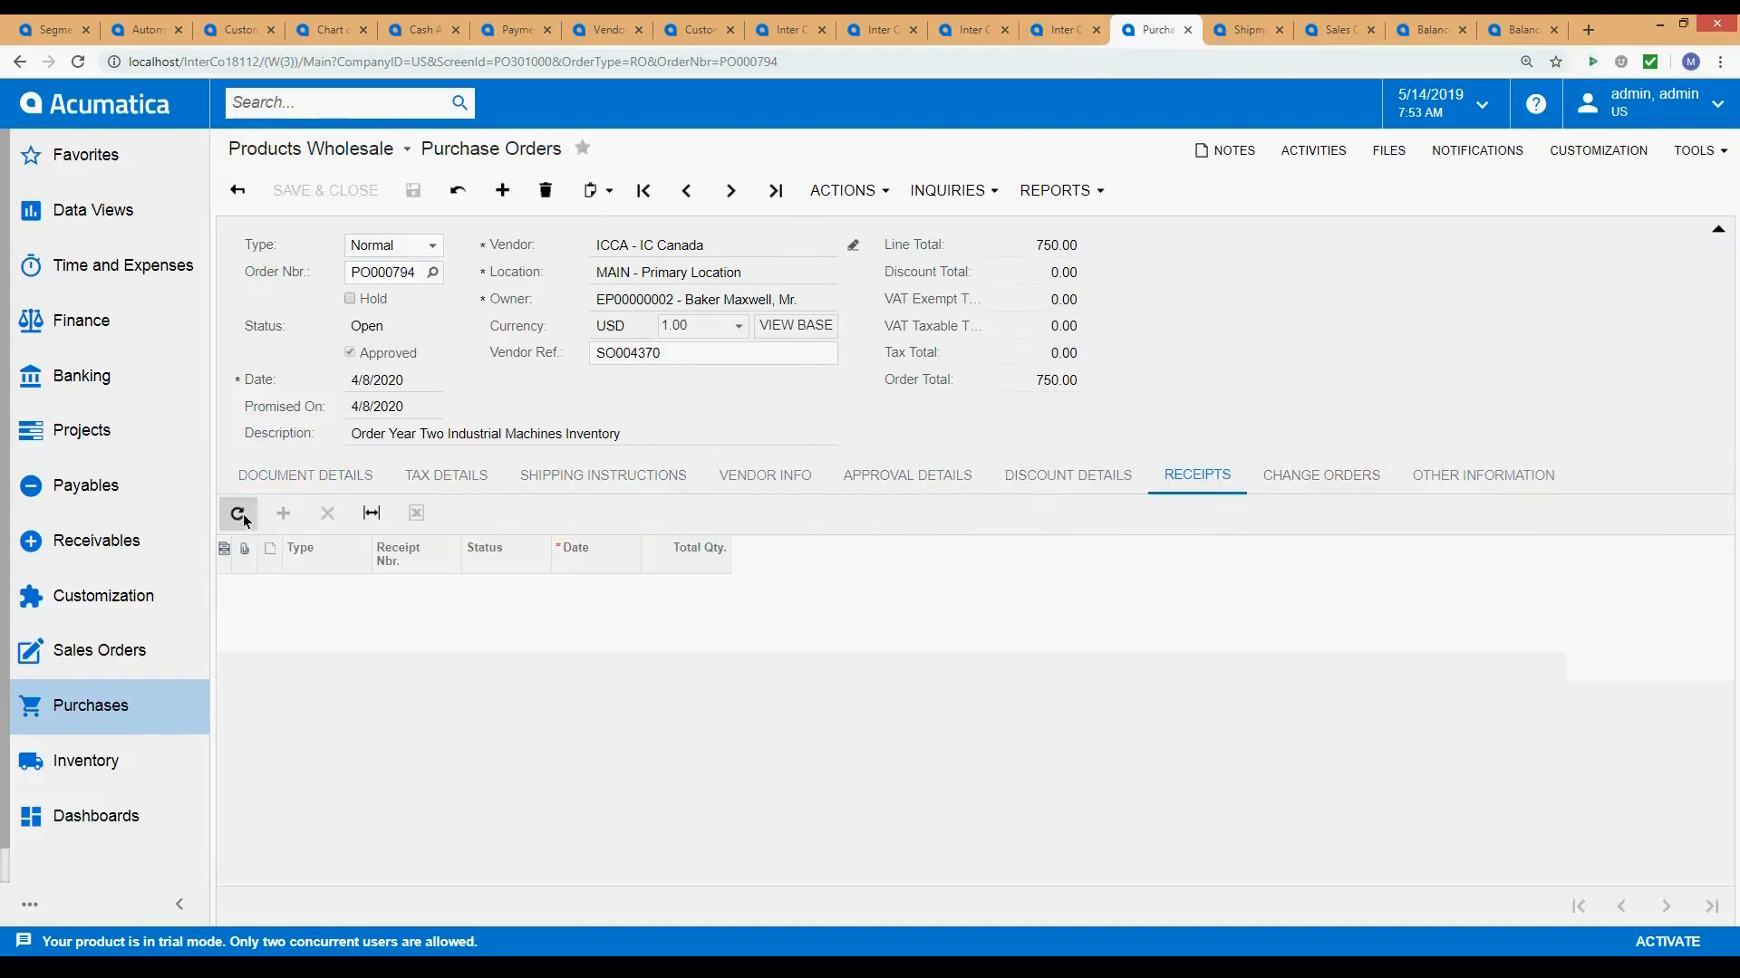
pyautogui.click(1247, 36)
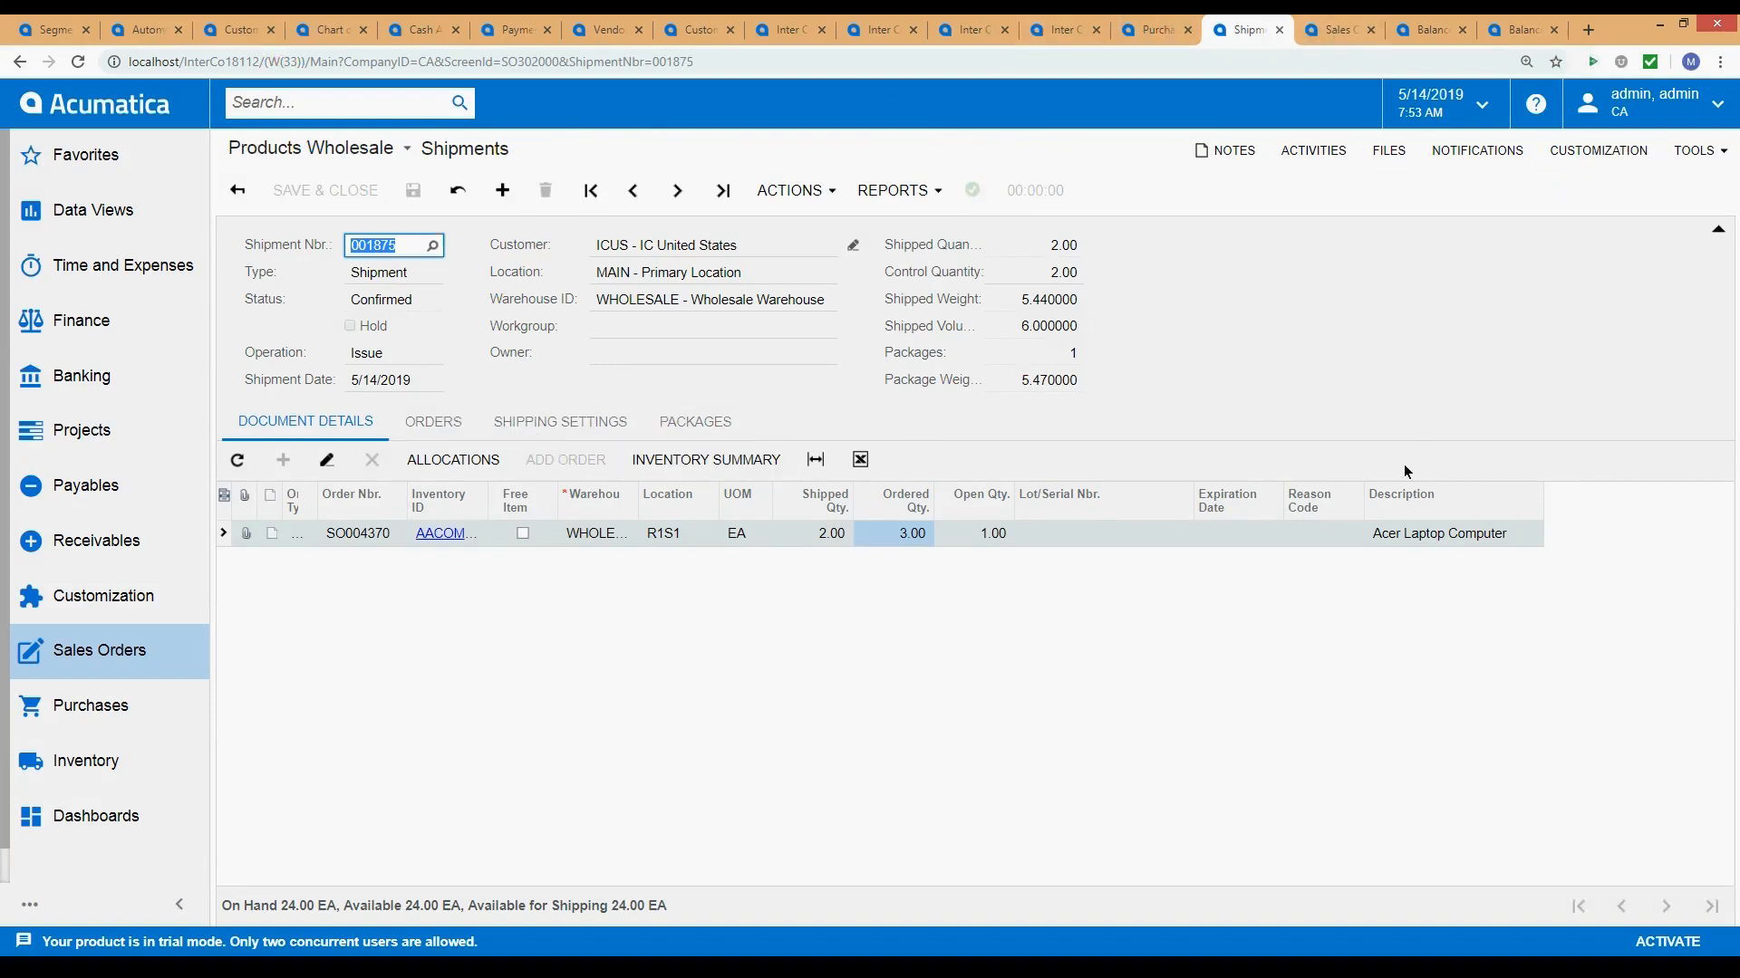
pyautogui.click(1339, 30)
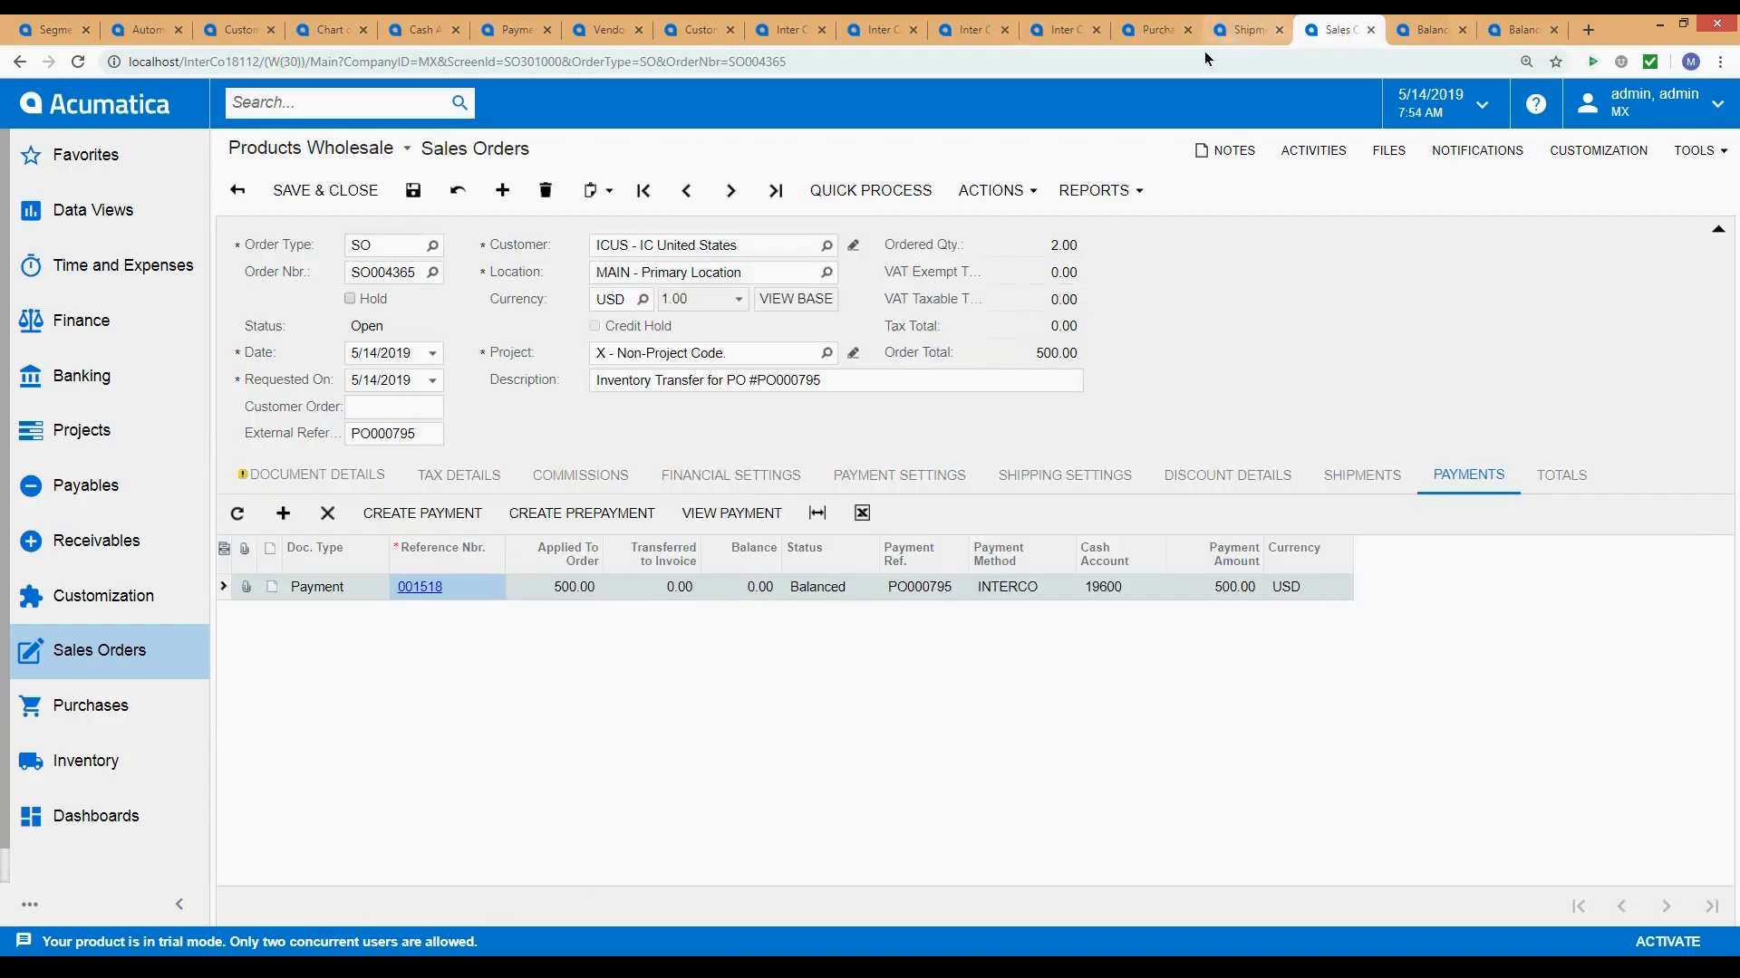
# Process all pending transactions in the CA Inter Company Transactions list.
pyautogui.click(1064, 32)
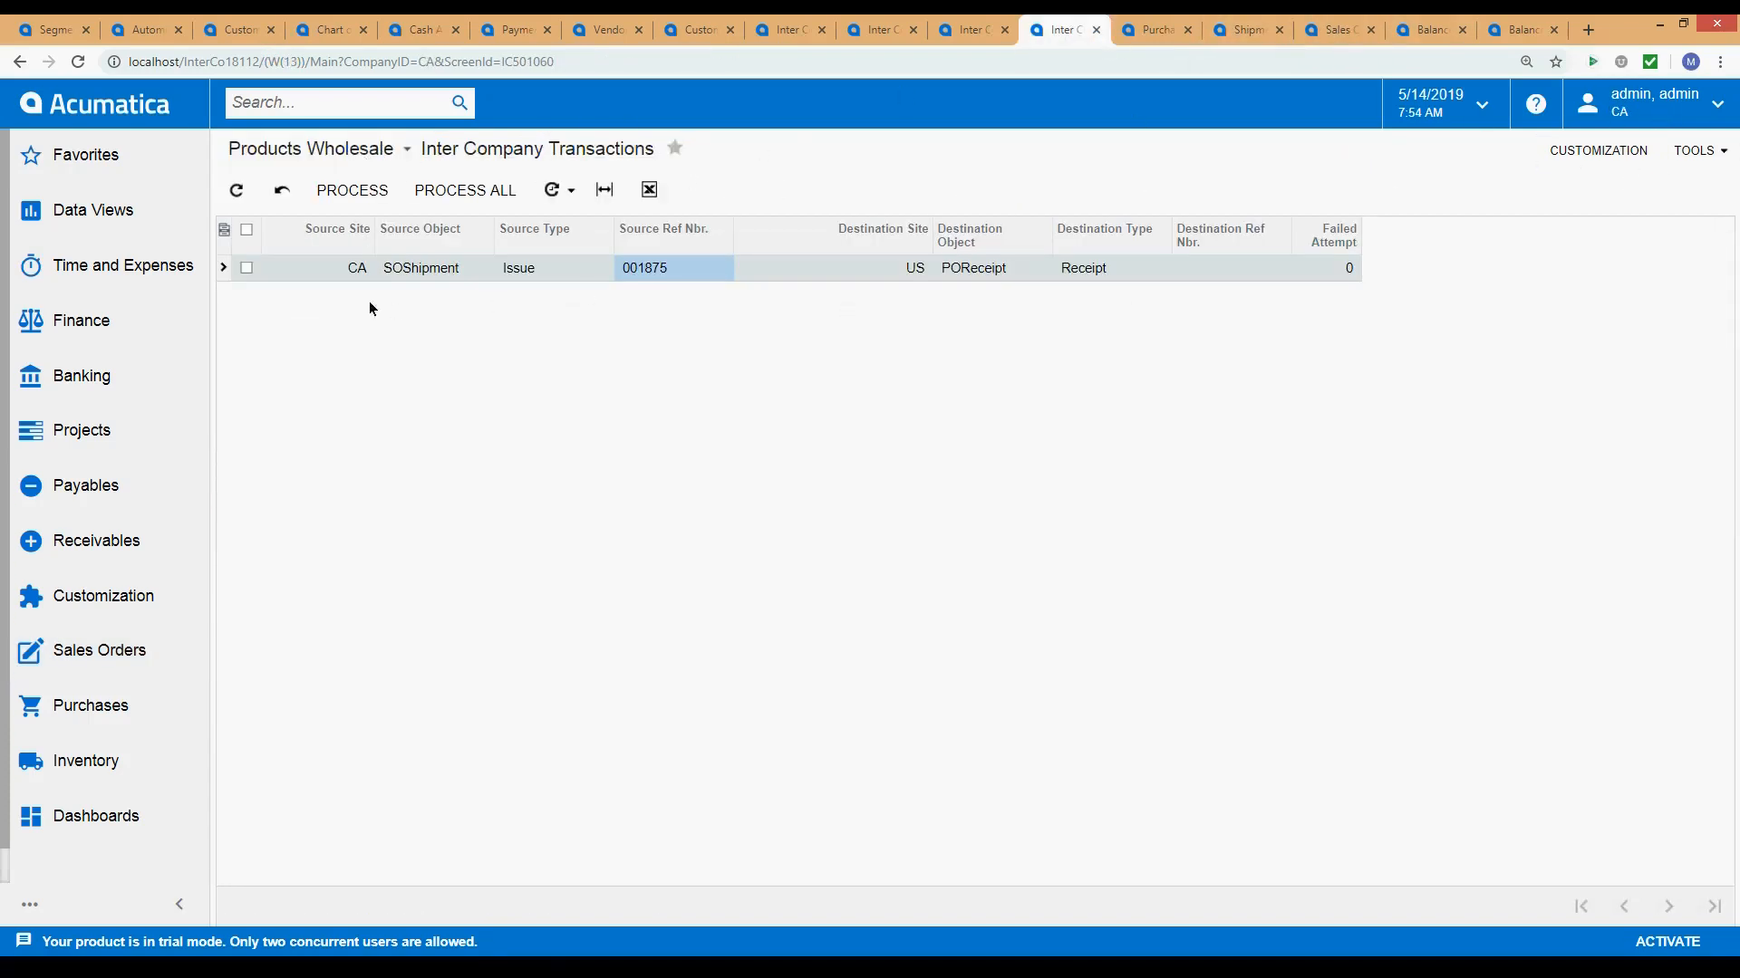
pyautogui.click(446, 194)
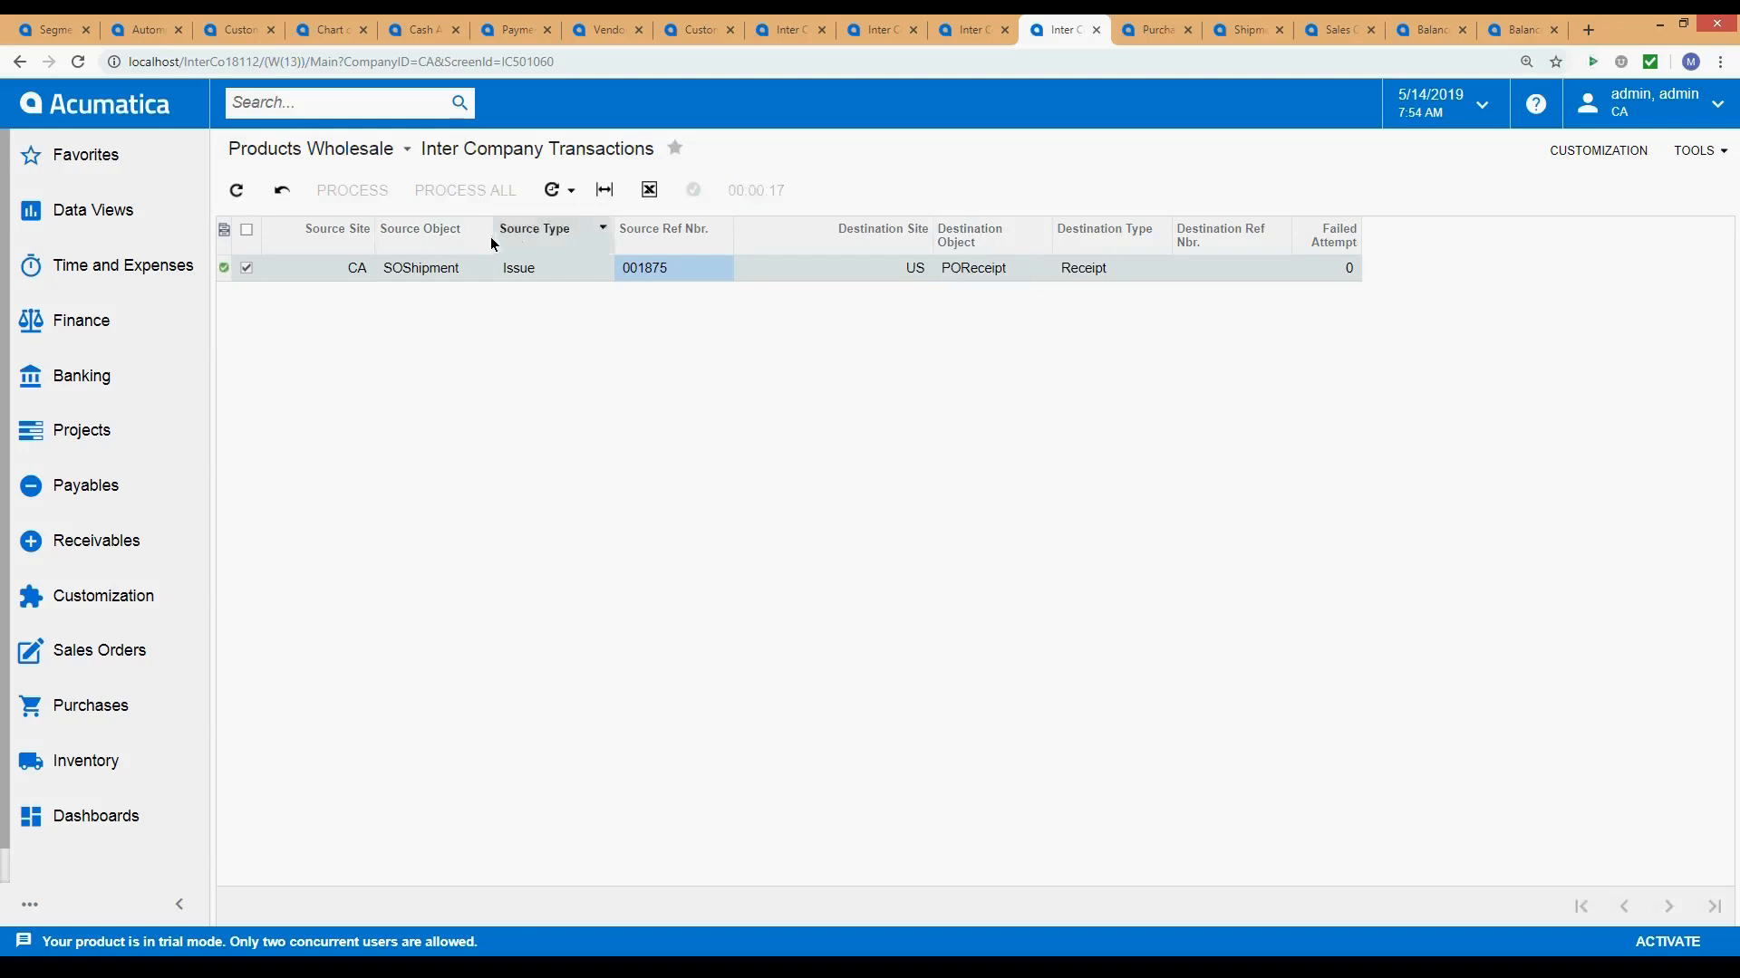
pyautogui.moveTo(227, 277)
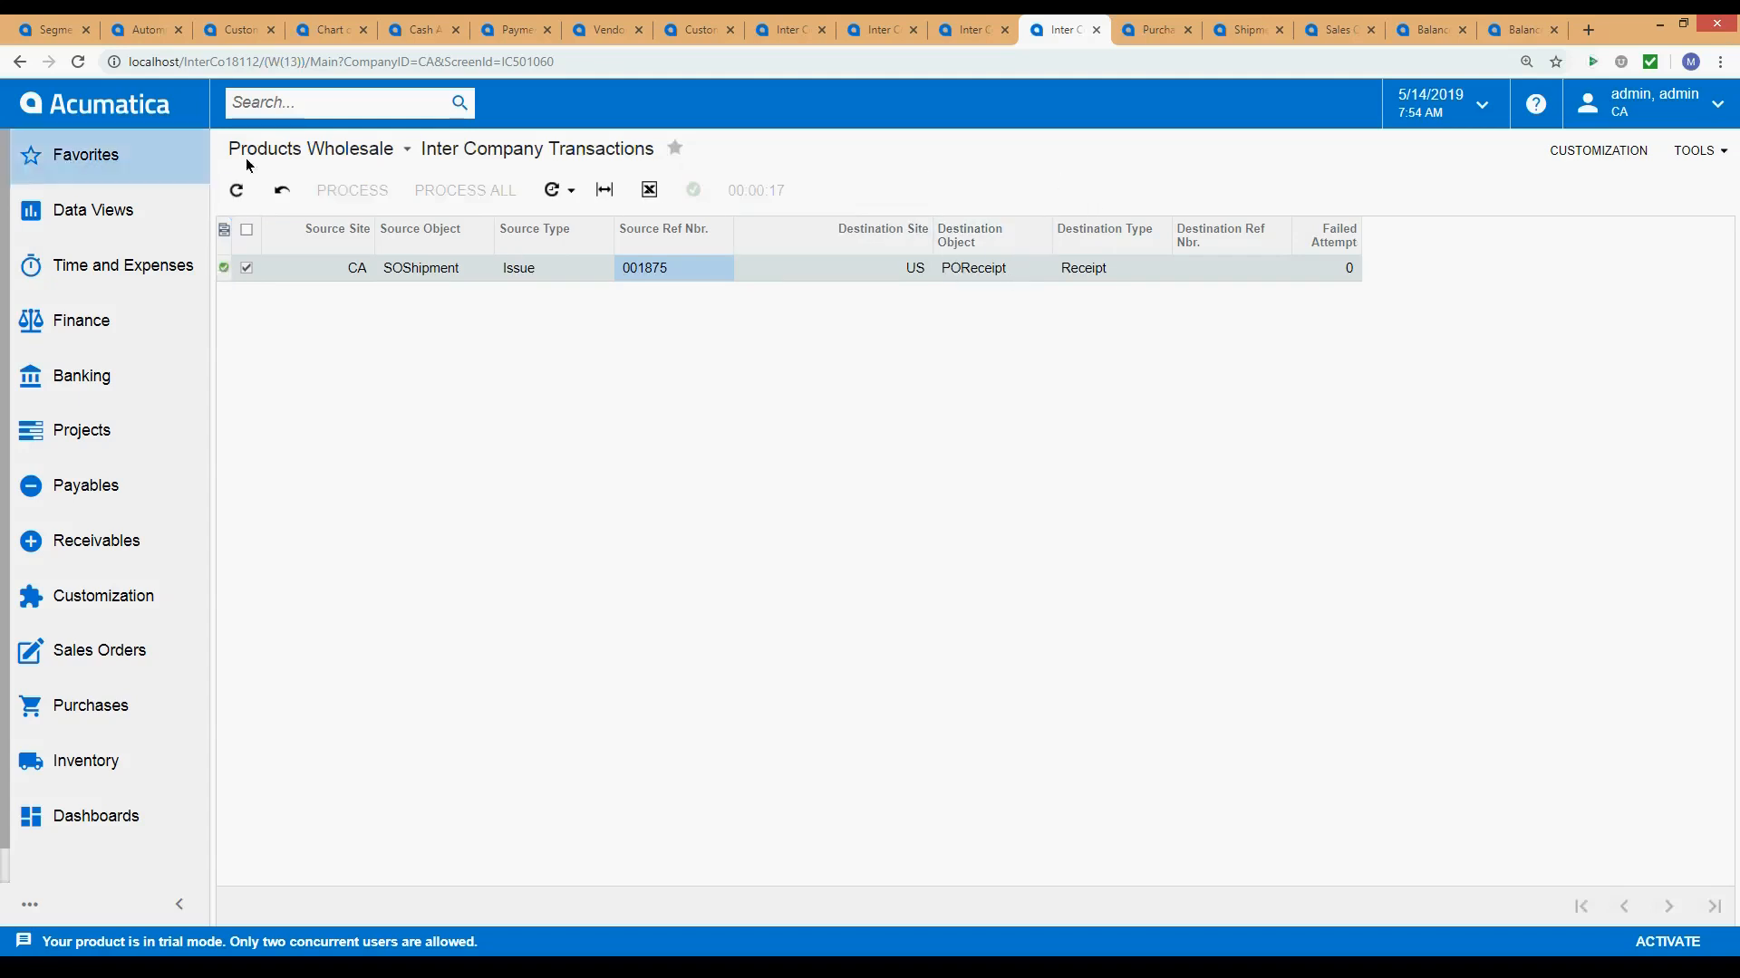
# Reload the CA shipment and refresh the receipts list of the US purchase order to Canada.
pyautogui.click(1156, 33)
pyautogui.click(1260, 37)
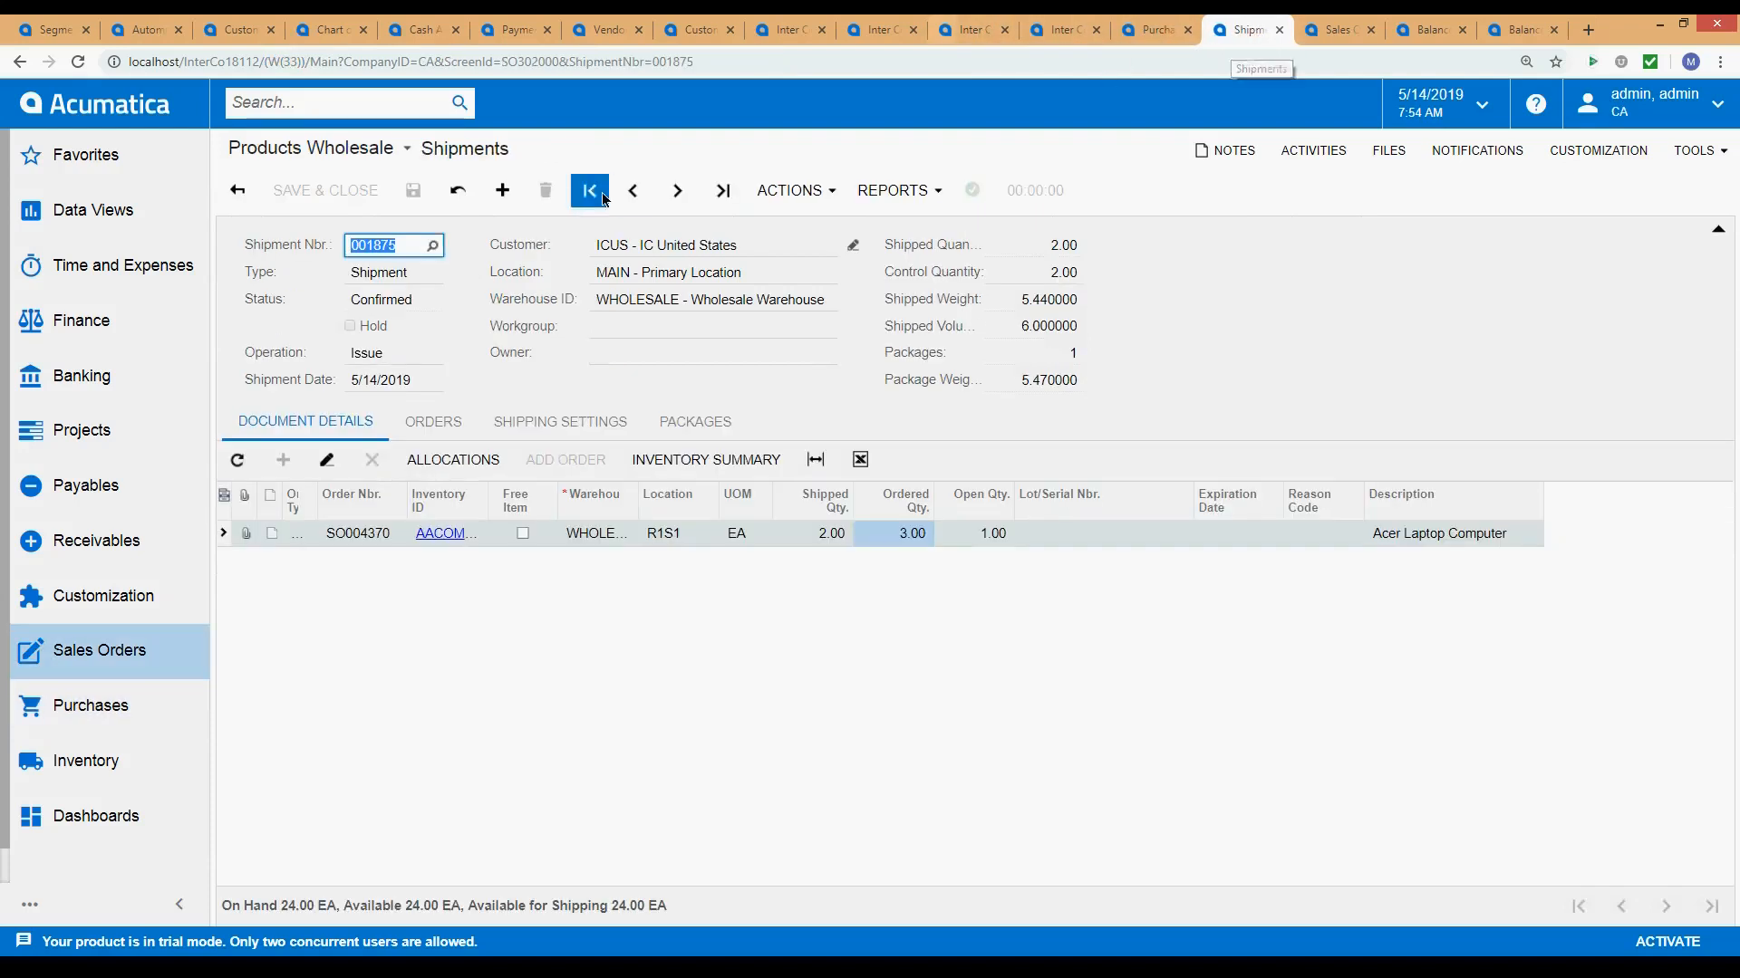
pyautogui.click(462, 201)
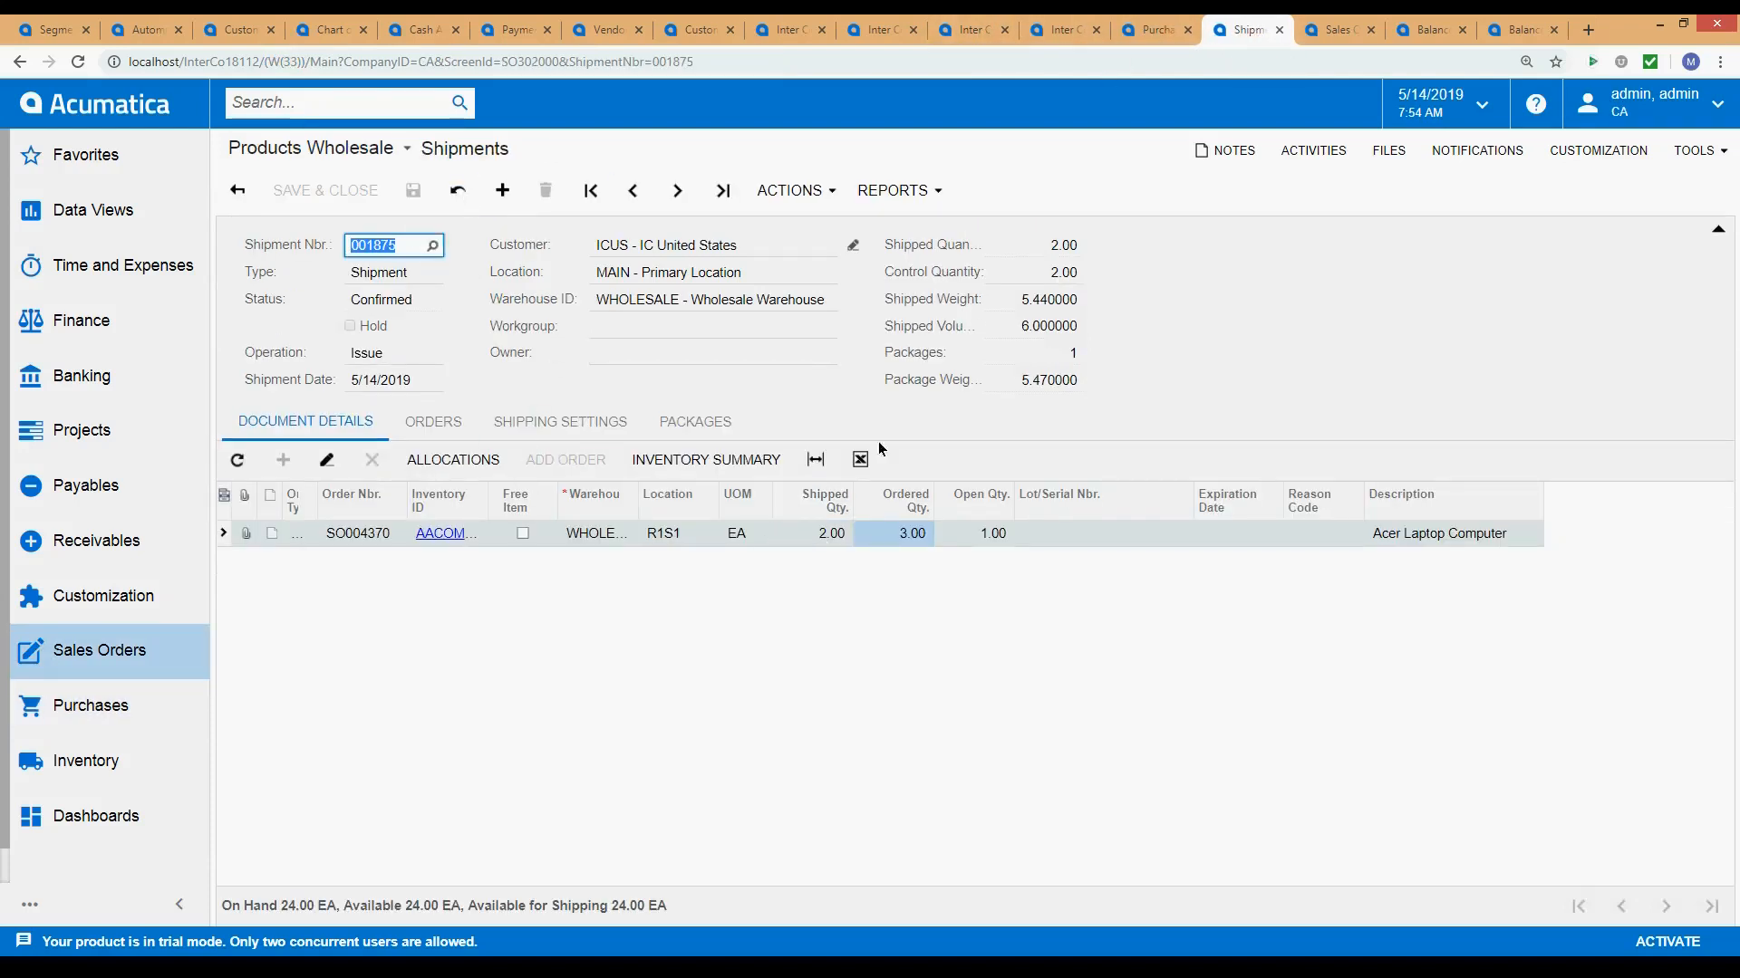
pyautogui.click(1159, 29)
pyautogui.click(234, 513)
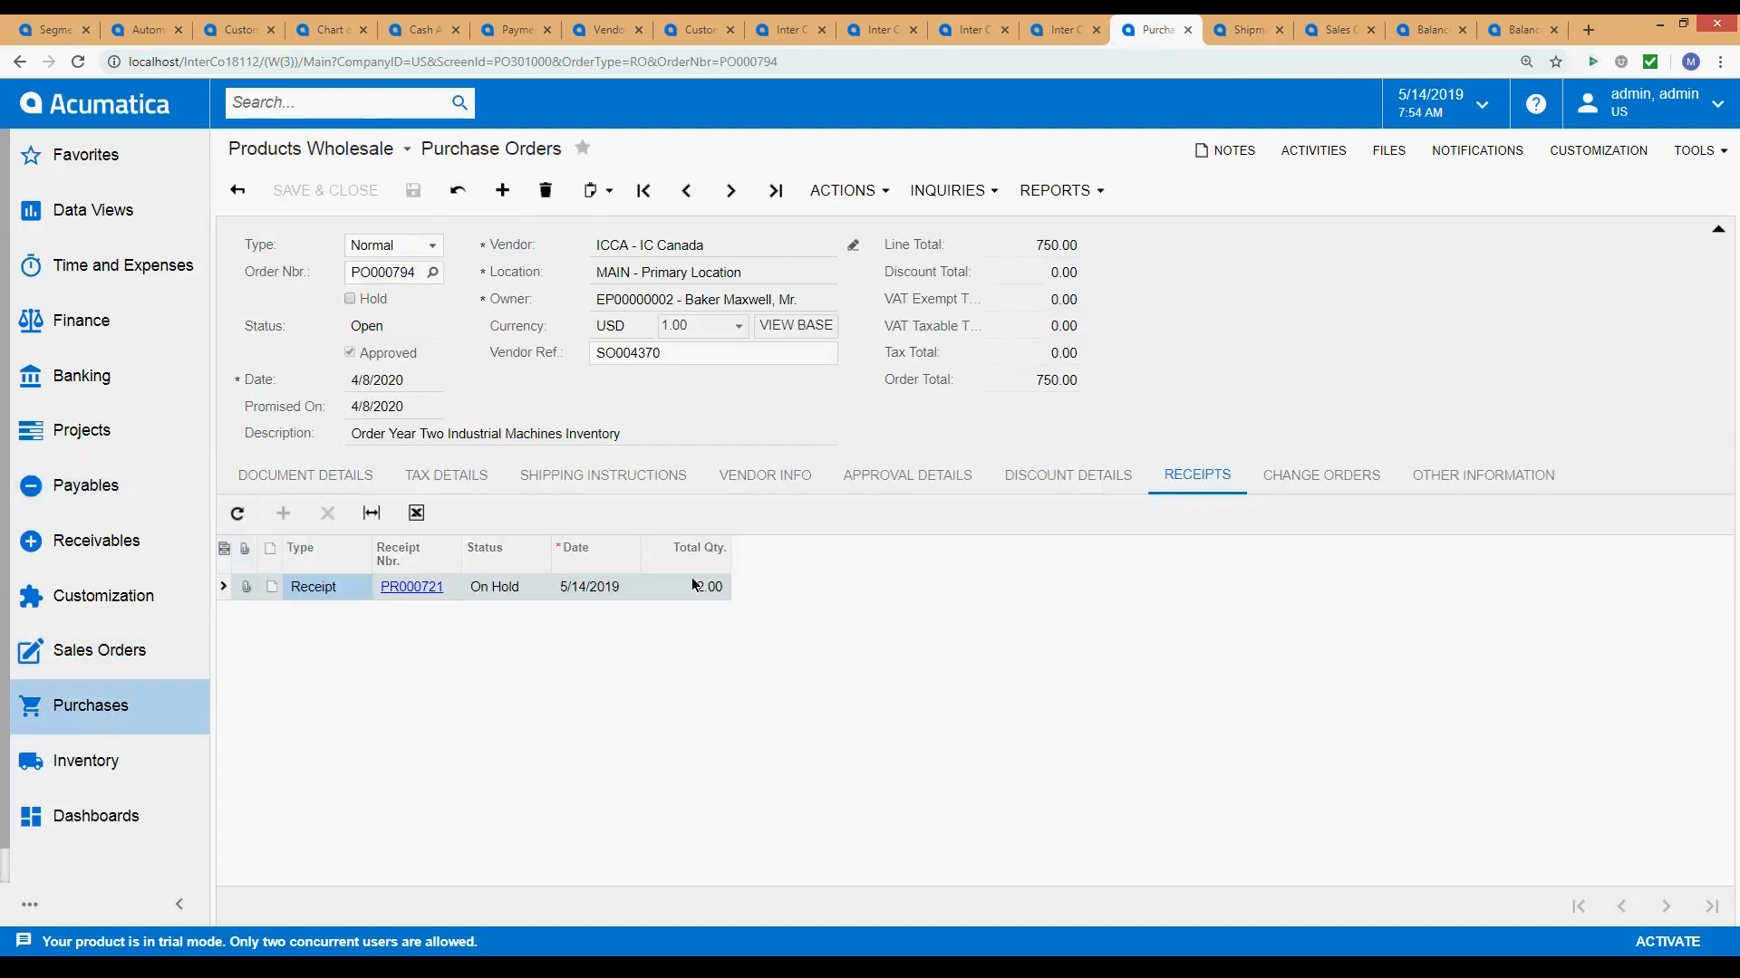
# Open the on-hold receipt of the US purchase order to Canada and examine the sales order and tracking references in its vendor reference.
pyautogui.click(678, 595)
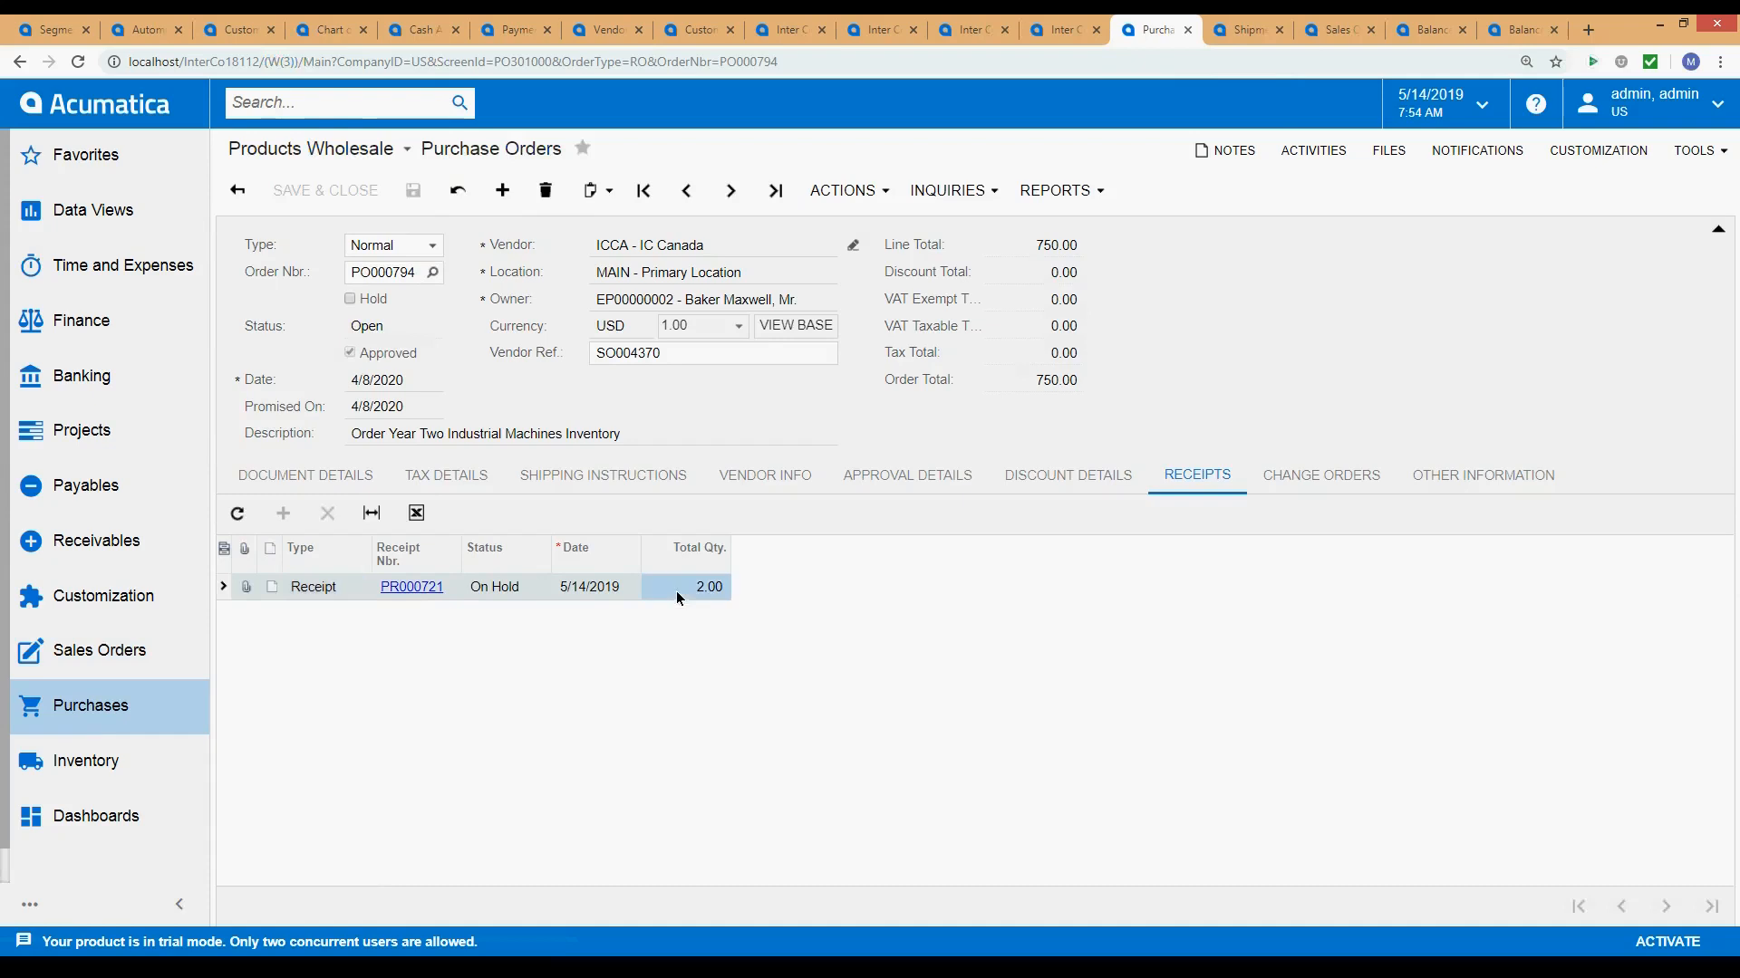
pyautogui.click(417, 589)
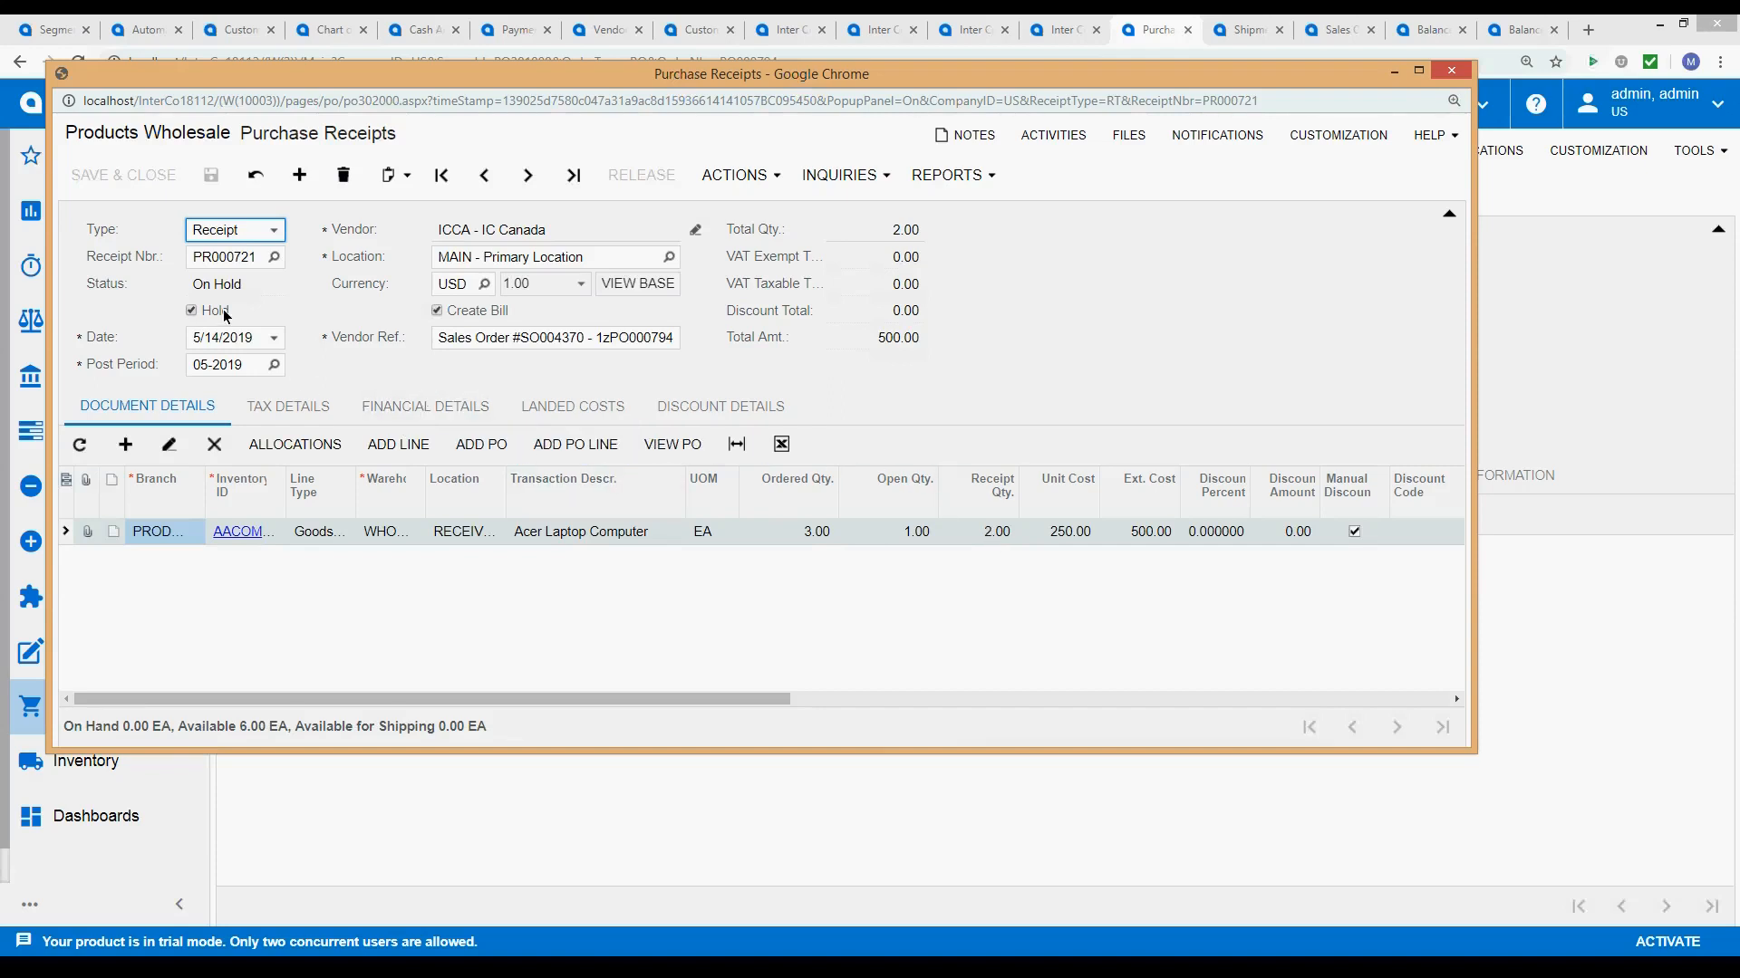
pyautogui.click(537, 340)
pyautogui.click(576, 338)
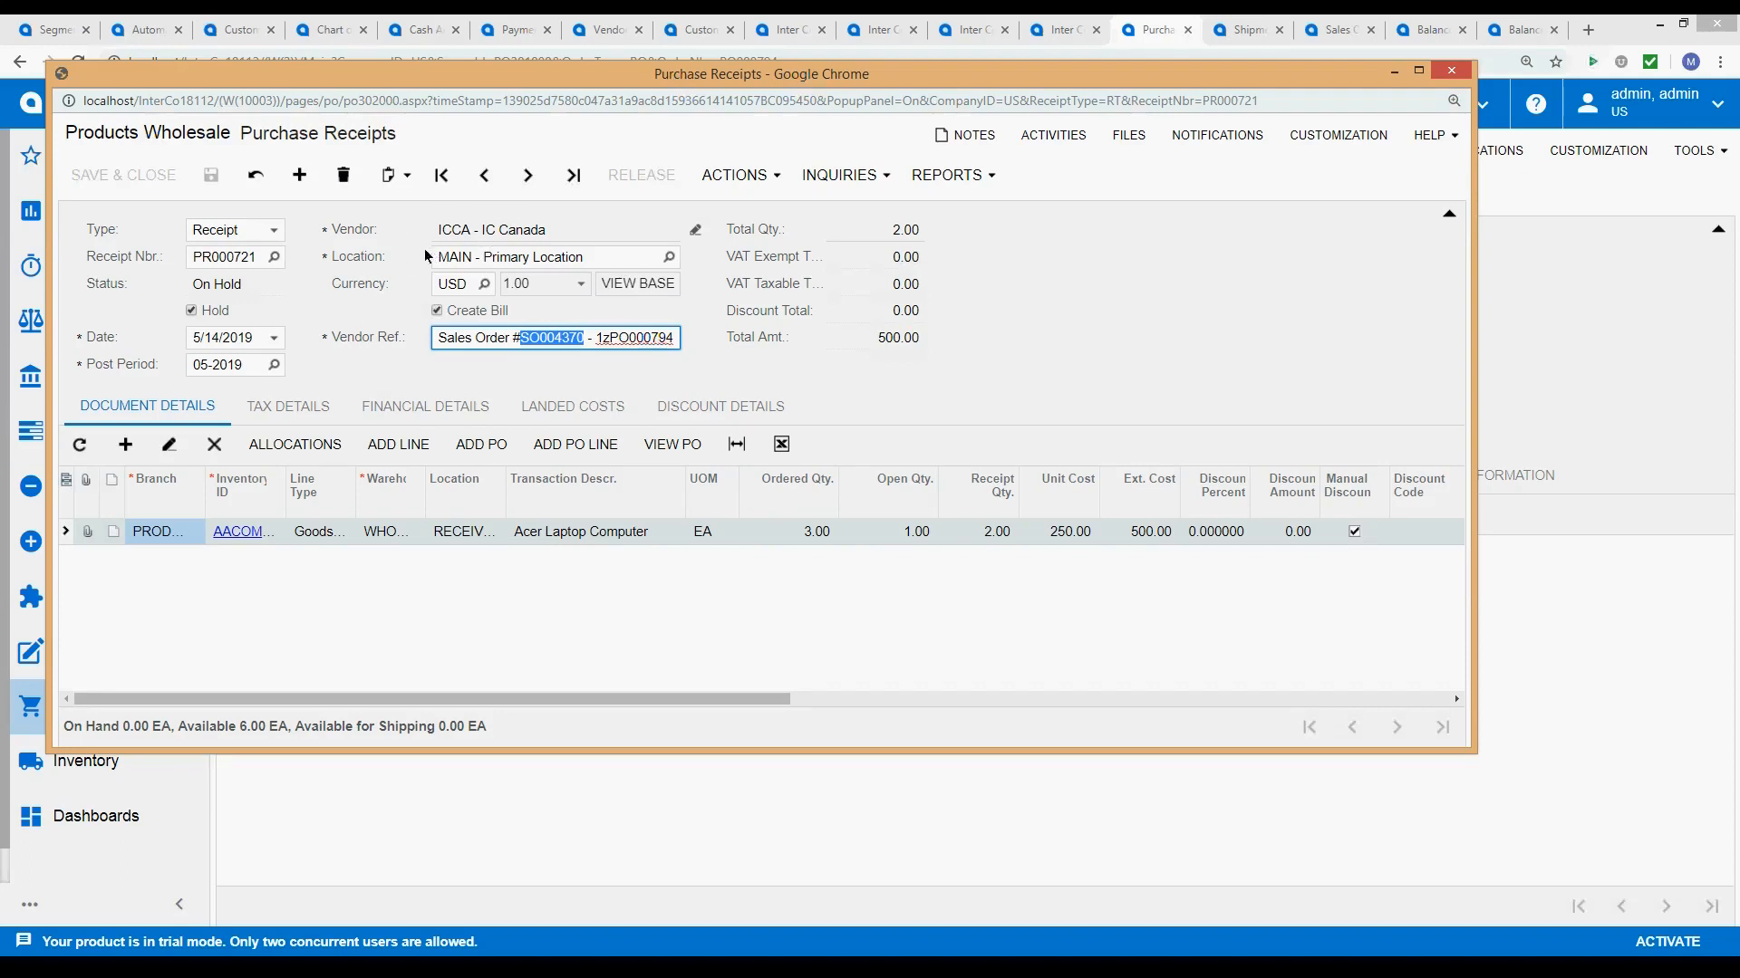
pyautogui.click(601, 343)
pyautogui.moveTo(602, 344); pyautogui.dragTo(707, 363)
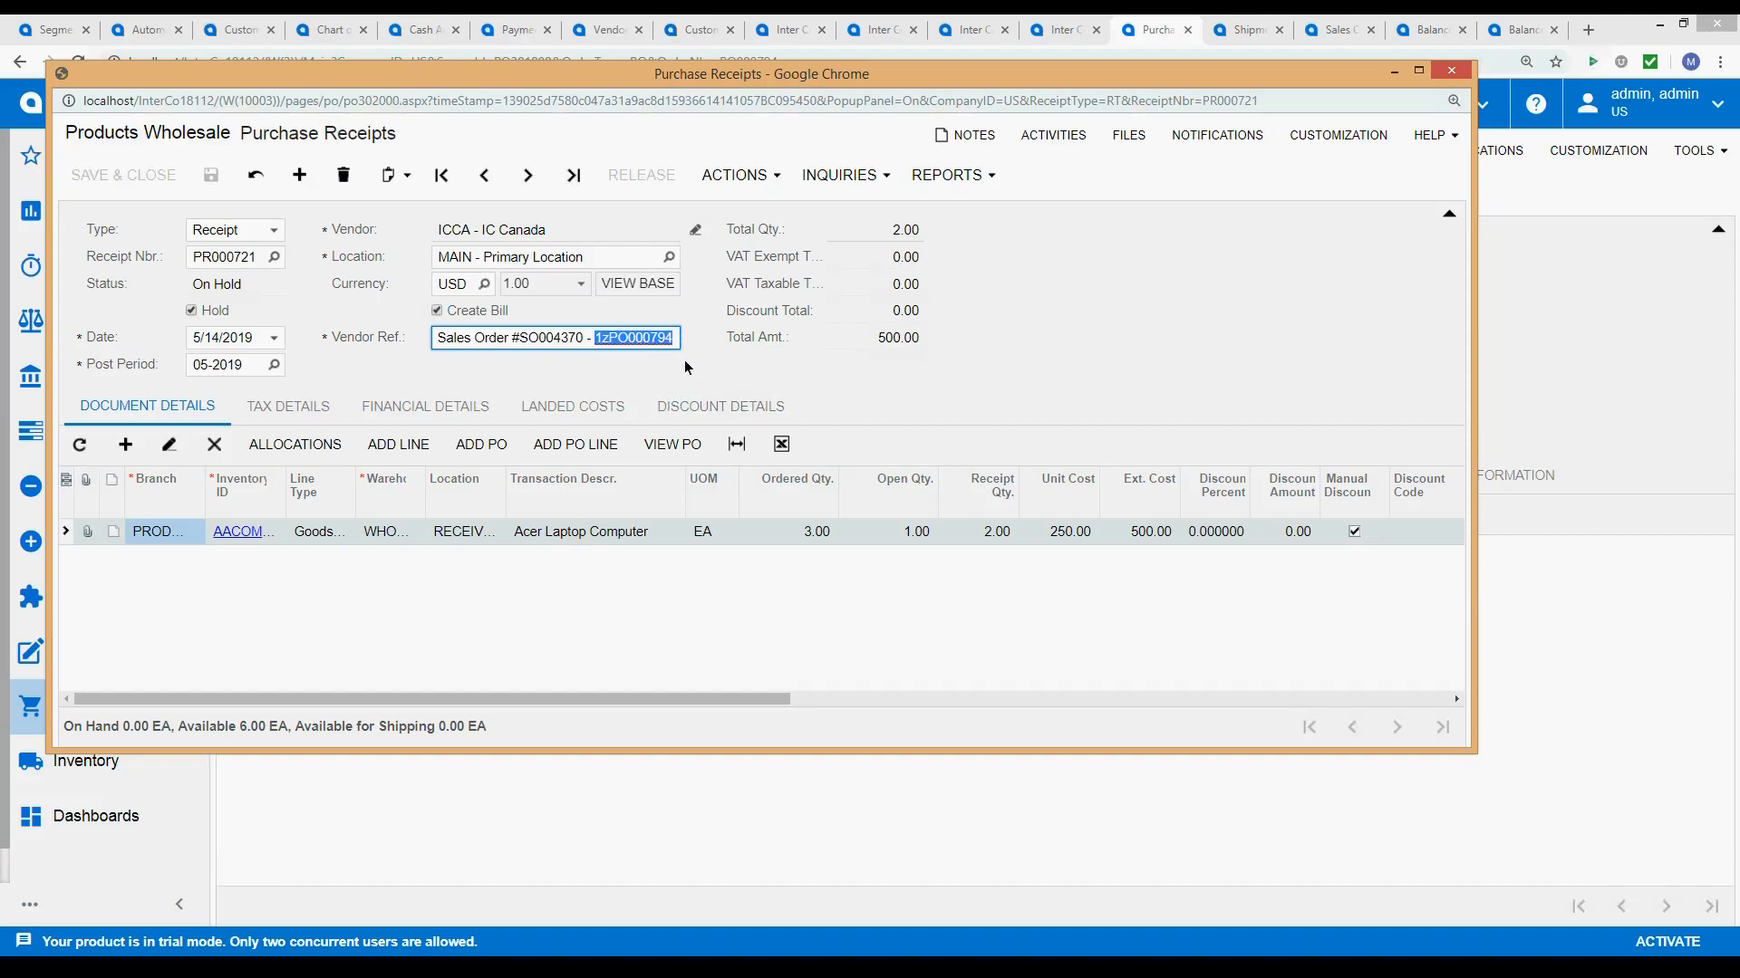
pyautogui.click(559, 376)
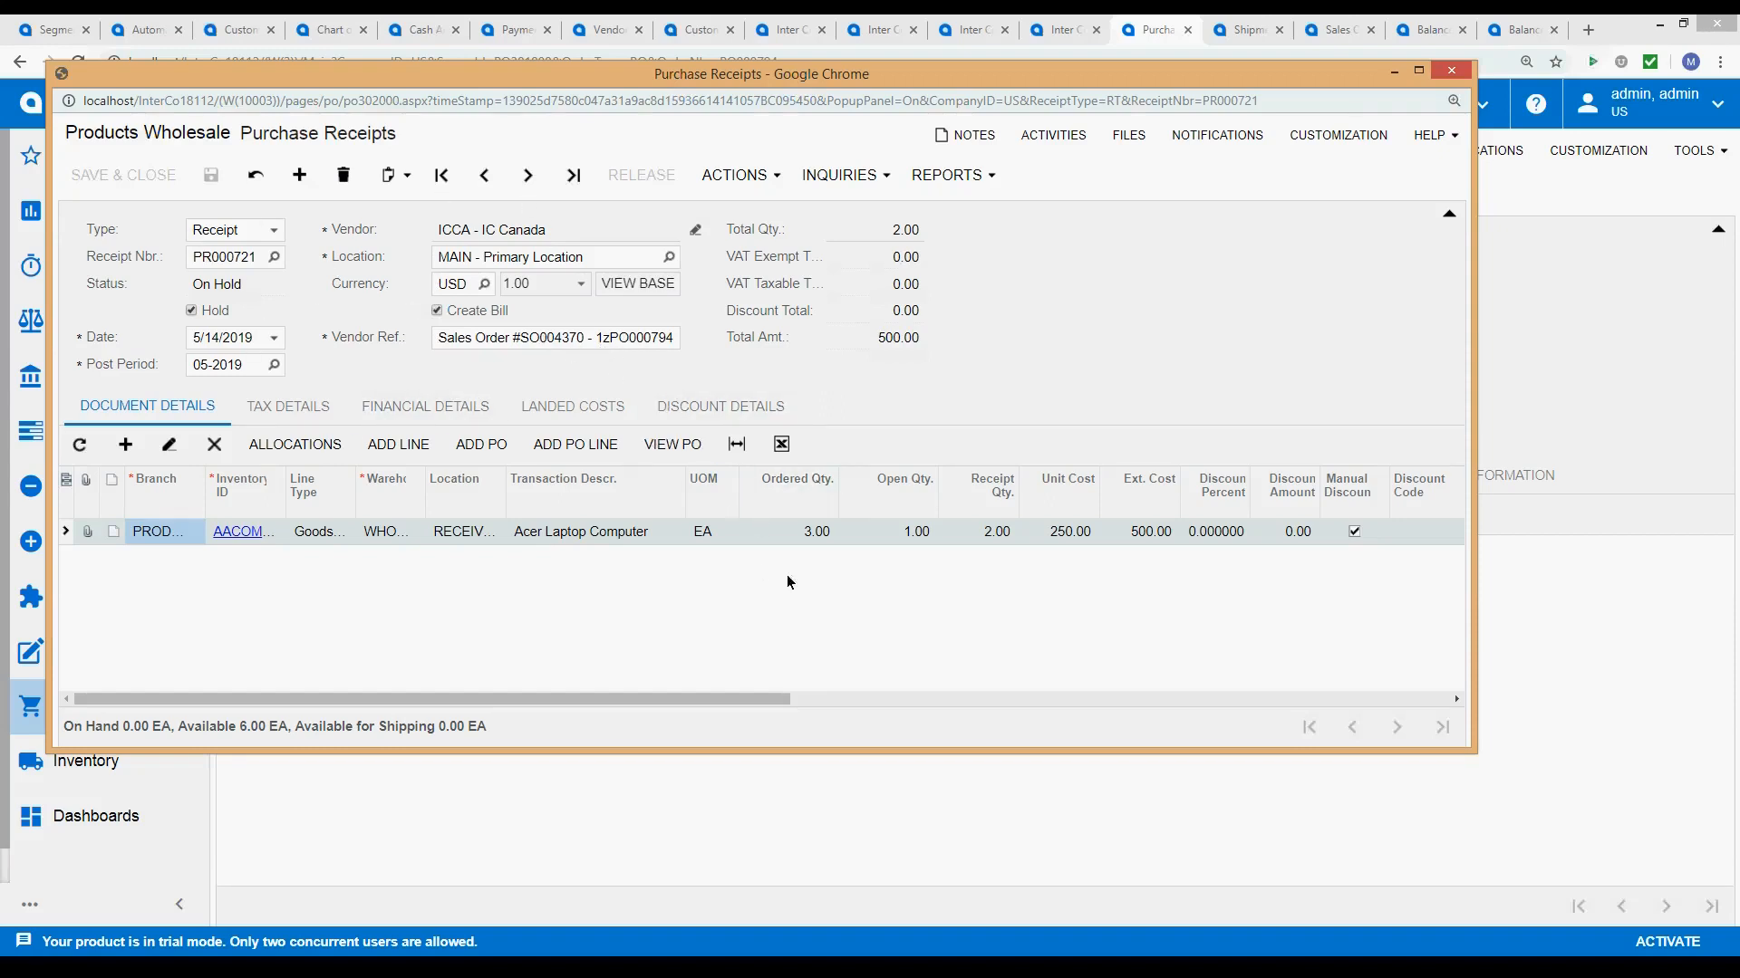
# Take the US purchase receipt from IC Canada off hold and release it.
pyautogui.click(737, 177)
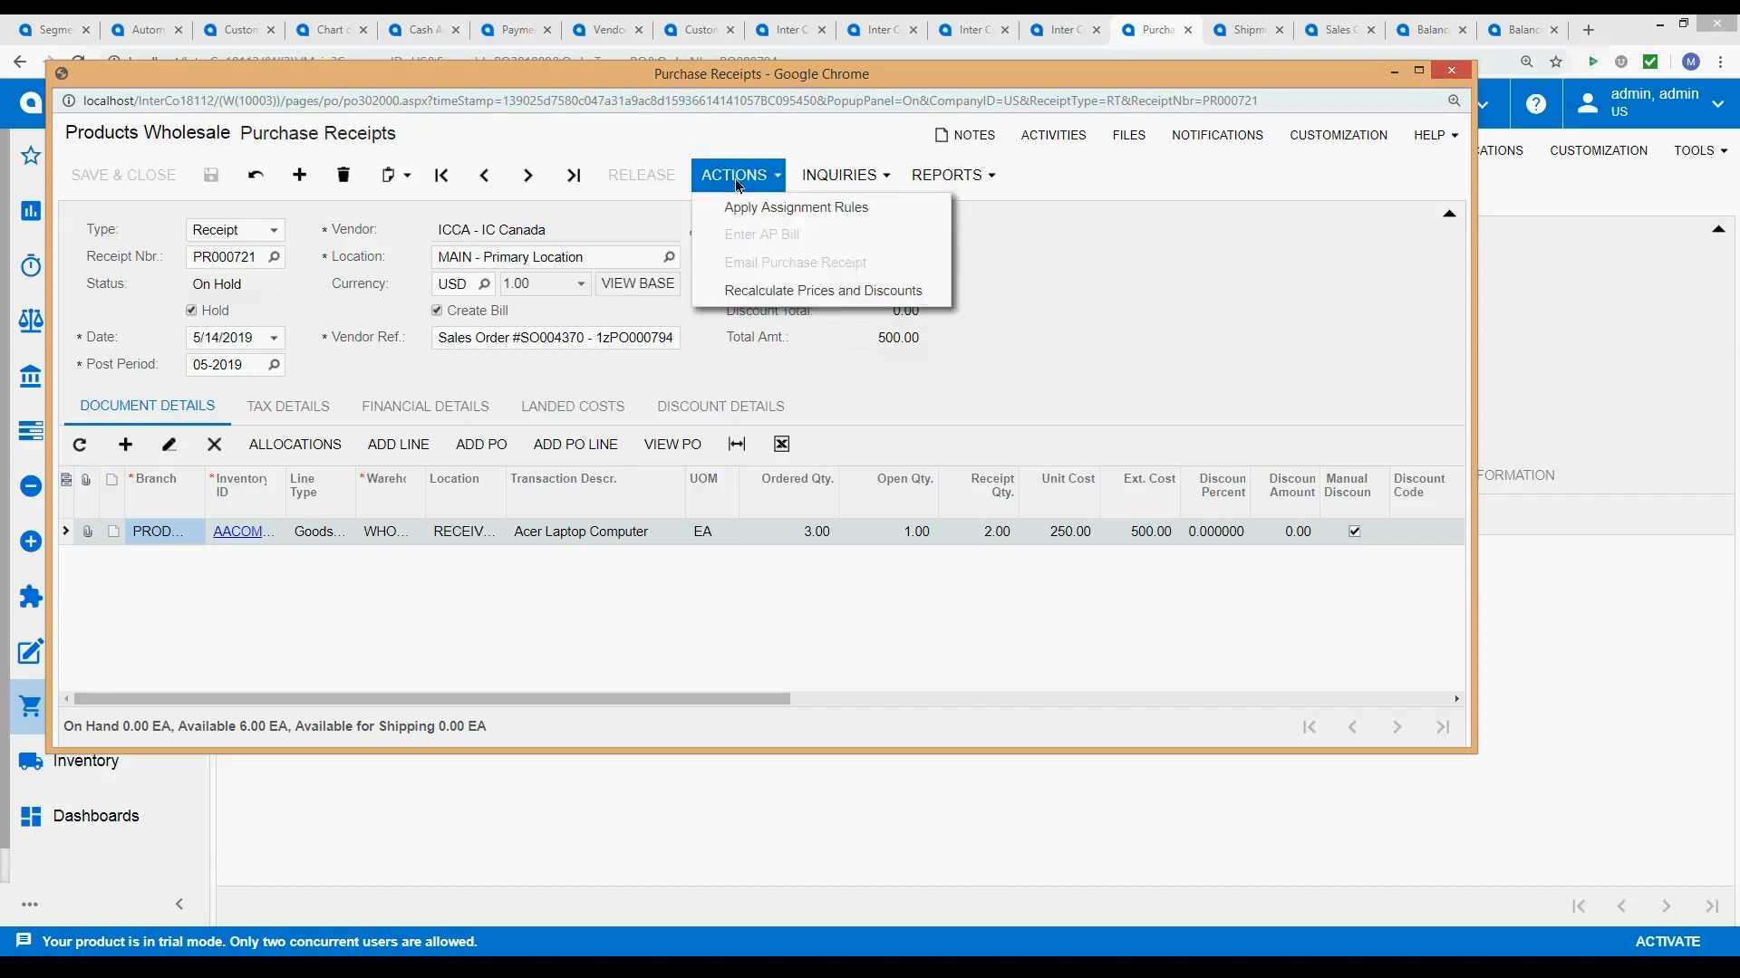
pyautogui.click(1058, 291)
pyautogui.click(224, 313)
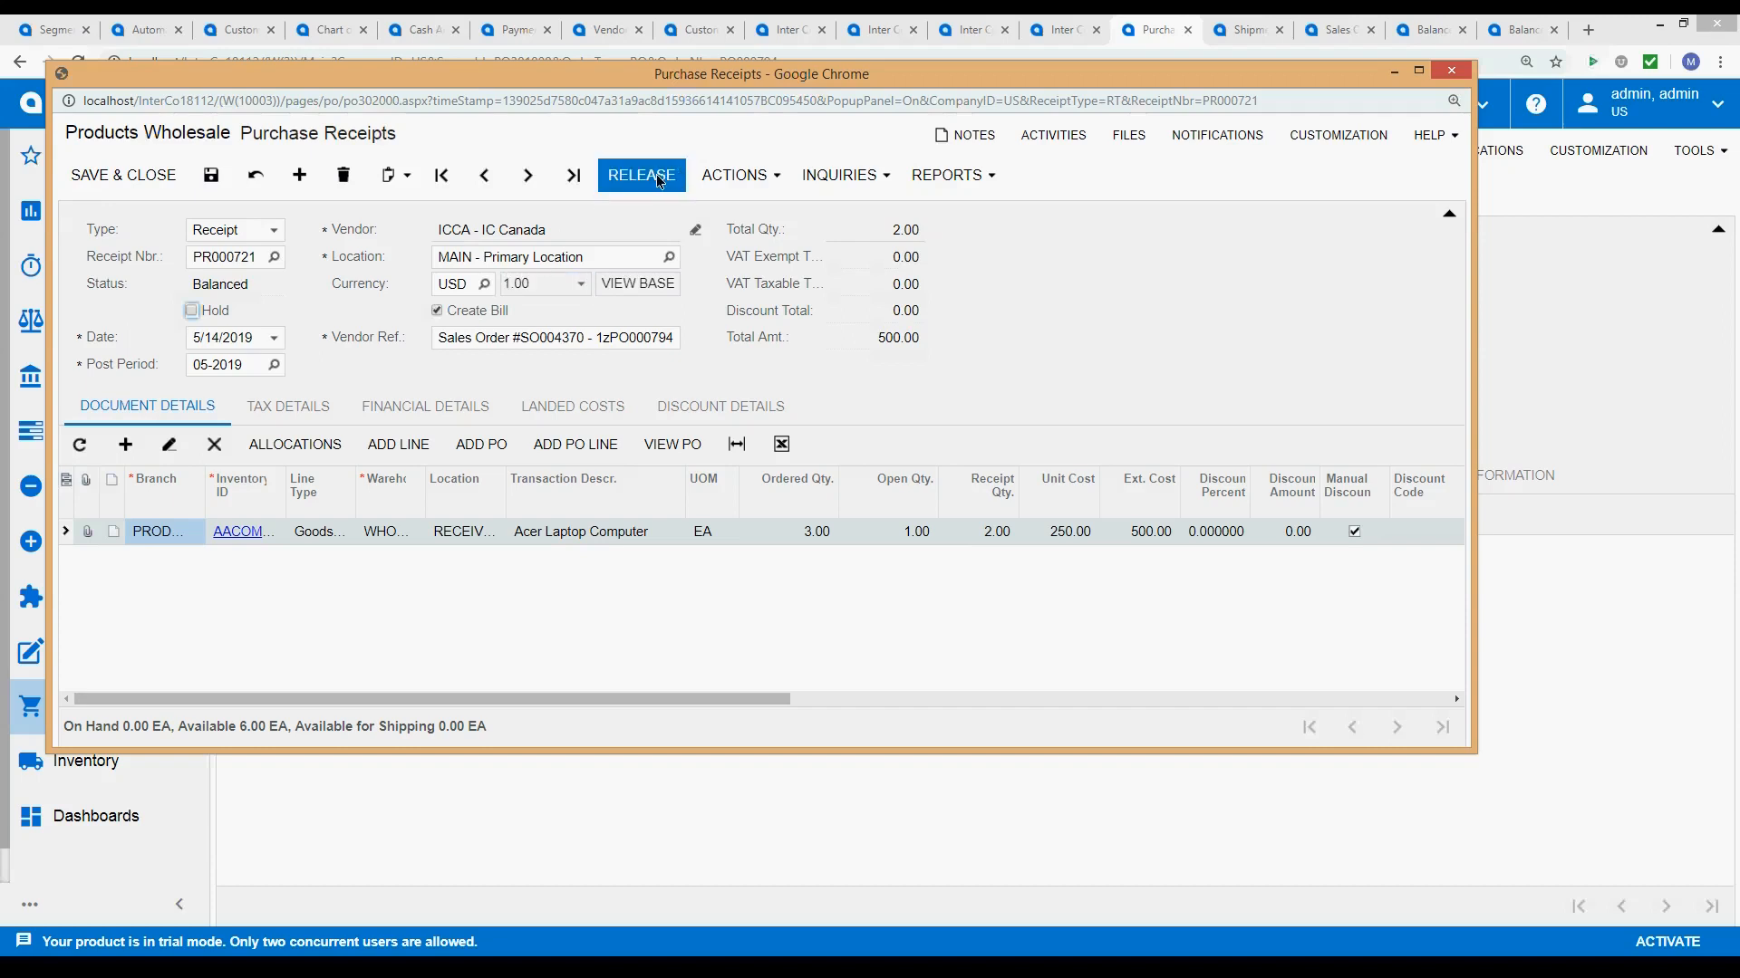
pyautogui.click(659, 179)
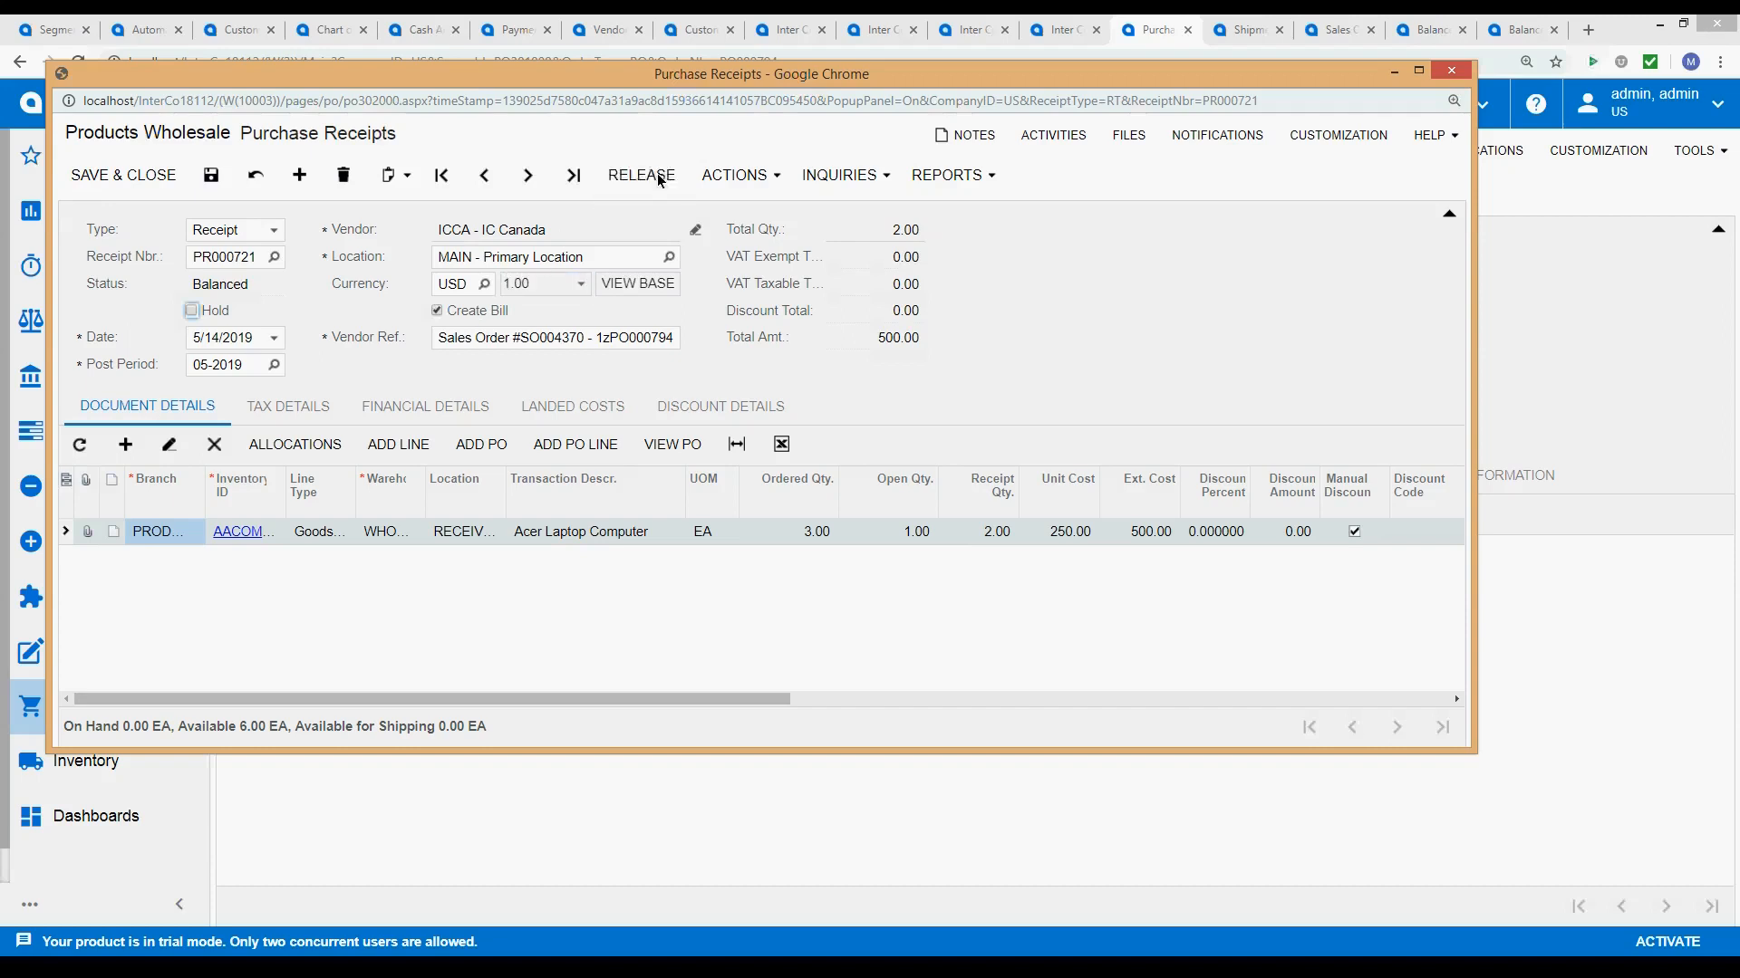